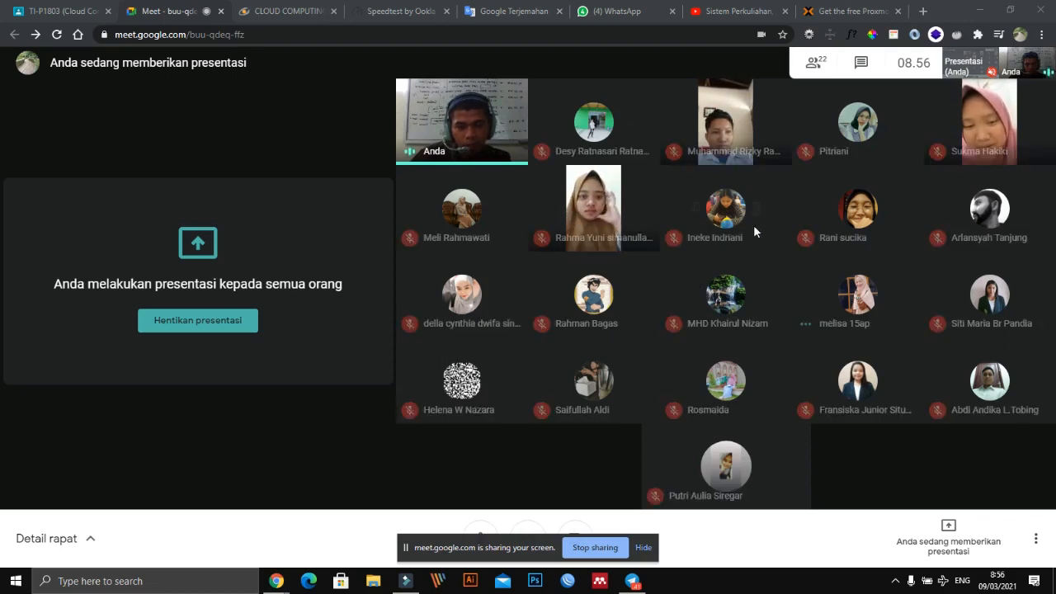
- Open Google in a new browser tab and search for "proxmox"
mouse_move(761, 219)
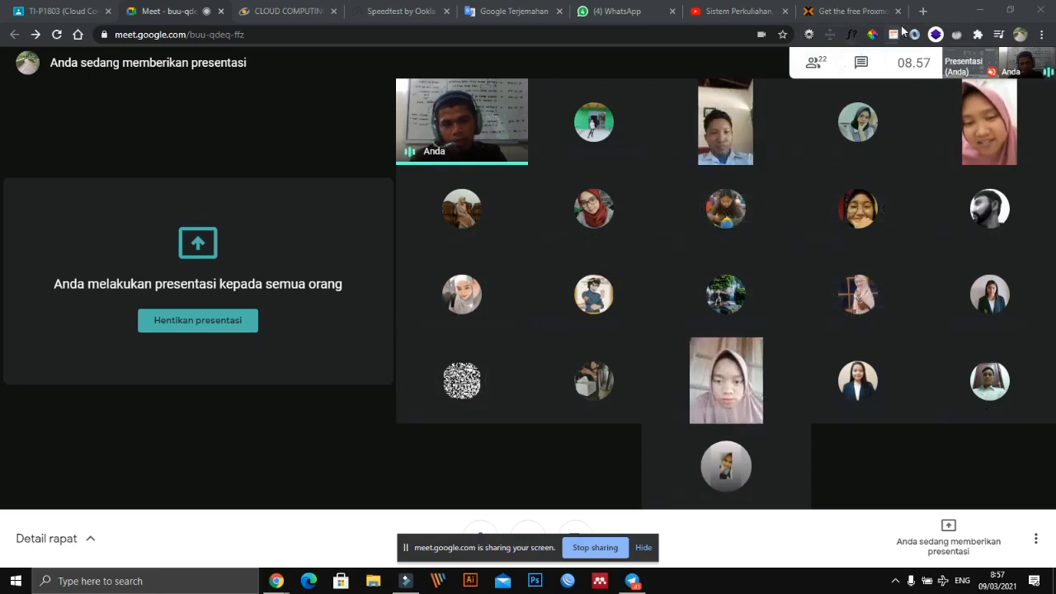
left_click(923, 11)
type("google.com")
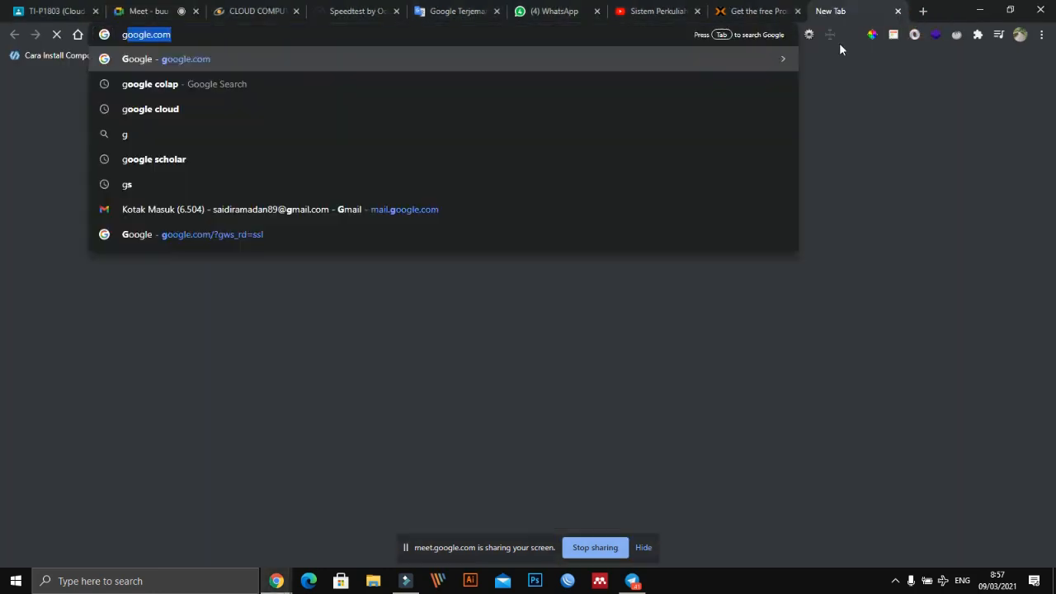
key("Return")
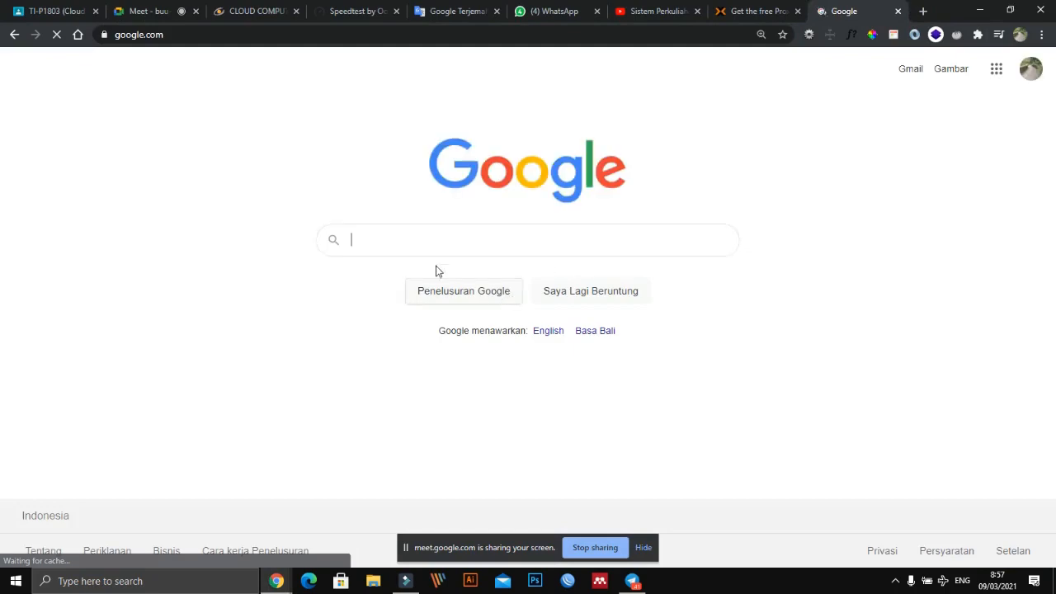
left_click(402, 239)
type("proxmox")
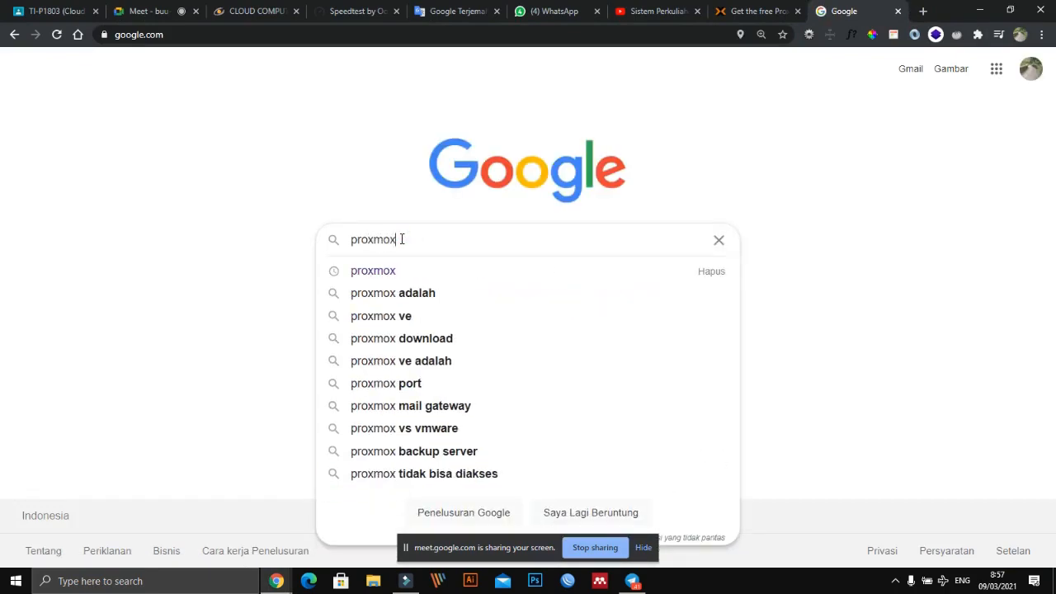
key("Return")
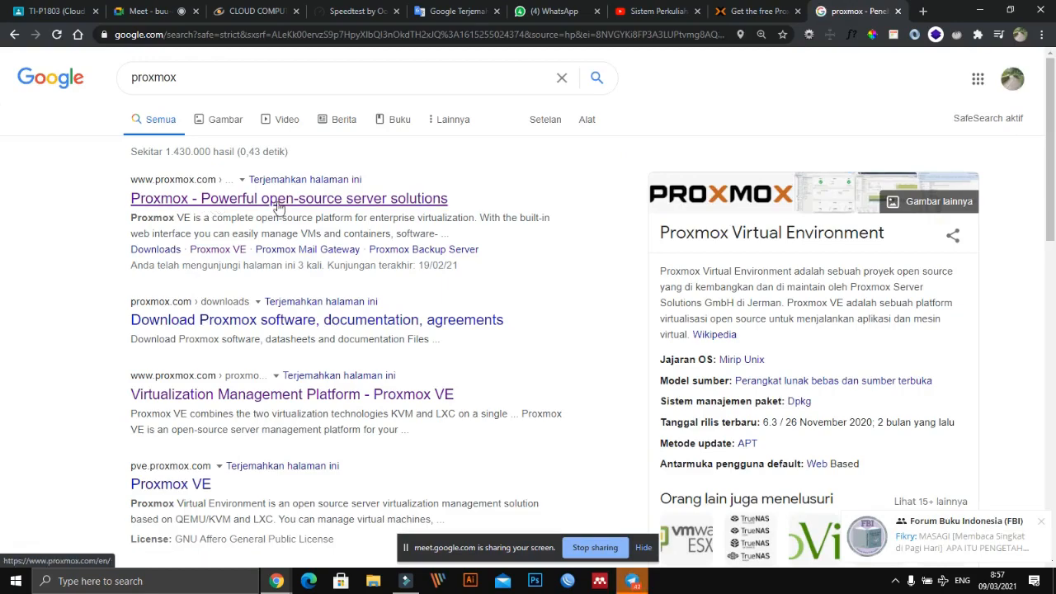
- Open the official Proxmox website from the search results and go to its Downloads page
key("ctrl+1")
left_click(132, 203)
mouse_move(132, 108)
left_mouse_down()
mouse_move(530, 106)
mouse_move(721, 240)
mouse_move(1, 198)
left_mouse_up()
key("Escape")
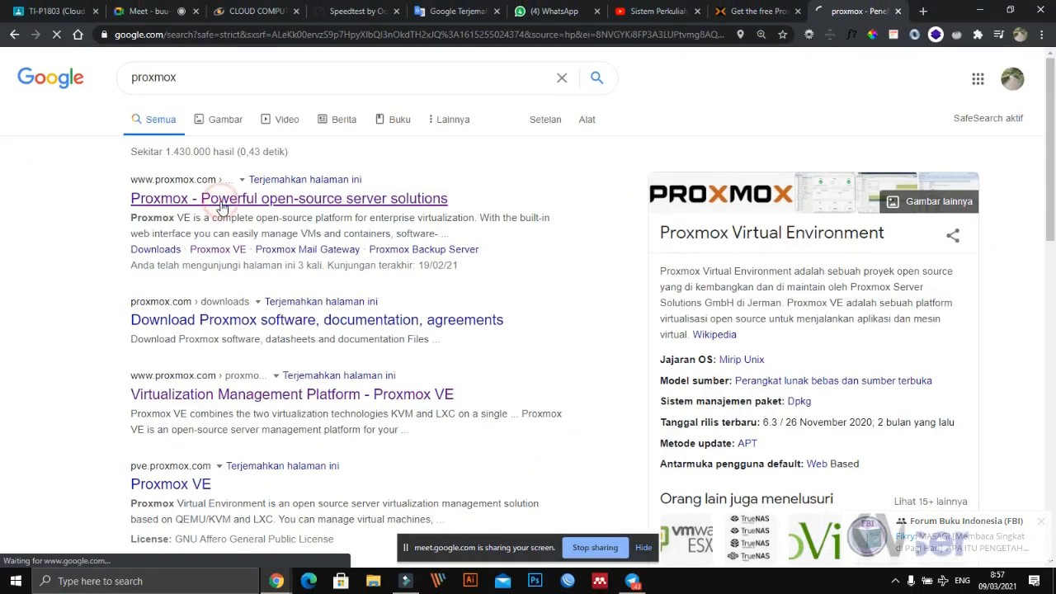
left_click(220, 201)
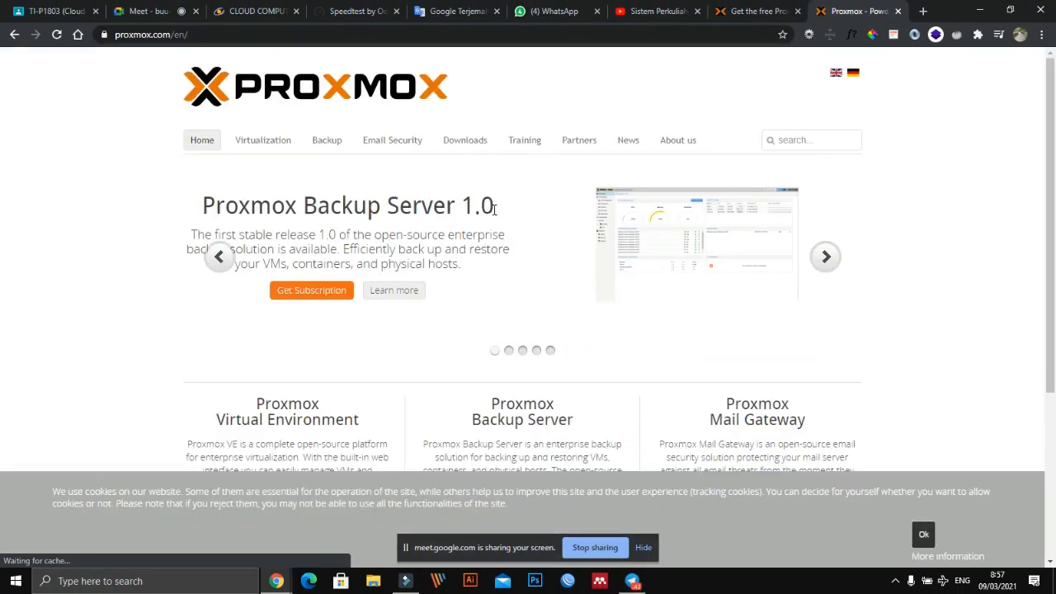
key("ctrl+1")
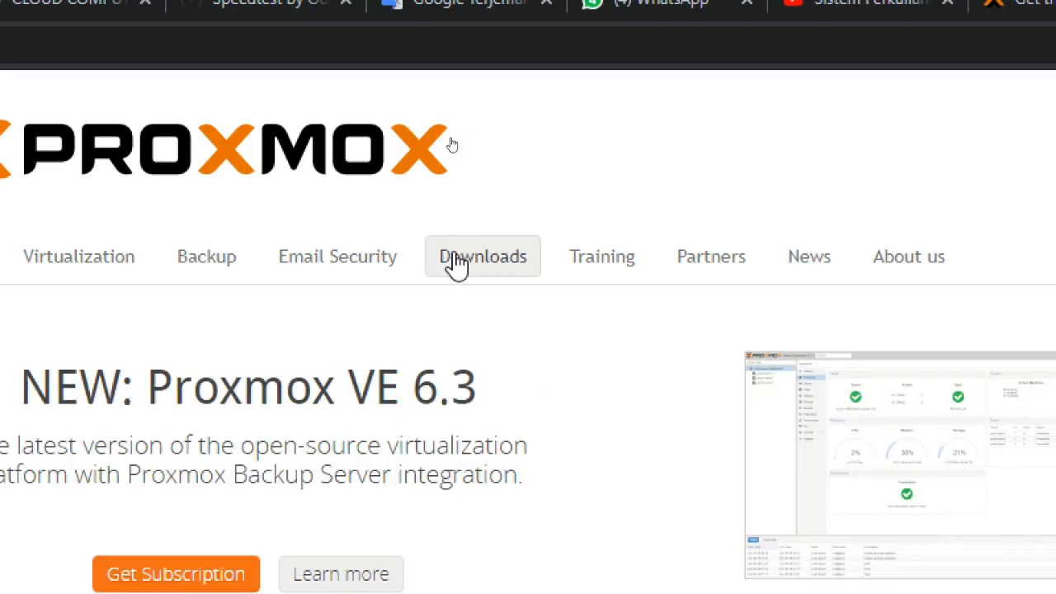
left_click(456, 263)
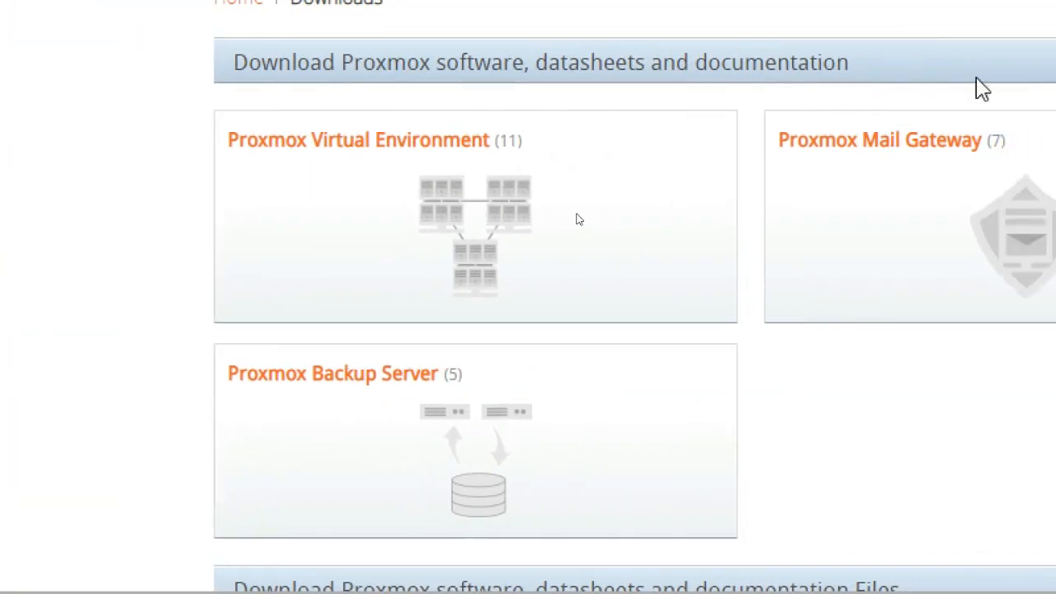
- Circle the Proxmox Virtual Environment download category in red, and clear the annotation
mouse_move(589, 214)
left_mouse_down()
mouse_move(633, 69)
mouse_move(435, 102)
mouse_move(565, 104)
left_mouse_up()
mouse_move(122, 123)
left_mouse_down()
mouse_move(324, 107)
mouse_move(478, 142)
left_mouse_up()
left_click_drag(450, 246, 169, 230)
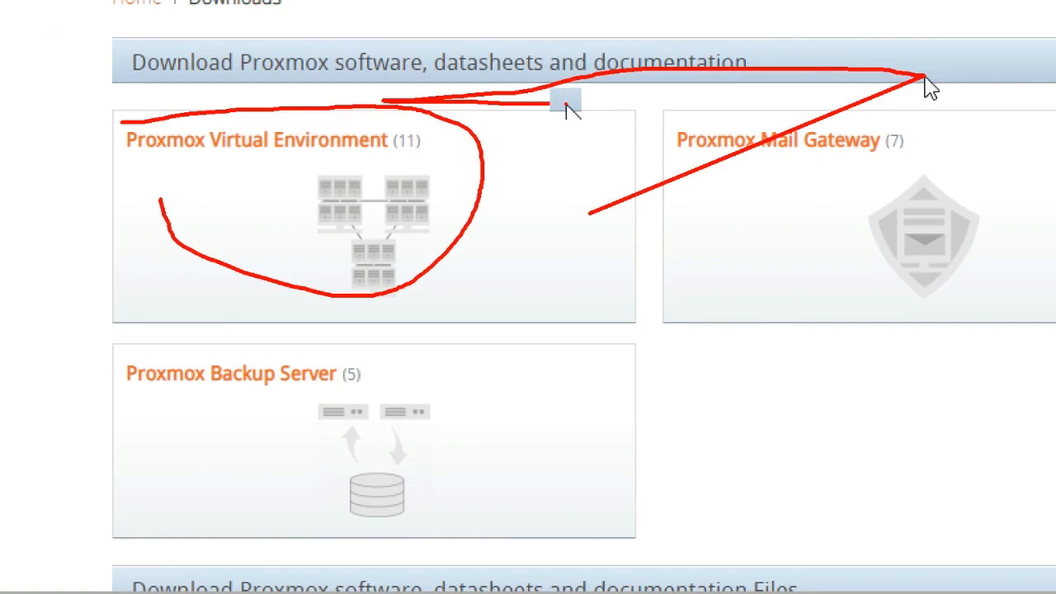
key("Escape")
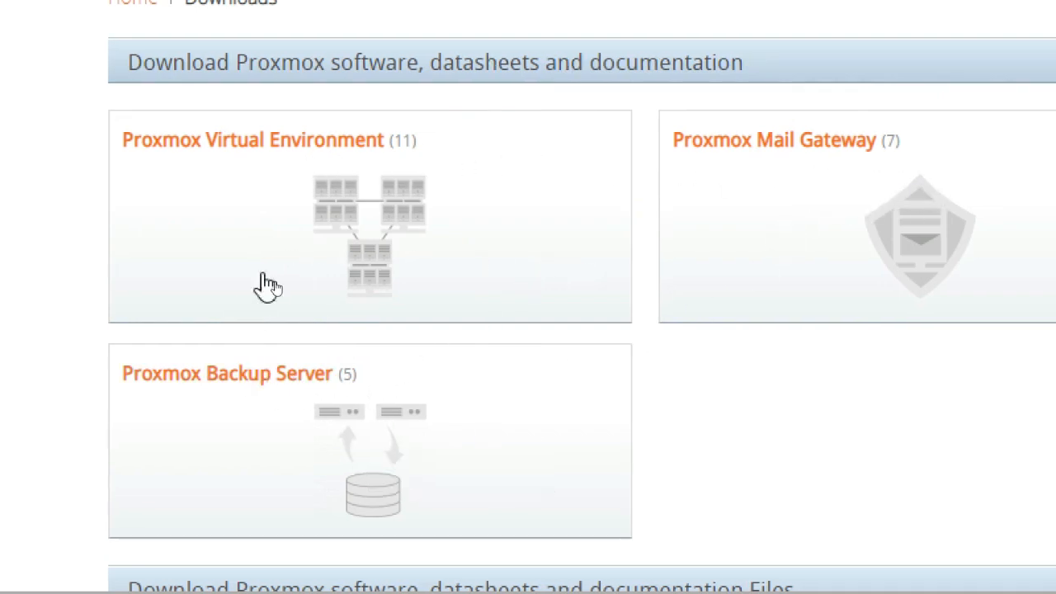
- Open the ISO Images category within the Proxmox Virtual Environment downloads
left_click(350, 153)
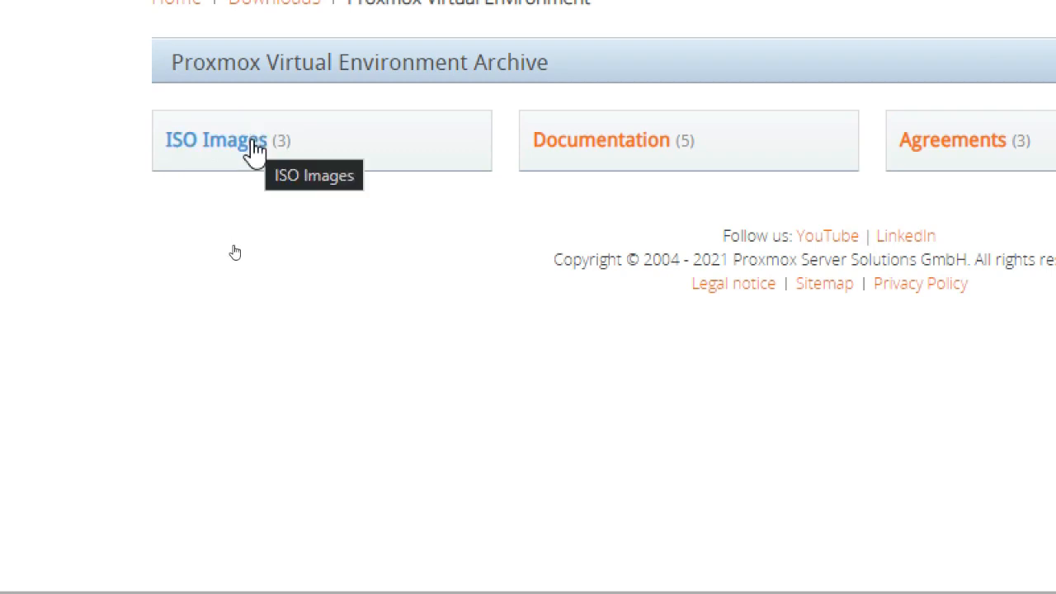
left_click(254, 148)
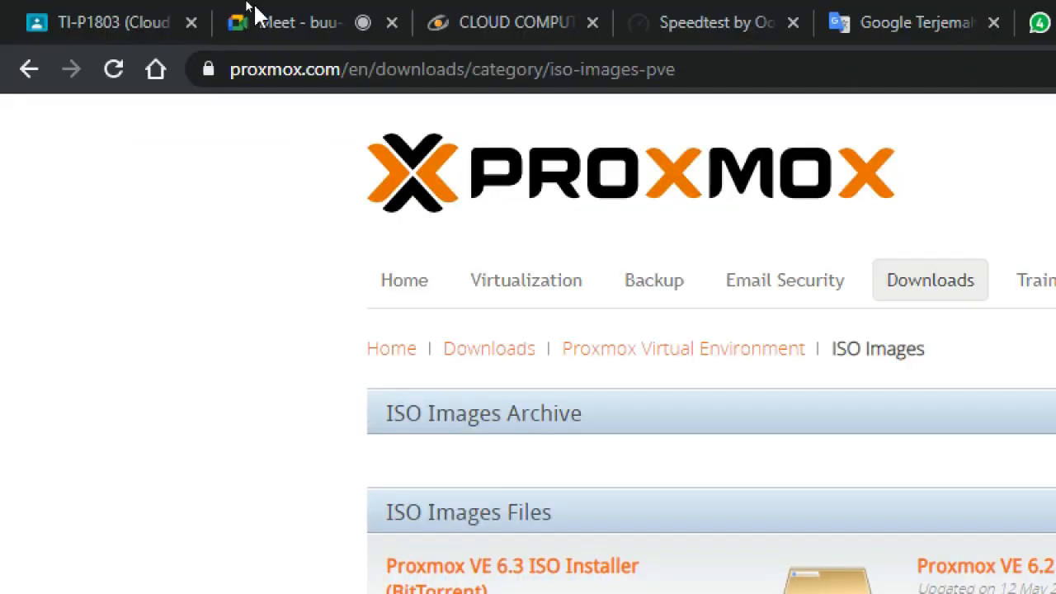
- Load the pve Proxmox Virtual Environment server at 199.199.199.207:8006 in the older Proxmox browser tab
left_click(681, 19)
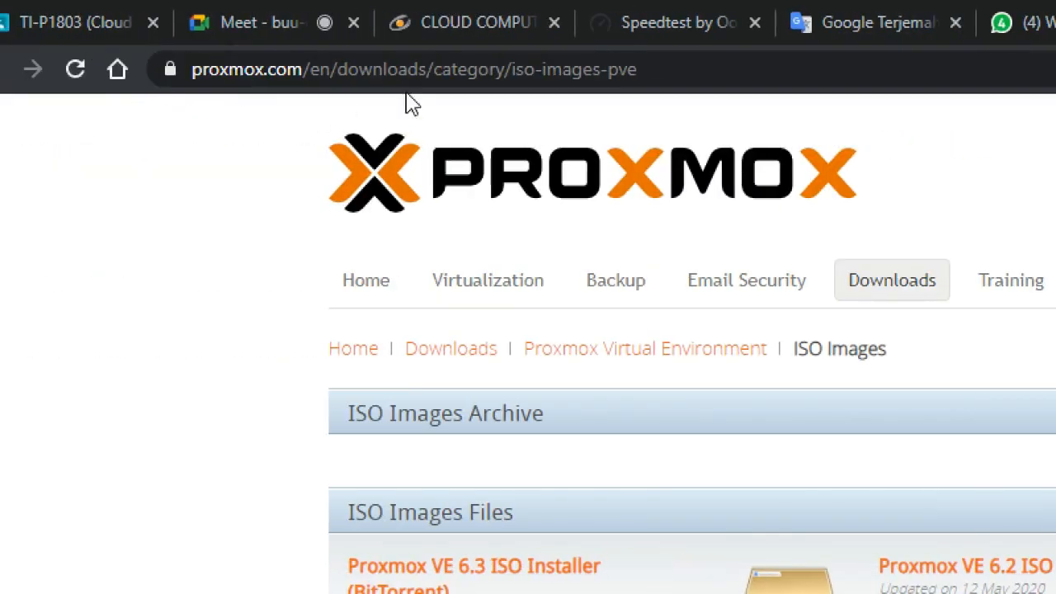
left_click(423, 72)
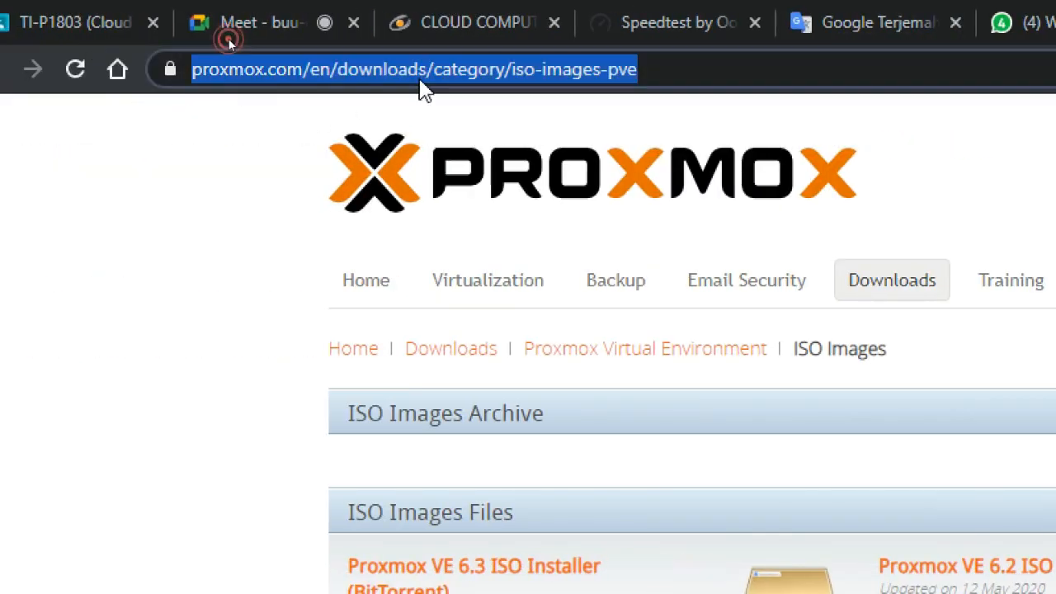
type("19")
key("Down")
key("Down")
key("Down")
key("Down")
key("Down")
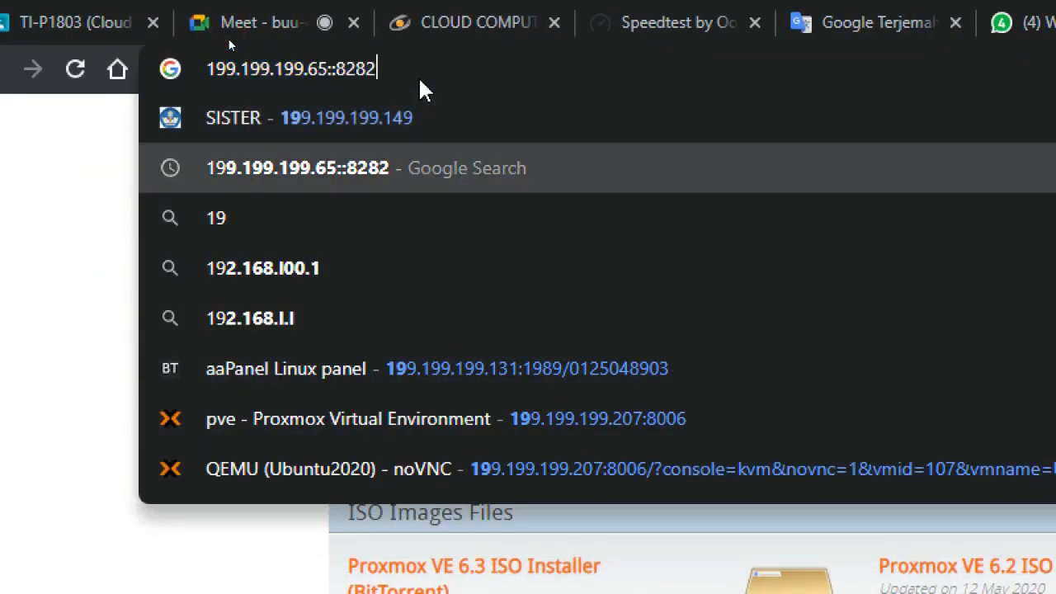
key("Down")
key("Down")
key("Return")
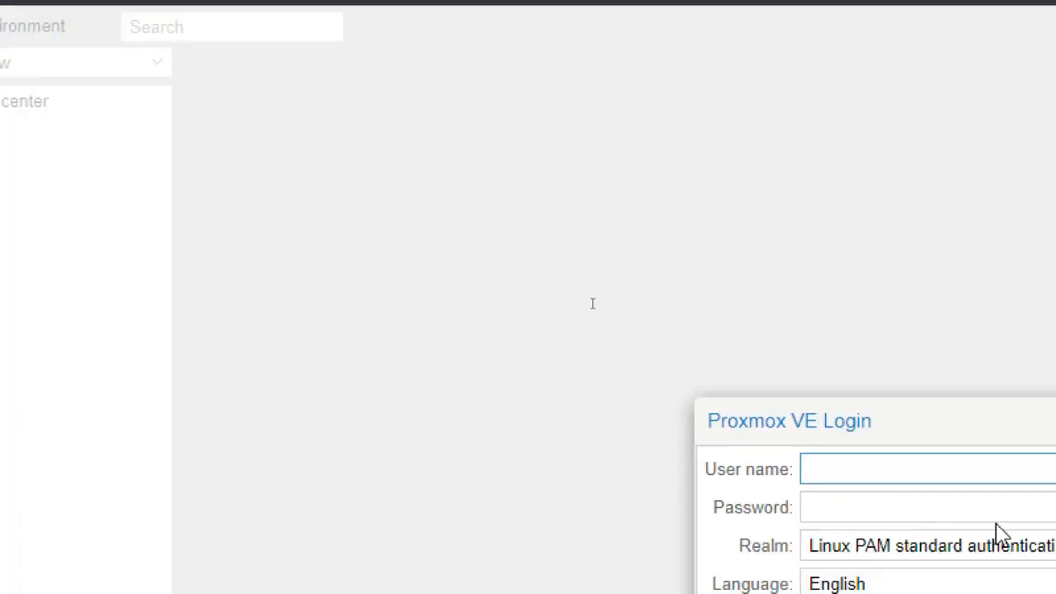
- Log in to Proxmox VE as root with the account password and dismiss the subscription notice
type("ro")
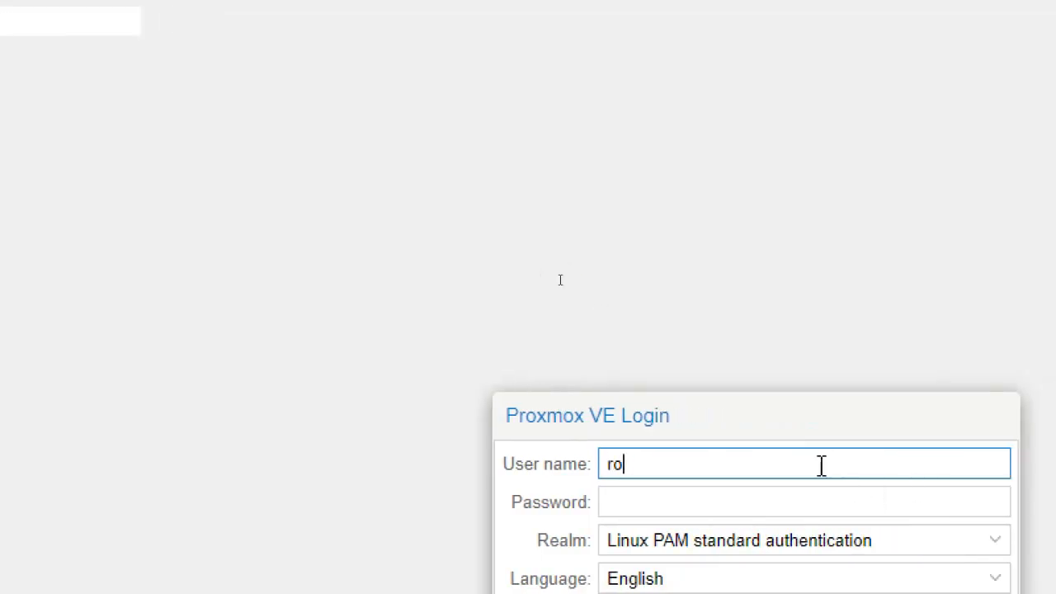
type("ot")
key("Tab")
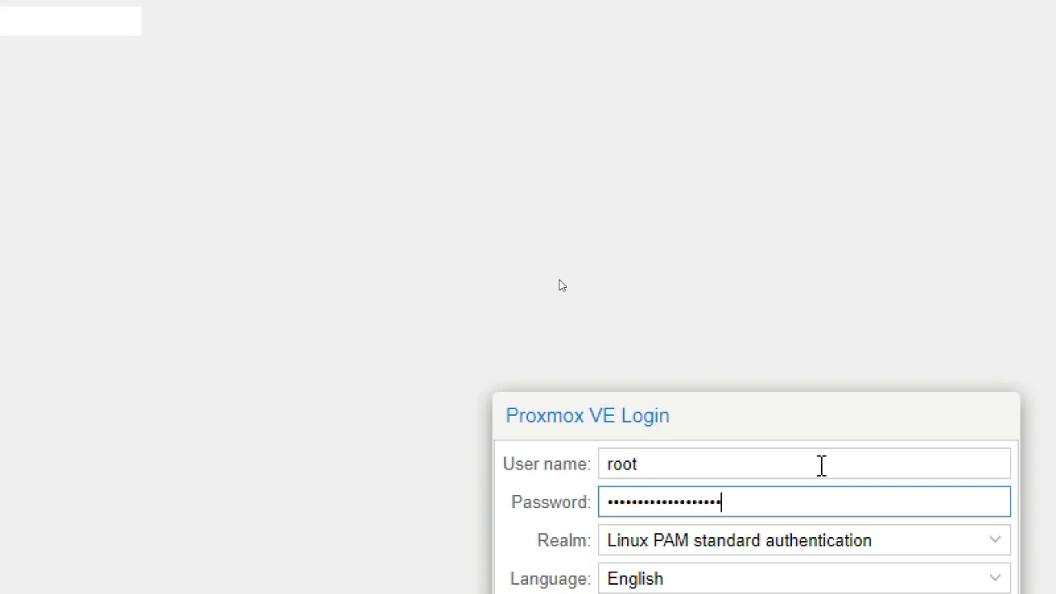
key("Return")
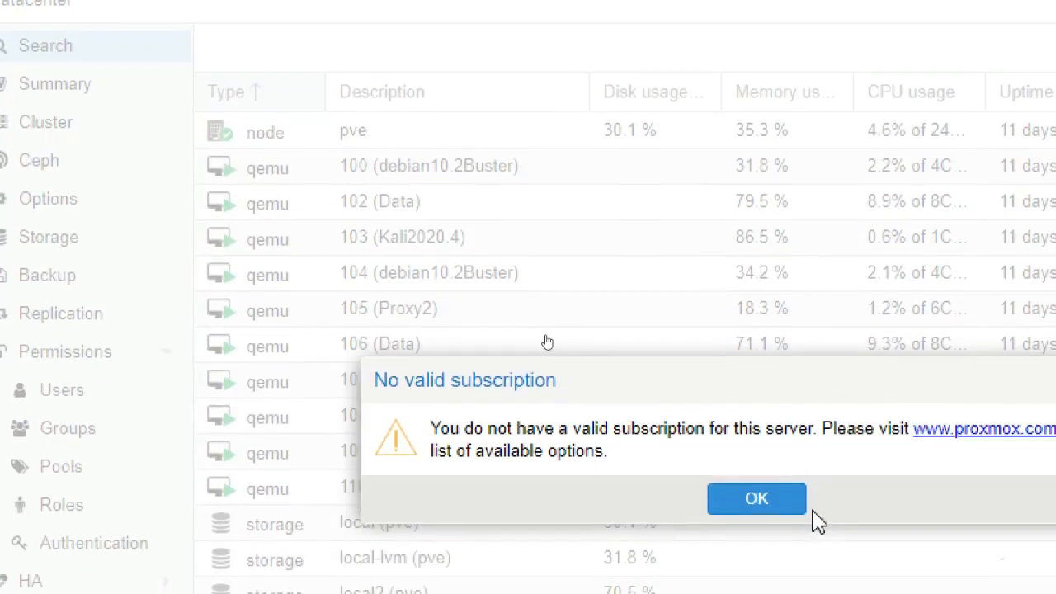
left_click(766, 499)
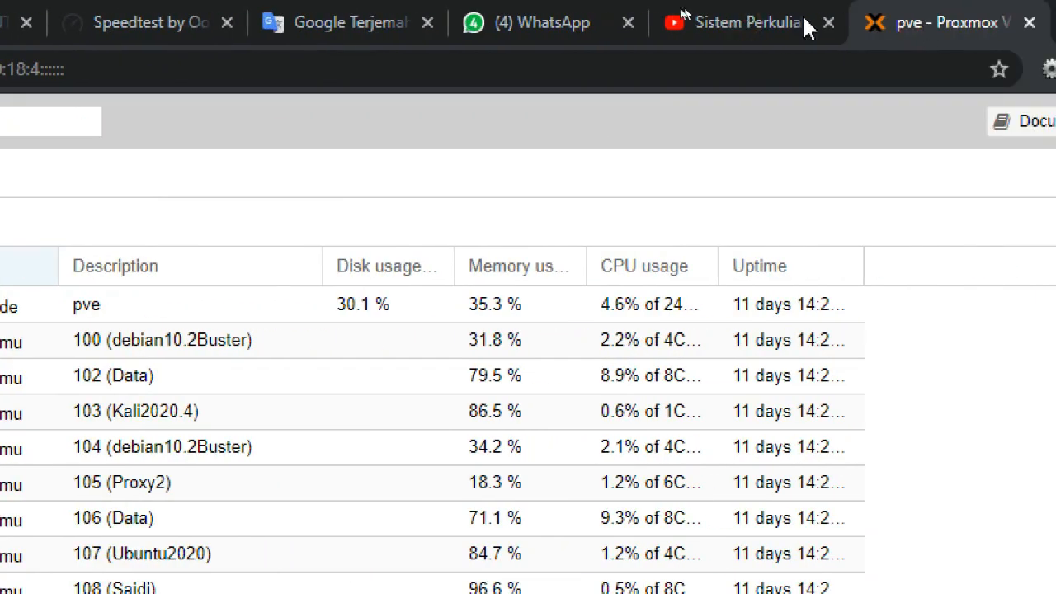
- Return to the Proxmox ISO Images page and download the Proxmox VE 6.3 ISO Installer (BitTorrent) file
left_click(792, 13)
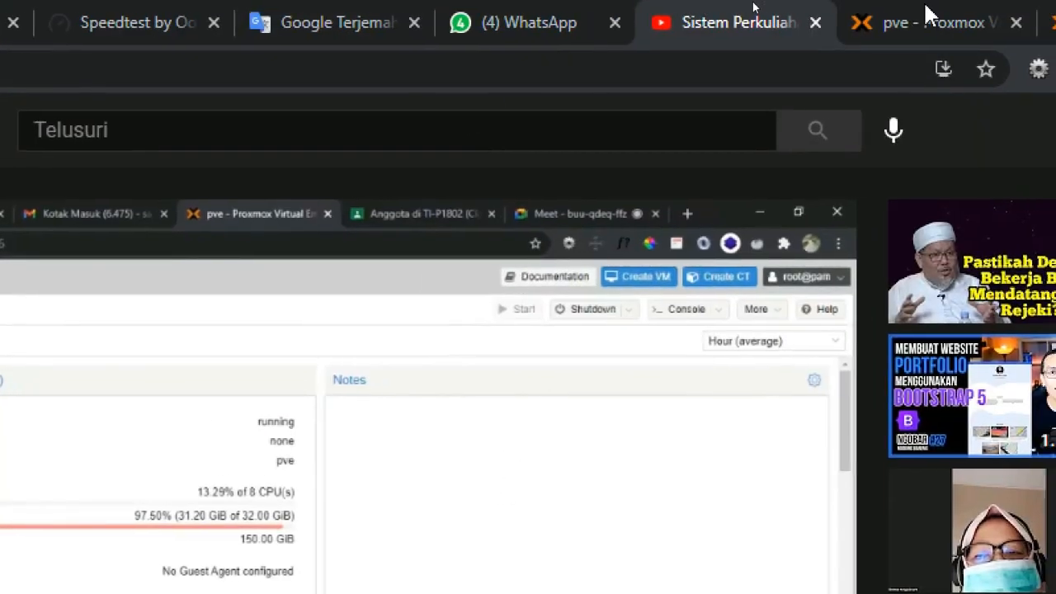
left_click(978, 16)
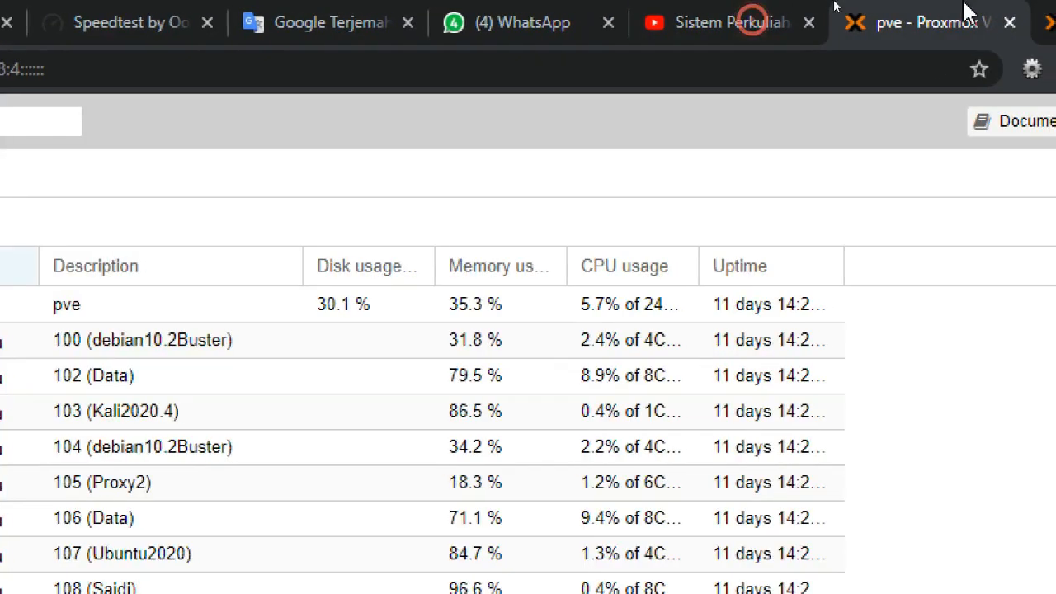
left_click(1049, 22)
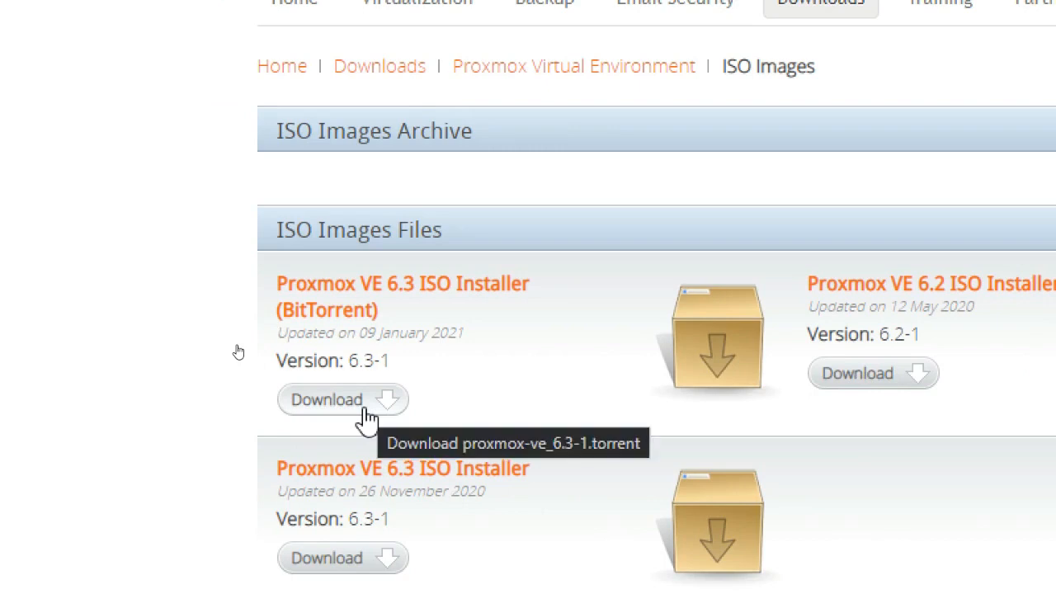
scroll(400, 528, "down", 2)
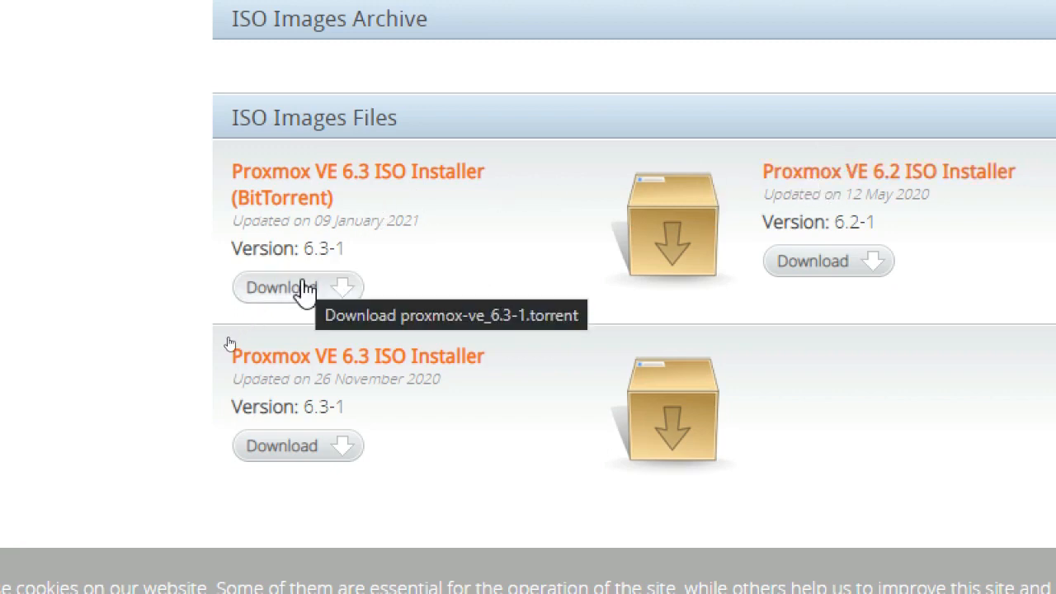
left_click(301, 289)
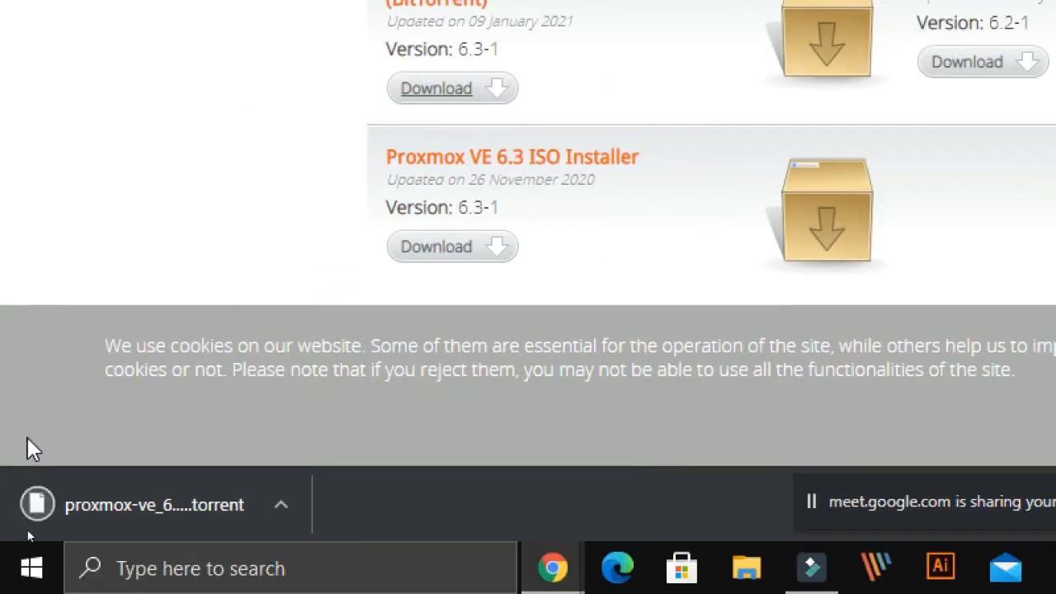
- Dismiss the torrent file's download options and download the direct Proxmox VE 6.3 ISO Installer, version 6.3-1
left_click(280, 504)
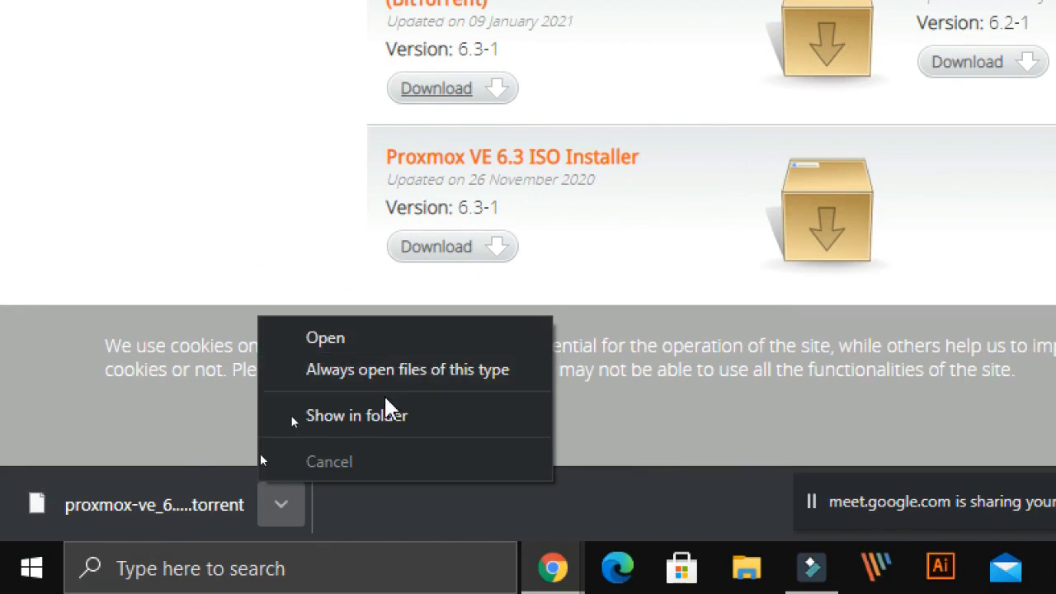
left_click(136, 338)
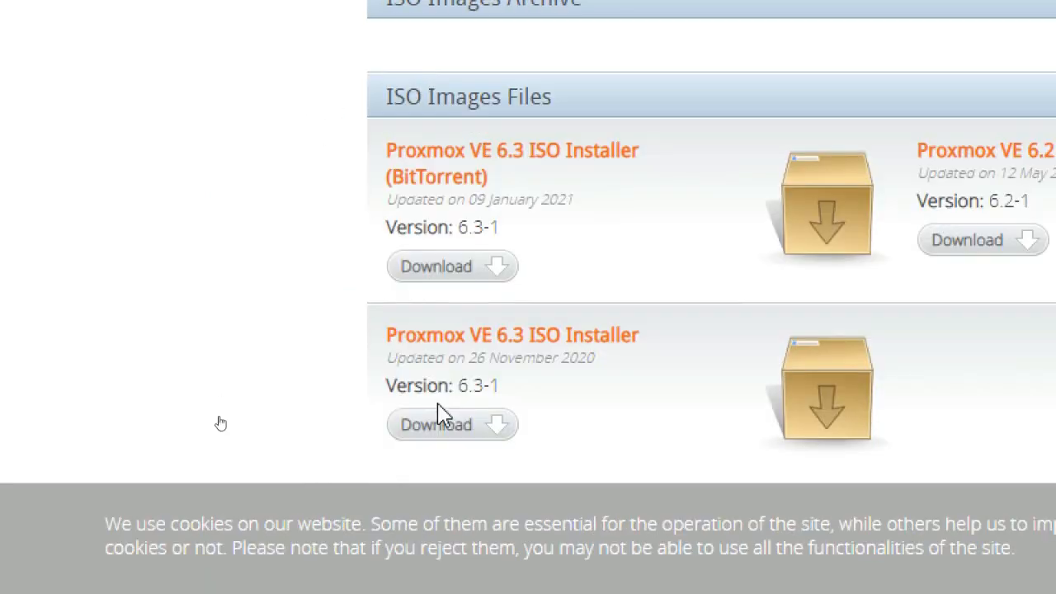
left_click(445, 427)
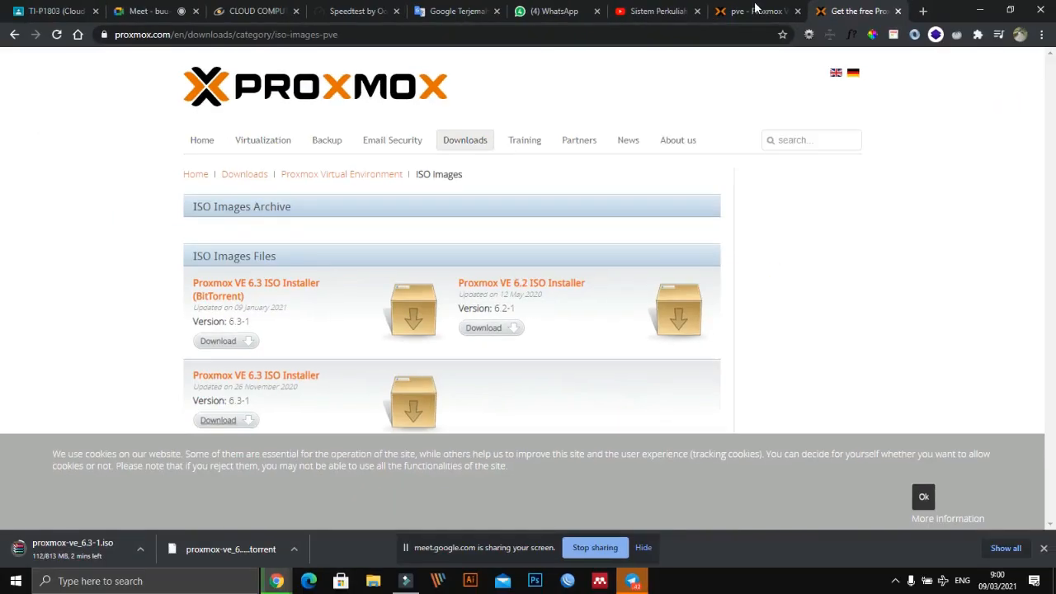
- Search Google for "virtualbox" in a new browser tab
left_click(923, 11)
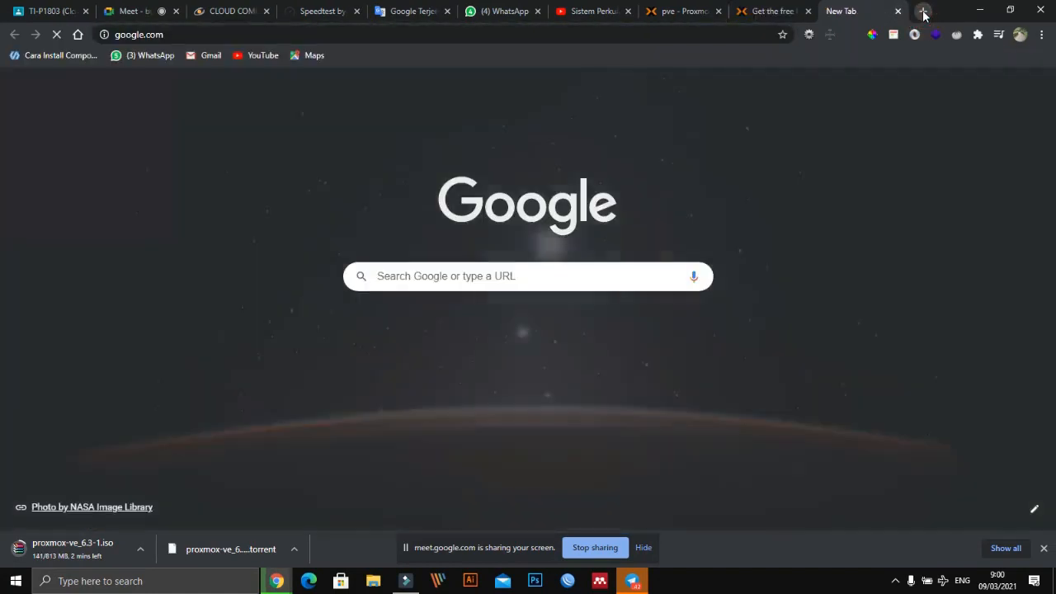
type("vi")
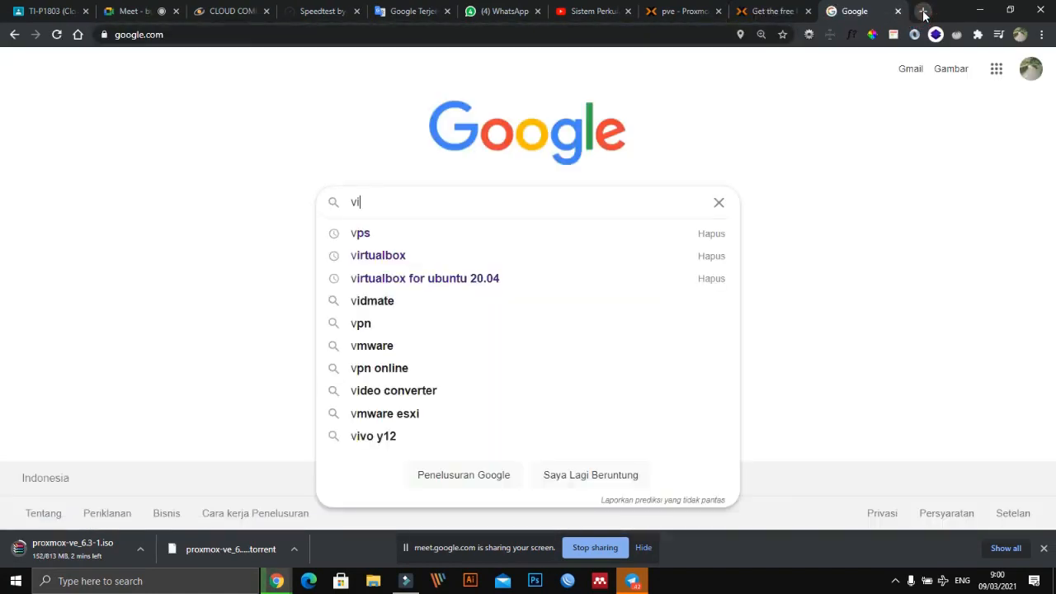
type("rt")
key("Down")
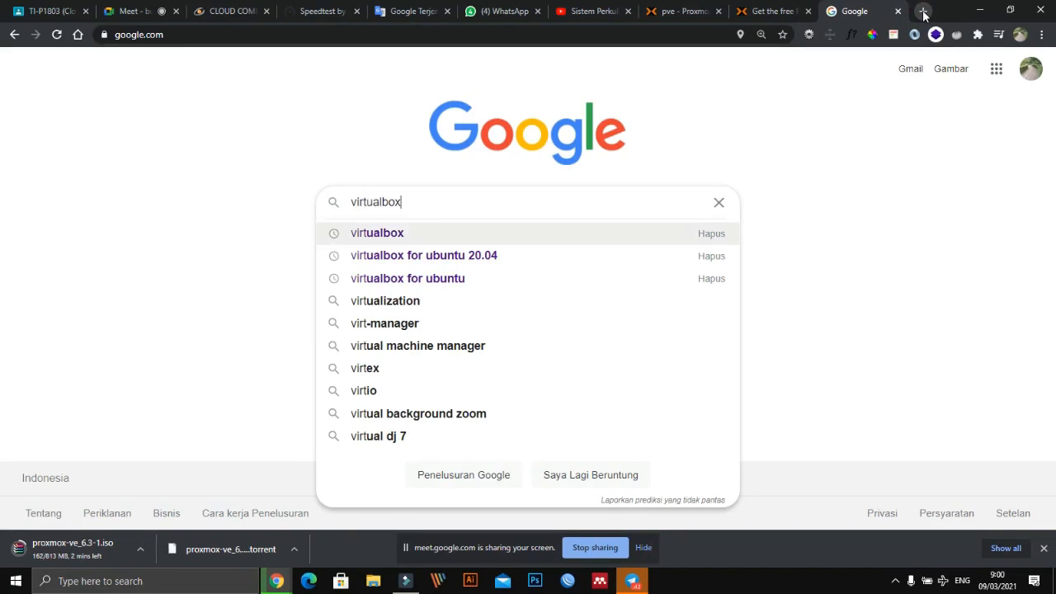
key("Return")
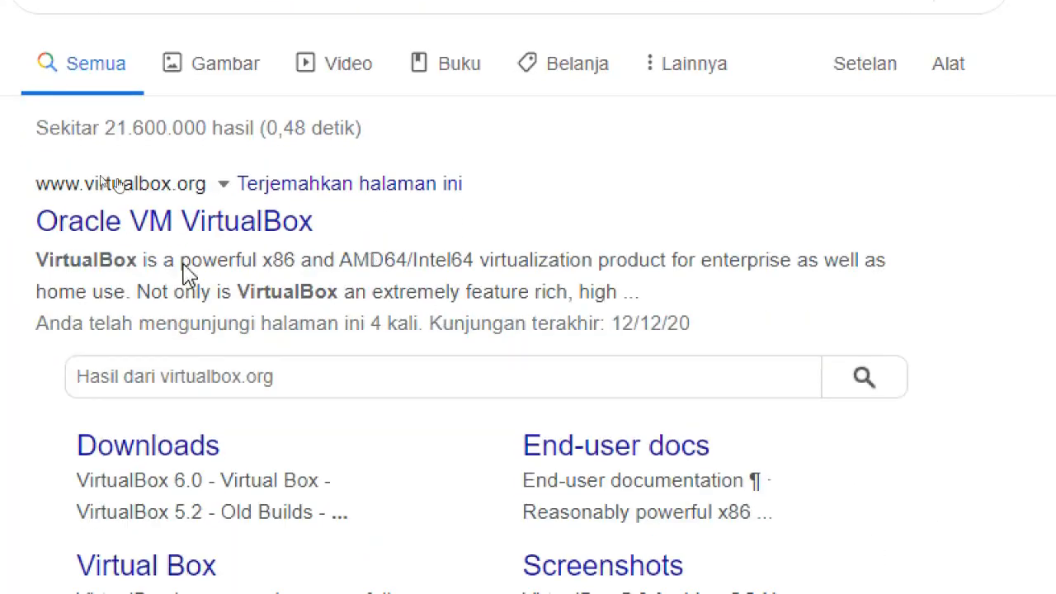
- Open the official Oracle VM VirtualBox website from the search results
left_click(371, 227)
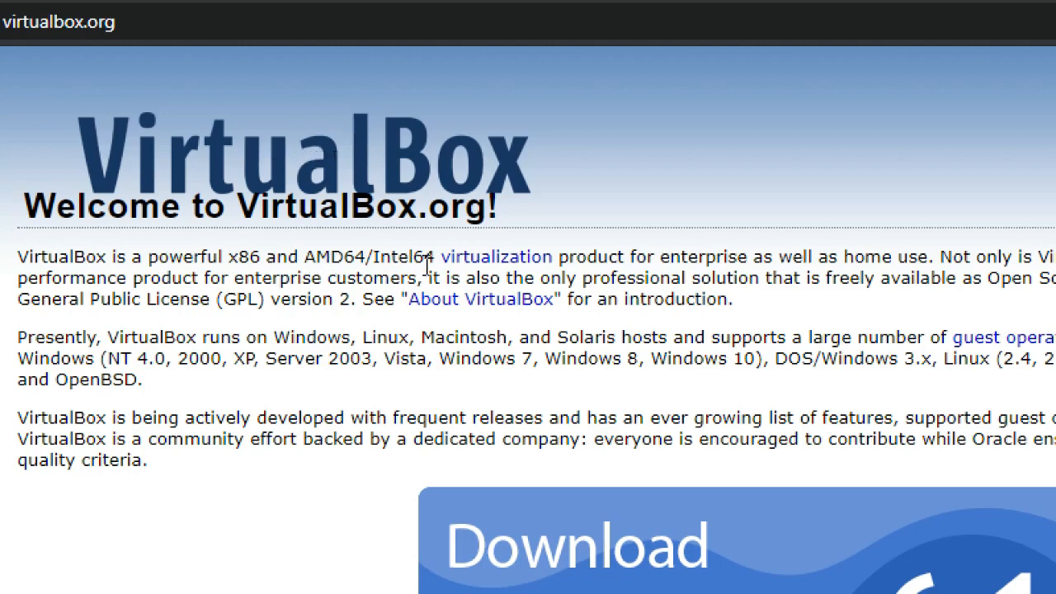
double_click(465, 259)
left_click(381, 223)
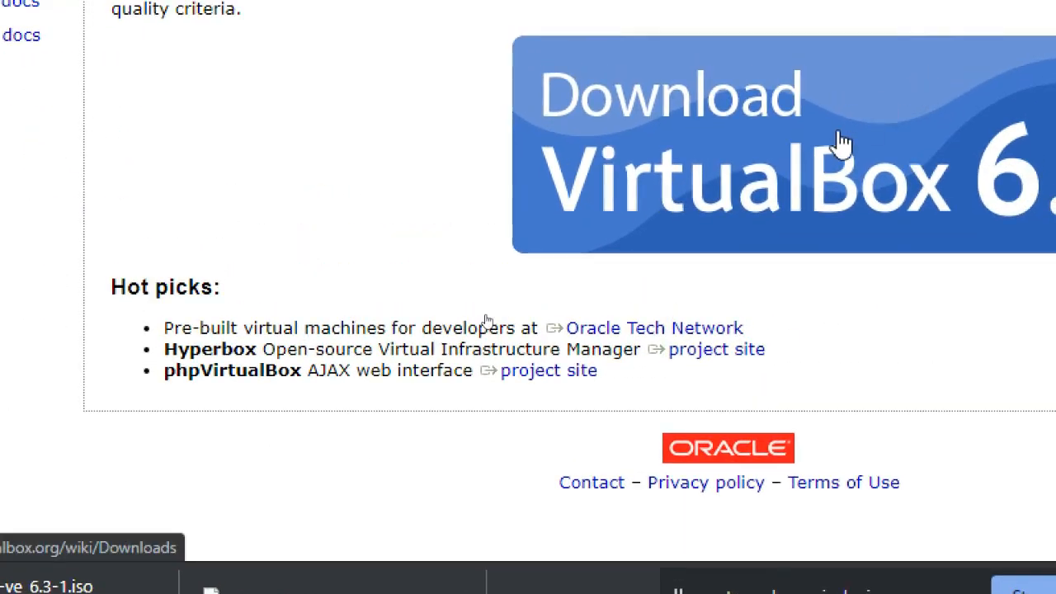
- Open the VirtualBox 6.1 download page from the VirtualBox home page
left_click(838, 143)
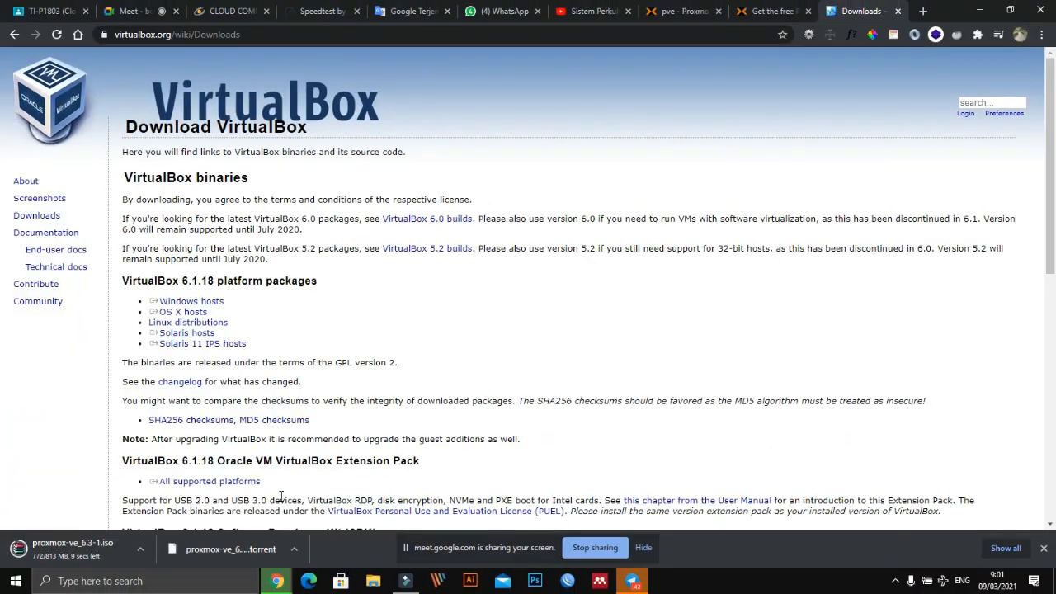
scroll(532, 396, "down", 2)
scroll(569, 324, "down", 7)
scroll(572, 318, "up", 7)
left_click(15, 35)
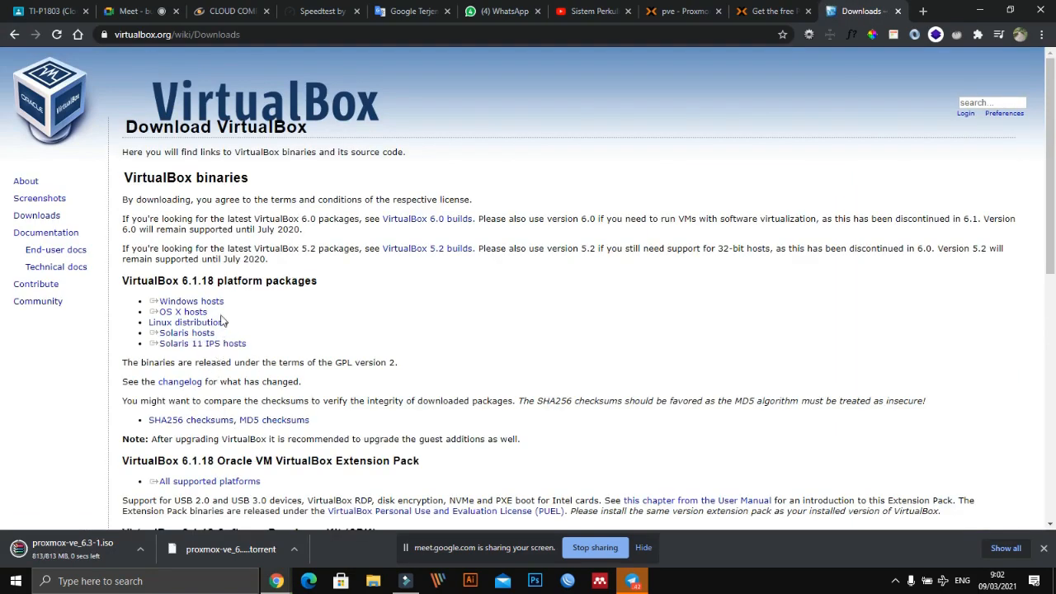
- Look through the VirtualBox 6.1.18 platform packages, Extension Pack, SDK, older builds and sources on the download page
scroll(216, 326, "down", 1)
scroll(211, 346, "down", 2)
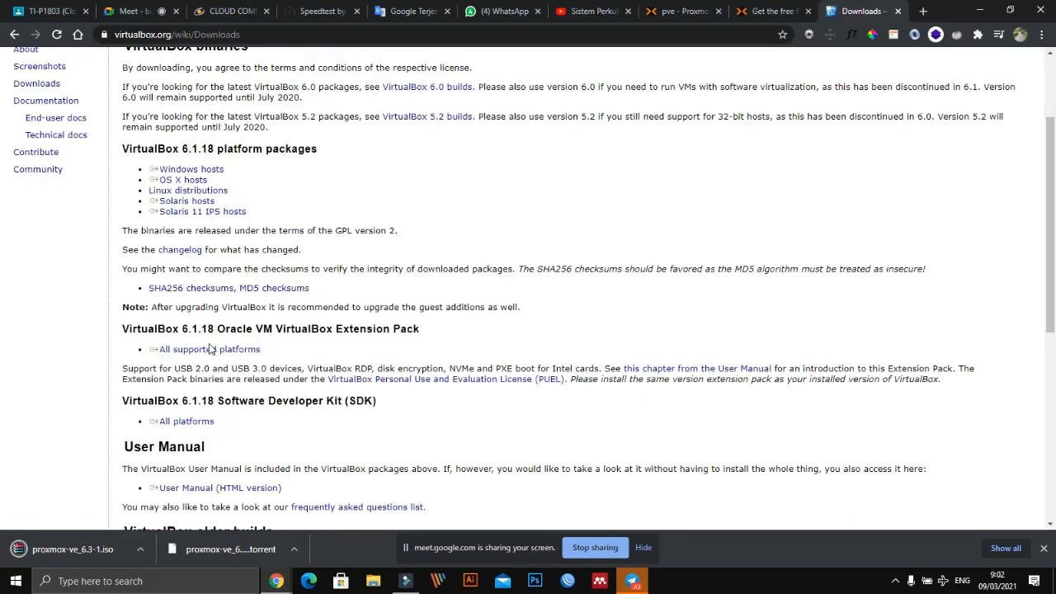
scroll(248, 417, "down", 3)
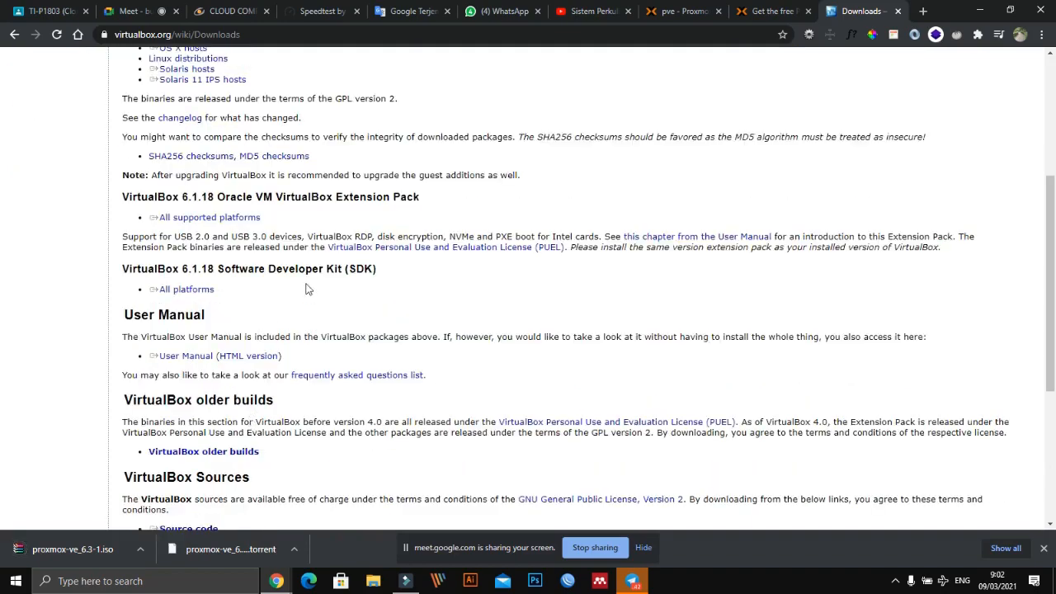
scroll(313, 284, "down", 5)
scroll(370, 315, "down", 1)
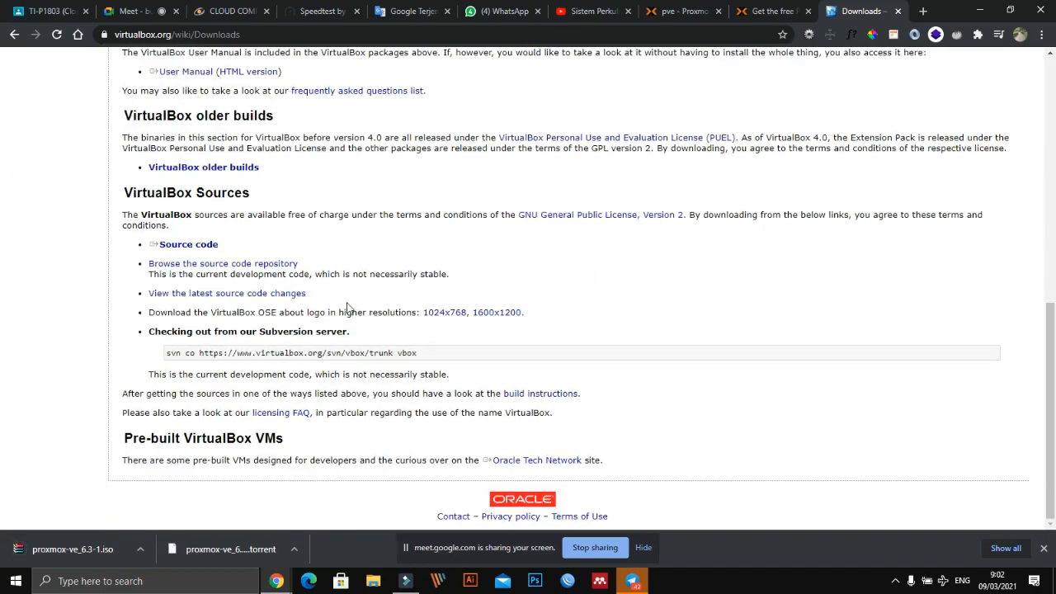
scroll(220, 211, "up", 3)
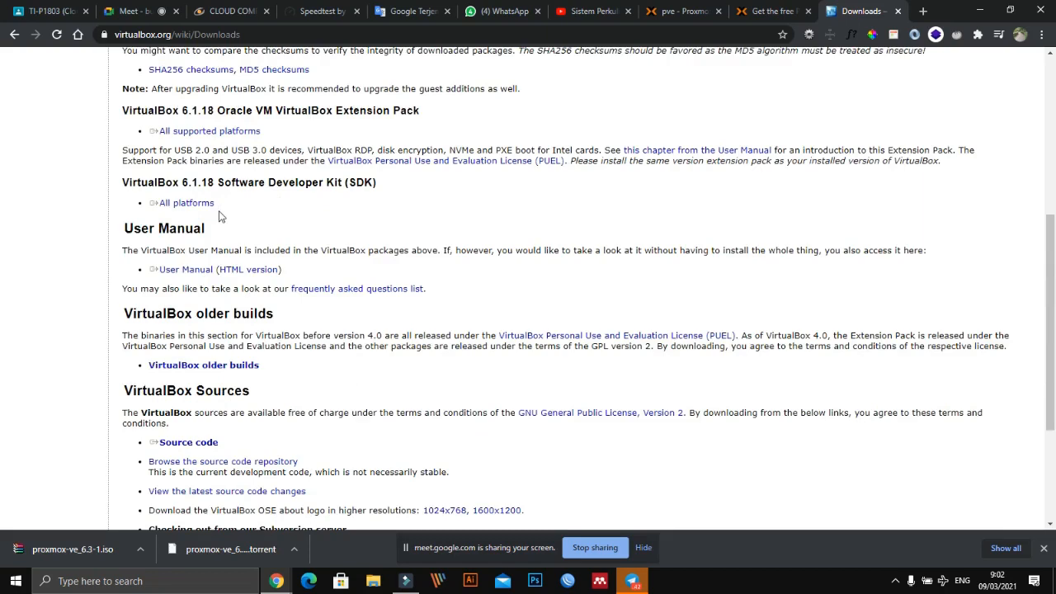
scroll(219, 216, "up", 3)
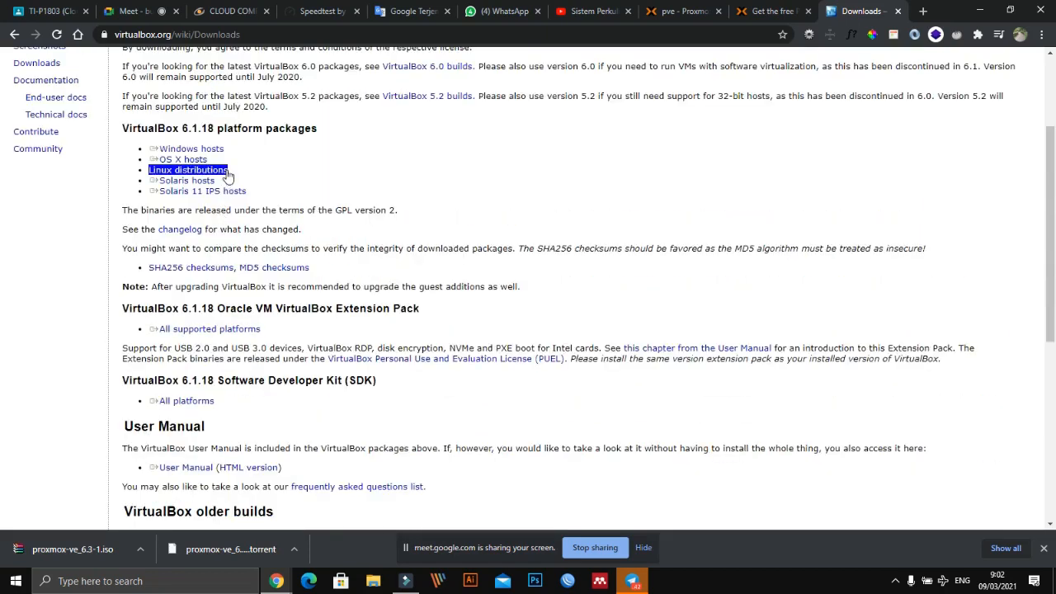
scroll(223, 173, "up", 1)
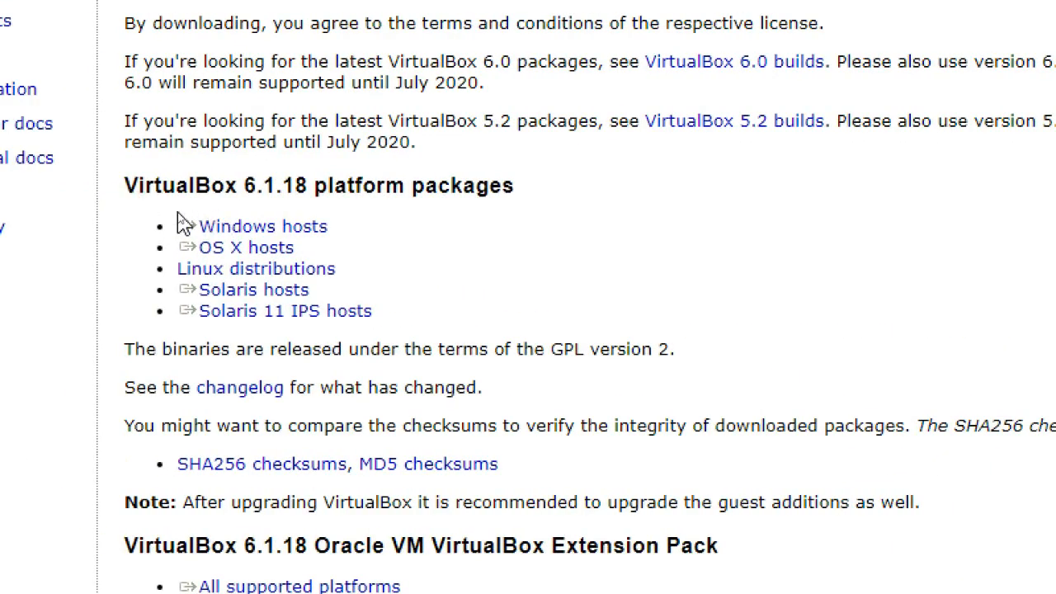
- Download the VirtualBox 6.1.18 package for Windows hosts and return to the VirtualBox home page
left_click_drag(177, 212, 347, 239)
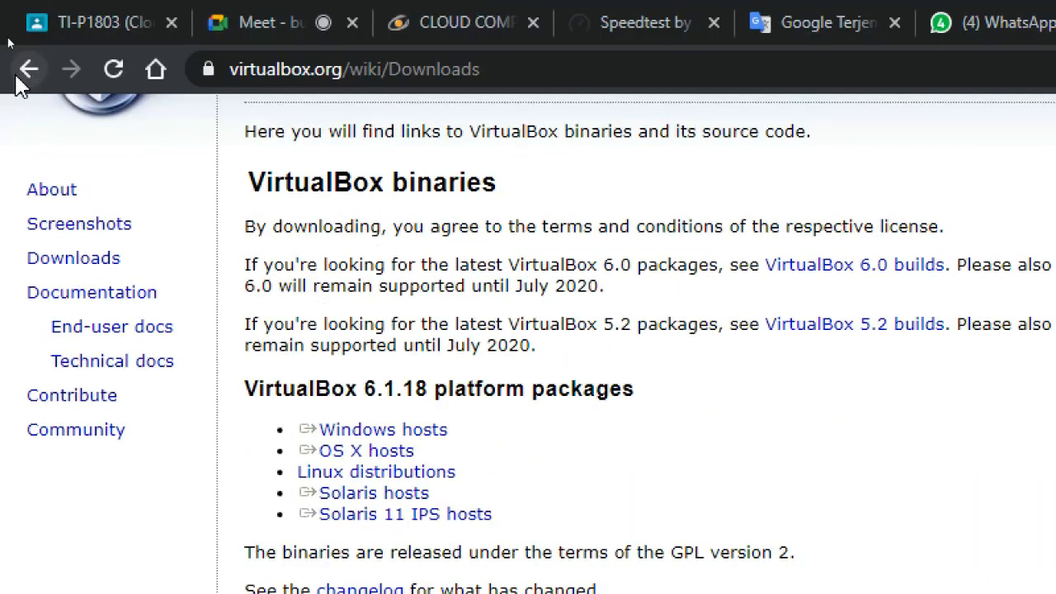
left_click(28, 68)
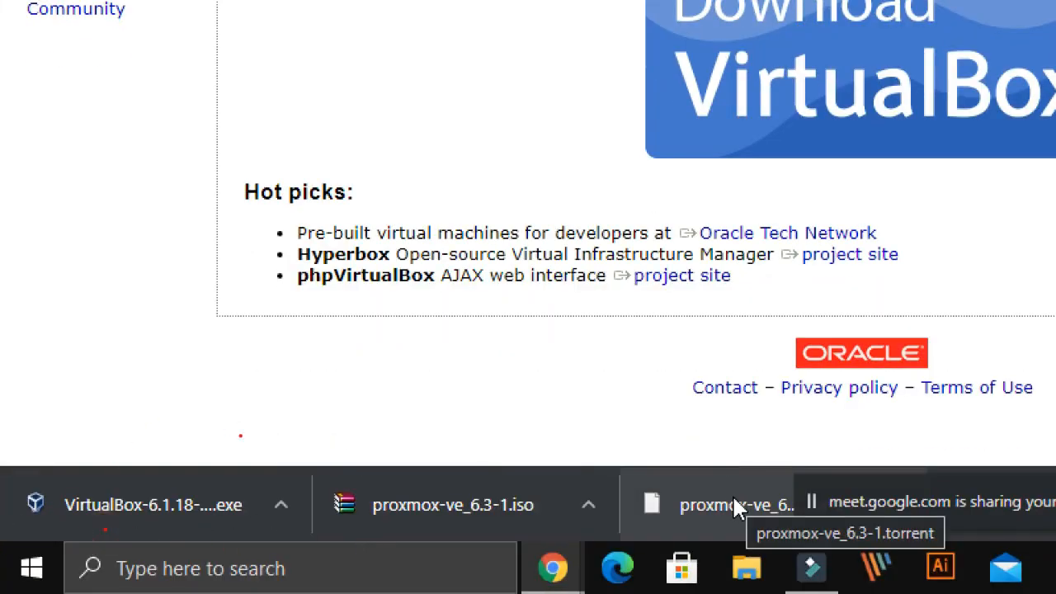
mouse_move(296, 454)
left_mouse_down()
mouse_move(555, 467)
mouse_move(397, 531)
left_mouse_up()
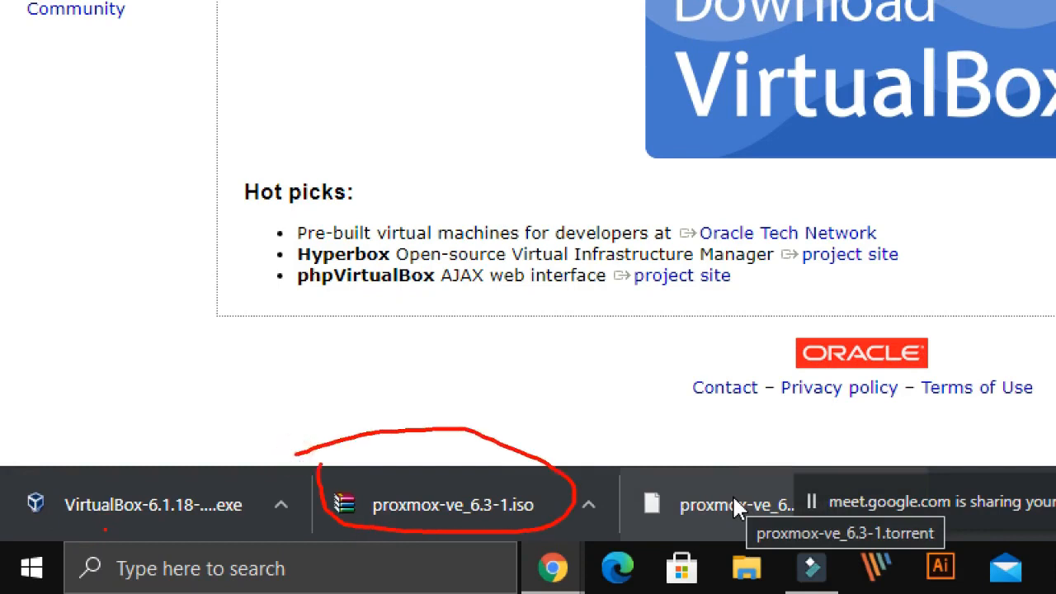
mouse_move(18, 453)
left_mouse_down()
mouse_move(280, 446)
mouse_move(326, 488)
mouse_move(13, 494)
left_mouse_up()
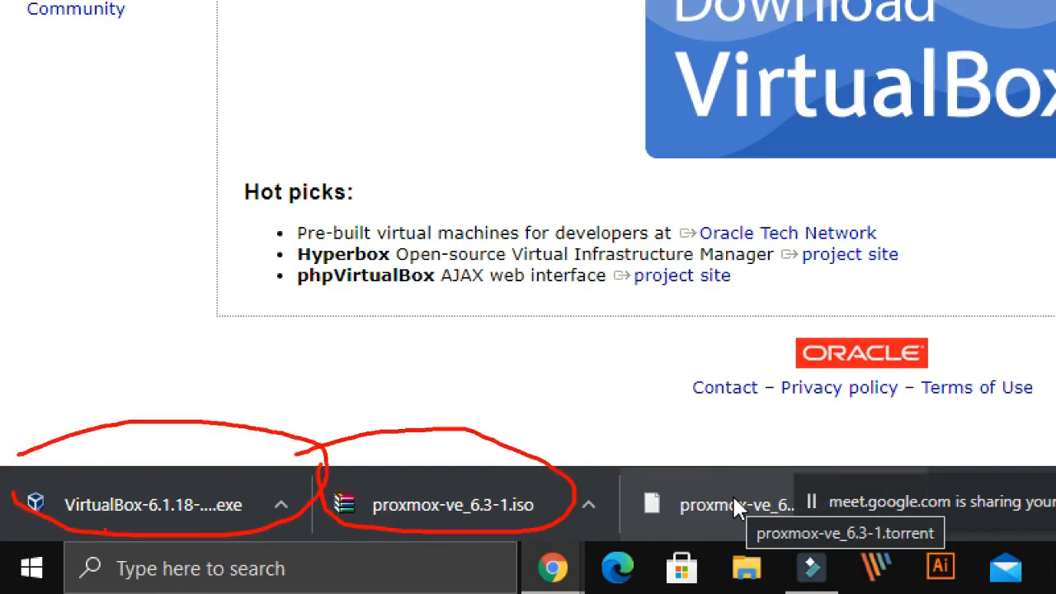
key("Escape")
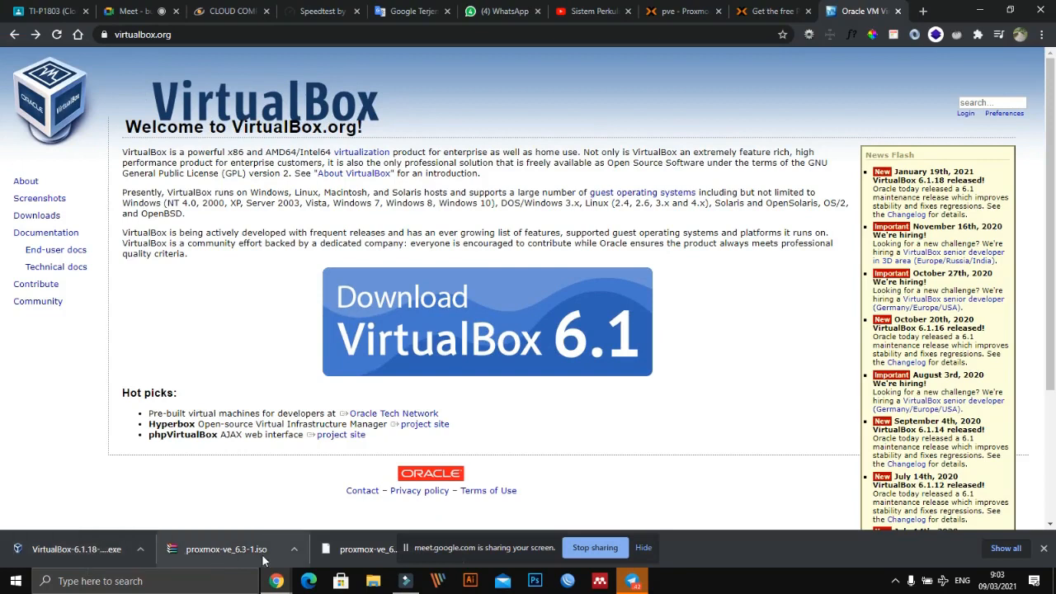
- Switch to File Explorer and copy the VirtualBox-6.1.18-142142-Win and proxmox-ve_6.3-1 files from the Downloads folder
left_click(369, 582)
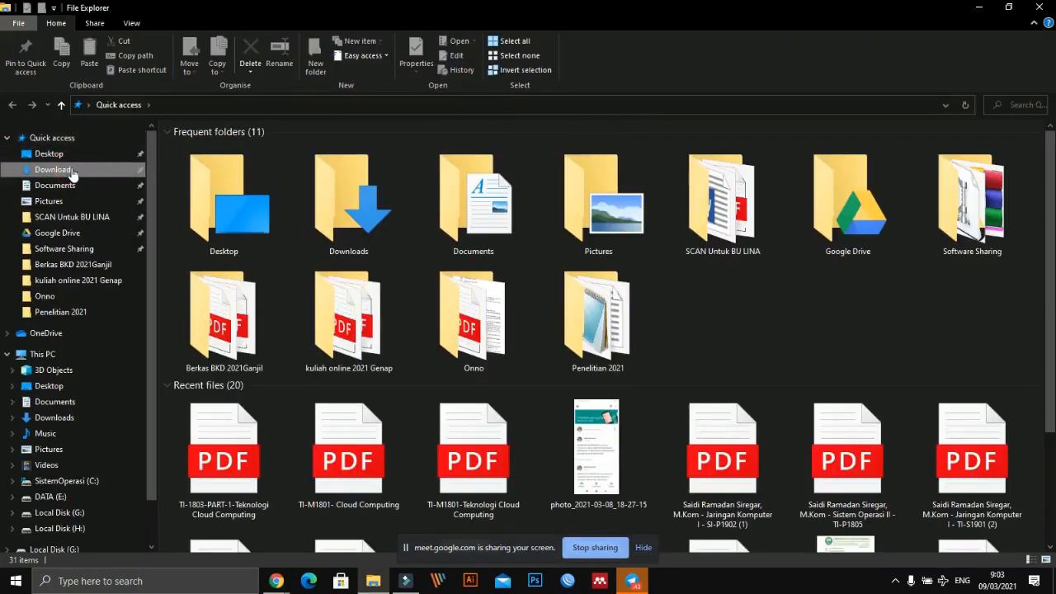
left_click(72, 170)
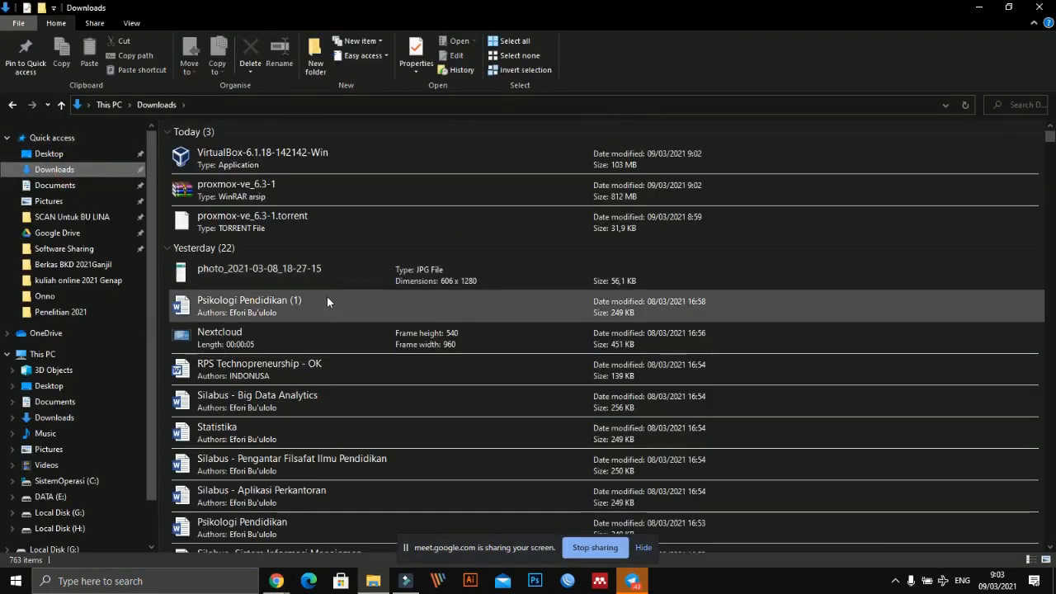
left_click(249, 164)
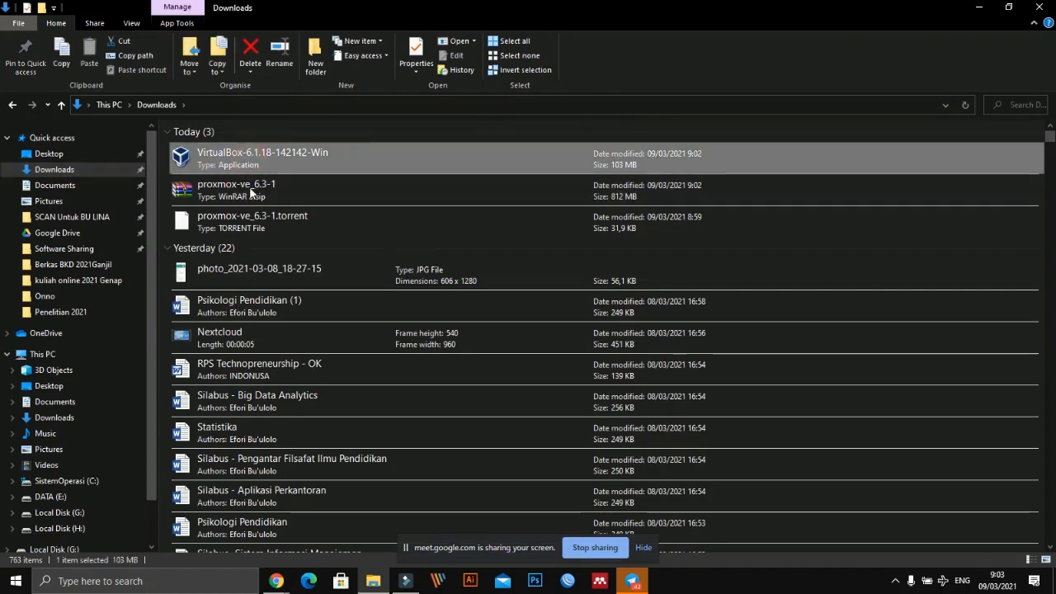
left_click(249, 189, "ctrl")
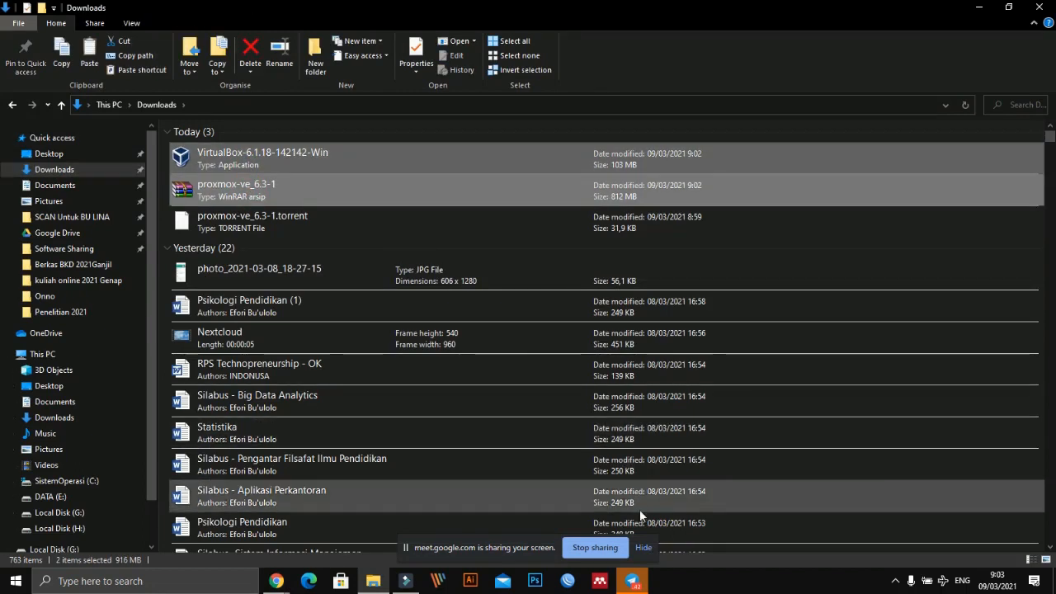
- Switch to Telegram and send both copied files ungrouped to the Cloud Computing & Teknologi Cloud Computing group with the comment "ini software praktek simulasi virtualisasi"
left_click(632, 581)
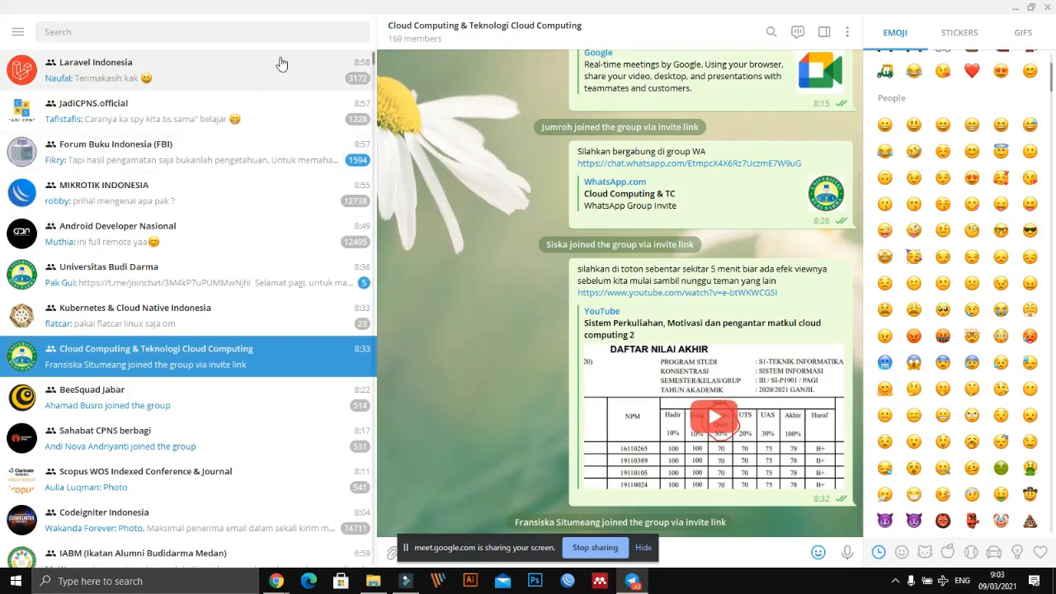
left_click(454, 33)
left_click(638, 57)
left_click(642, 547)
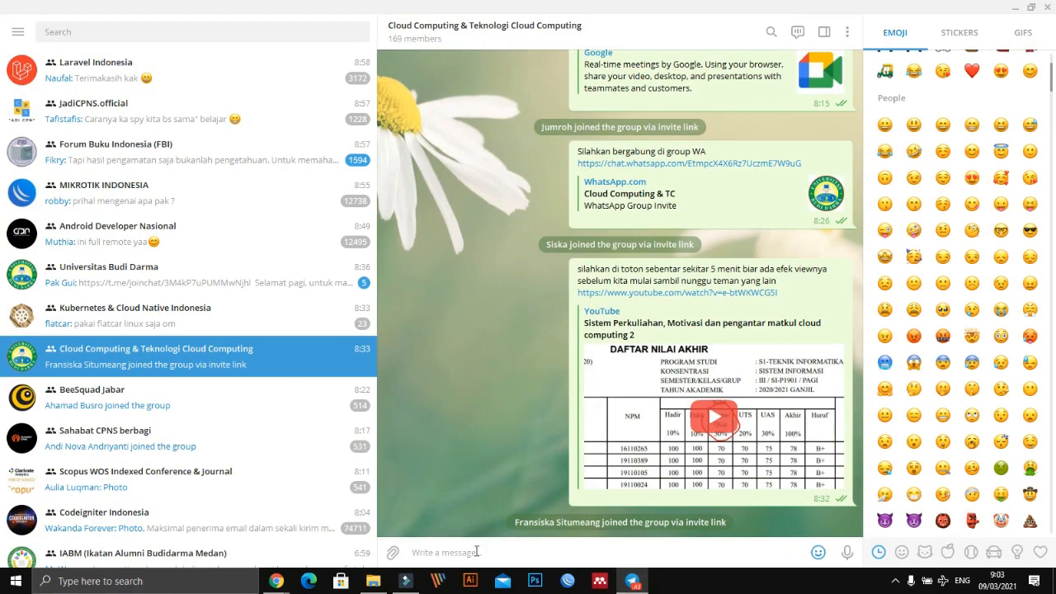
key("ctrl+v")
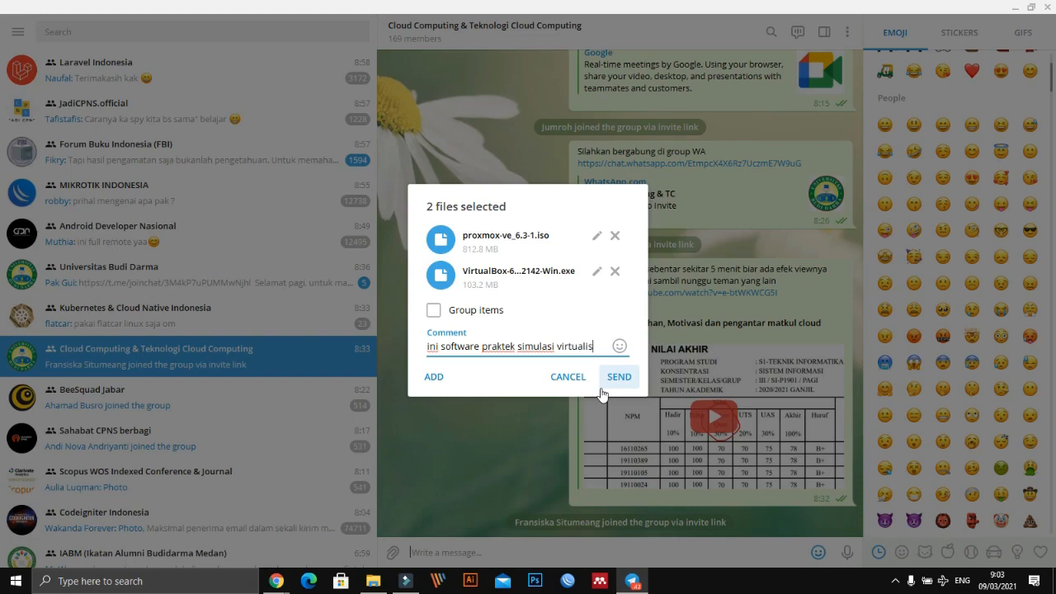
left_click(602, 386)
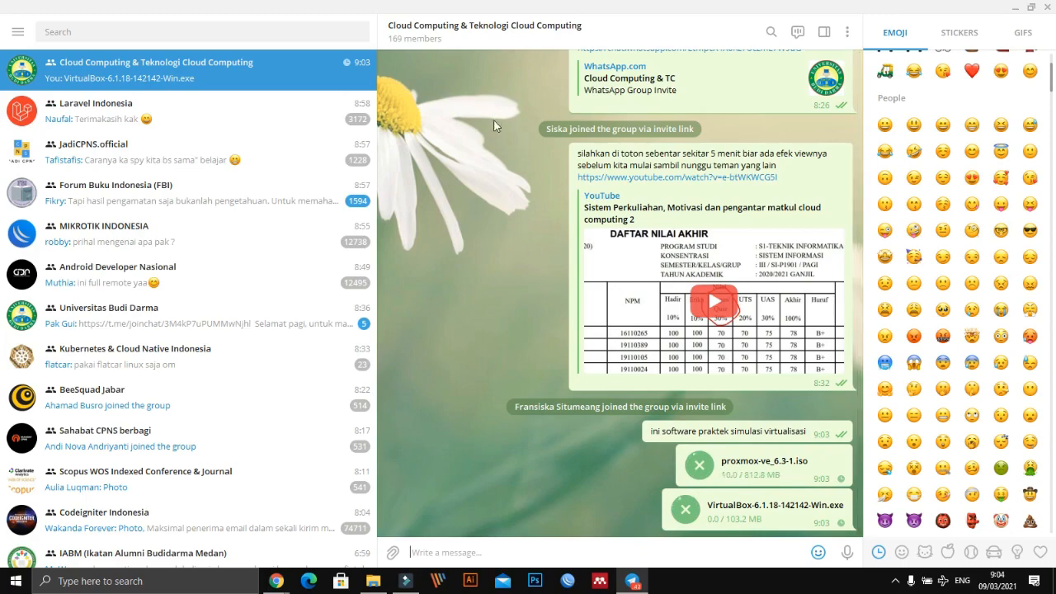
- View the info and member list of the Cloud Computing & Teknologi Cloud Computing group and close it
left_click(449, 35)
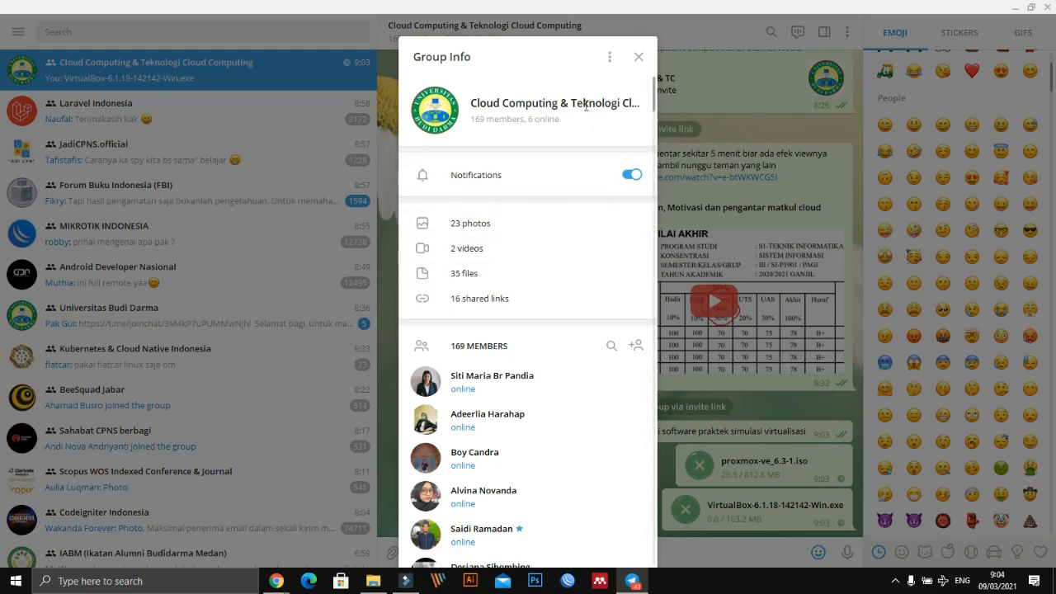
left_click(739, 119)
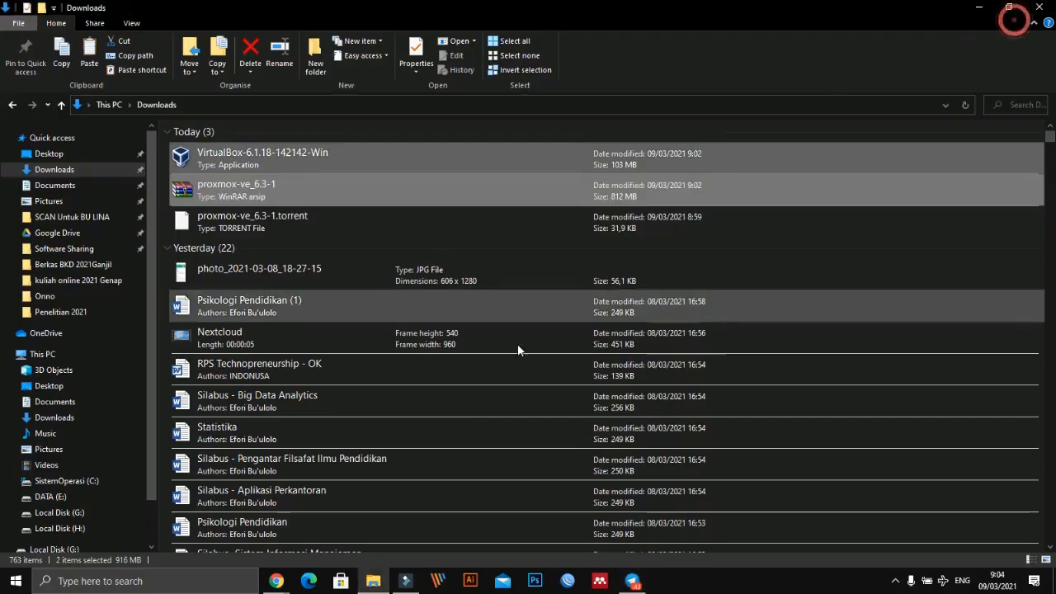
- Return to File Explorer and copy the proxmox-ve_6.3-1 and VirtualBox-6.1.18-142142-Win files in Downloads again
left_click(1015, 7)
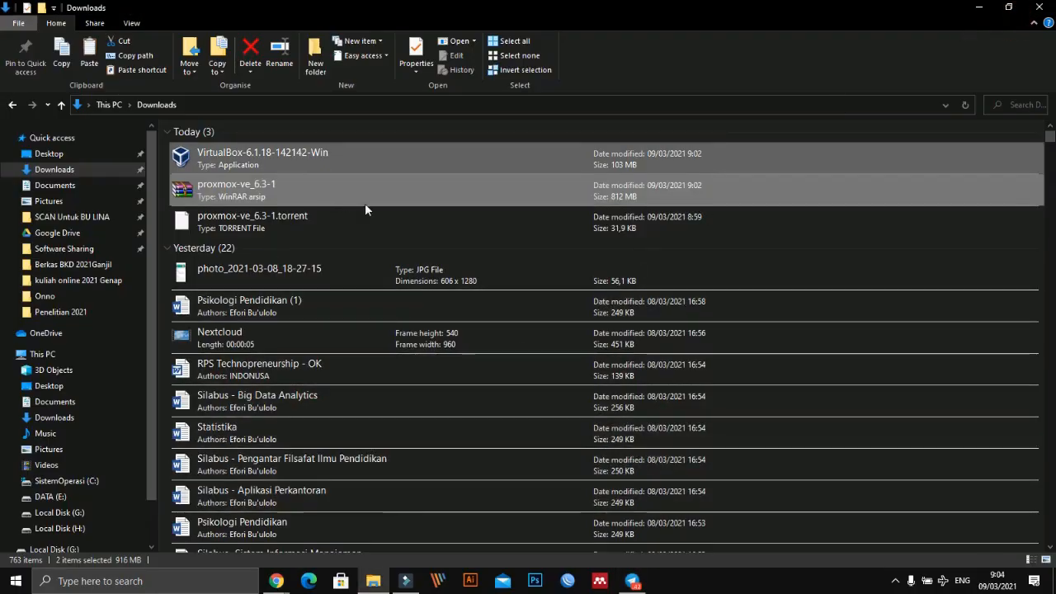
left_click(388, 208)
left_click(263, 192)
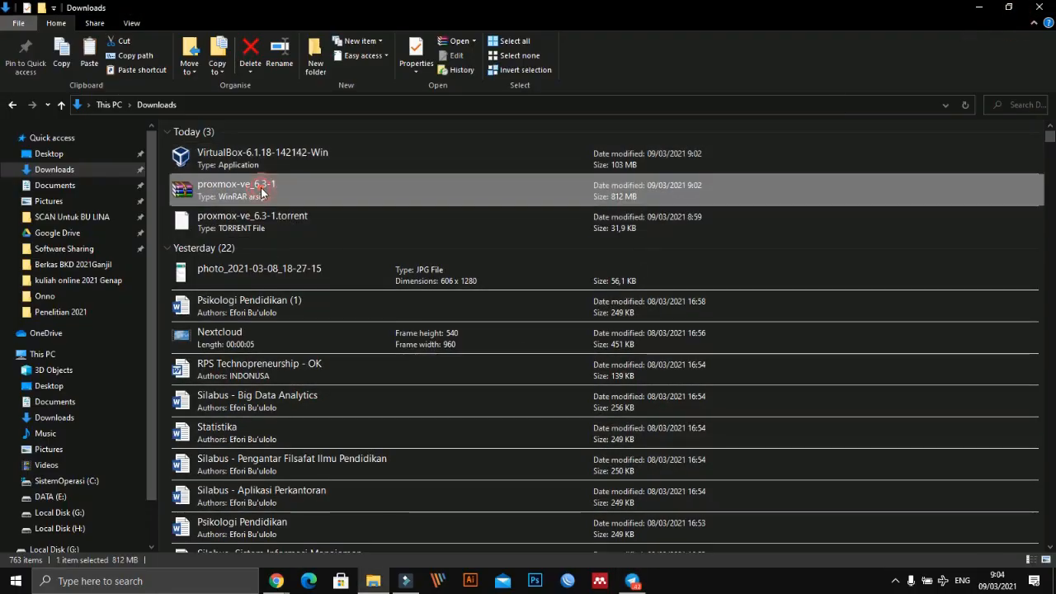
left_click(265, 157, "ctrl")
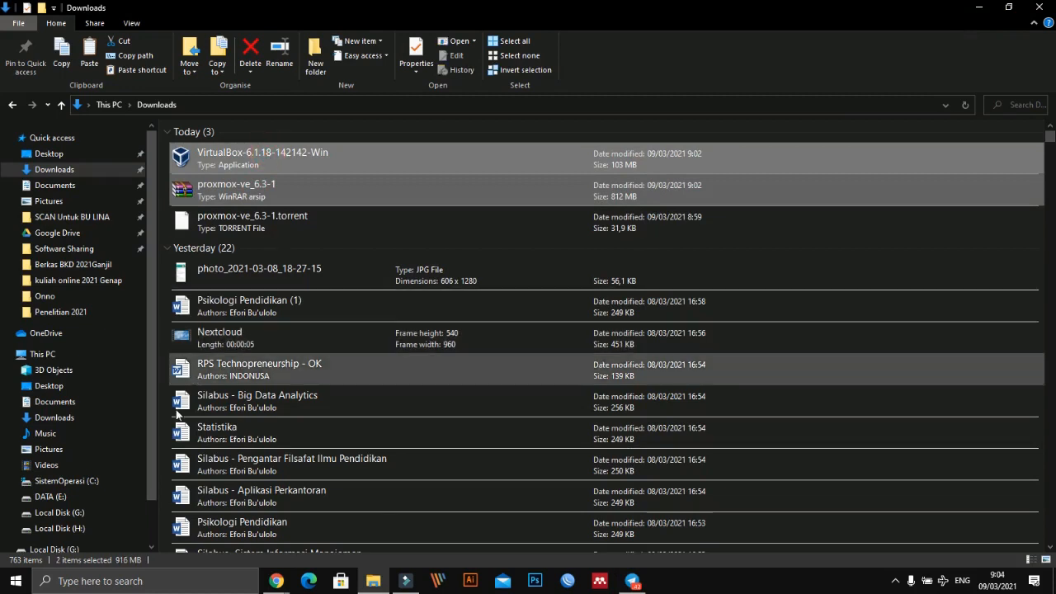
- Open the "kuliah online 2021 Genap" folder on the DATA (E:) drive
left_click(51, 496)
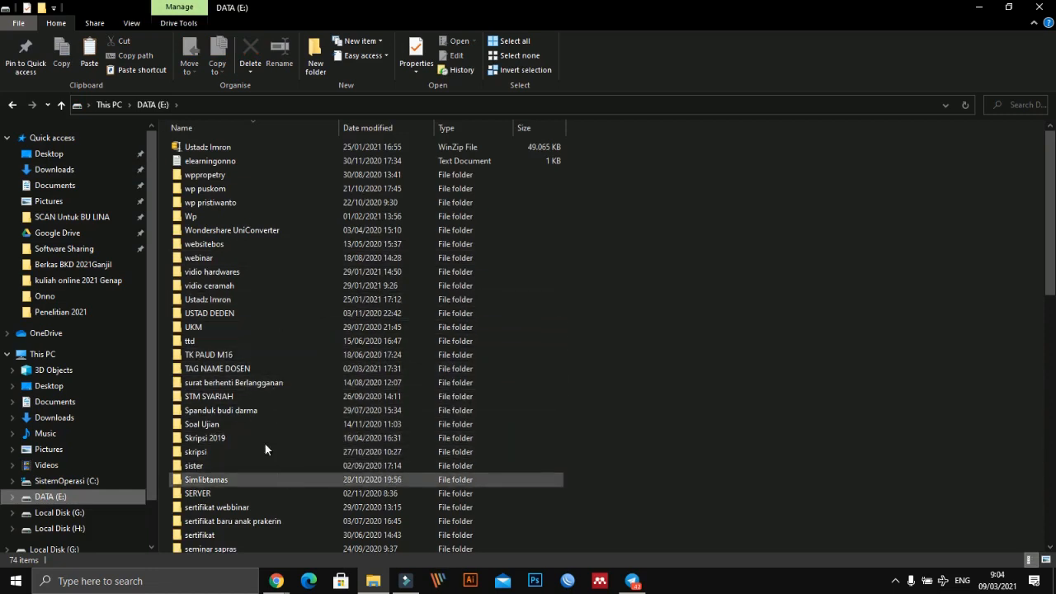
left_click(244, 424)
scroll(247, 424, "down", 2)
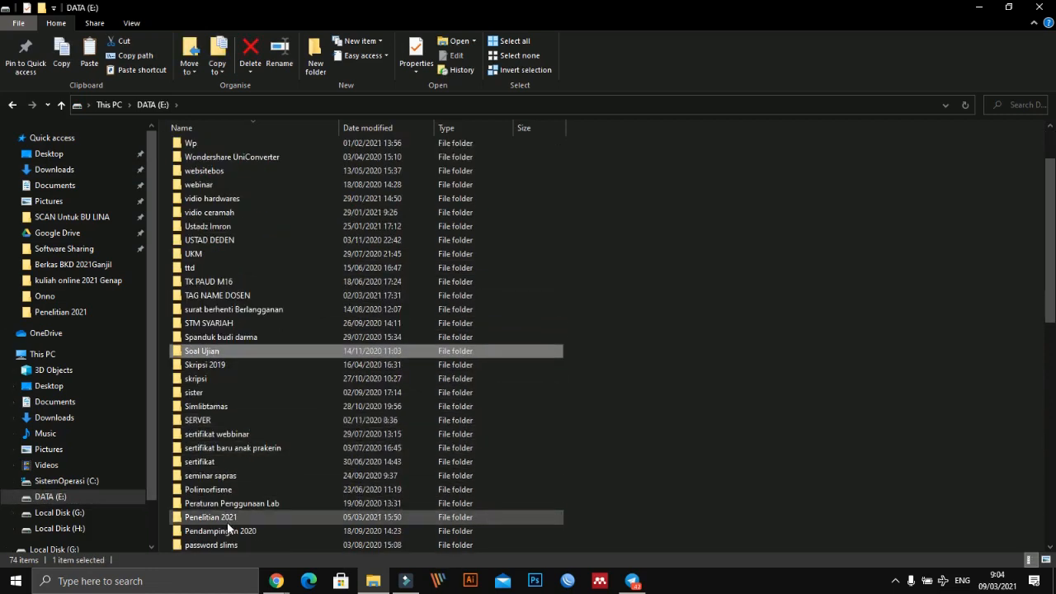
key("k")
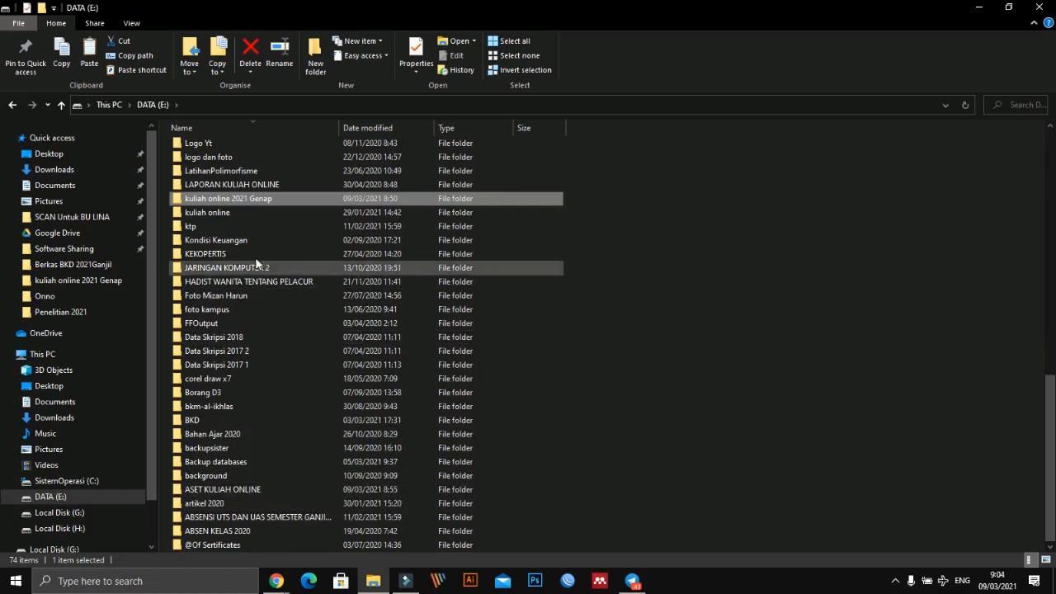
double_click(252, 201)
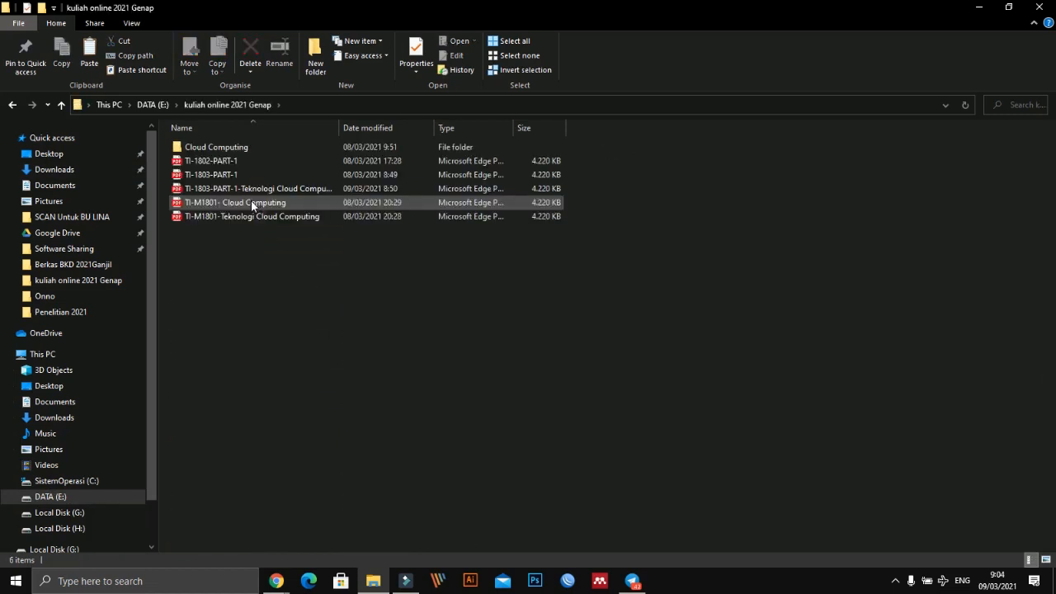
- Create a folder named "Sofware praktek" in "kuliah online 2021 Genap" and open it
left_click(315, 56)
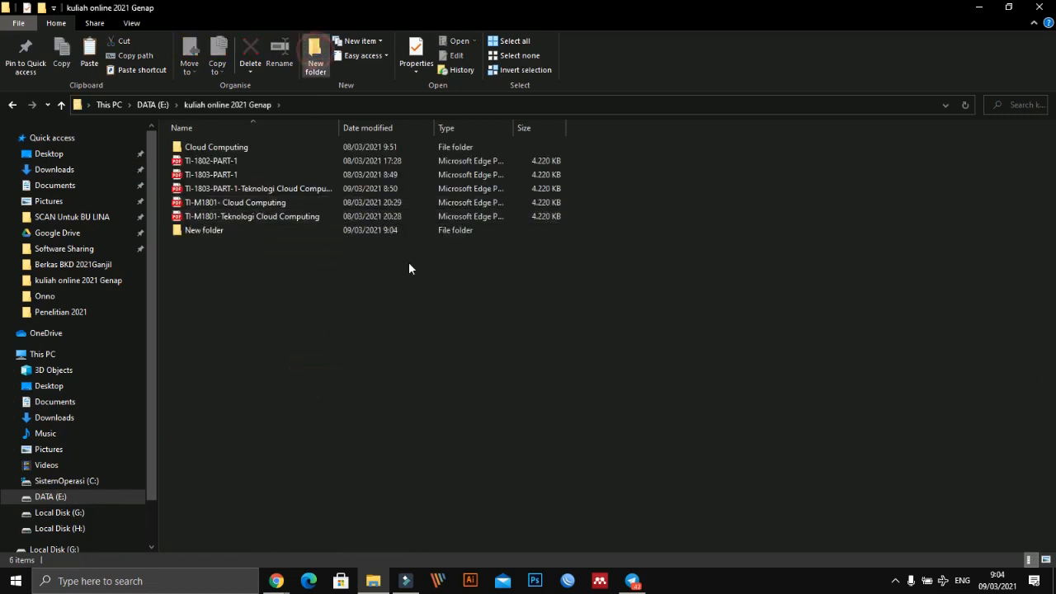
type("S")
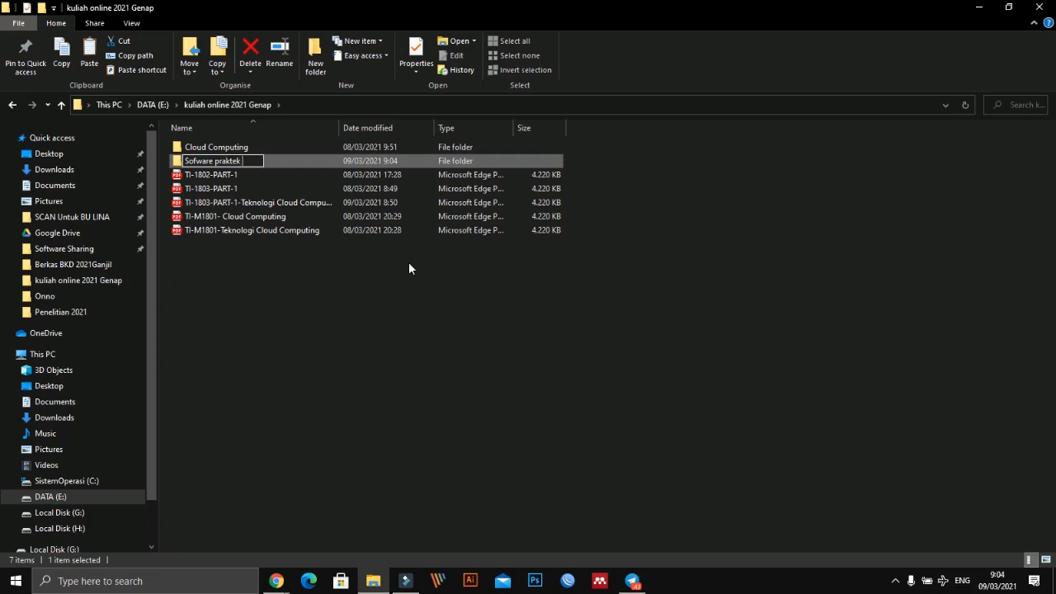
type("ofware praktek")
key("Return")
key("Return")
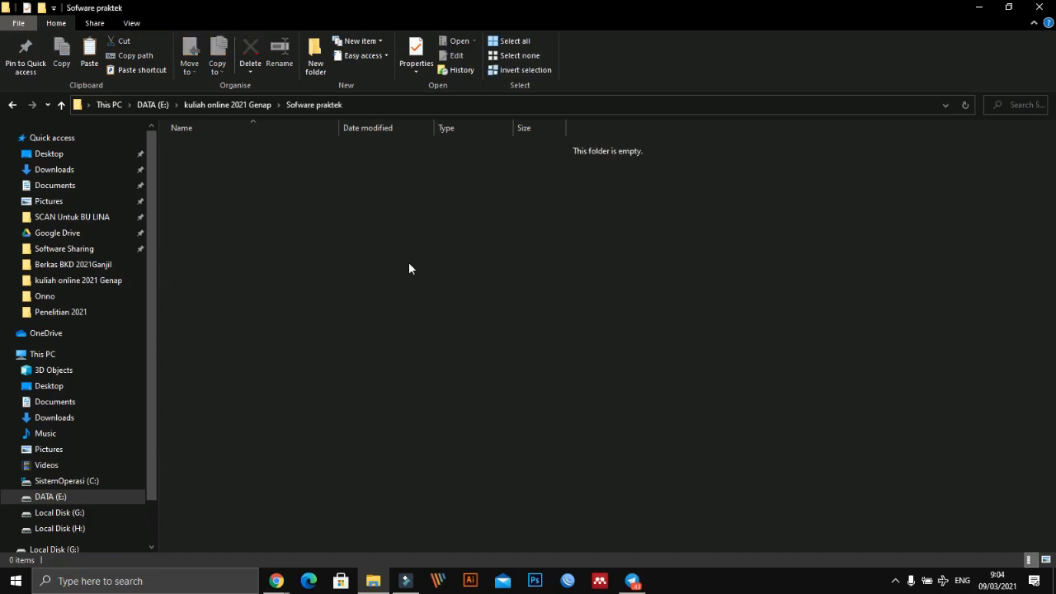
- Paste the copied Proxmox and VirtualBox files into the "Sofware praktek" folder and select both
key("ctrl+v")
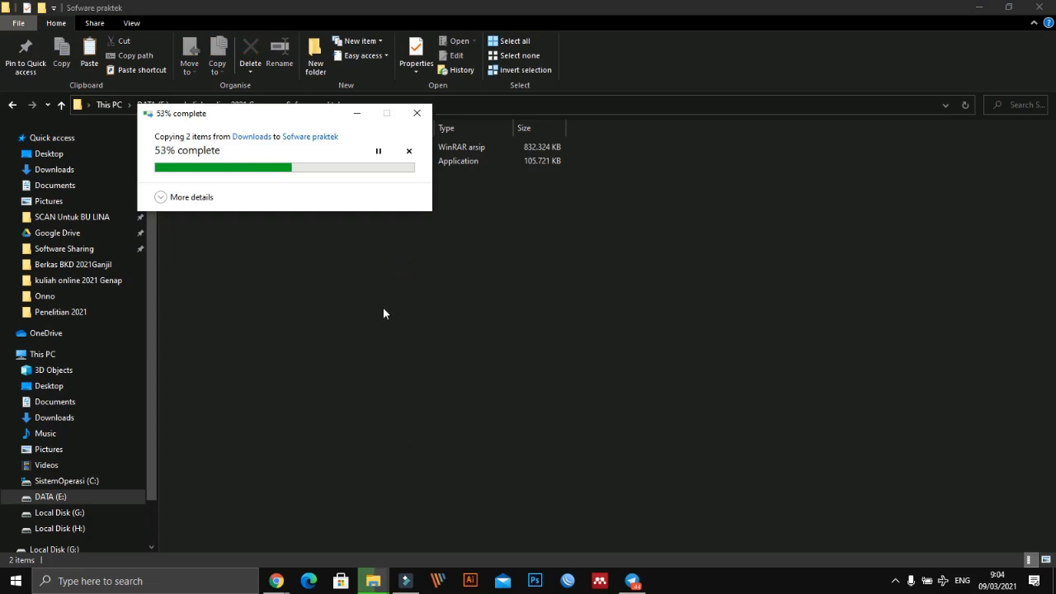
left_click_drag(318, 123, 562, 242)
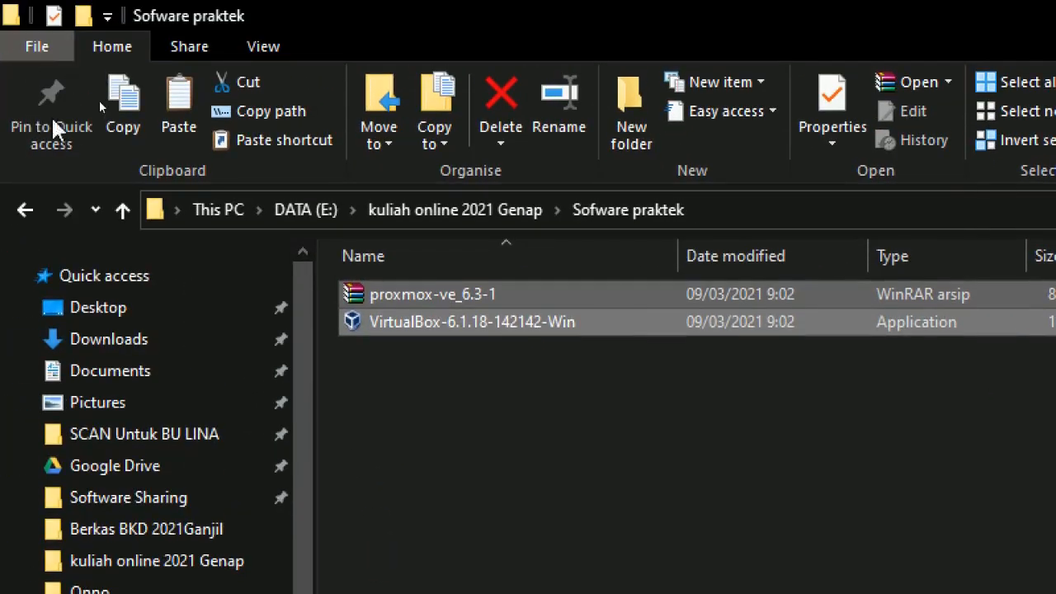
- Launch the VirtualBox-6.1.18-142142-Win installer and accept the default features and install location
left_click(463, 421)
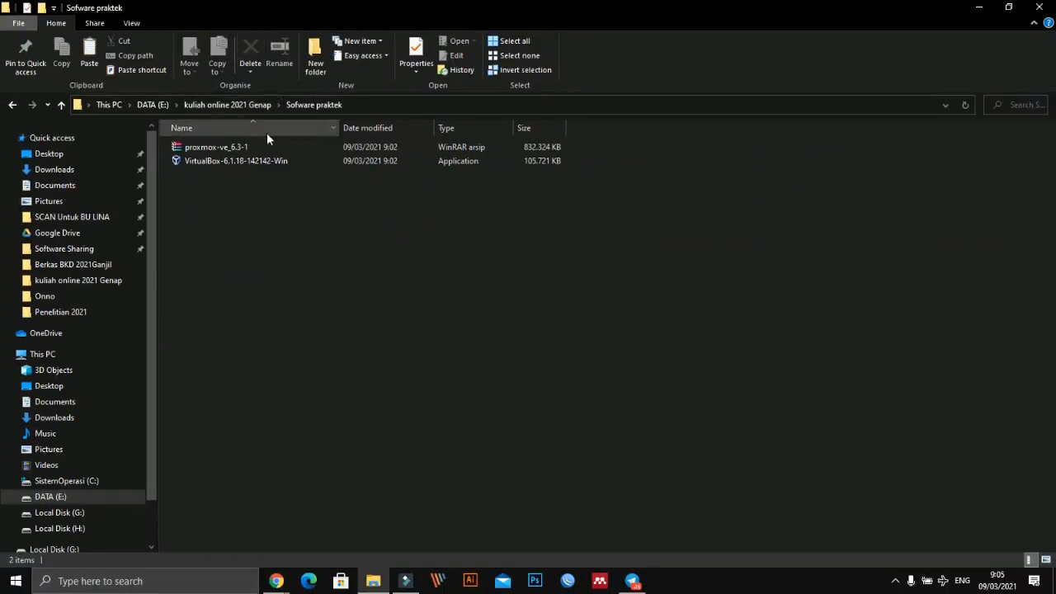
double_click(246, 163)
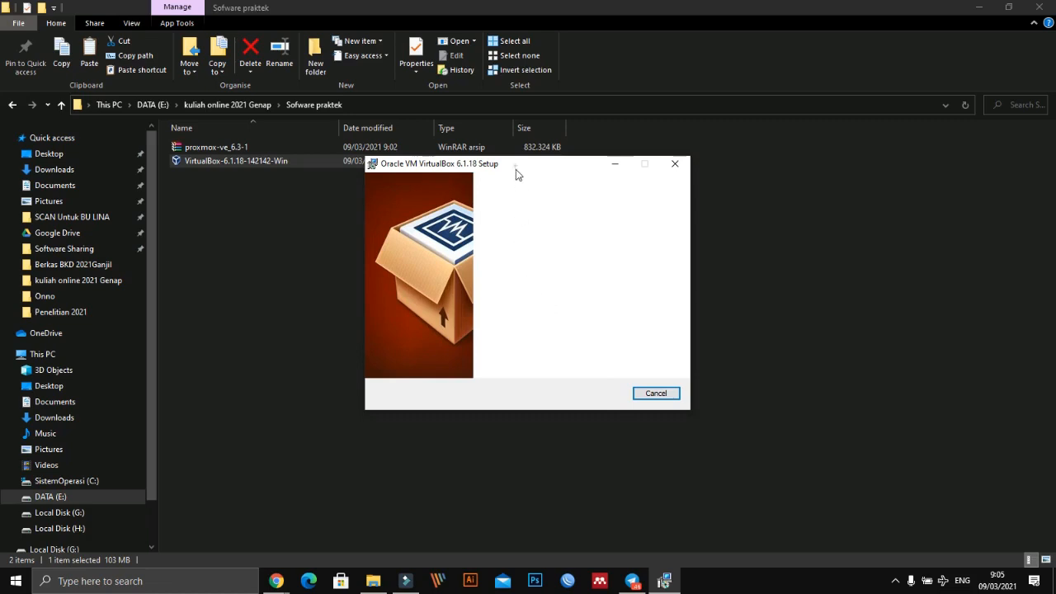
left_click_drag(517, 171, 507, 208)
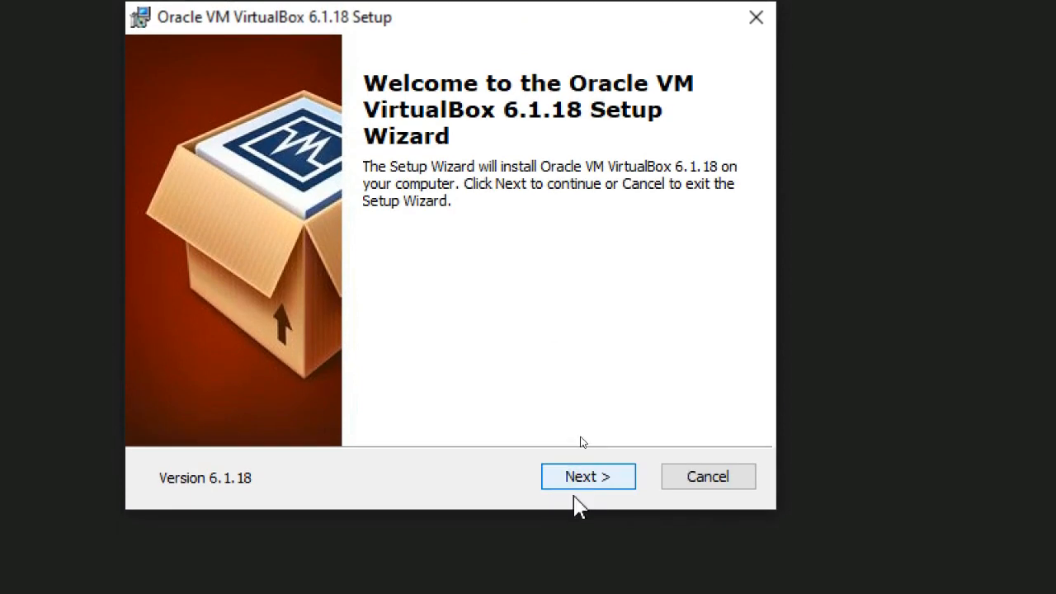
left_click(578, 490)
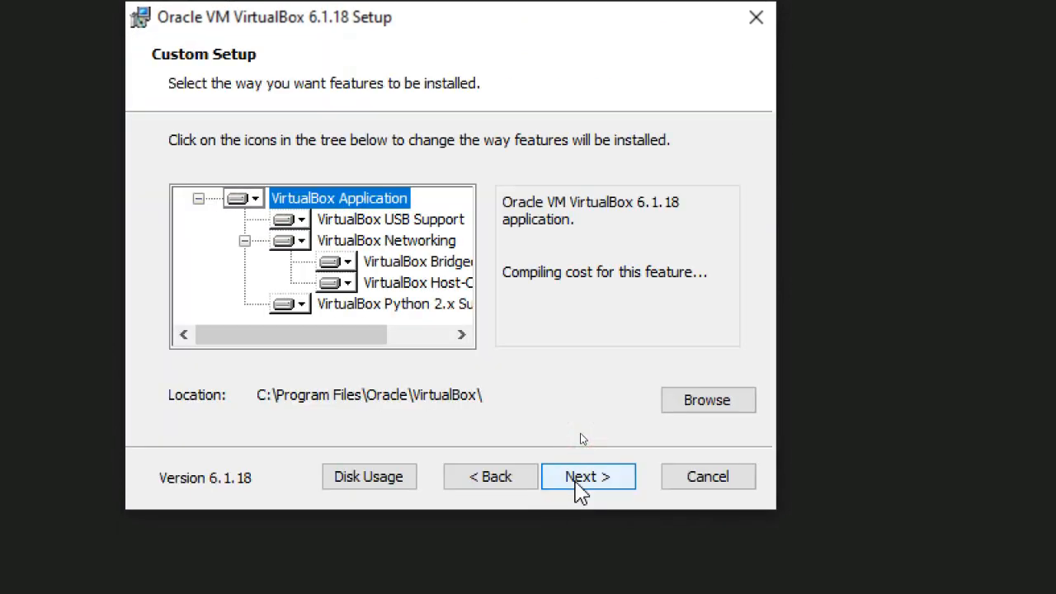
left_click(580, 488)
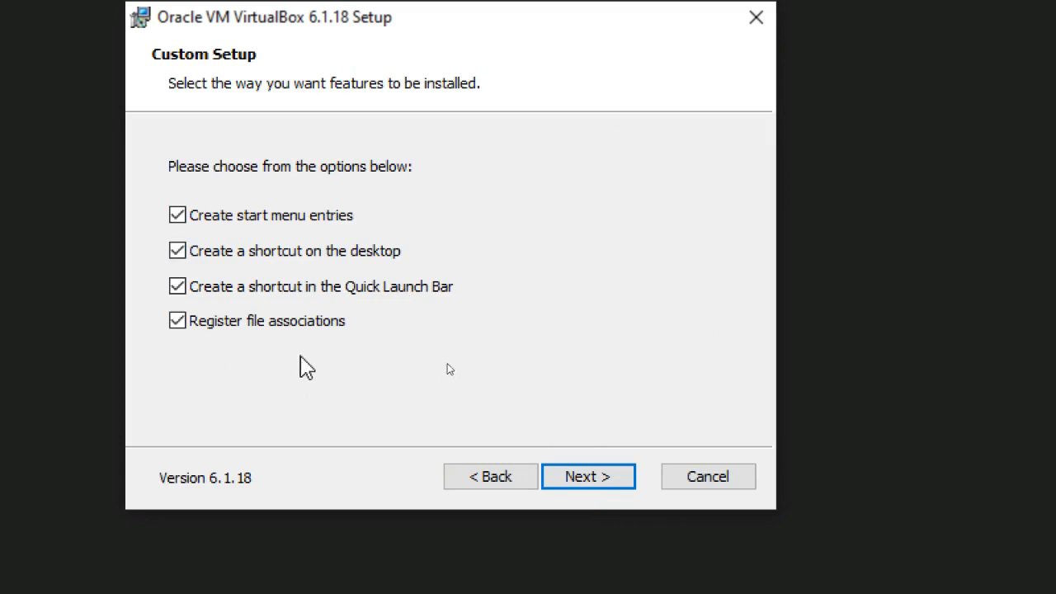
- Turn off Register file associations, accept the network interfaces warning and start installing VirtualBox 6.1.18
left_click(183, 324)
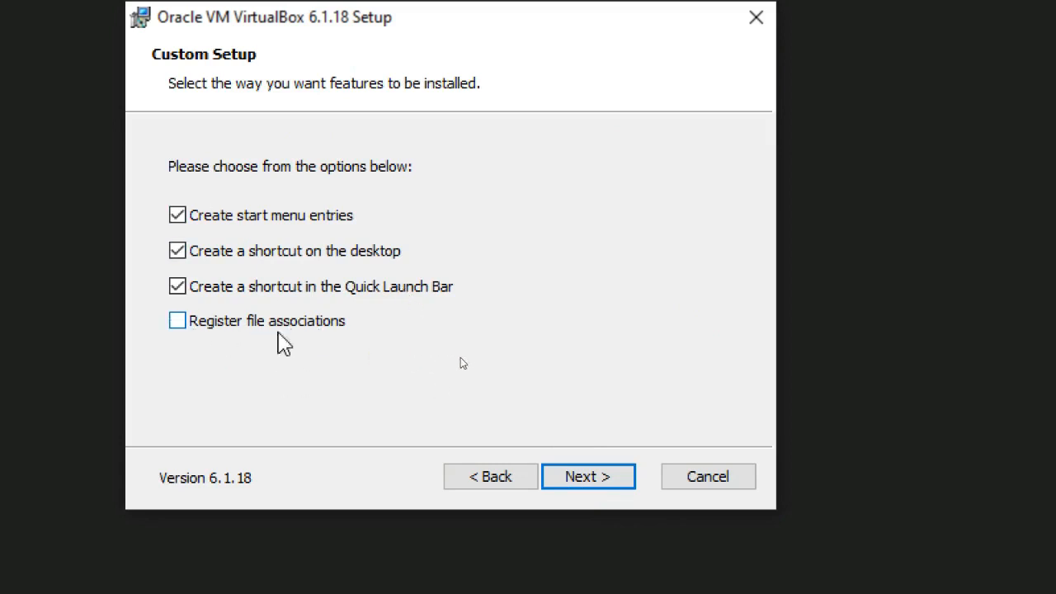
left_click(571, 481)
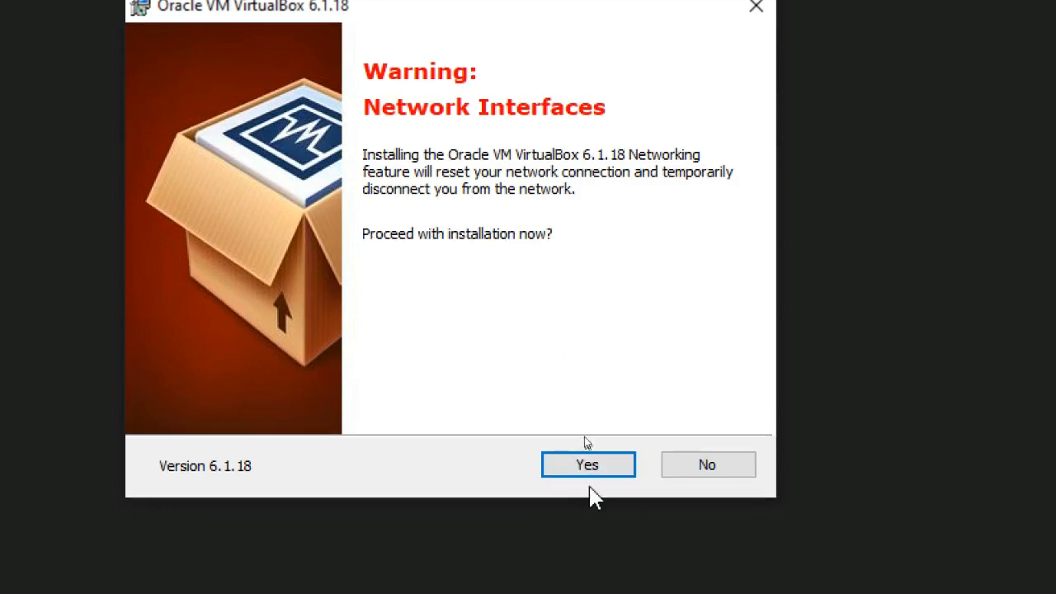
left_click(584, 466)
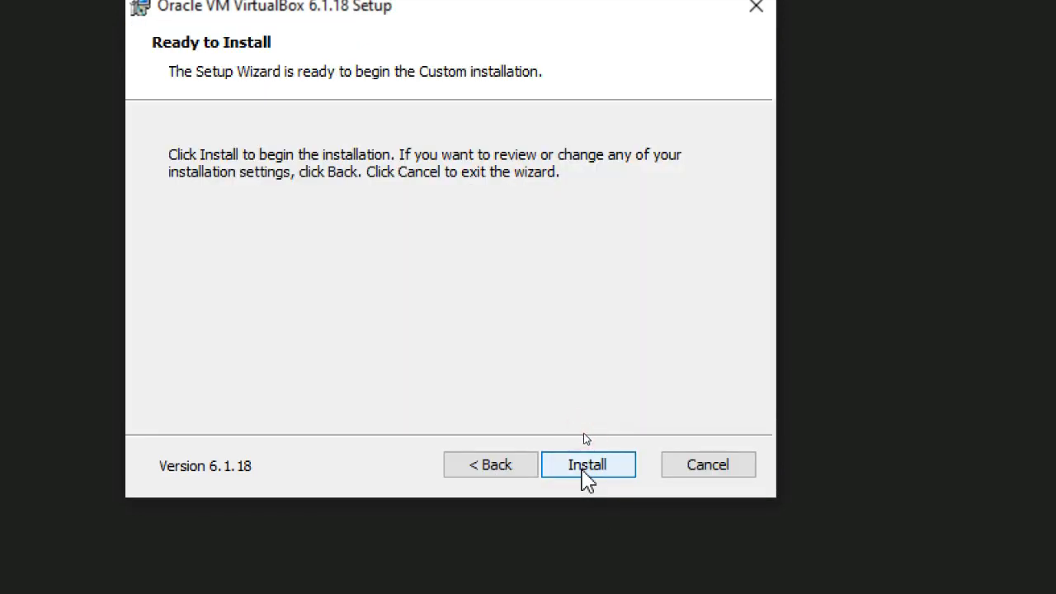
left_click(608, 469)
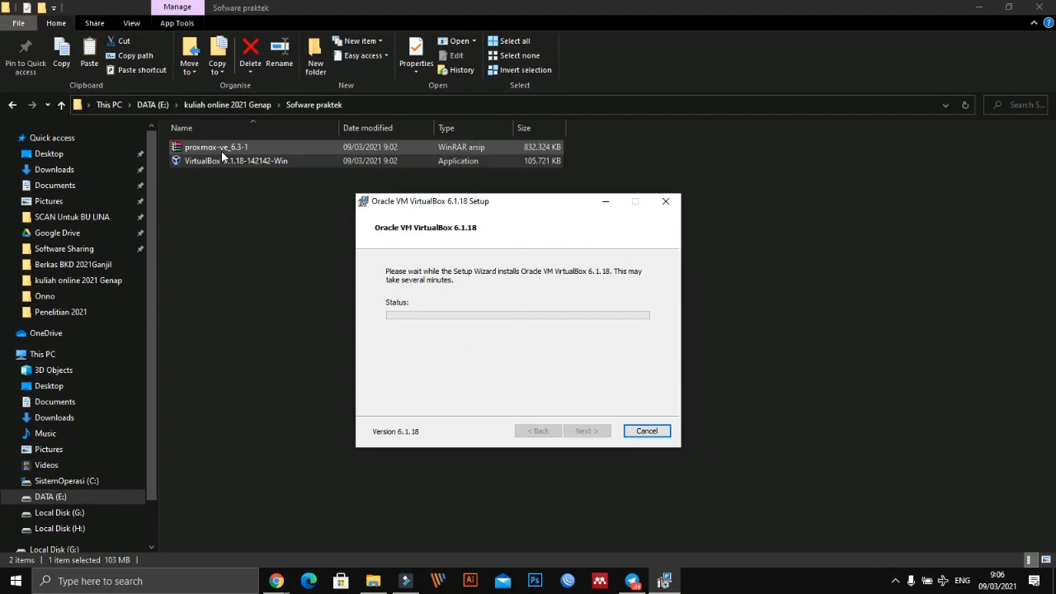
left_click_drag(402, 208, 454, 221)
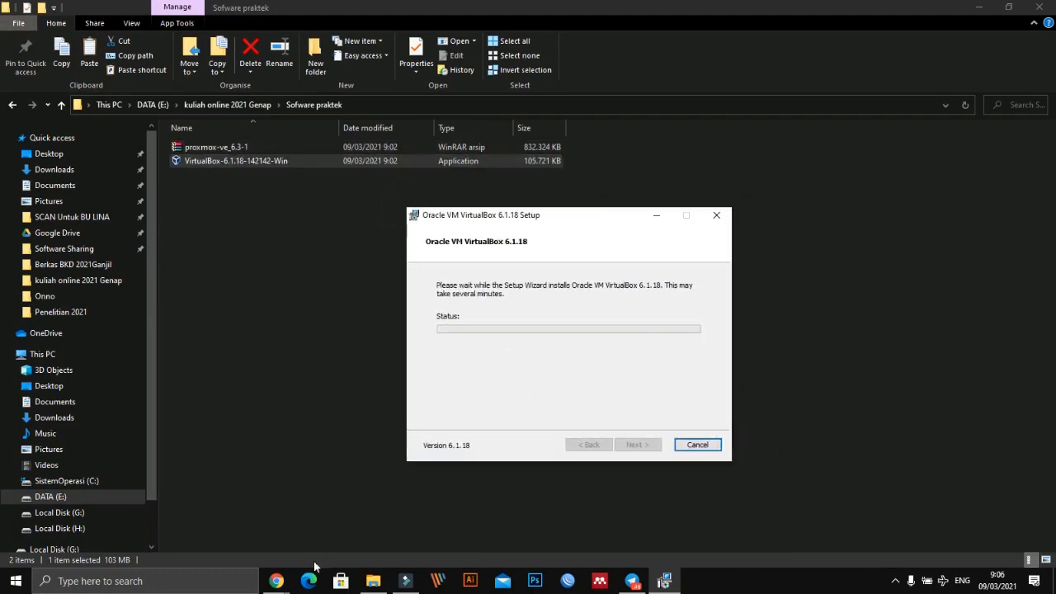
- Switch to Chrome and open the home page of the Proxmox website
left_click(276, 581)
left_click(197, 546)
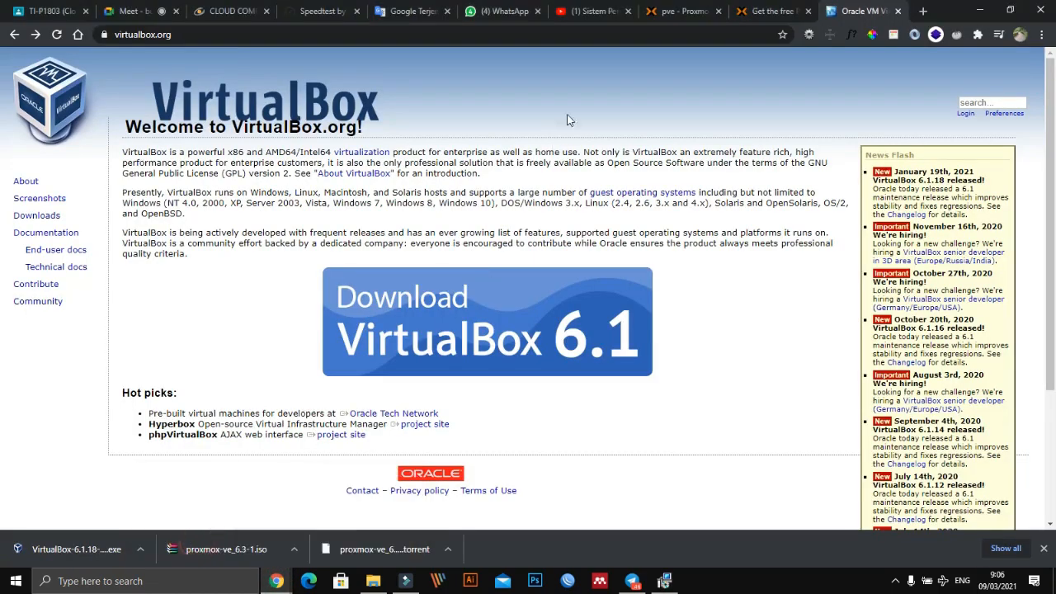
left_click(754, 14)
left_click(673, 11)
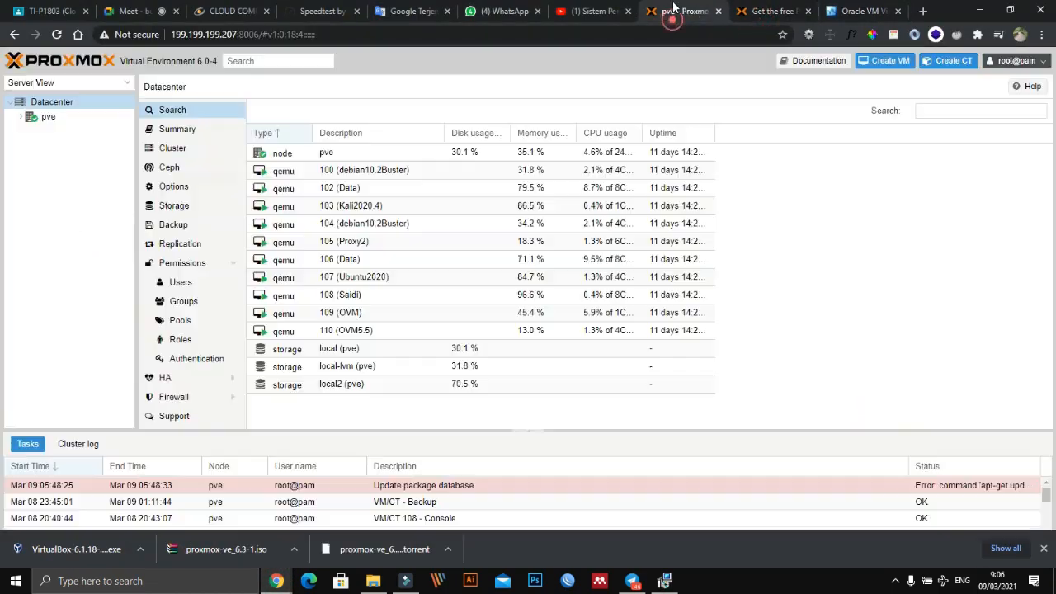
left_click(771, 13)
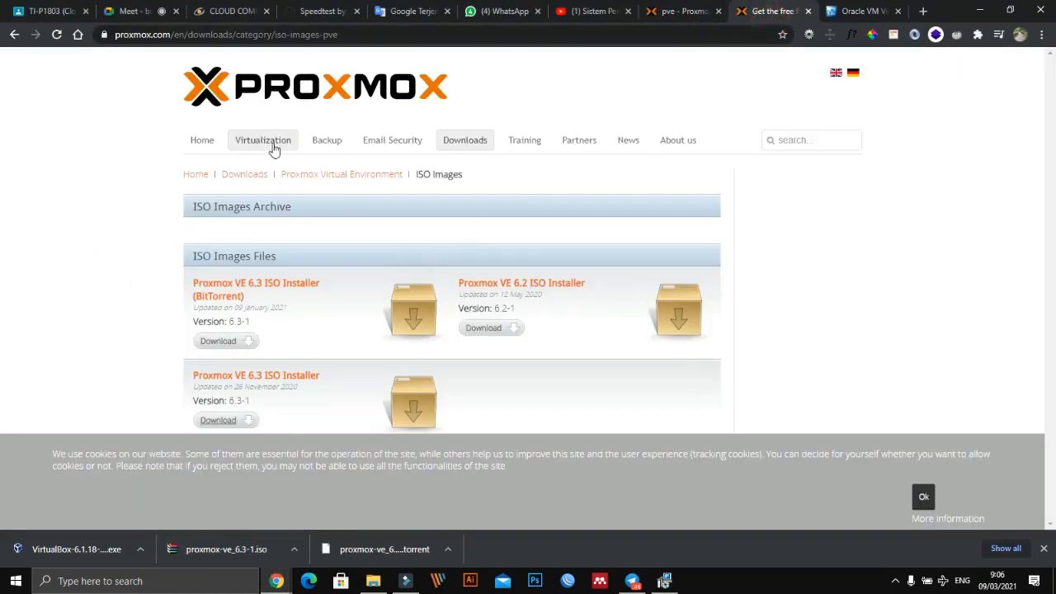
left_click(204, 141)
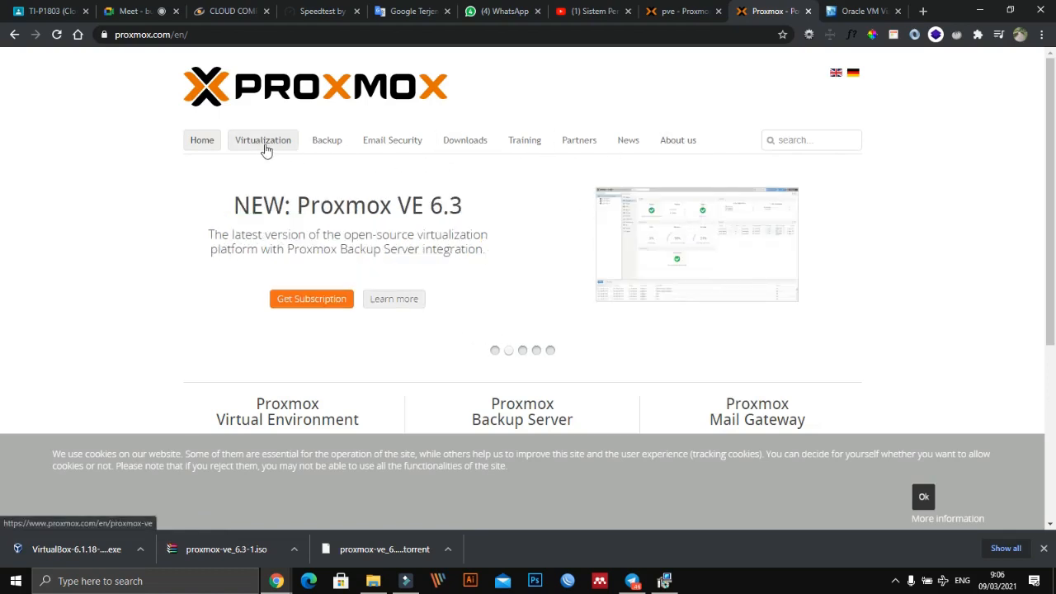
- Point out the Virtualization section on the Proxmox site, open it and examine the opening description of Proxmox VE
key("ctrl+1")
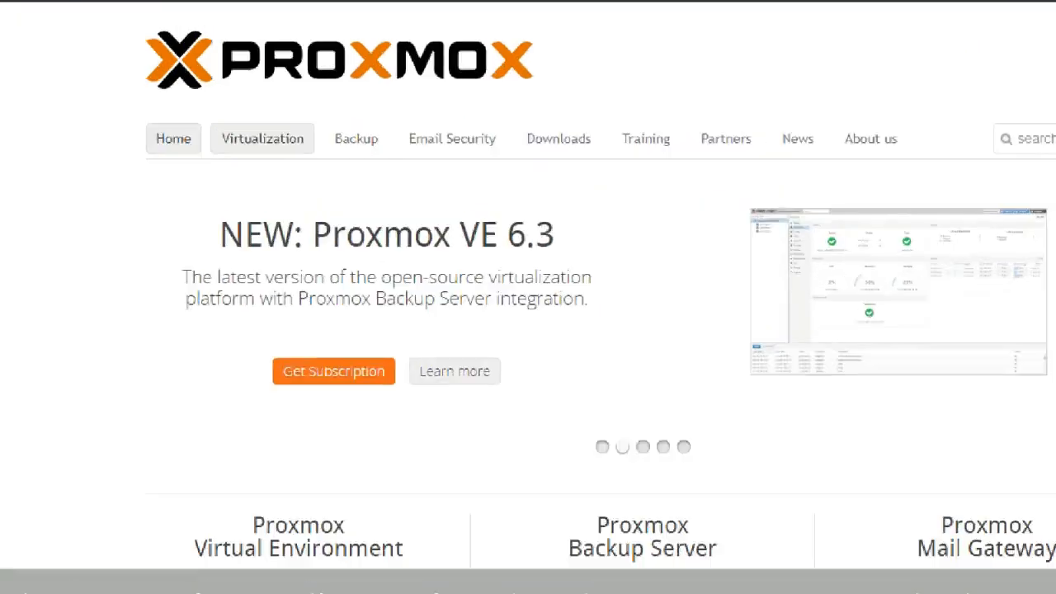
left_click(262, 141)
mouse_move(193, 79)
left_mouse_down()
mouse_move(381, 189)
mouse_move(116, 177)
left_mouse_up()
key("Escape")
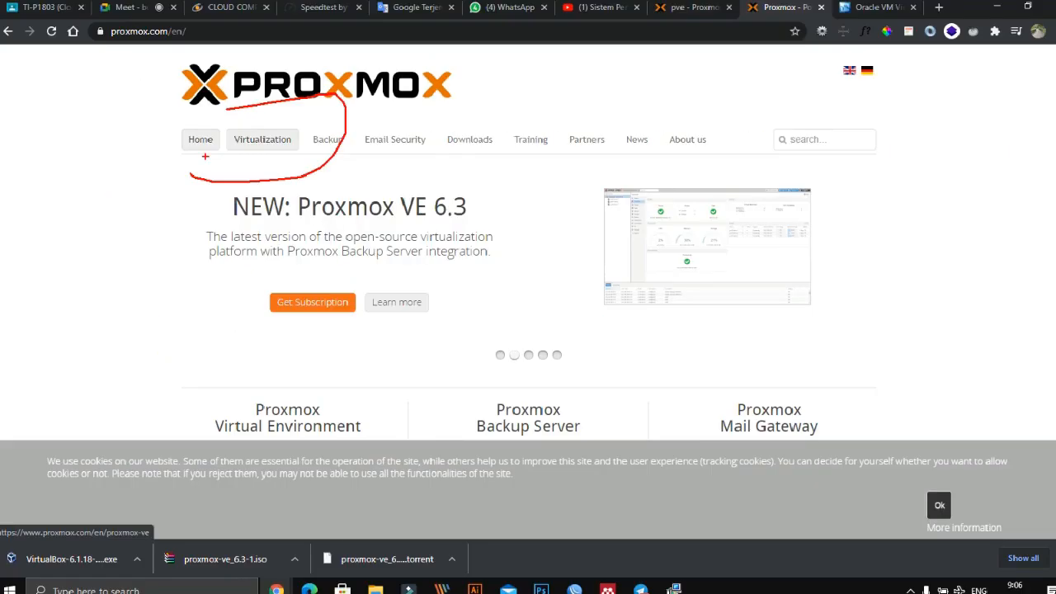
key("ctrl+1")
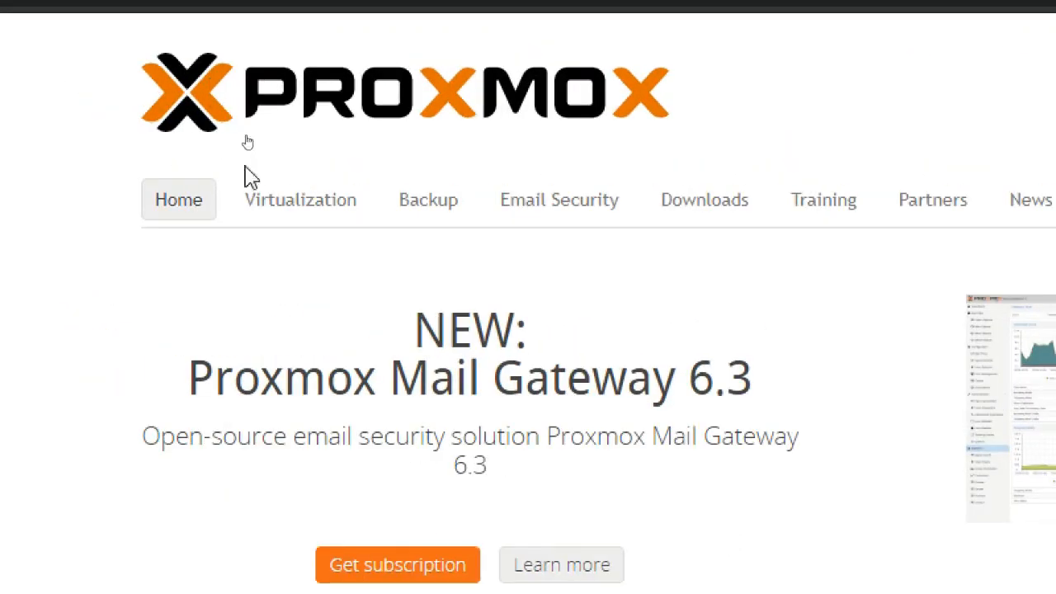
left_click(280, 208)
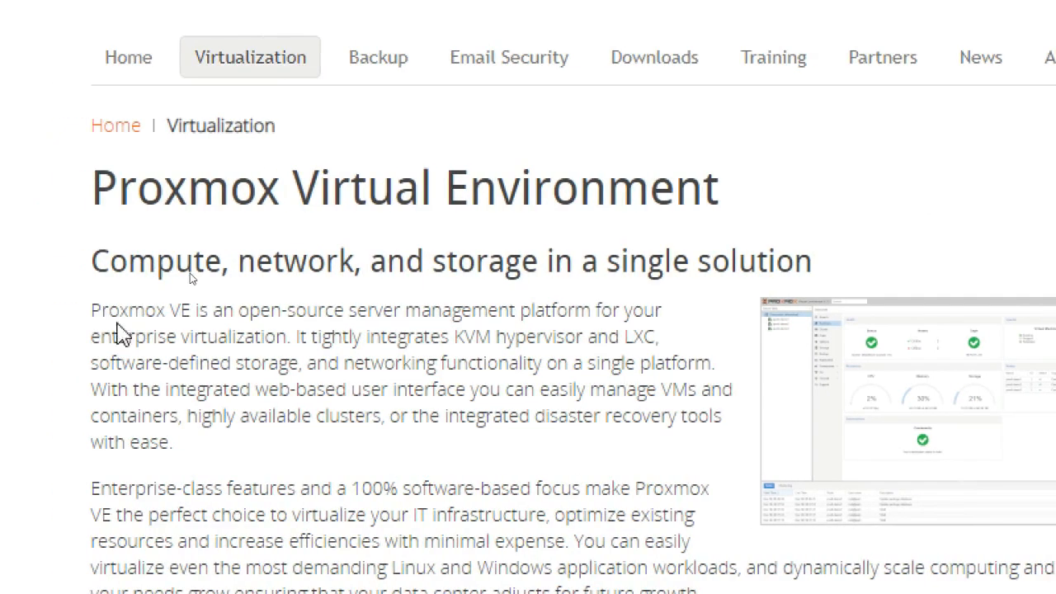
left_click_drag(91, 310, 271, 320)
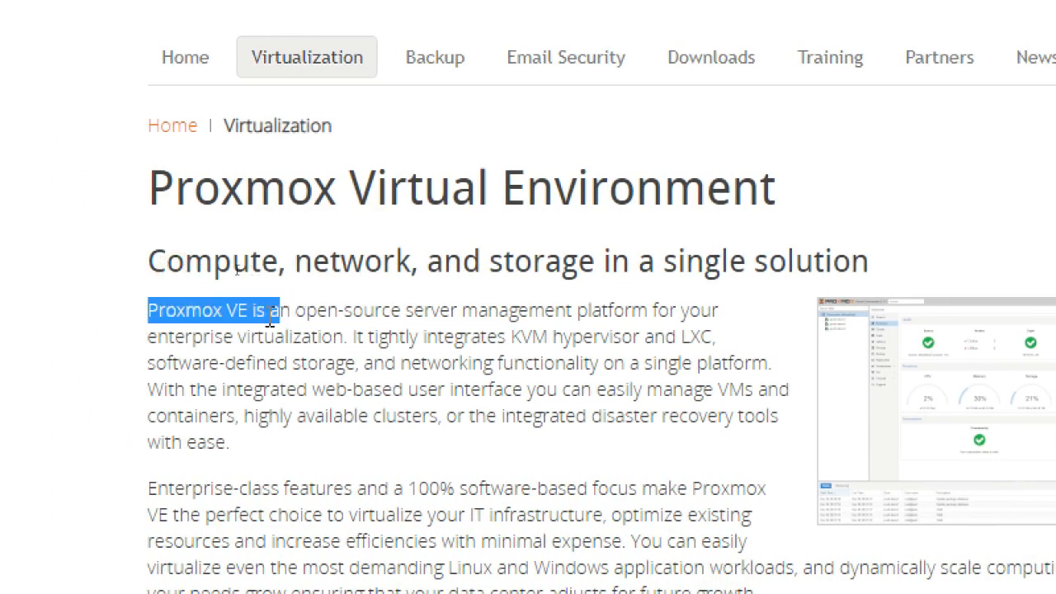
left_click(235, 318)
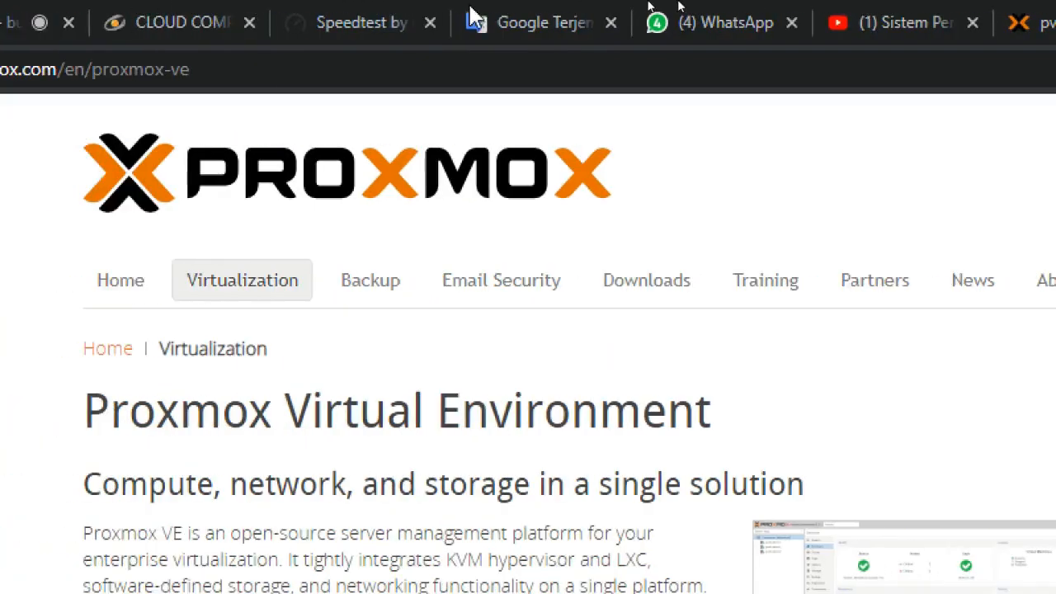
- Go to the Proxmox Virtual Environment dashboard and expand the pve node to view its virtual machines and storage
left_click(652, 25)
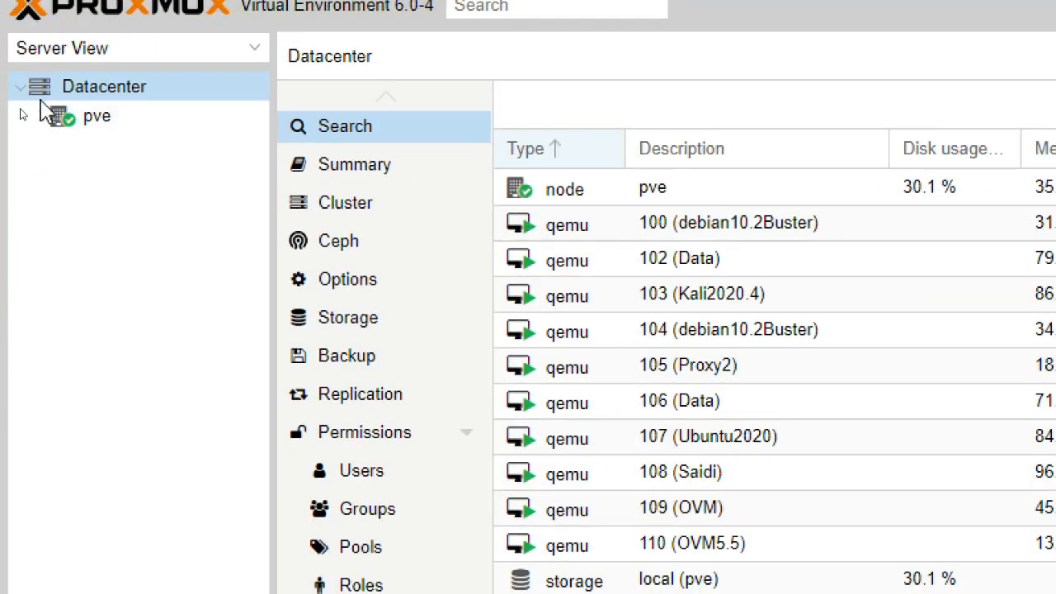
left_click(40, 117)
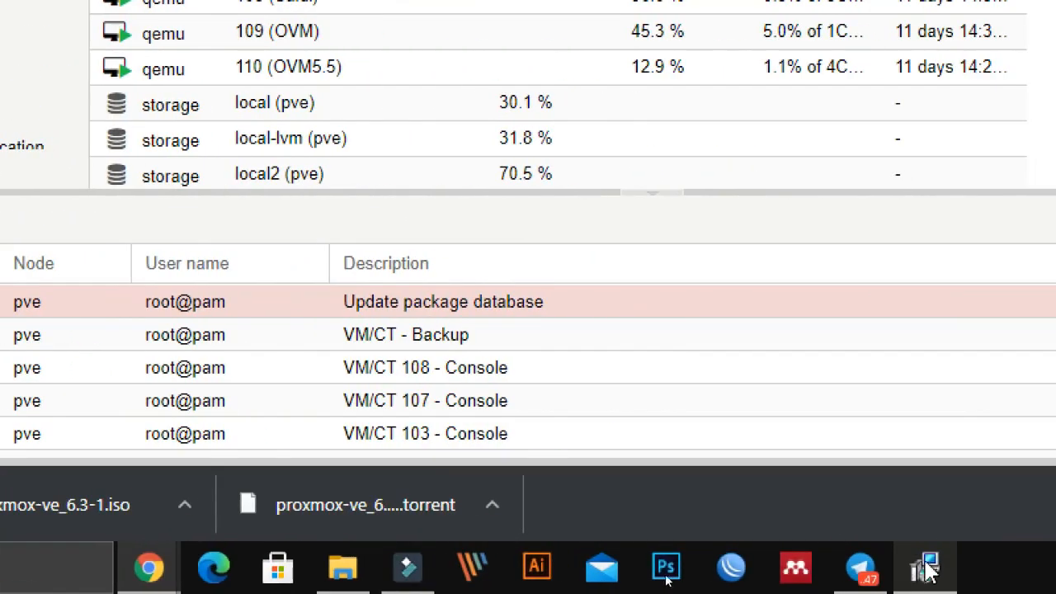
- Return to the VirtualBox 6.1.18 setup wizard and finish it with the option to start VirtualBox after installation enabled
left_click(924, 569)
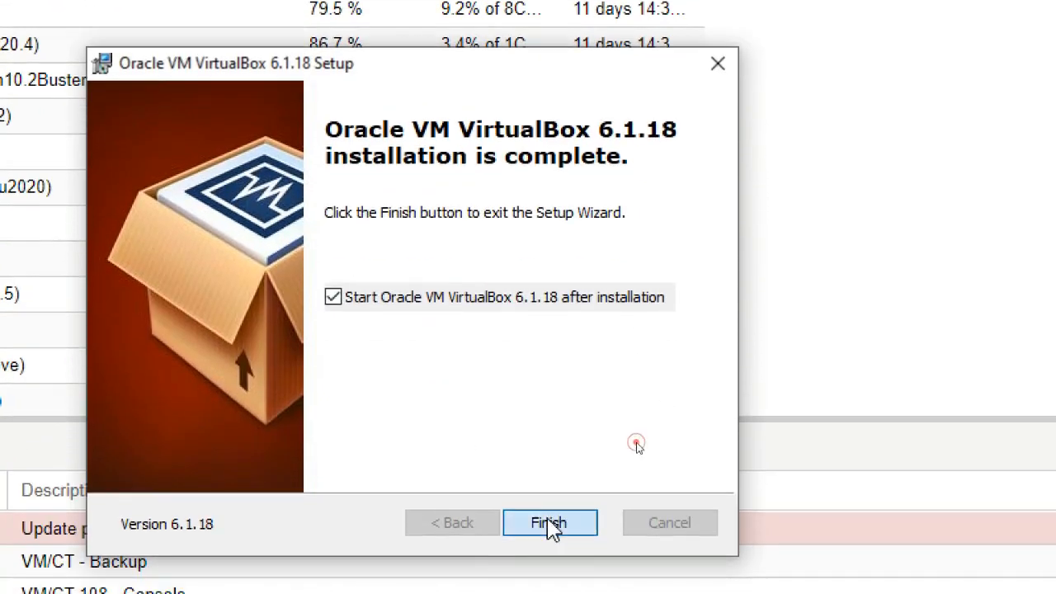
left_click(551, 525)
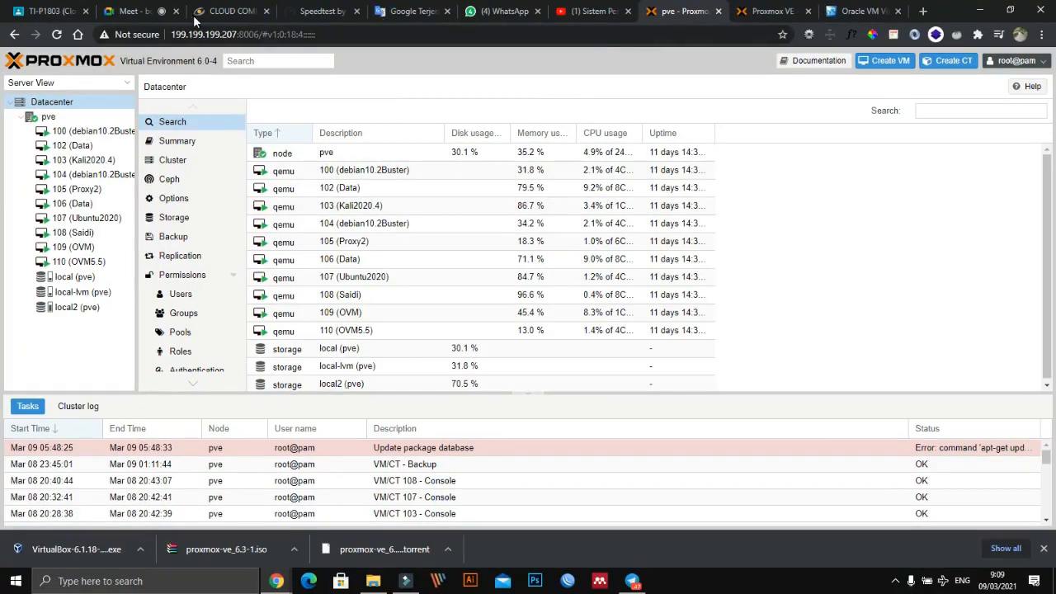
- Return to the Google Meet call in Chrome and admit the waiting participant
left_click(145, 9)
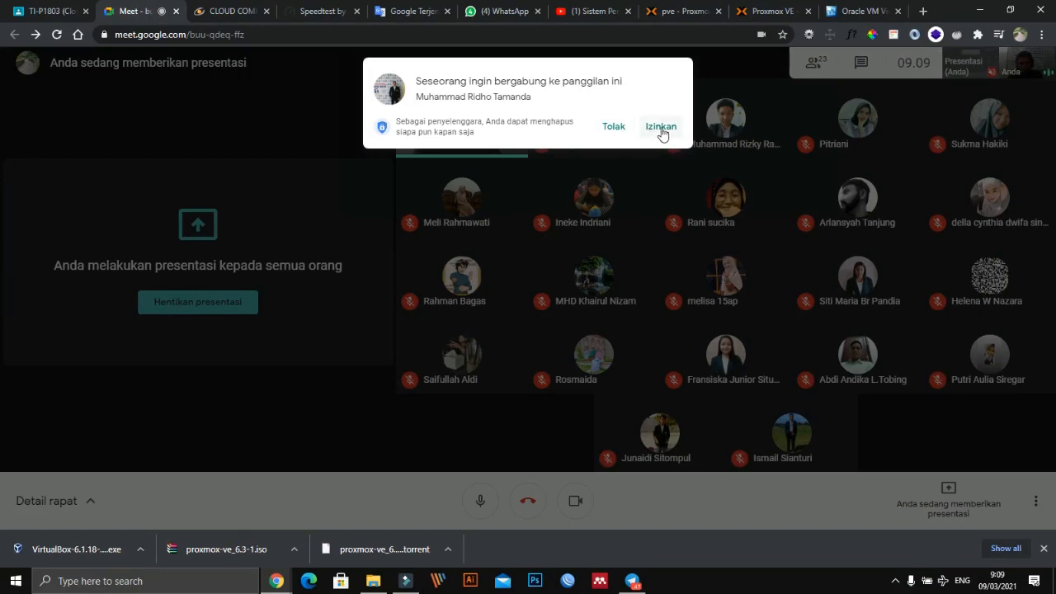
left_click(661, 126)
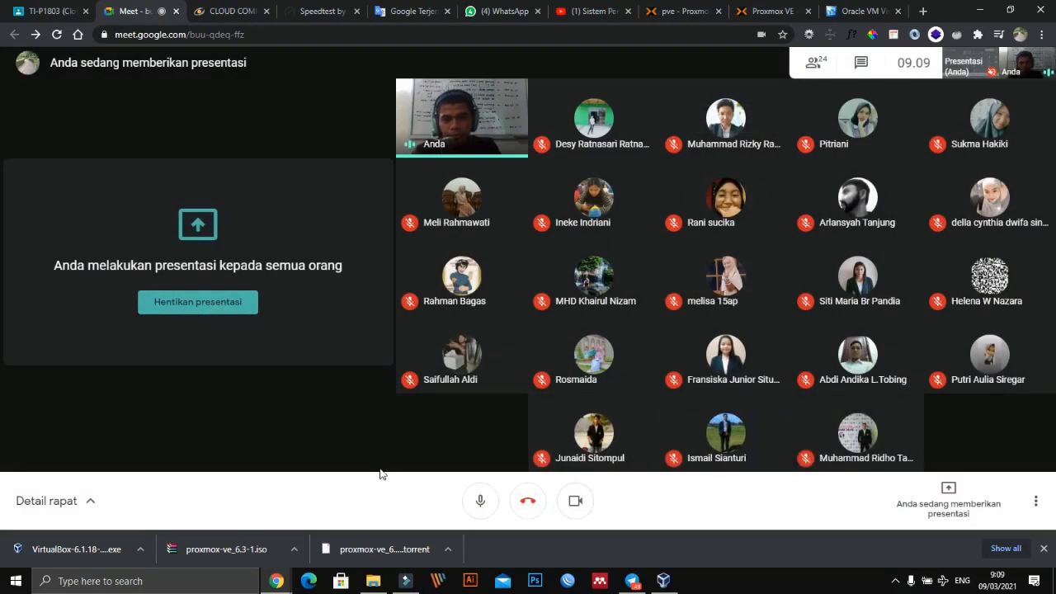
- Switch to Oracle VM VirtualBox Manager, maximize its window, and restore it to a floating window
left_click(663, 581)
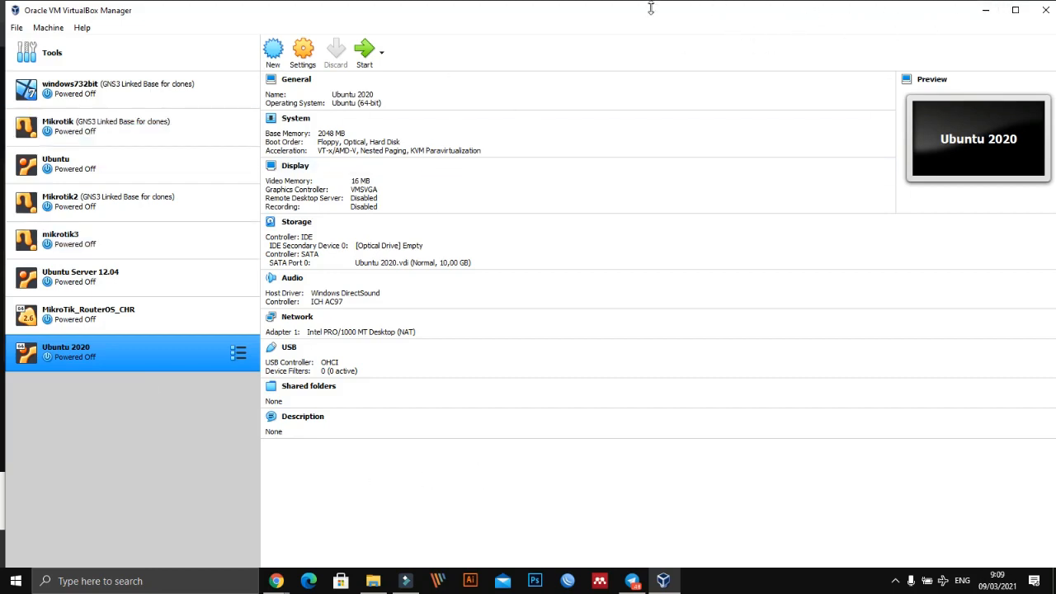
left_click(1018, 12)
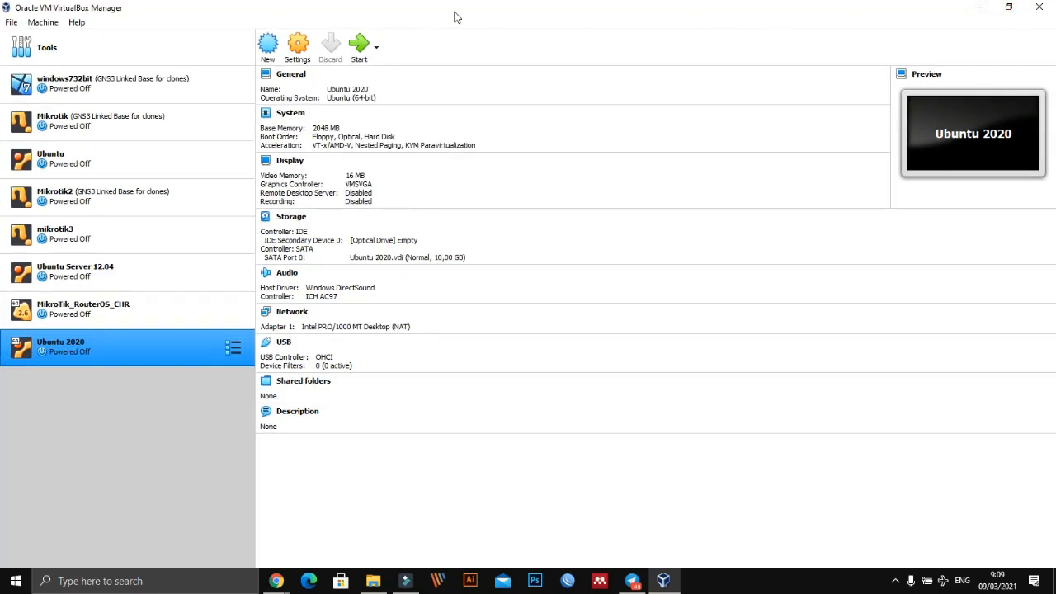
left_click_drag(454, 16, 514, 24)
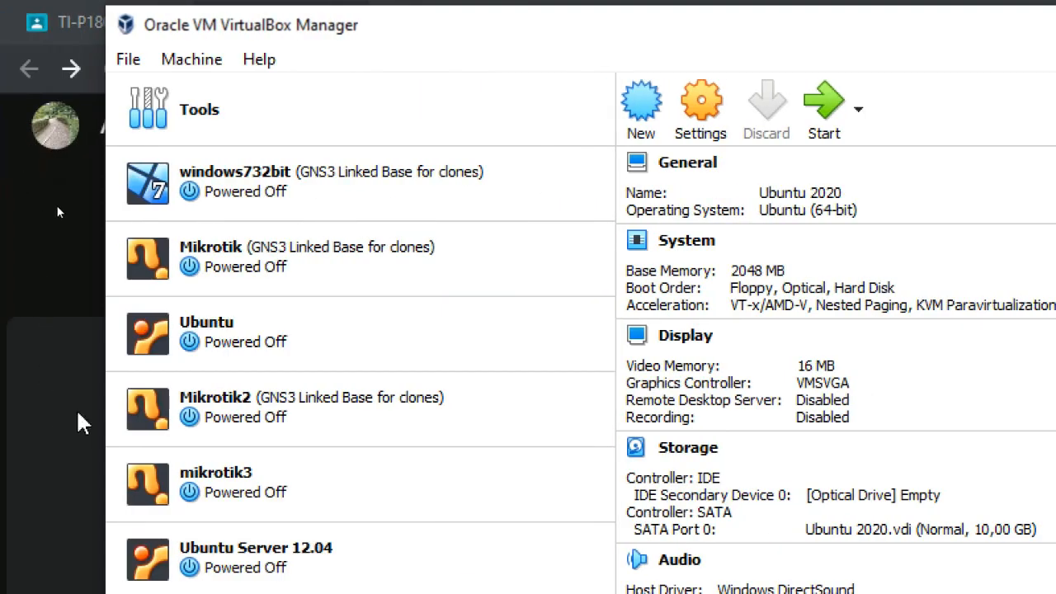
- Switch back to the Proxmox VE page in Chrome and annotate it below the logo with "sistem operasi berbasis virtual"
key("alt+Tab")
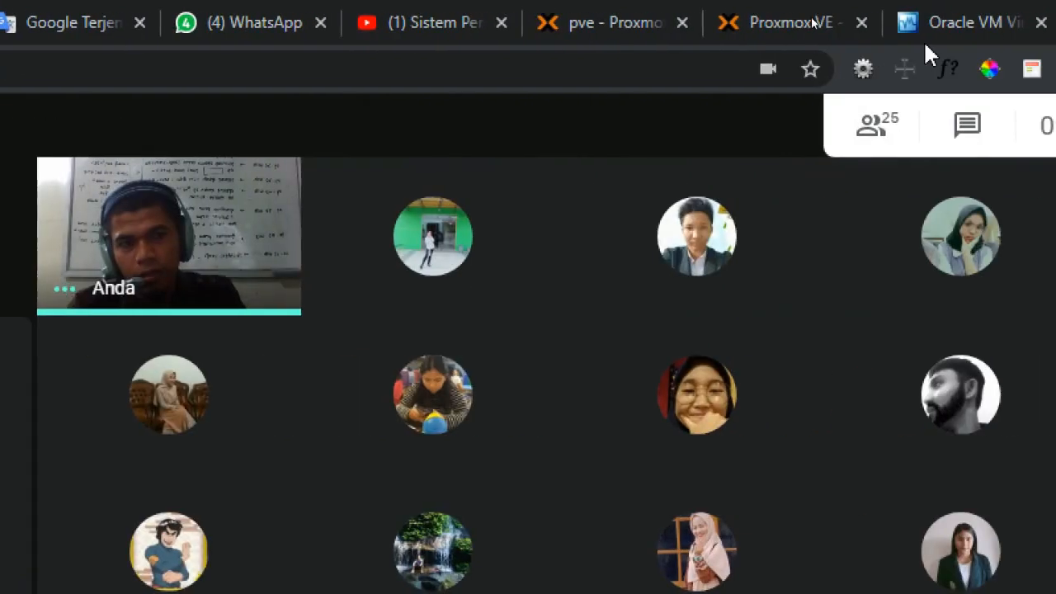
left_click(745, 21)
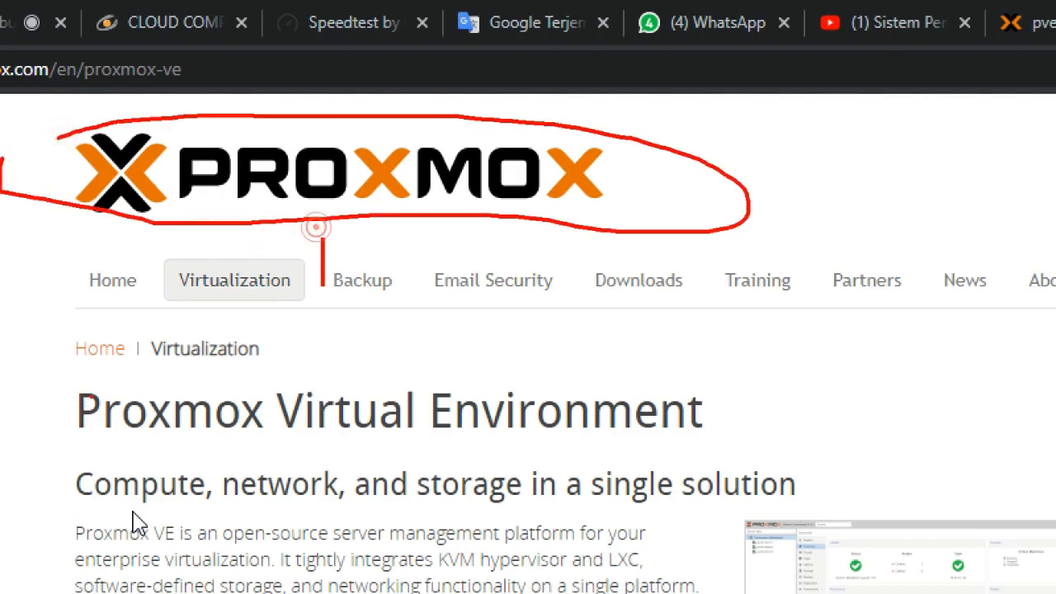
type("opersi")
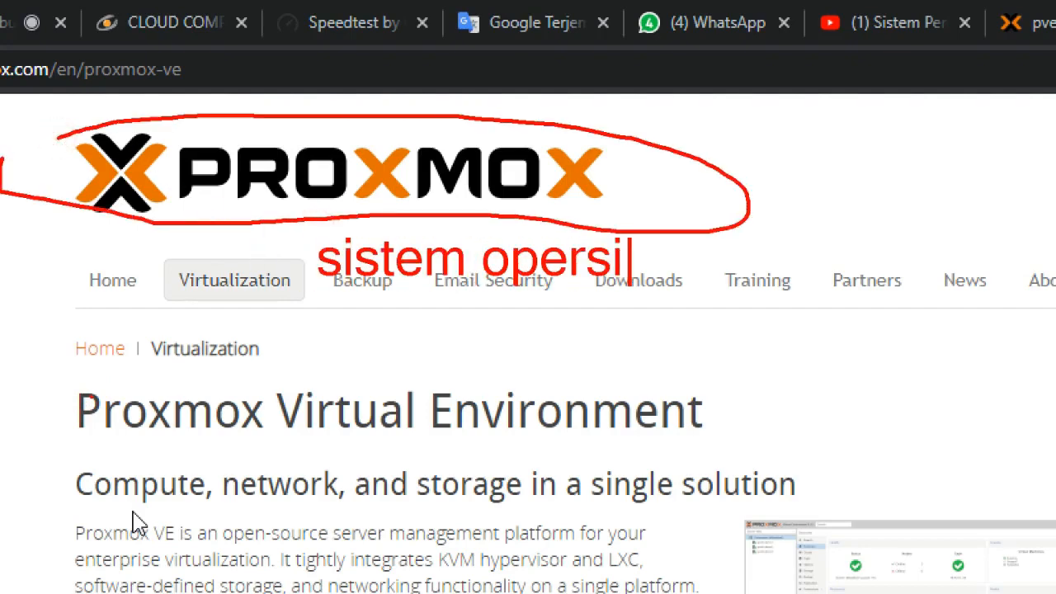
key("BackSpace")
key("BackSpace")
type("asi ber")
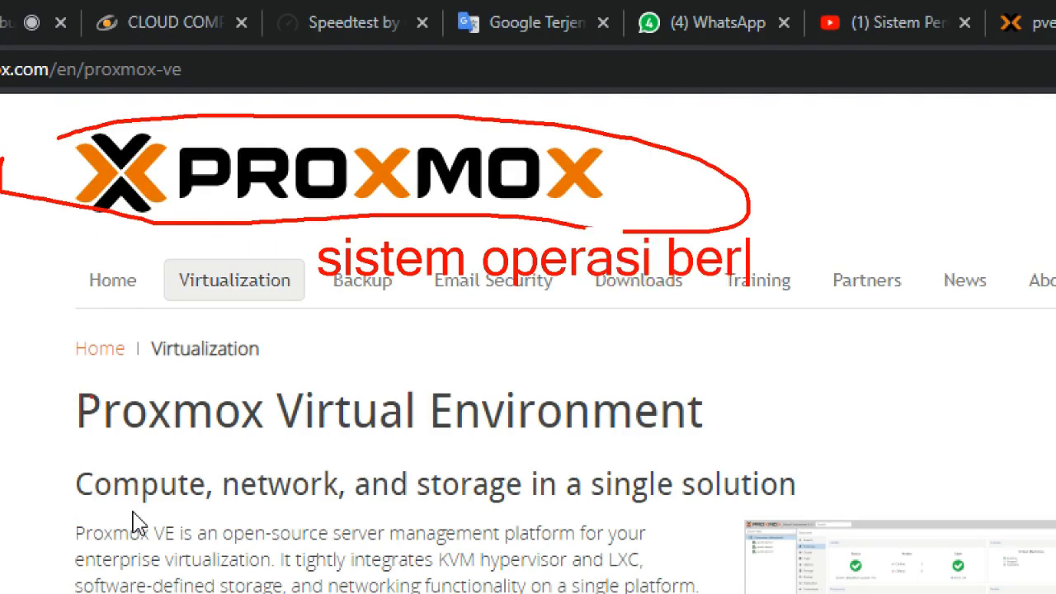
type("basis")
key("Return")
type("vir")
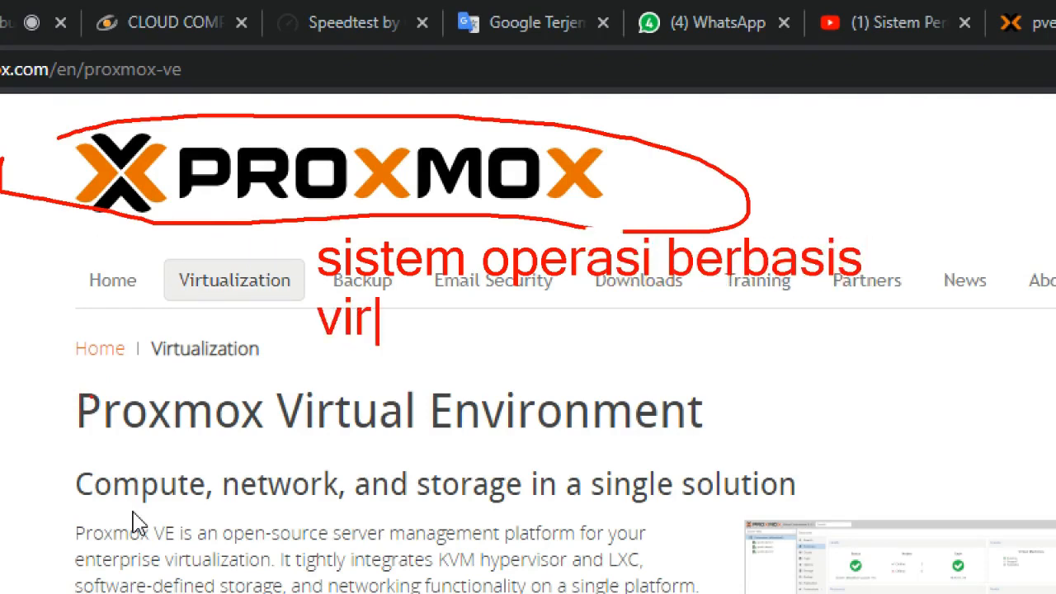
type("tual")
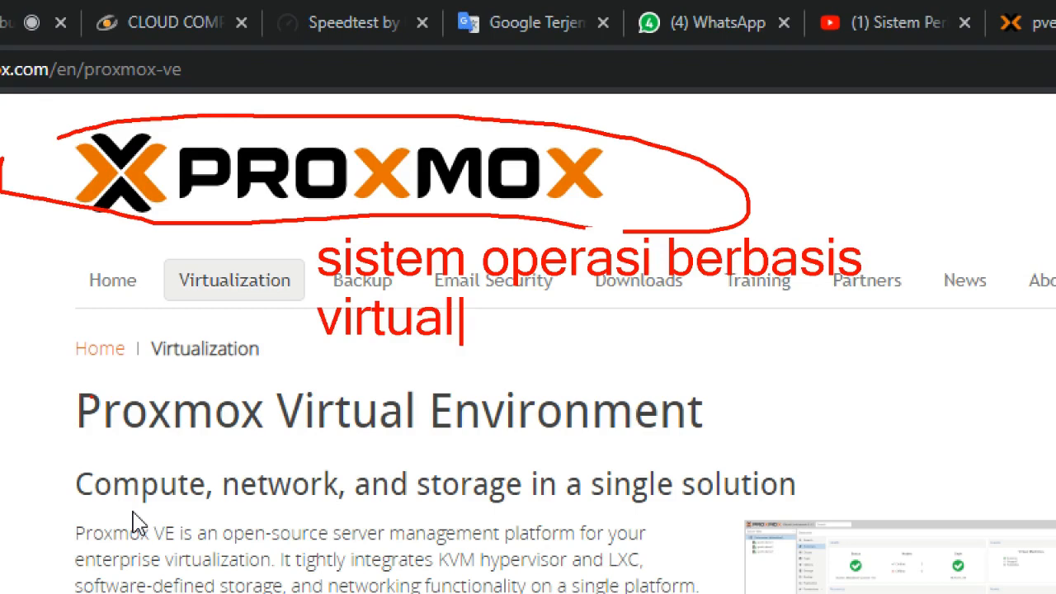
type("izast")
- Complete the annotation below the Proxmox logo so it reads "sistem operasi berbasis virtualization"
key("BackSpace")
key("BackSpace")
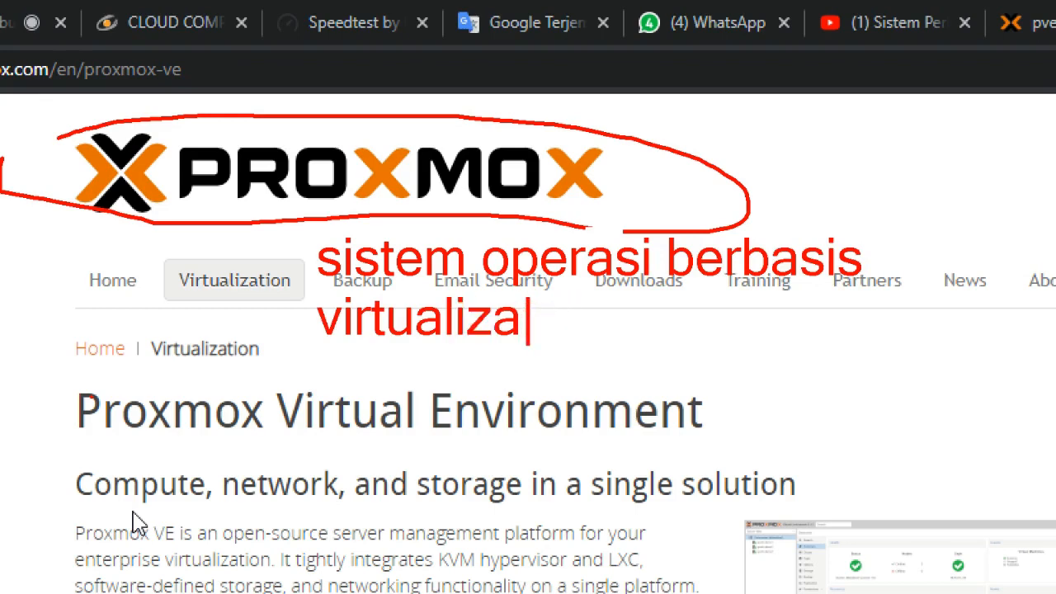
type("tion")
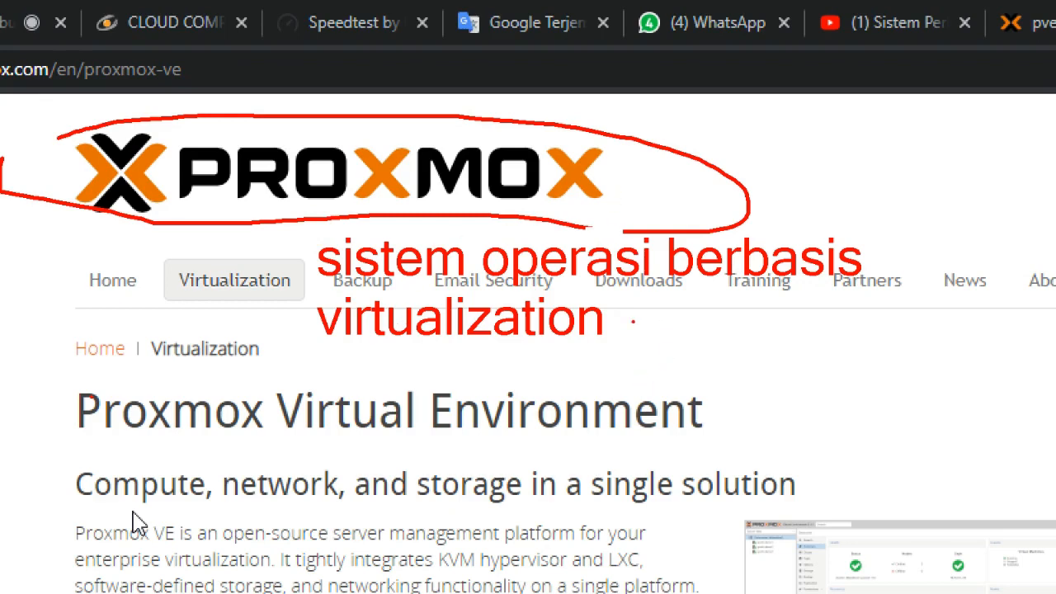
- Draw a curved line from "virtualization" around the page heading and add the label "virtualbox" below it
mouse_move(633, 321)
left_mouse_down()
mouse_move(757, 371)
mouse_move(571, 478)
left_mouse_up()
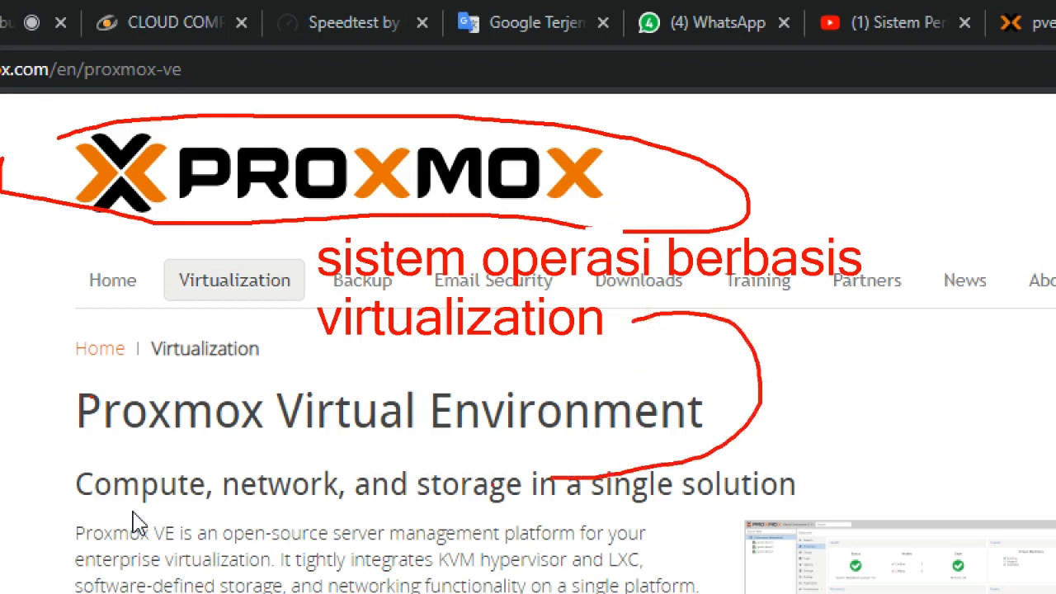
left_click(414, 510)
type("vitu")
key("BackSpace")
key("BackSpace")
type("rt")
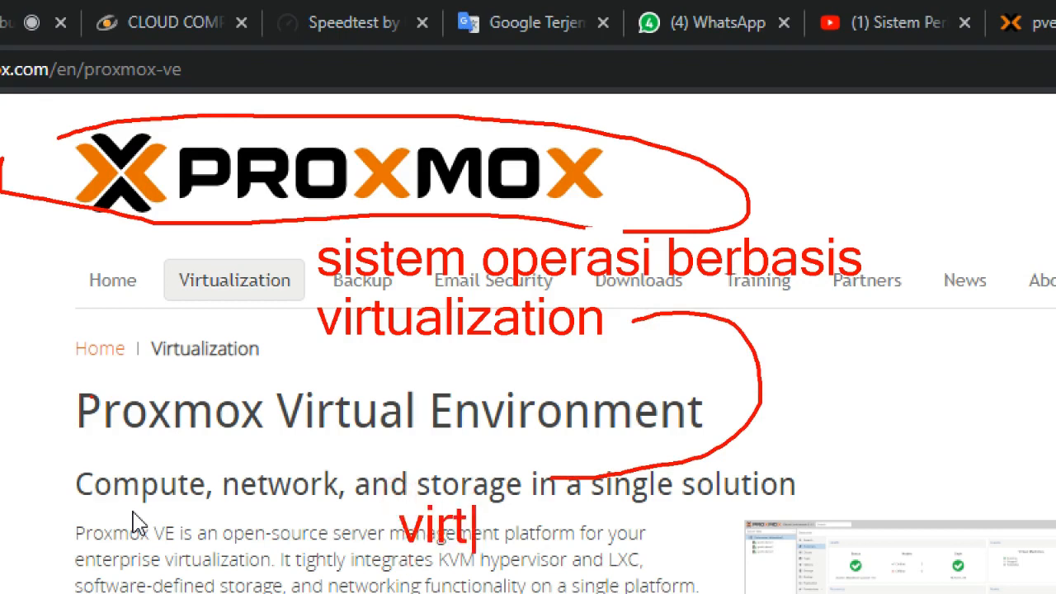
type("ualbox")
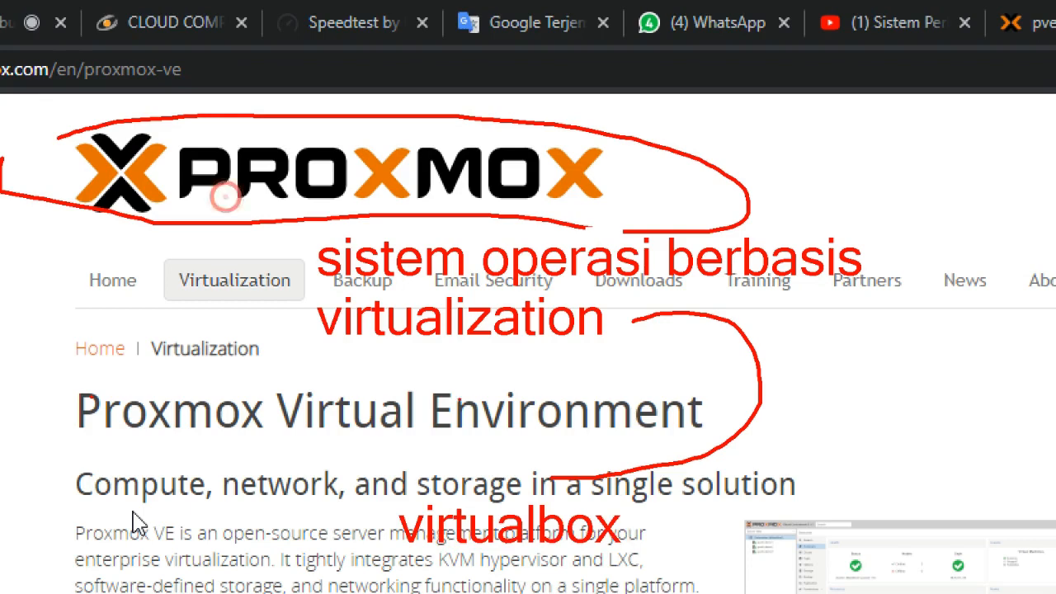
- Draw a freehand arrow from the circled Proxmox logo down to the "virtualbox" label
mouse_move(268, 216)
left_mouse_down()
mouse_move(208, 299)
mouse_move(433, 396)
mouse_move(475, 494)
mouse_move(499, 478)
left_mouse_up()
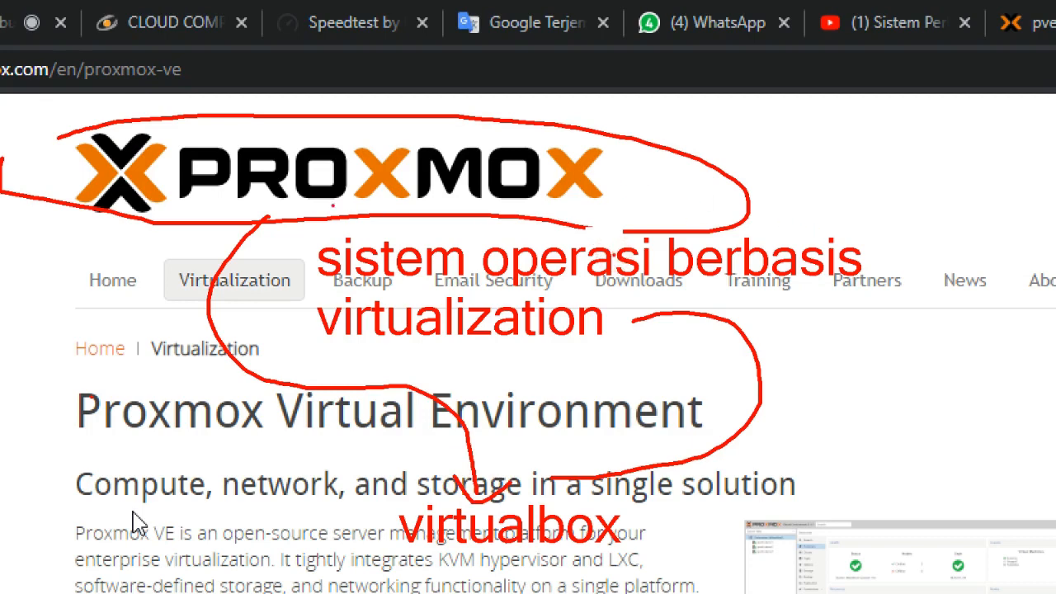
left_click_drag(279, 204, 261, 223)
left_click_drag(289, 187, 224, 260)
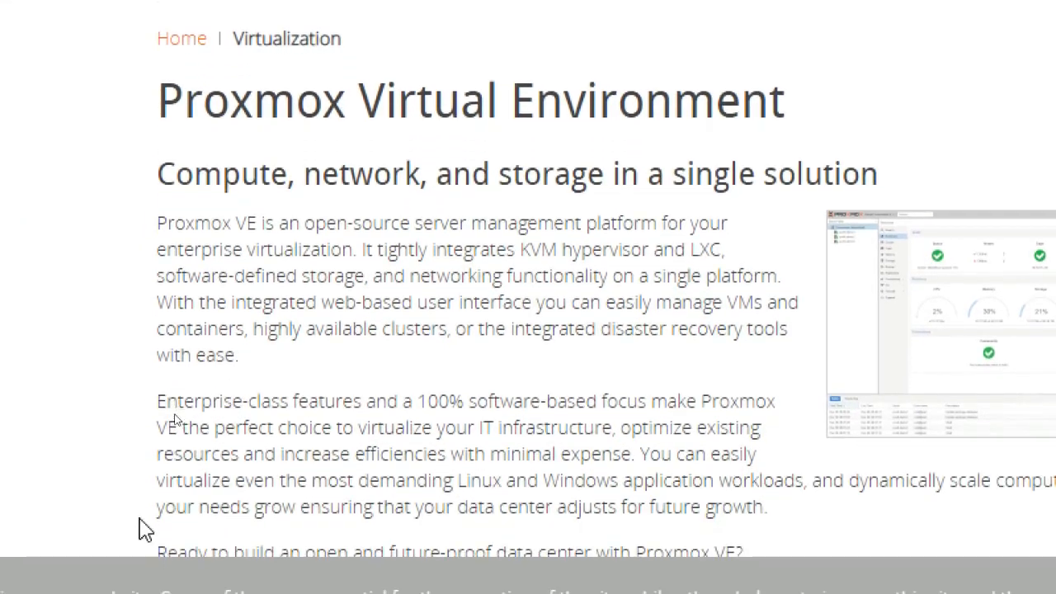
scroll(528, 317, "down", 3)
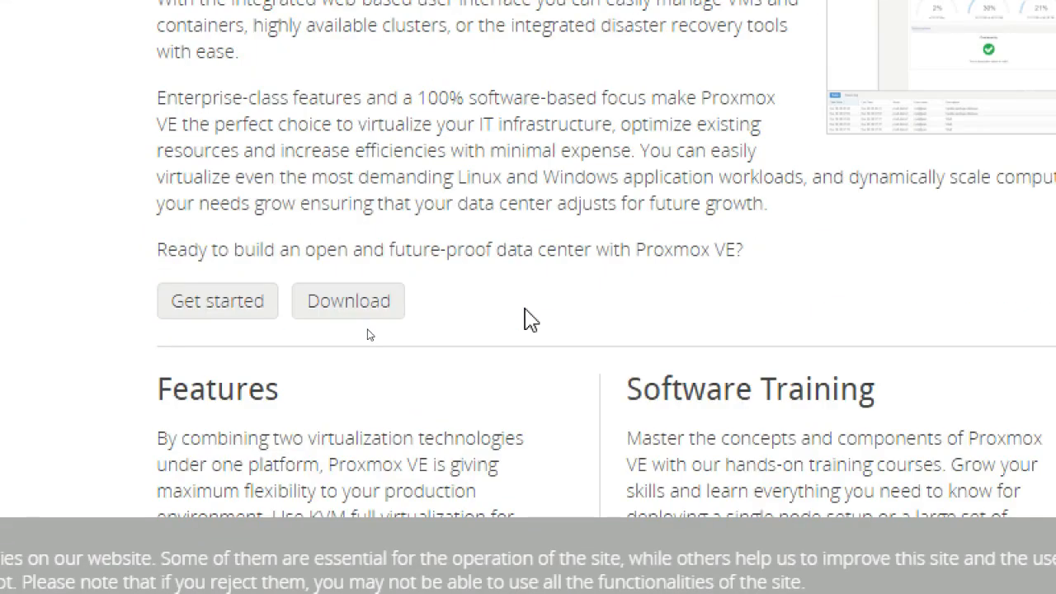
scroll(530, 320, "down", 1)
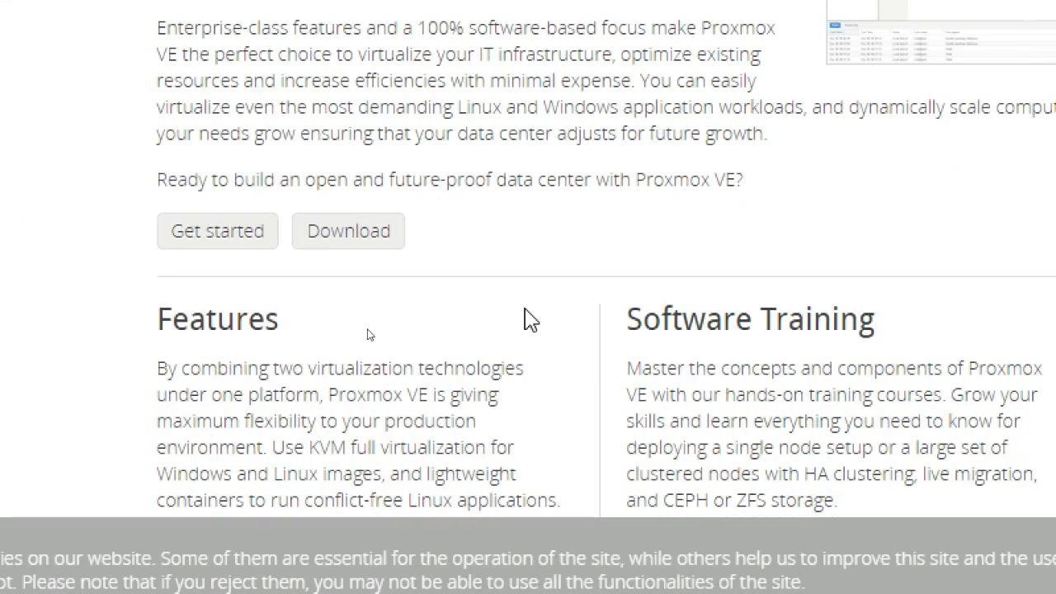
scroll(531, 320, "up", 3)
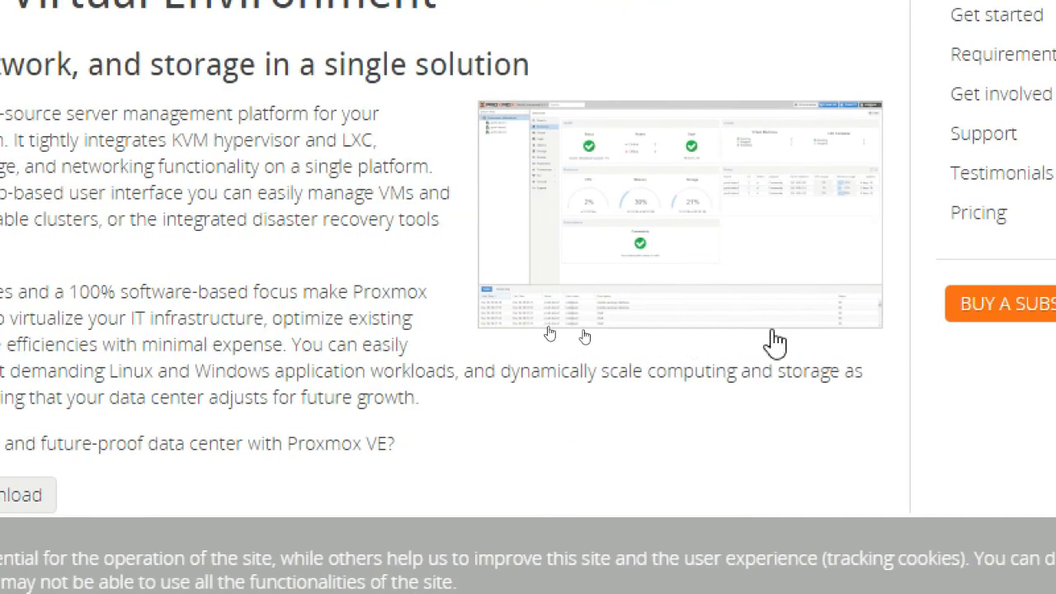
- Switch to Oracle VM VirtualBox Manager and annotate the Ubuntu 2020 VT-x acceleration entry with "support vt(enabled)"
key("alt+Tab")
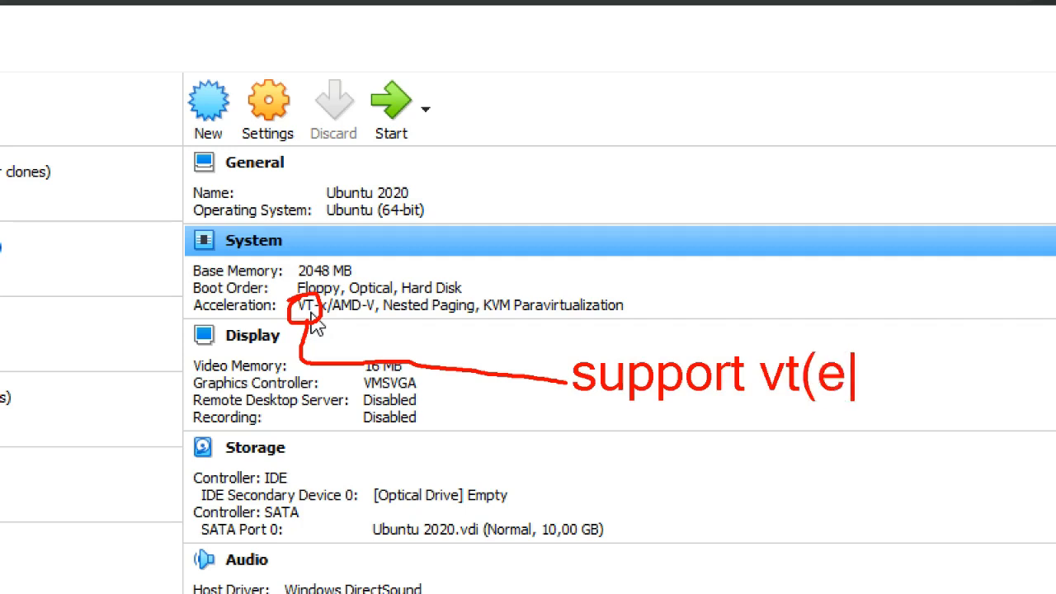
type("0")
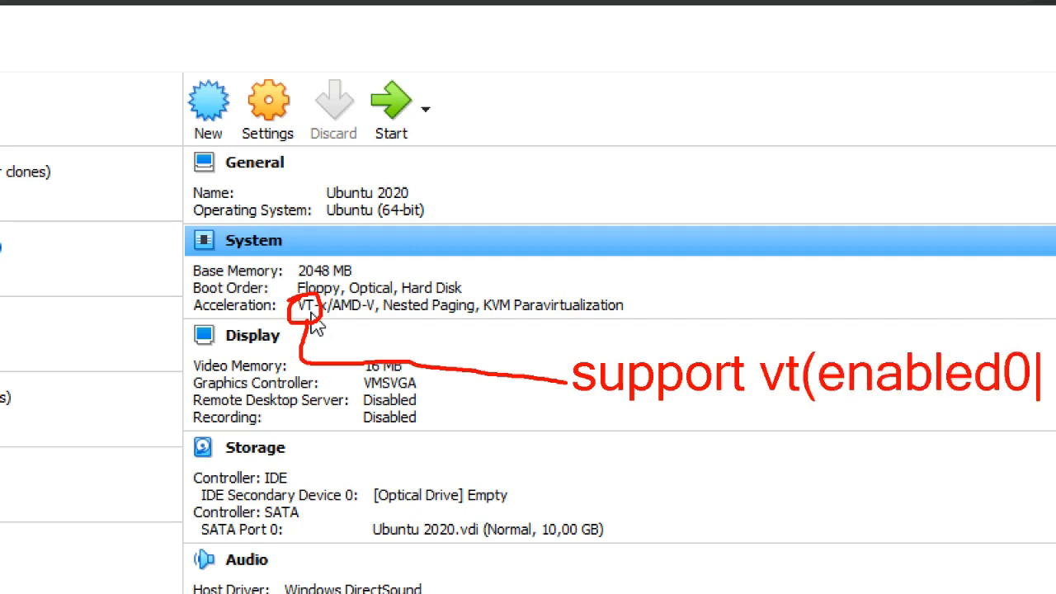
key("BackSpace")
type(")")
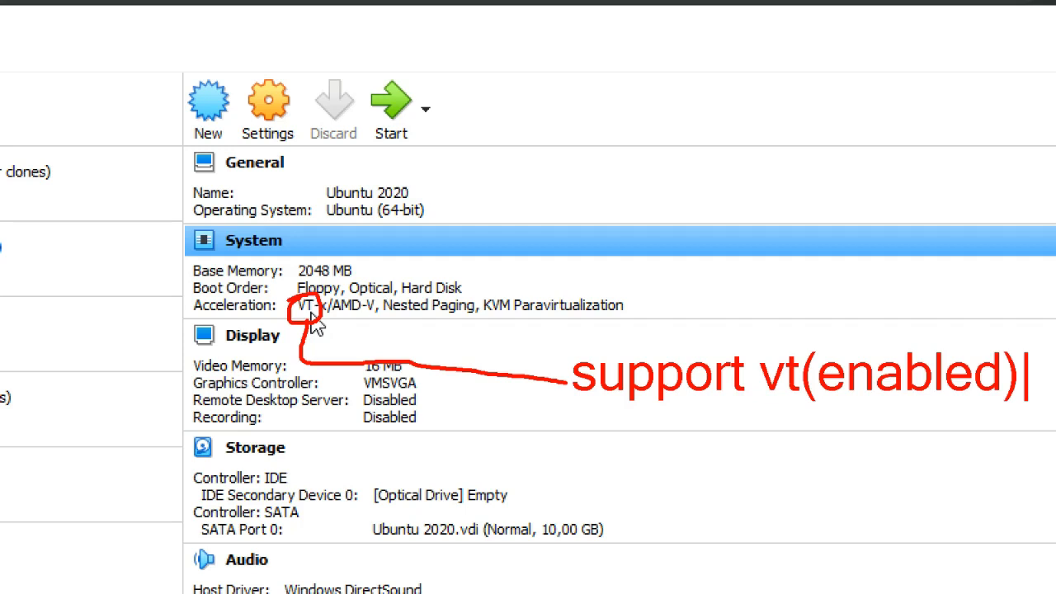
- Add the annotation lines "setting BIOS" and "f10-----" below "support vt(enabled)"
left_click(571, 342)
left_click(564, 395)
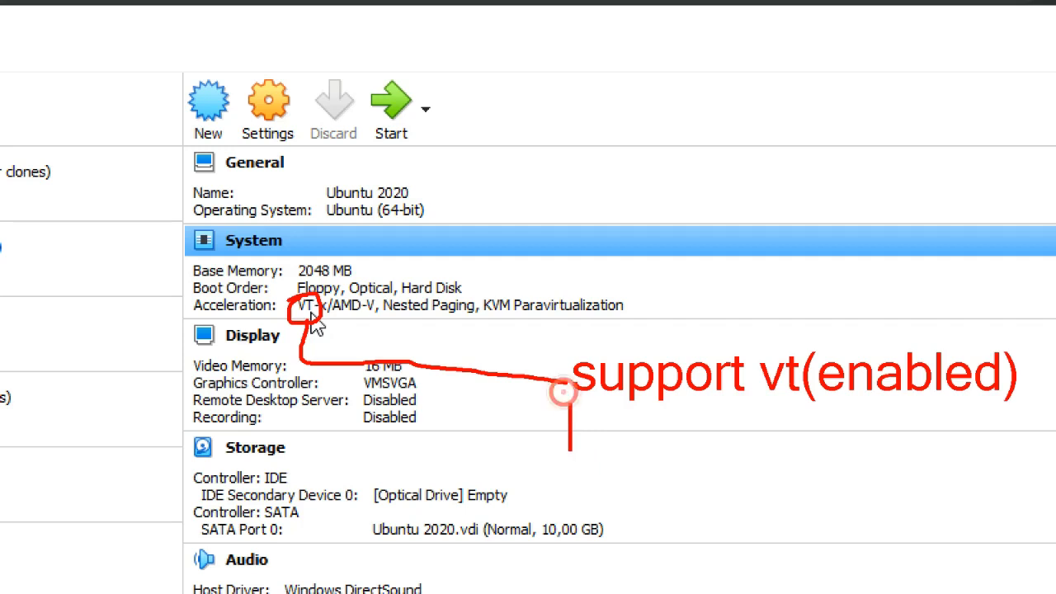
type("setting ")
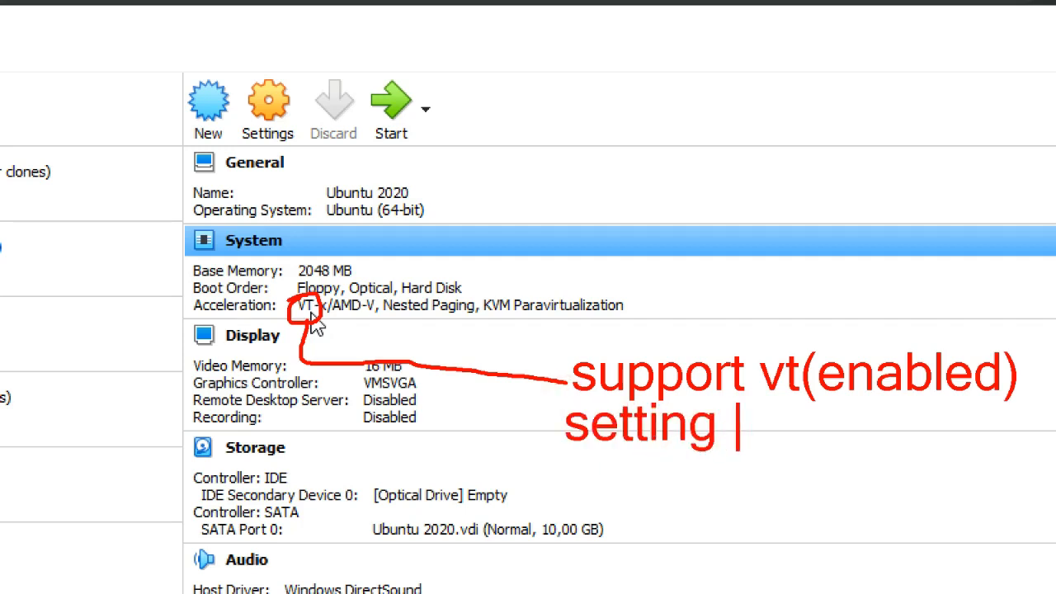
type("BIOS")
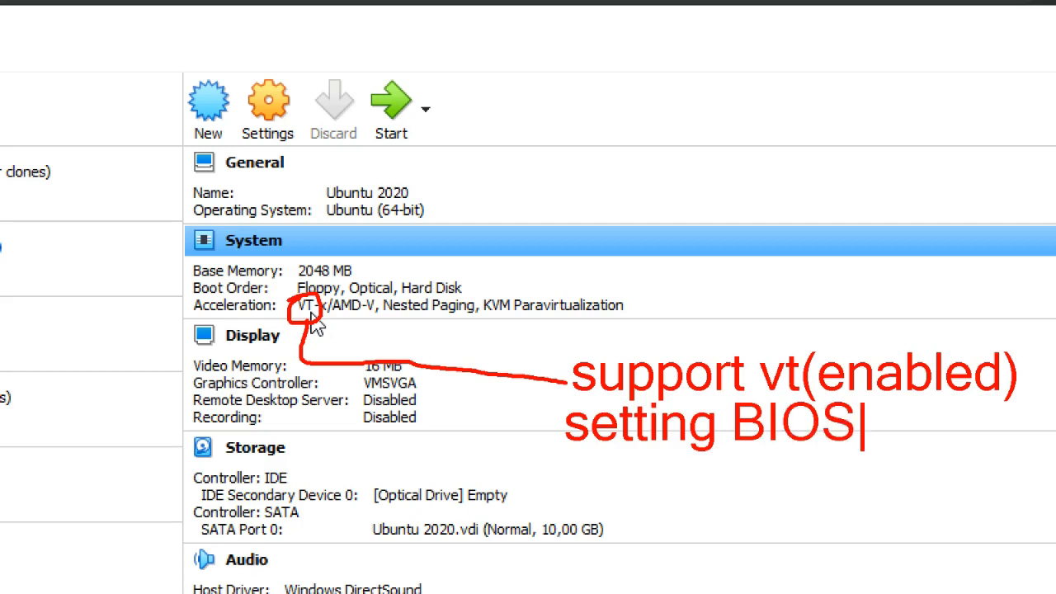
key("Return")
type("f10")
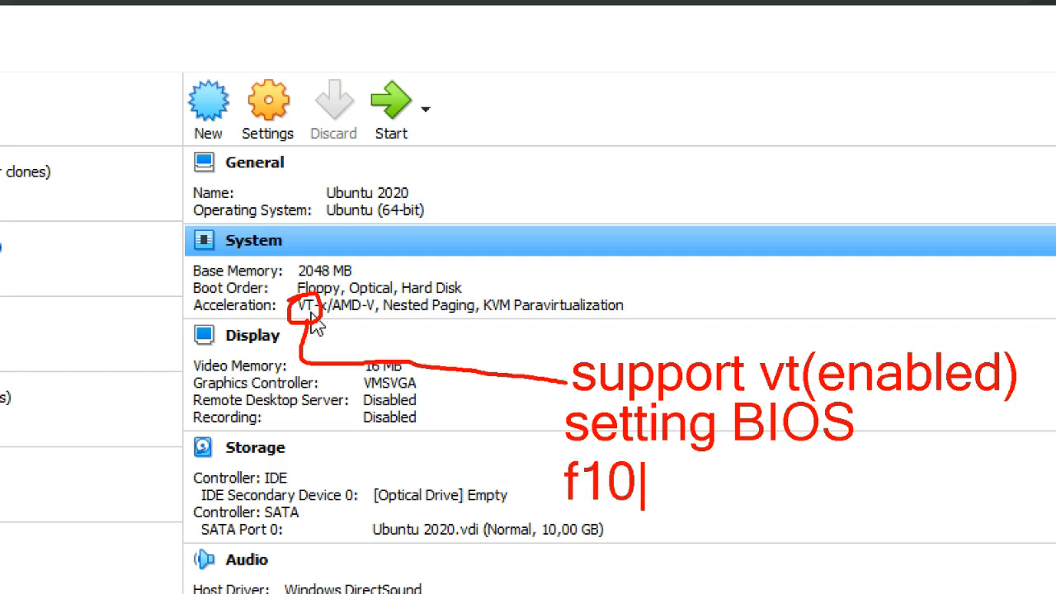
type("-----")
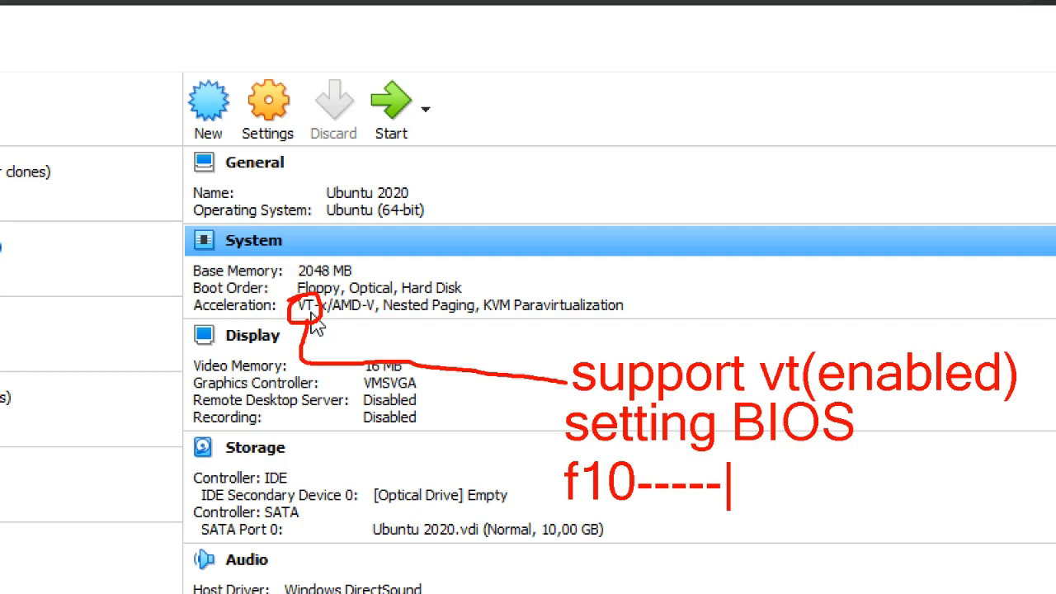
type("ea")
key("BackSpace")
key("BackSpace")
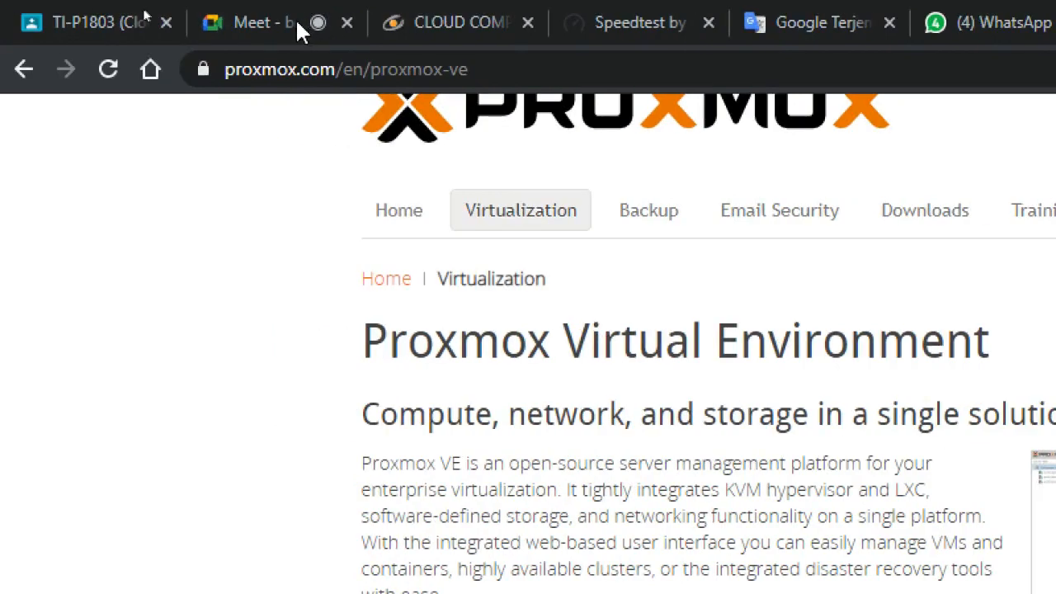
- Go to the Google Meet call in Chrome and admit the participant asking to join
left_click(295, 23)
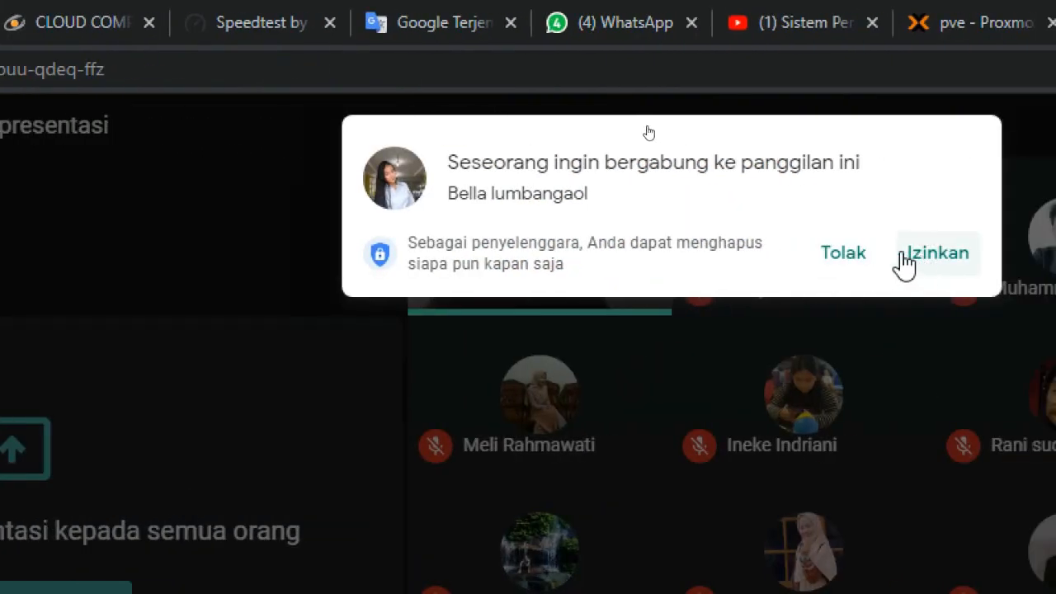
left_click(922, 262)
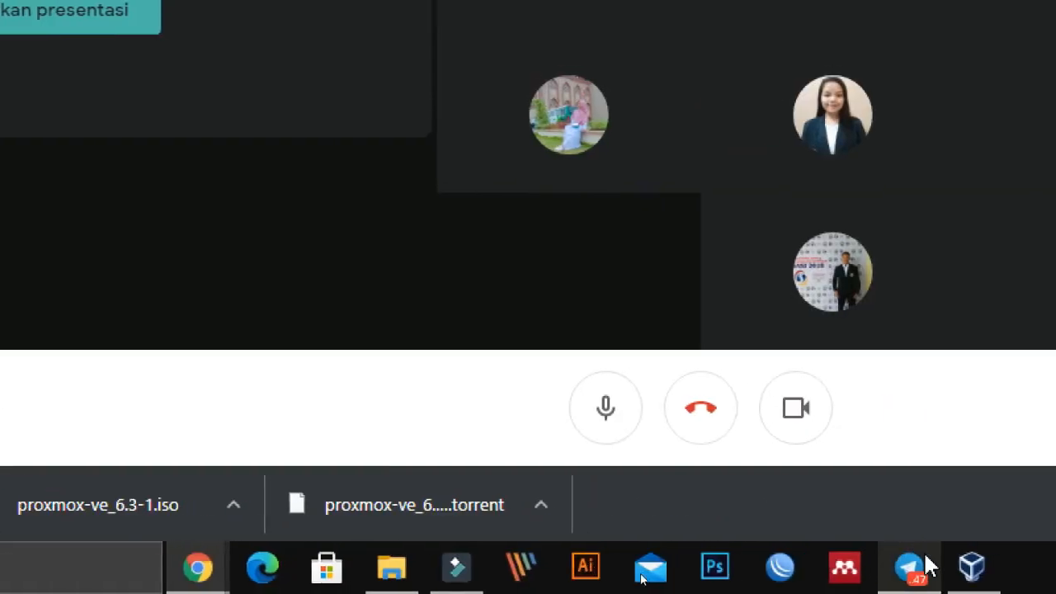
left_click(970, 569)
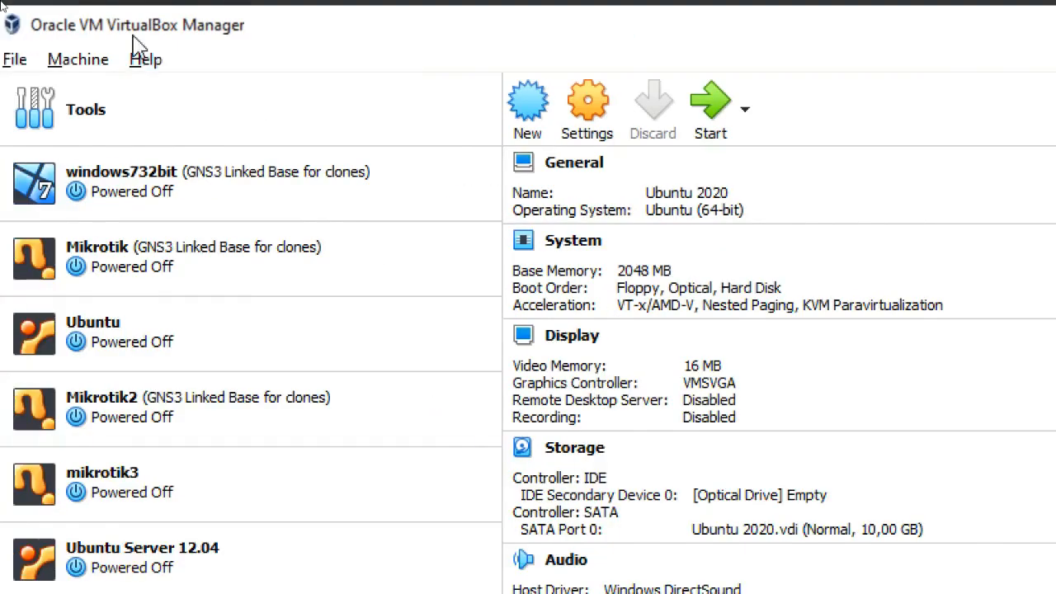
left_click(126, 58)
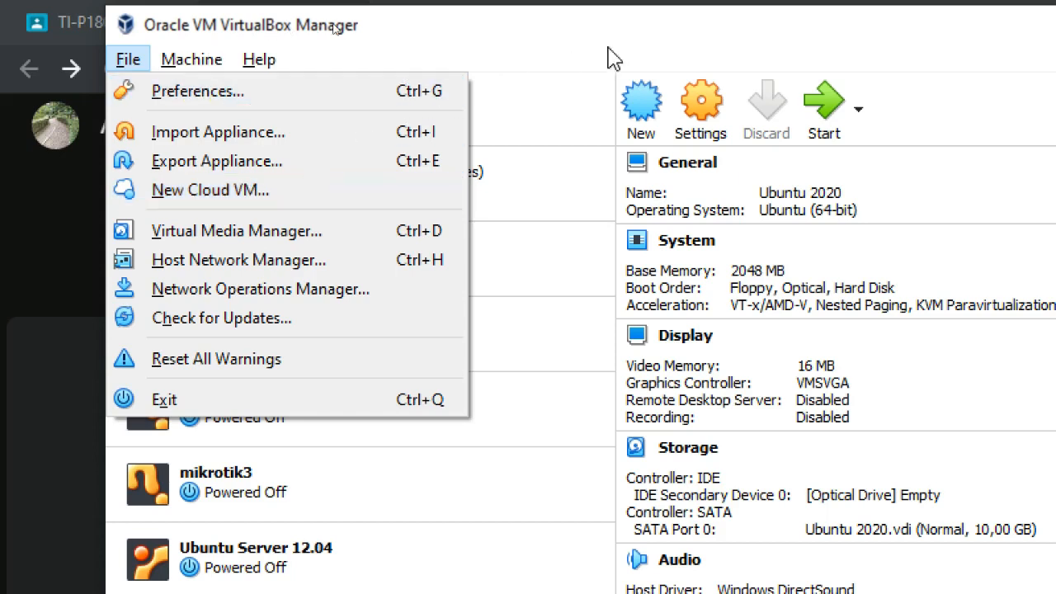
left_click(551, 16)
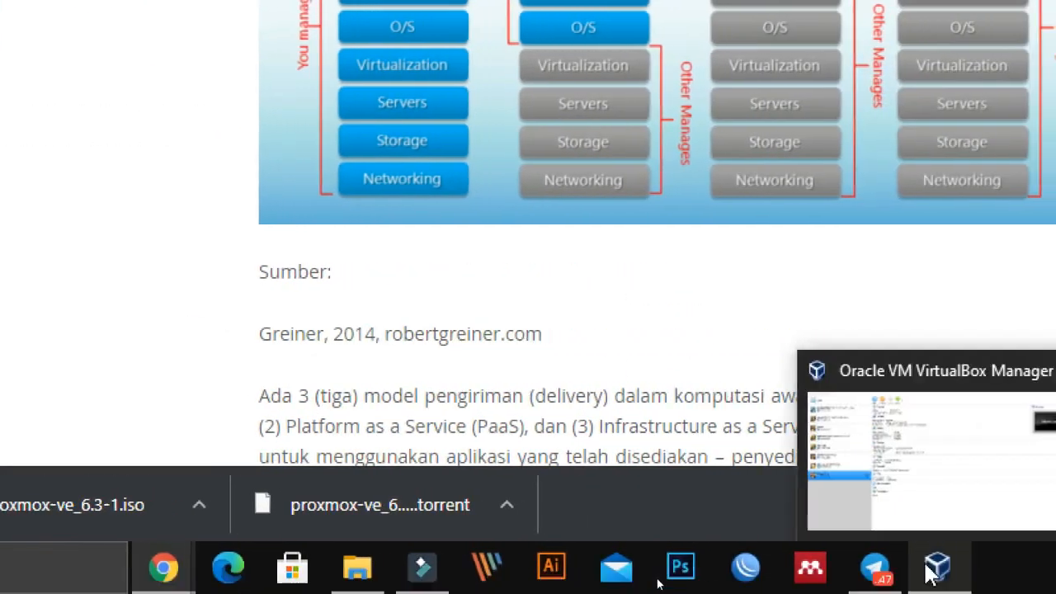
- Switch to Oracle VM VirtualBox Manager, start creating a new virtual machine, and enter the name "ProxmoxEV"
left_click(933, 570)
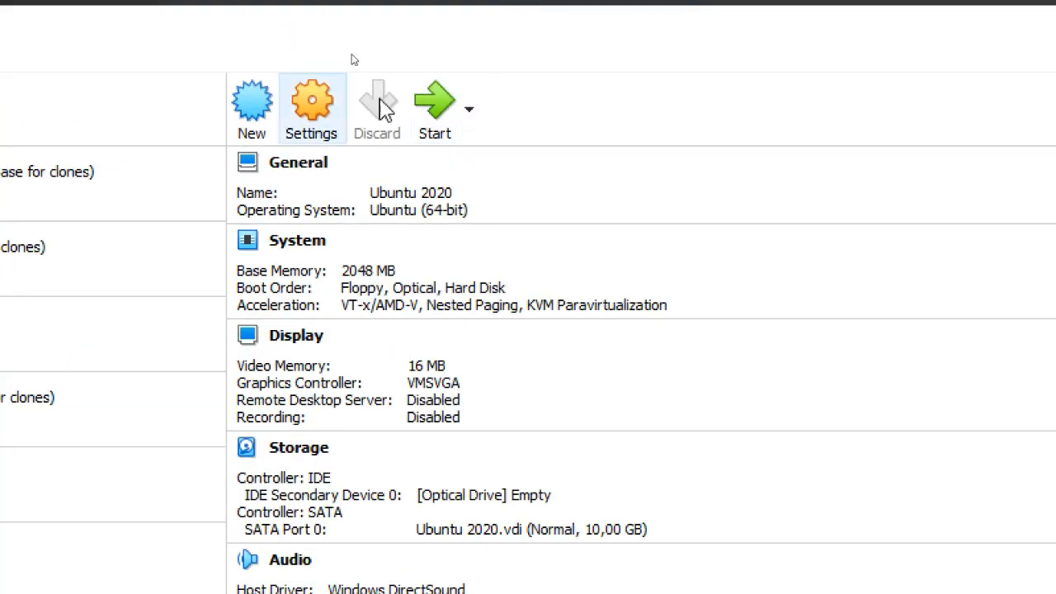
left_click(264, 111)
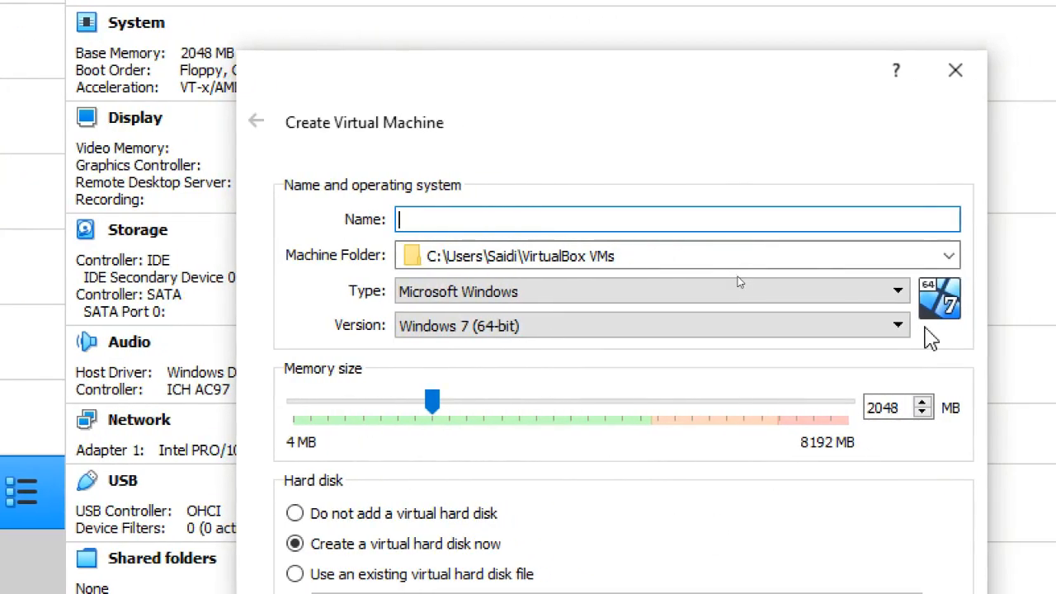
left_click(525, 219)
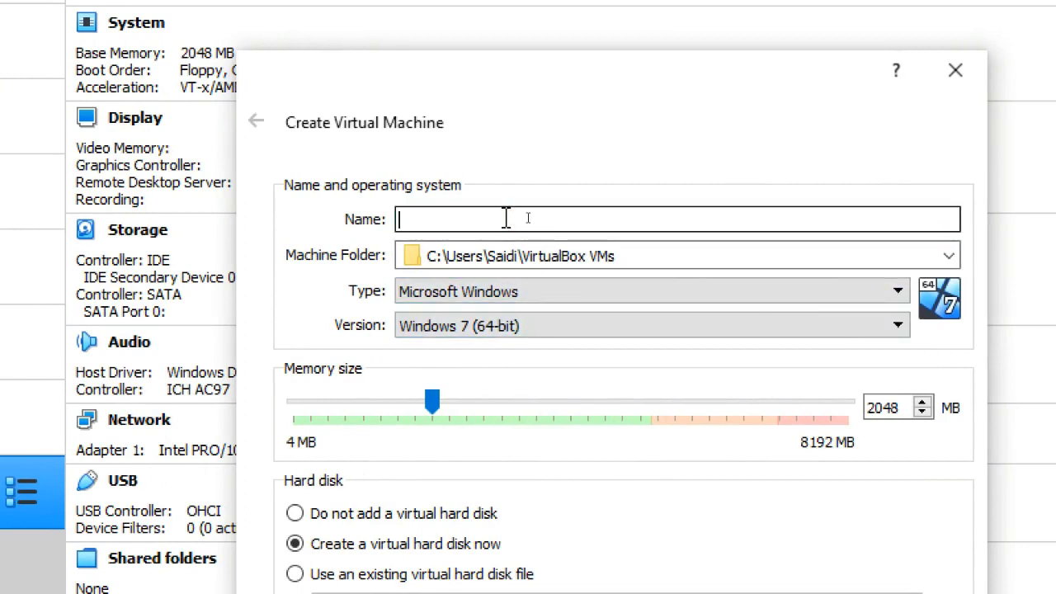
type("virut")
key("BackSpace")
key("BackSpace")
key("BackSpace")
key("BackSpace")
type("Proxmox")
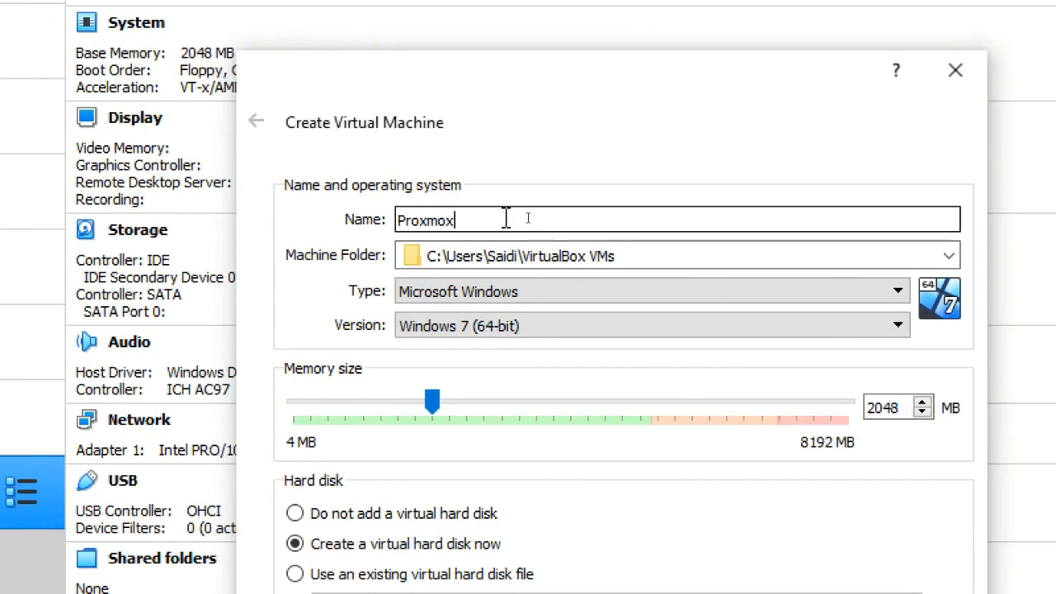
type("Vt")
key("BackSpace")
type("e")
key("BackSpace")
type("EV")
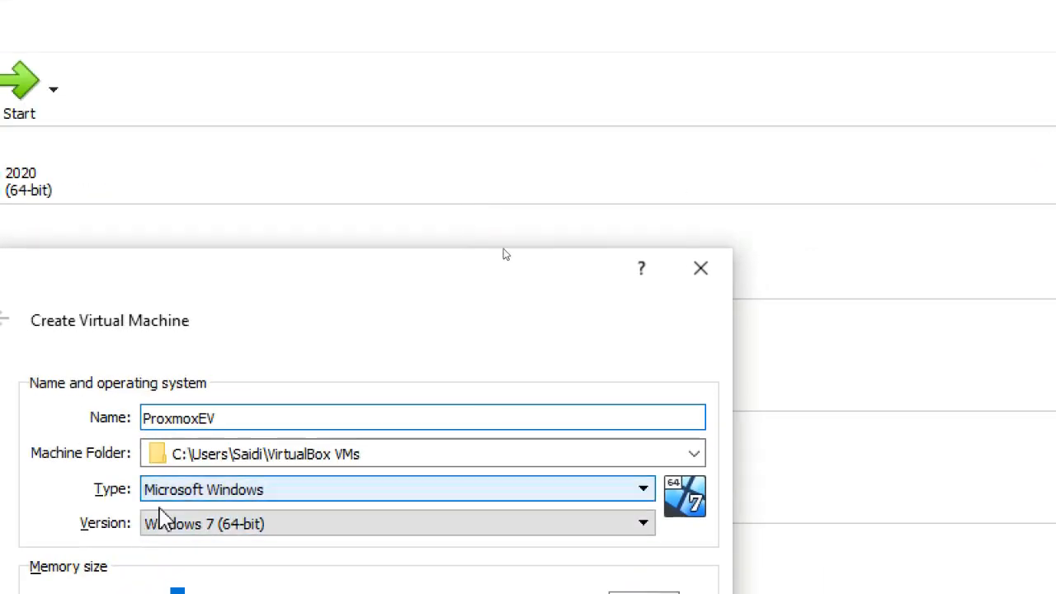
- Correct the new virtual machine's name to "ProxmoxVE"
left_click(263, 424)
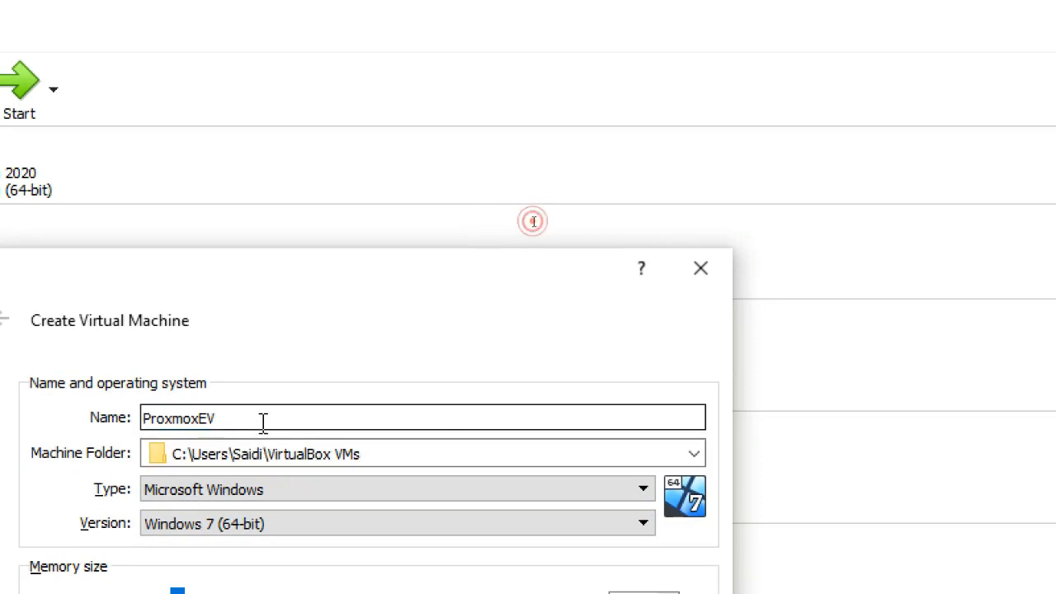
key("BackSpace")
key("BackSpace")
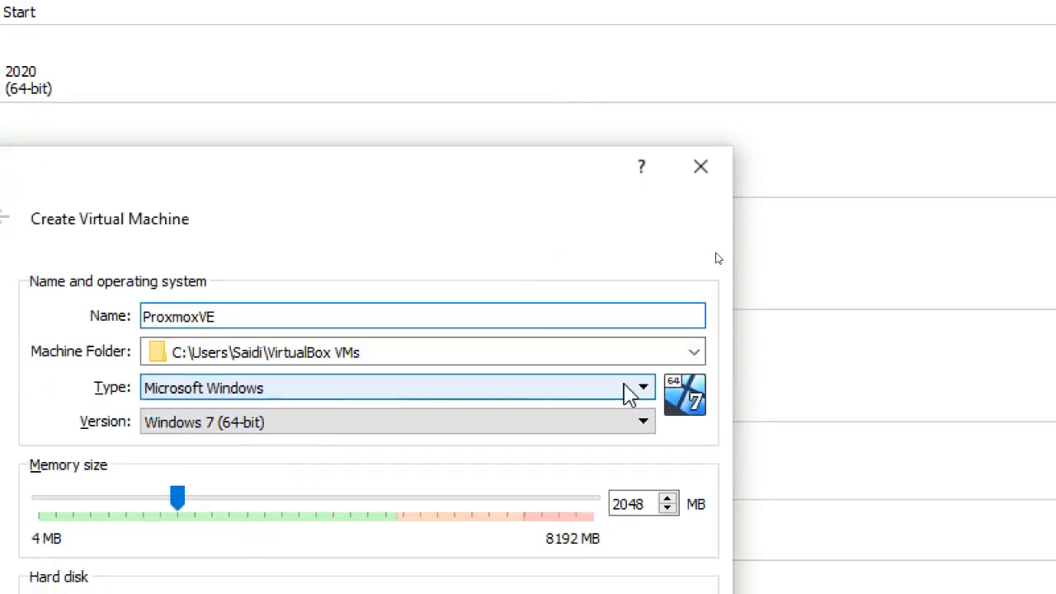
- Set the new virtual machine's operating system type to Linux and its version to Debian (64-bit)
left_click(640, 395)
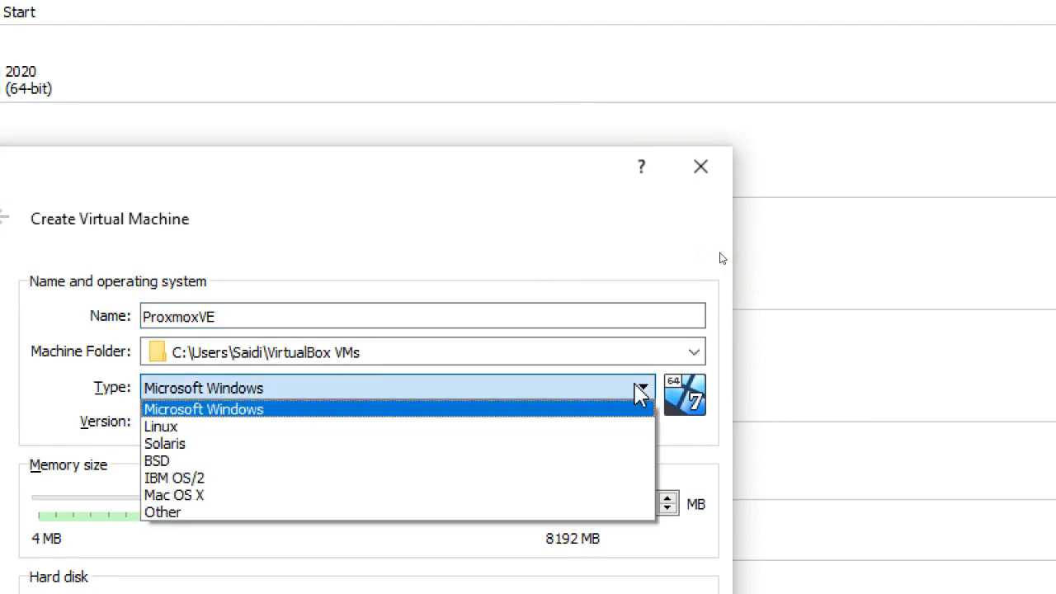
key("Down")
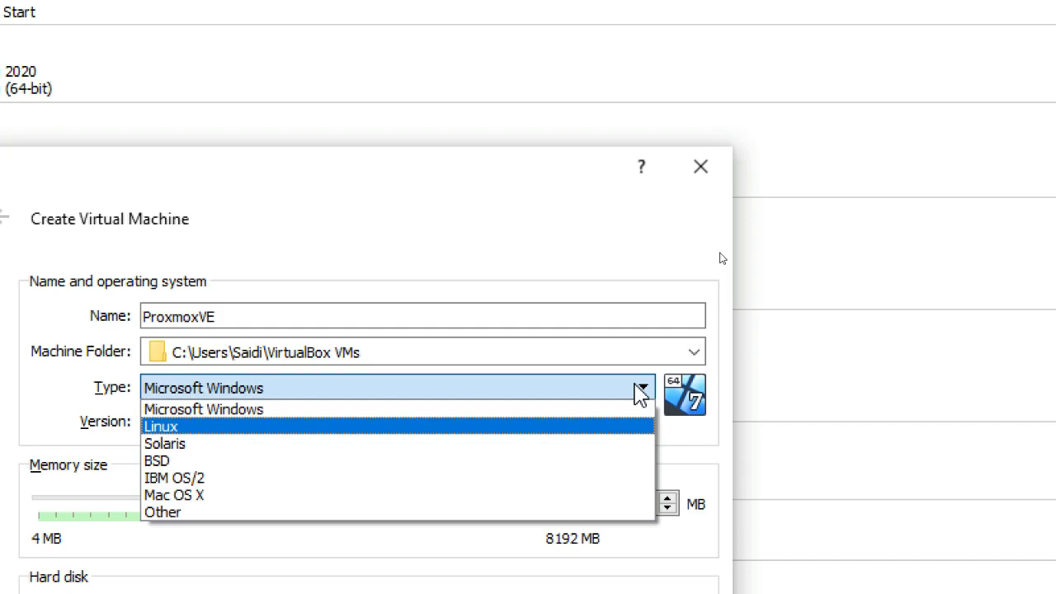
key("Return")
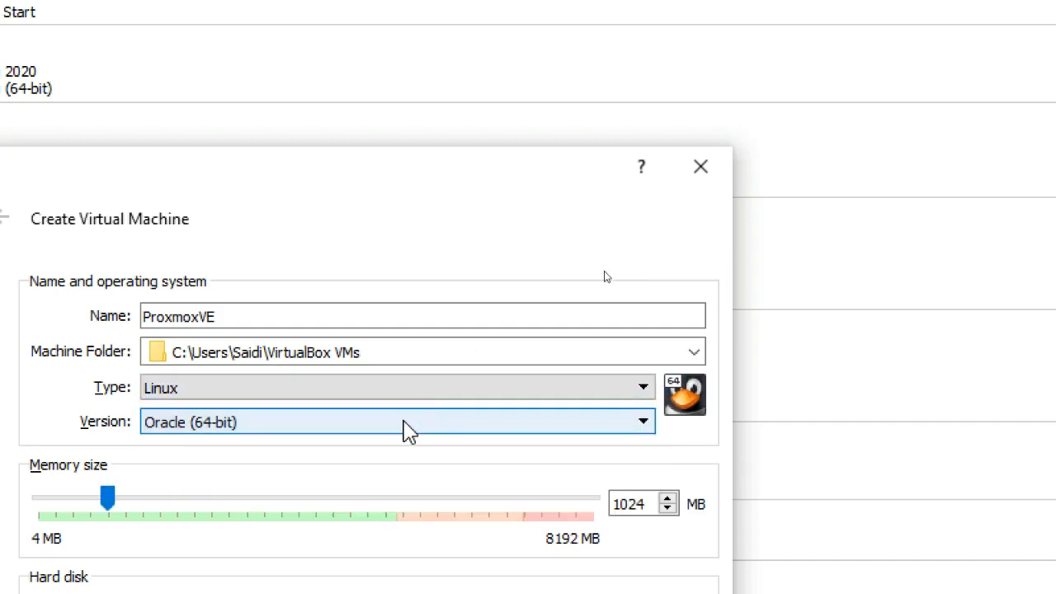
left_click(405, 431)
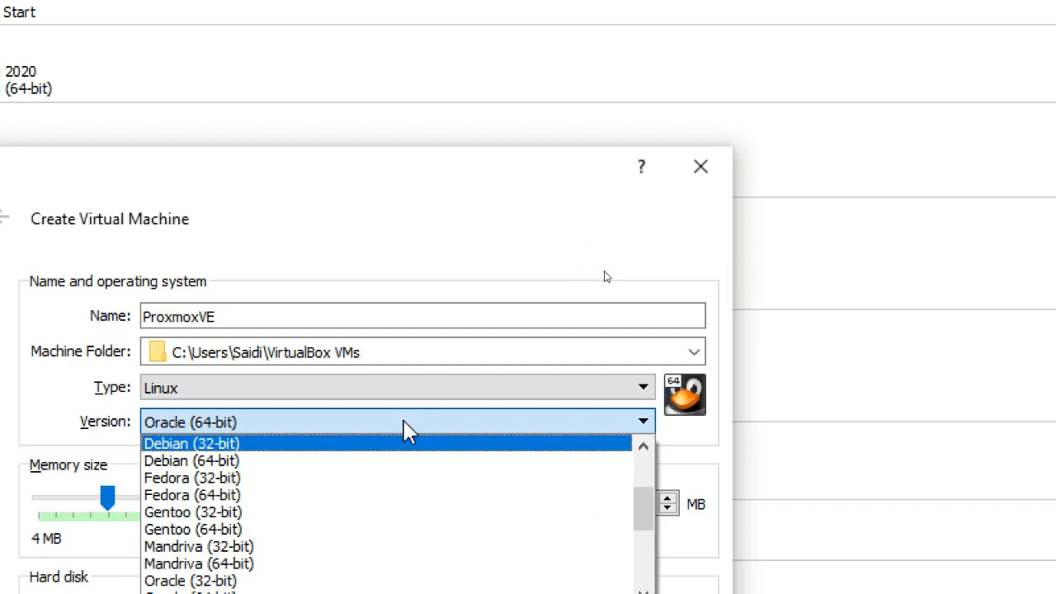
key("Down")
key("Return")
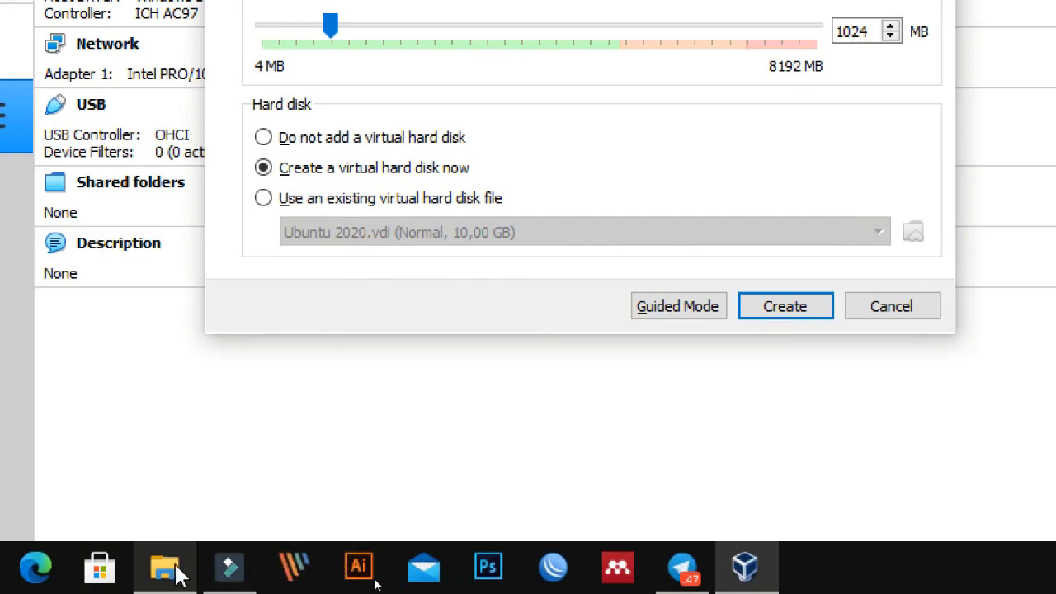
- Switch to File Explorer, examine the contents of the proxmox-ve_6.3-1 image in the Sofware praktek folder, and return to VirtualBox
left_click(175, 567)
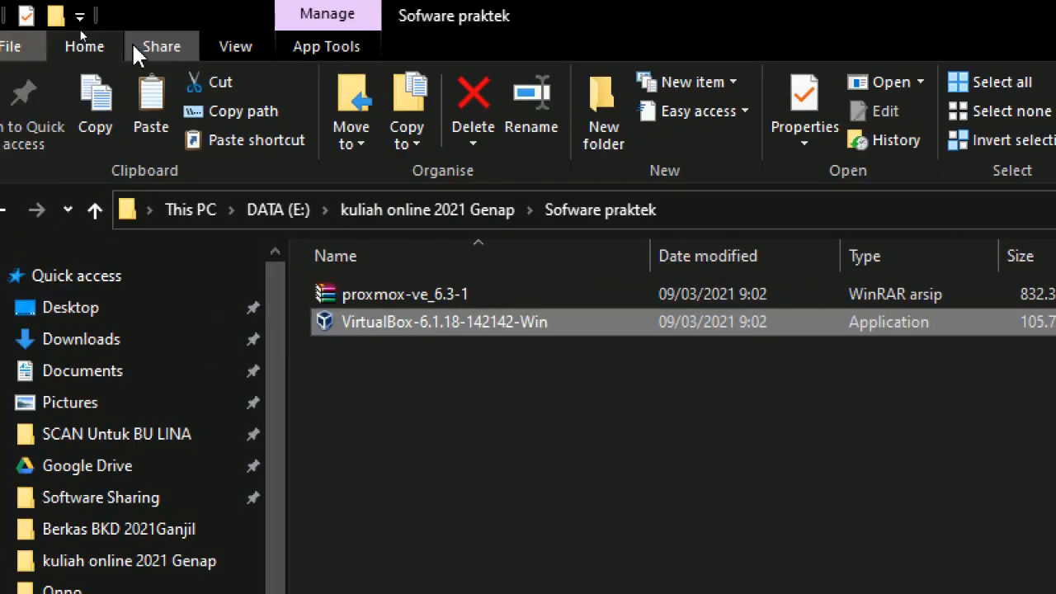
left_click(495, 290)
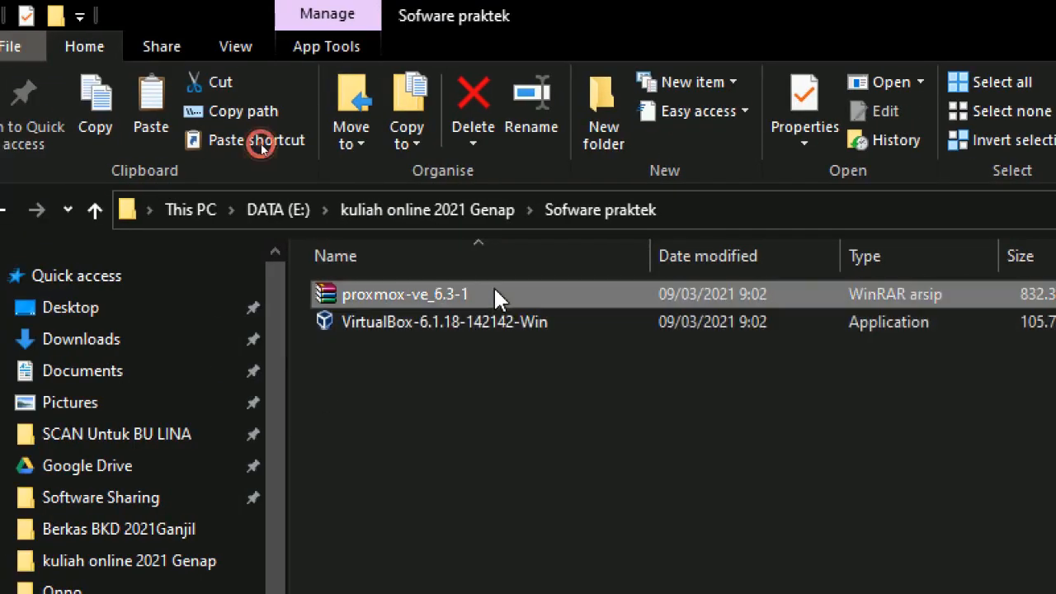
double_click(498, 293)
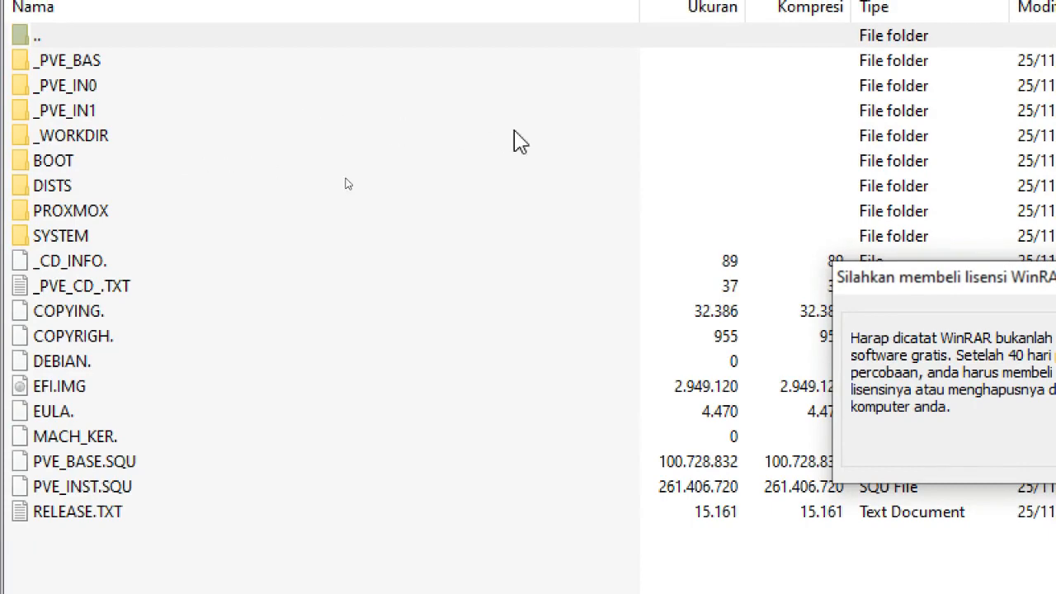
left_click(757, 388)
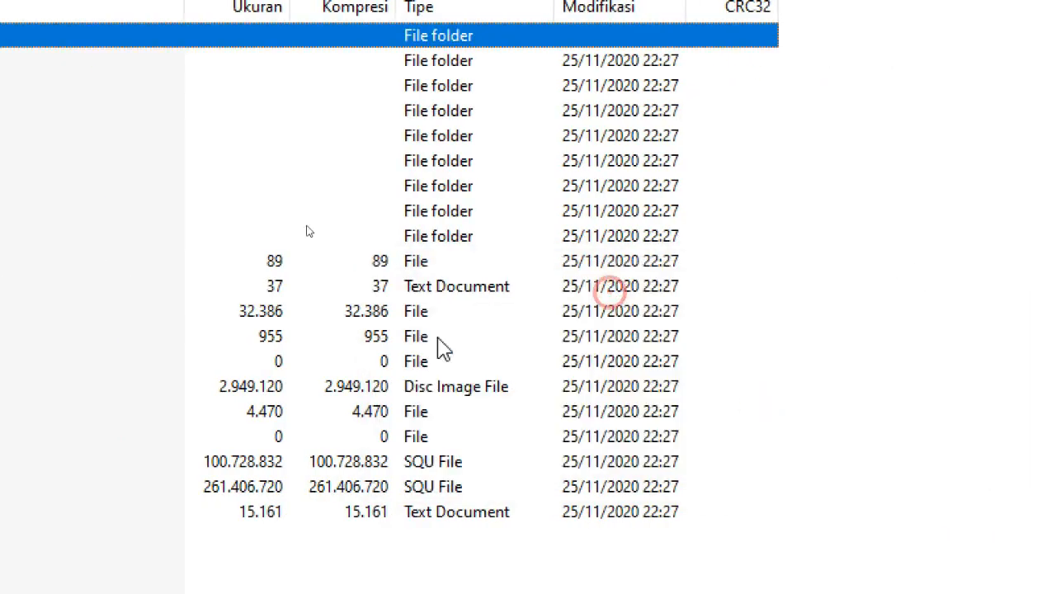
left_click(92, 266)
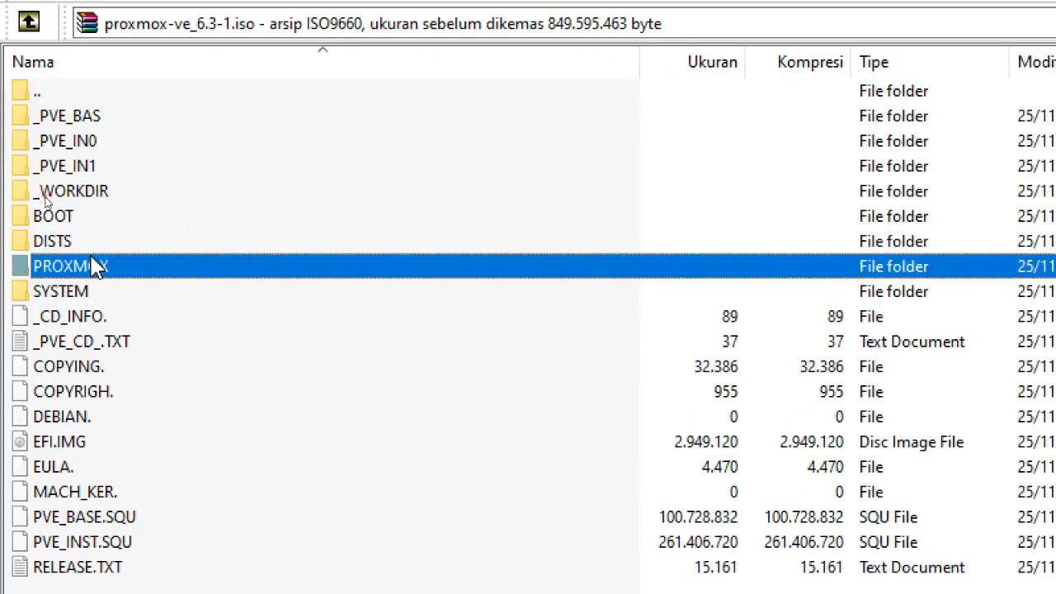
double_click(92, 266)
key("BackSpace")
double_click(89, 97)
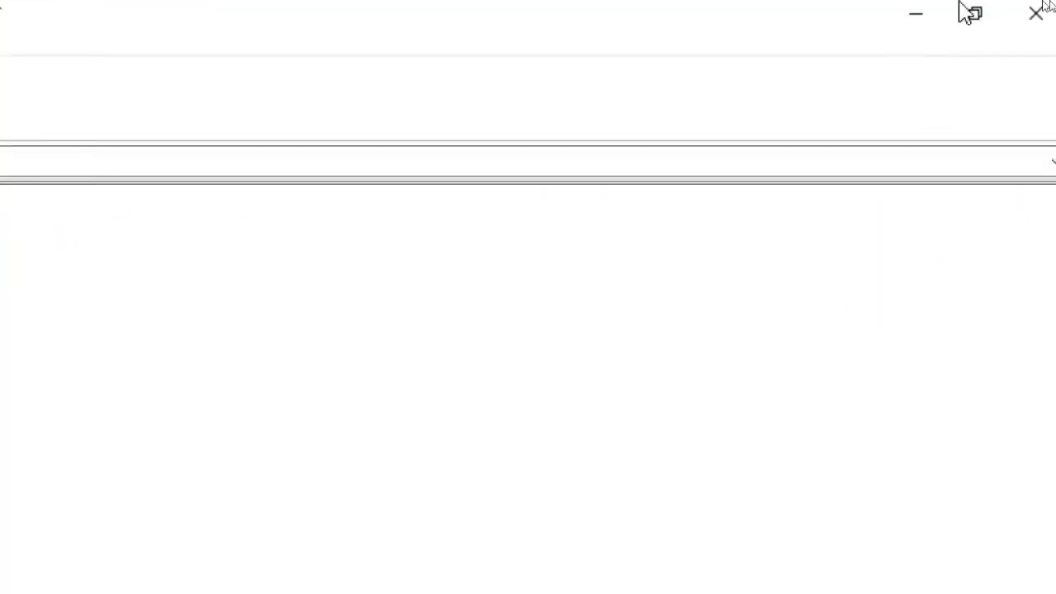
left_click(1044, 11)
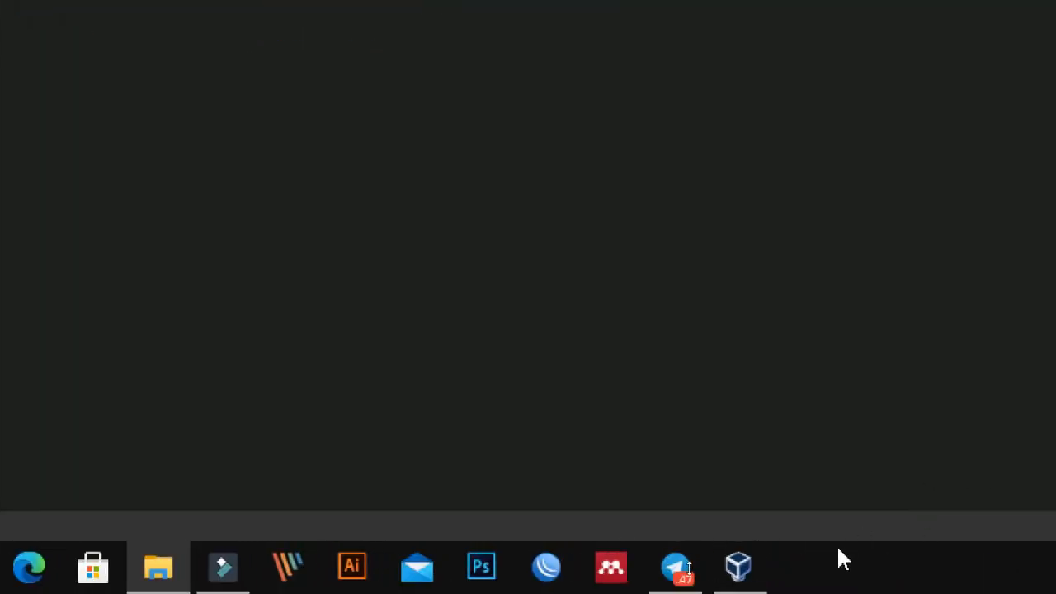
left_click(739, 566)
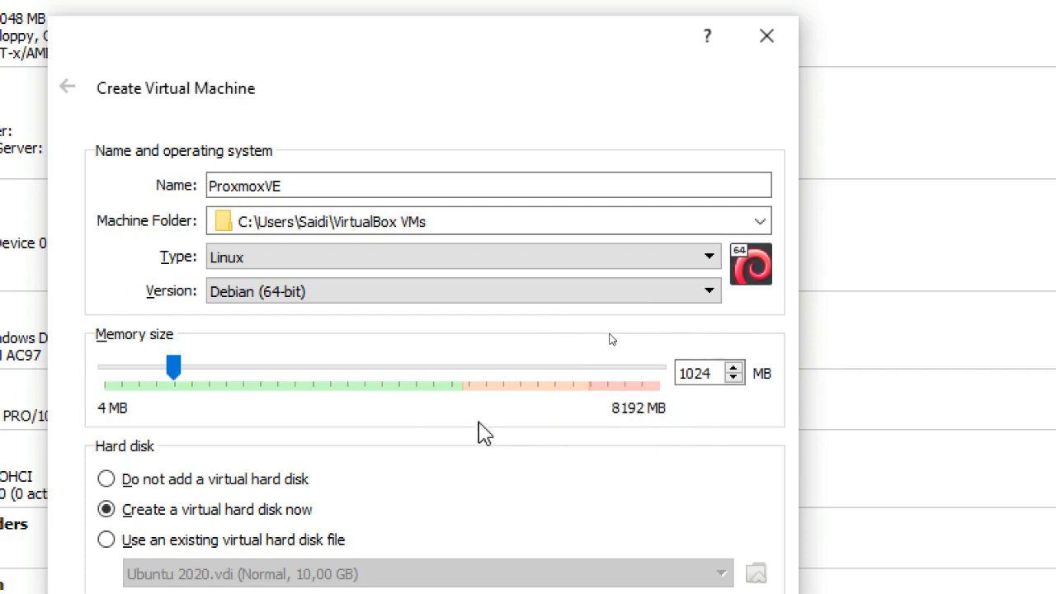
- Try raising the virtual machine's memory size to 7490 MB and 5340 MB, and enter 4048 MB
left_click_drag(172, 367, 609, 388)
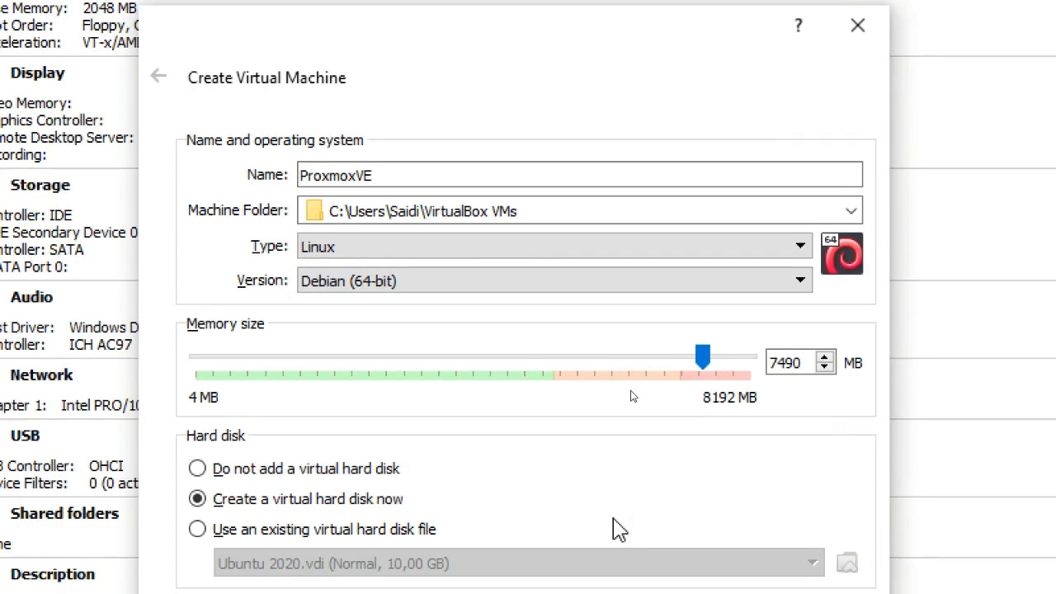
left_click_drag(702, 357, 624, 361)
left_click_drag(786, 364, 755, 375)
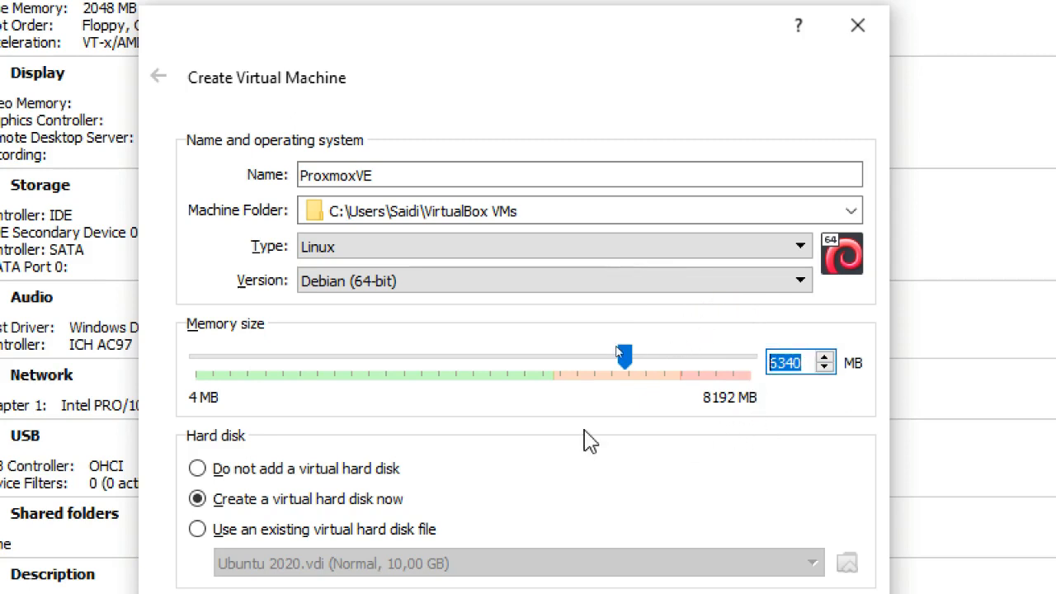
type("4048")
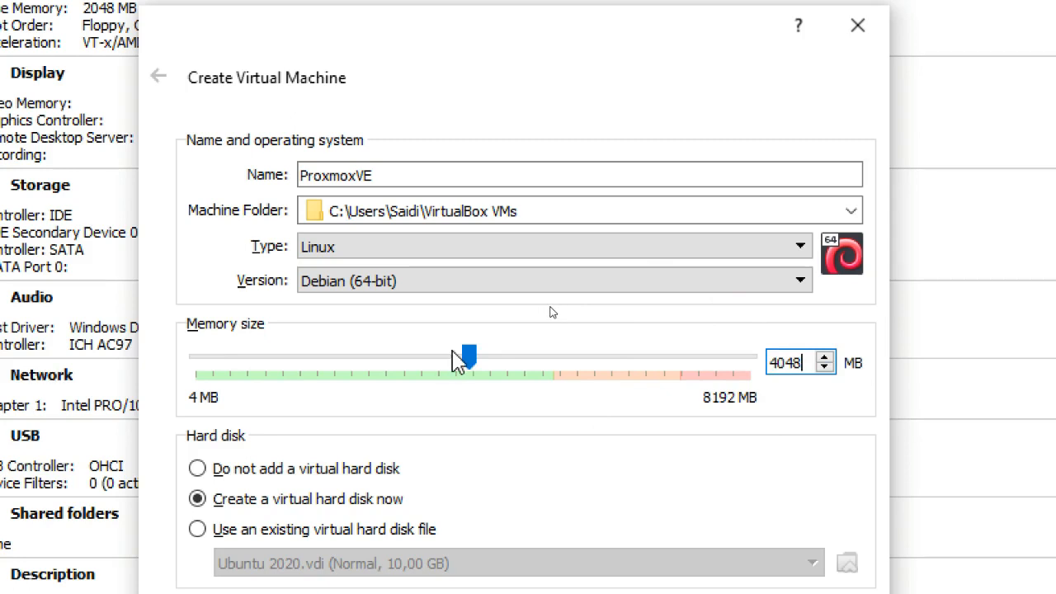
- Lower the memory size to 2772 MB and 1024 MB, and enter 2048 MB
left_click_drag(464, 359, 382, 361)
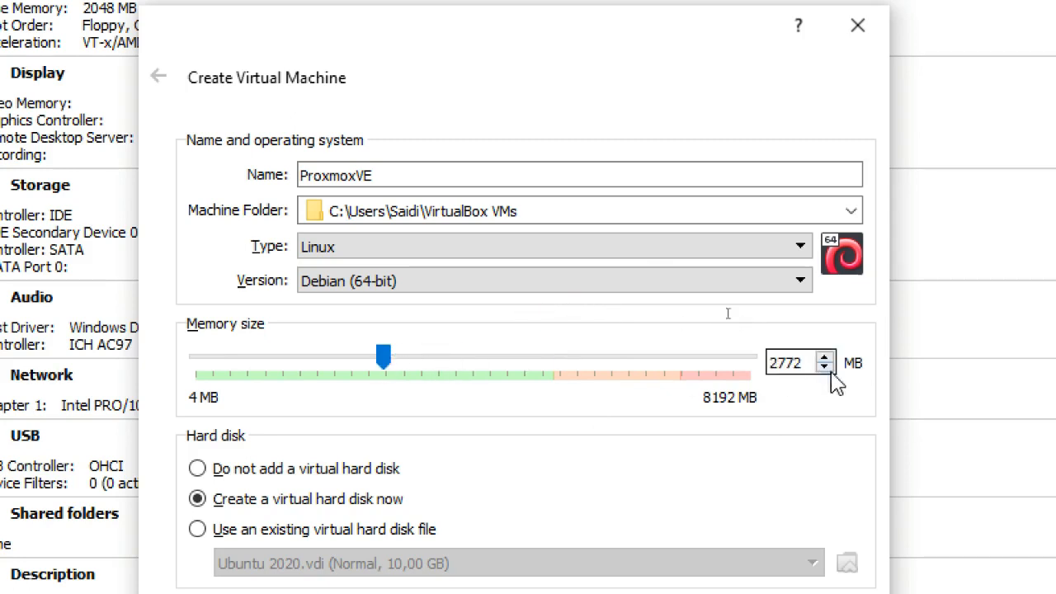
double_click(782, 361)
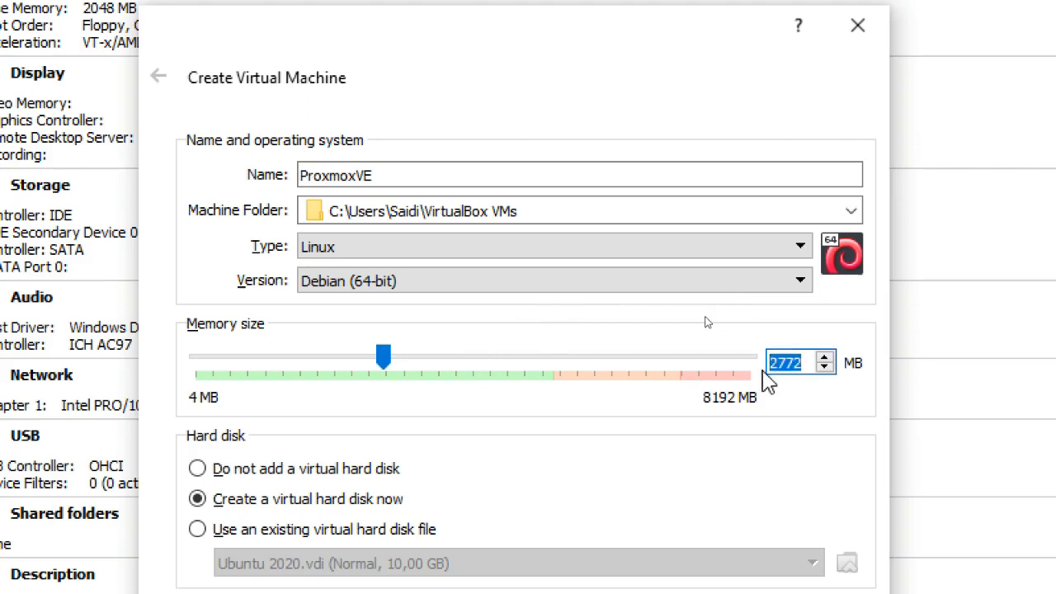
type("1024")
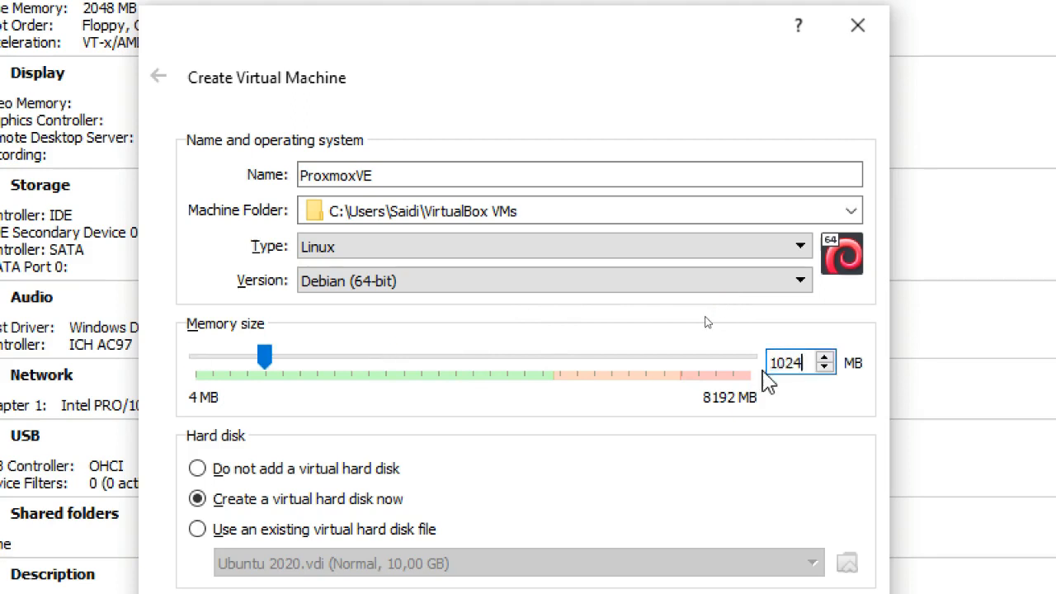
key("BackSpace")
key("BackSpace")
key("BackSpace")
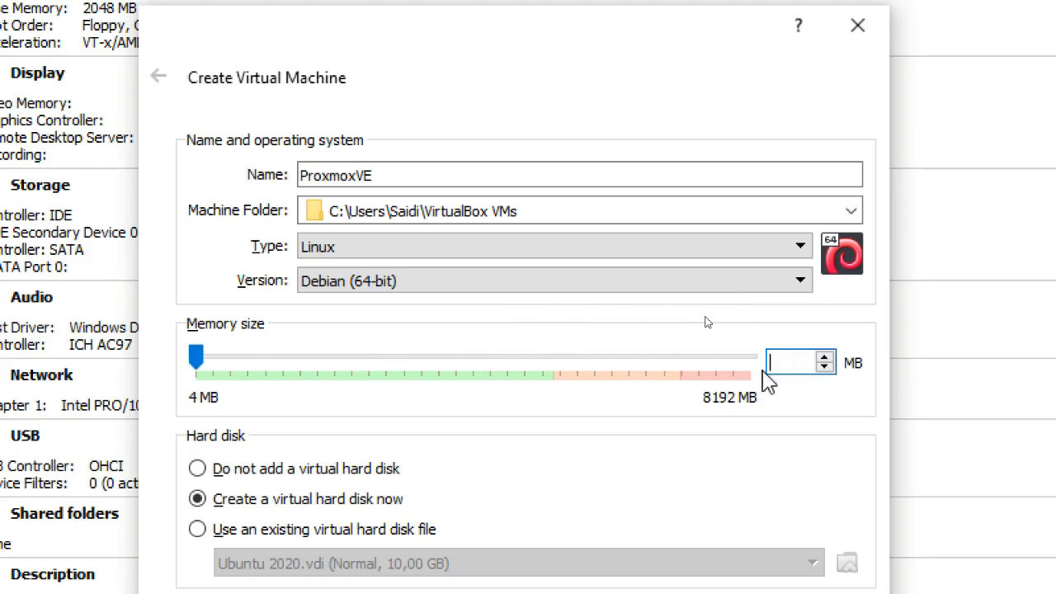
type("2048")
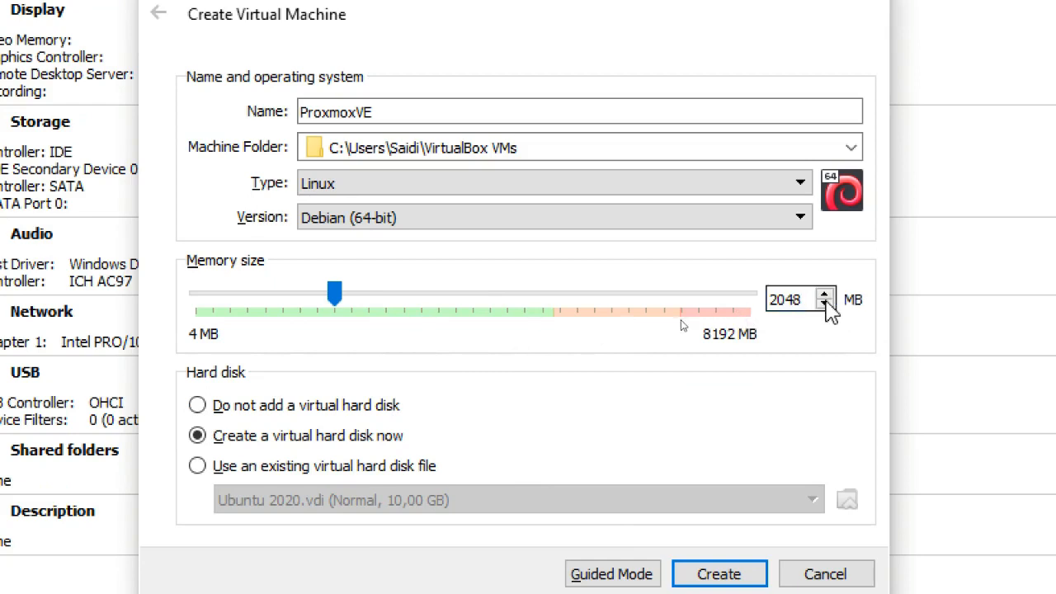
- Raise the virtual machine's memory size to slightly above 3806 MB and proceed to creating its virtual hard disk
left_click_drag(339, 288, 432, 290)
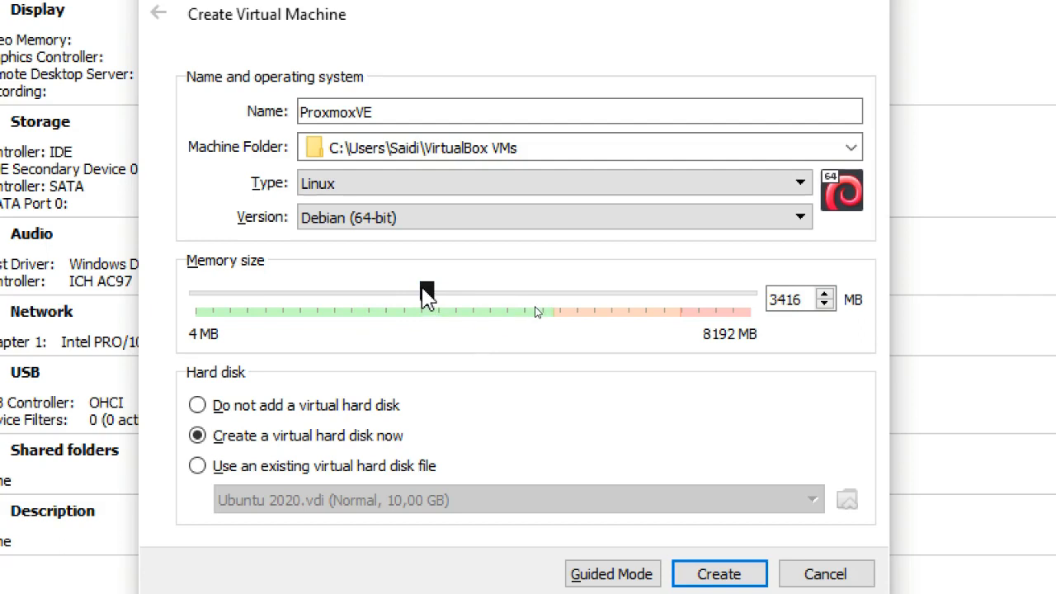
left_click_drag(426, 295, 453, 299)
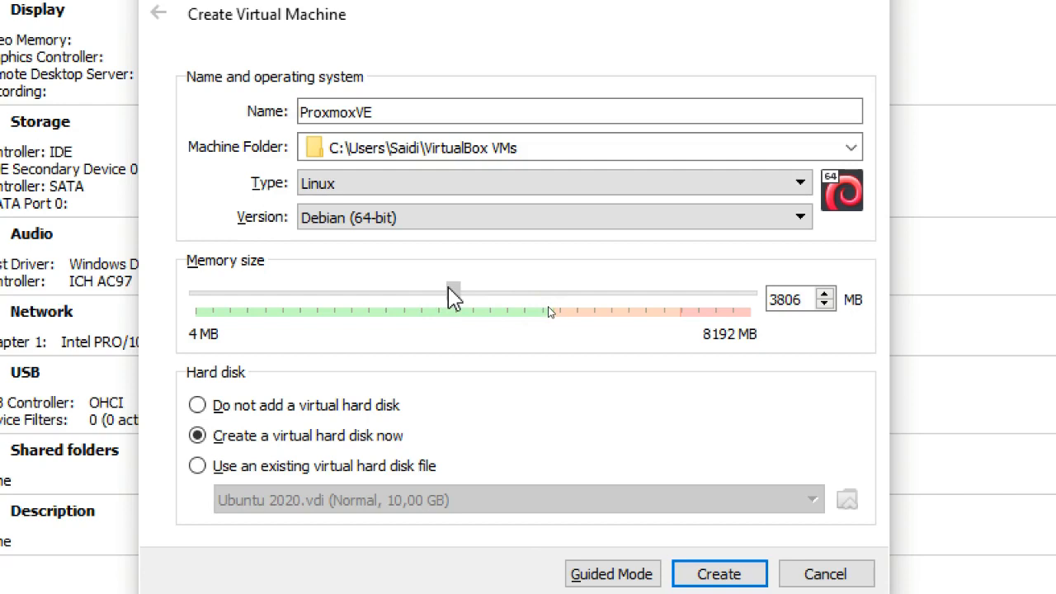
left_click_drag(453, 298, 462, 295)
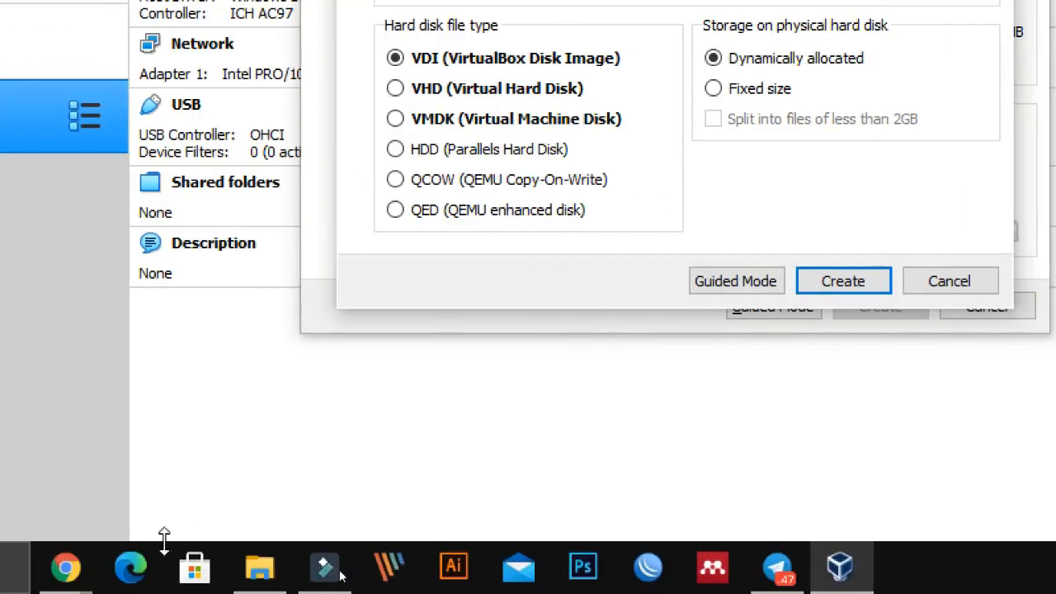
- Switch to File Explorer and check the used and free space of the SistemOperasi (C:) drive
left_click(98, 566)
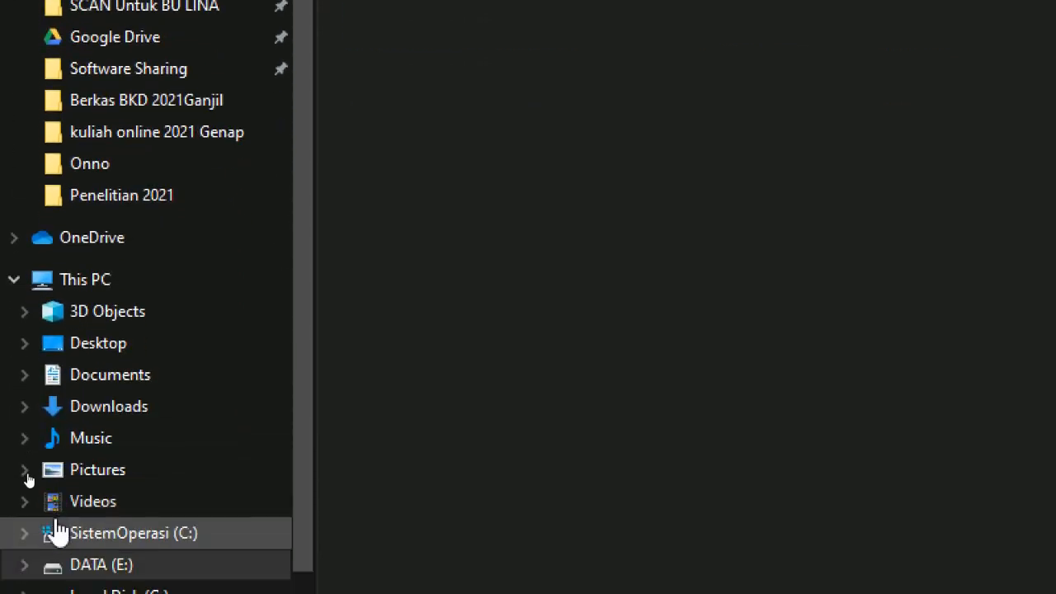
left_click(56, 521)
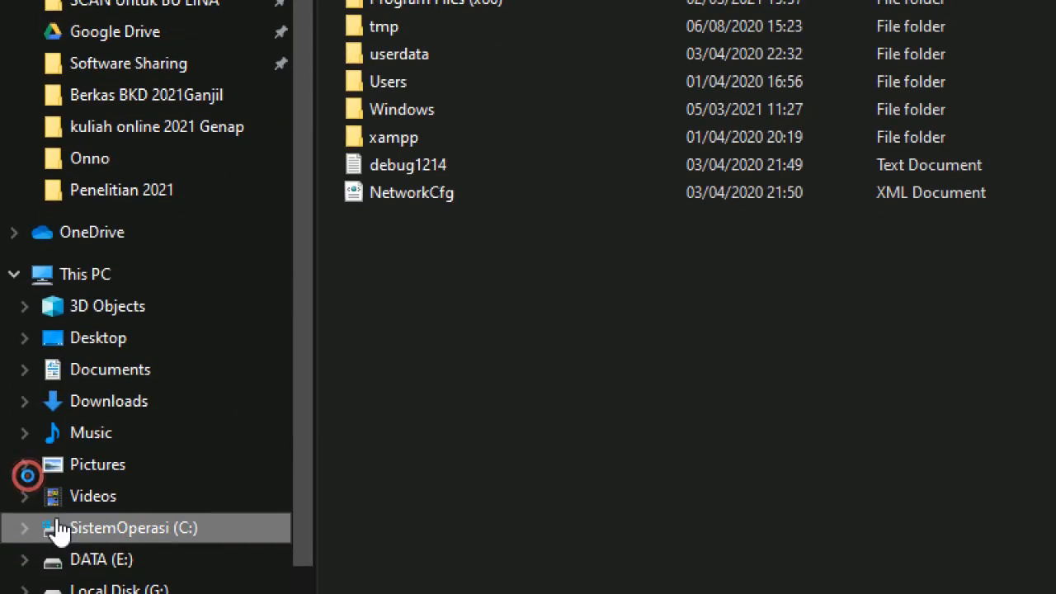
right_click(56, 521)
left_click(113, 497)
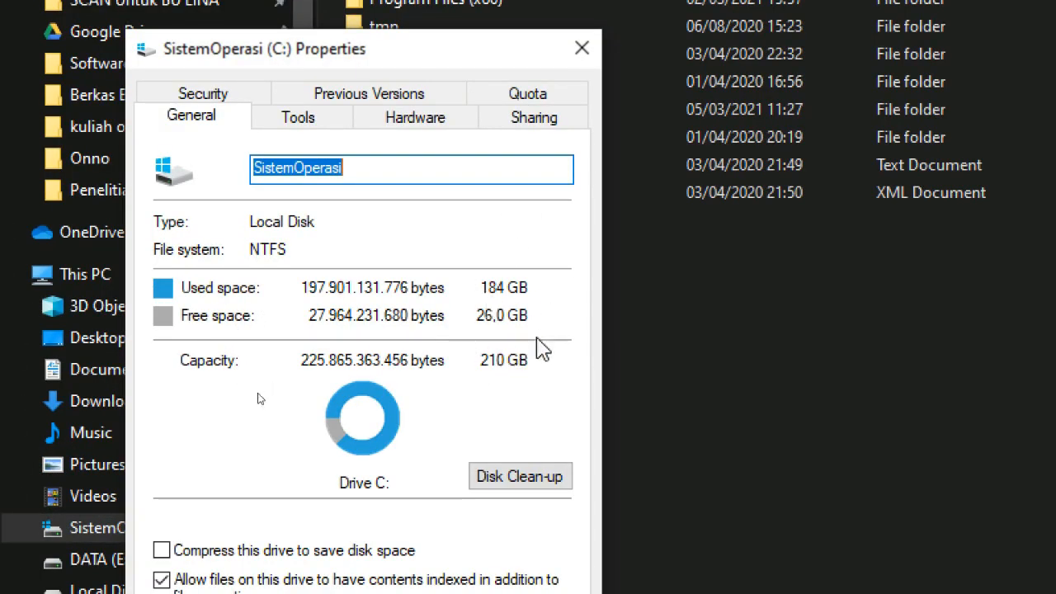
left_click(582, 48)
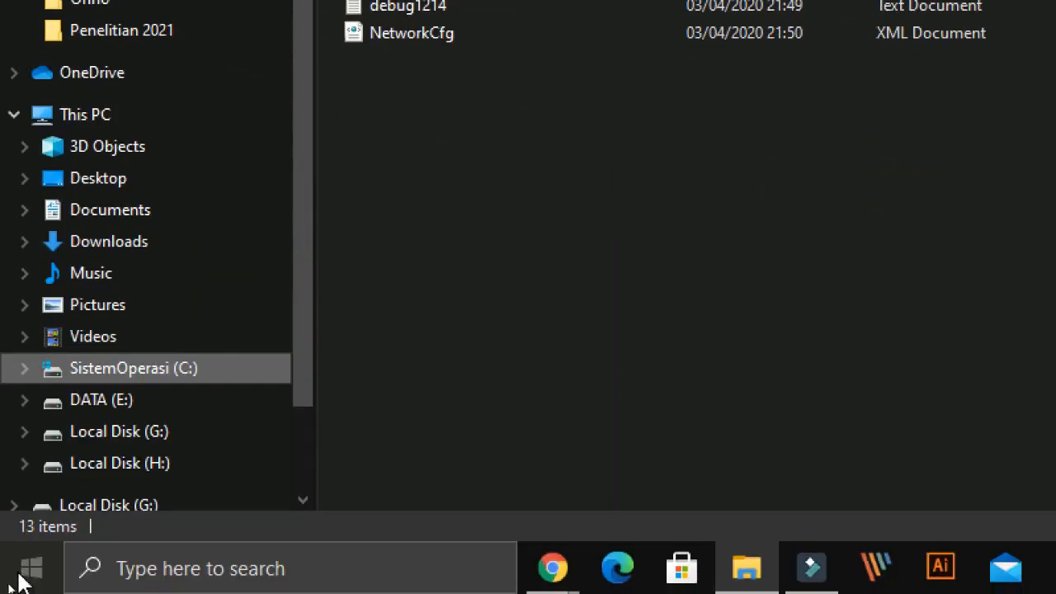
- Check the used and free space of the DATA (E:) drive in its properties
left_click(78, 404)
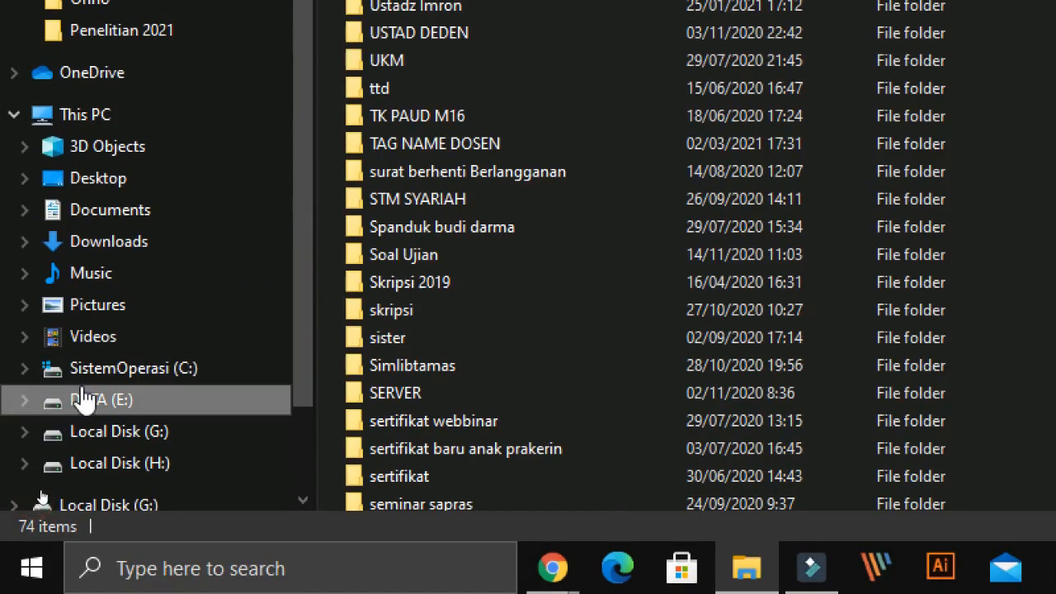
right_click(85, 400)
left_click(182, 365)
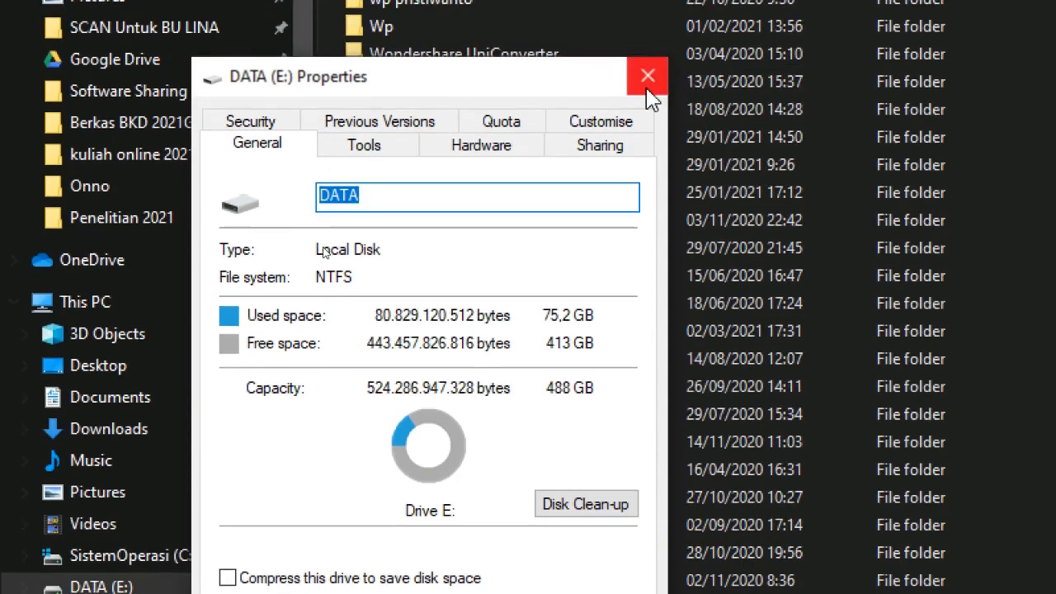
left_click(649, 99)
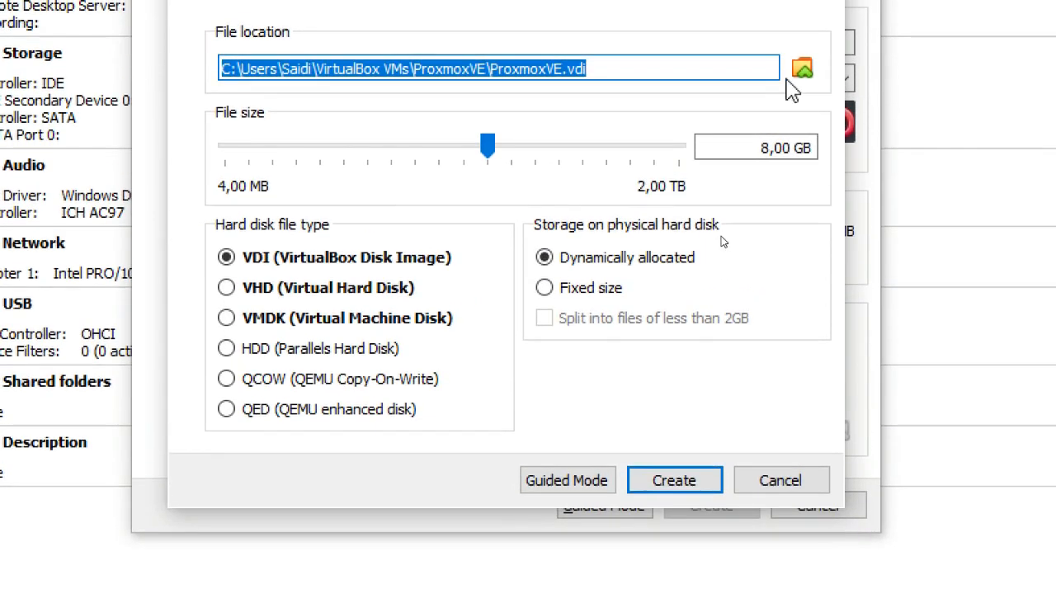
- Browse for the virtual hard disk's file location in VirtualBox, and create and open a folder named "Proxmox" on DATA (E:)
left_click(801, 78)
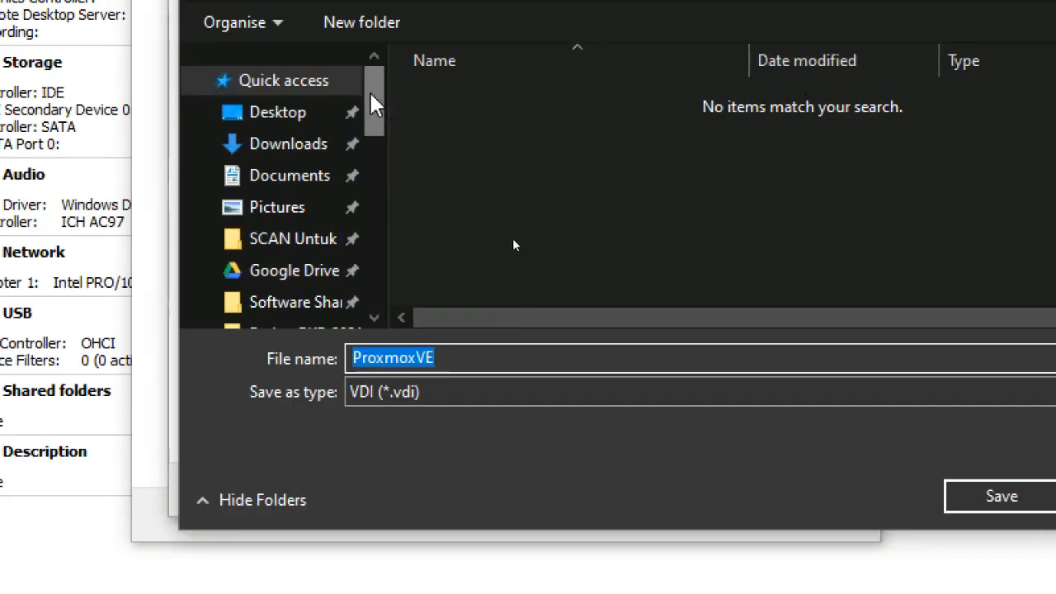
left_click_drag(372, 104, 383, 221)
left_click(273, 280)
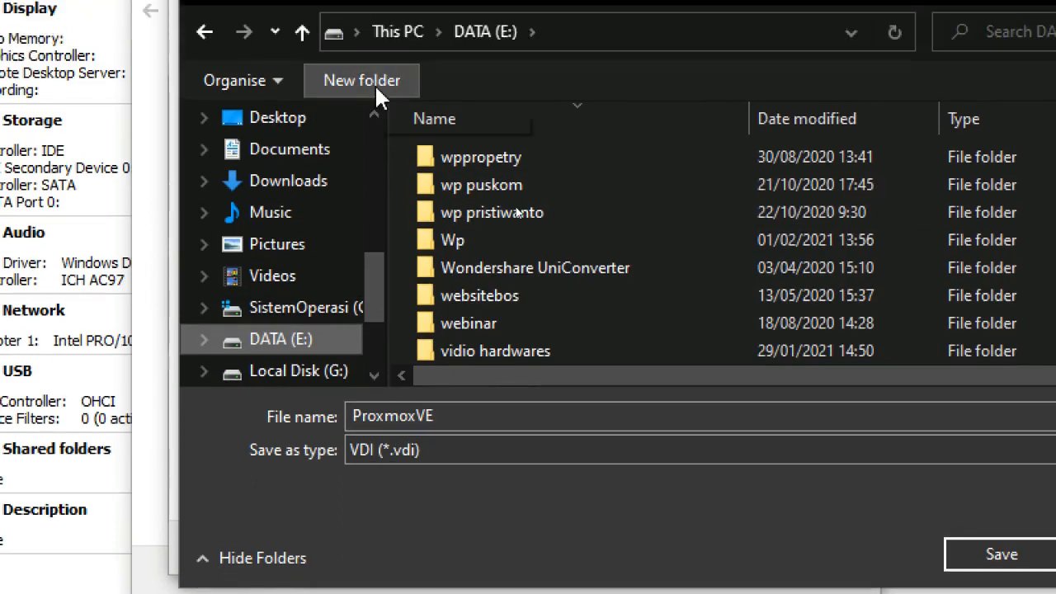
left_click(373, 25)
type("Proxmox")
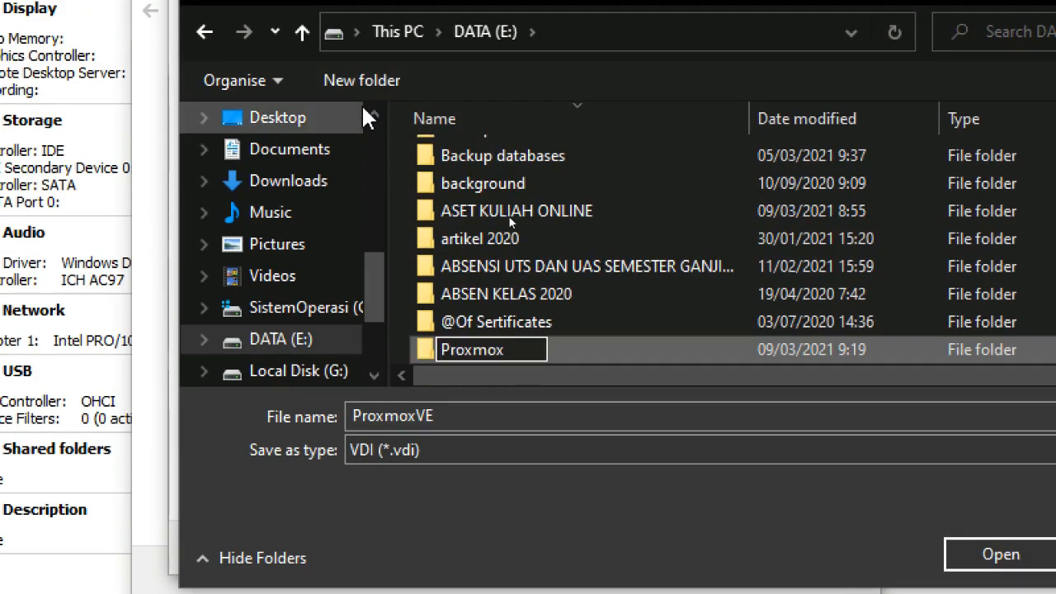
key("Return")
key("Return")
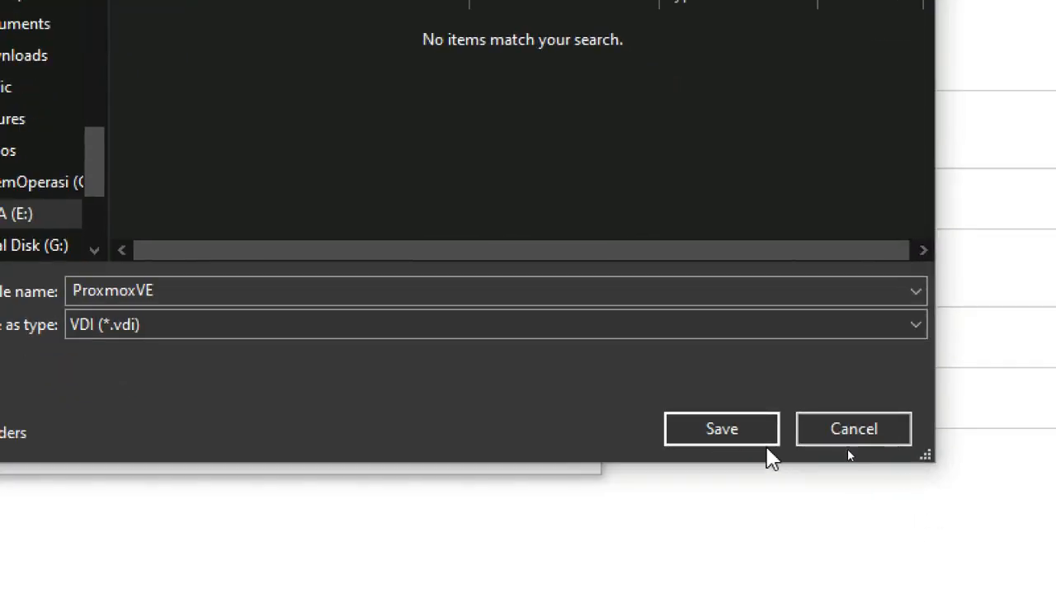
- Save the virtual hard disk location as ProxmoxVE in the Proxmox folder on E: and set its file size to 100 GB
left_click(759, 442)
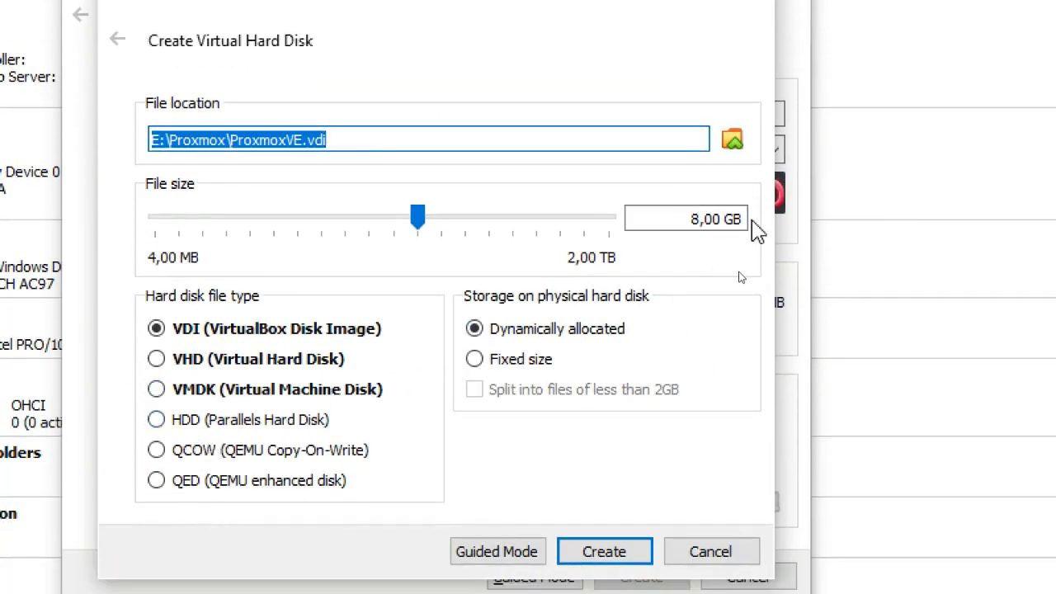
left_click(691, 221)
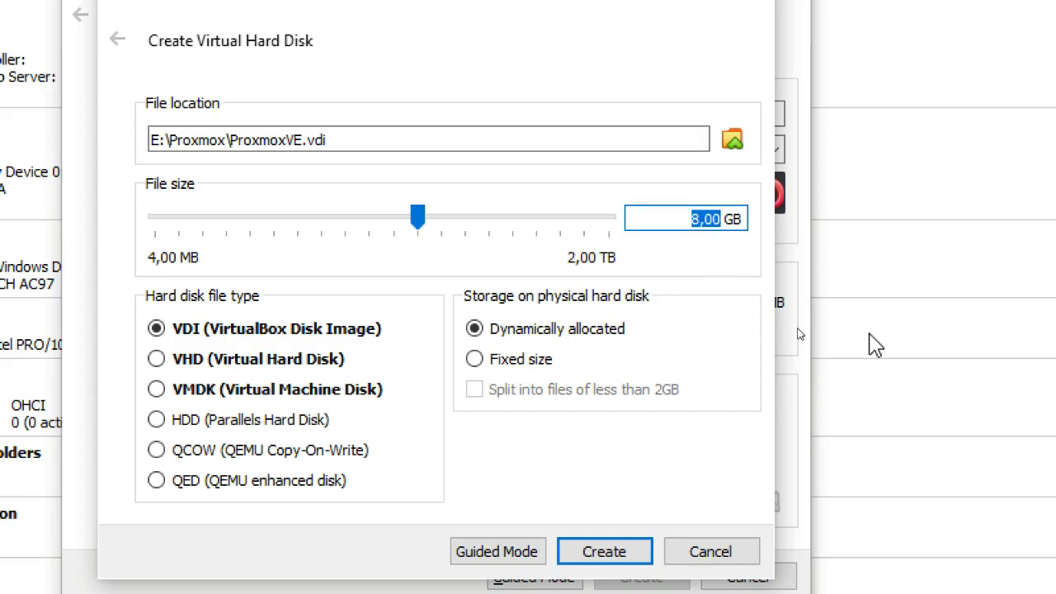
type("10")
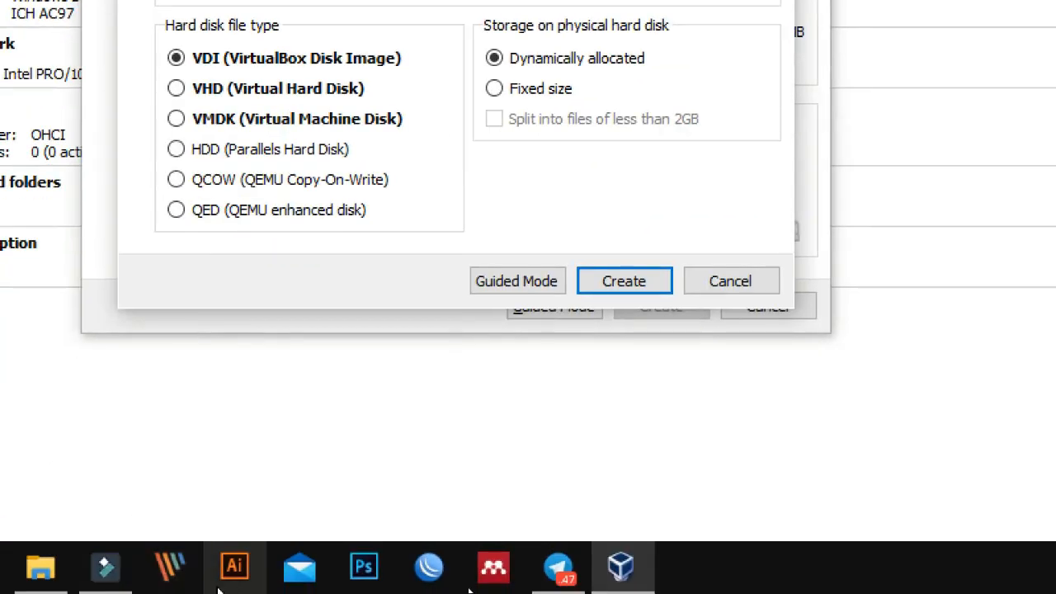
- Switch to File Explorer and check the used and free space of DATA (E:) again in its properties
left_click(111, 573)
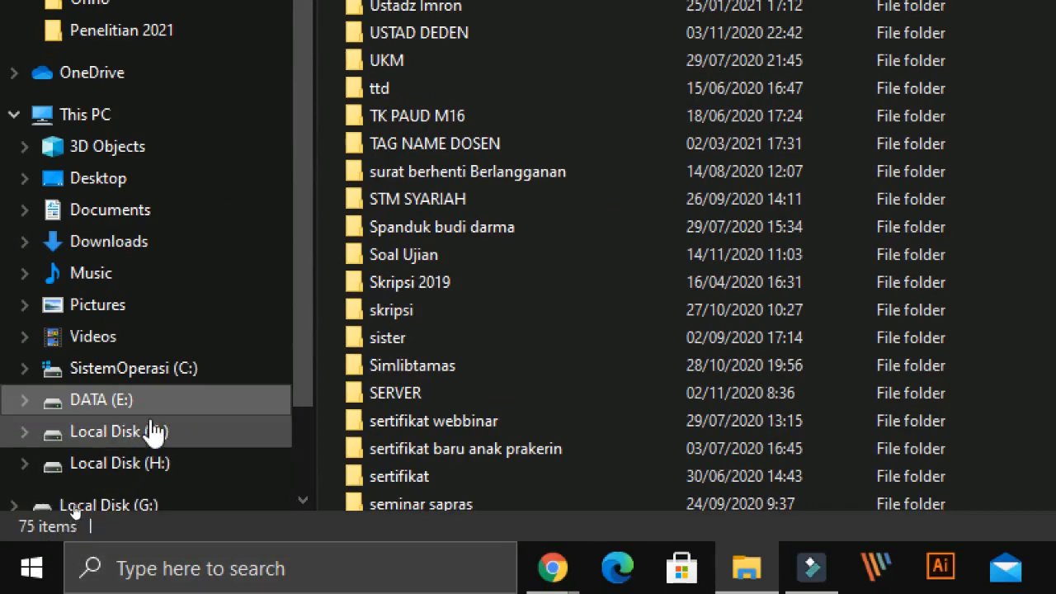
right_click(122, 403)
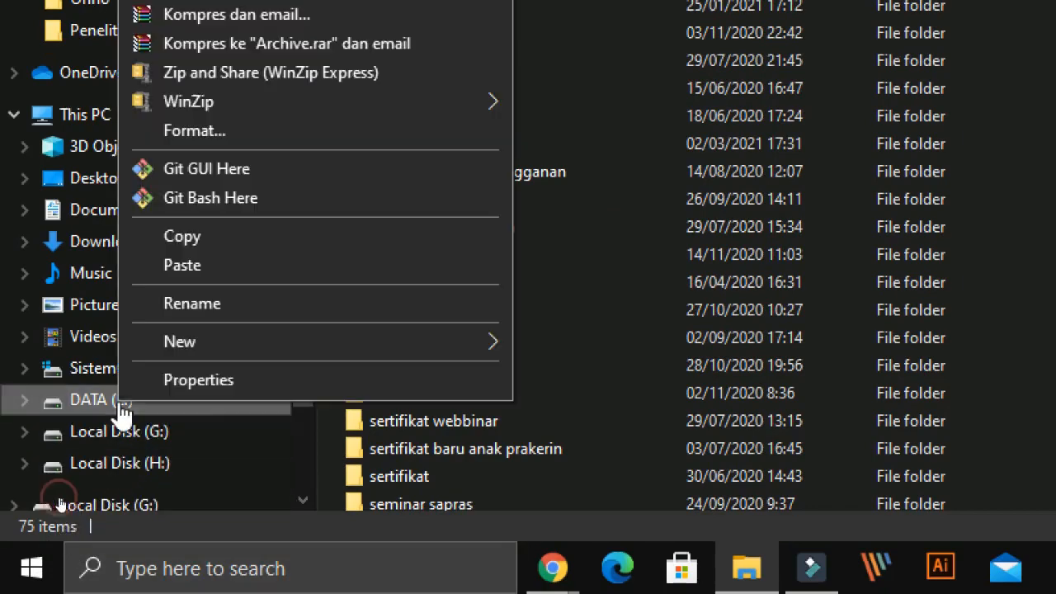
left_click(202, 386)
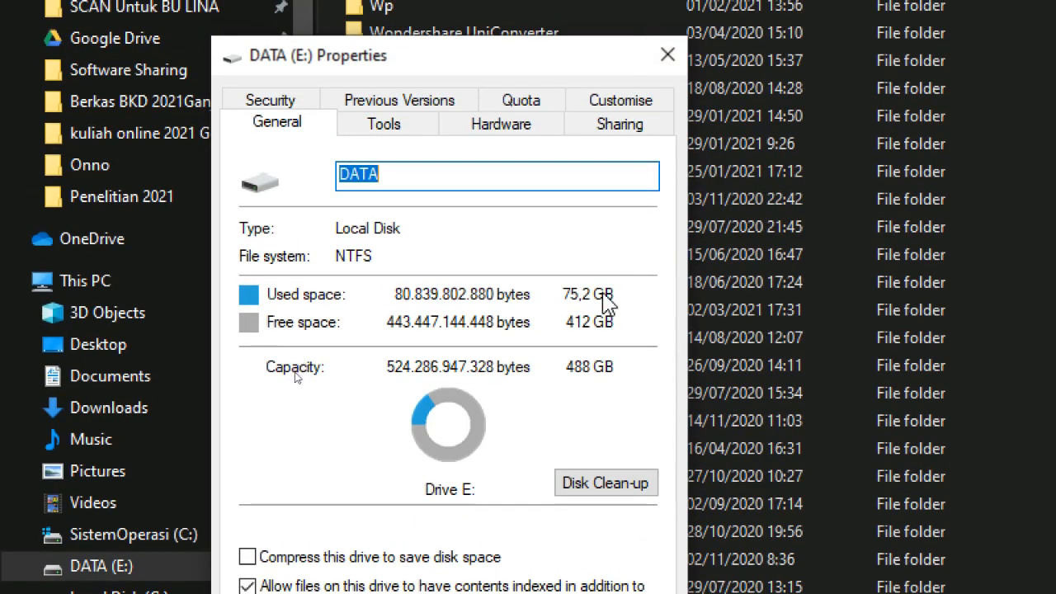
left_click(668, 55)
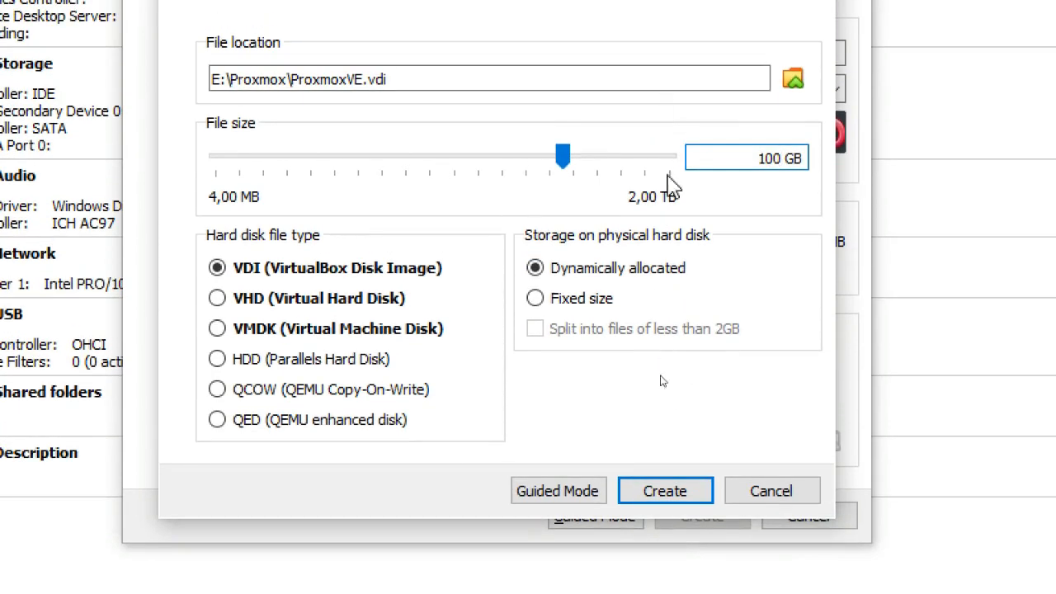
- Create the dynamically allocated VDI disk in VirtualBox to finish the new machine, and select ProxmoxVE in the machine list
left_click(656, 498)
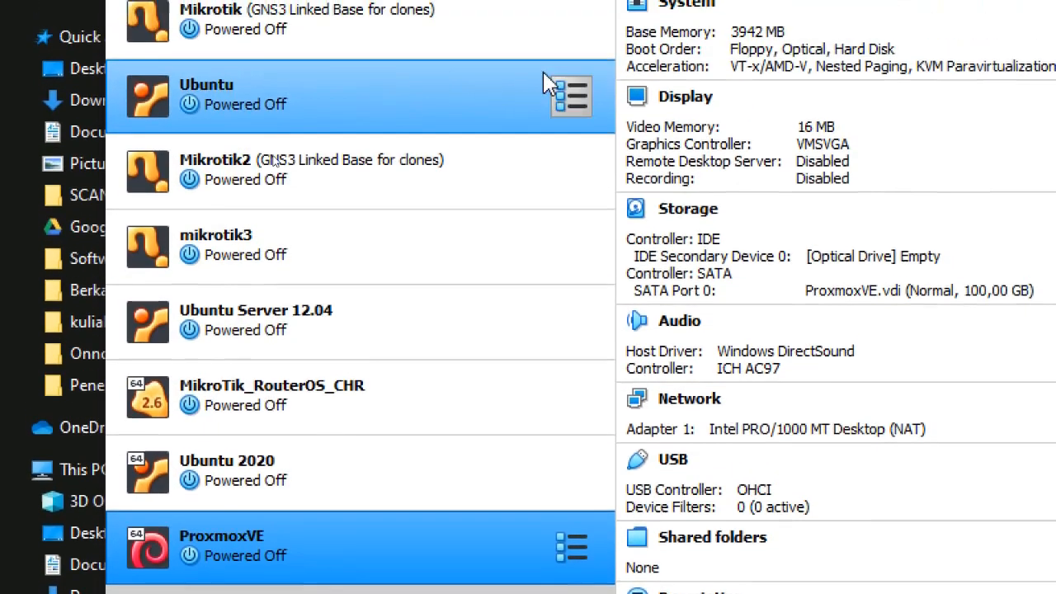
left_click(275, 477)
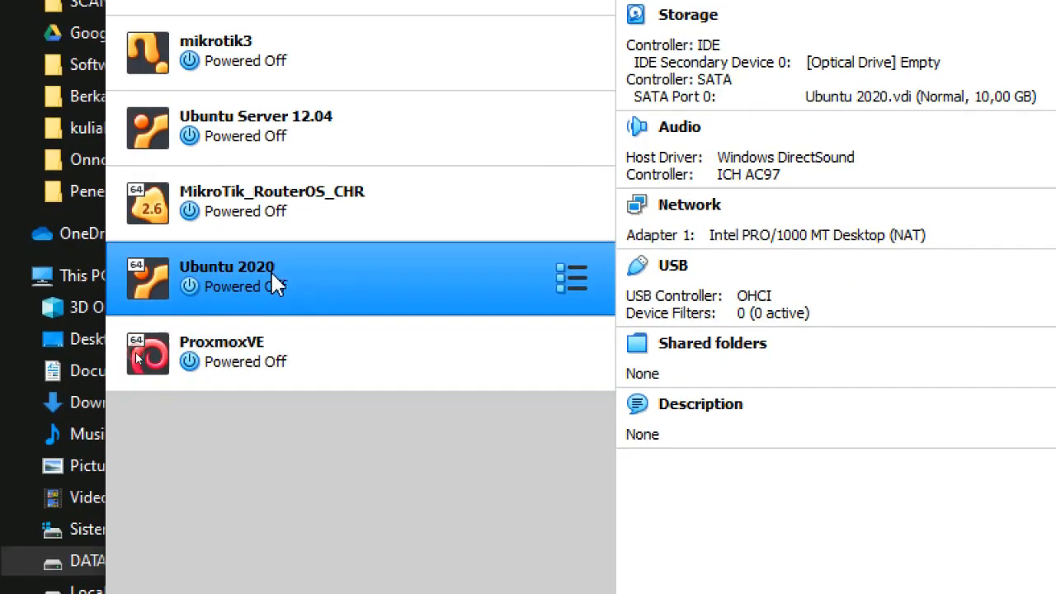
left_click(283, 368)
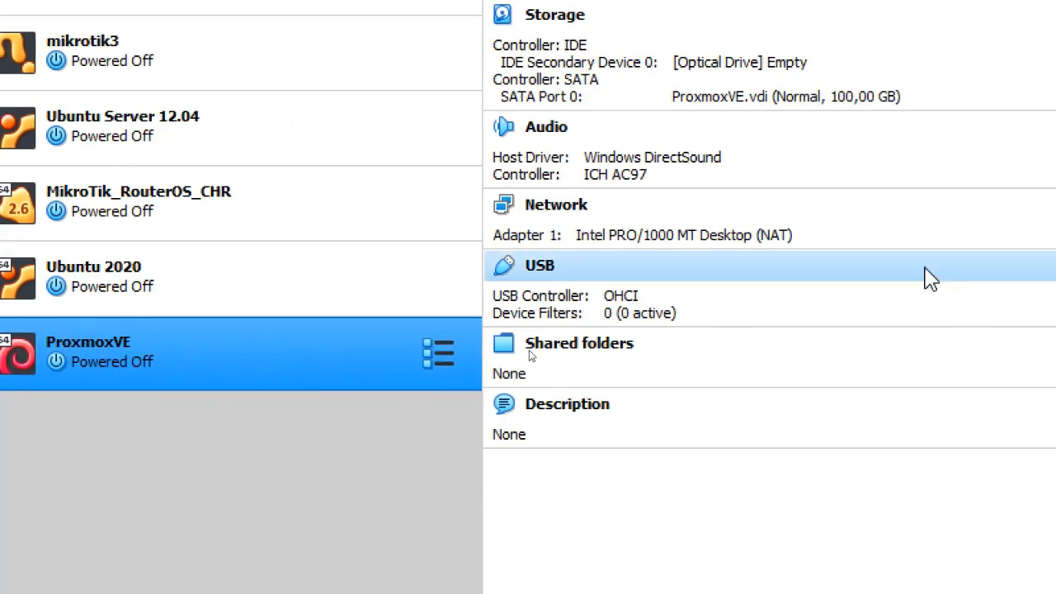
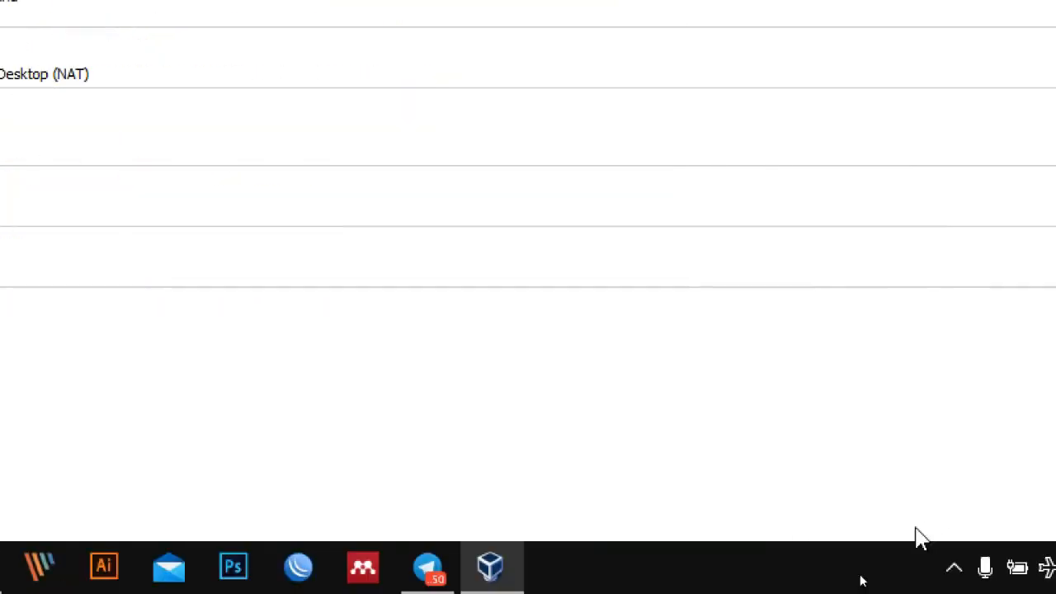
- Open the Windows Network & Internet settings and show the list of network adapters from the Ethernet page
left_click(907, 567)
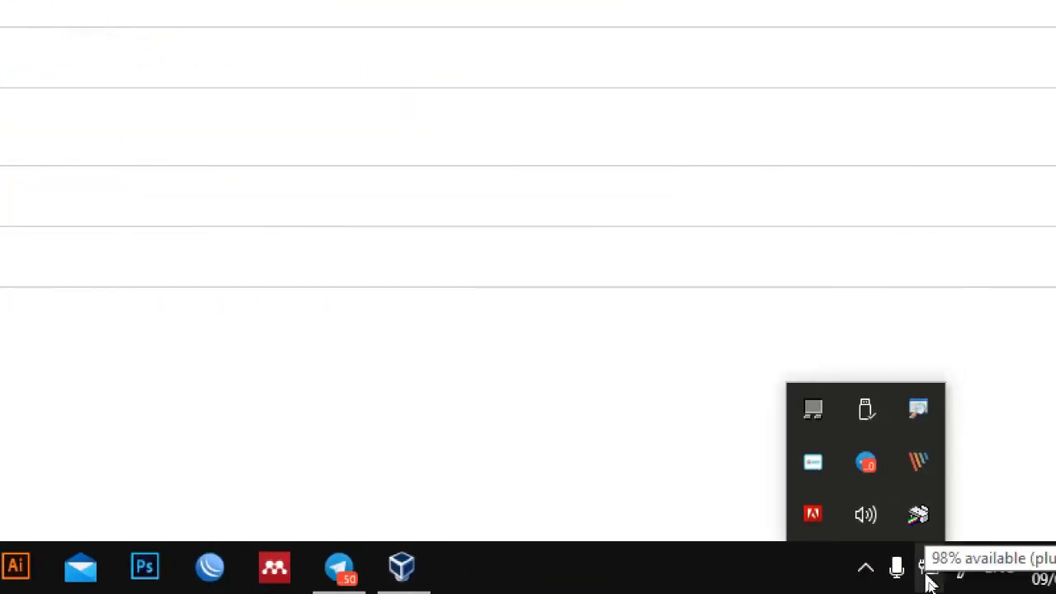
right_click(933, 569)
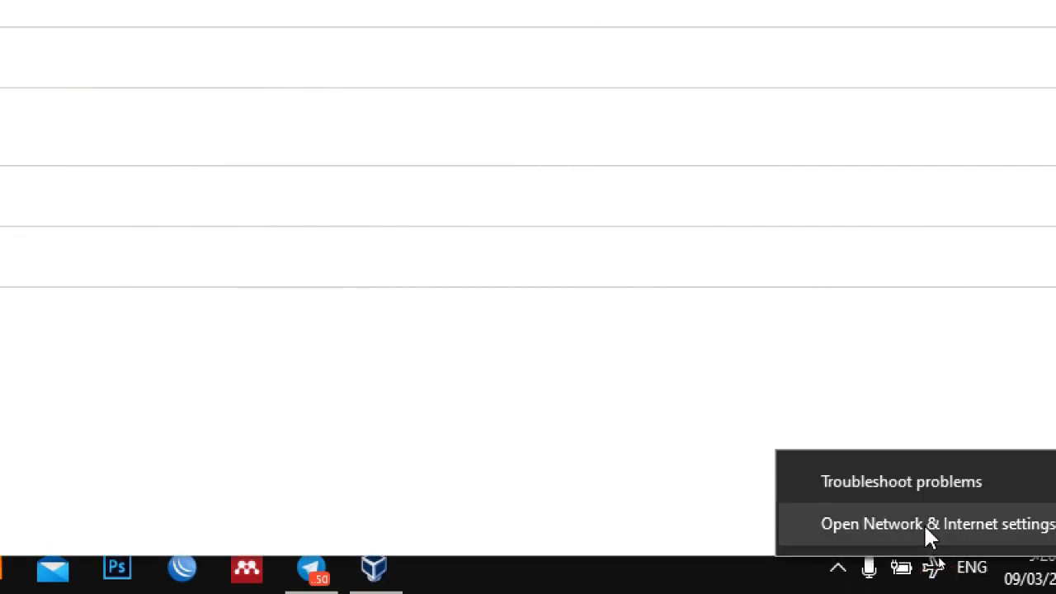
left_click(923, 523)
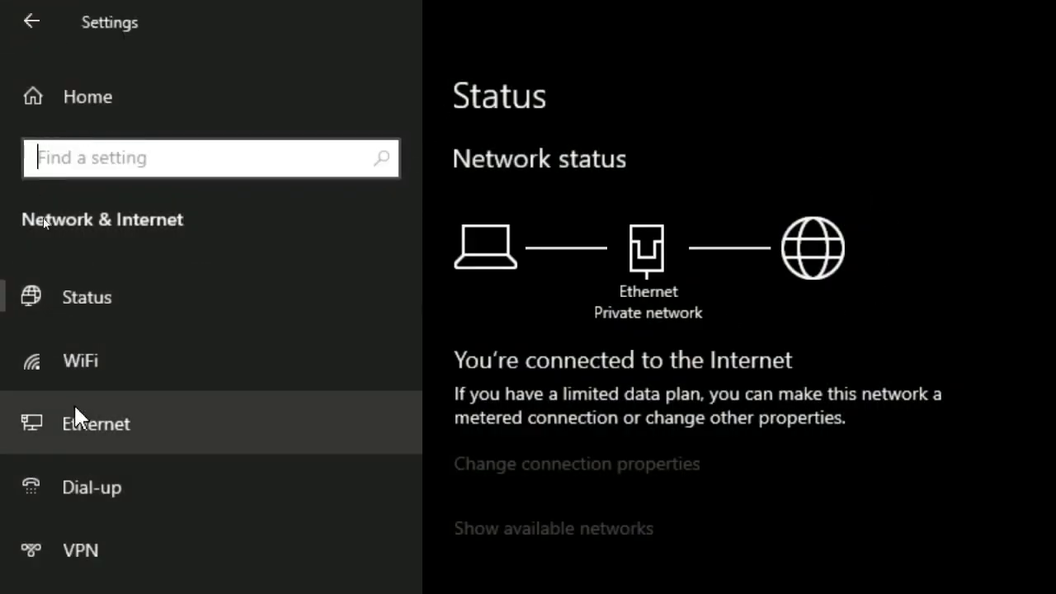
left_click(99, 423)
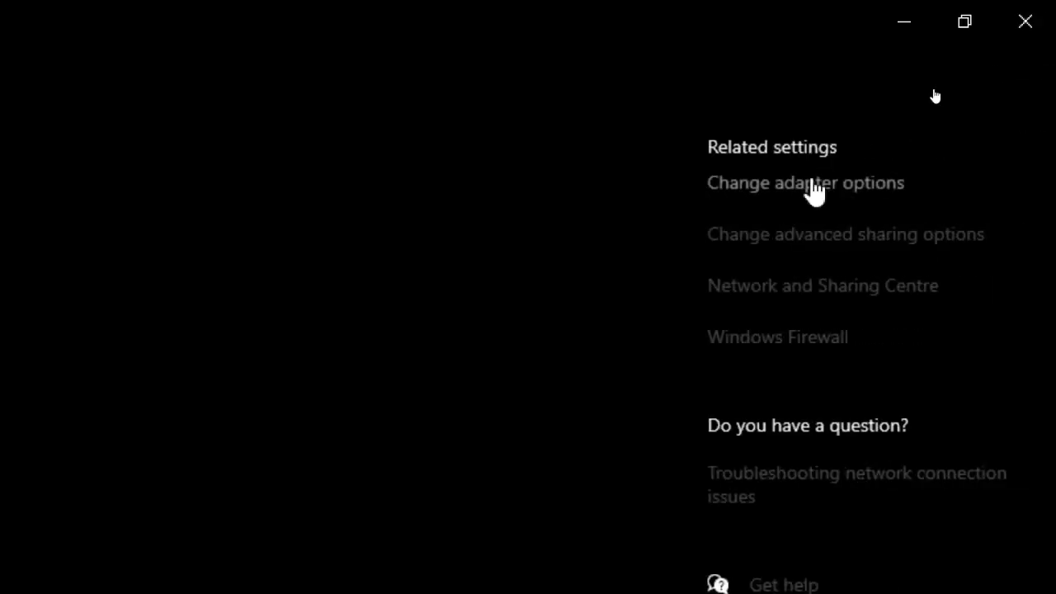
left_click(815, 188)
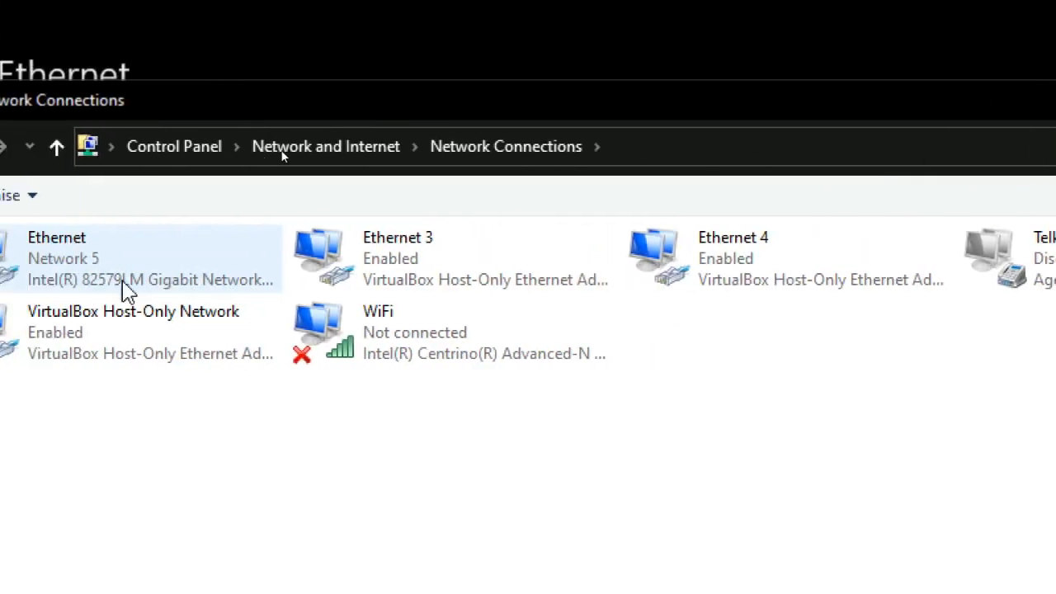
- Check the network connection details of the Ethernet adapter, and close its details and status windows
left_click(28, 282)
double_click(136, 282)
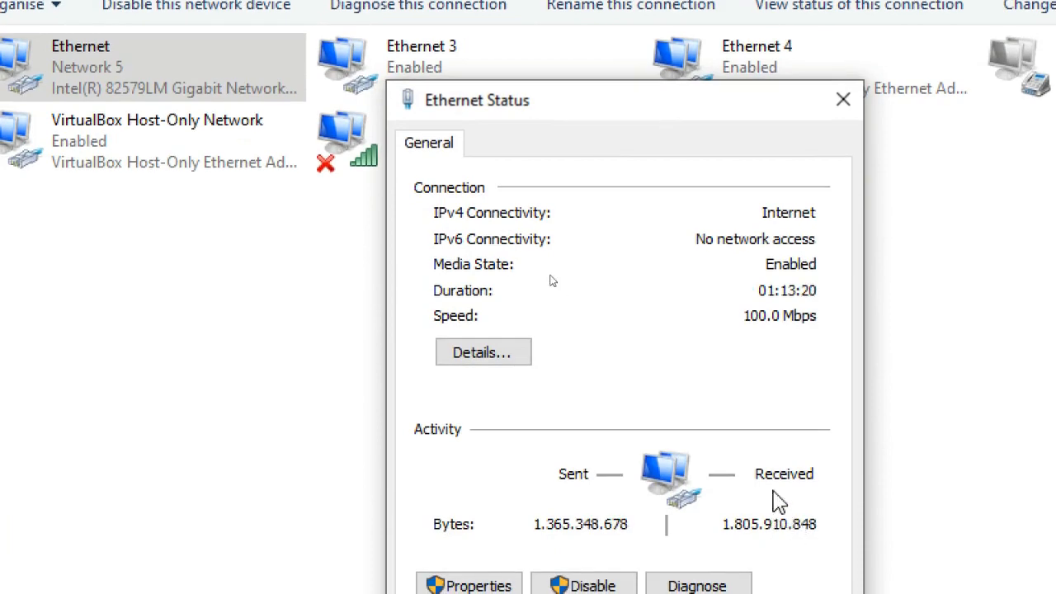
left_click(478, 352)
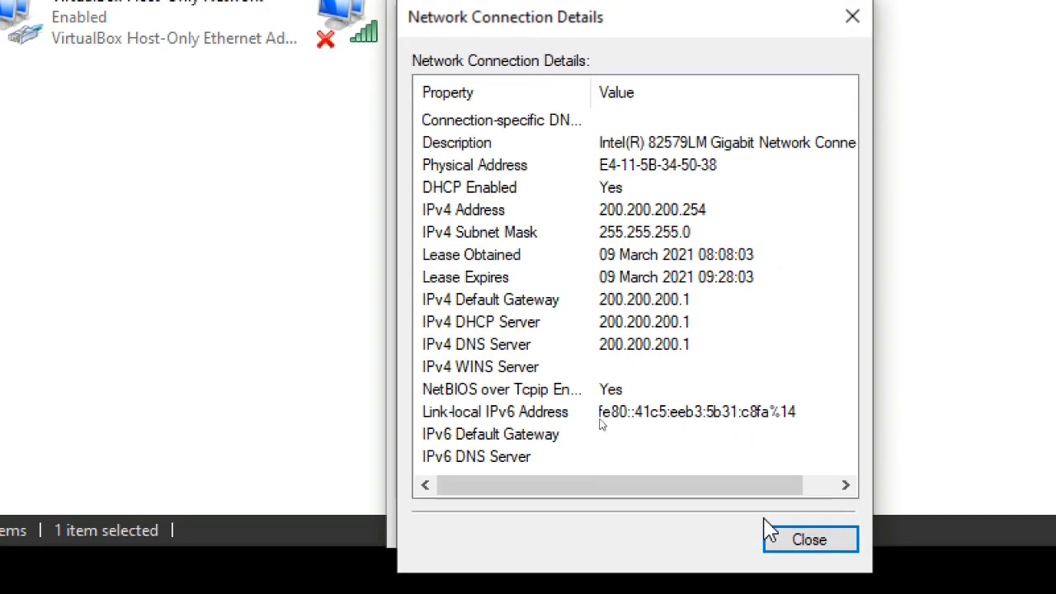
left_click(809, 533)
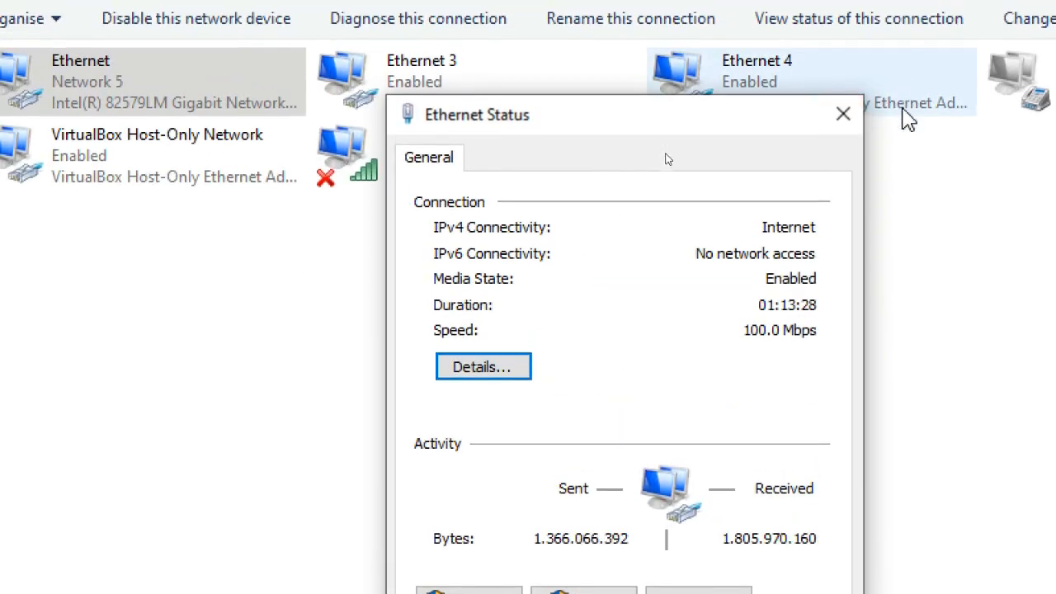
left_click(861, 115)
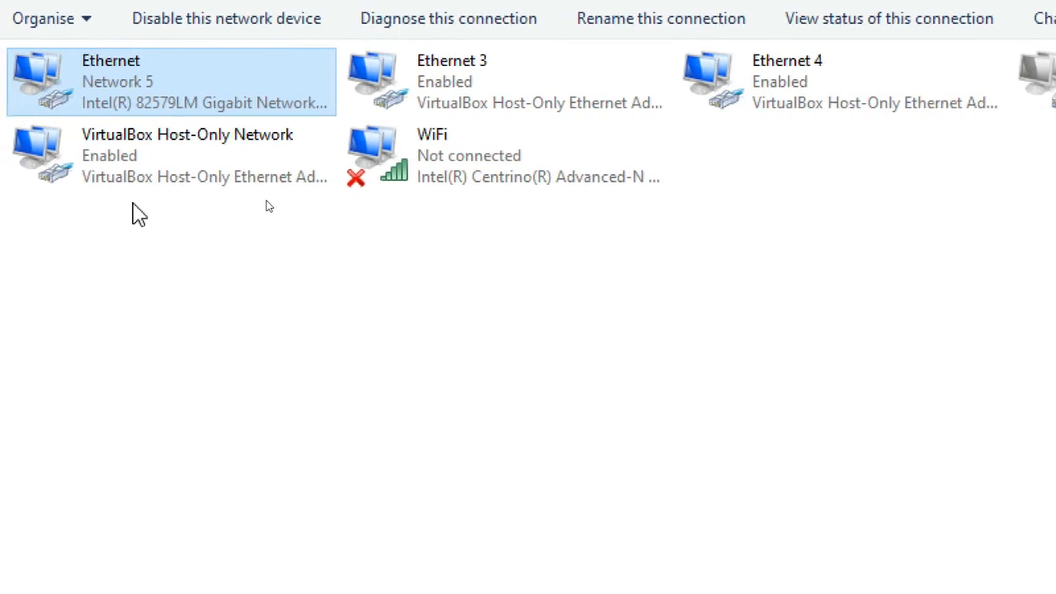
- Point out the VirtualBox host-only adapters among the network connections: VirtualBox Host-Only Network, Ethernet 3 and Ethernet 4
left_click(476, 281)
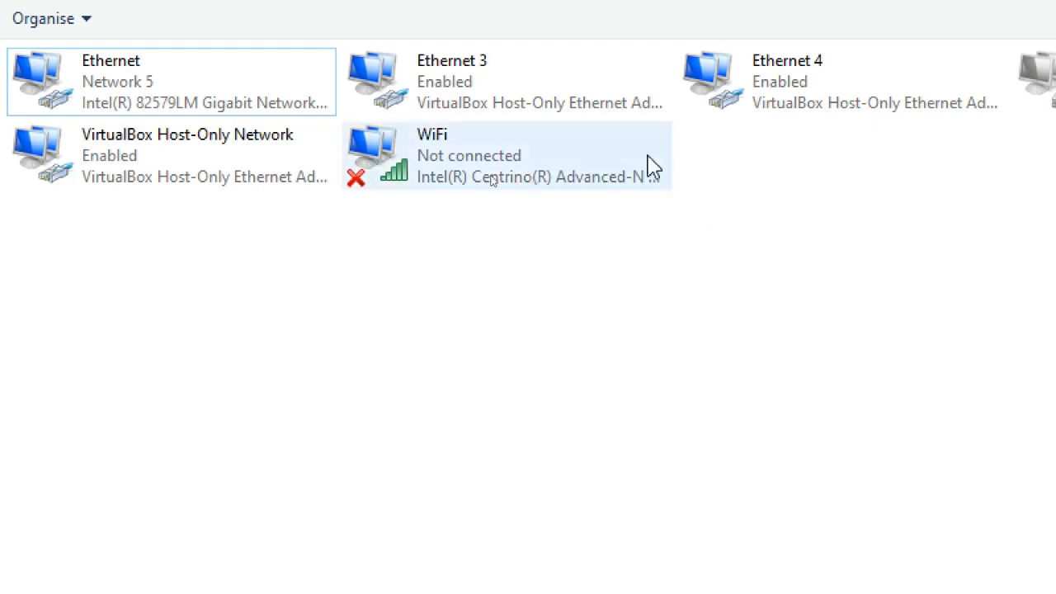
left_click(136, 158)
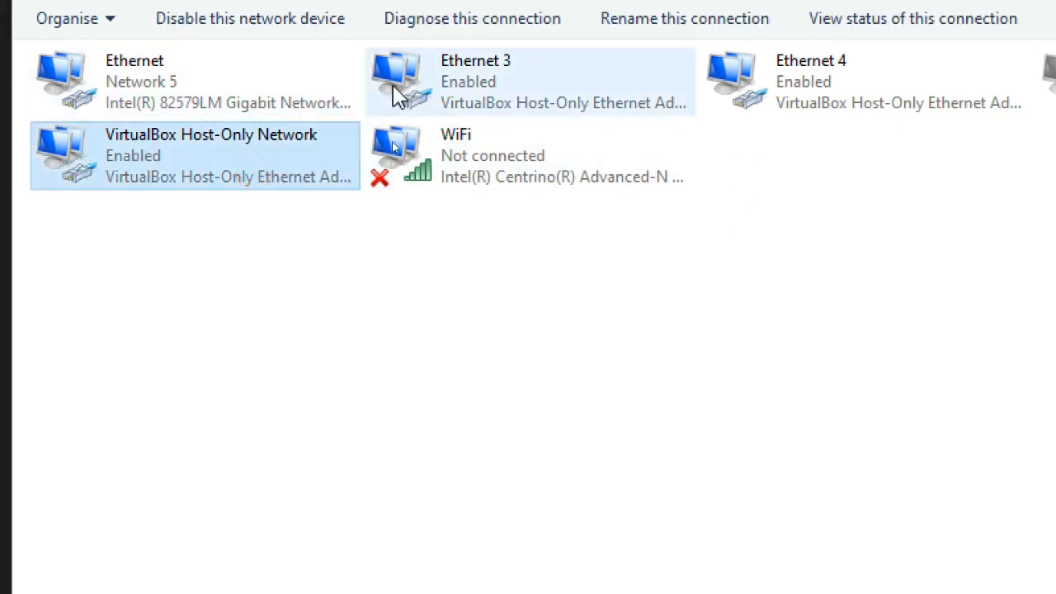
left_click(422, 87)
left_click(846, 85)
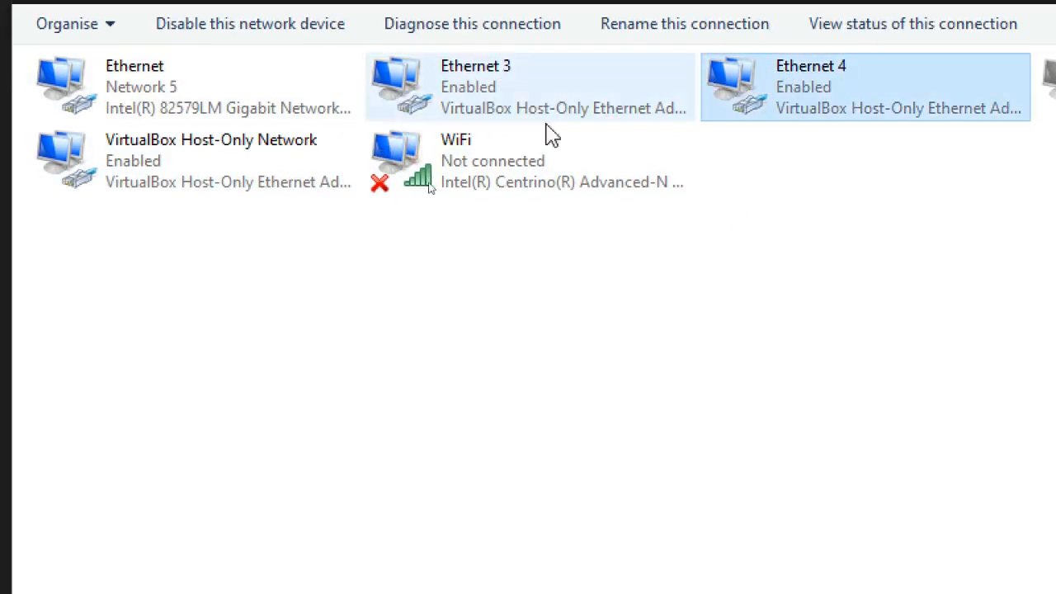
left_click(549, 289)
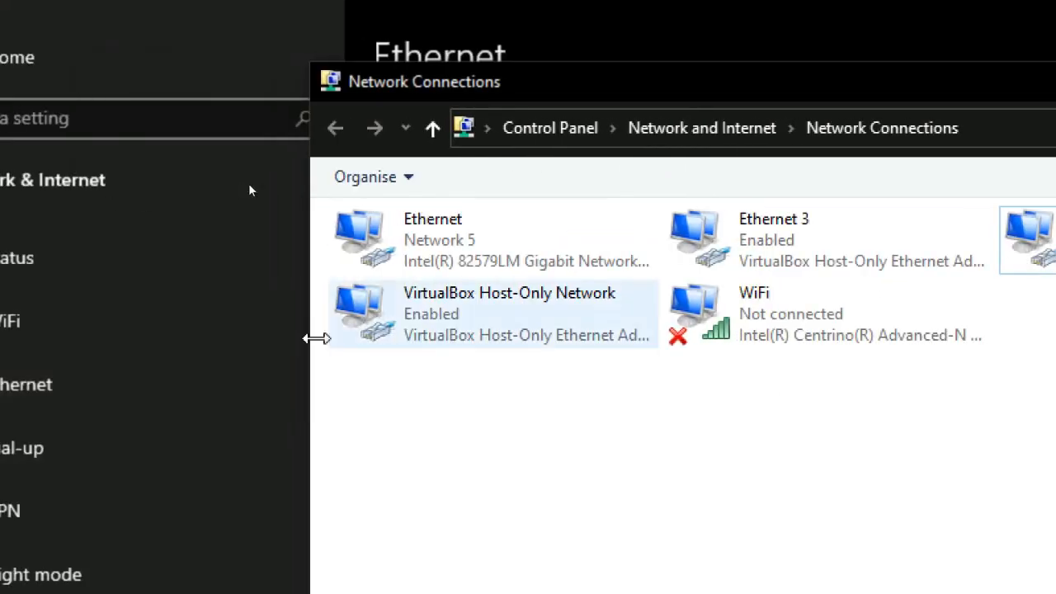
left_click(556, 277)
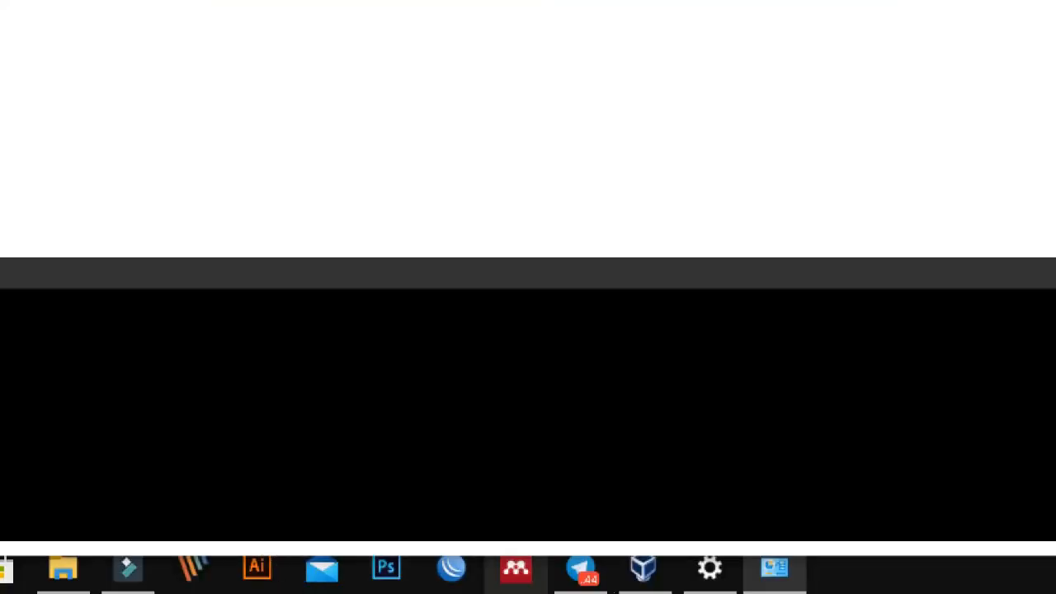
- Switch to VirtualBox and start the ProxmoxVE machine, accepting Host Drive 'D:' as the start-up disk
left_click(642, 567)
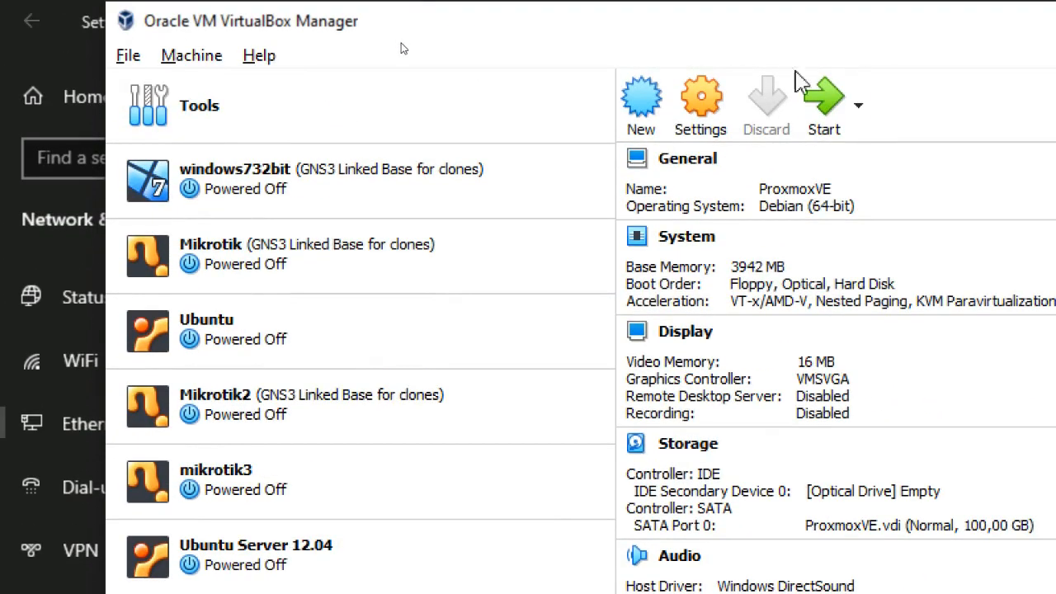
left_click(817, 108)
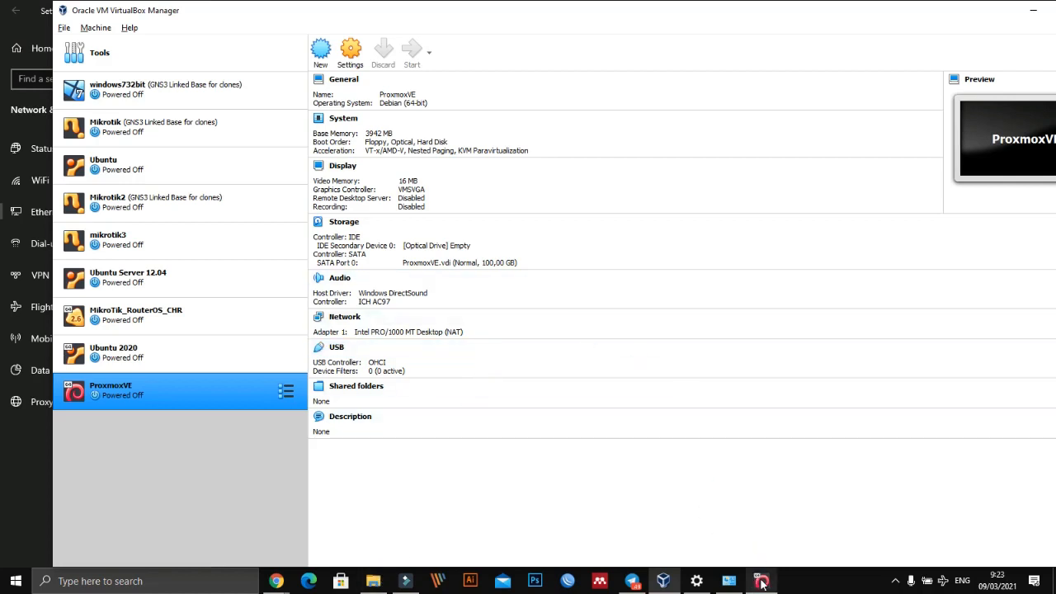
mouse_move(760, 579)
left_click(753, 538)
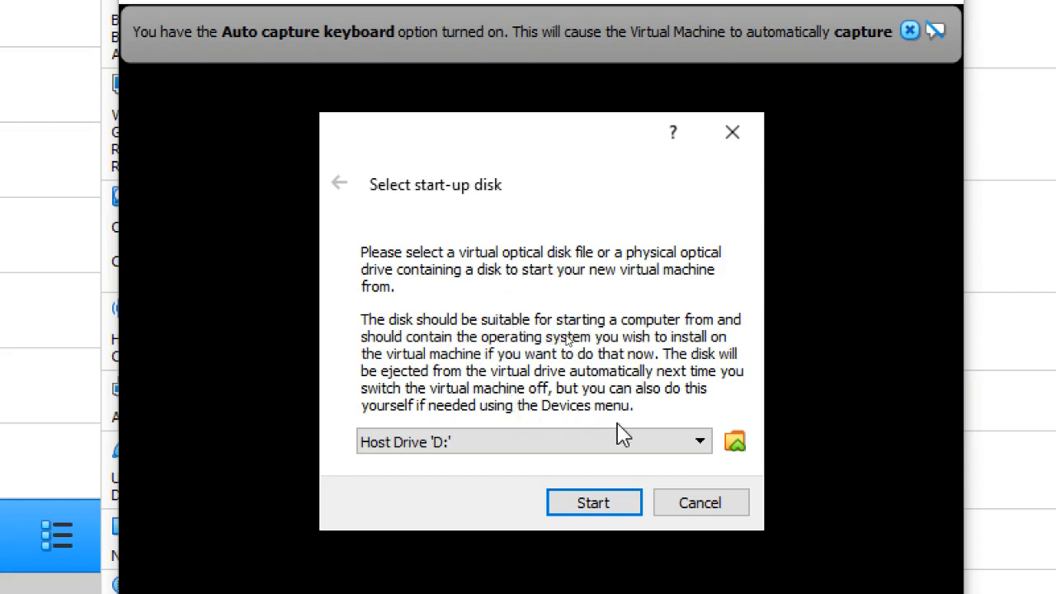
key("Return")
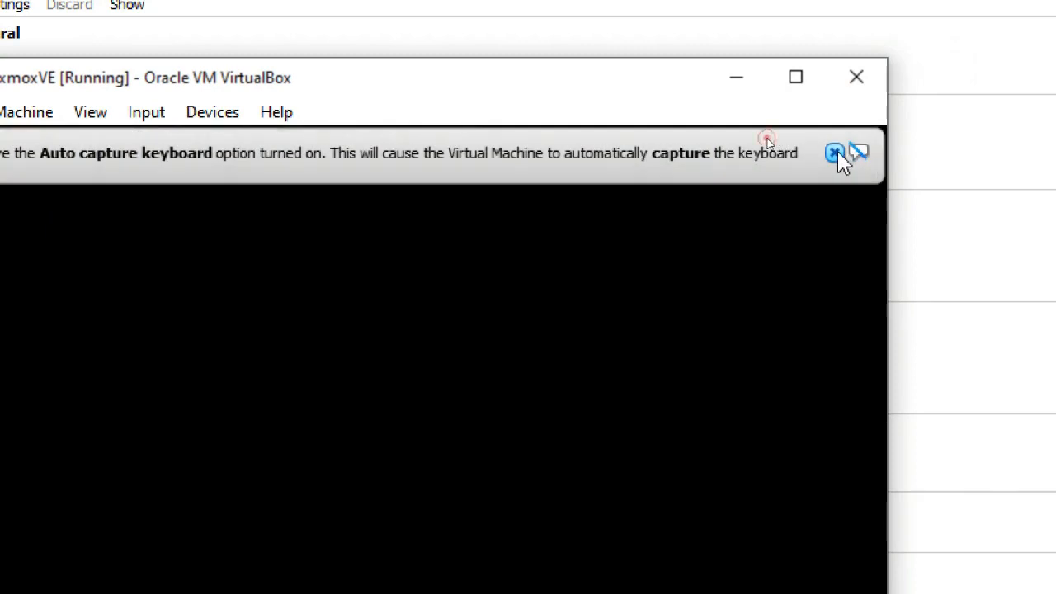
- Dismiss the keyboard capture notice in the ProxmoxVE window and power off the machine
left_click(834, 152)
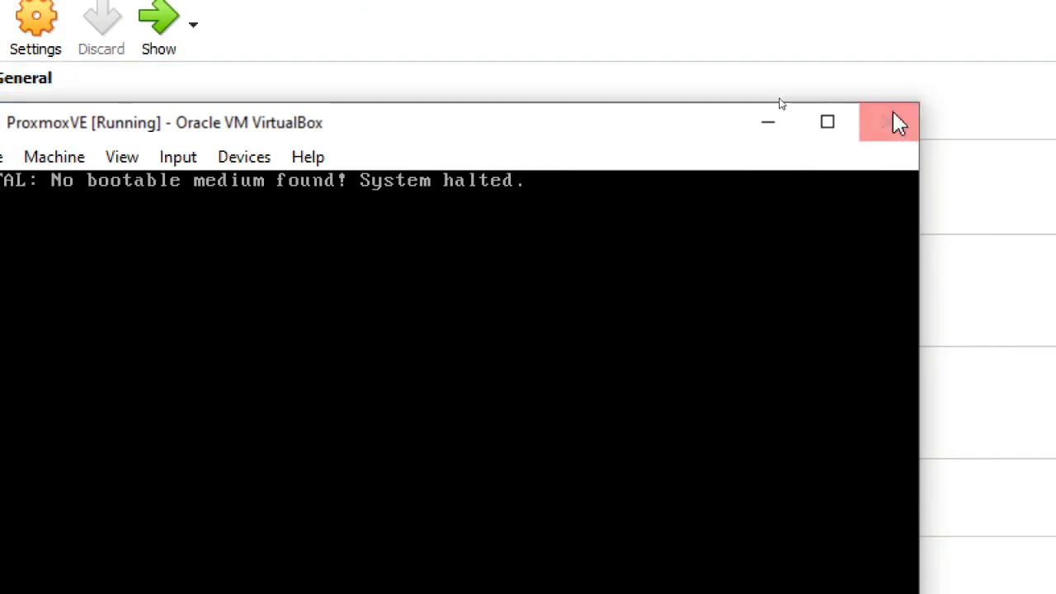
left_click(889, 128)
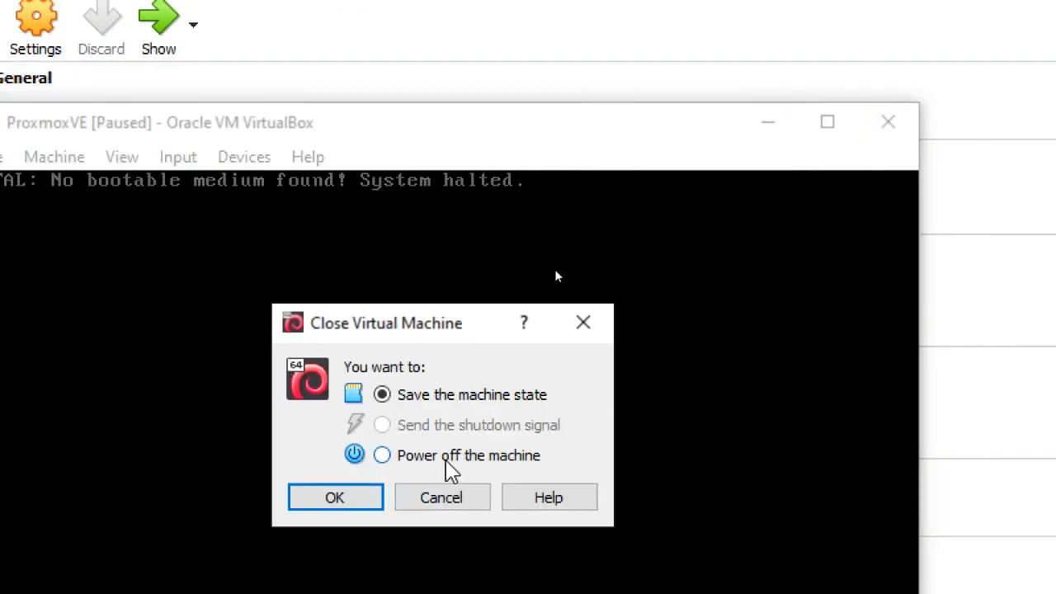
left_click(444, 458)
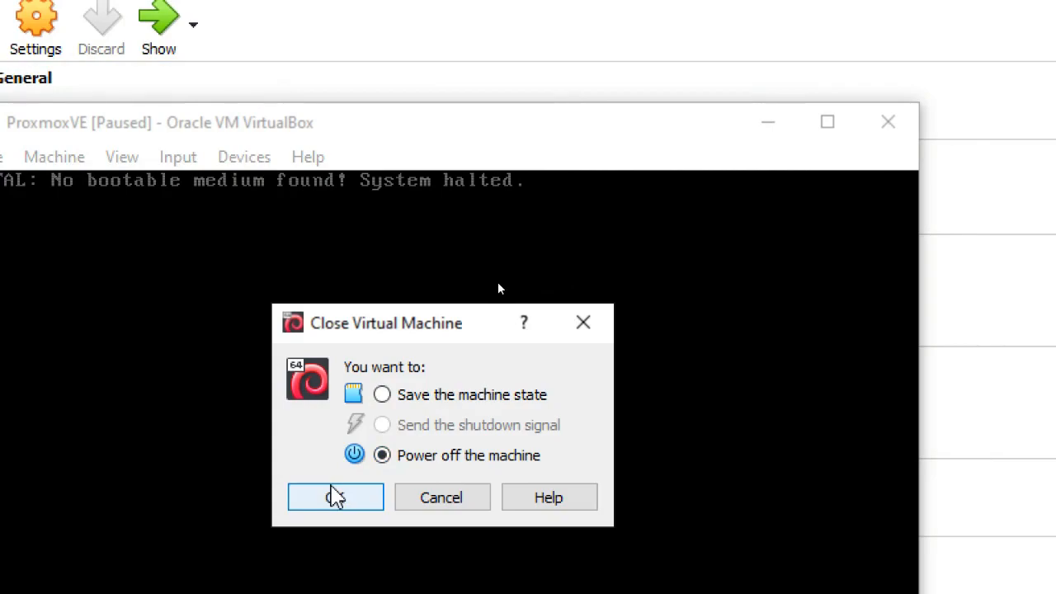
left_click(334, 496)
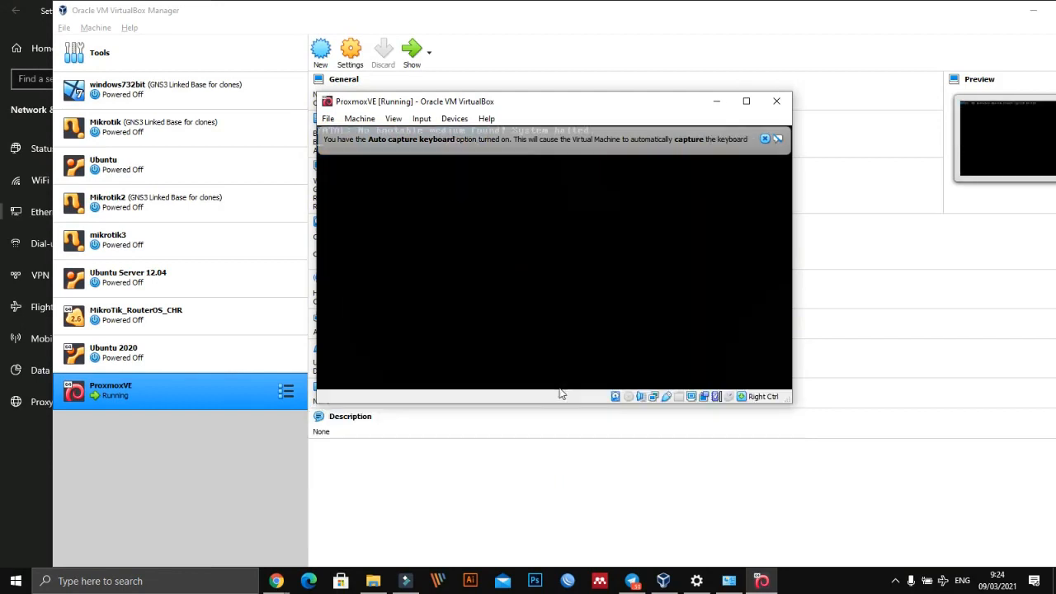
- Close the keyboard notice in the restarted ProxmoxVE machine and power it off again
left_click(765, 139)
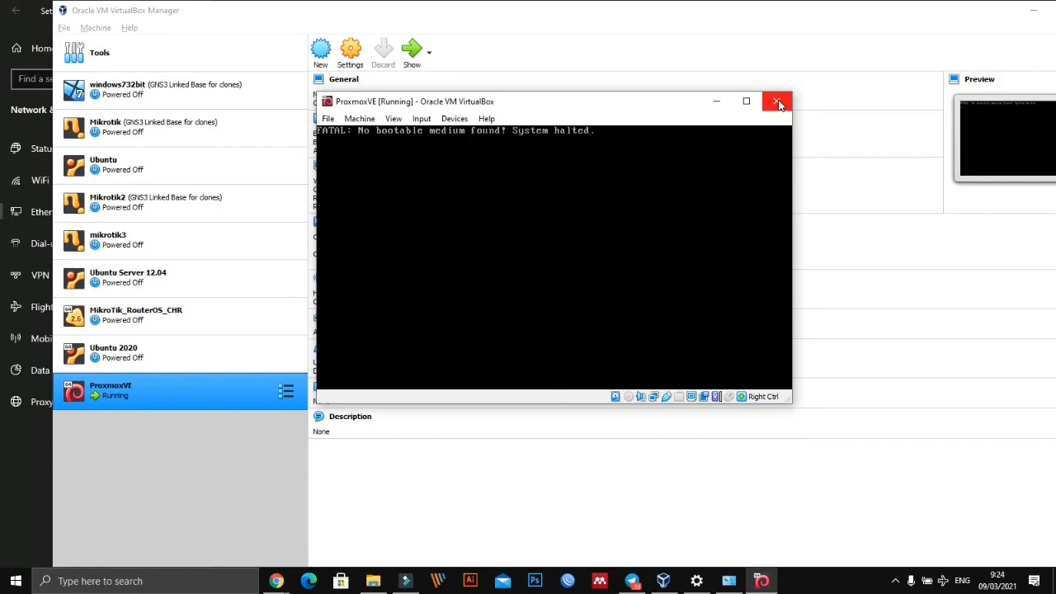
left_click(777, 102)
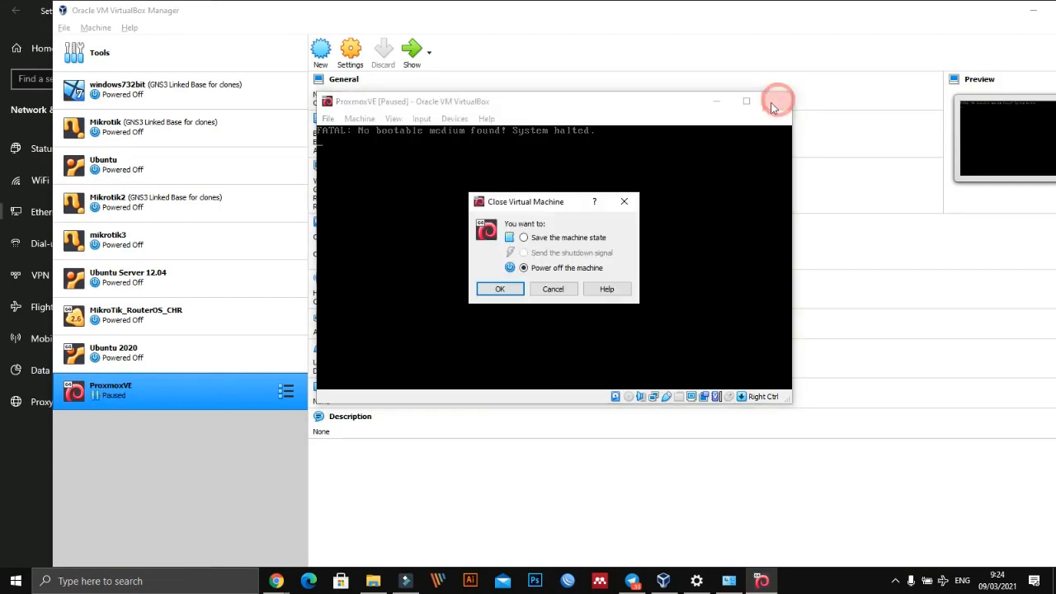
left_click(500, 289)
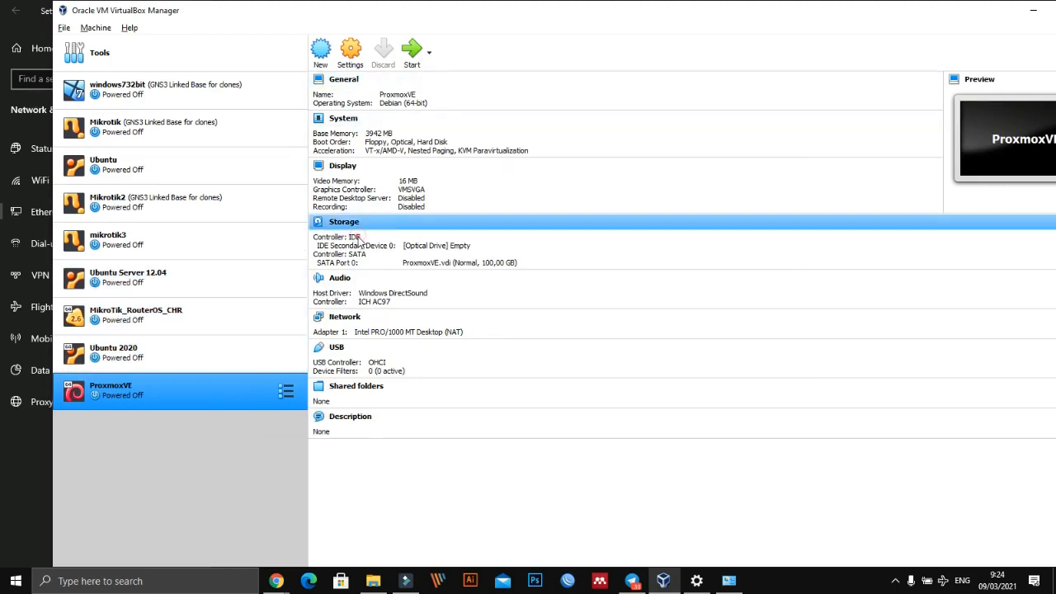
- Open ProxmoxVE's storage settings and examine the IDE controller types, the ProxmoxVE.vdi disk and the empty optical drive
left_click(346, 224)
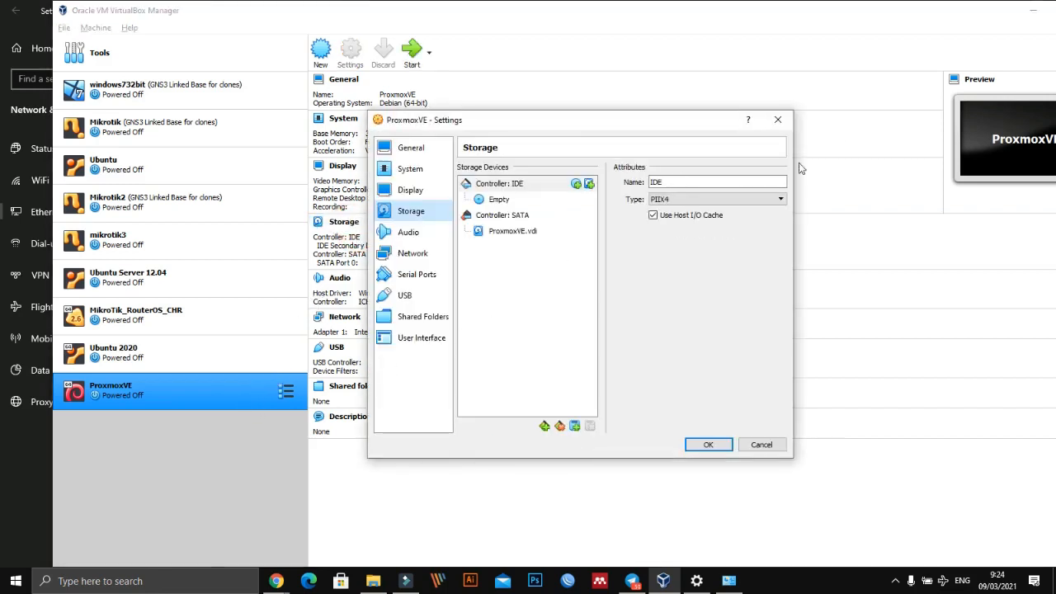
left_click(777, 119)
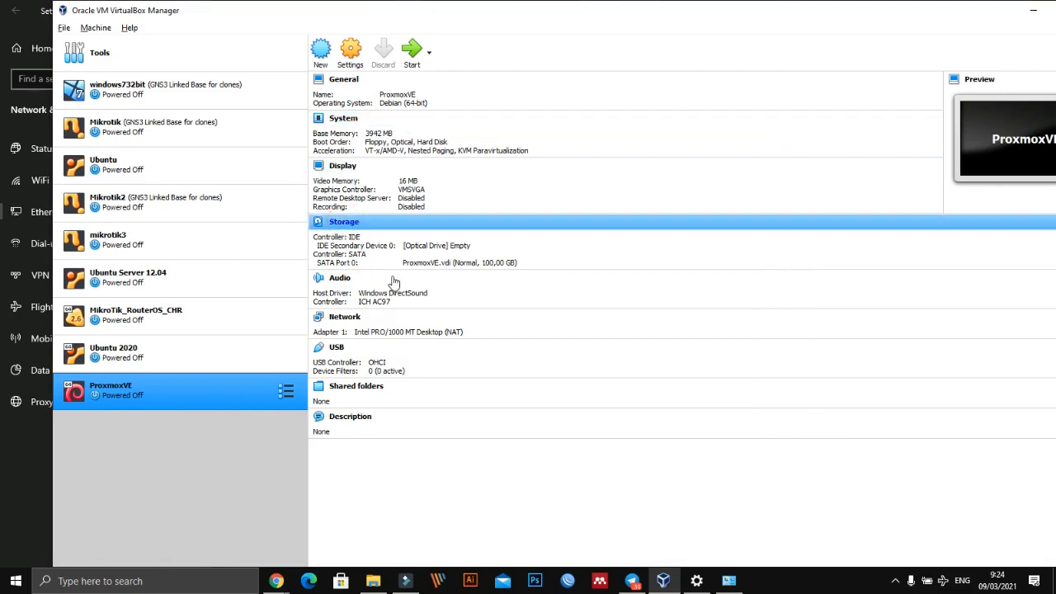
left_click(645, 223)
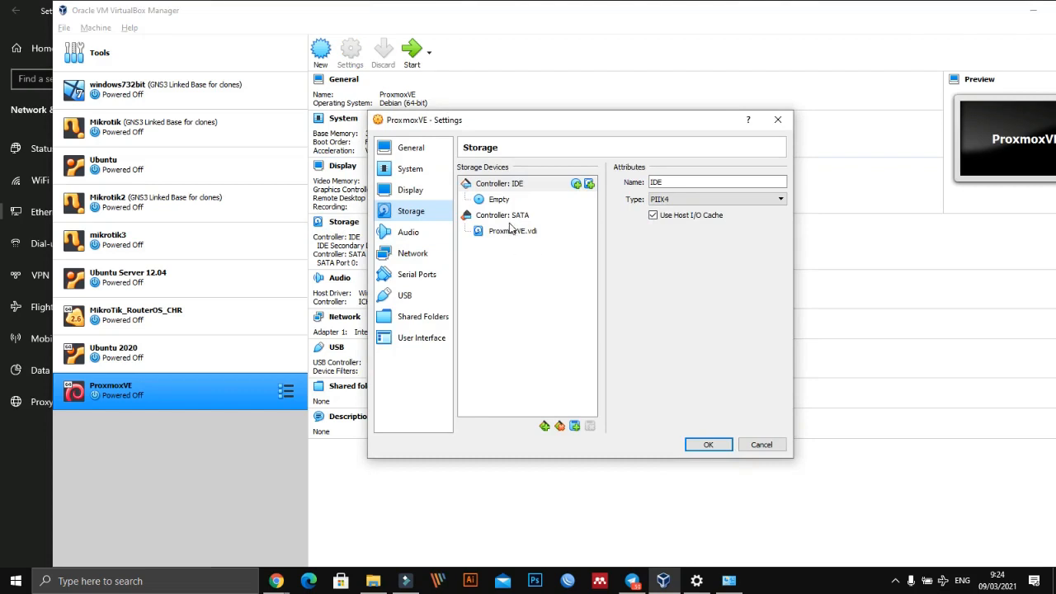
left_click(690, 200)
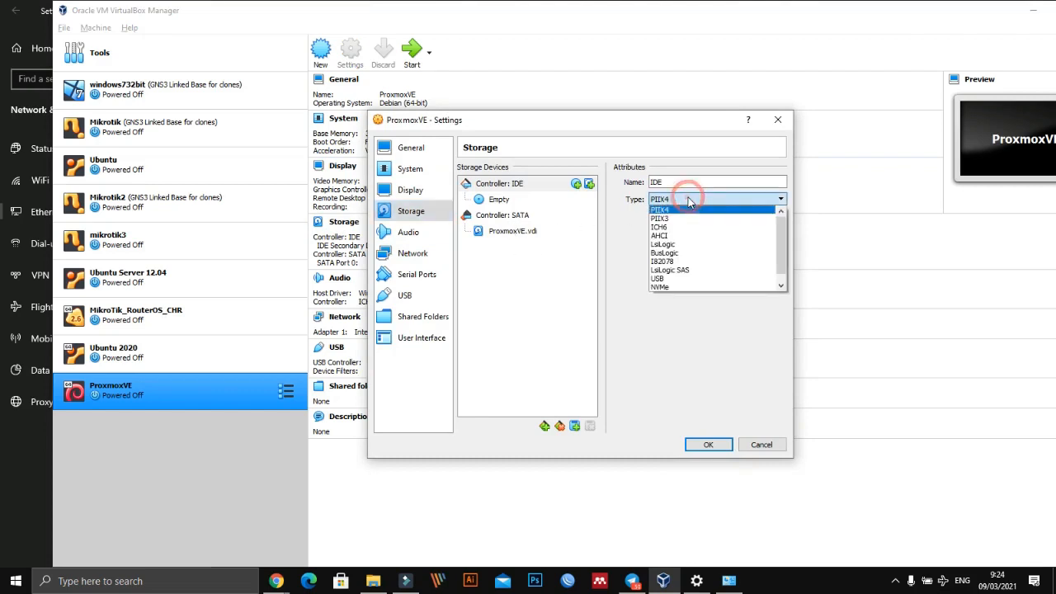
left_click(686, 202)
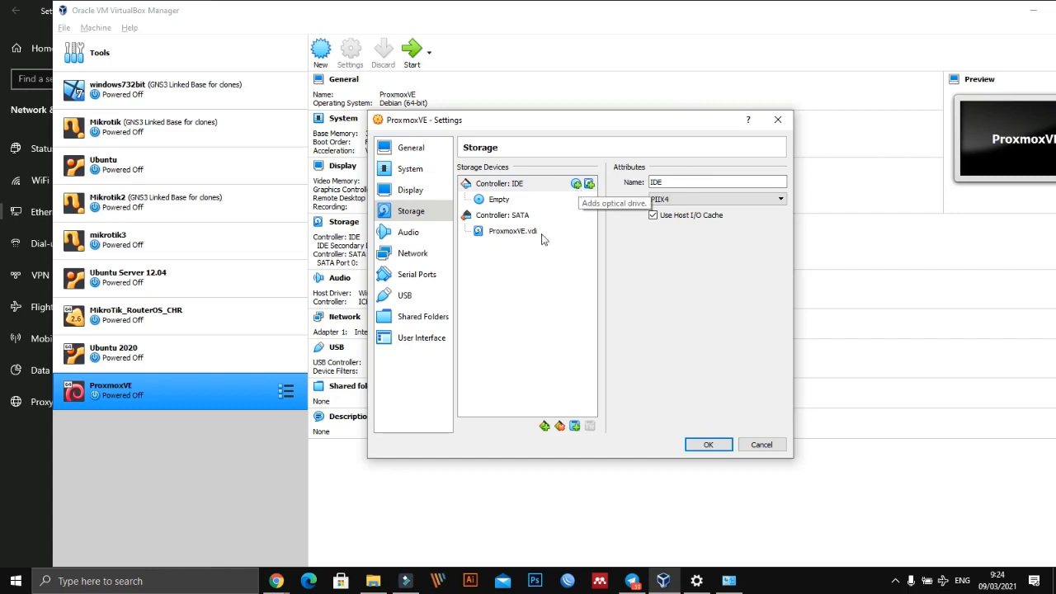
left_click(504, 236)
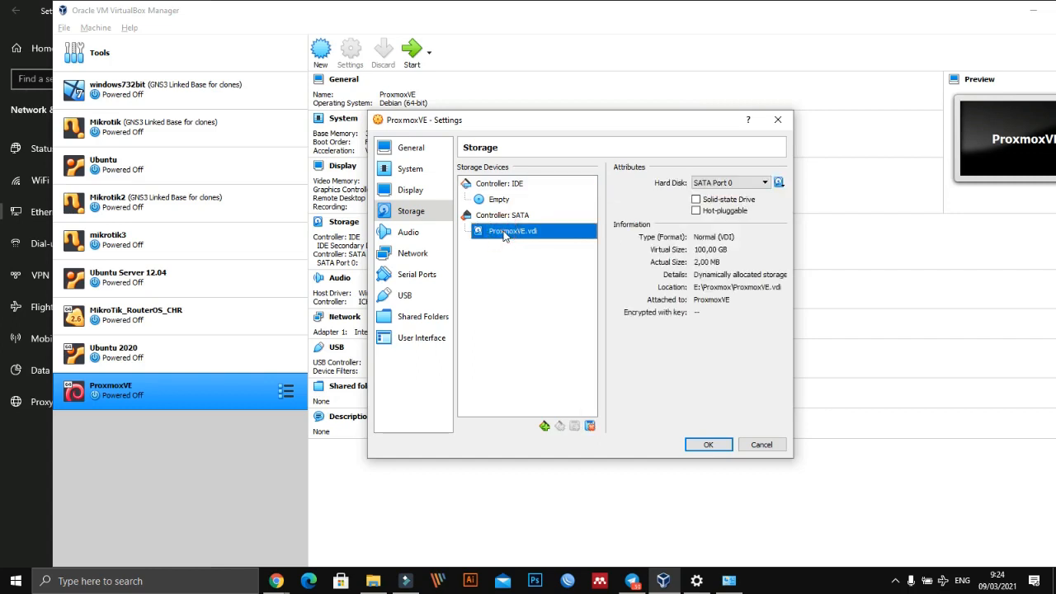
left_click(505, 200)
left_click(500, 183)
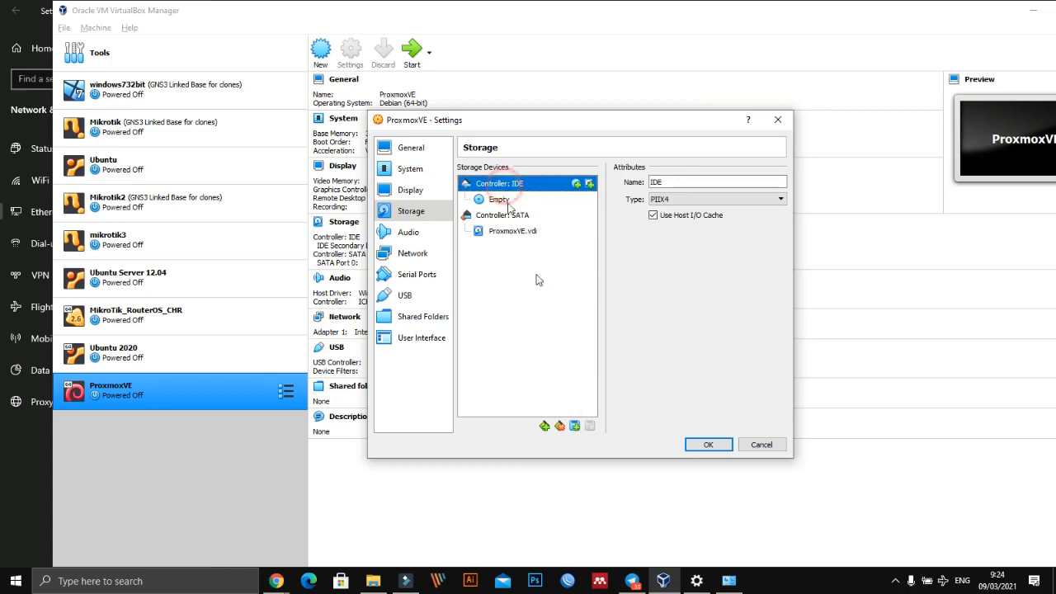
left_click(575, 185)
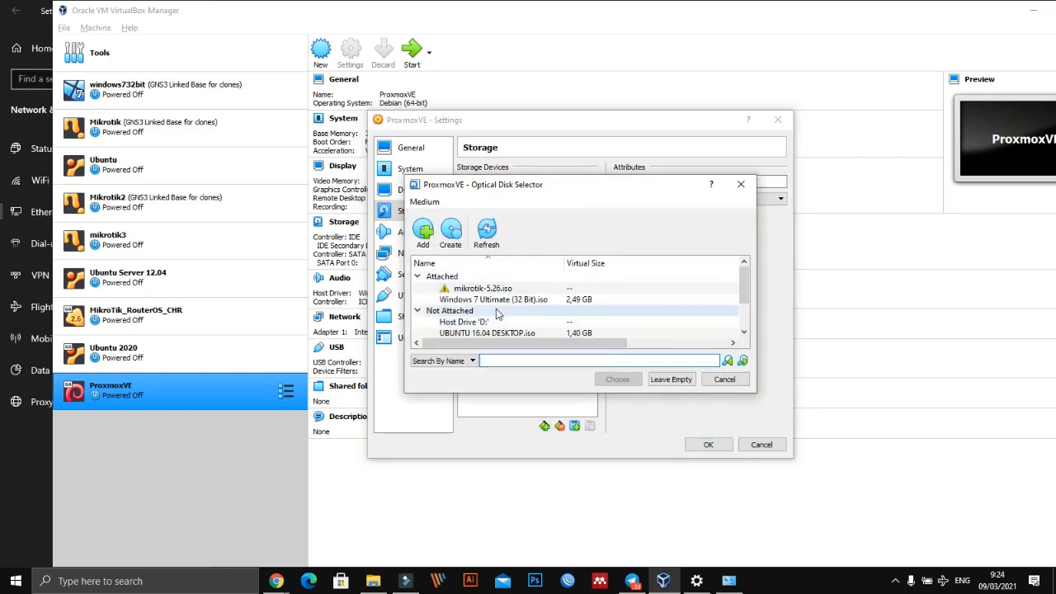
scroll(468, 318, "down", 1)
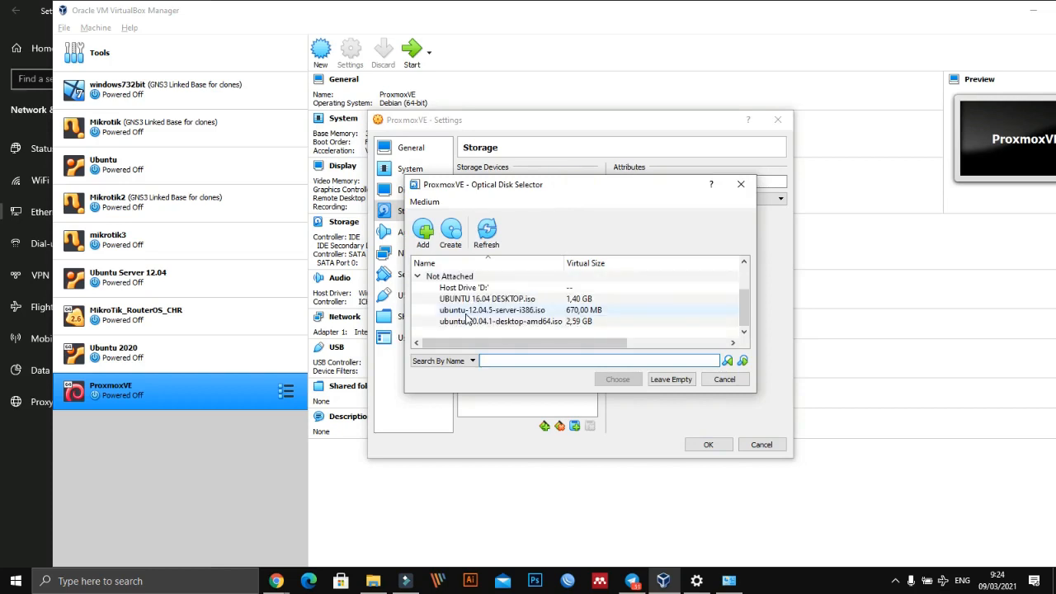
scroll(530, 329, "up", 3)
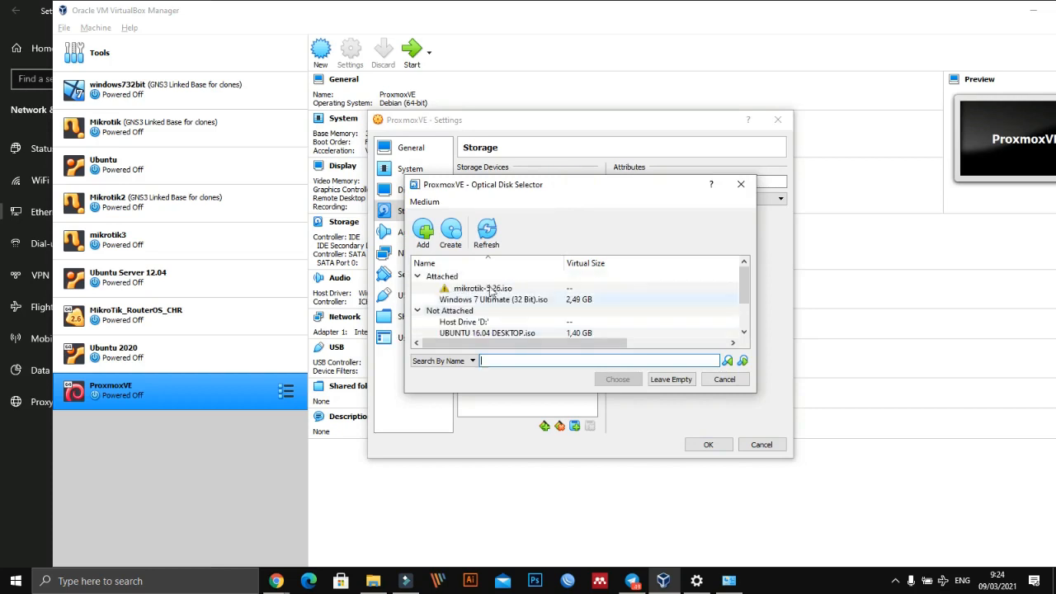
left_click(422, 233)
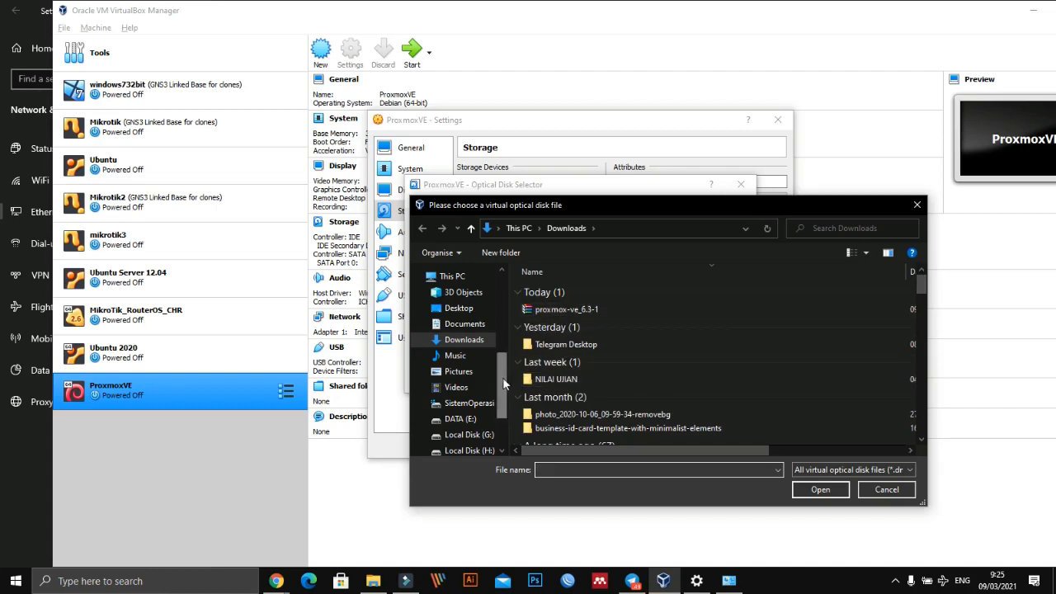
scroll(478, 371, "down", 3)
left_click(874, 489)
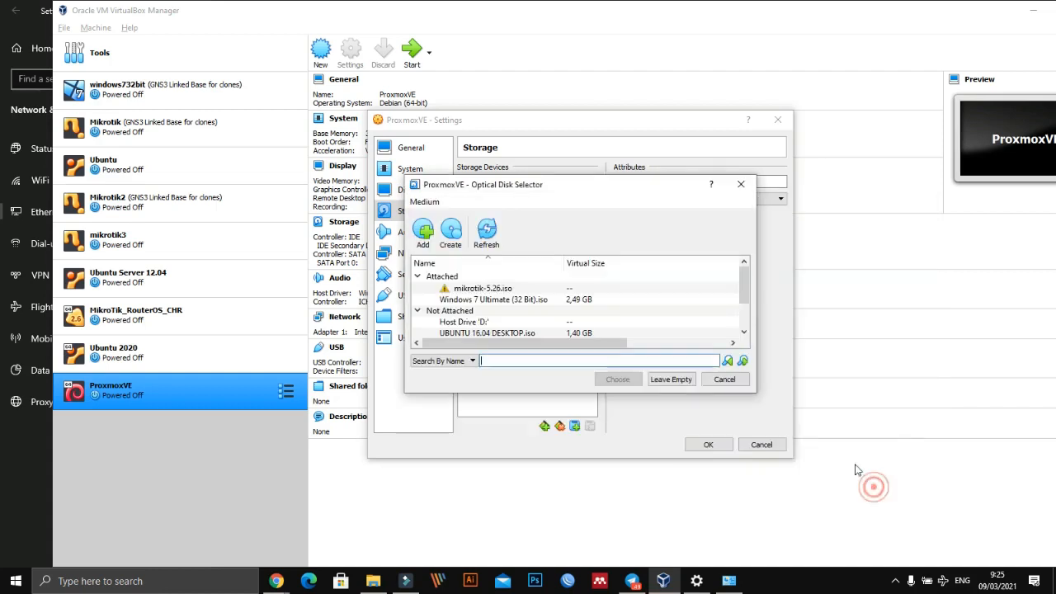
left_click(724, 379)
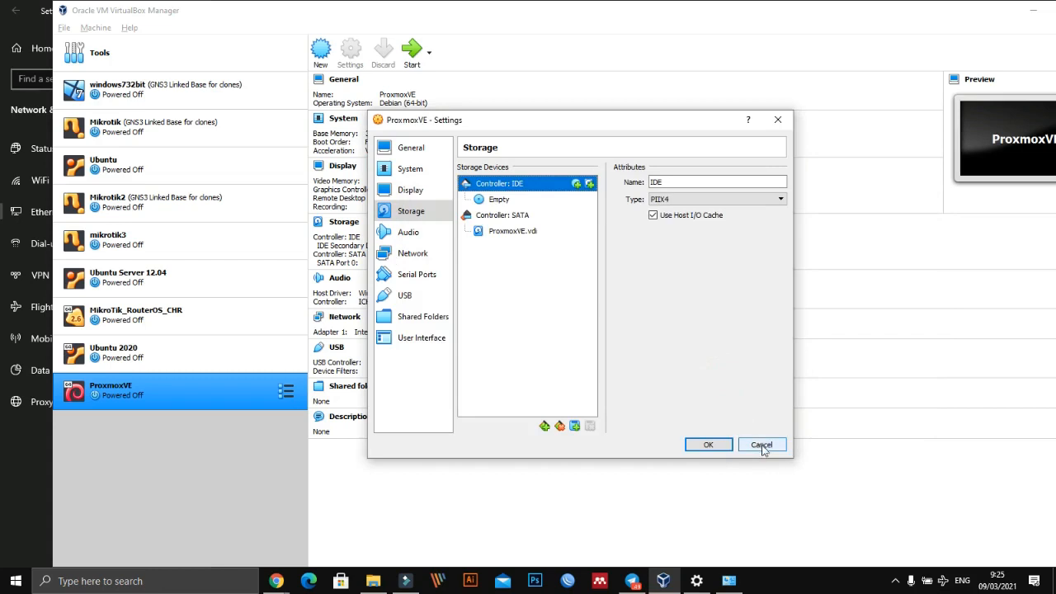
left_click(761, 444)
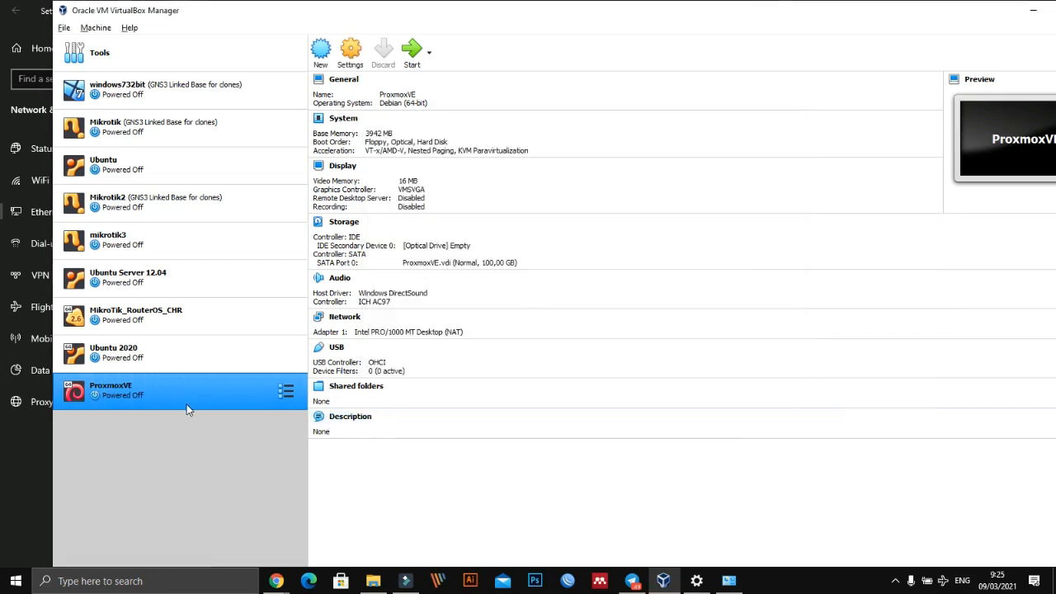
- In ProxmoxVE's storage settings, start adding an optical disk to the IDE controller and browse to E:\kuliah online 2021 Genap\Sofware praktek
left_click(510, 216)
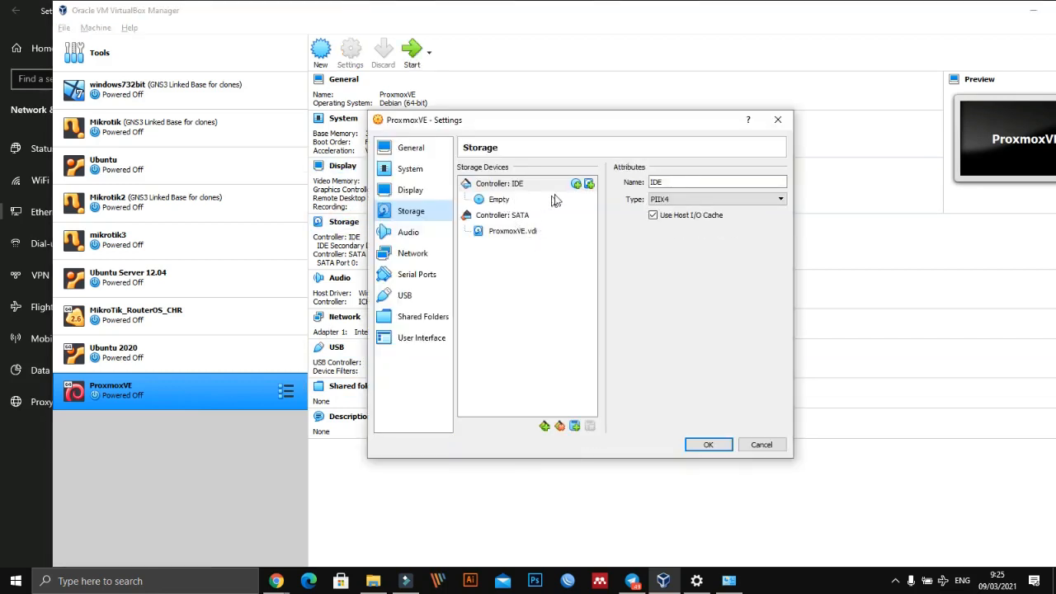
left_click(497, 185)
left_click(576, 184)
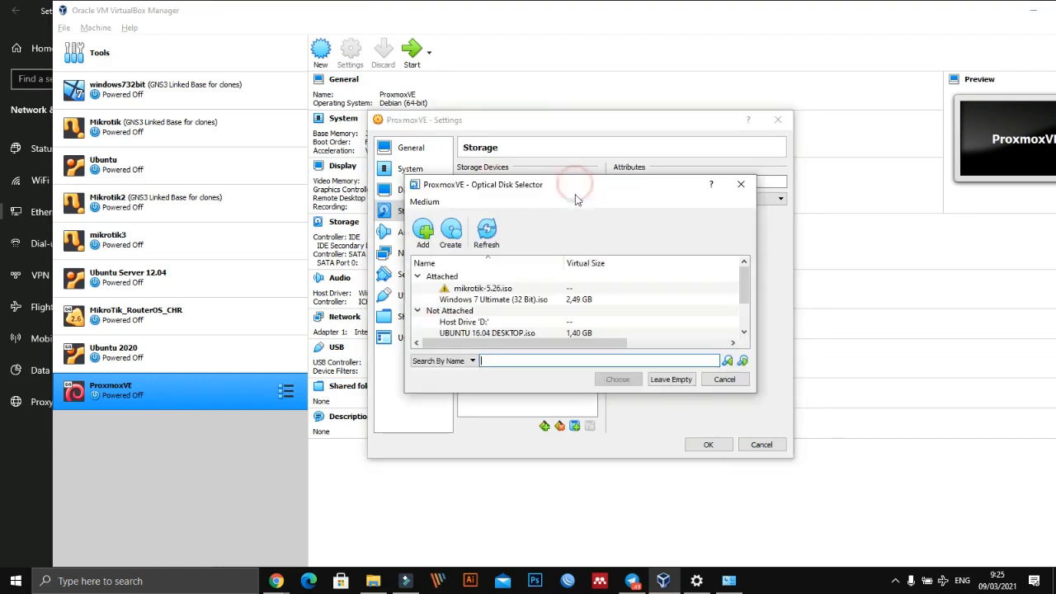
left_click(423, 231)
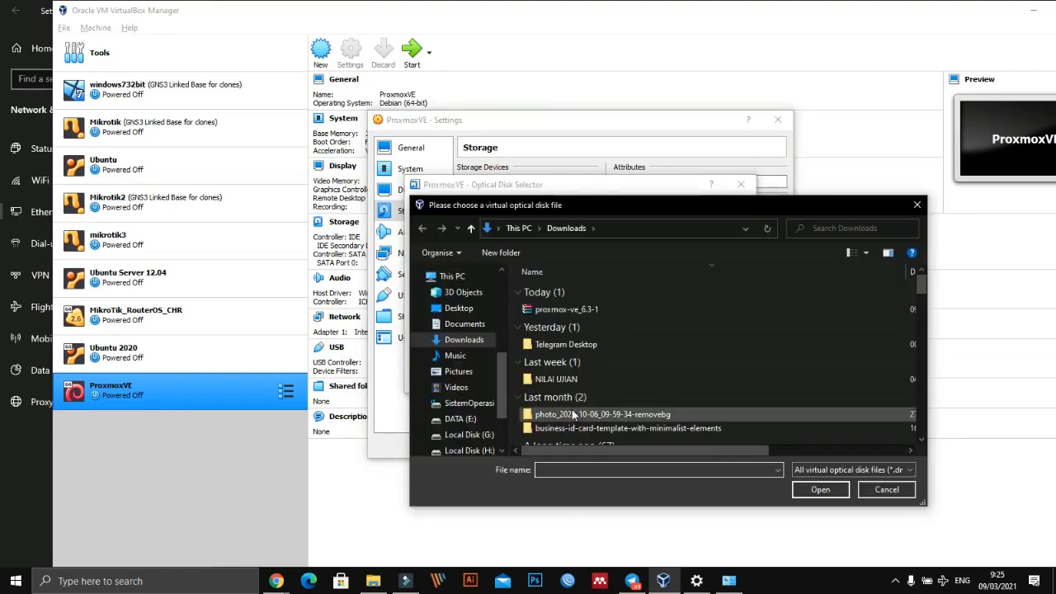
left_click_drag(499, 387, 502, 435)
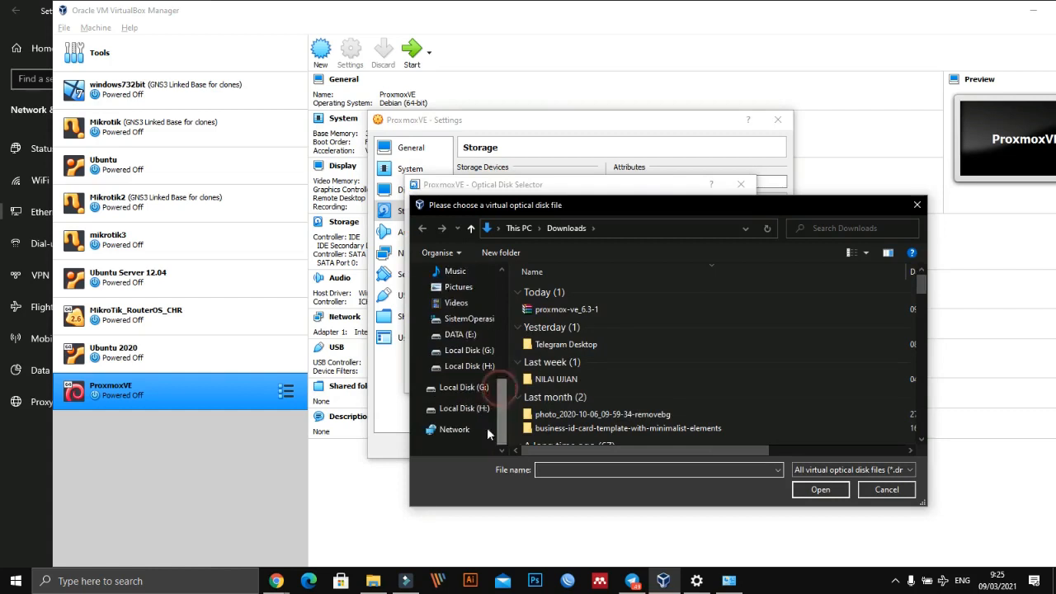
left_click(460, 331)
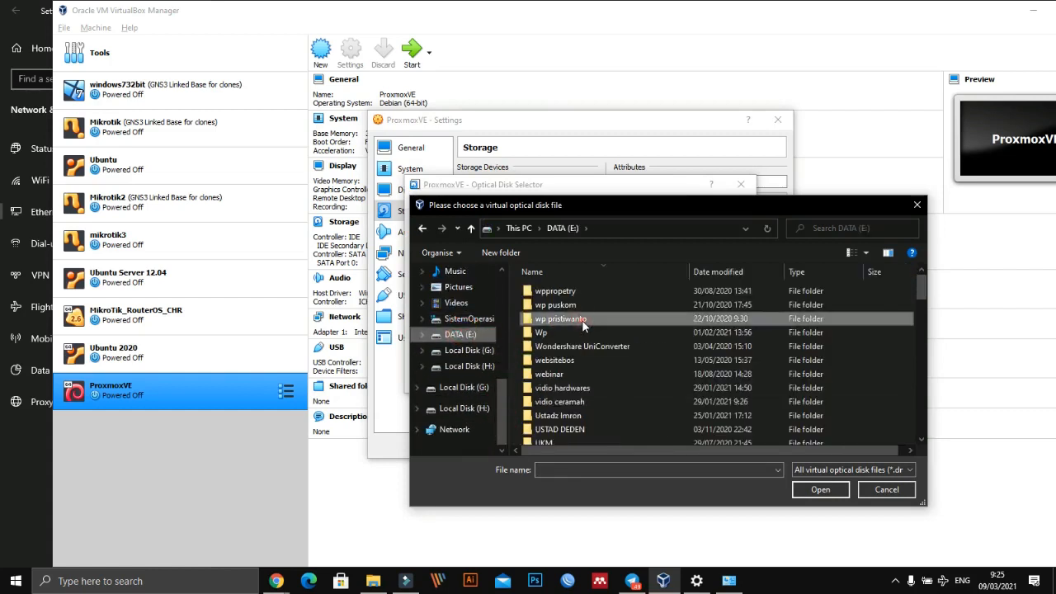
scroll(584, 368, "down", 1)
scroll(584, 368, "down", 5)
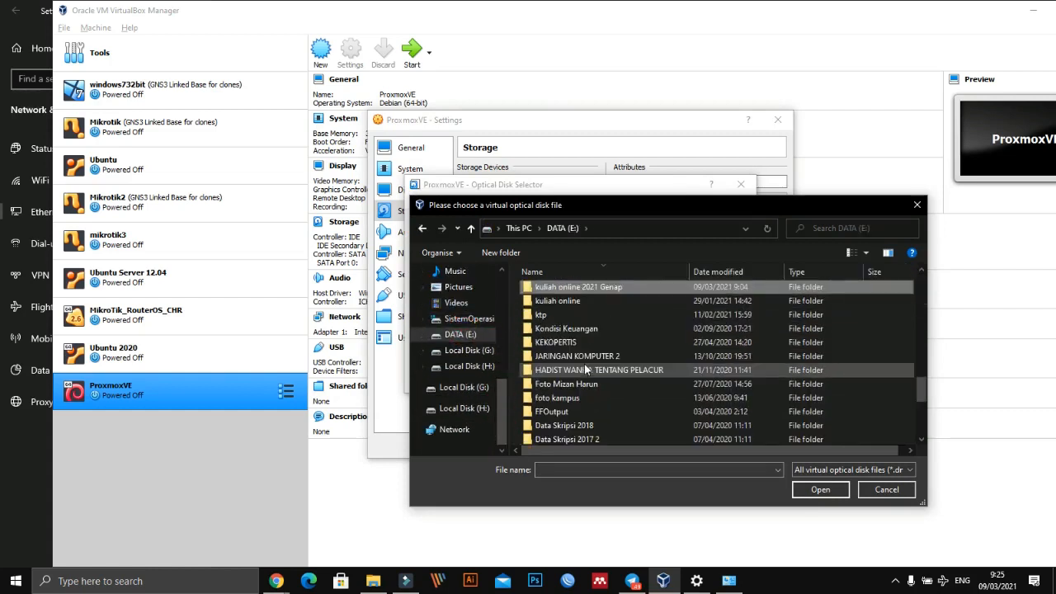
key("Return")
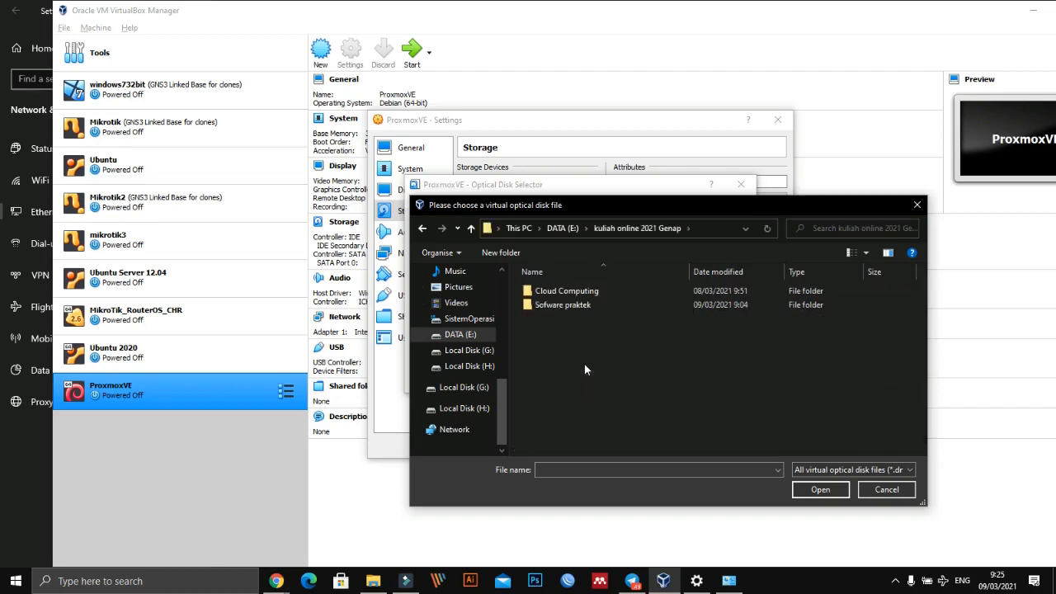
double_click(574, 303)
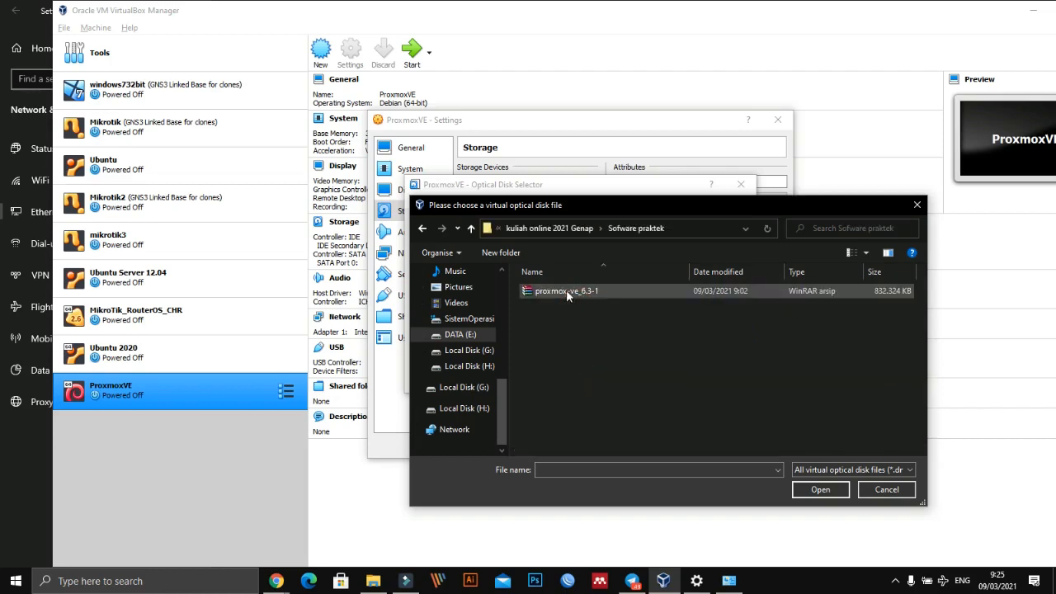
- Attach proxmox-ve_6.3-1.iso to the IDE controller and save the machine settings
left_click(566, 291)
double_click(566, 292)
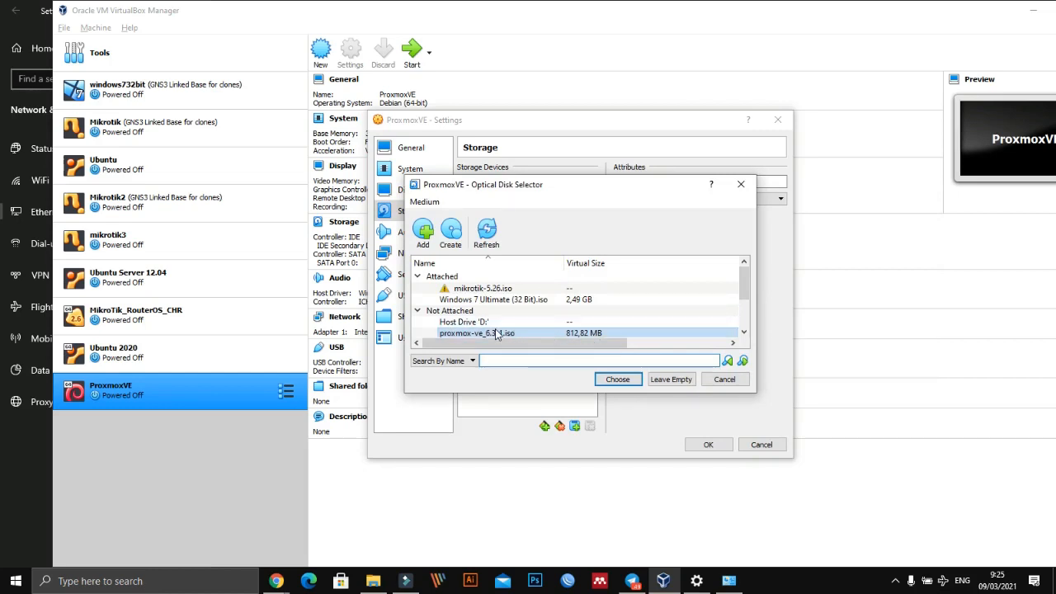
left_click(611, 381)
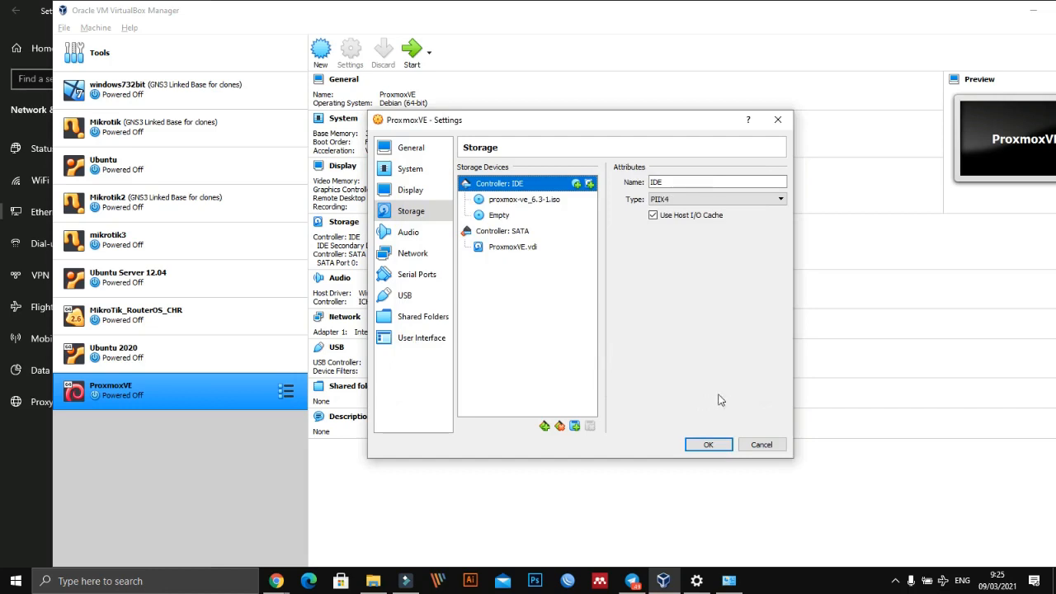
left_click(710, 444)
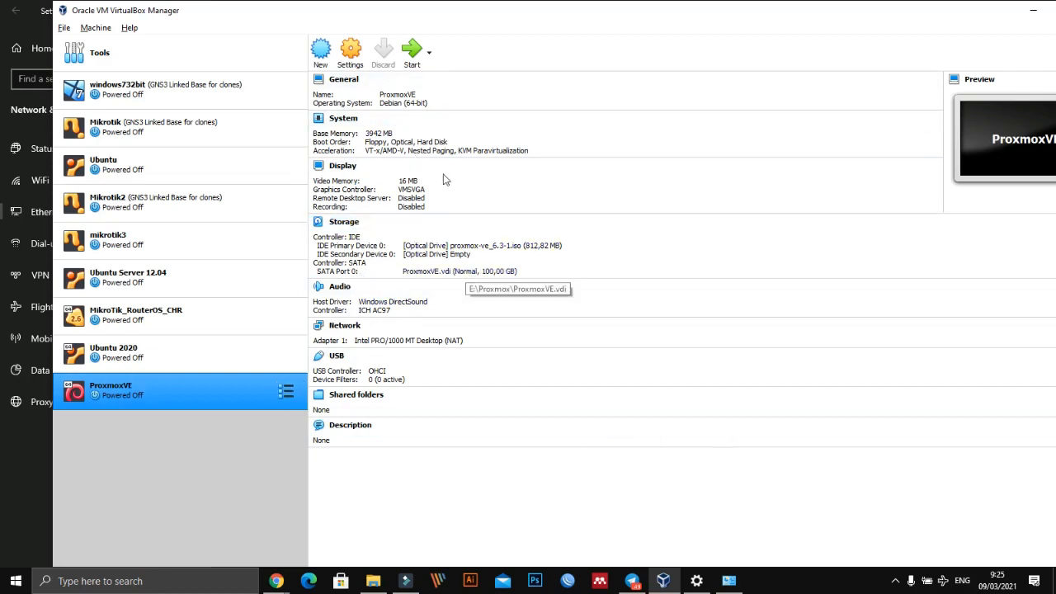
- Start the ProxmoxVE machine and dismiss the keyboard capture notice, keeping its window at normal size
left_click(420, 51)
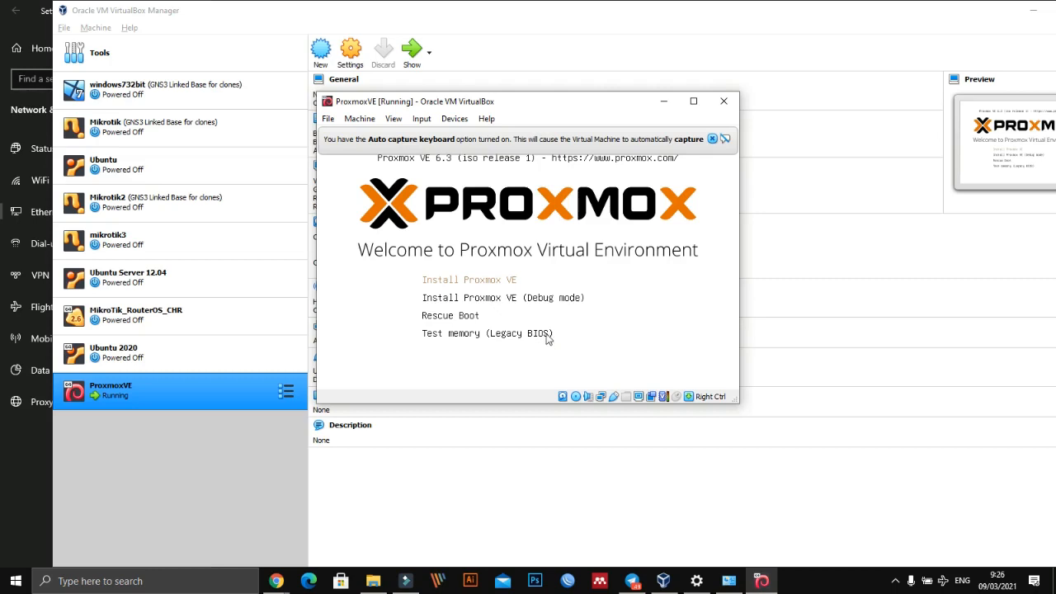
left_click(725, 140)
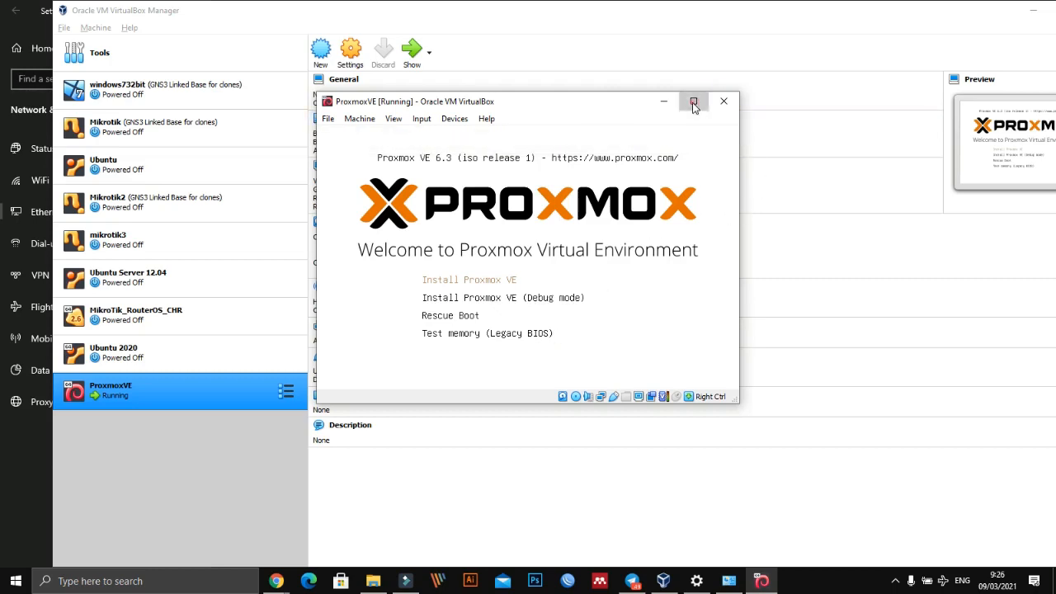
left_click(694, 102)
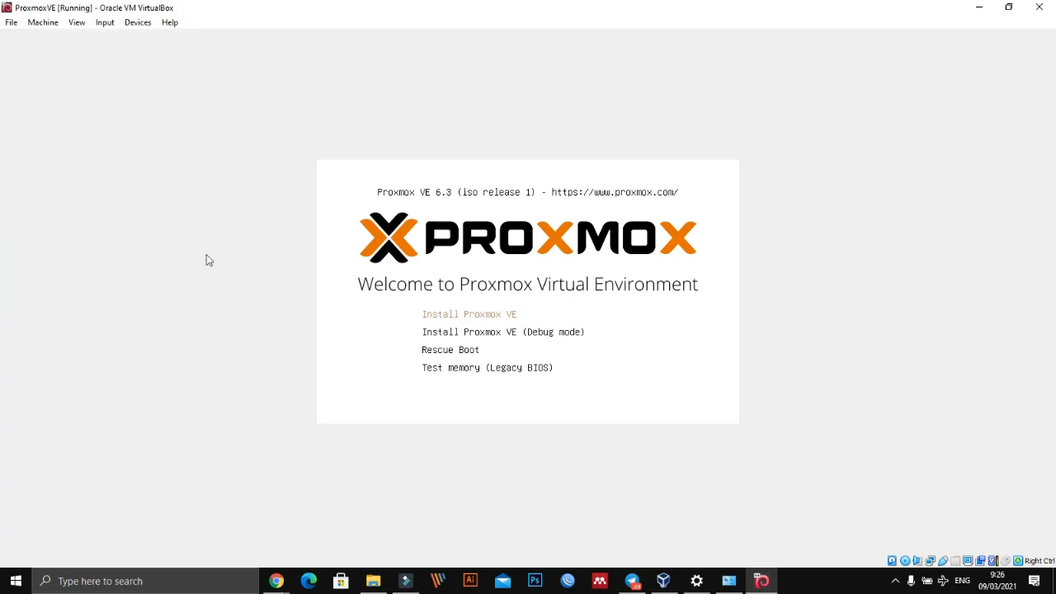
left_click(1008, 7)
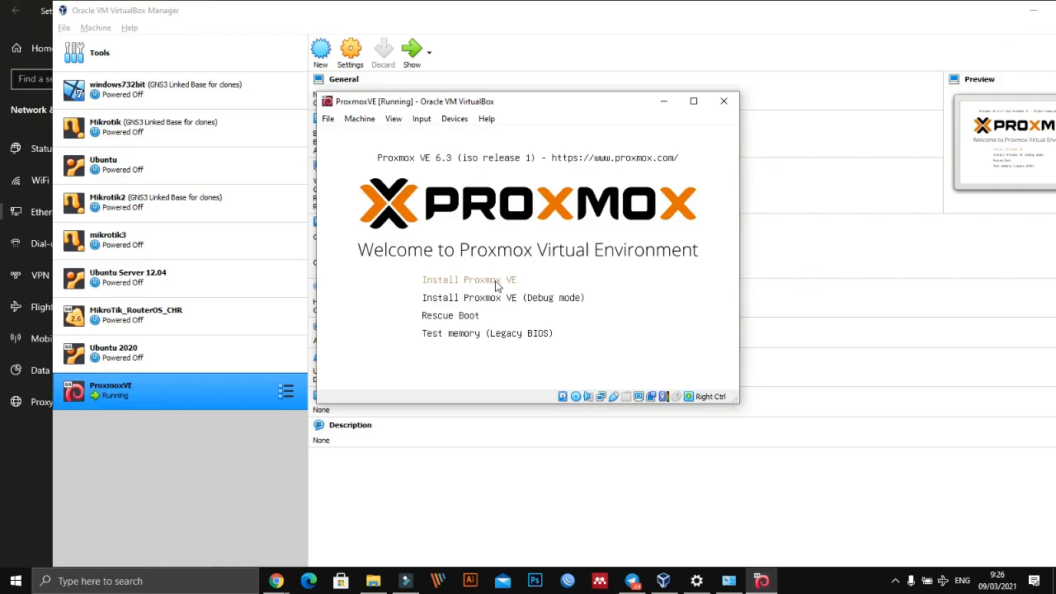
- Step through the Proxmox boot options down to Test memory (Legacy BIOS) and return to Install Proxmox VE
key("Down")
key("Down")
key("Down")
key("Up")
key("Up")
key("Up")
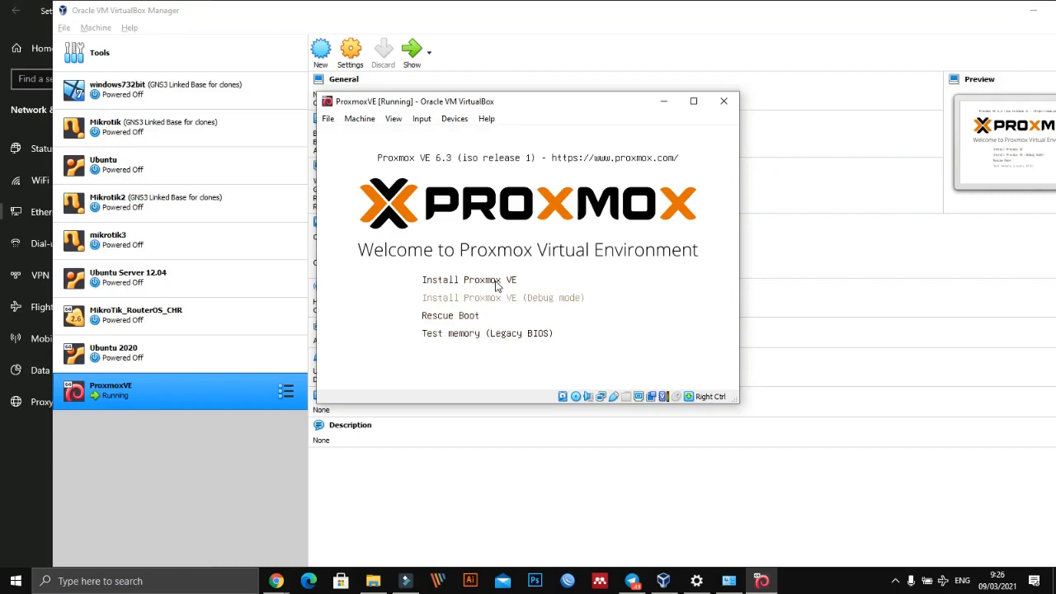
key("Down")
key("Down")
key("Down")
key("Up")
key("Up")
key("Up")
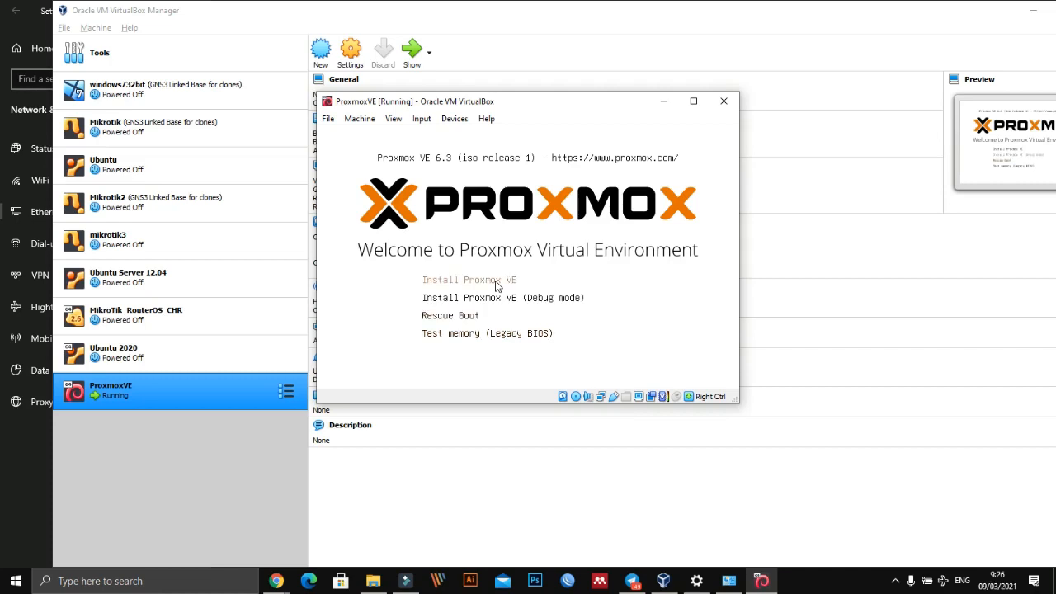
key("Down")
key("Down")
key("Down")
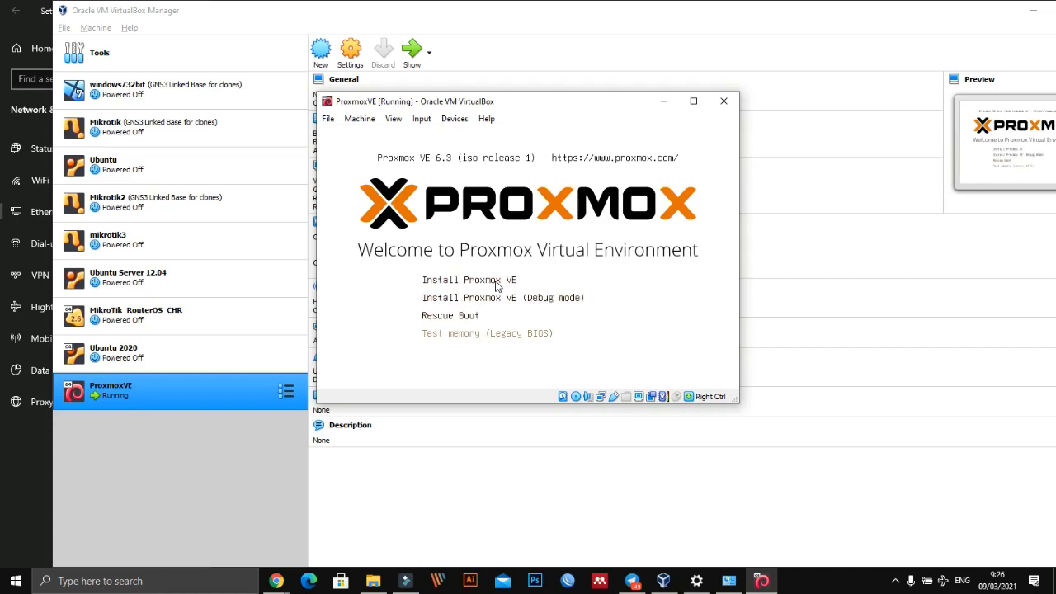
key("Up")
key("Up")
key("Up")
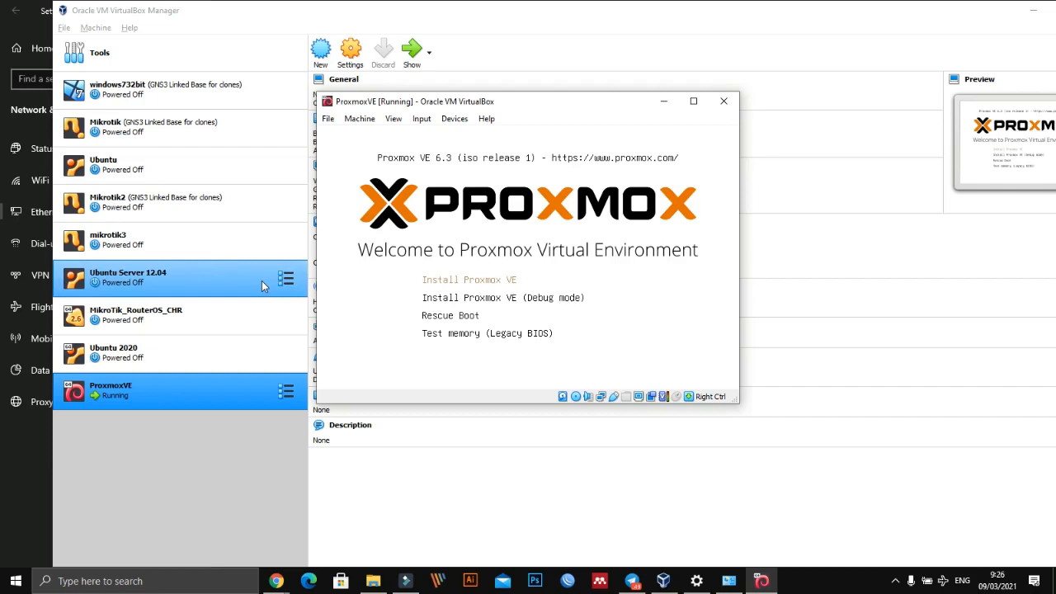
- Launch Install Proxmox VE from the boot menu and dismiss the mouse pointer integration notice
left_click(464, 283)
left_click(553, 330)
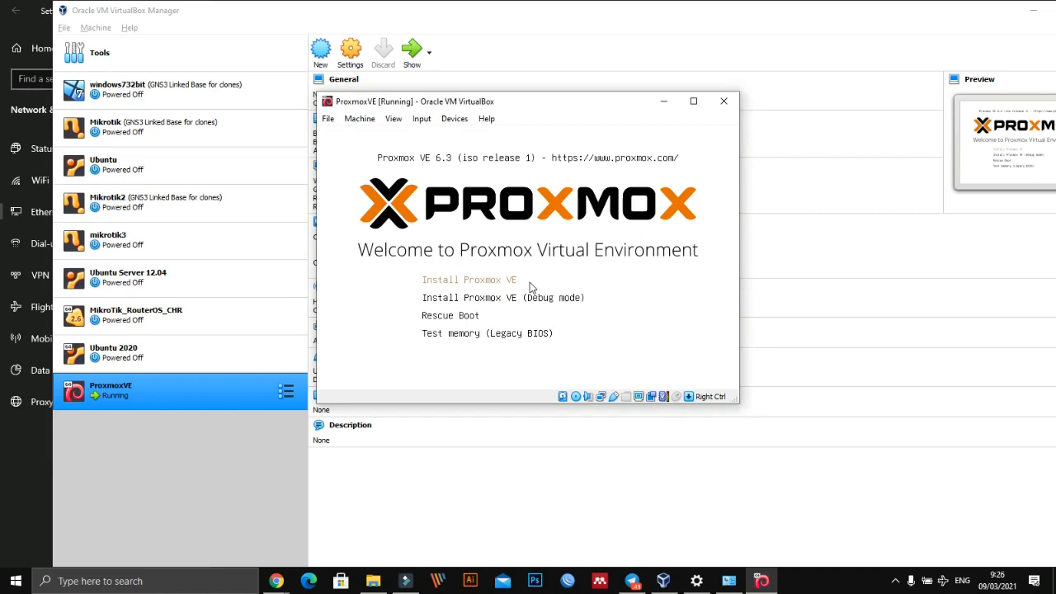
key("Return")
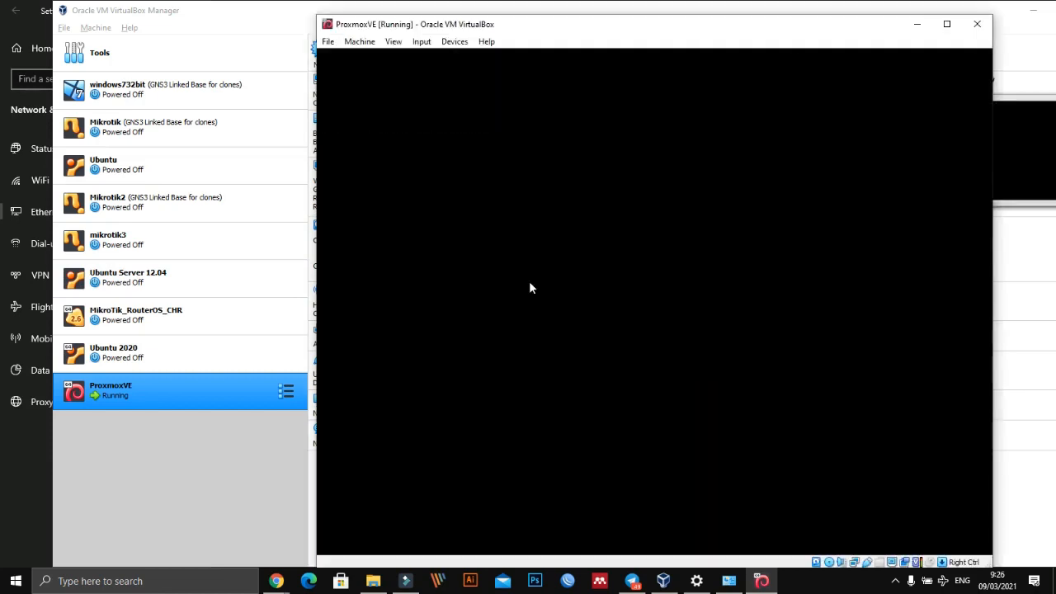
left_click_drag(641, 32, 526, 24)
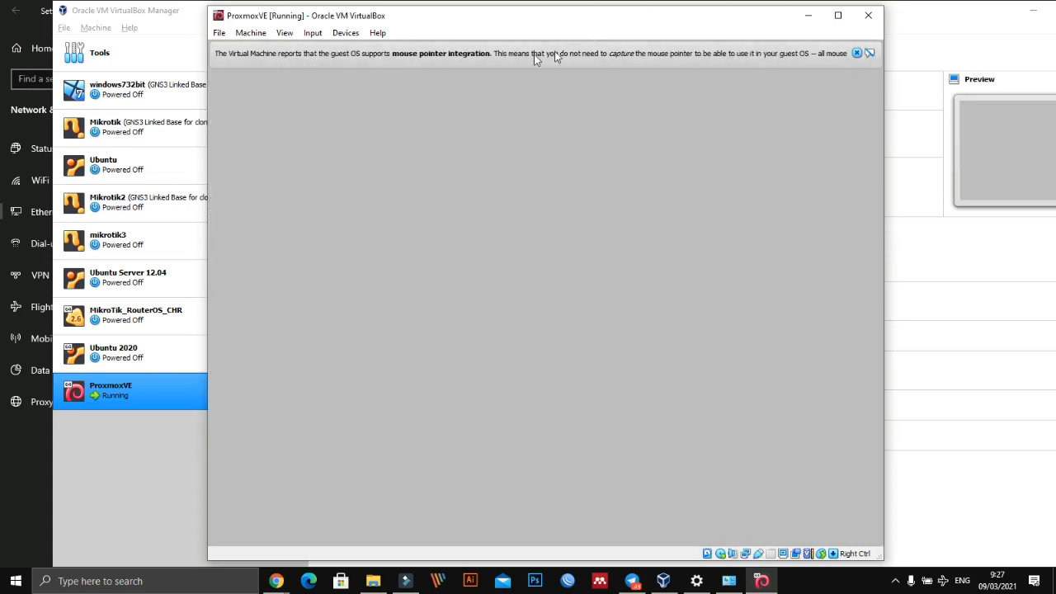
left_click(856, 52)
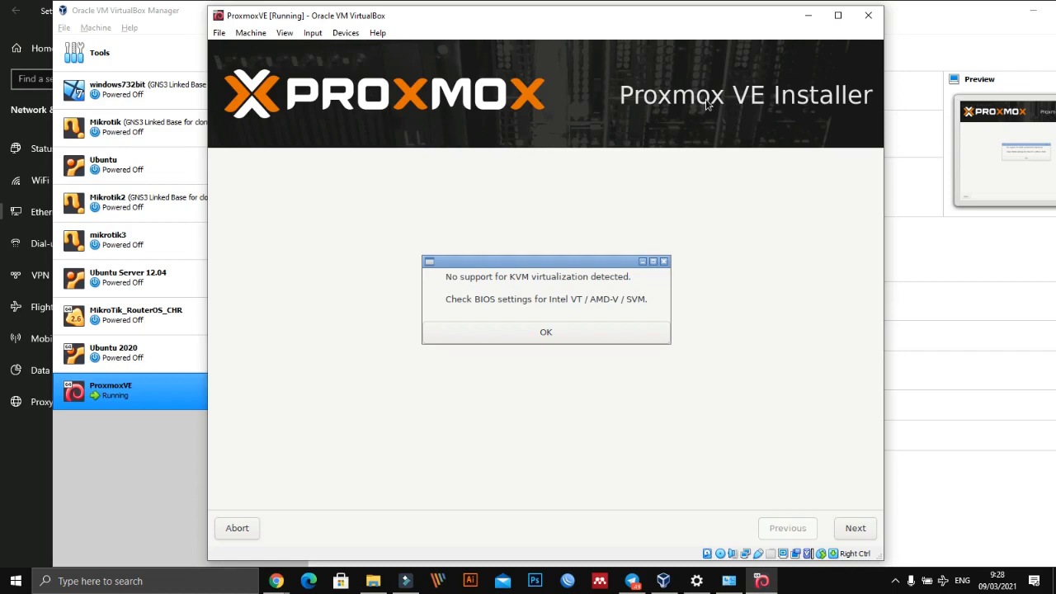
- Acknowledge the KVM virtualization warning and read through the end user license agreement
key("Tab")
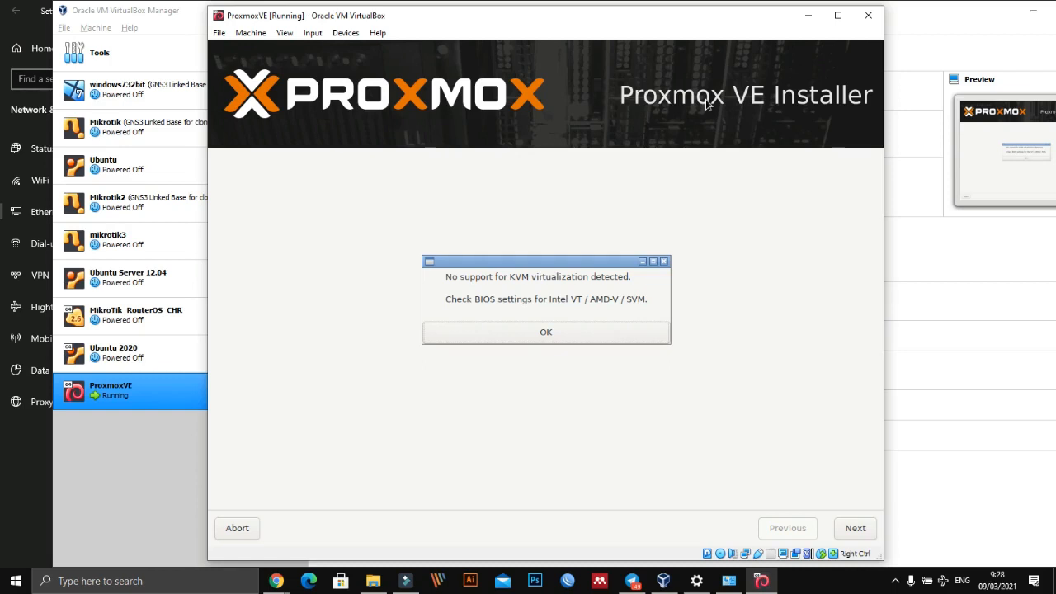
left_click(507, 333)
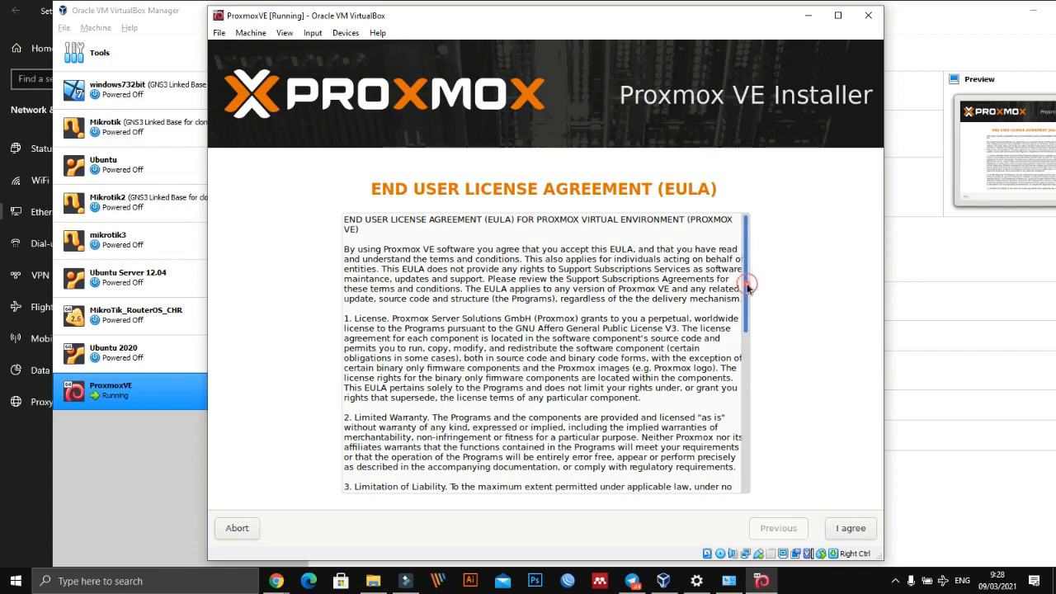
left_click_drag(748, 287, 744, 468)
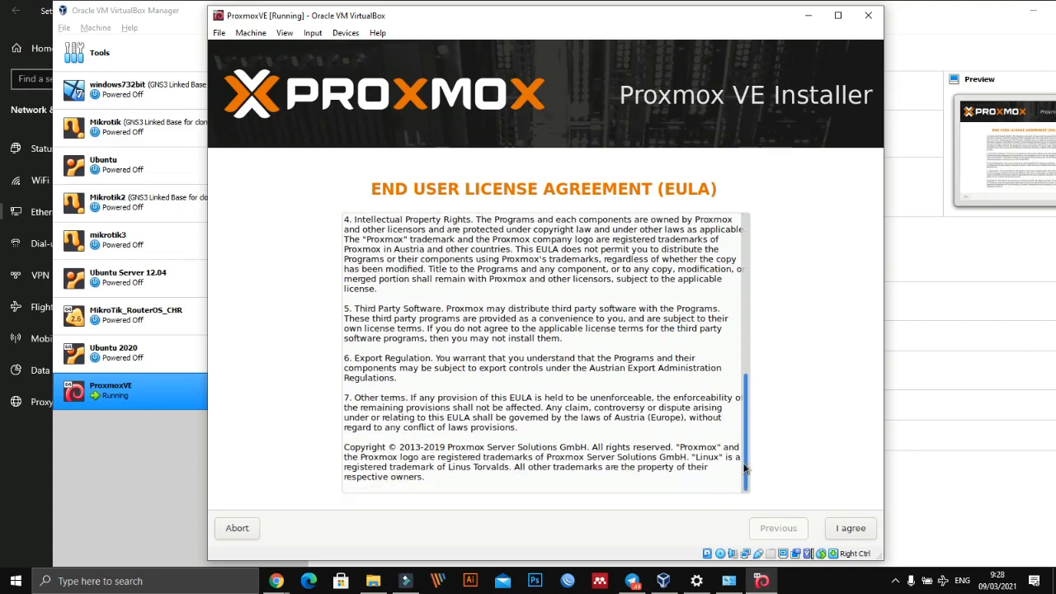
left_click_drag(741, 468, 741, 468)
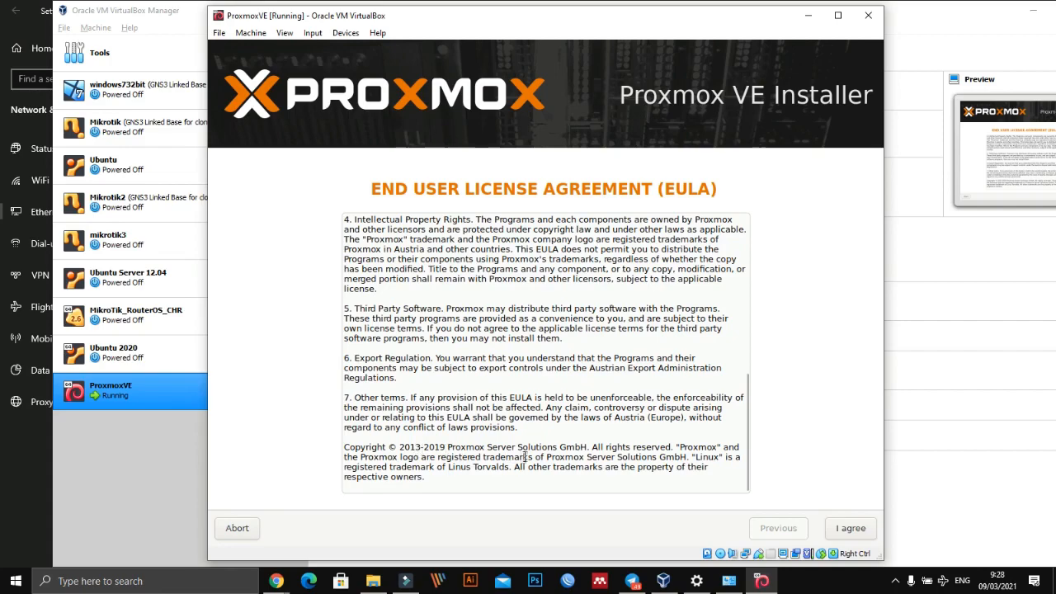
left_click_drag(745, 449, 765, 241)
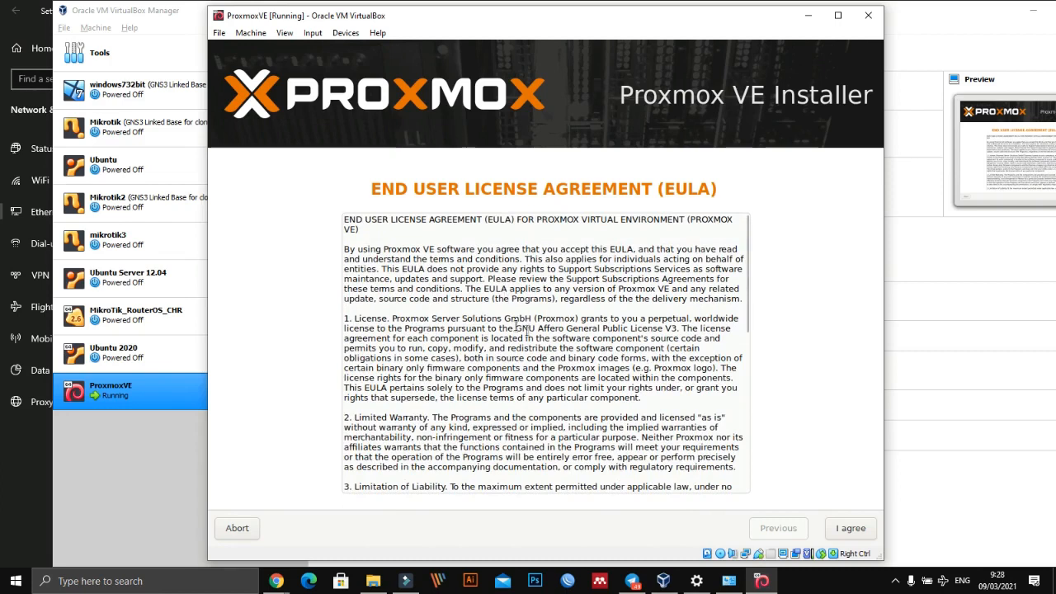
- Accept the end user license agreement and keep the virtual machine window at its normal size
left_click(856, 530)
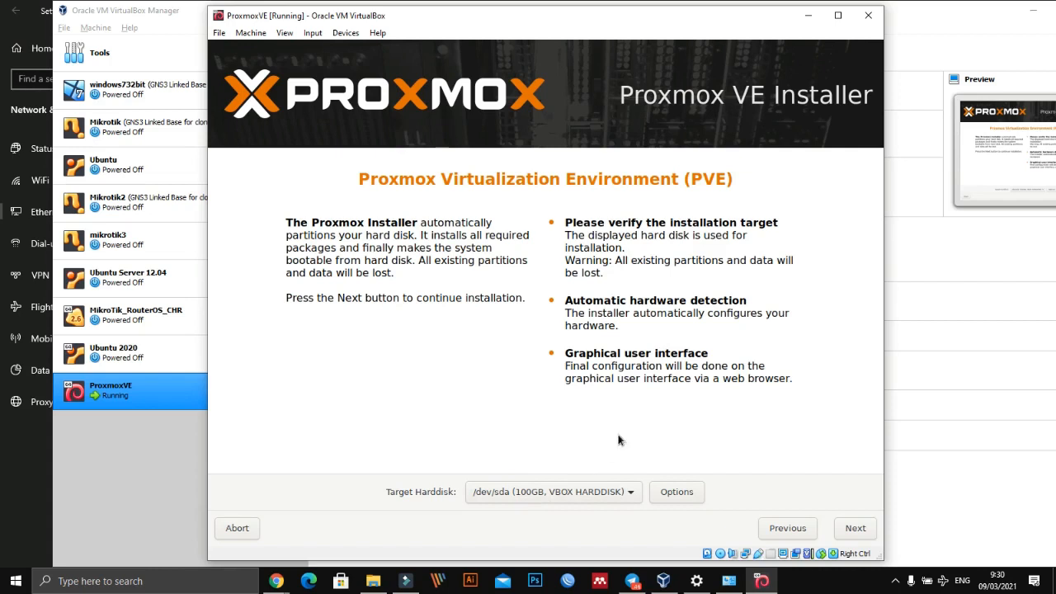
double_click(618, 16)
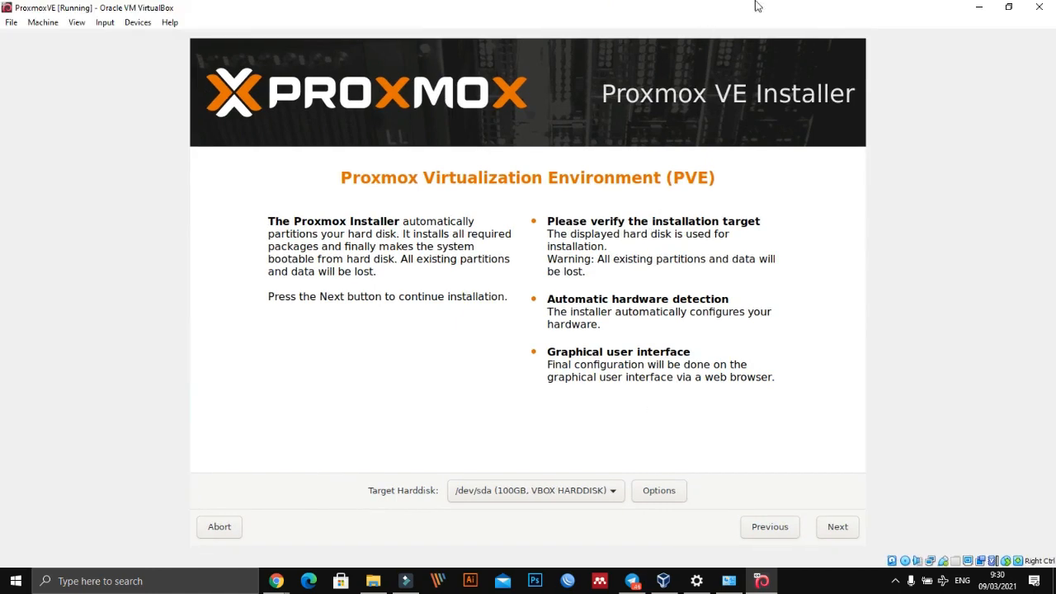
left_click(1009, 10)
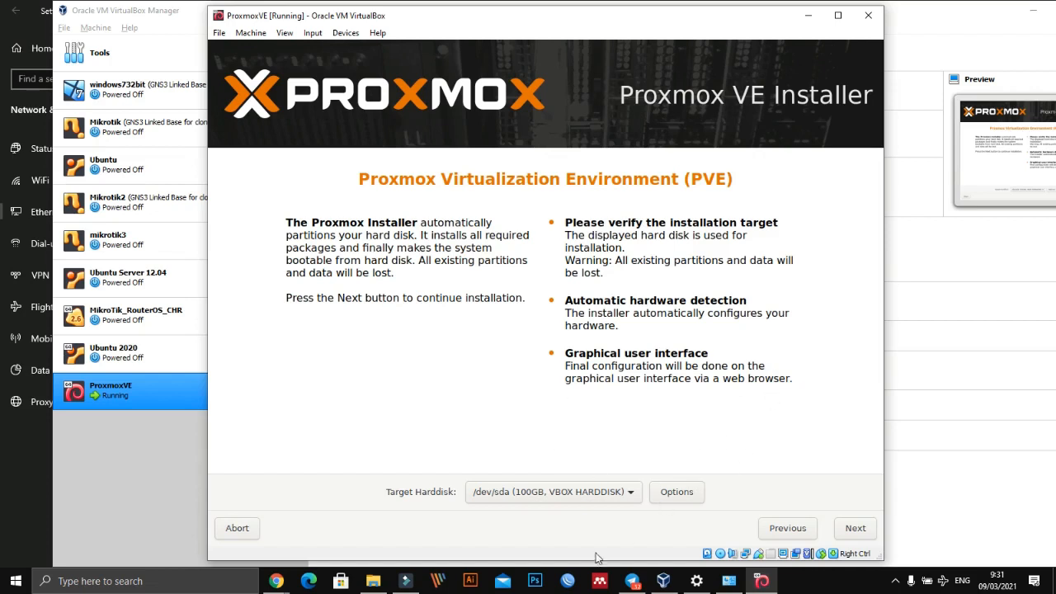
- Switch to Chrome, reload the pve server's web interface at 199.199.199.207:8006, and return to the Proxmox installer
left_click(275, 581)
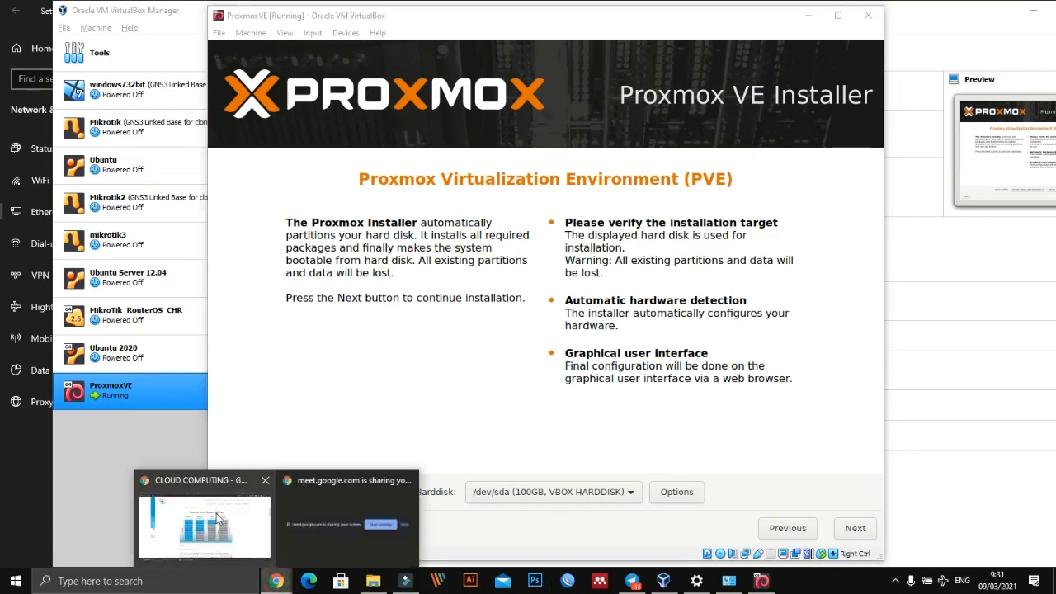
left_click(216, 518)
left_click(765, 6)
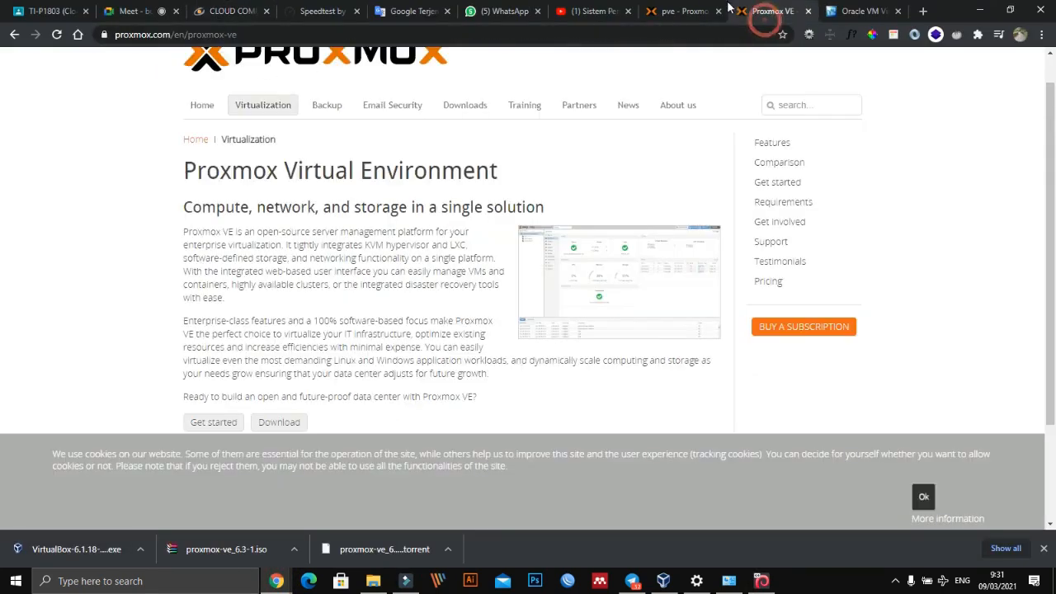
left_click(699, 12)
left_click(255, 35)
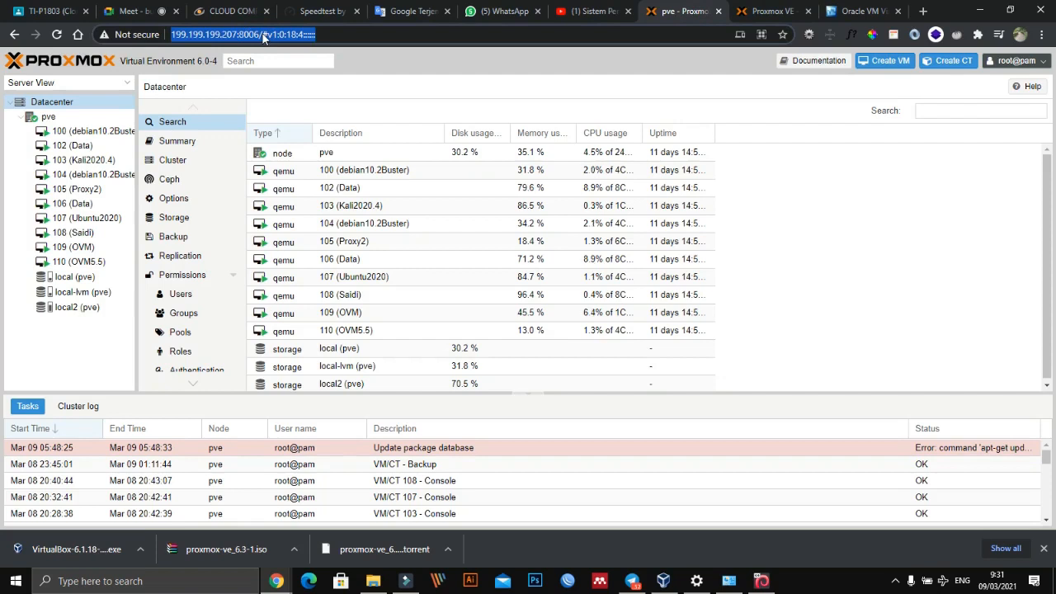
key("Return")
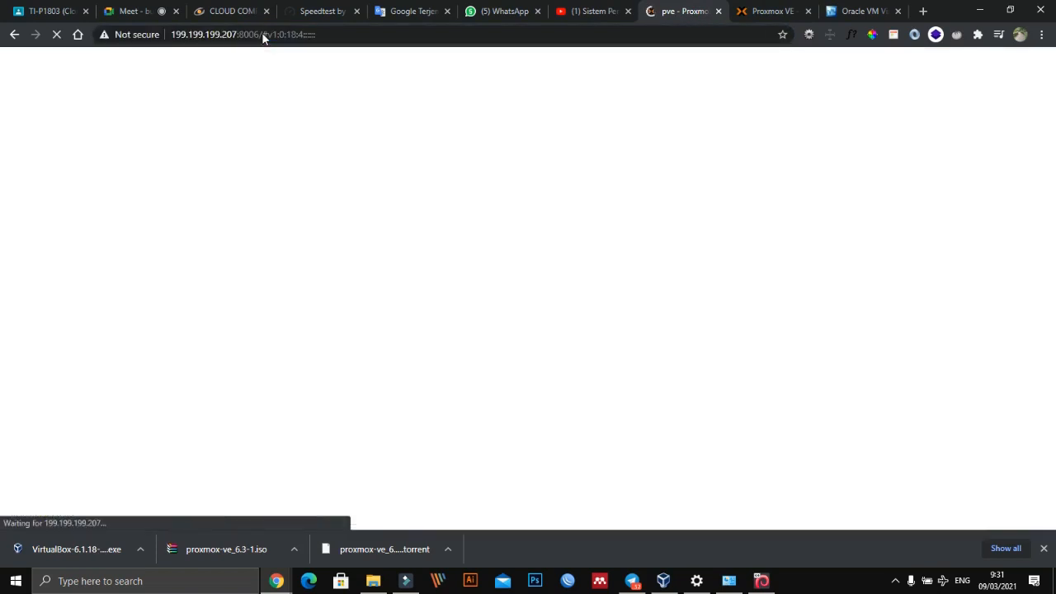
mouse_move(311, 42)
left_mouse_down()
mouse_move(436, 30)
mouse_move(685, 175)
mouse_move(328, 152)
left_mouse_up()
key("Escape")
key("alt+Tab")
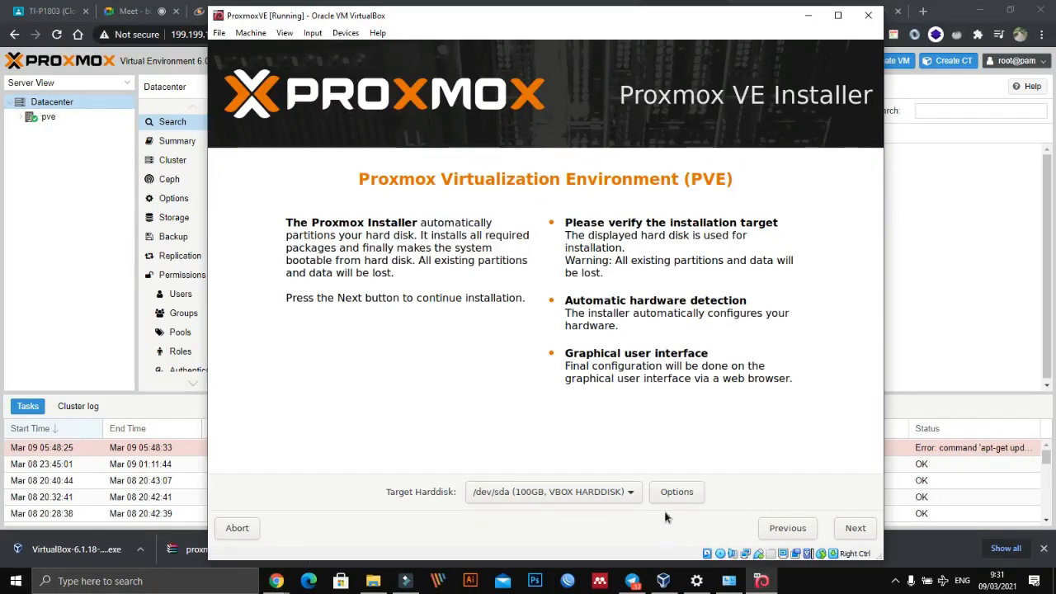
- Keep /dev/sda (100GB, VBOX HARDDISK) as the target hard disk and continue to the location settings
left_click(637, 497)
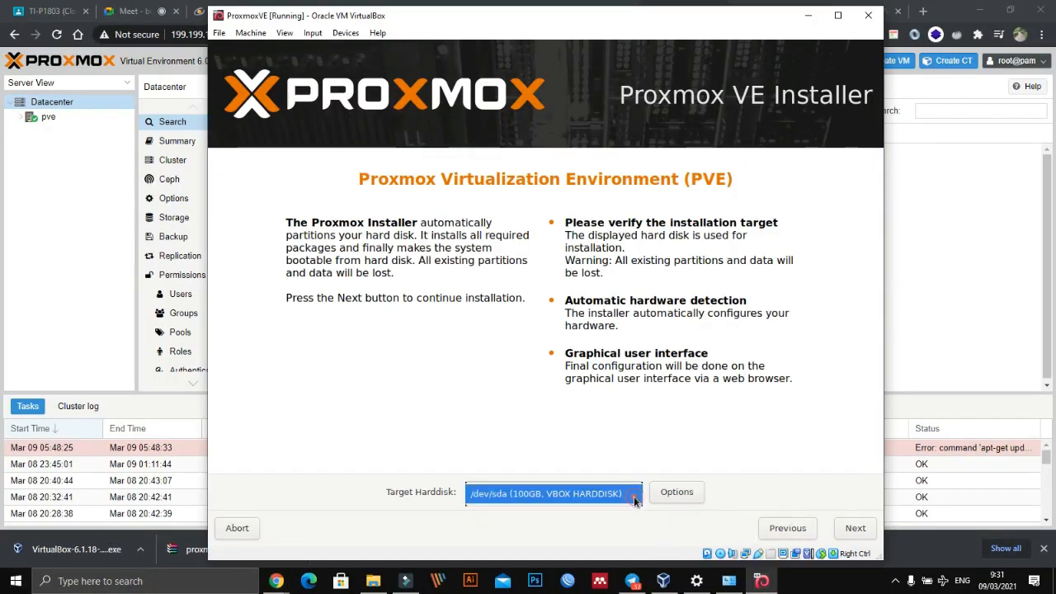
left_click(634, 496)
left_click(634, 497)
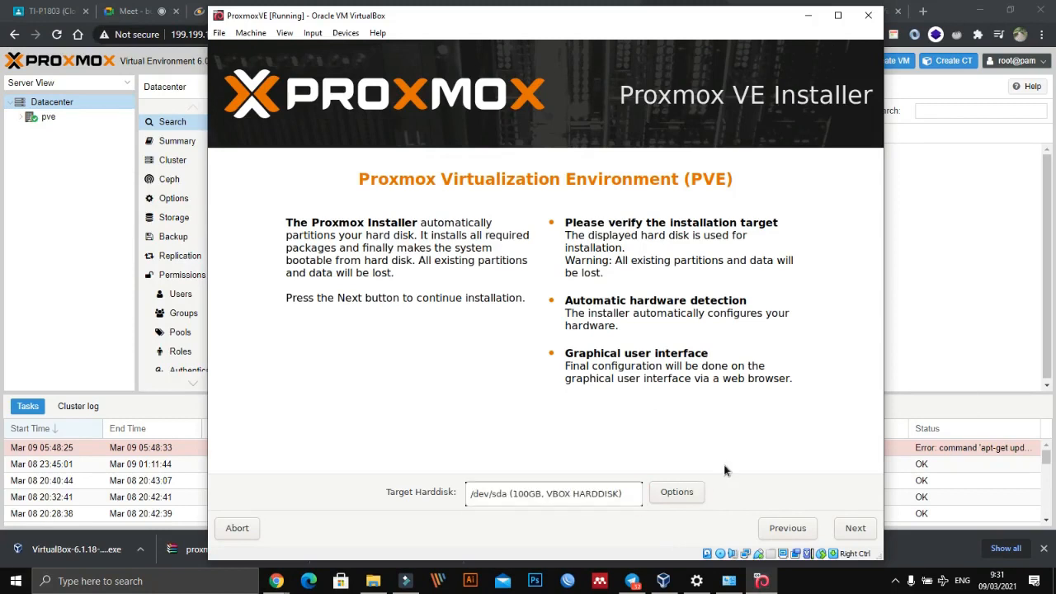
left_click(854, 534)
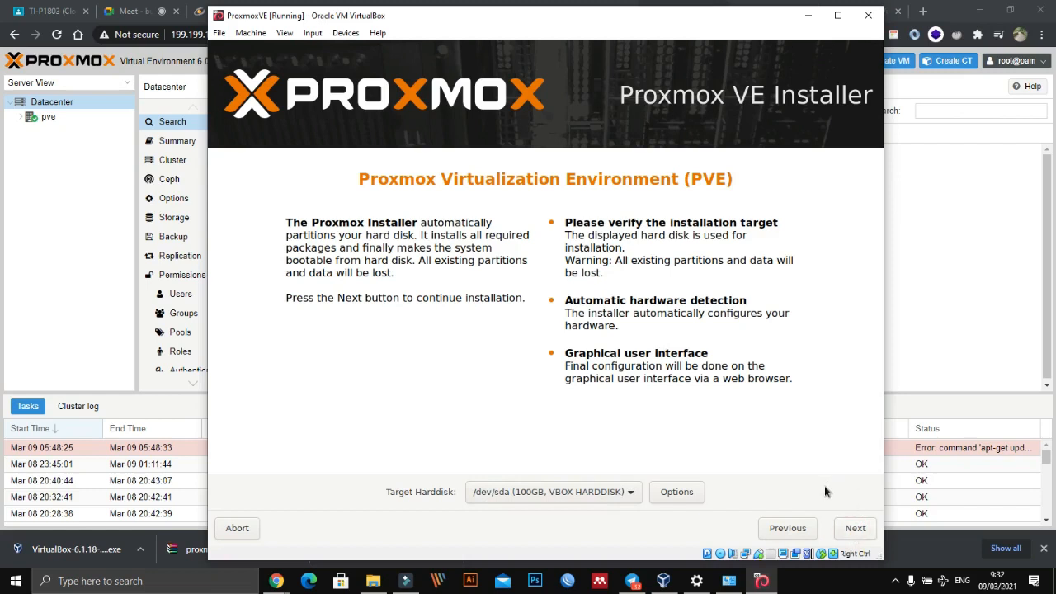
left_click(856, 529)
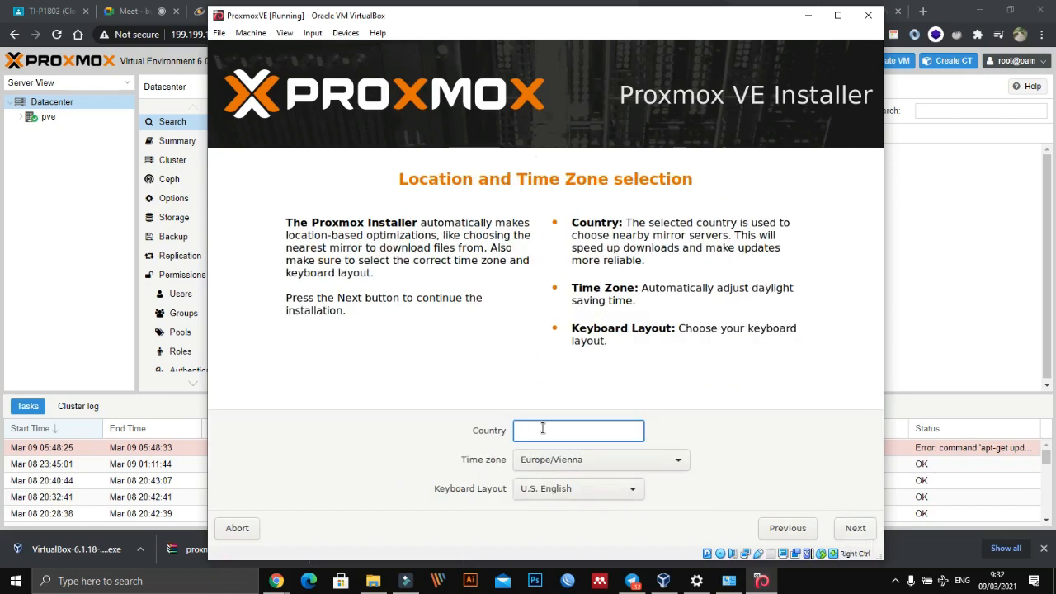
- Set the country to Indonesia with the Asia/Jakarta time zone and continue to the administration password page
type("in")
key("Down")
key("Down")
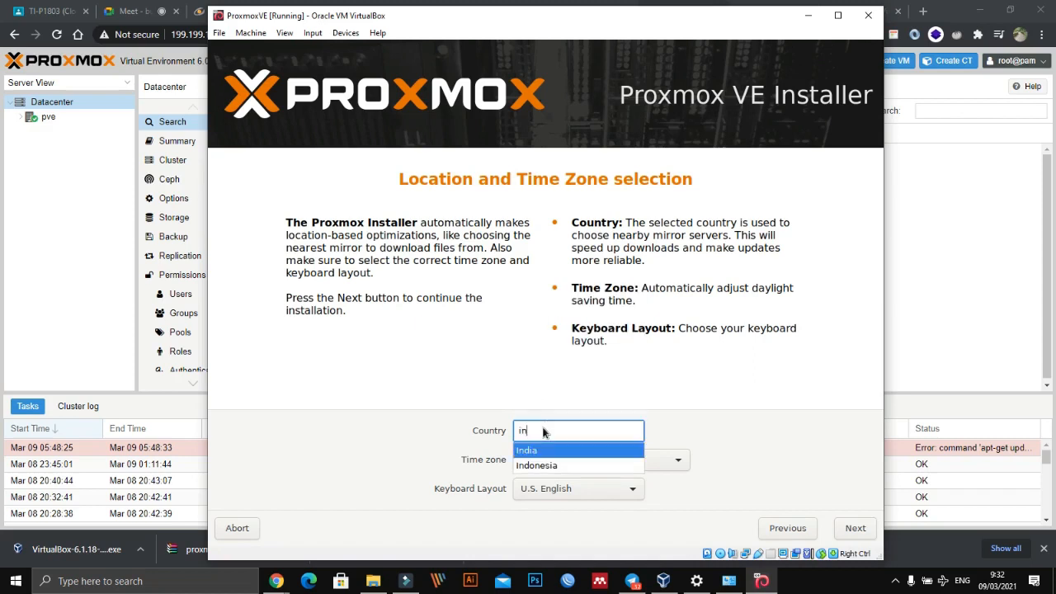
key("Return")
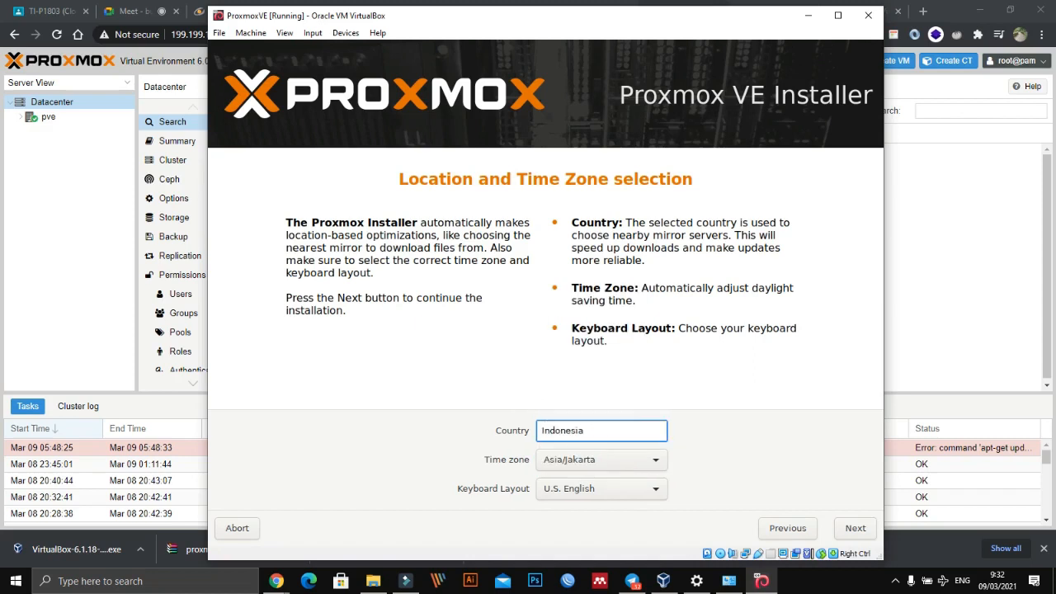
left_click(655, 464)
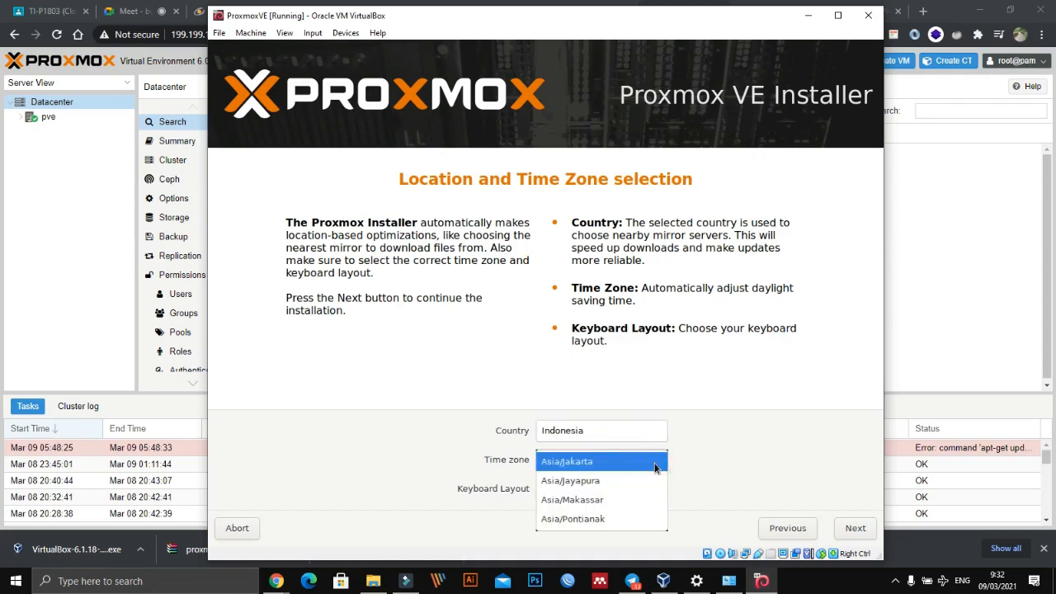
left_click(655, 464)
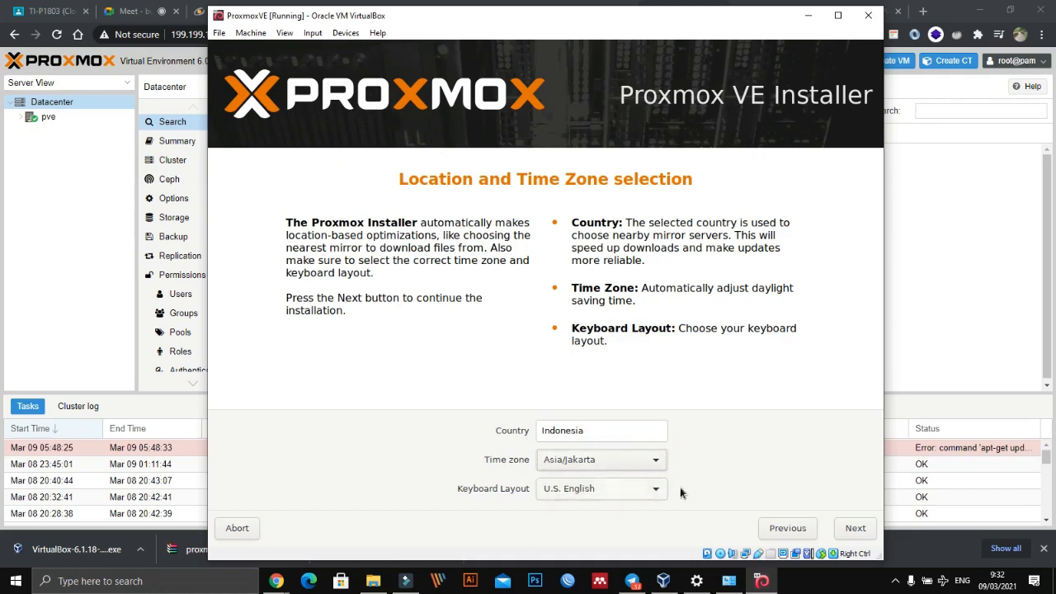
left_click(851, 530)
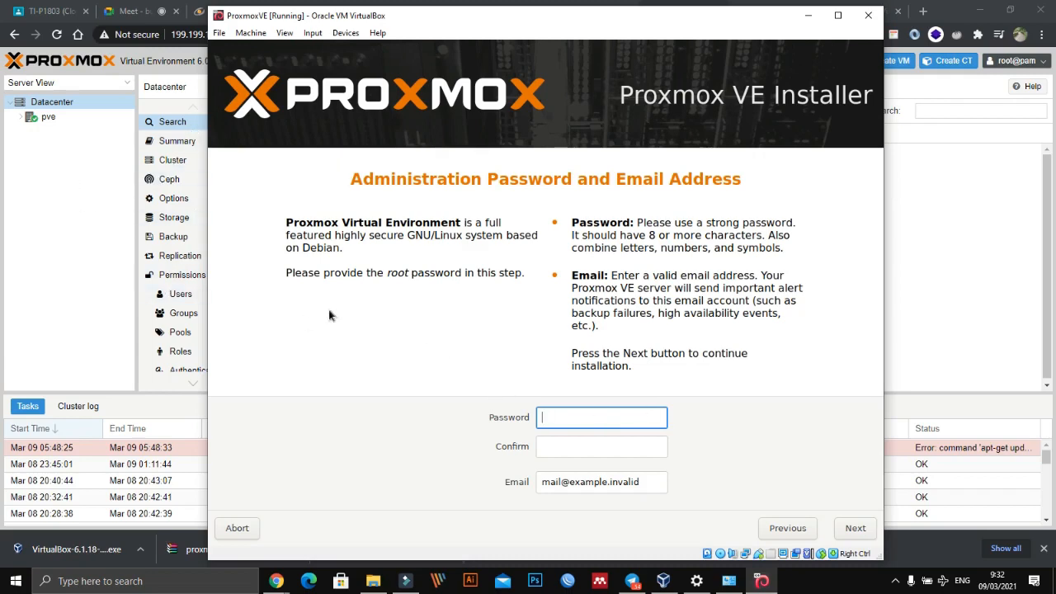
- Enter the root password and repeat it in the confirmation field
left_click(71, 232)
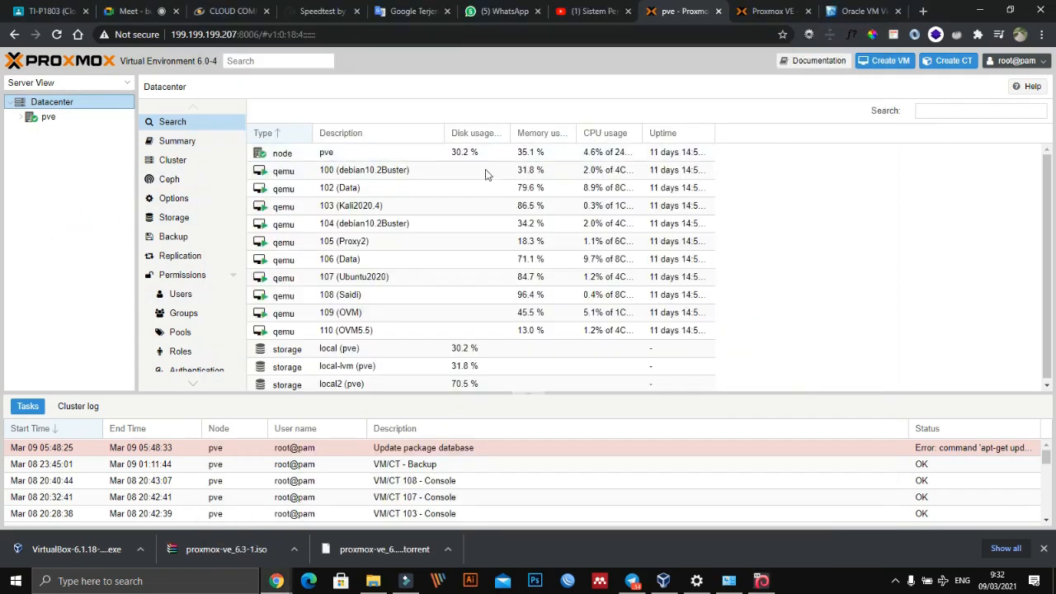
key("alt+Tab")
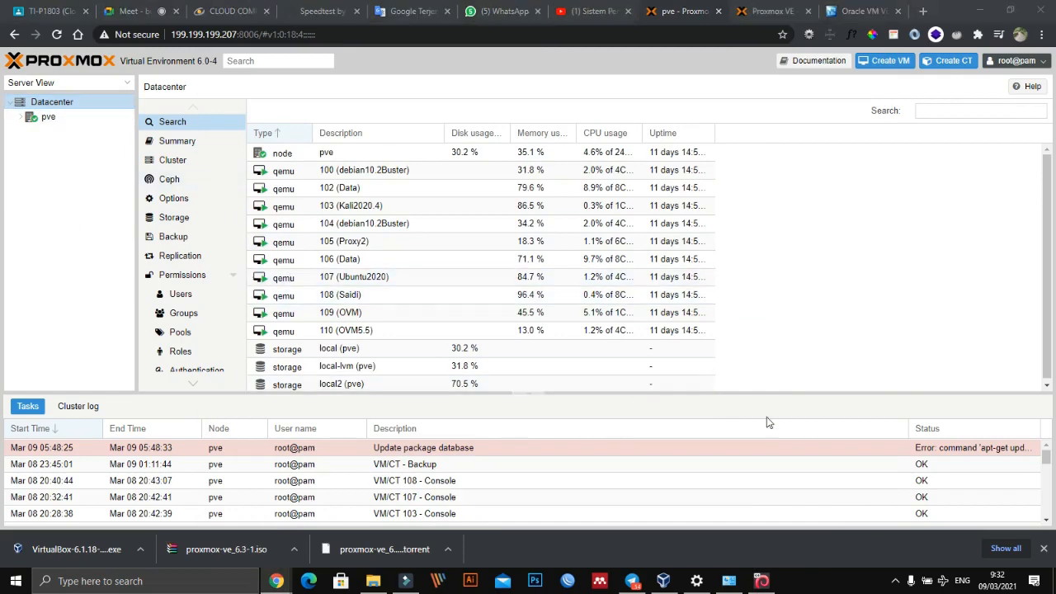
left_click(584, 421)
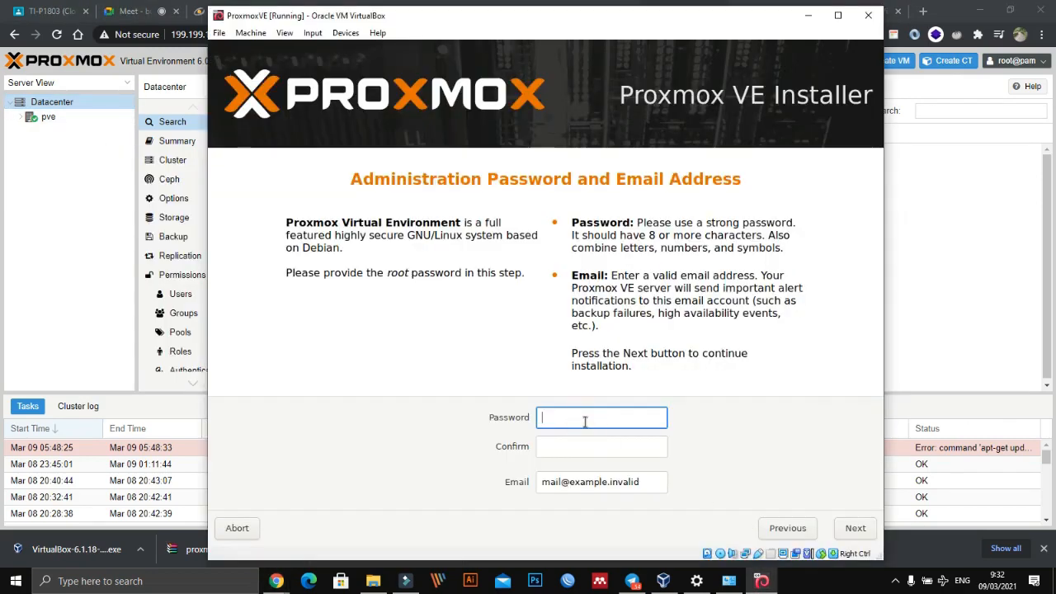
type("•••••")
key("Tab")
type("••••")
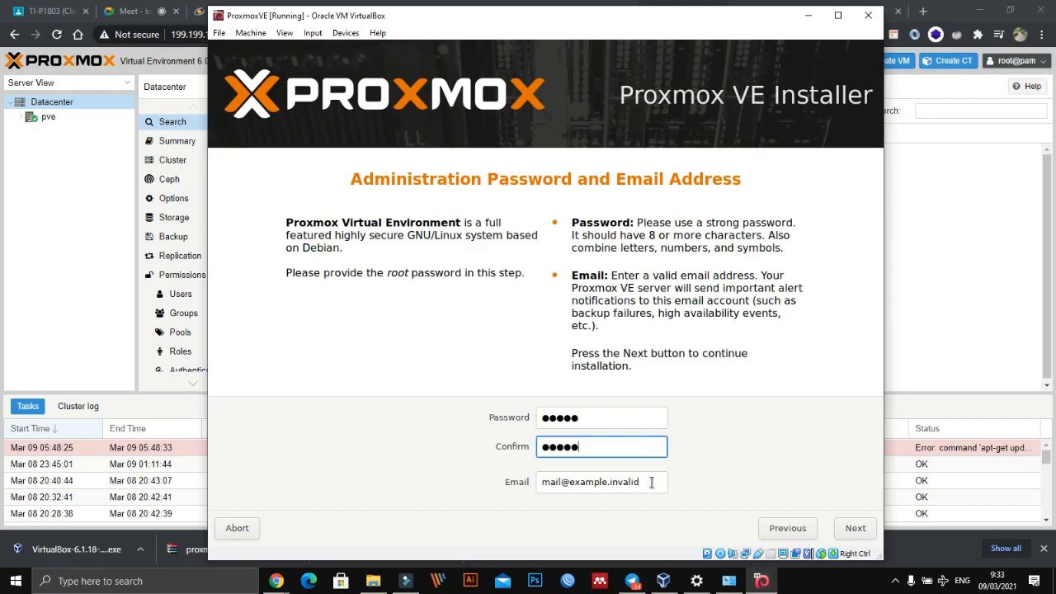
- Replace the placeholder email with the administrator's email address and continue to the management network configuration
left_click_drag(652, 483, 537, 488)
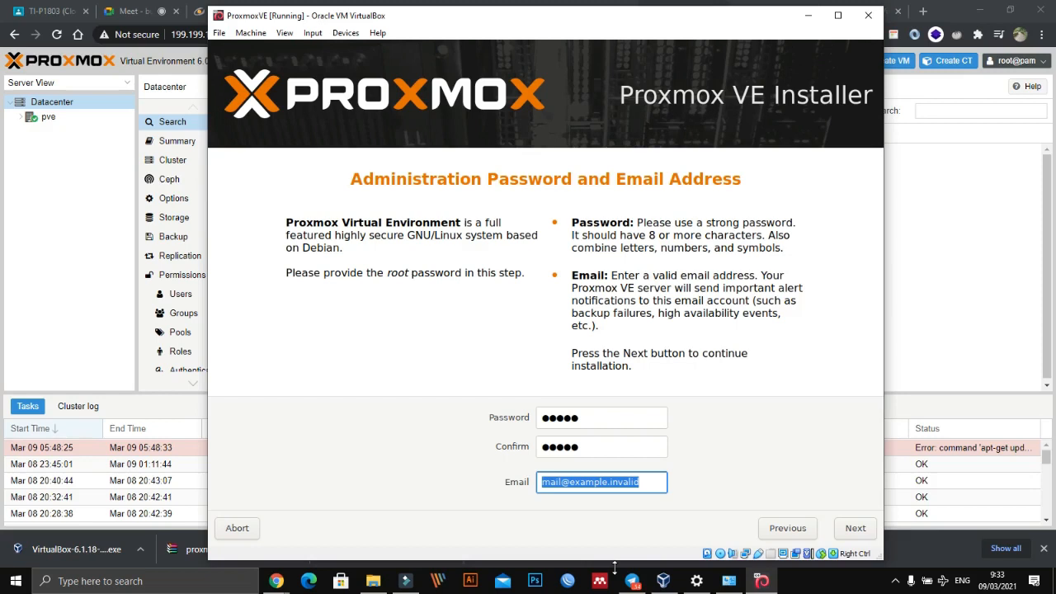
key("BackSpace")
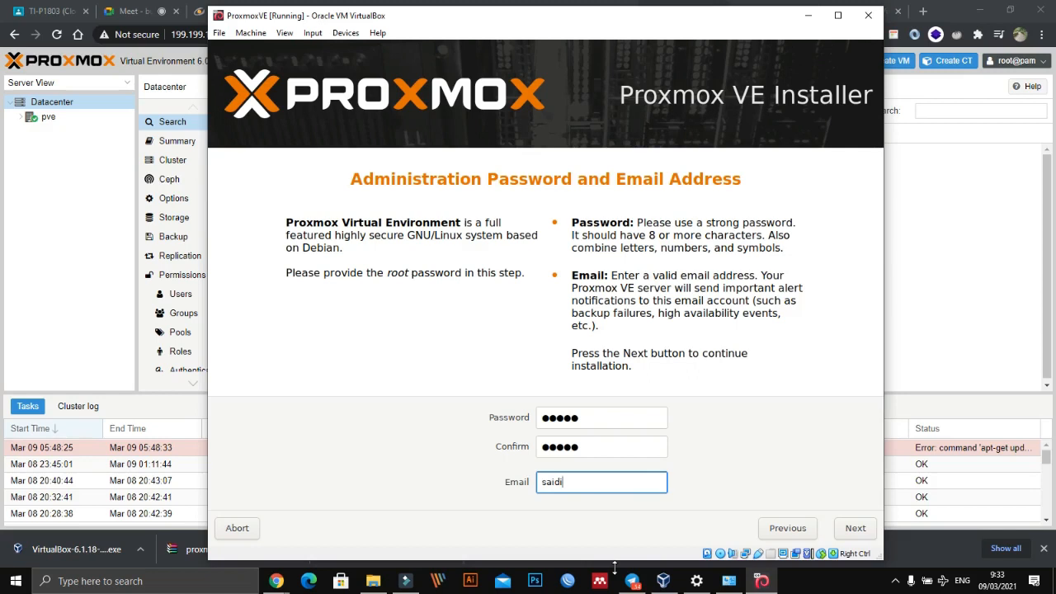
left_click_drag(624, 484, 577, 483)
left_click(628, 482)
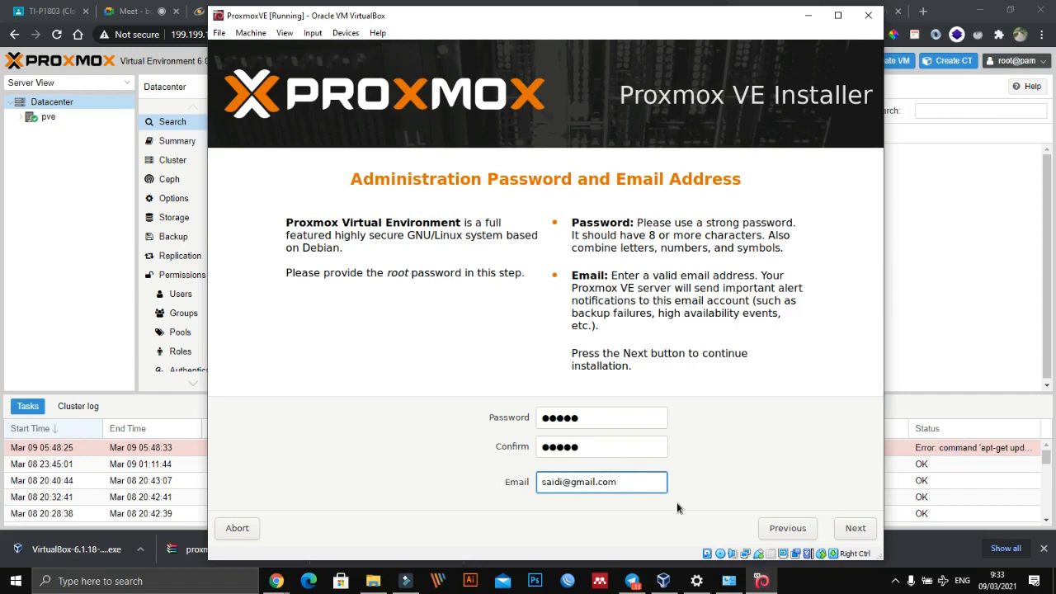
triple_click(632, 479)
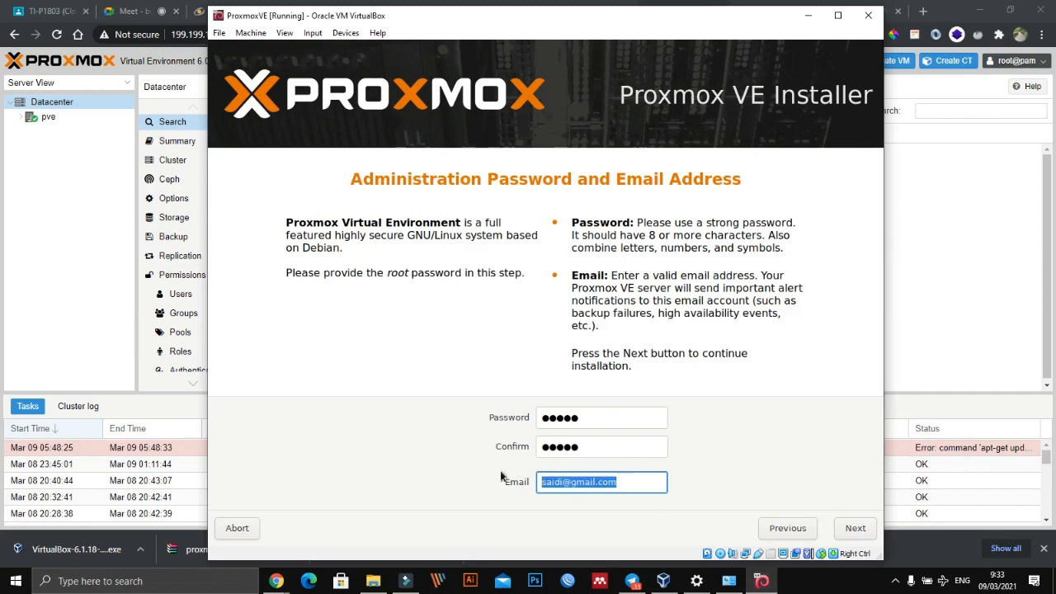
left_click(647, 485)
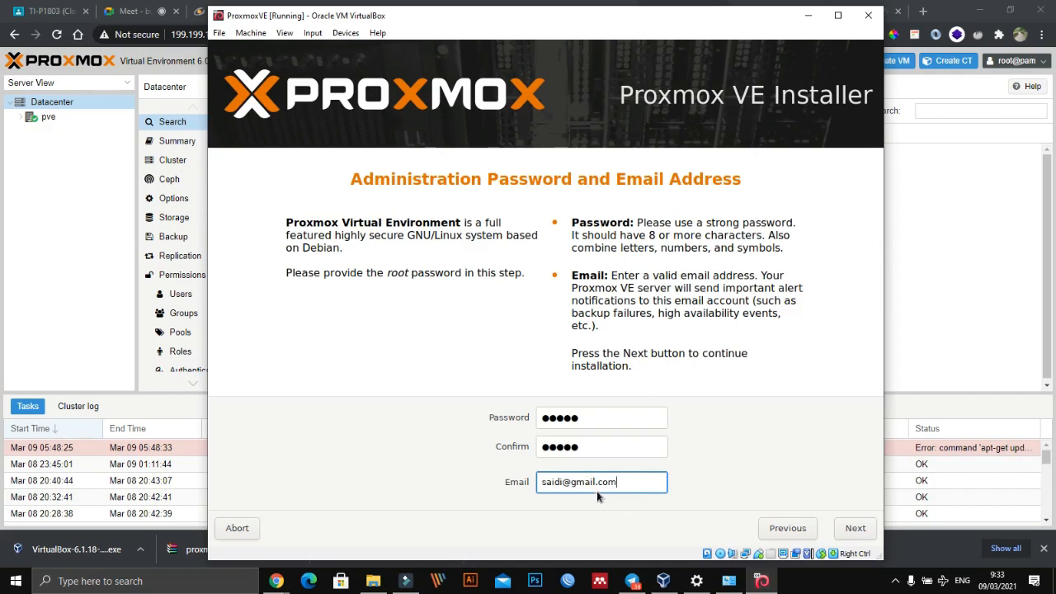
left_click(854, 528)
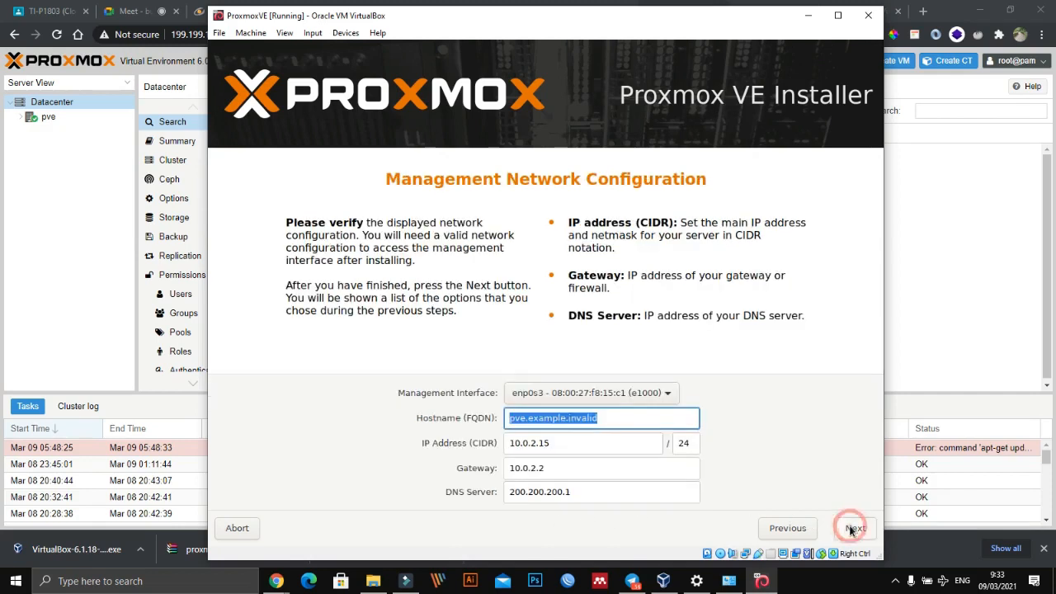
- Review the management network settings, checking the hostname, netmask, gateway and DNS server fields
left_click(320, 432)
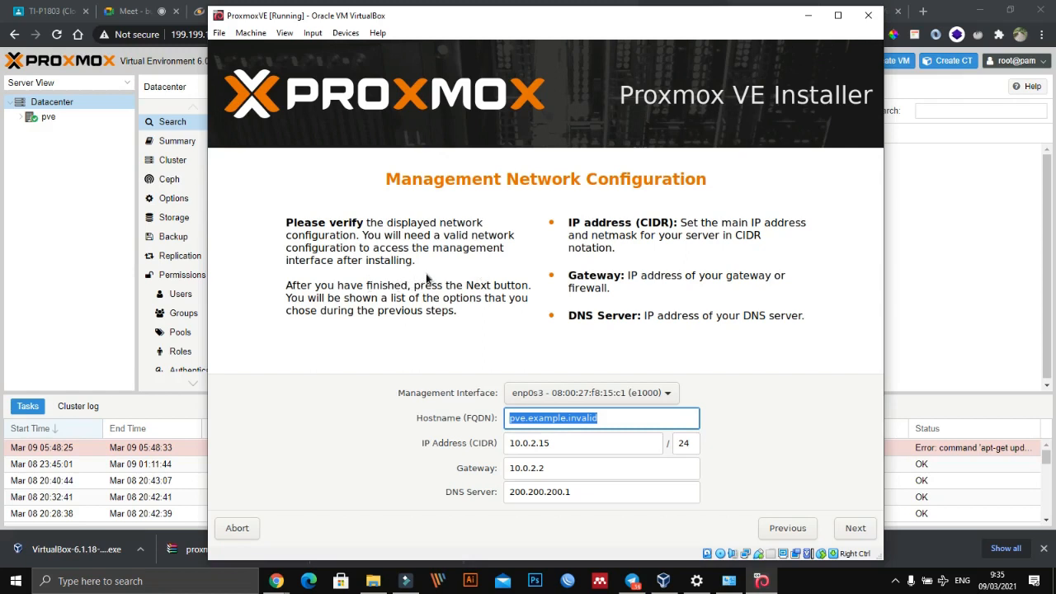
double_click(367, 261)
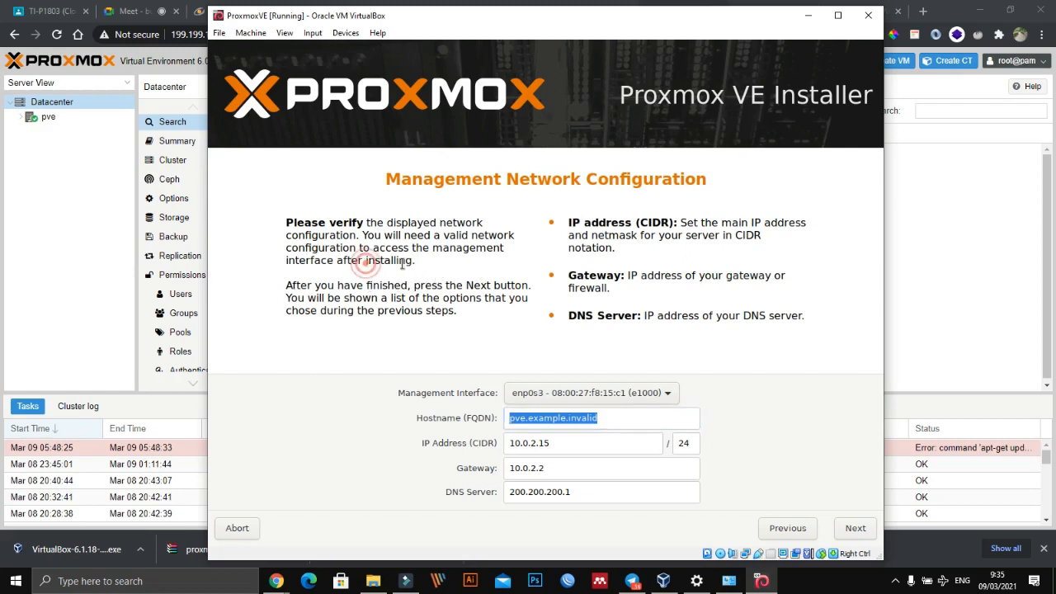
left_click(465, 283)
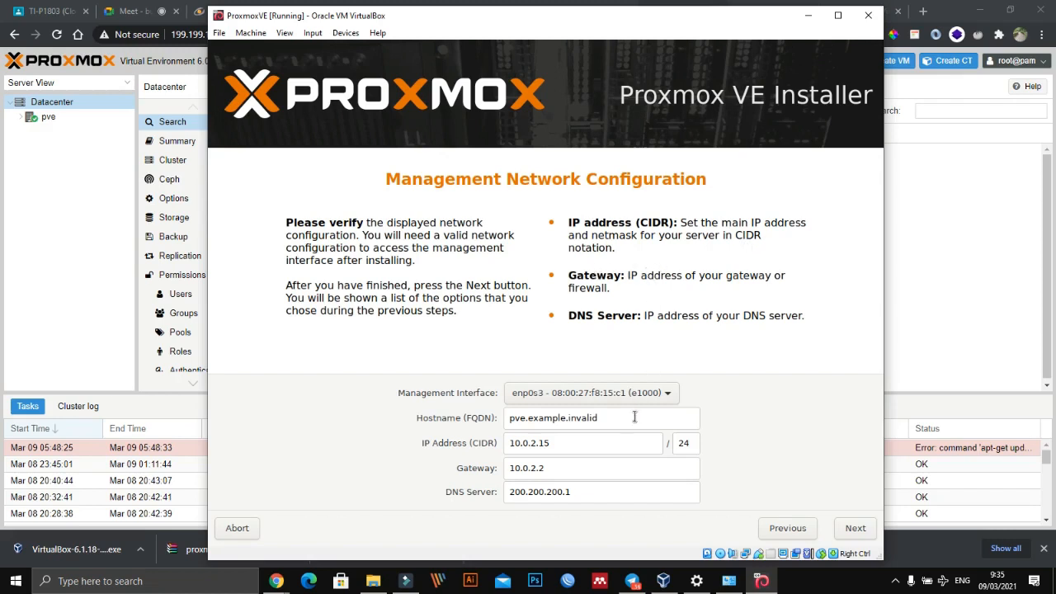
double_click(689, 443)
left_click(569, 465)
triple_click(567, 466)
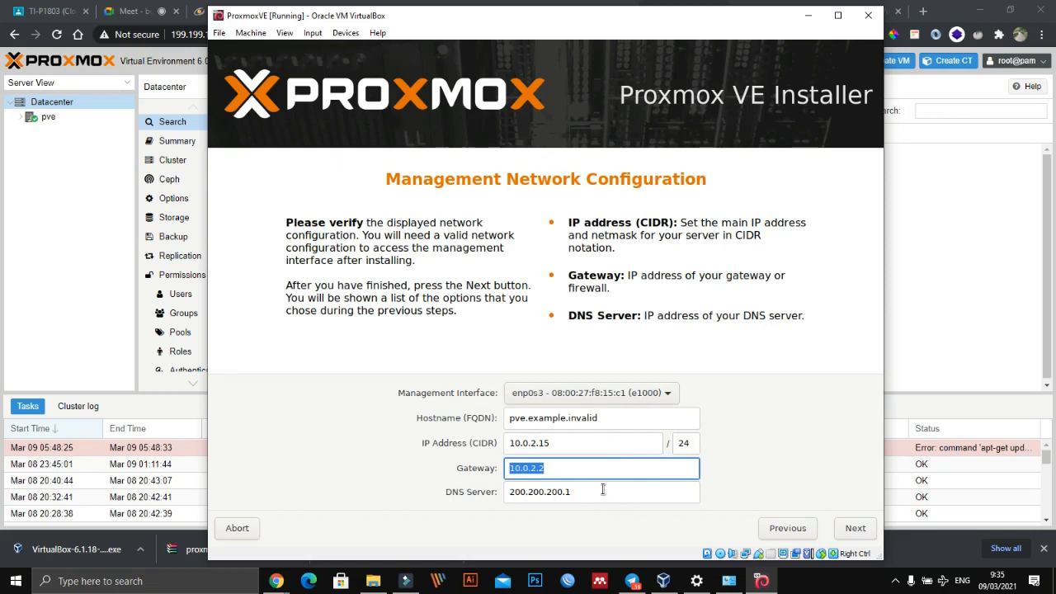
left_click_drag(601, 491, 505, 496)
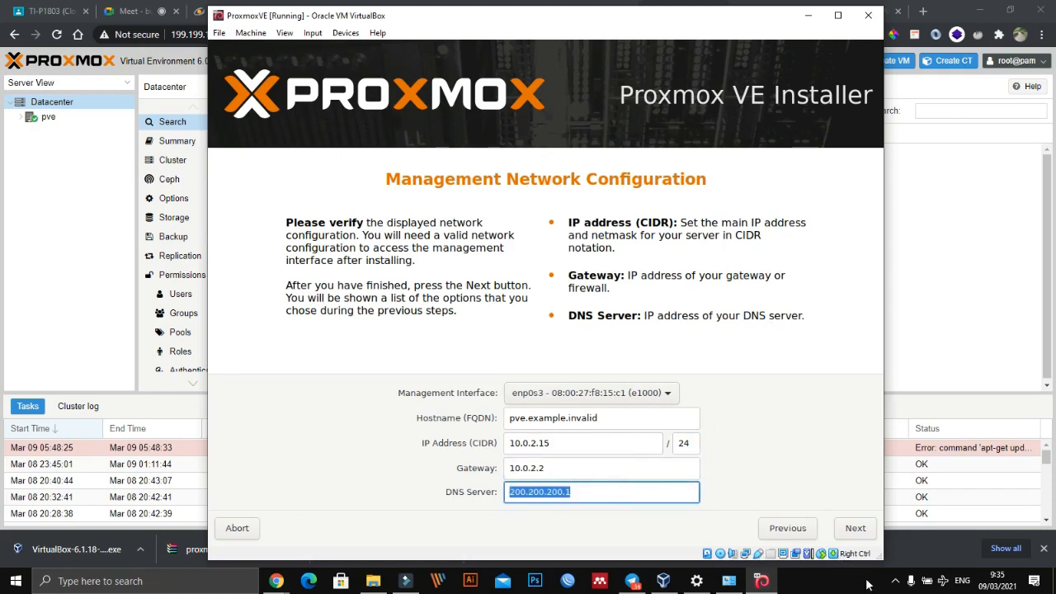
- Switch to Windows Settings and open the connection details of the host's Ethernet adapter to check its IPv4 configuration
left_click(697, 585)
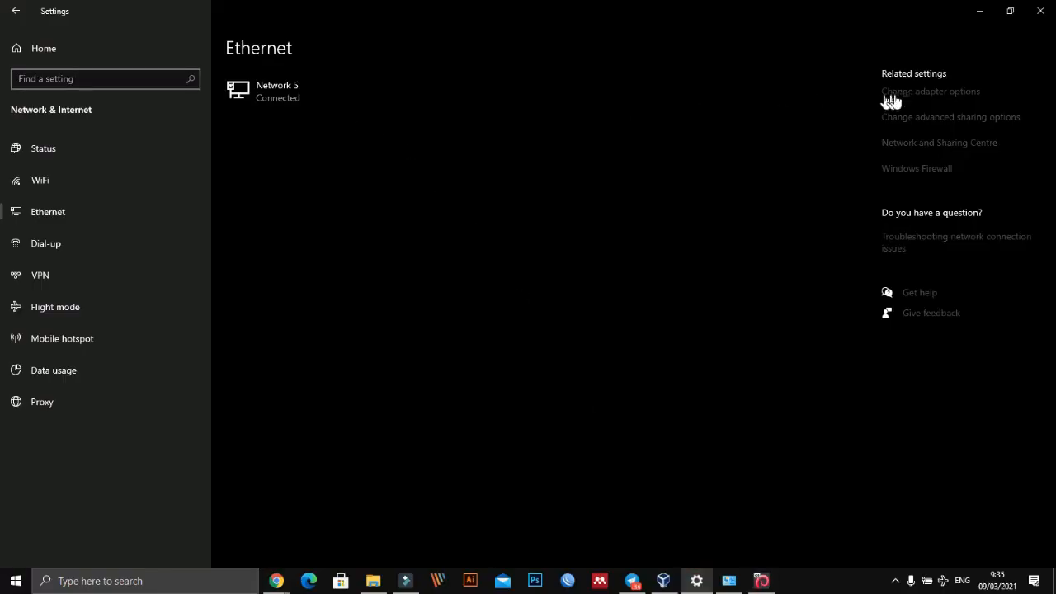
left_click(899, 92)
double_click(272, 139)
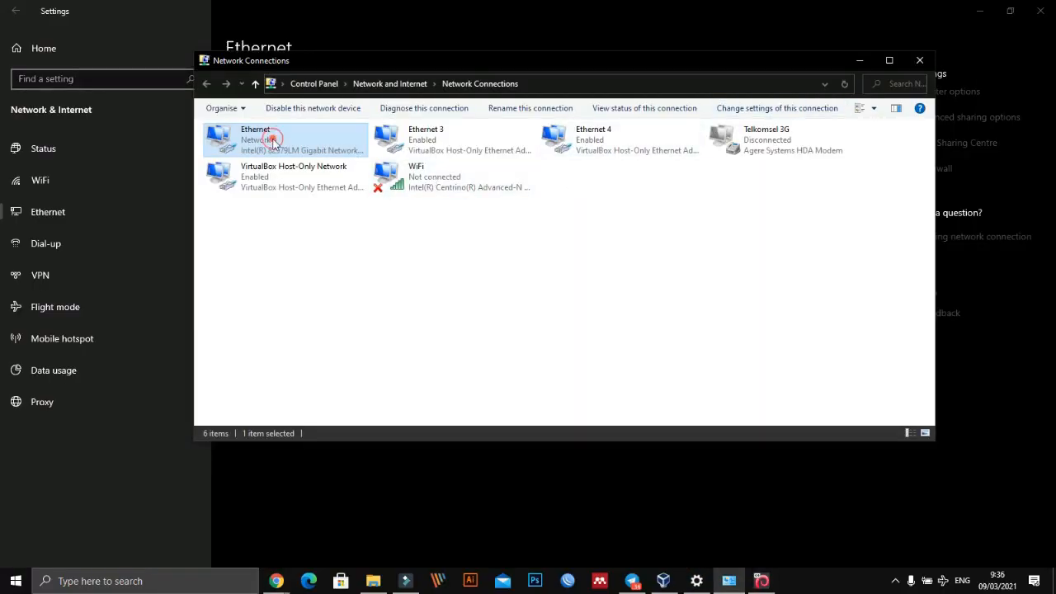
left_click(462, 284)
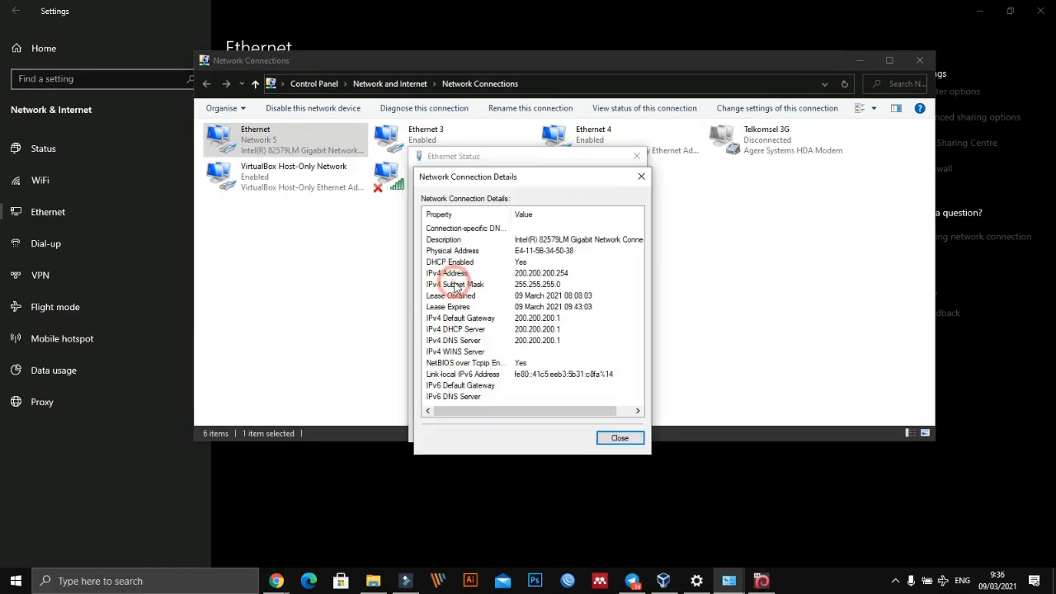
- Magnify the Ethernet connection details, circle the IPv4 default gateway value with an arrow pointing to it, and close the details
key("ctrl+1")
left_click(532, 314)
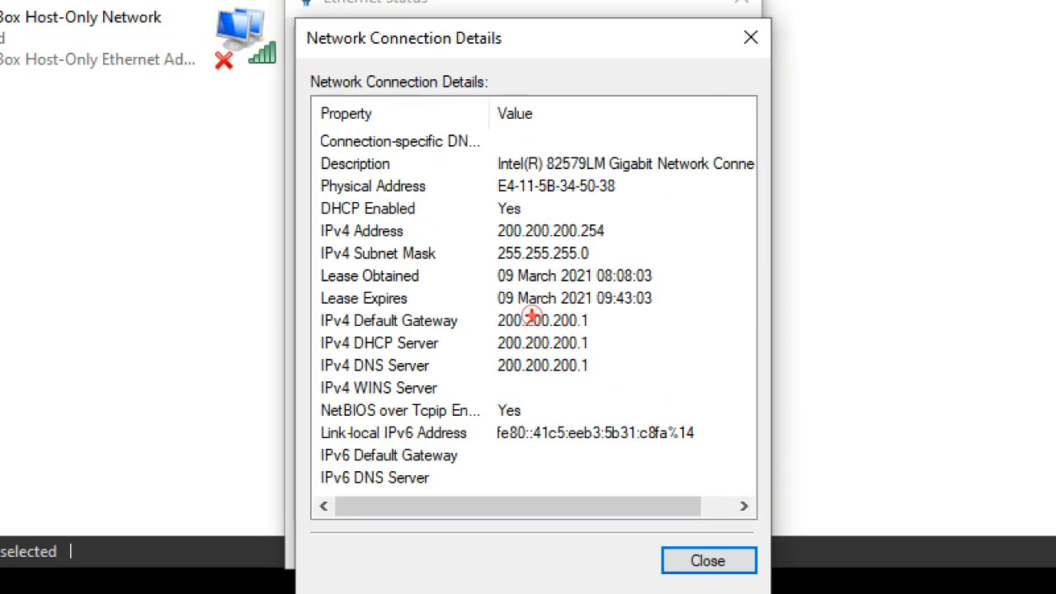
mouse_move(482, 314)
left_mouse_down()
mouse_move(532, 304)
mouse_move(632, 321)
mouse_move(547, 337)
mouse_move(447, 307)
left_mouse_up()
mouse_move(798, 319)
left_mouse_down()
mouse_move(647, 320)
mouse_move(644, 336)
left_mouse_up()
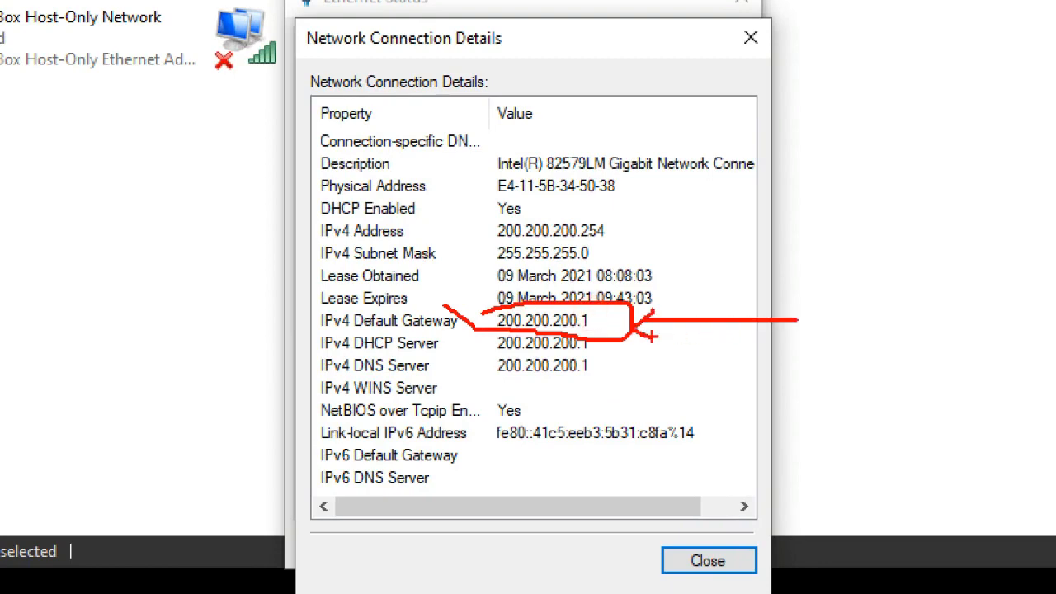
key("Escape")
key("Escape")
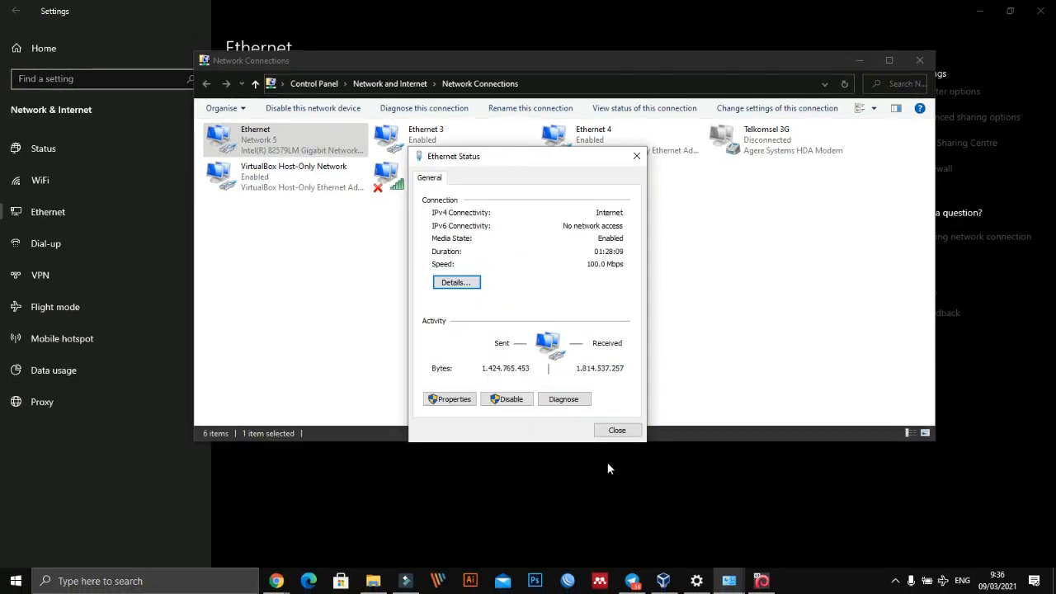
- Return to the Proxmox installer and set the management IP address to 200.200.200.250
key("alt+Tab")
key("alt+Tab")
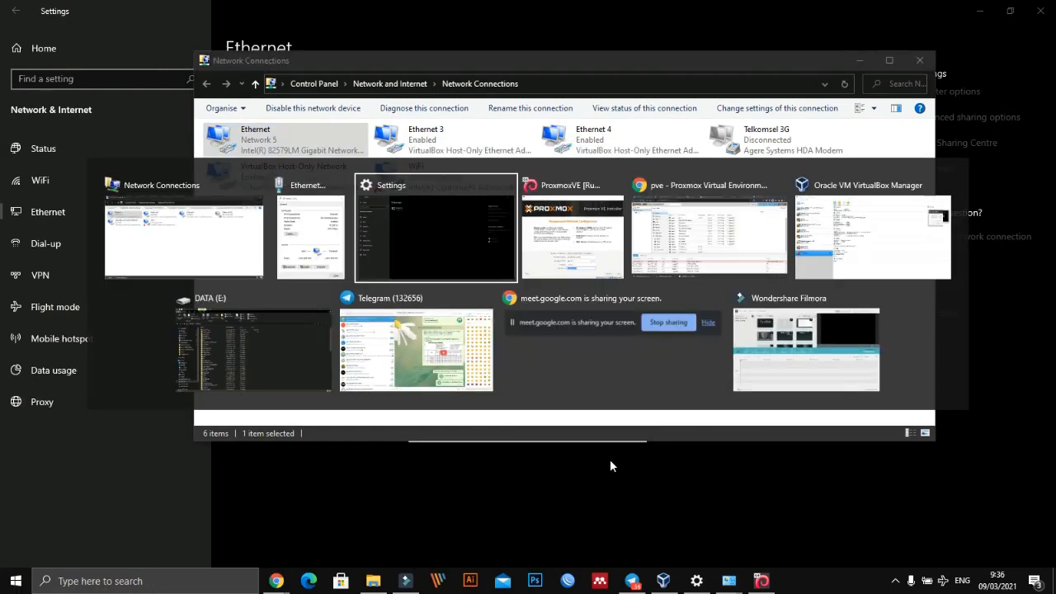
key("alt+Tab")
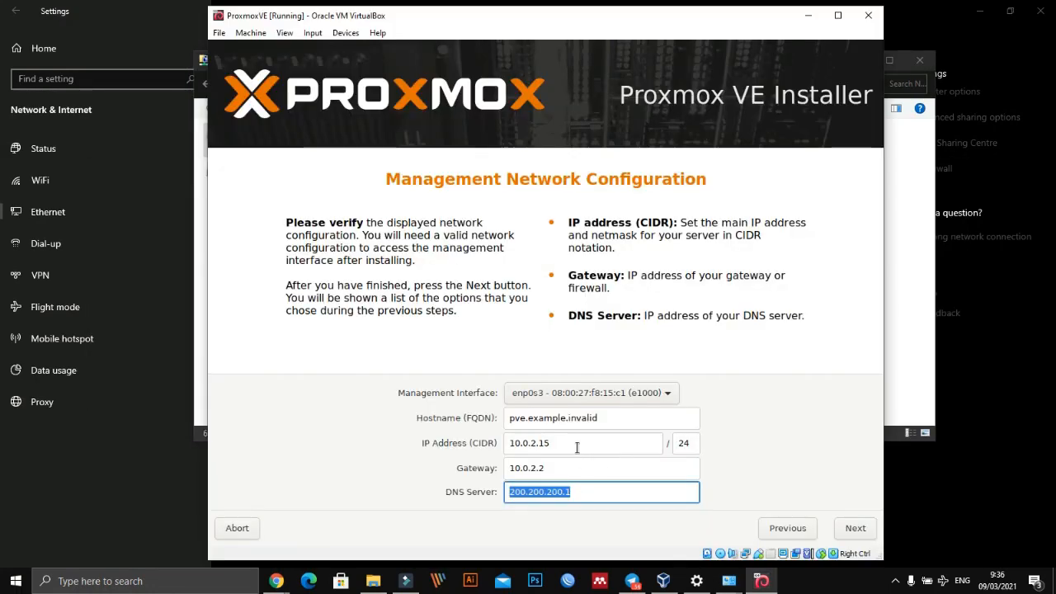
left_click(573, 442)
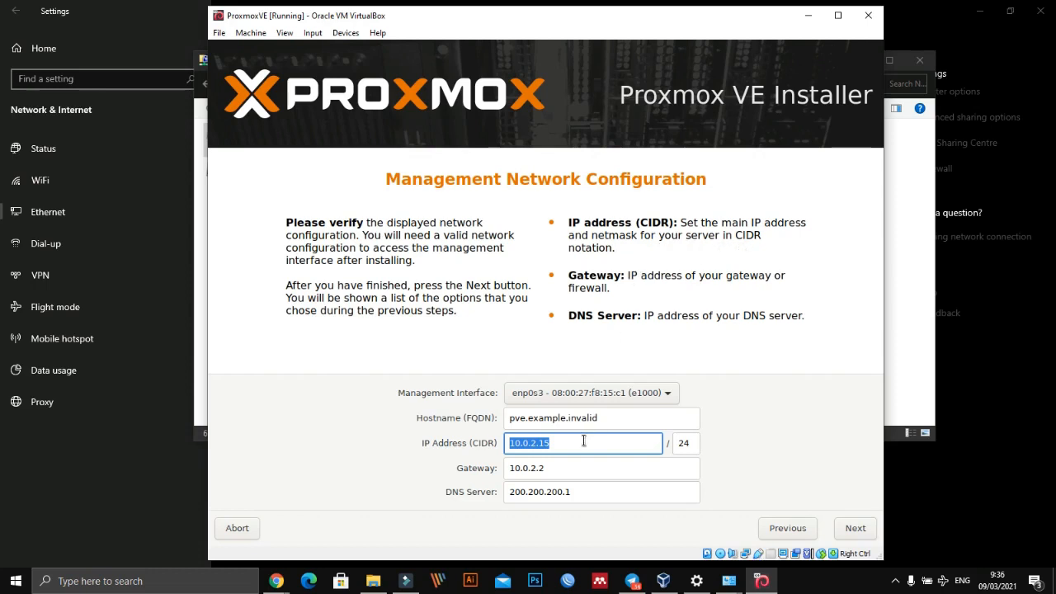
left_click(564, 468)
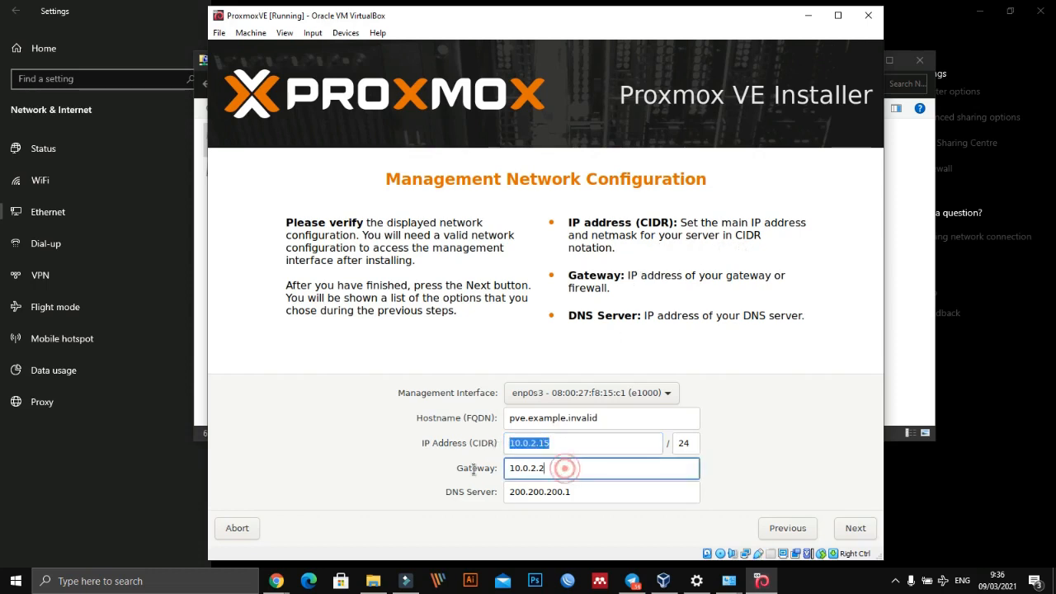
left_click(572, 447)
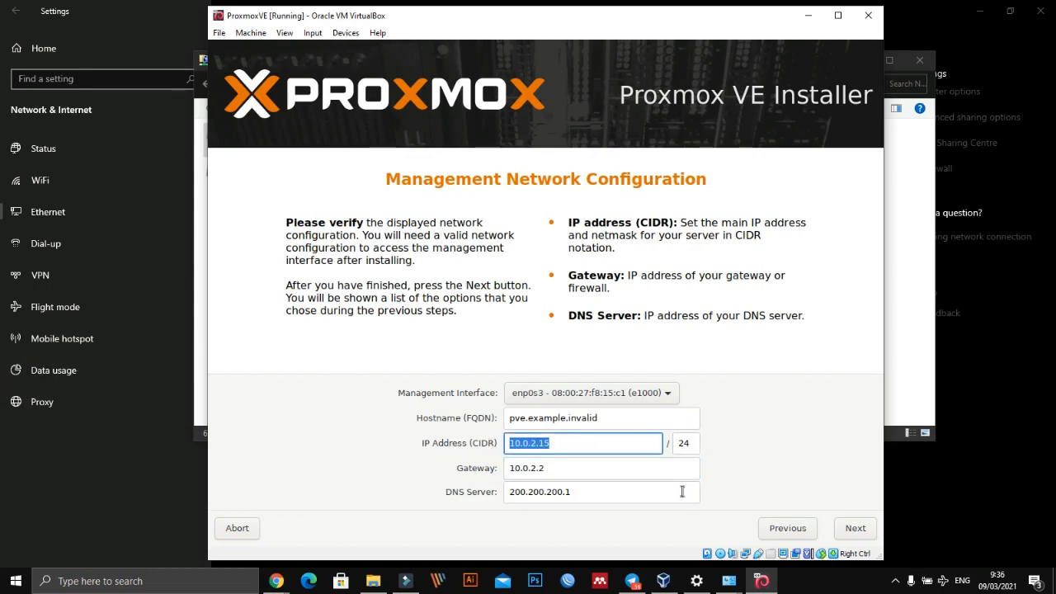
type("2")
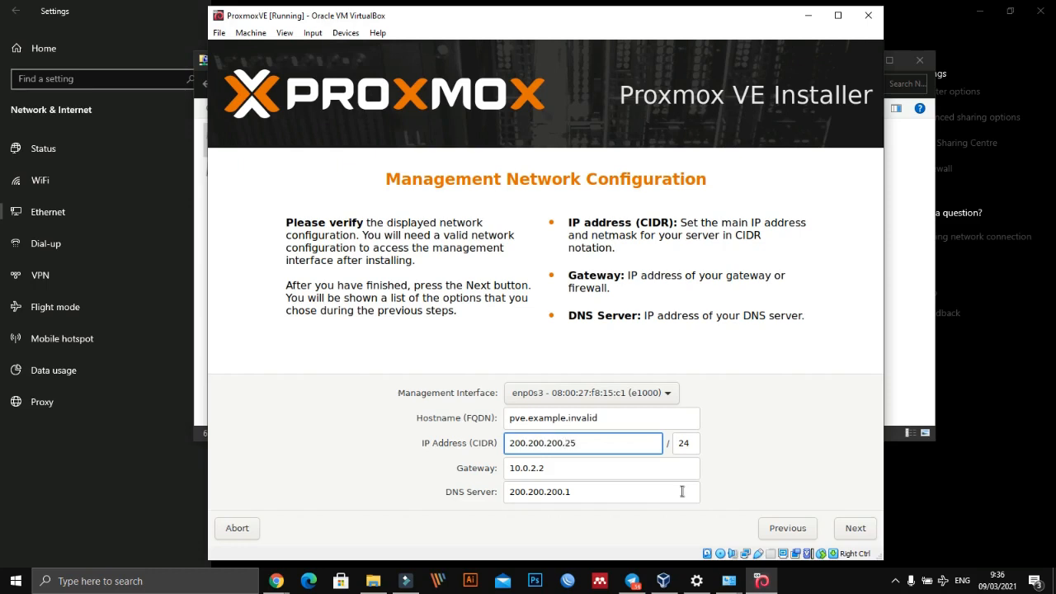
key("Tab")
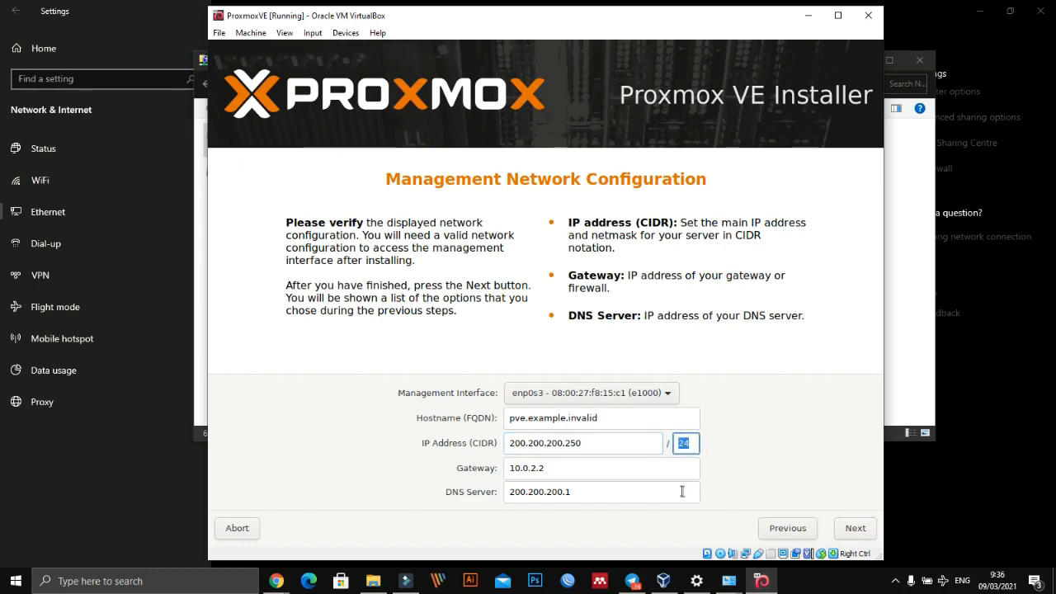
- Set the gateway of the management network to 200.200.200.1
key("Tab")
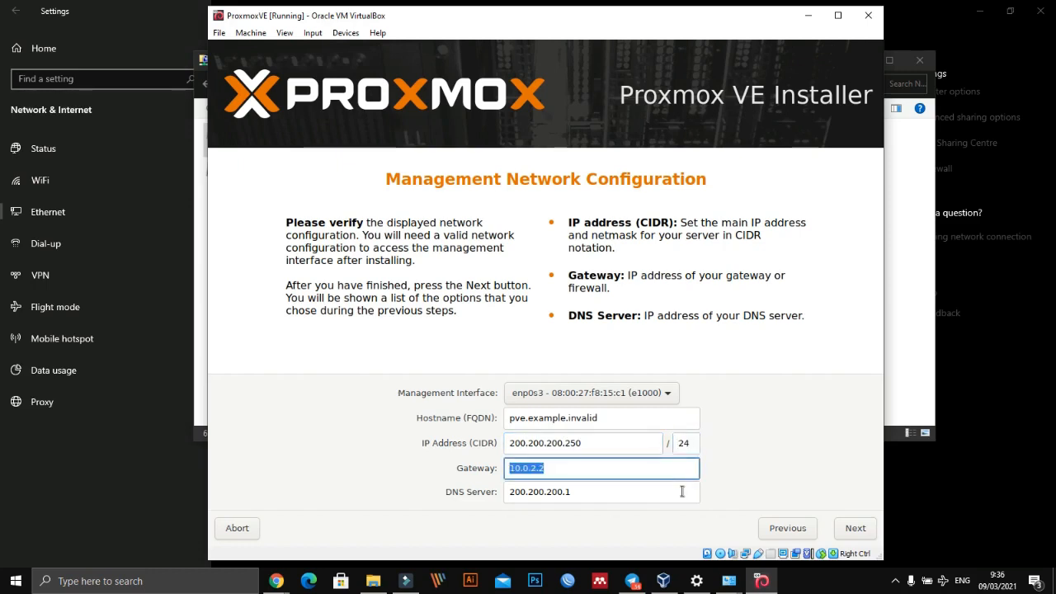
type("200.200")
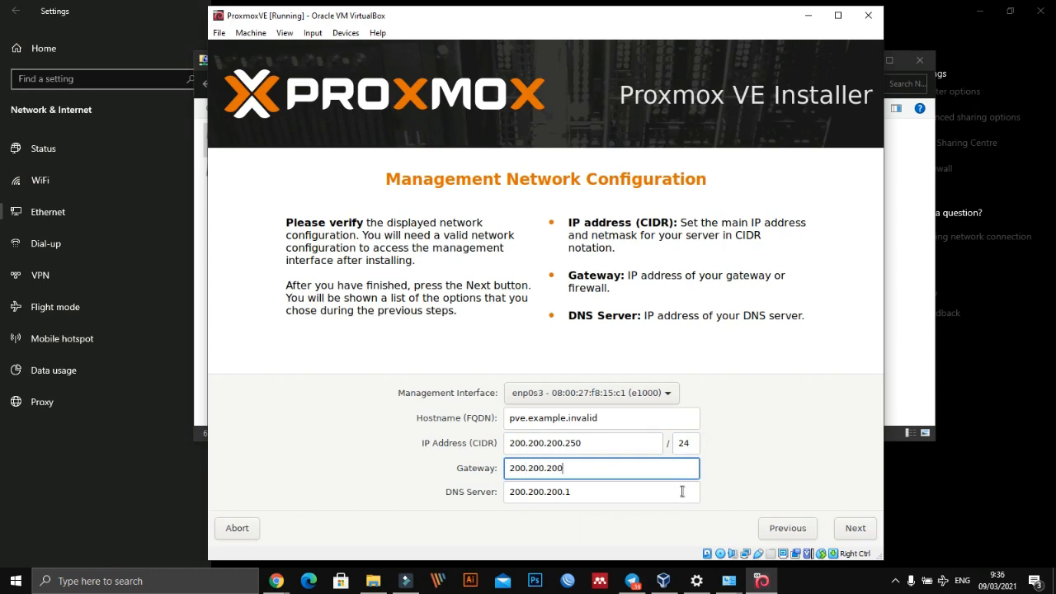
type(".200.1")
- Capture the installer's management network configuration area as a region screenshot with PicPick
left_click(895, 581)
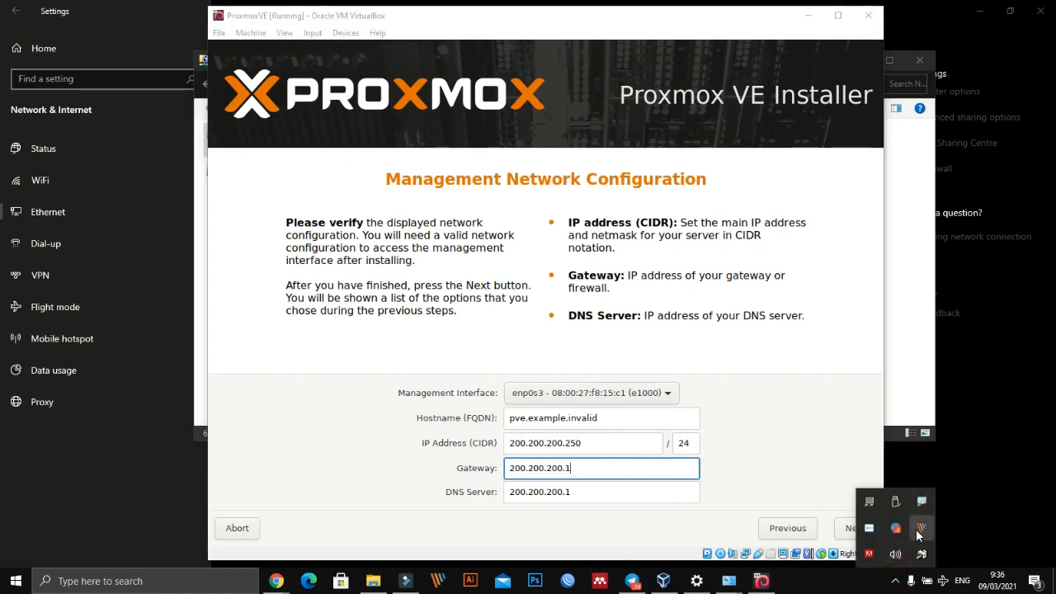
right_click(918, 532)
mouse_move(948, 364)
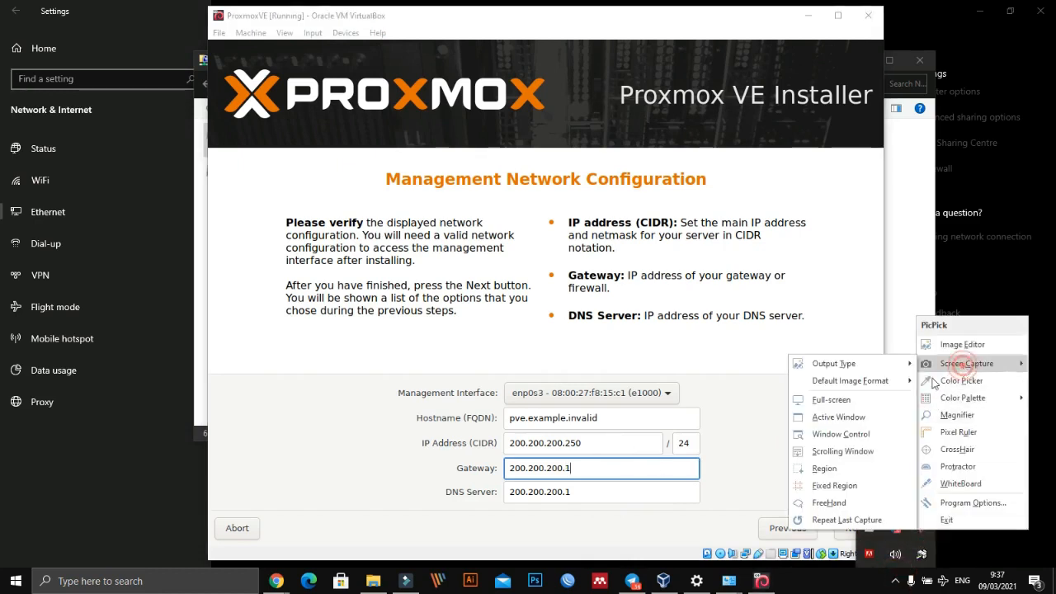
left_click(851, 475)
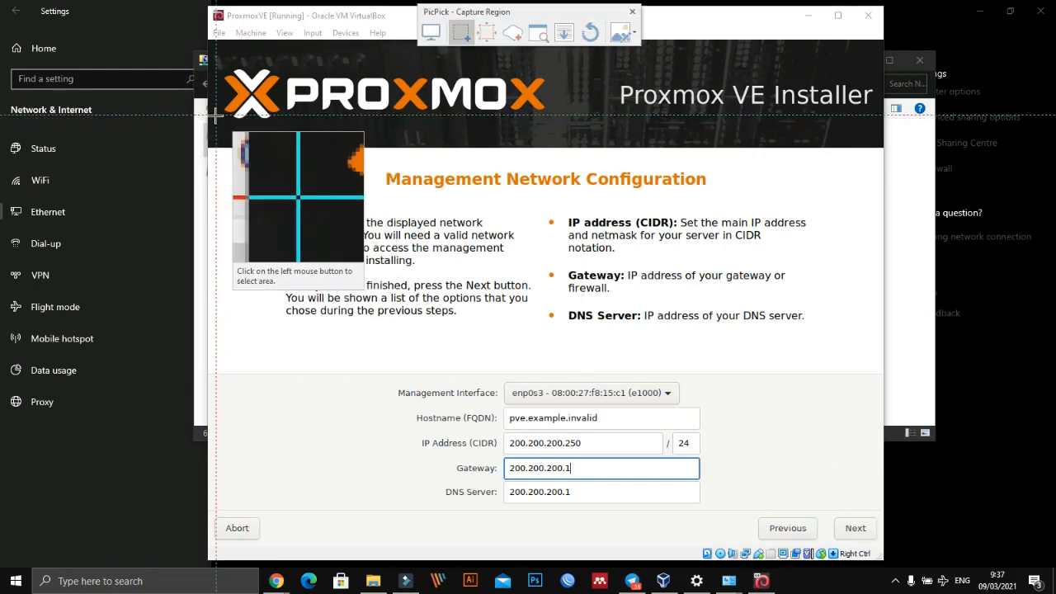
left_click_drag(221, 152, 846, 550)
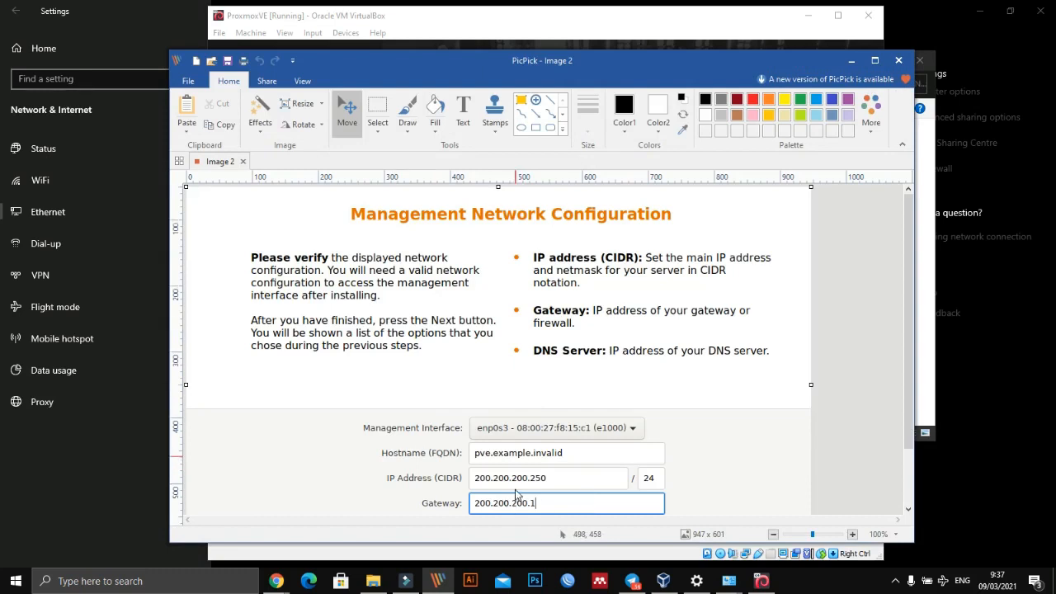
- Highlight the DNS server and gateway addresses in the captured image with yellow boxes about 128 x 39 px and 163 x 38 px
scroll(516, 494, "down", 2)
left_click(521, 99)
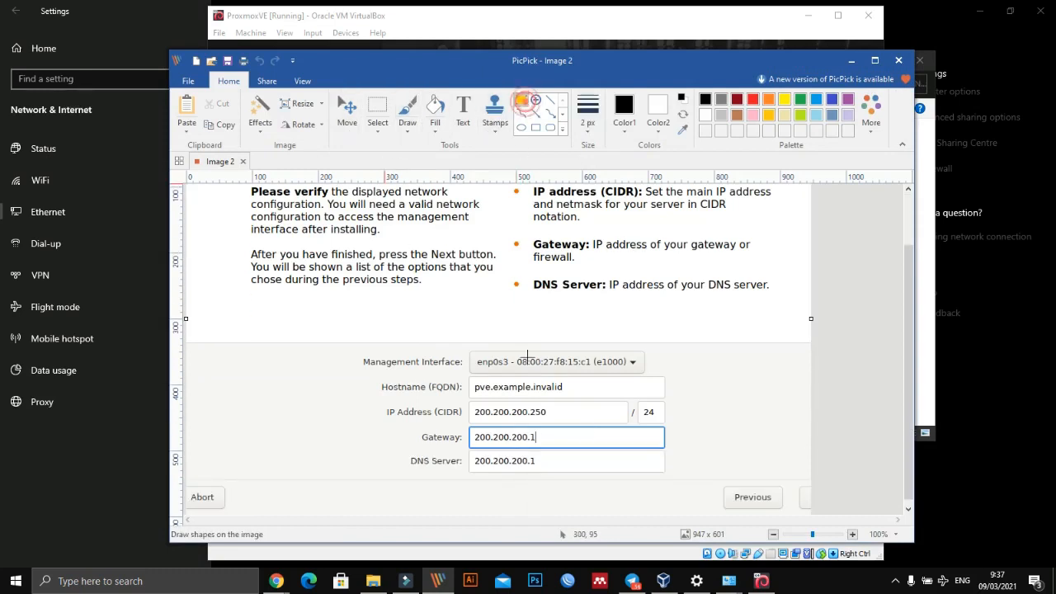
left_click_drag(468, 452, 552, 477)
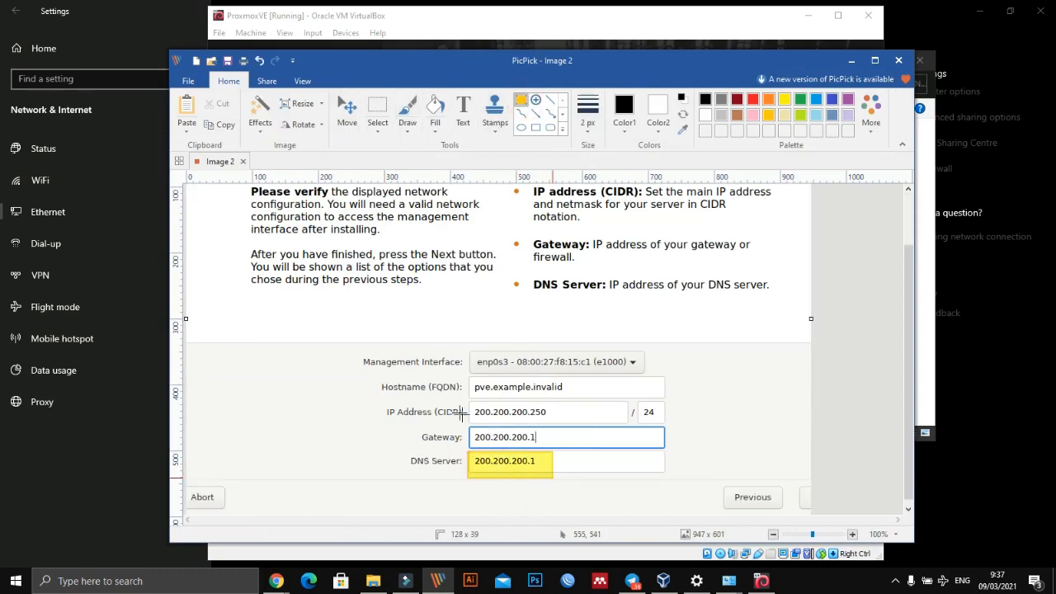
left_click_drag(457, 424, 531, 437)
left_click_drag(455, 421, 563, 446)
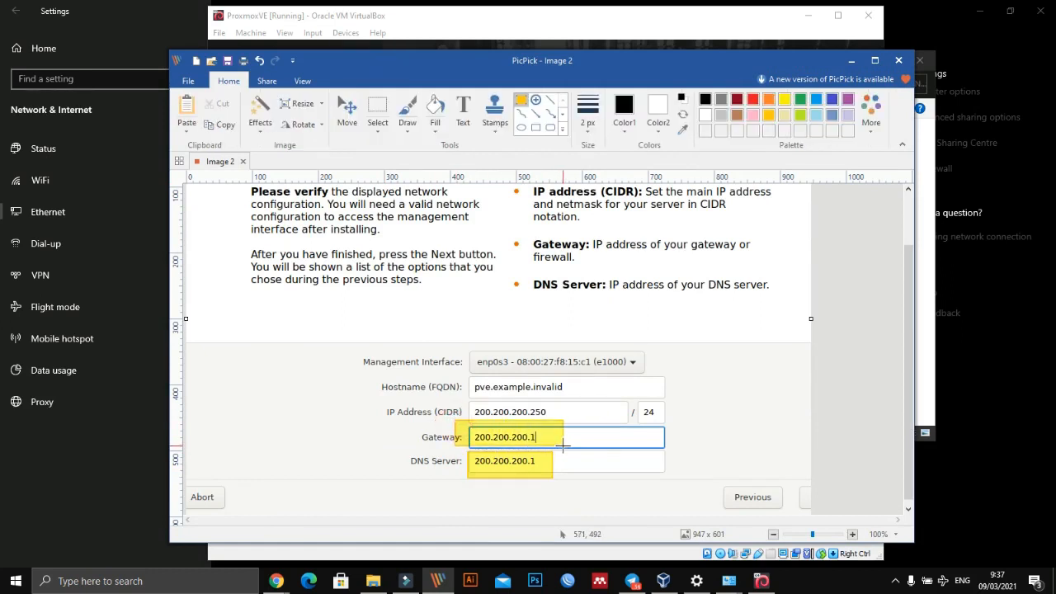
left_click(473, 401)
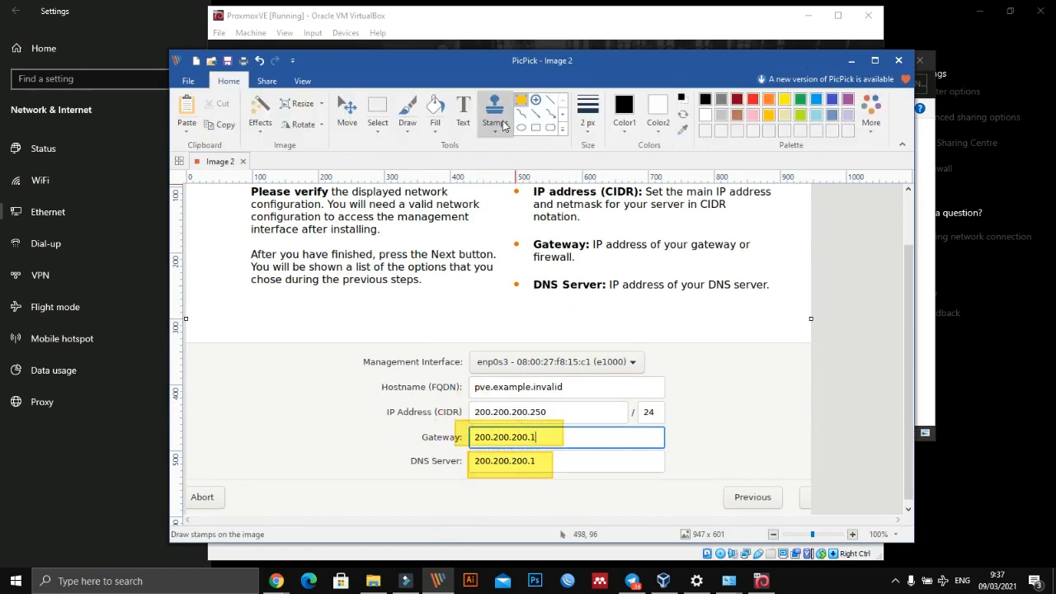
- Draw a rectangle about 259 x 40 px around the IP address in the capture and give it the unfilled red outline style
left_click(536, 128)
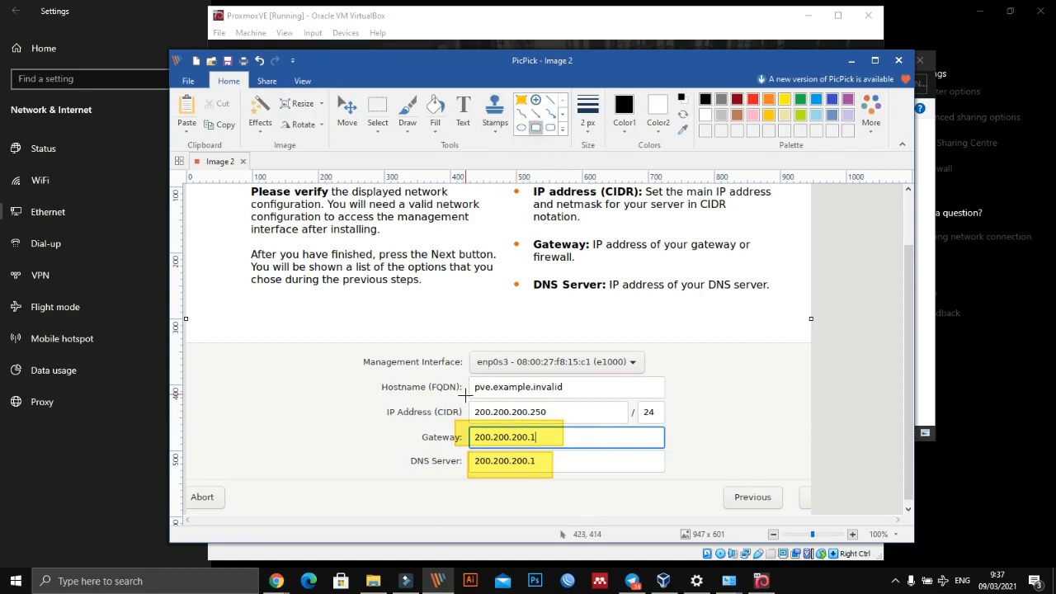
left_click_drag(464, 396, 637, 422)
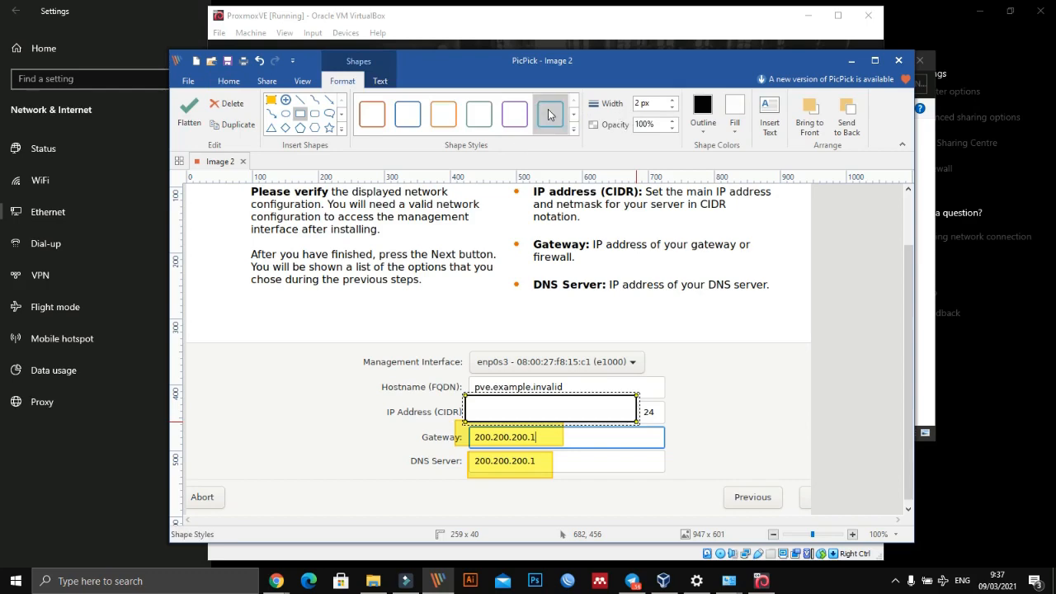
left_click(549, 115)
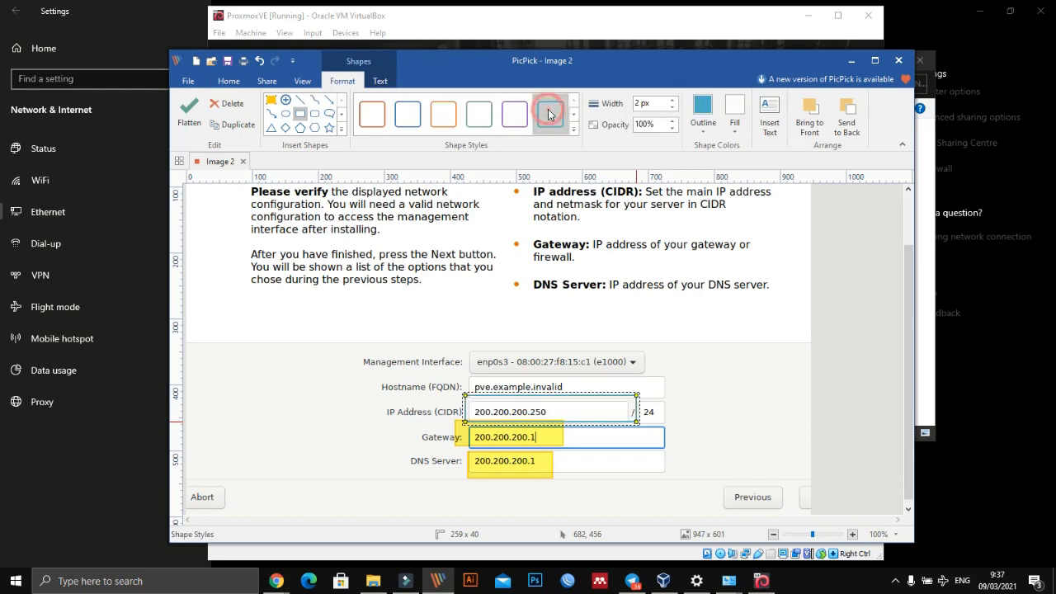
left_click(381, 114)
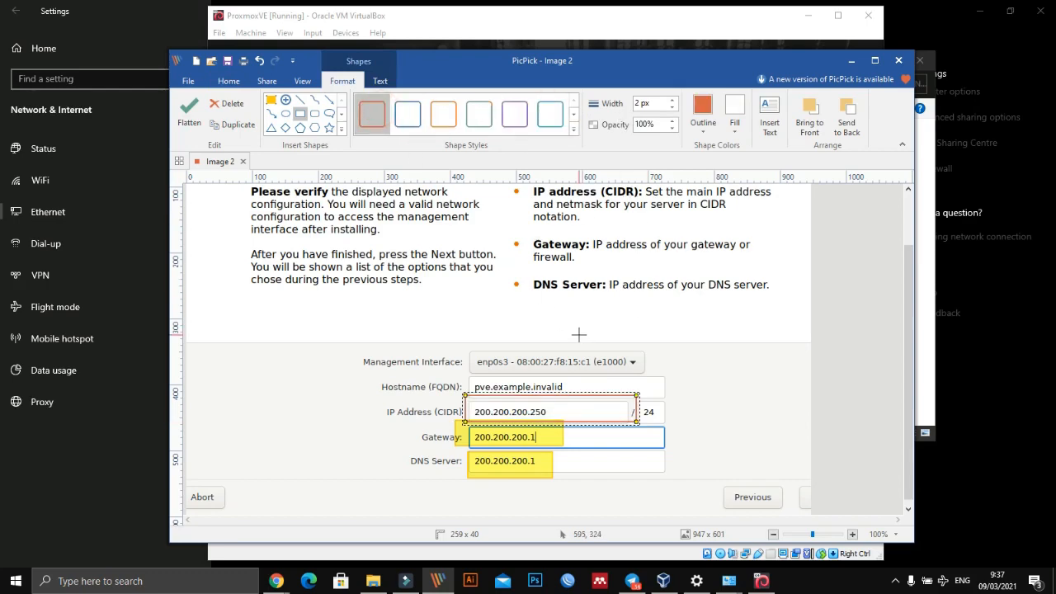
- Return to the Proxmox installer and try to continue with the default hostname pve.example.invalid
key("alt+Tab")
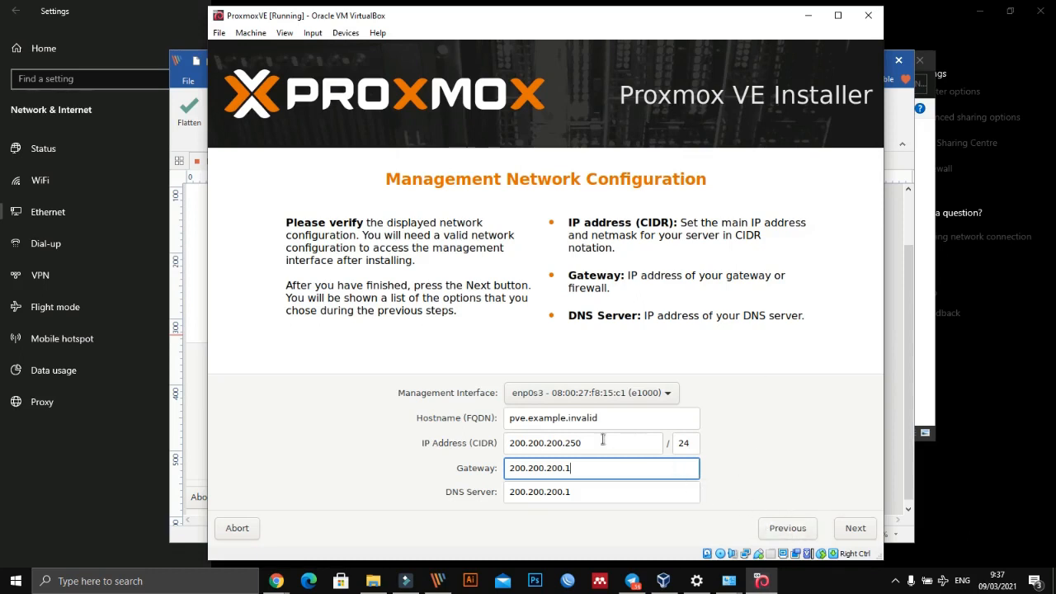
left_click(549, 417)
left_click(605, 418)
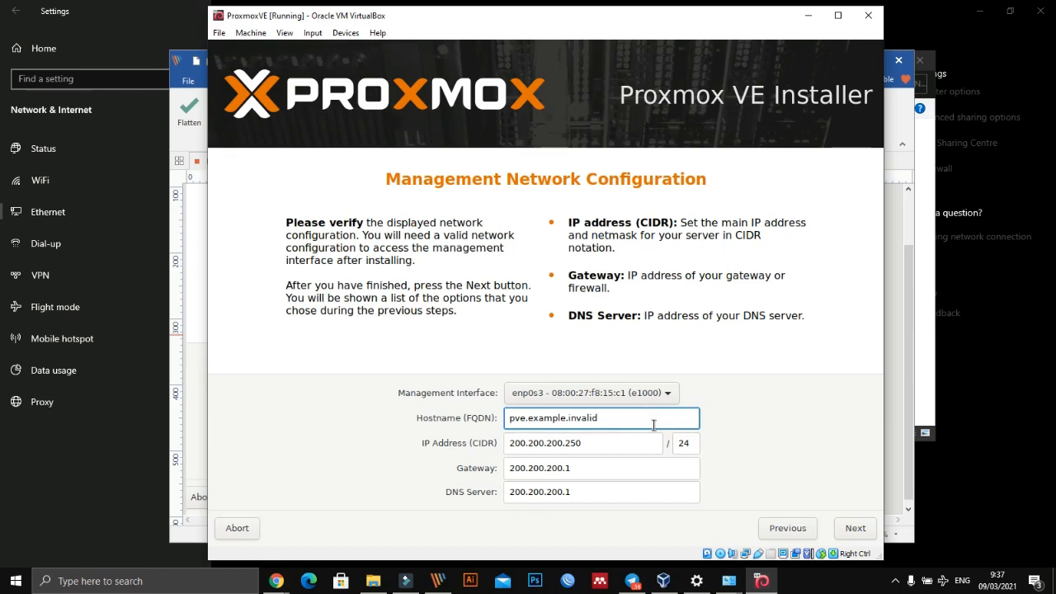
left_click(858, 529)
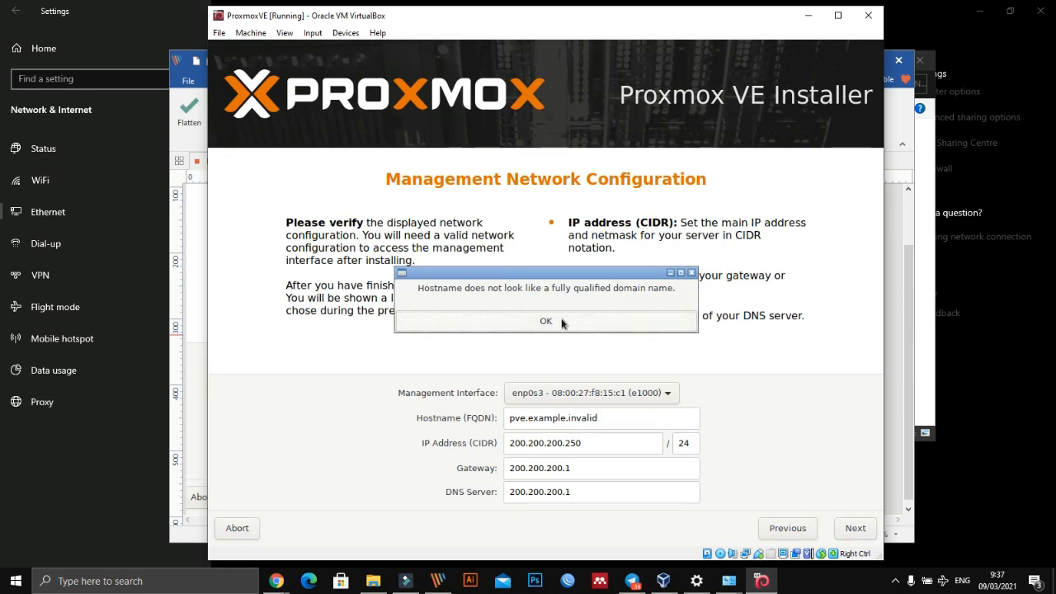
left_click(558, 320)
- Replace the hostname with a fully qualified www name in the administrator's own .com domain and continue to the installation summary
left_click_drag(615, 421, 478, 421)
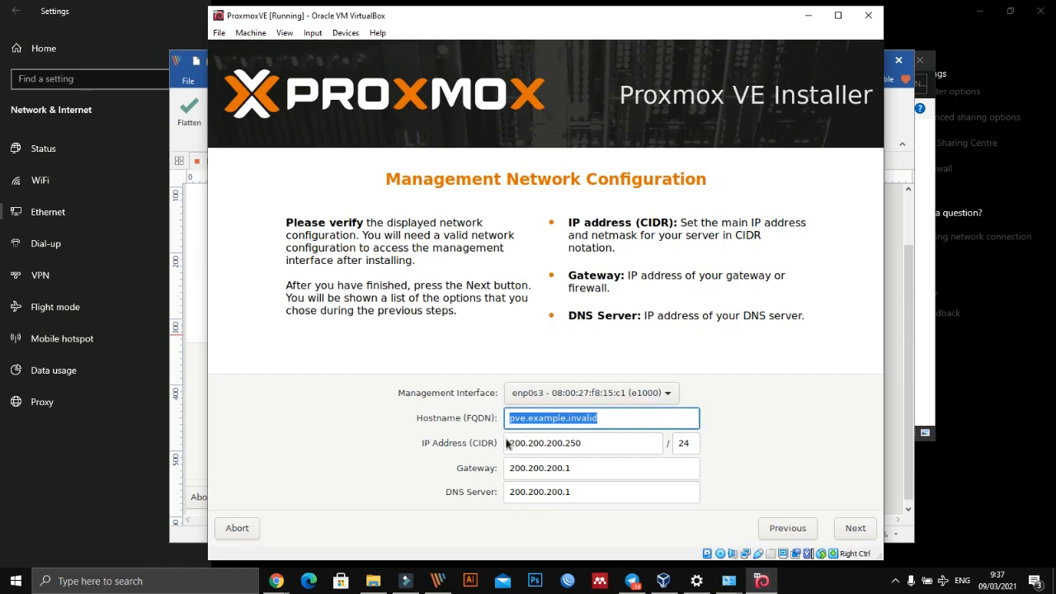
type("www.saidi.com")
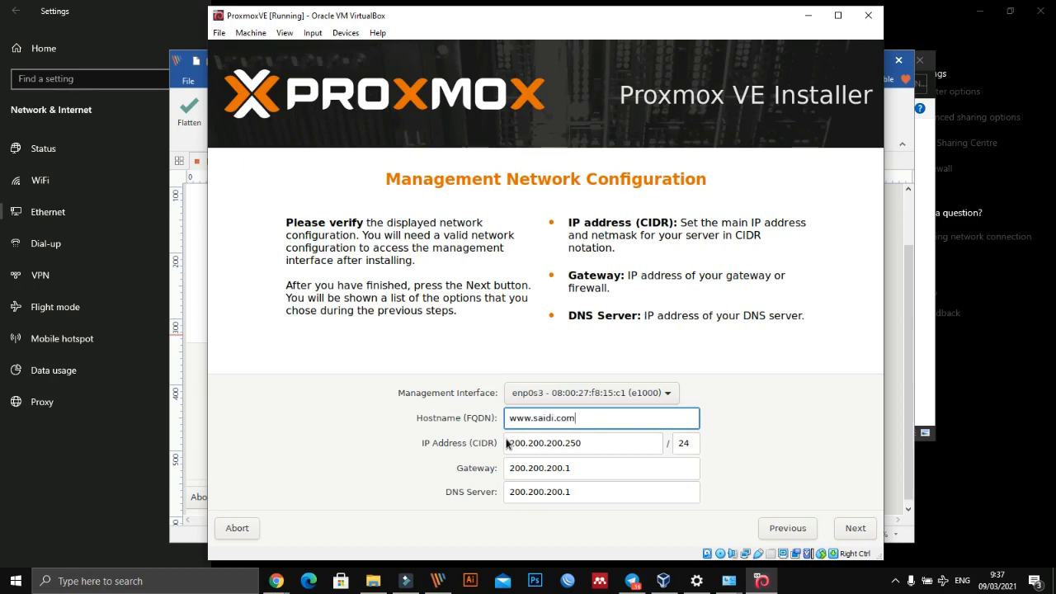
left_click(855, 530)
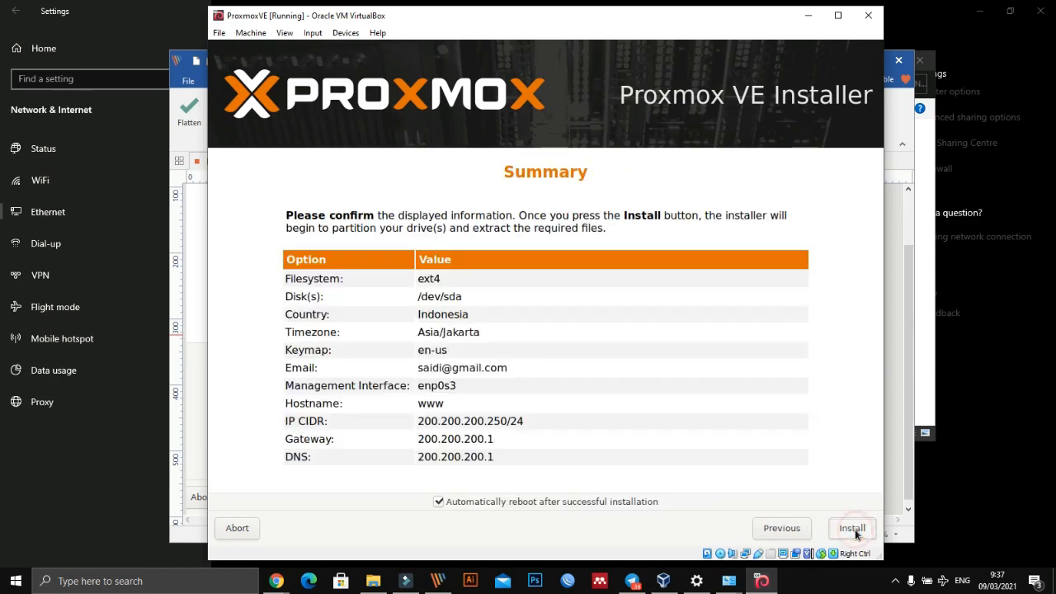
- Go back to the network configuration, change the hostname's domain ending to .my.id, and continue to the summary again
left_click(780, 532)
left_click(598, 419)
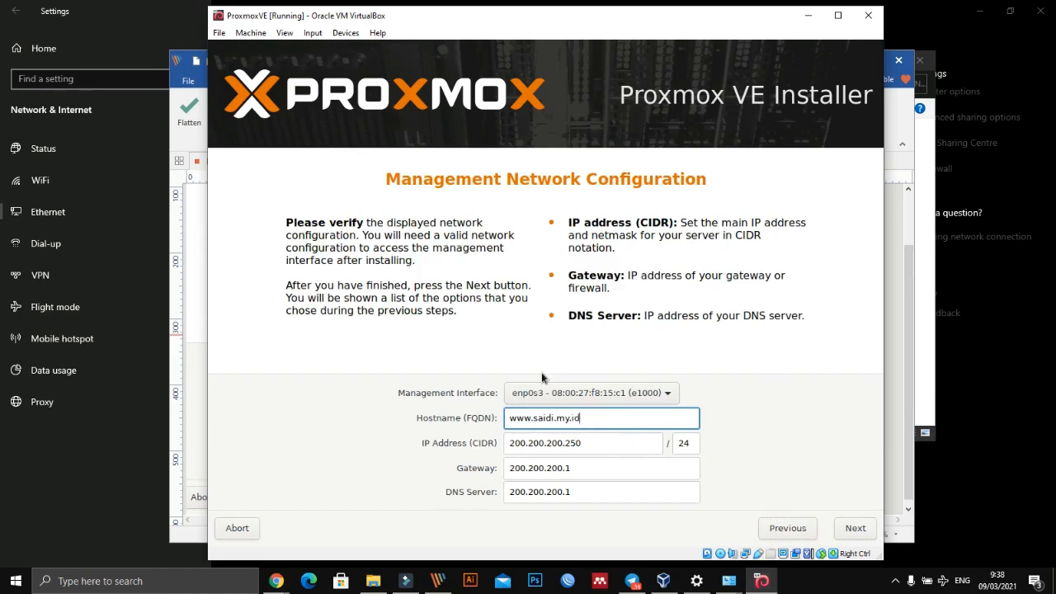
triple_click(619, 420)
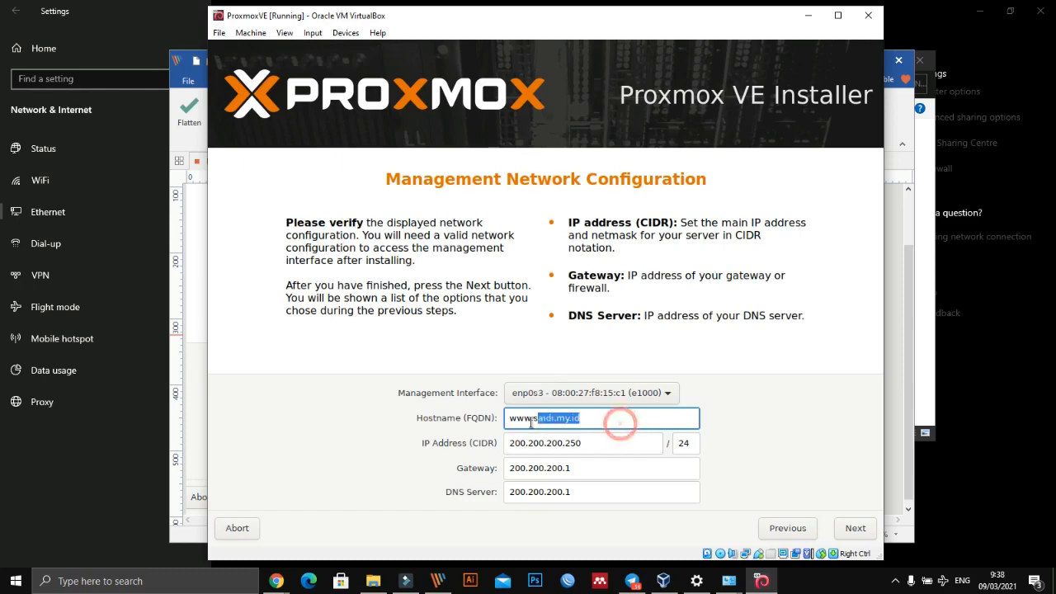
left_click(621, 414)
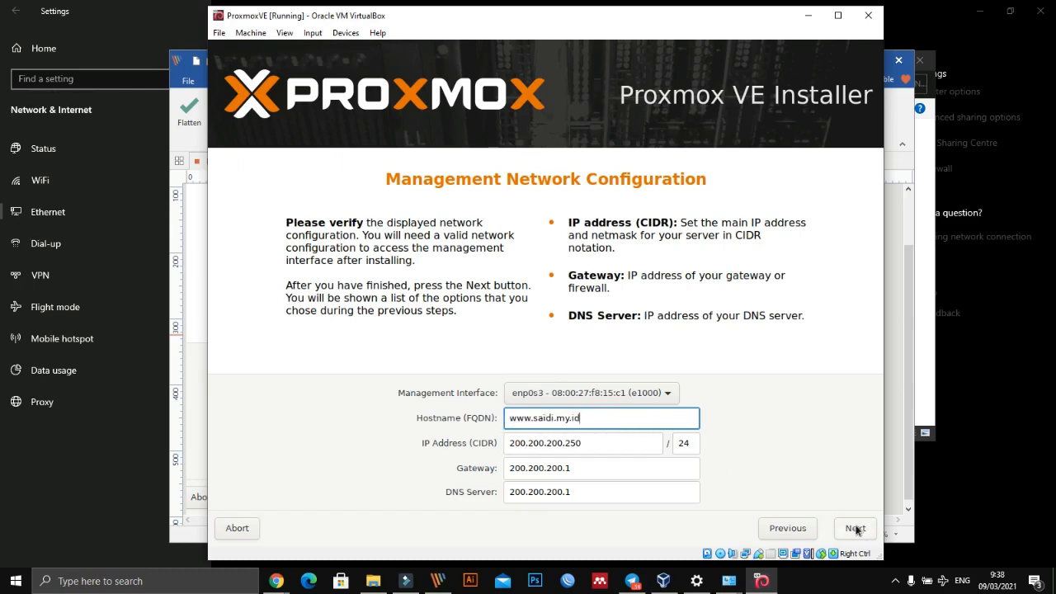
double_click(686, 443)
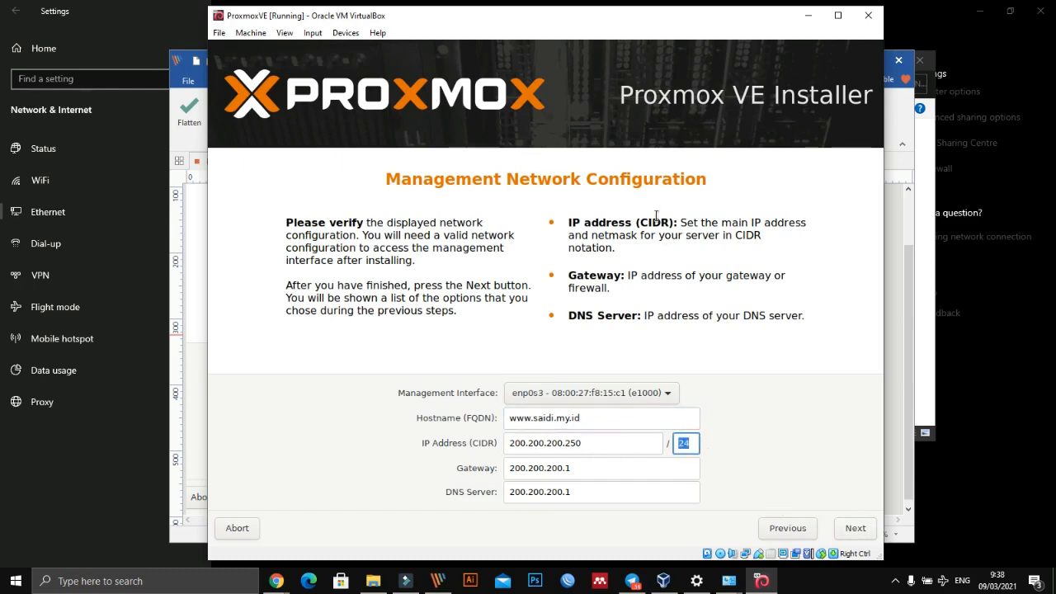
left_click(852, 530)
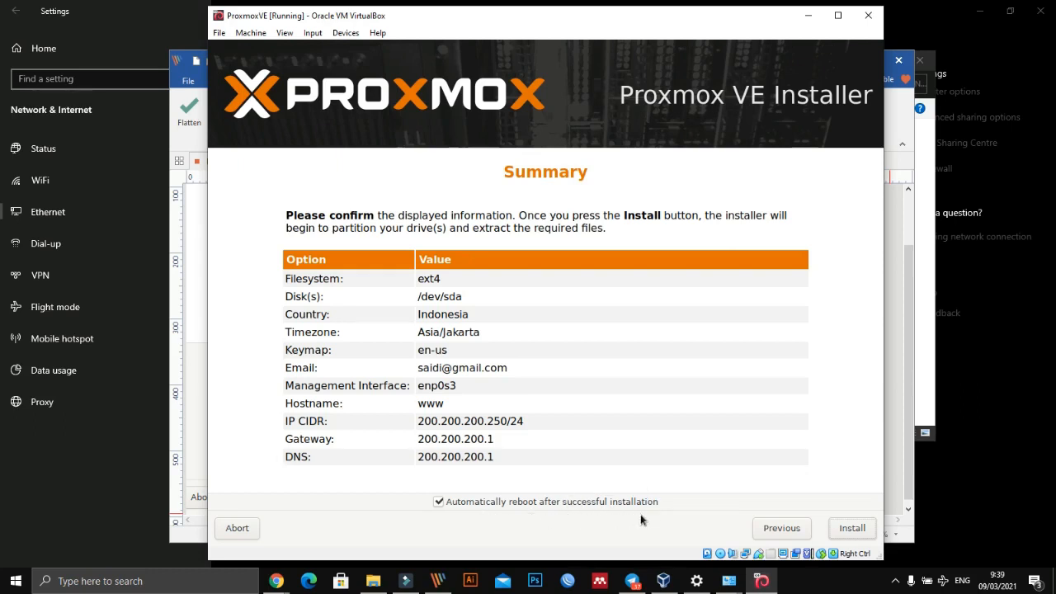
- Confirm the summary and start the Proxmox VE installation
left_click(848, 532)
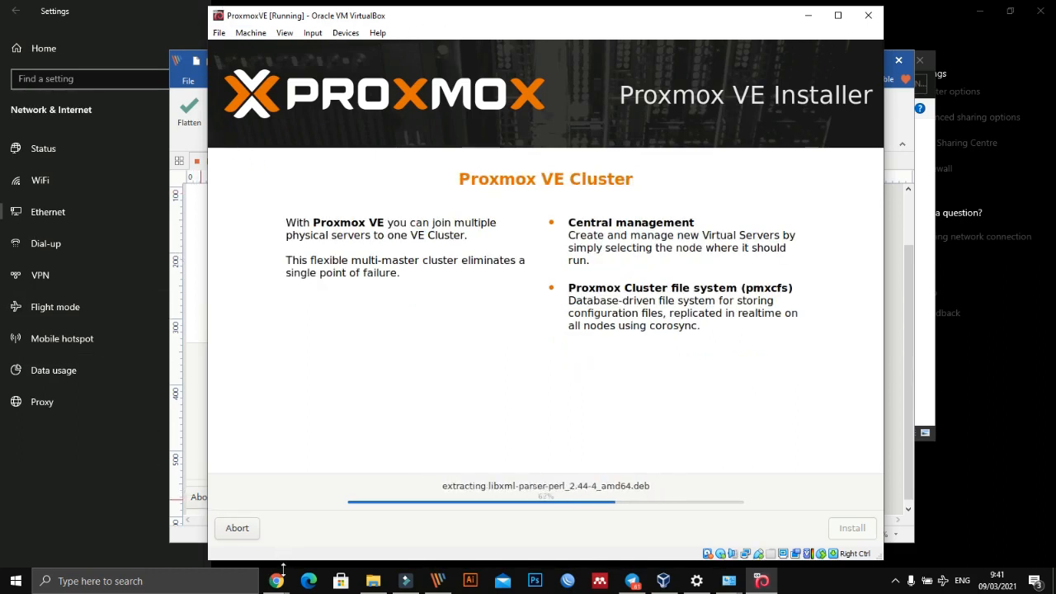
- Switch to Telegram and, on the magnified class chat, outline the proxmox-ve_6.3-1.iso and VirtualBox-6.1.18-142142-Win.exe attachments in red
mouse_move(279, 584)
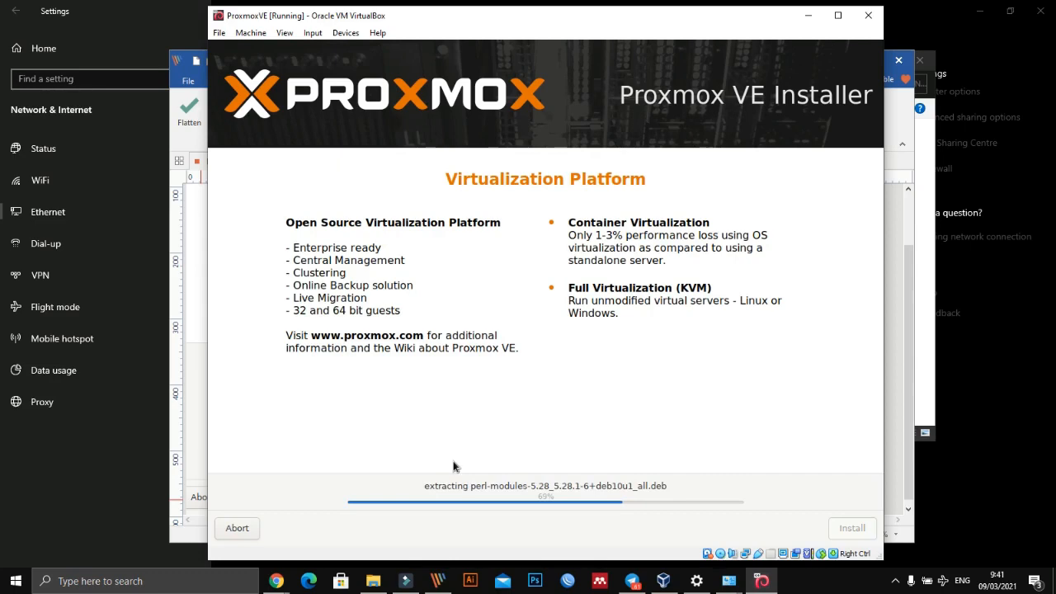
left_click(632, 581)
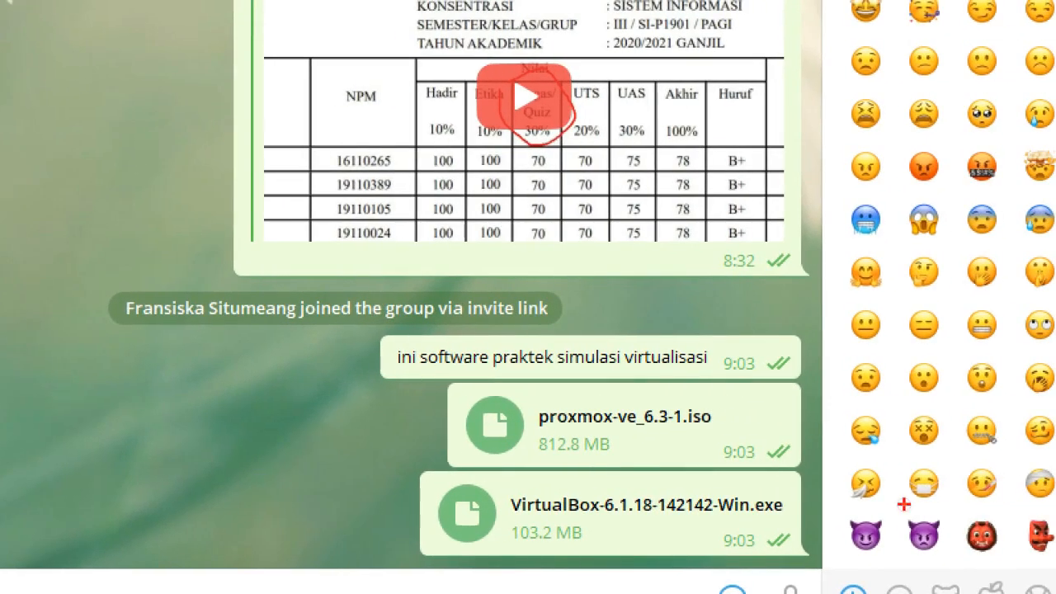
mouse_move(455, 390)
left_mouse_down()
mouse_move(656, 381)
mouse_move(826, 404)
mouse_move(693, 477)
mouse_move(574, 476)
mouse_move(439, 430)
left_mouse_up()
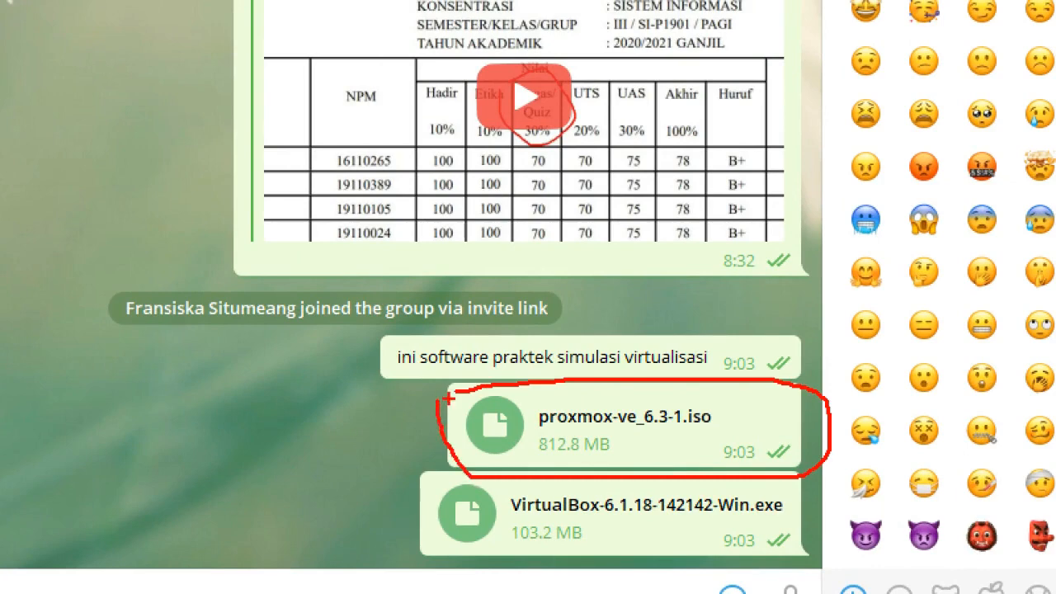
mouse_move(413, 473)
left_mouse_down()
mouse_move(808, 477)
mouse_move(797, 548)
mouse_move(568, 555)
mouse_move(418, 555)
mouse_move(416, 477)
left_mouse_up()
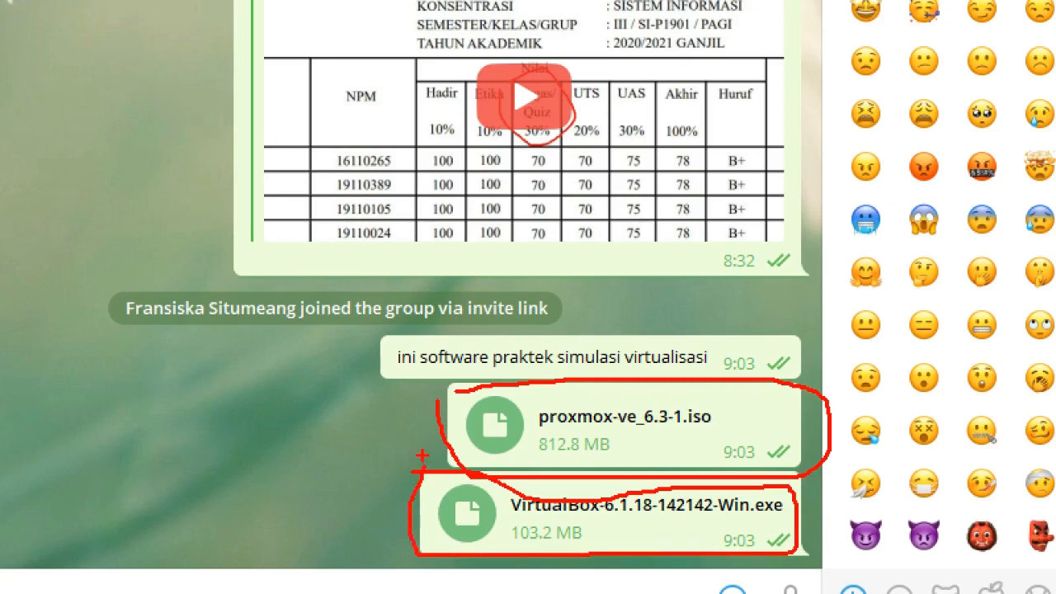
- Write the red three-line note "laptop / yang mendukung / teknologi VT" beside the marked files and leave the annotation mode
type("tlat")
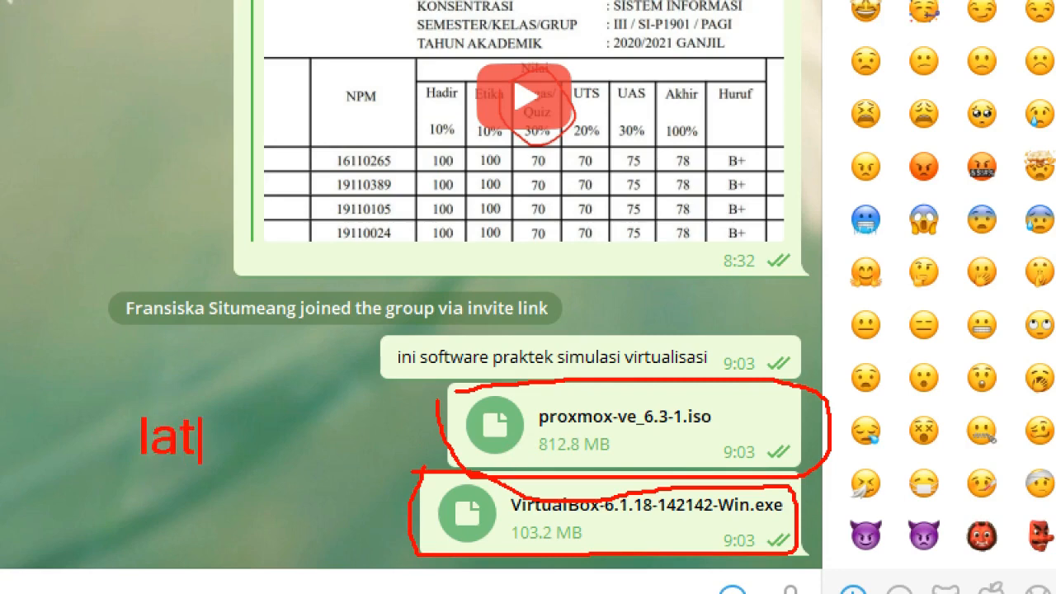
type("po")
key("BackSpace")
key("BackSpace")
key("BackSpace")
type("ptop")
key("Return")
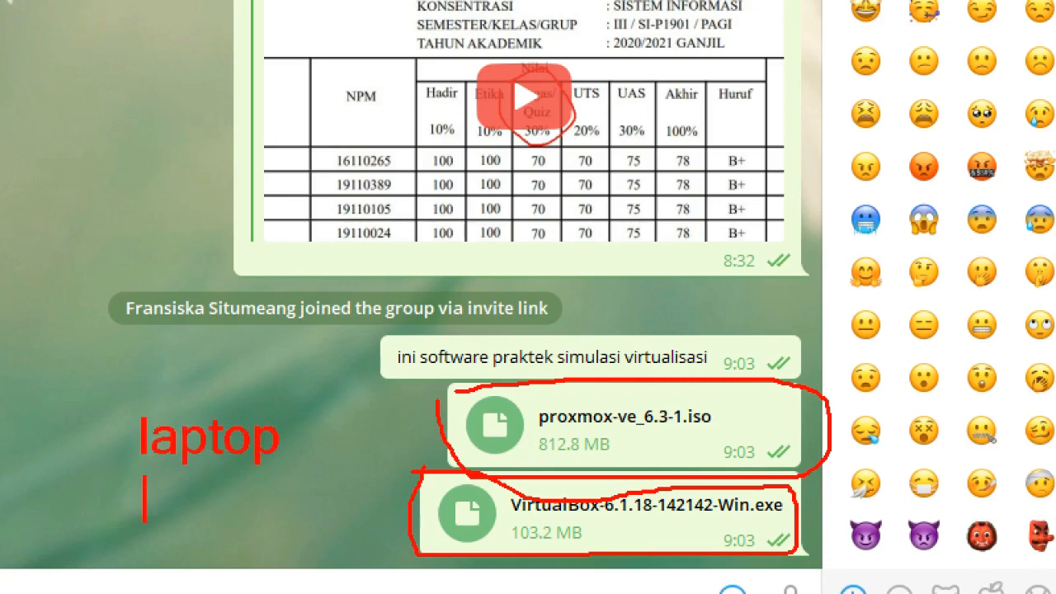
type("yang mend")
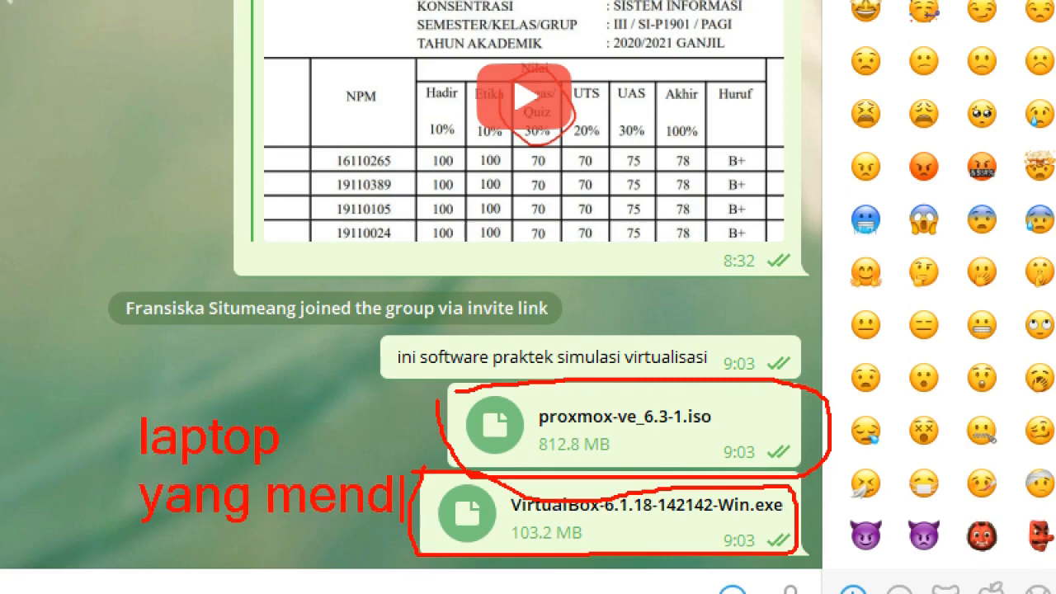
type("ukung")
key("Return")
type("tek")
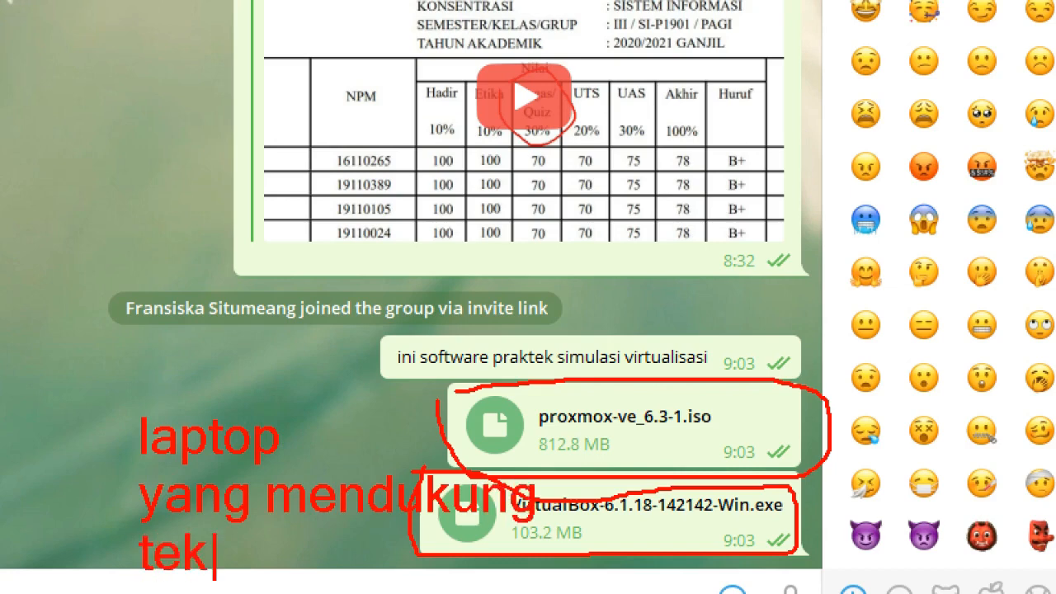
type("nologi vt")
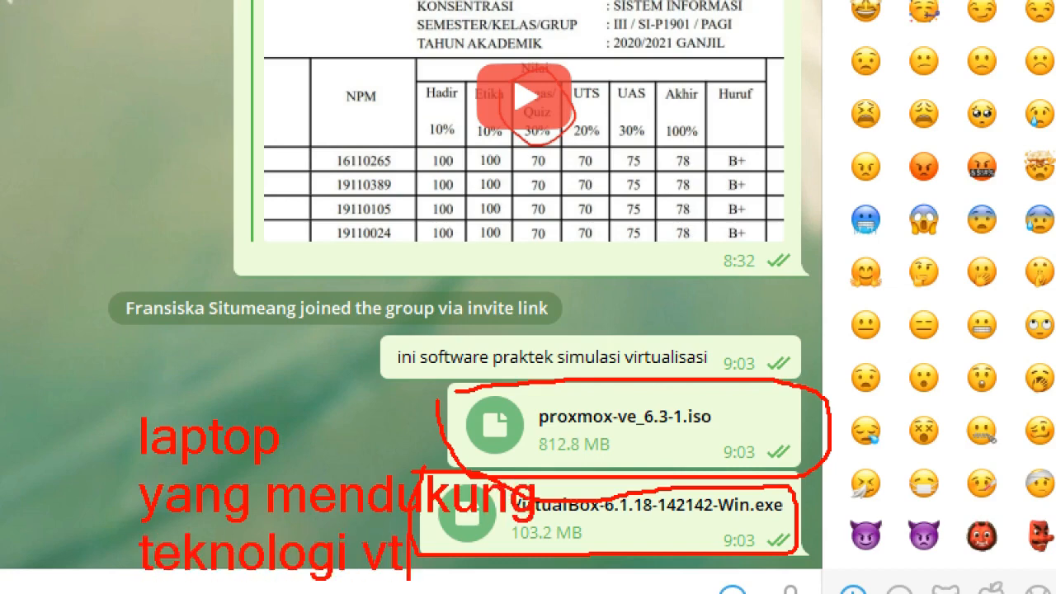
key("BackSpace")
key("BackSpace")
type("VT")
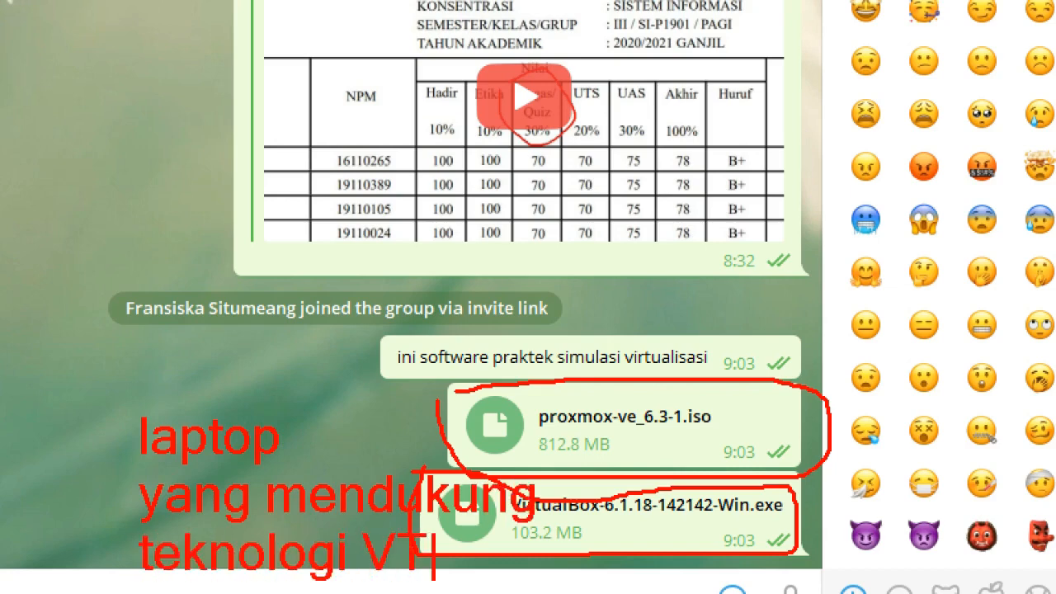
key("Escape")
key("Escape")
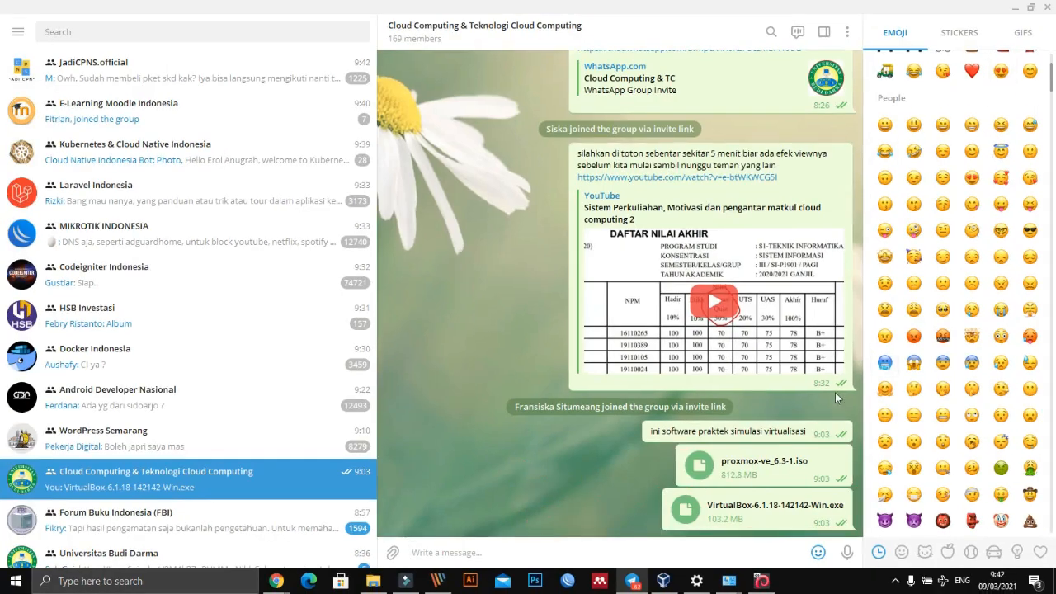
- Switch to Chrome and search Google in a new tab for "cara mengaktifkan VT di laptop"
mouse_move(276, 581)
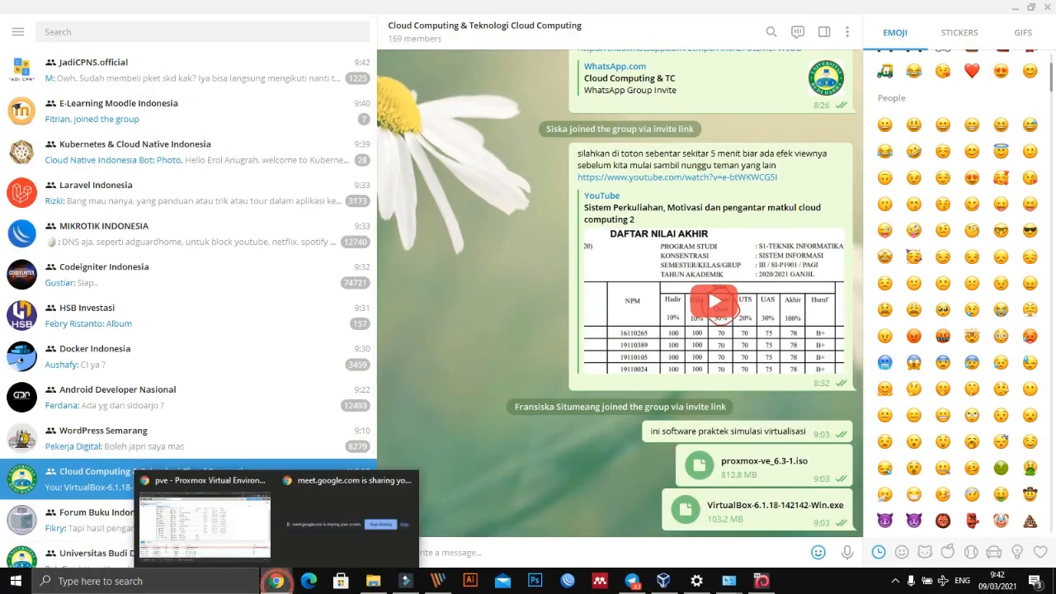
left_click(208, 536)
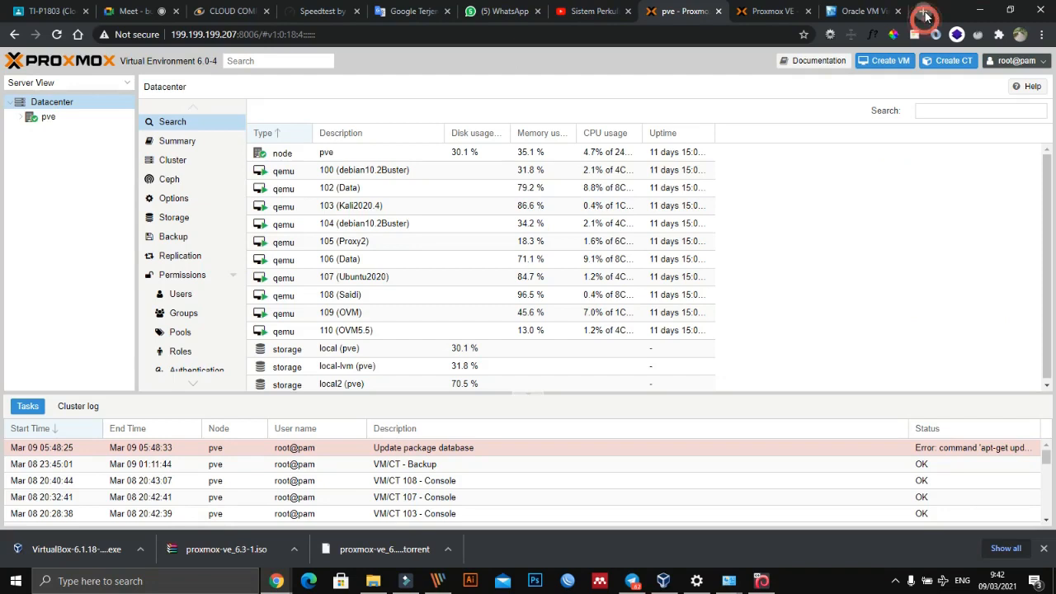
left_click(923, 10)
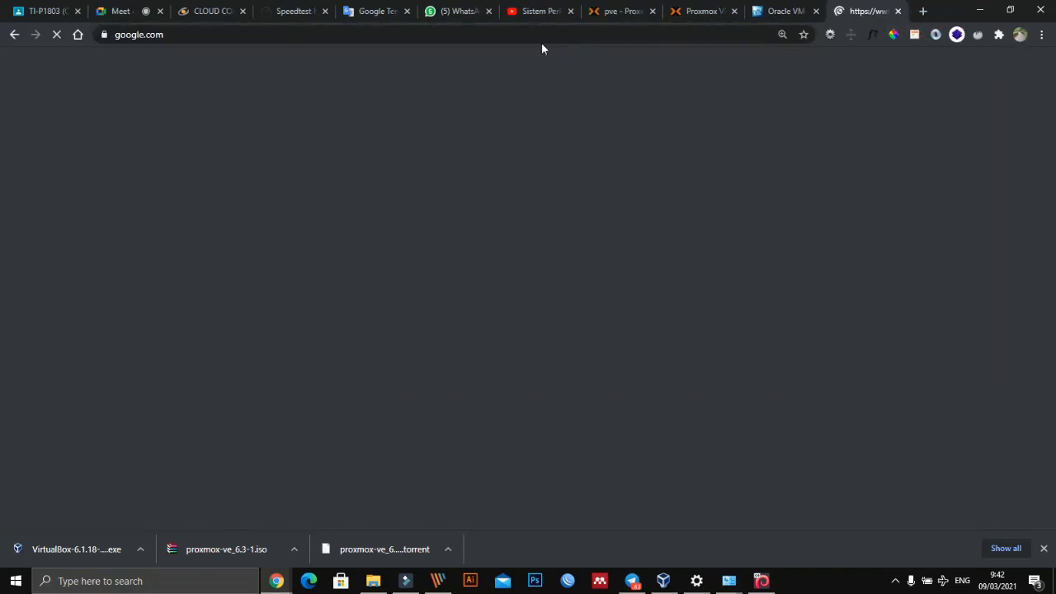
type("cara")
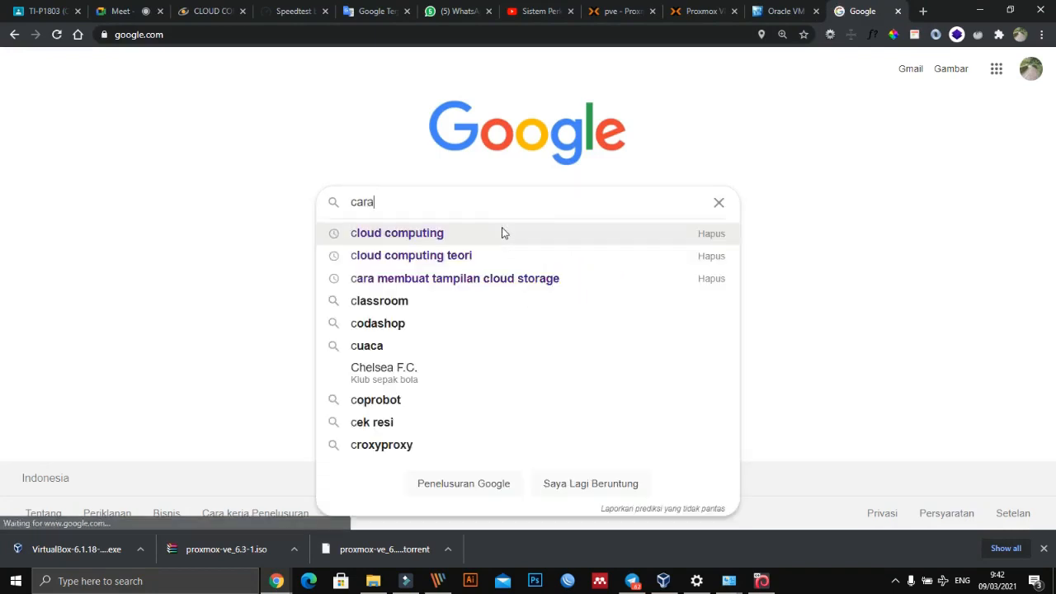
type(" mengak")
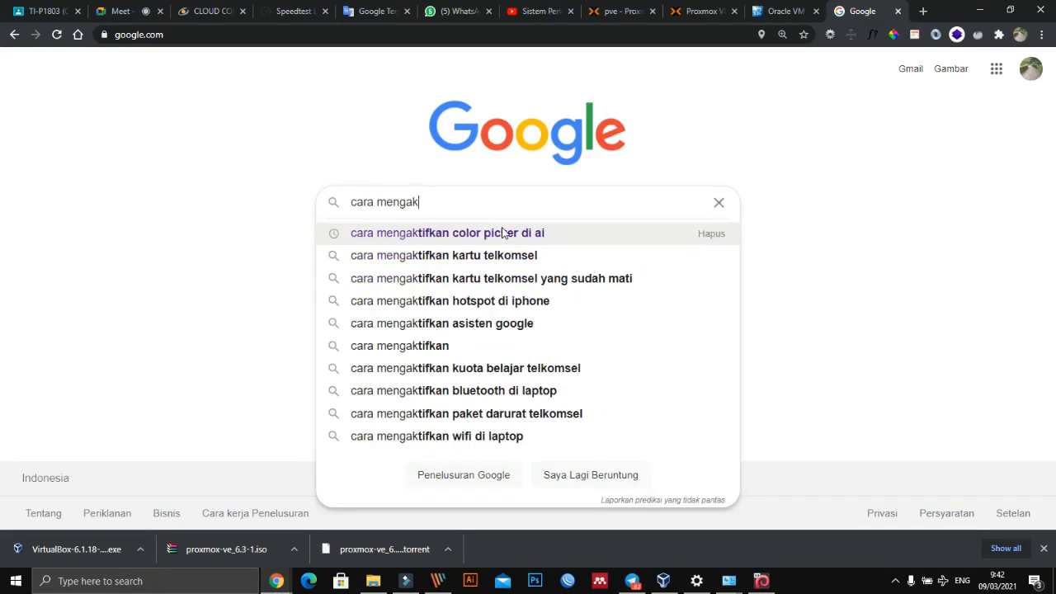
type("tifkan V")
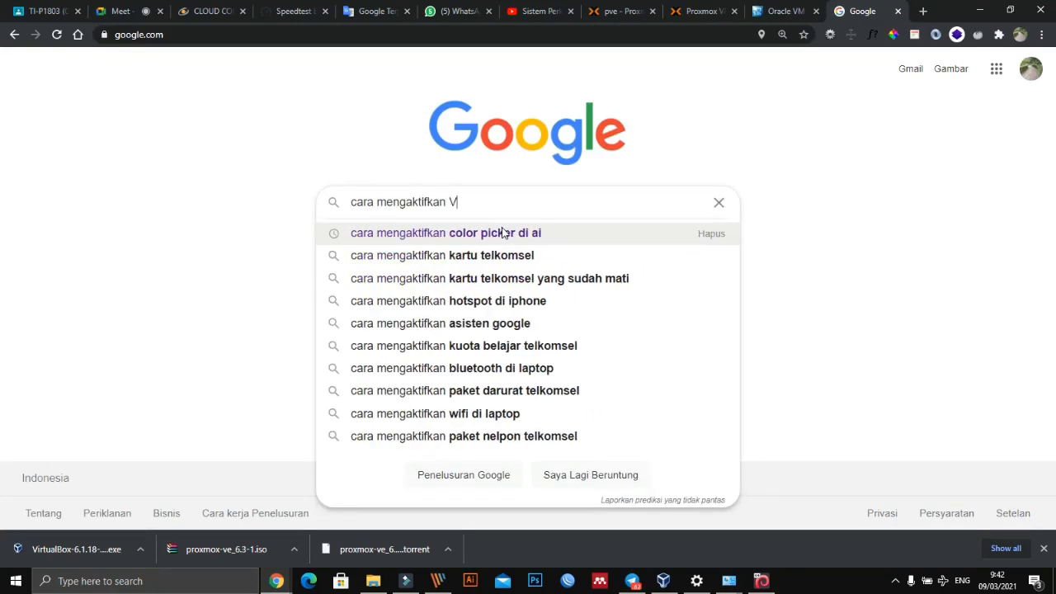
type("T di laptop")
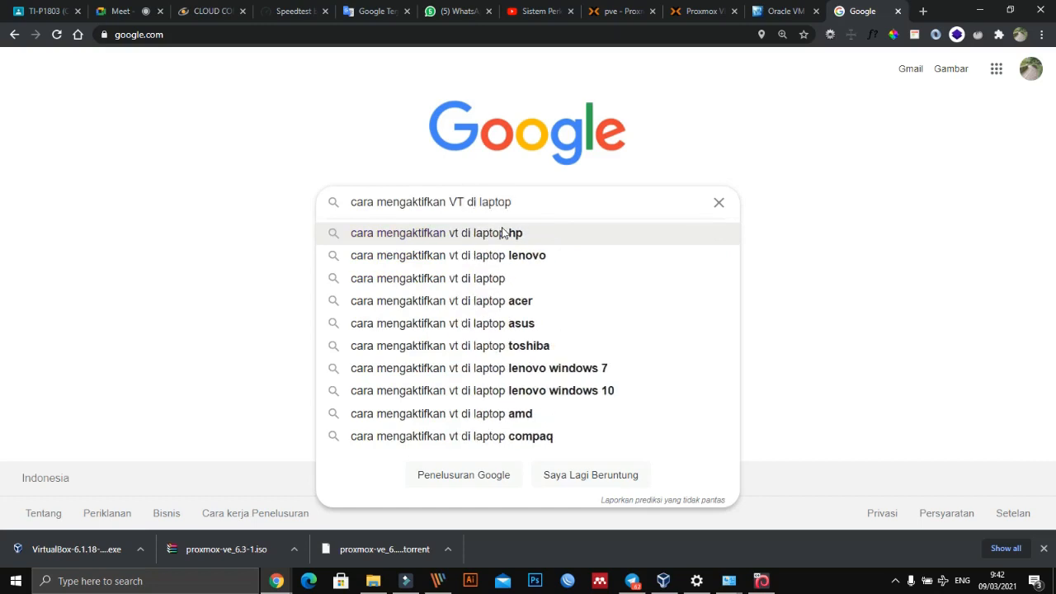
key("Return")
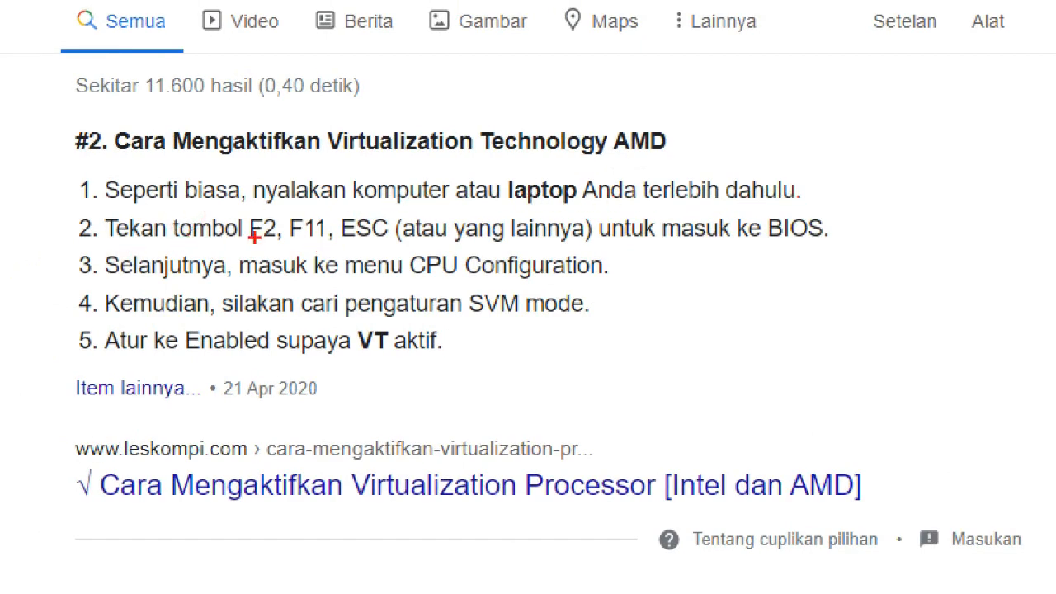
- On the magnified featured result, underline F2, F11 and ESC and mark CPU Configuration in red, ending with the annotation closed
left_click_drag(248, 239, 375, 239)
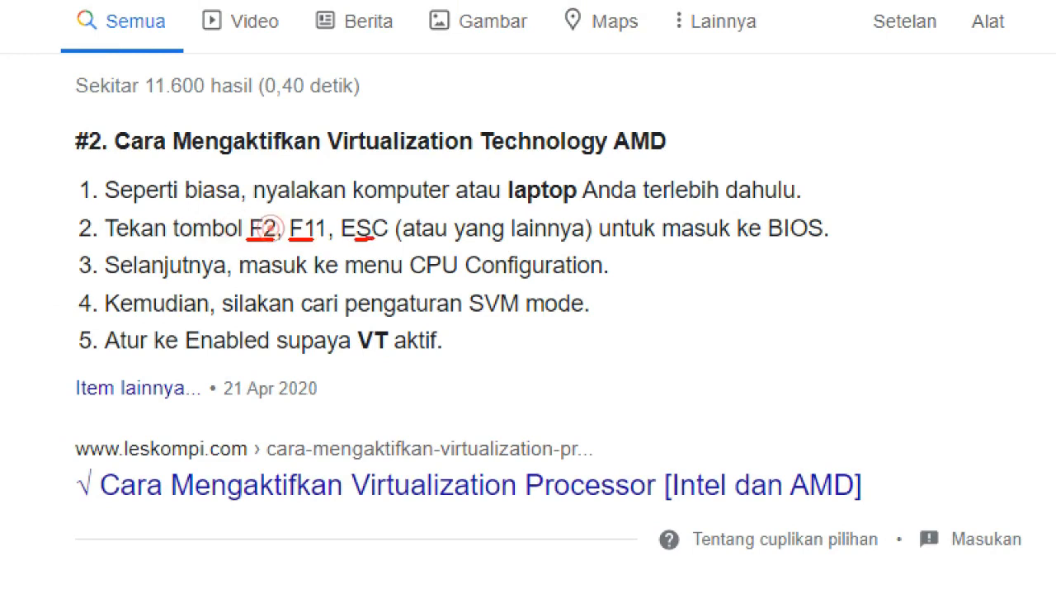
left_click_drag(453, 249, 492, 248)
left_click_drag(399, 249, 473, 250)
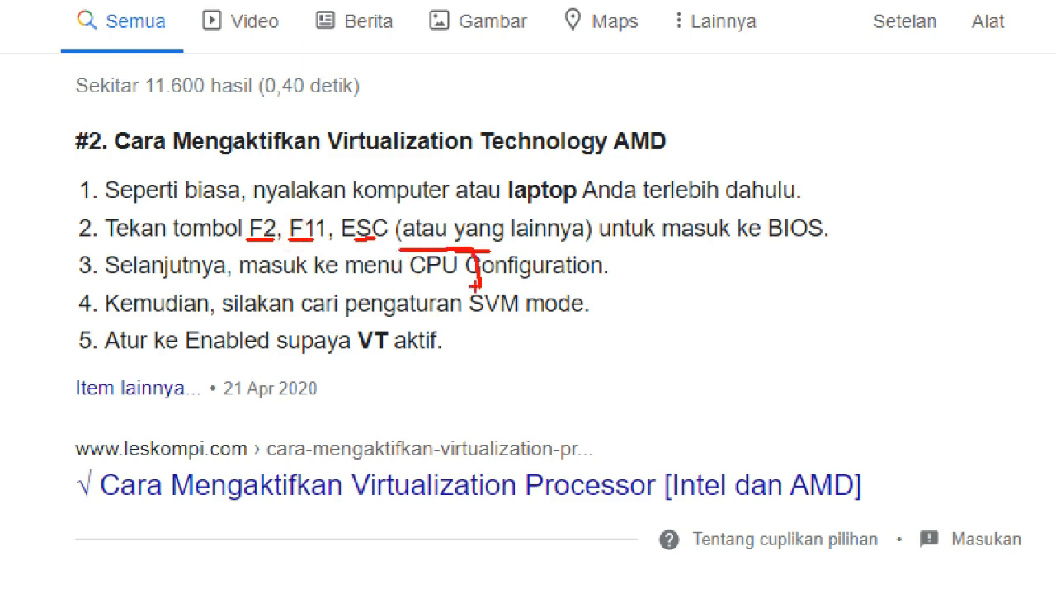
mouse_move(401, 249)
left_mouse_down()
mouse_move(462, 297)
mouse_move(541, 298)
left_mouse_up()
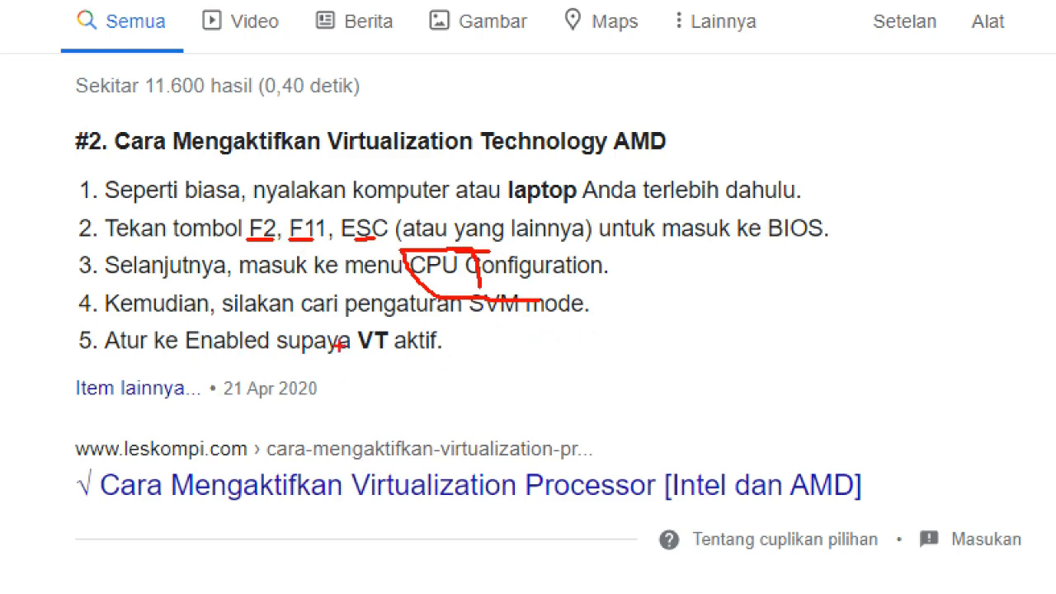
key("Escape")
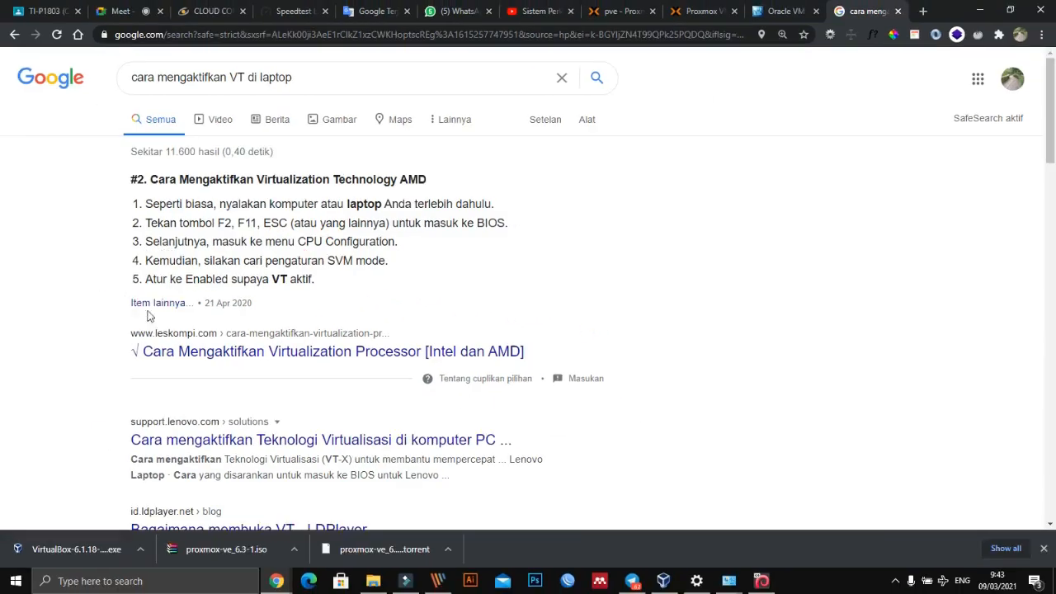
- Open the leskompi.com article on enabling processor virtualization and examine its BIOS instructions and its ways to check VT support, down to Task Manager
left_click(183, 352)
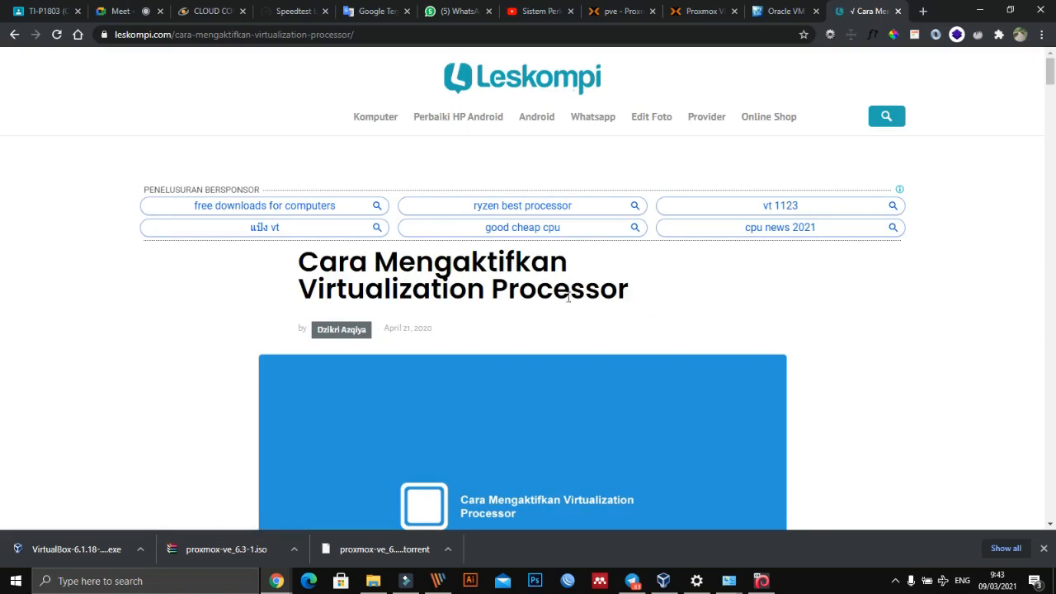
scroll(715, 273, "down", 3)
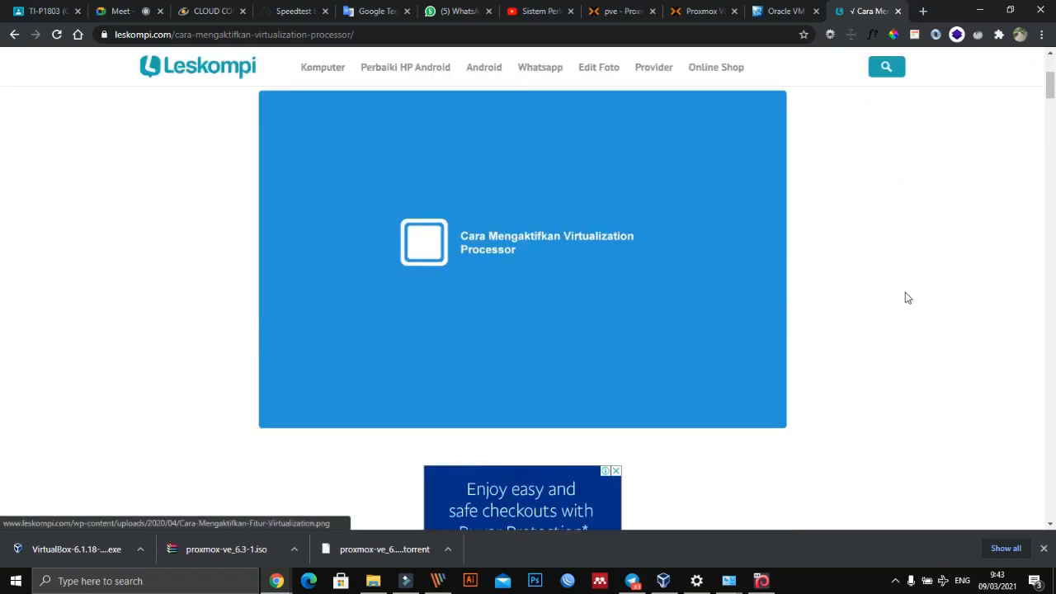
scroll(905, 297, "down", 2)
scroll(382, 224, "up", 2)
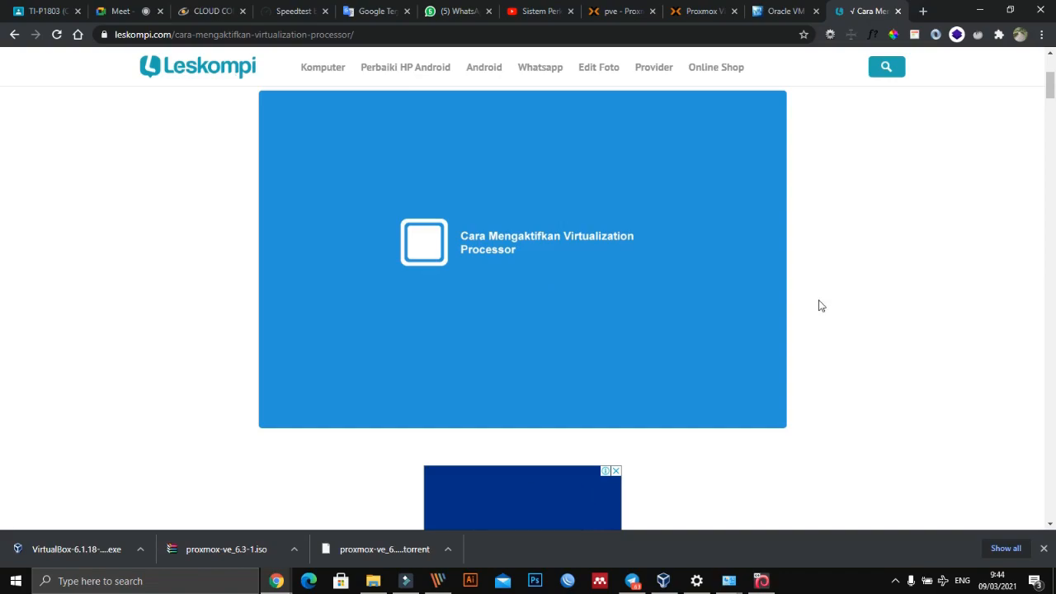
scroll(797, 303, "down", 4)
scroll(635, 291, "down", 10)
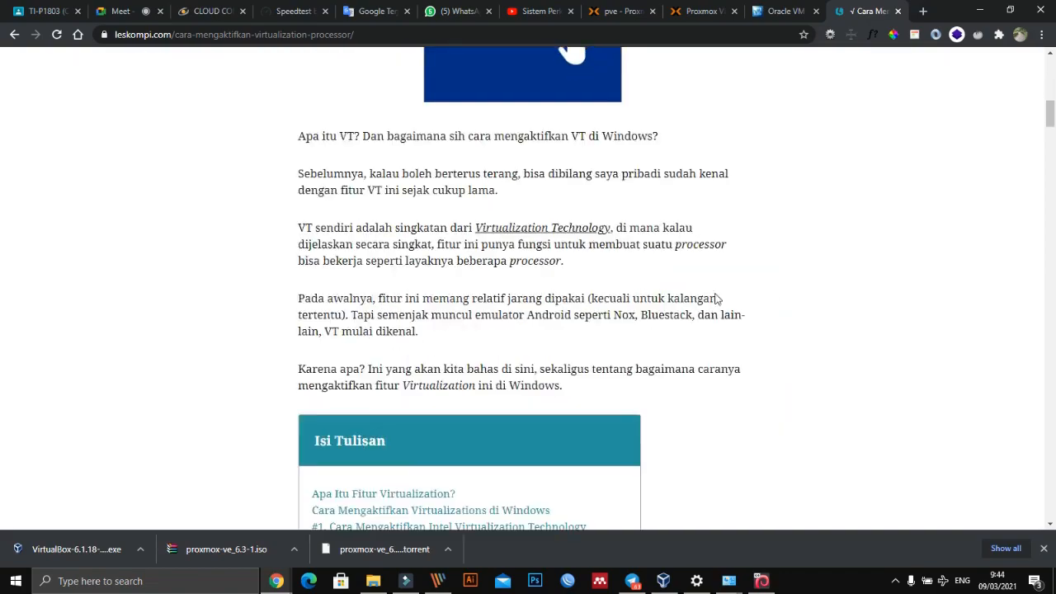
scroll(635, 290, "down", 12)
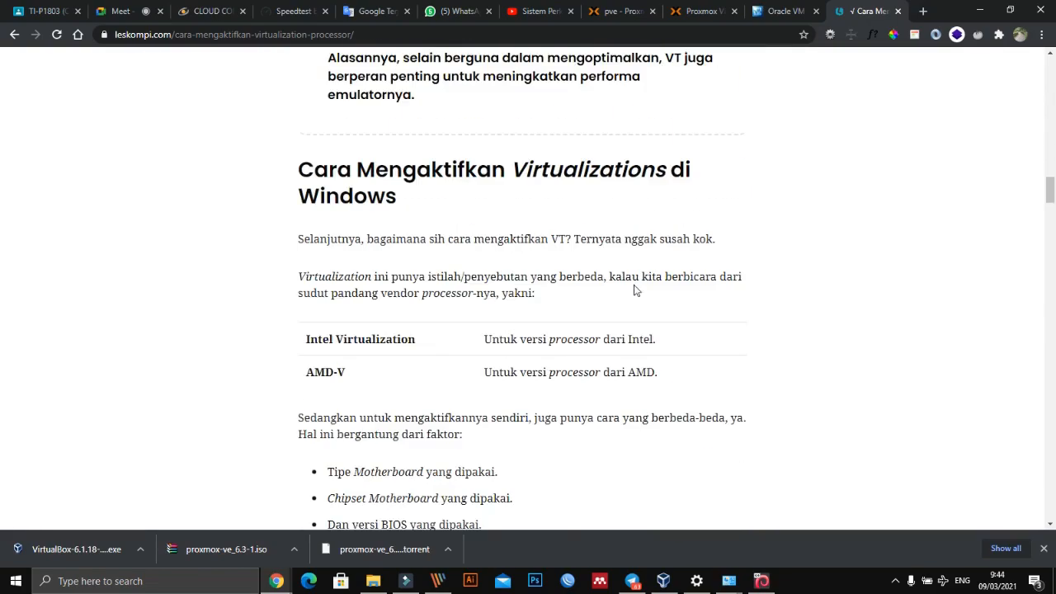
scroll(636, 284, "down", 10)
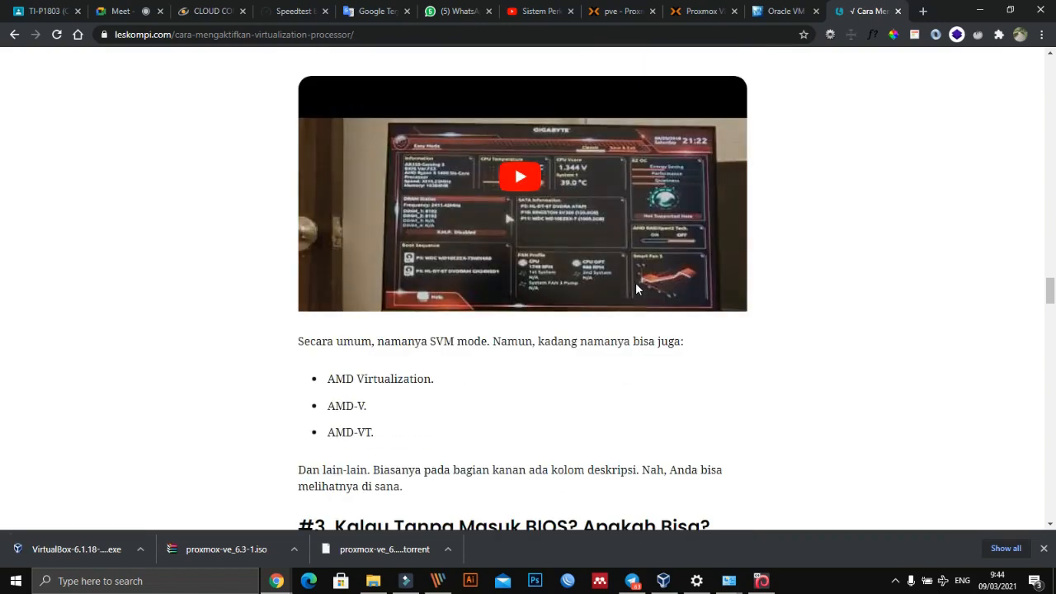
scroll(565, 297, "down", 2)
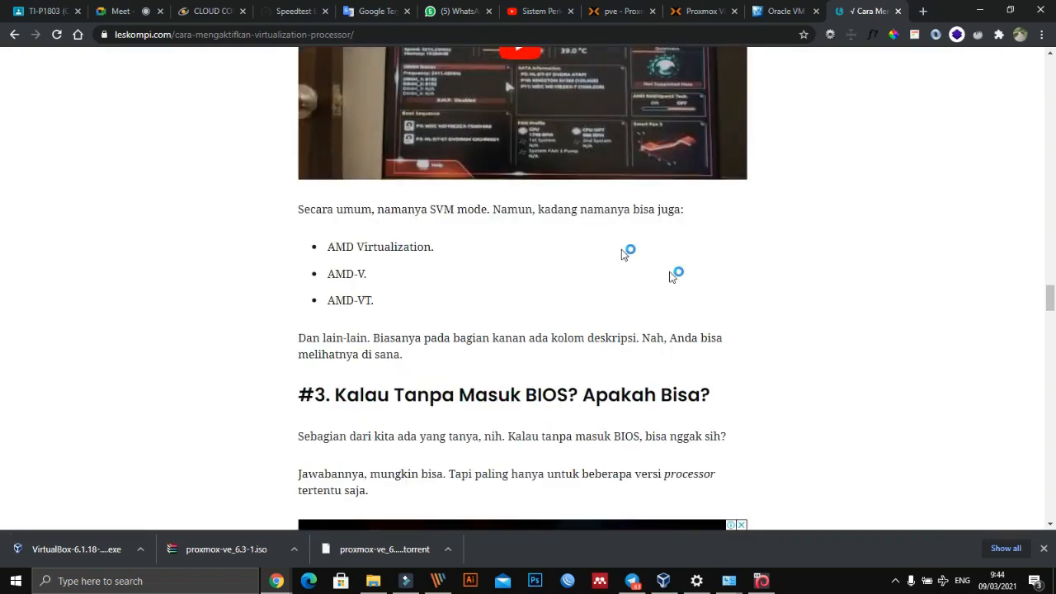
scroll(554, 211, "down", 17)
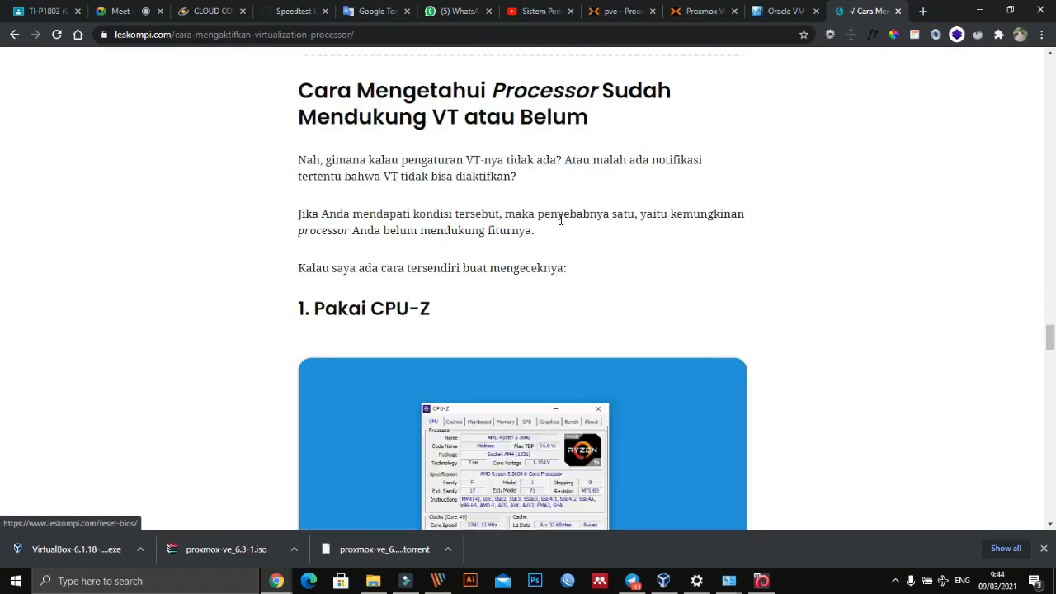
scroll(561, 222, "up", 2)
scroll(561, 223, "down", 8)
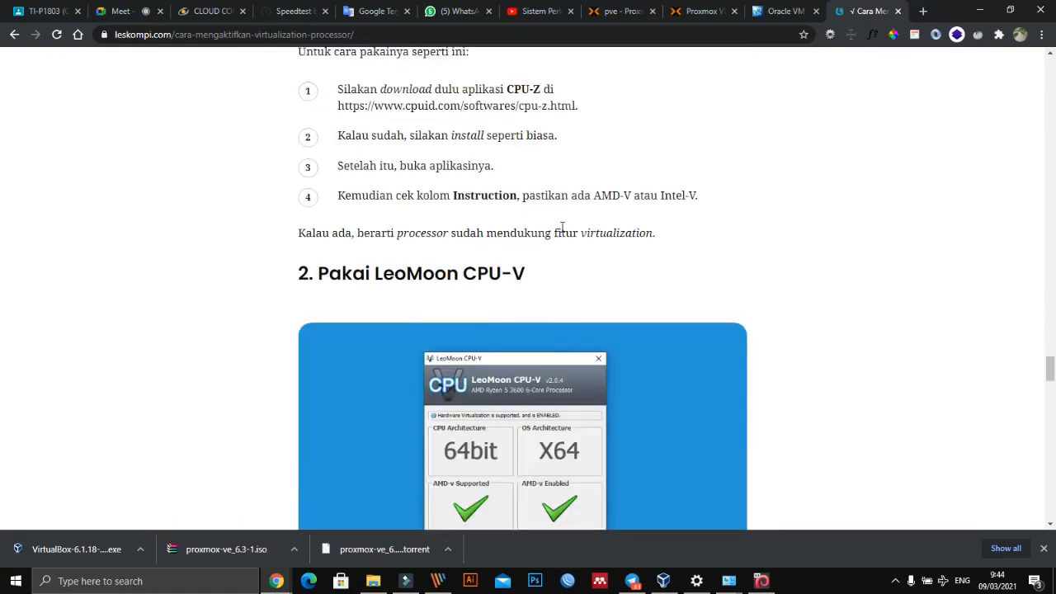
scroll(562, 232, "down", 20)
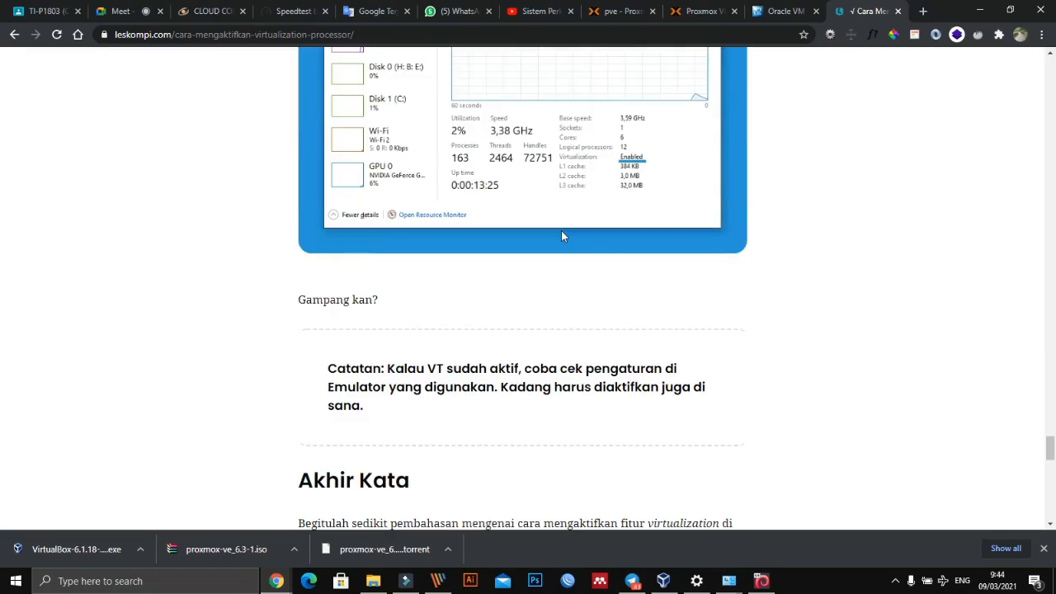
scroll(561, 232, "down", 4)
scroll(561, 232, "up", 6)
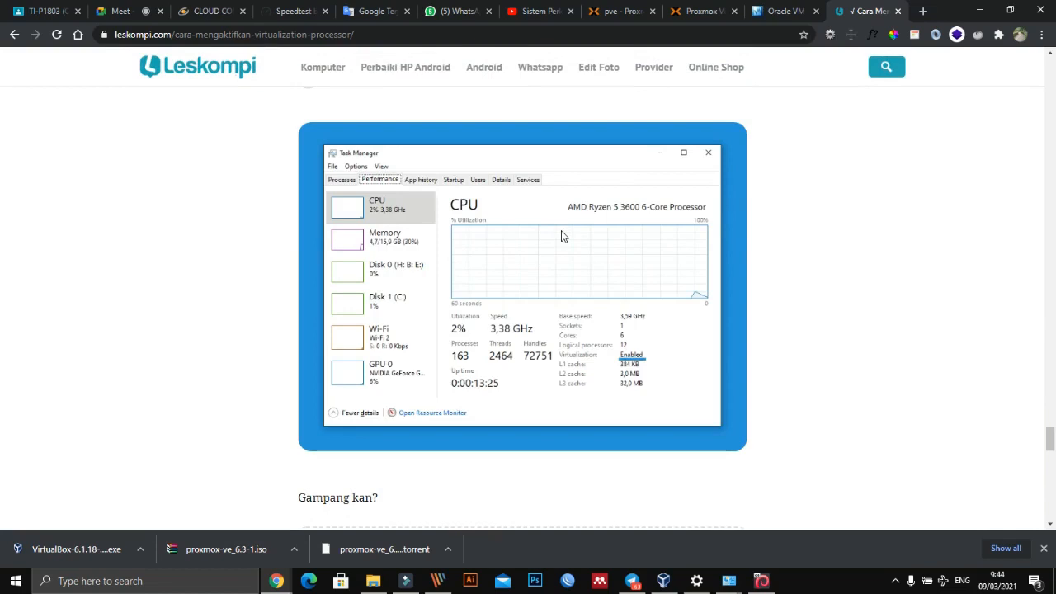
- Examine the article's steps for checking in Task Manager whether Virtualization is enabled, including the closing note about emulator settings
left_click(486, 261)
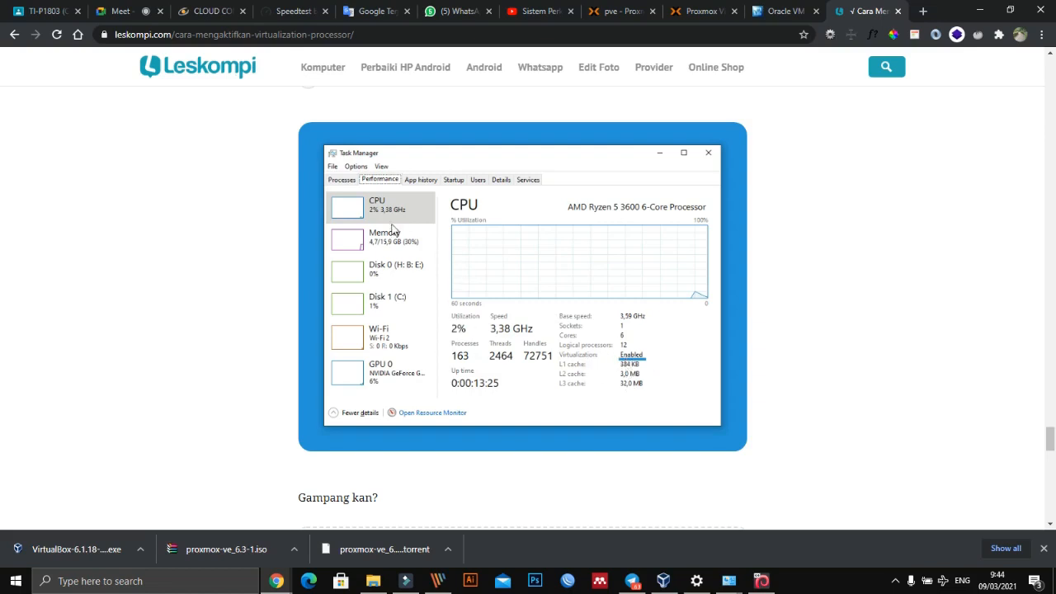
scroll(635, 320, "down", 7)
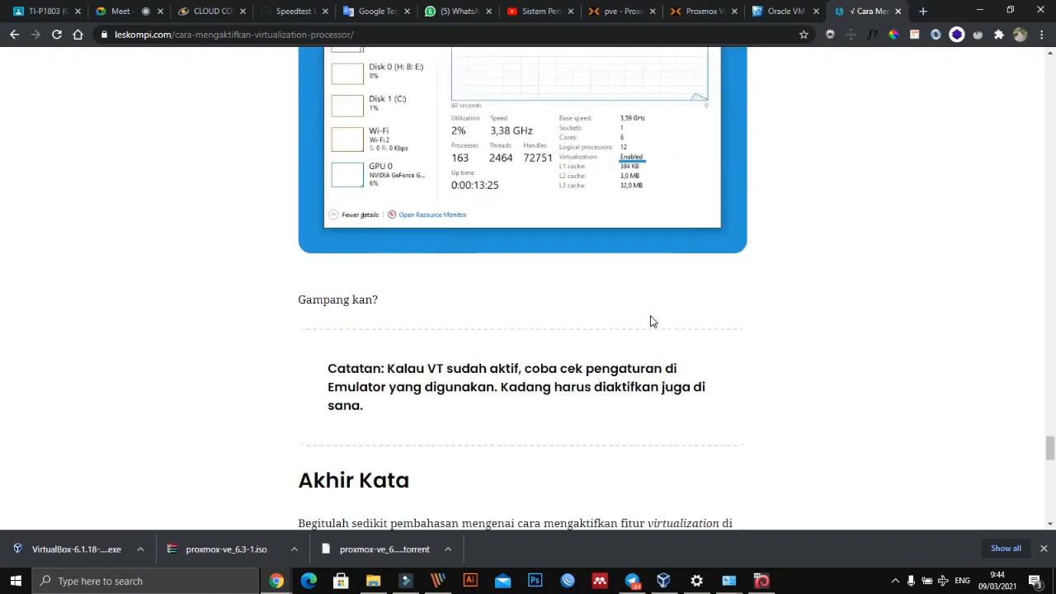
scroll(650, 321, "up", 4)
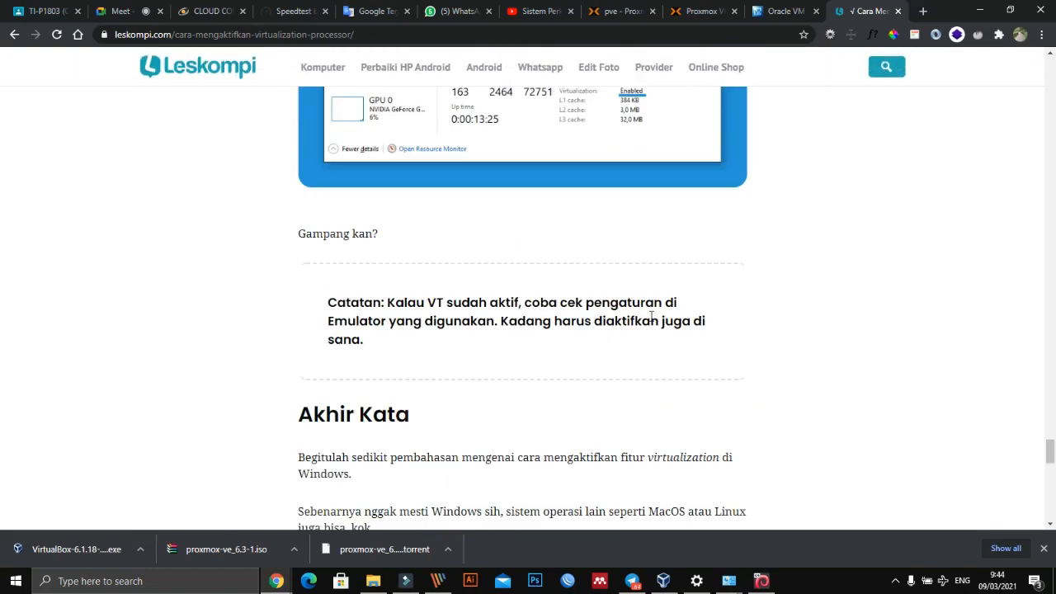
scroll(347, 264, "up", 8)
scroll(394, 313, "down", 2)
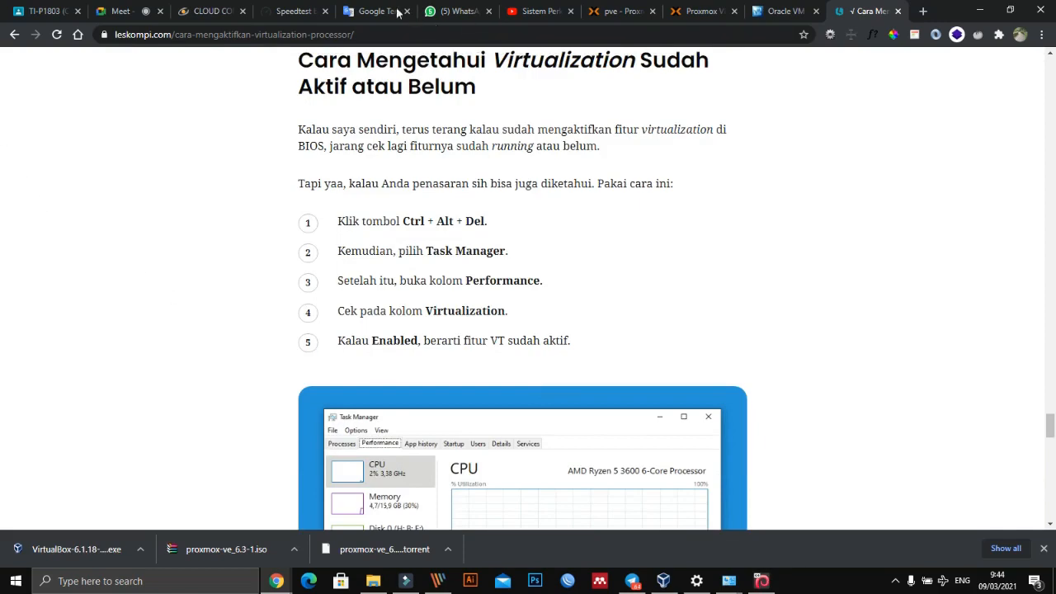
- Return to the Google results and open the nesabamedia.com article on enabling Virtualization Technology in the BIOS
left_click(15, 35)
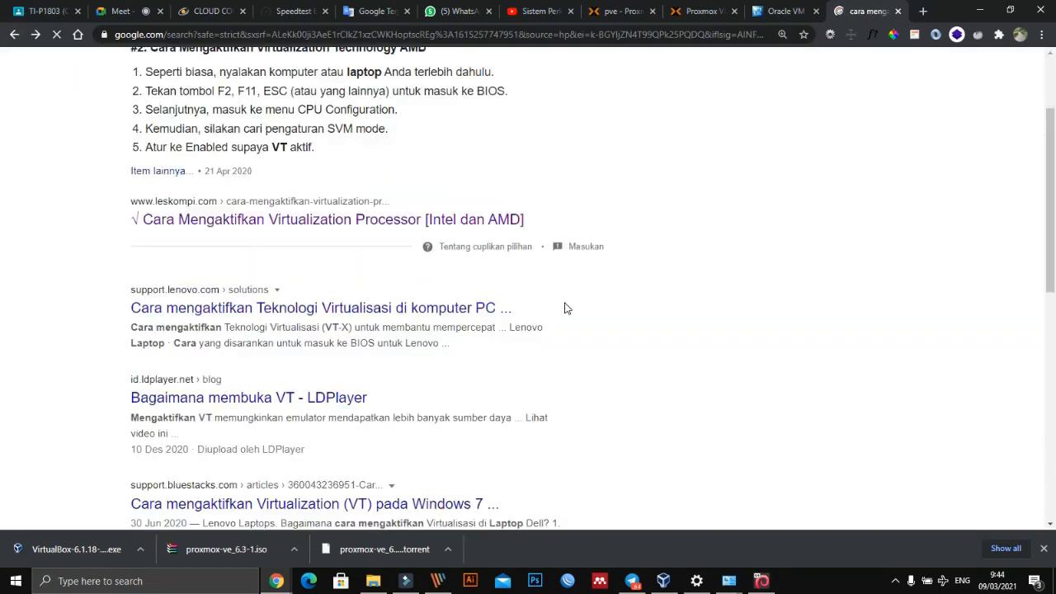
scroll(563, 306, "down", 2)
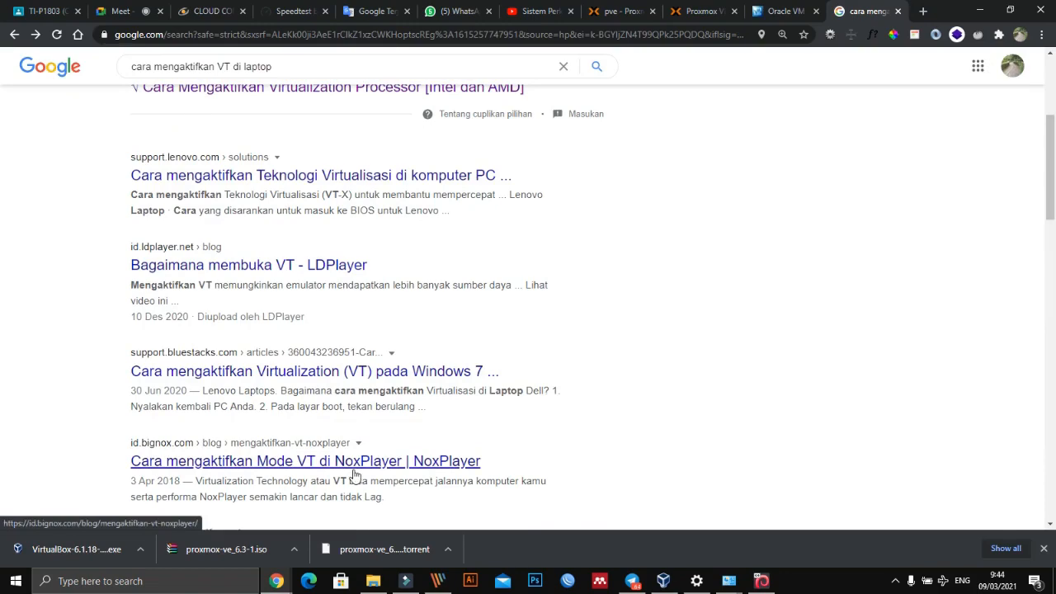
scroll(355, 475, "down", 2)
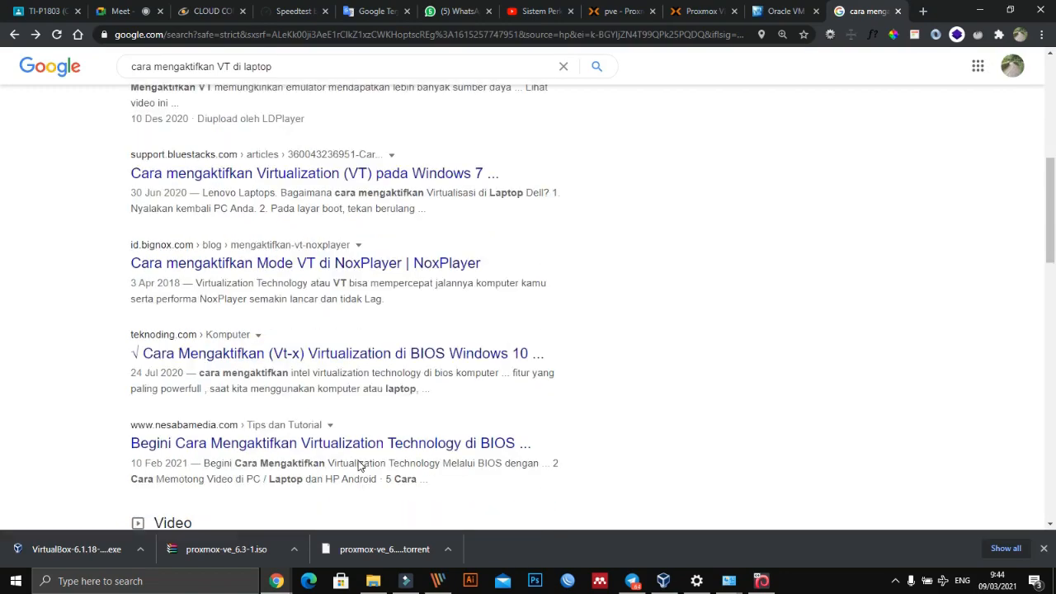
left_click(375, 448)
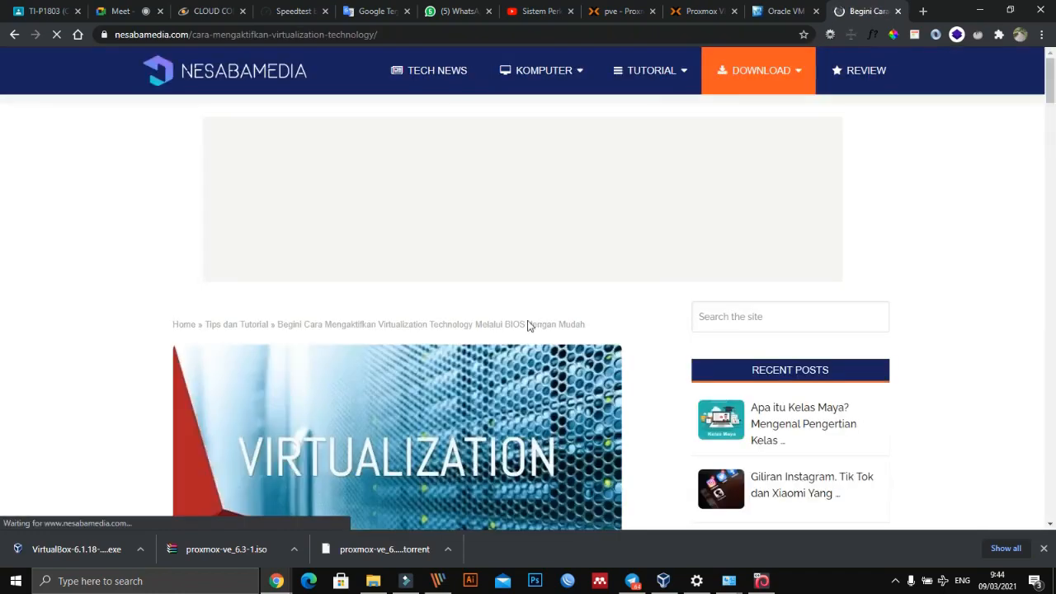
- Examine the nesabamedia.com article's BIOS steps, from entering the BIOS and enabling Intel Virtualization Technology to saving the changes and exiting
scroll(528, 326, "down", 4)
scroll(521, 329, "down", 15)
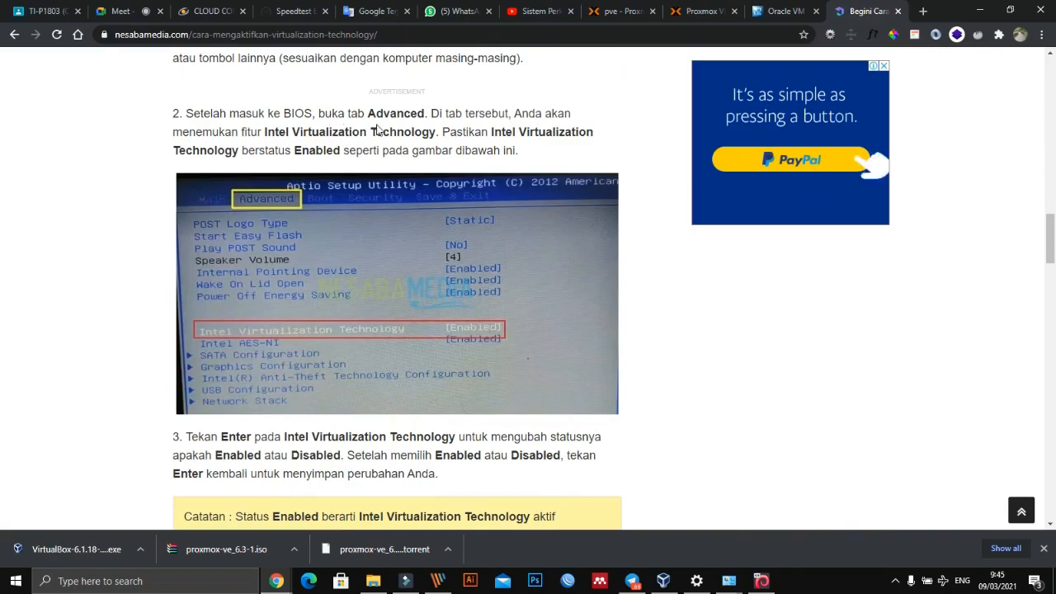
scroll(298, 220, "up", 10)
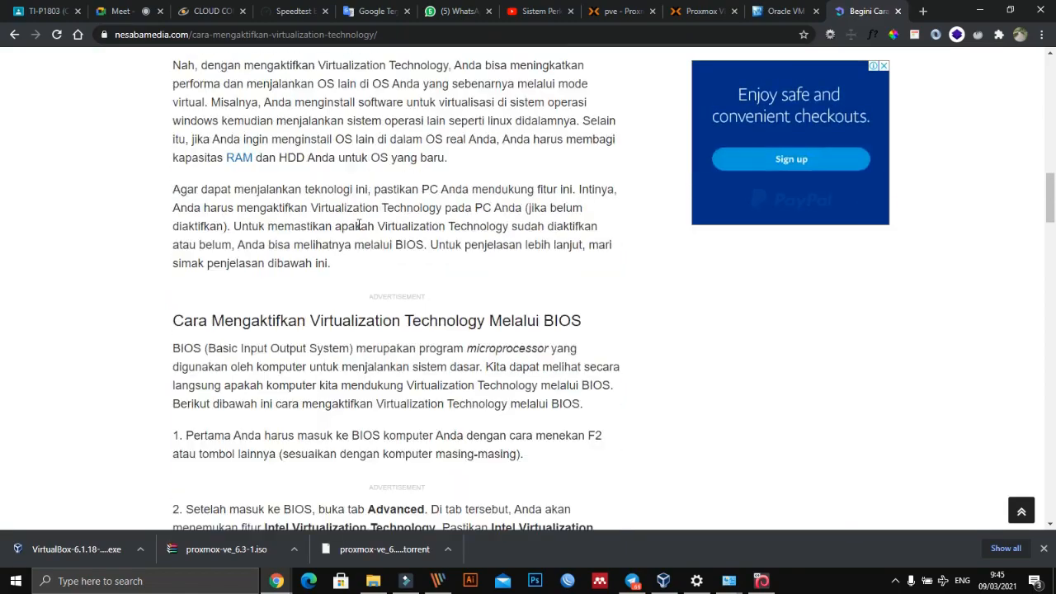
scroll(359, 225, "up", 5)
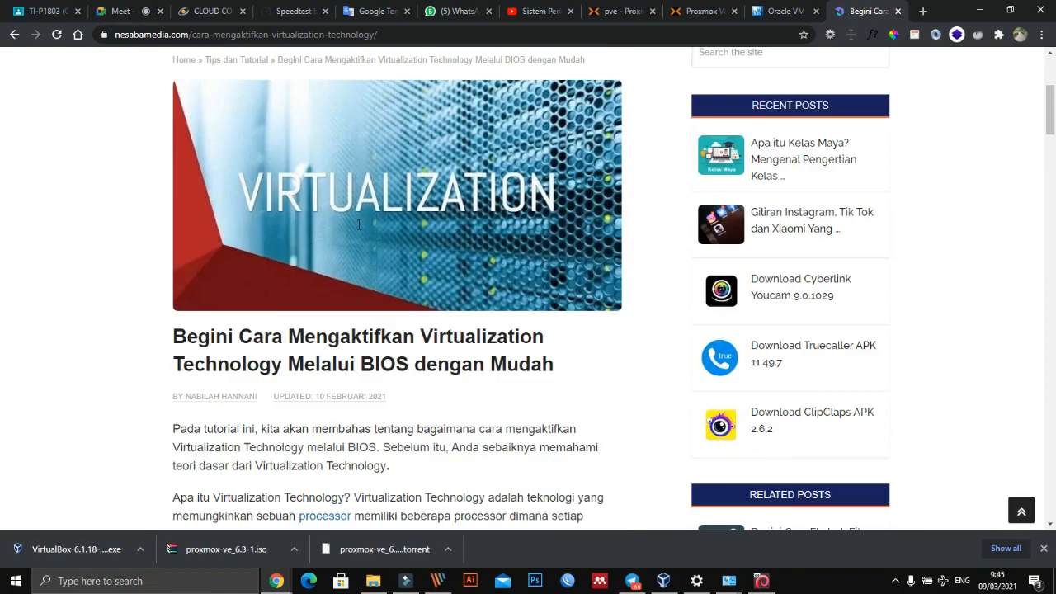
scroll(358, 227, "down", 4)
scroll(359, 225, "down", 10)
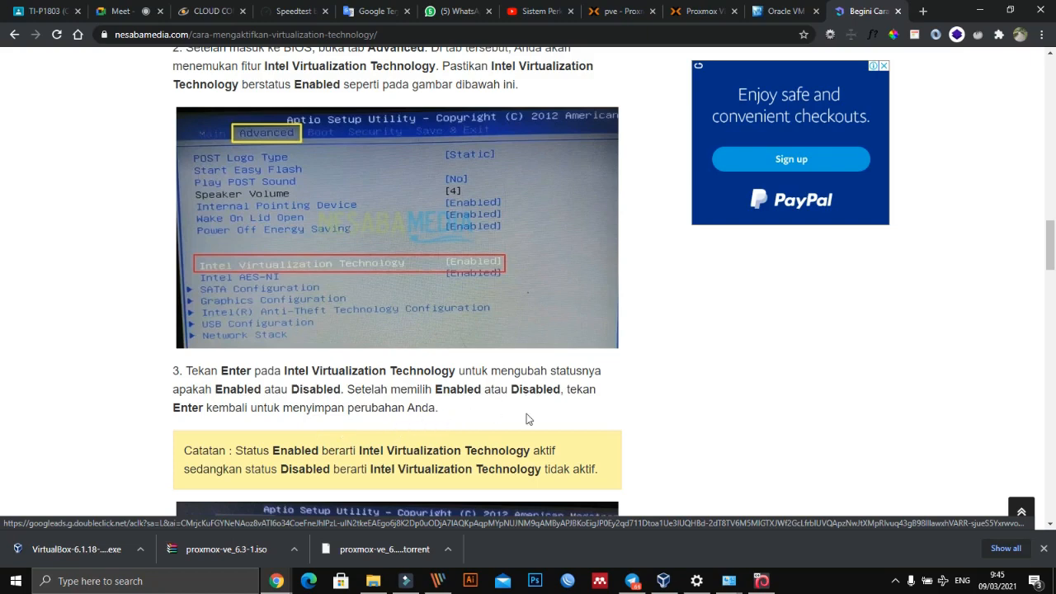
scroll(413, 410, "down", 2)
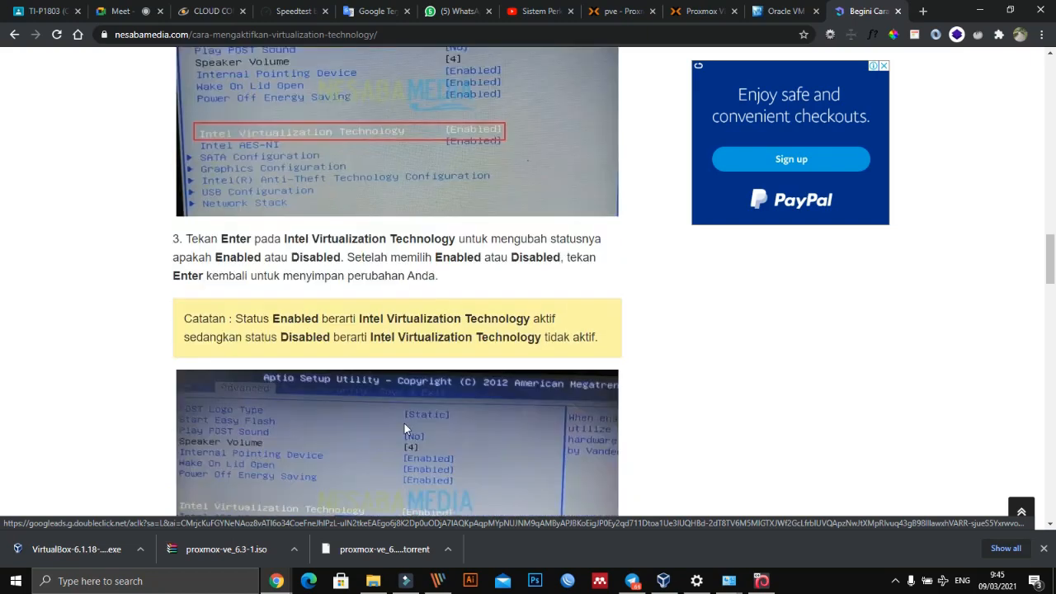
scroll(404, 428, "down", 1)
scroll(404, 429, "down", 1)
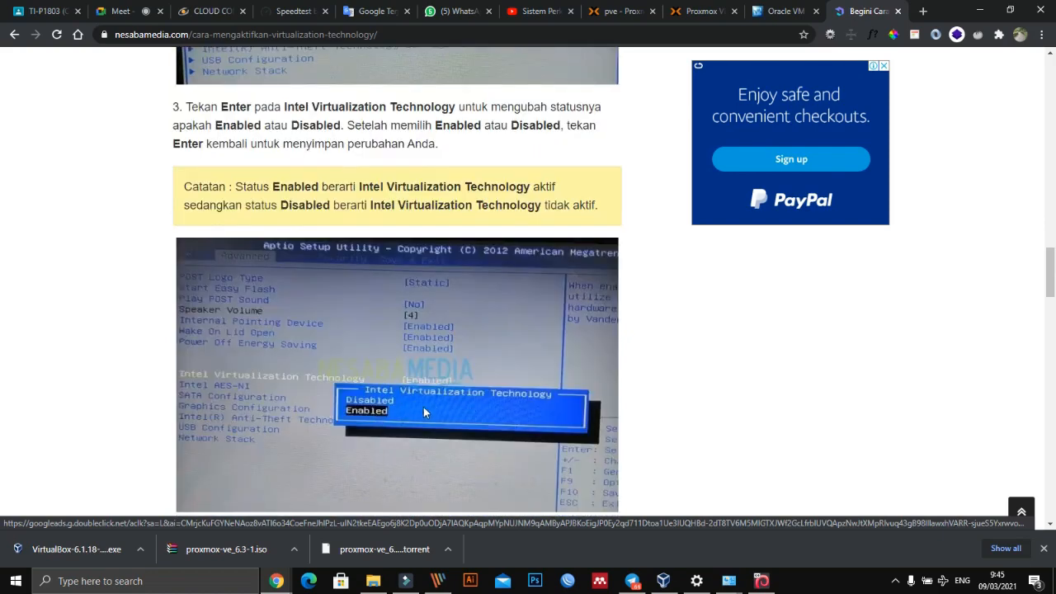
scroll(465, 398, "down", 3)
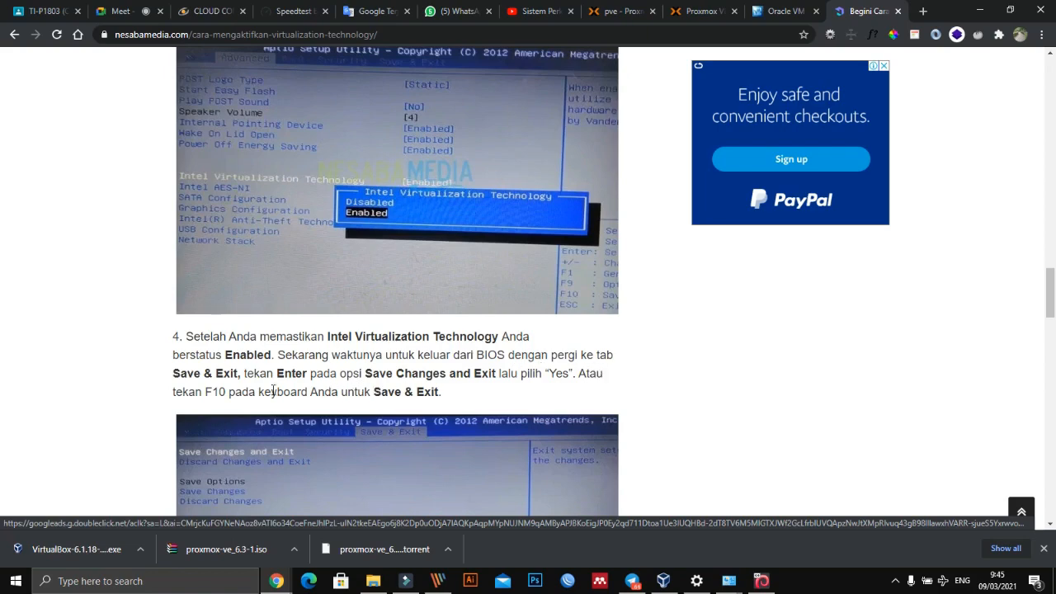
scroll(240, 388, "up", 1)
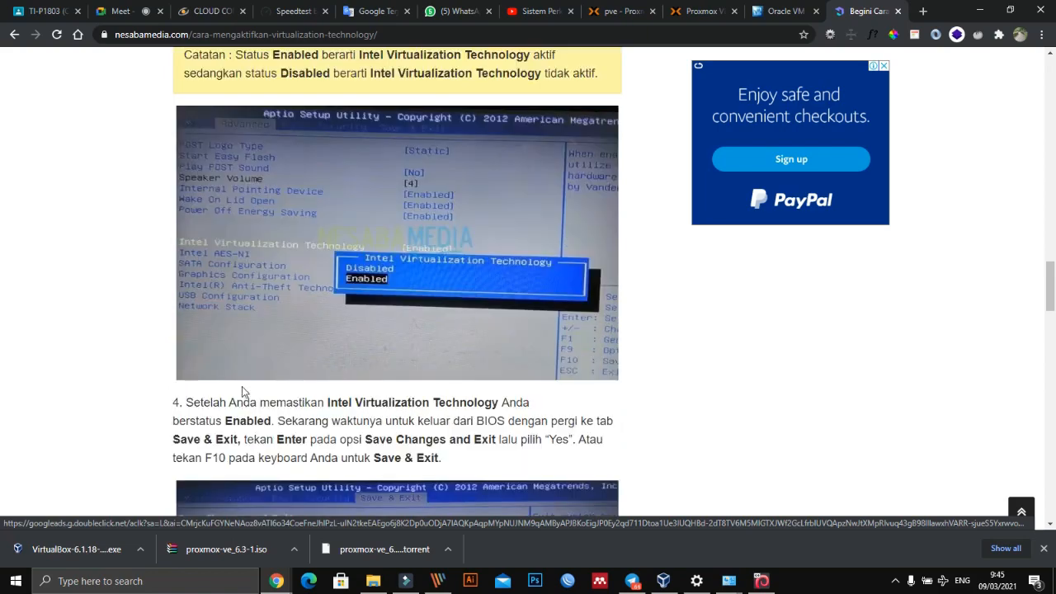
scroll(310, 341, "down", 2)
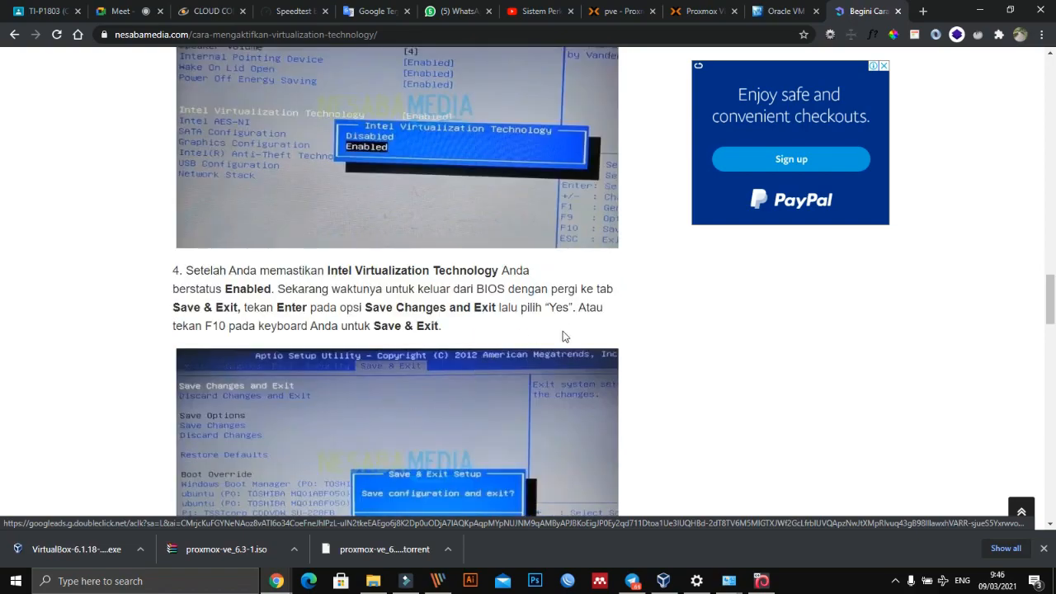
scroll(423, 462, "down", 8)
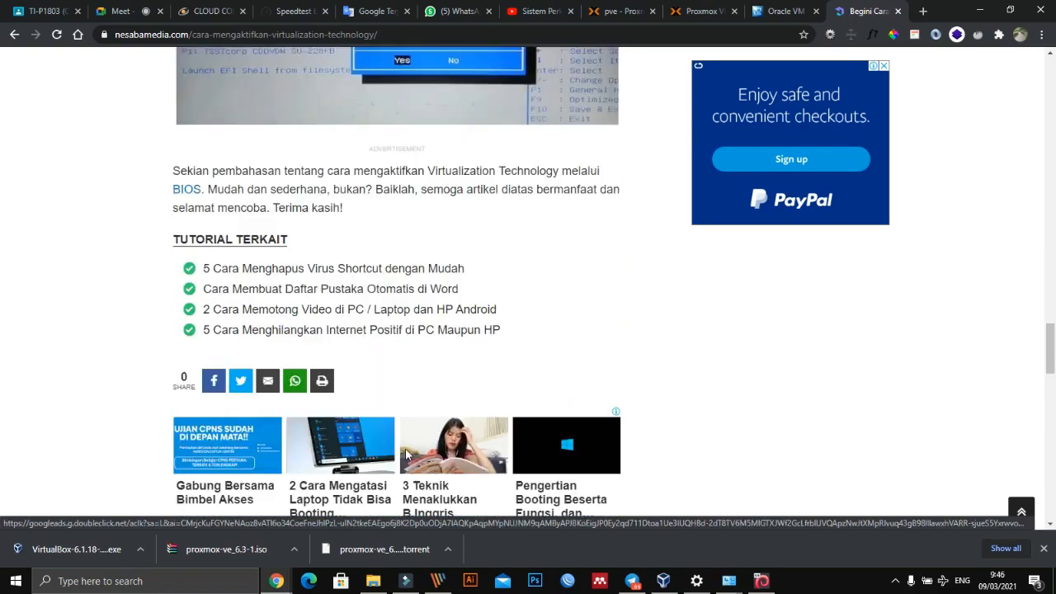
scroll(405, 454, "up", 2)
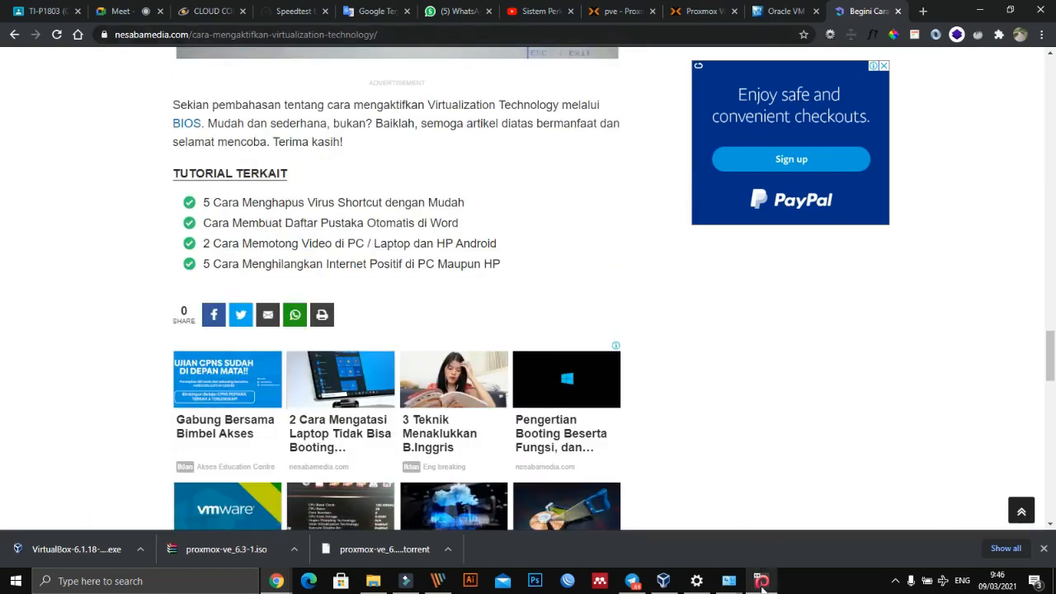
- Switch to the running ProxmoxVE virtual machine in VirtualBox and reposition its window so the whole installer progress page is visible
left_click(760, 581)
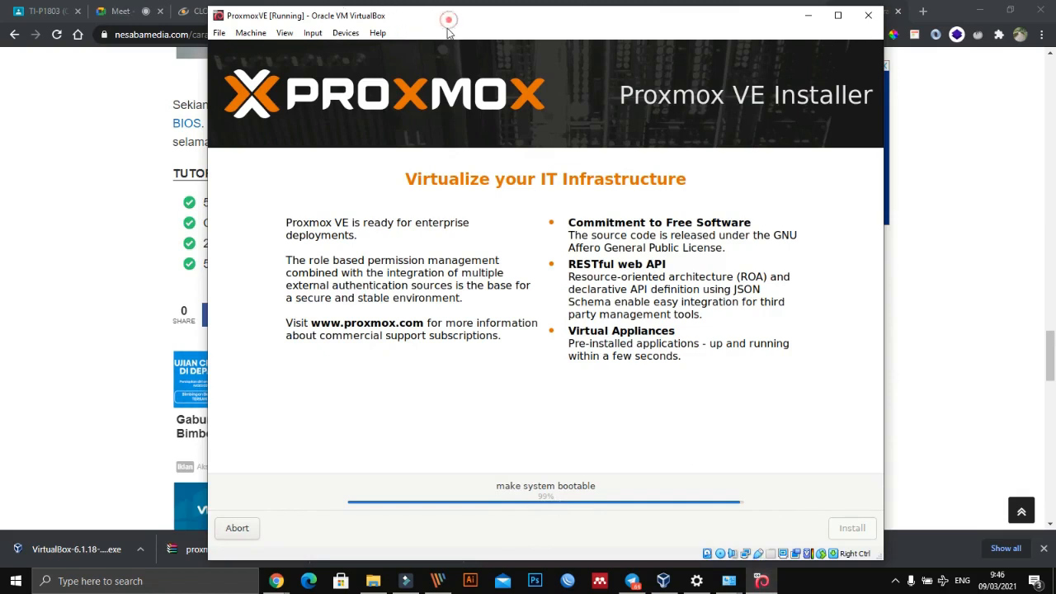
left_click_drag(449, 23, 389, 84)
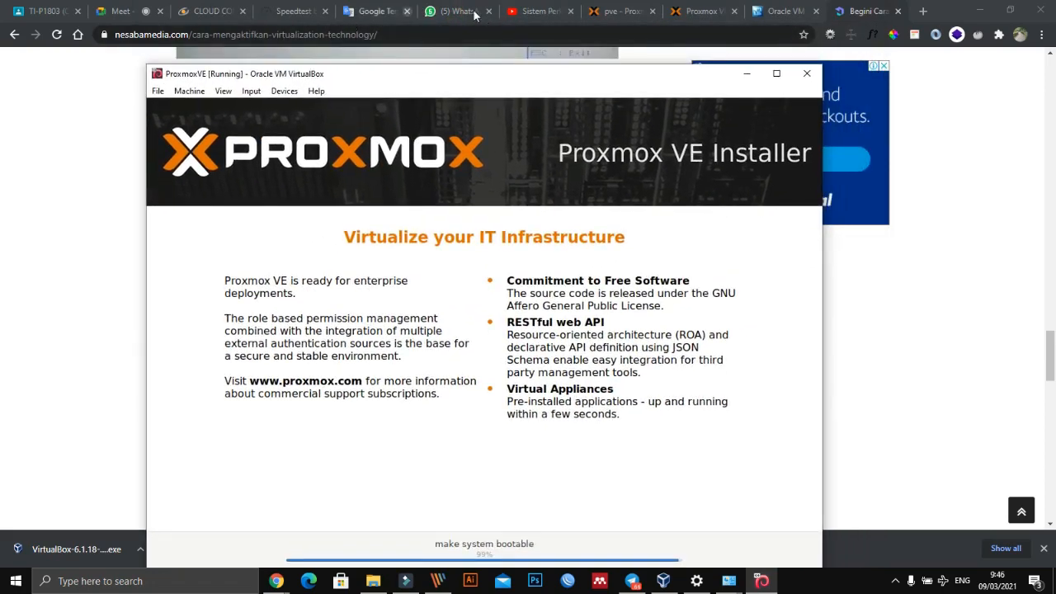
left_click_drag(633, 89, 638, 37)
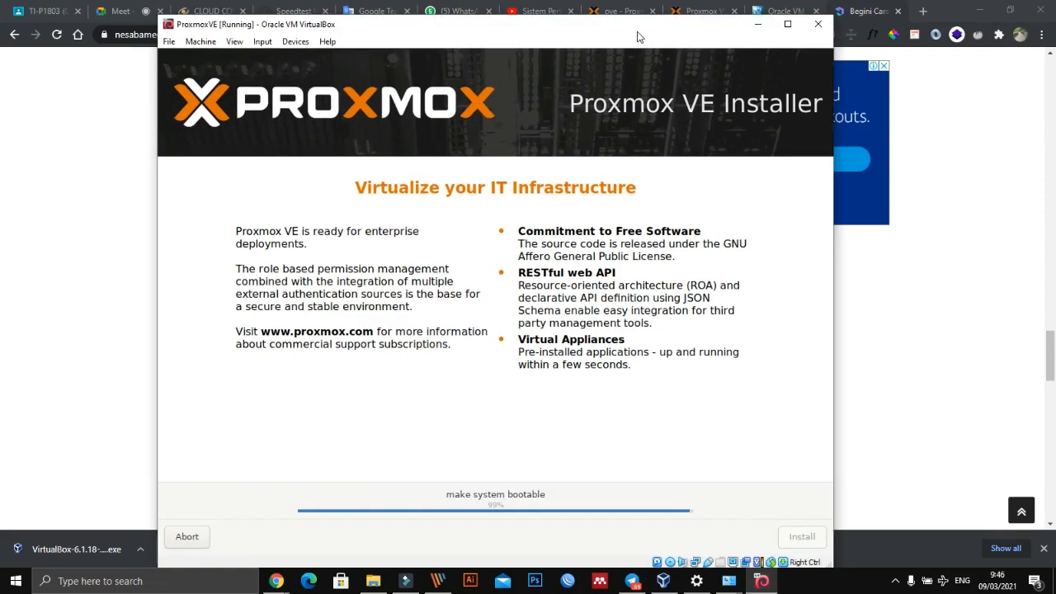
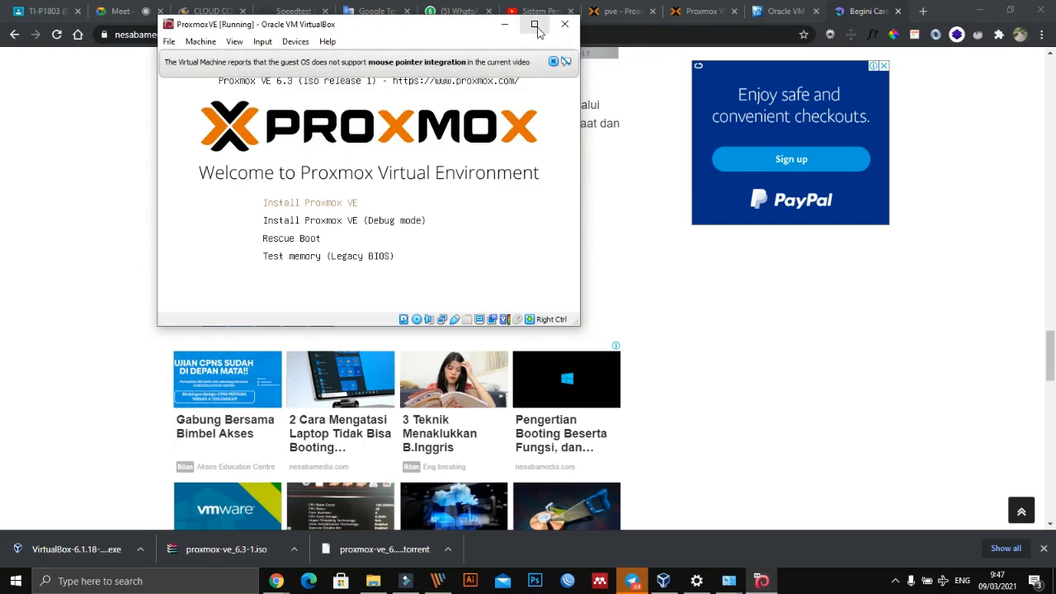
- Maximize the ProxmoxVE machine window, dismiss the mouse pointer integration notice and decline the mouse capture
left_click(534, 25)
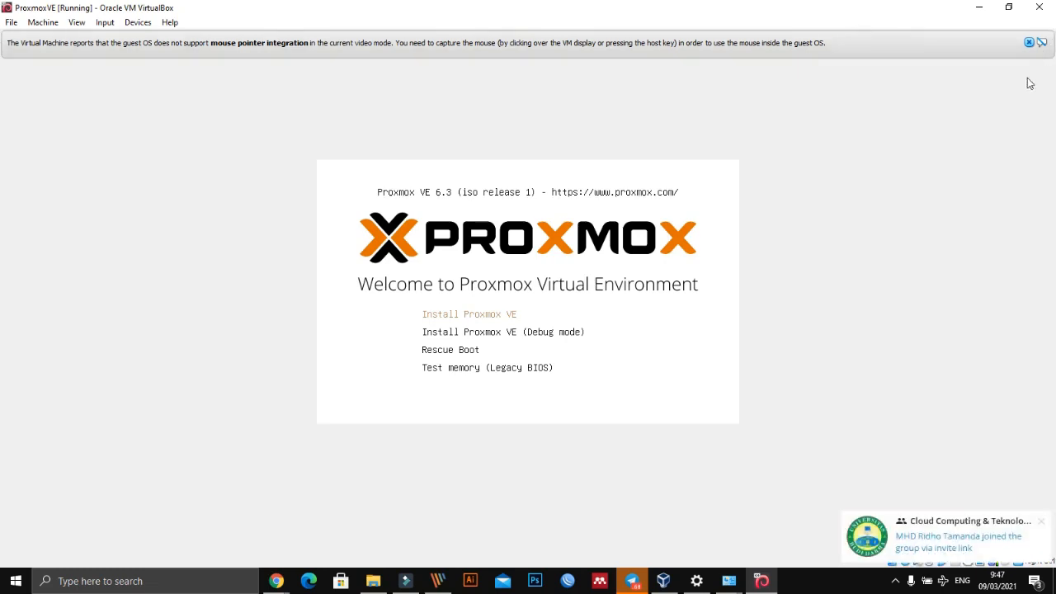
mouse_move(1039, 523)
left_click(1039, 522)
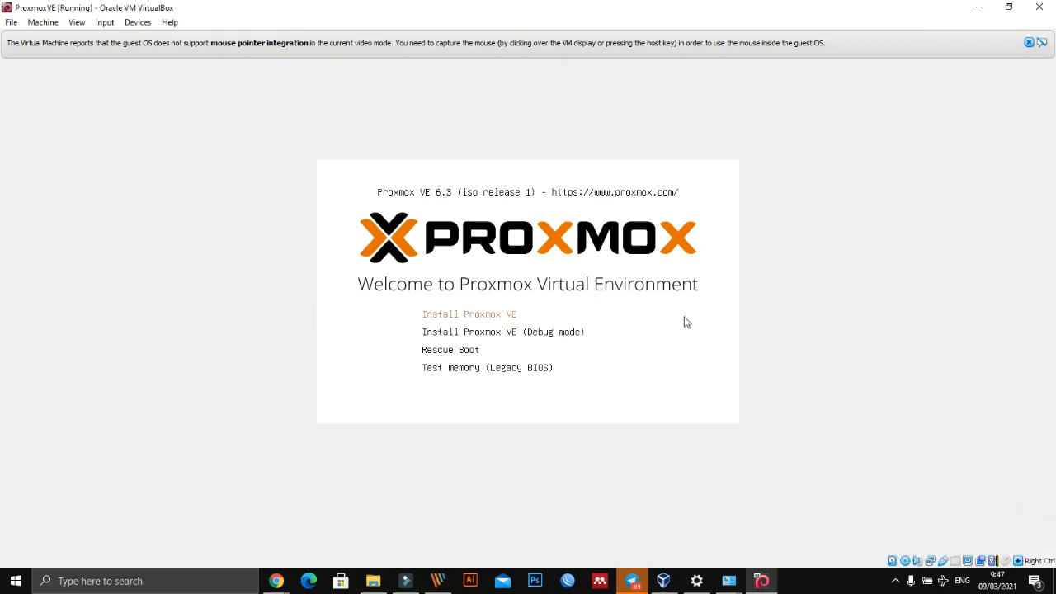
left_click(1029, 42)
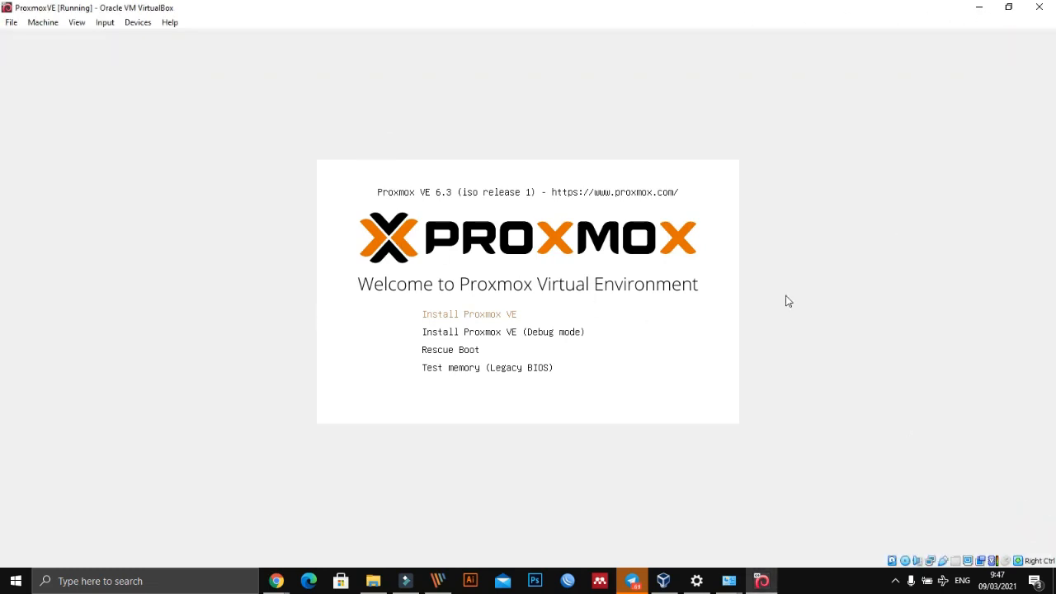
left_click(612, 169)
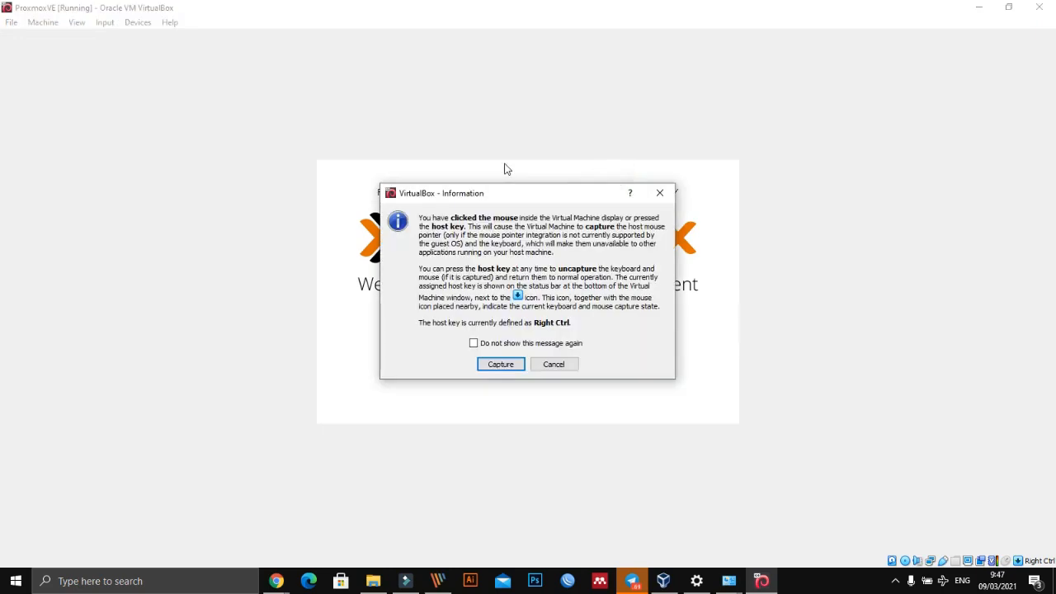
left_click(564, 362)
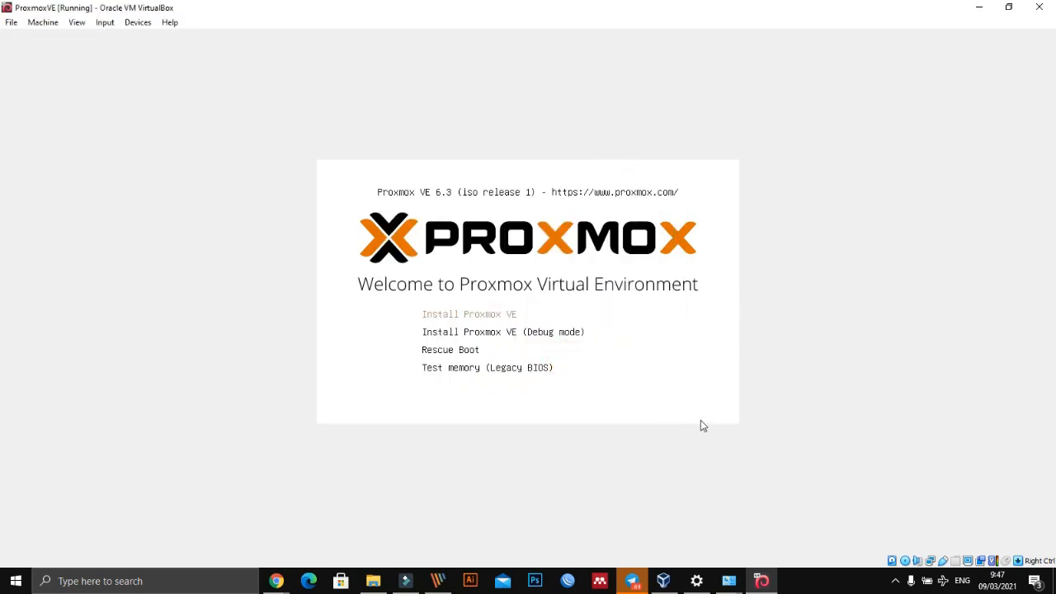
- Restore the ProxmoxVE machine window to its smaller size and move it over beside the article text
left_click(707, 361)
left_click(561, 367)
left_click(1008, 8)
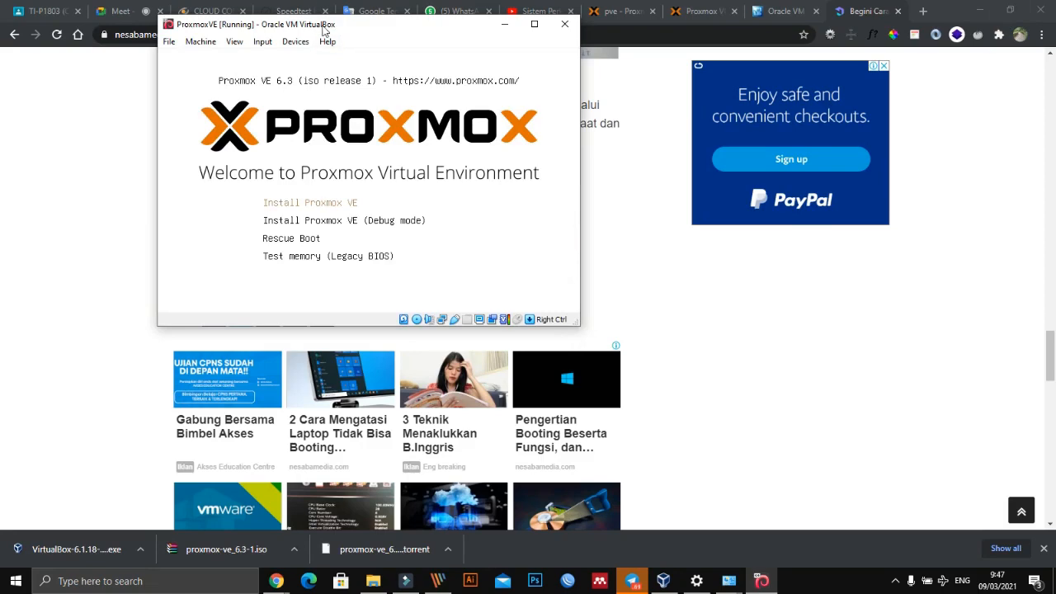
left_click_drag(326, 31, 627, 81)
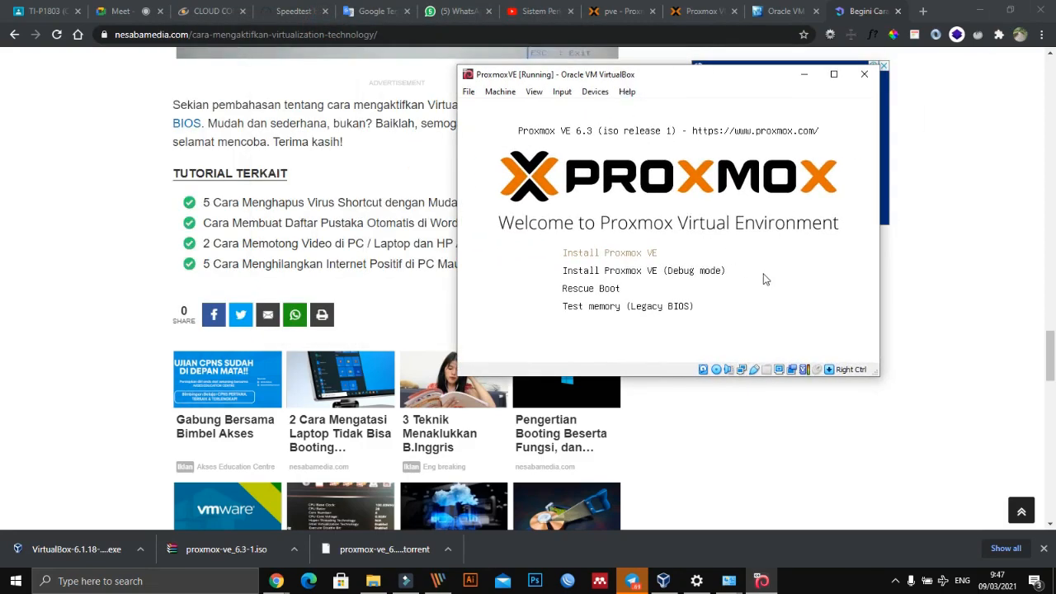
left_click(468, 93)
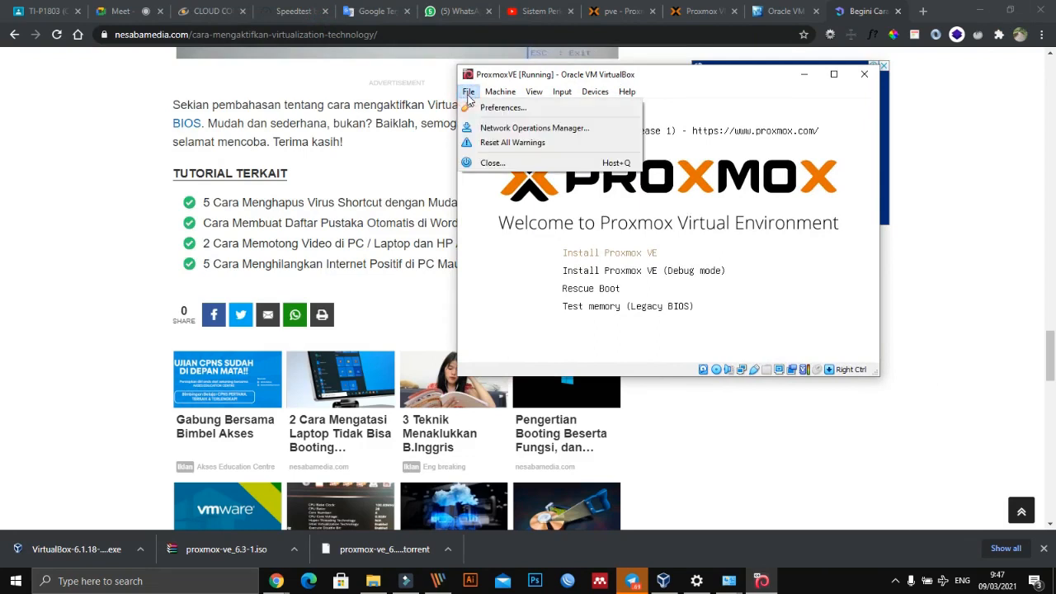
mouse_move(500, 91)
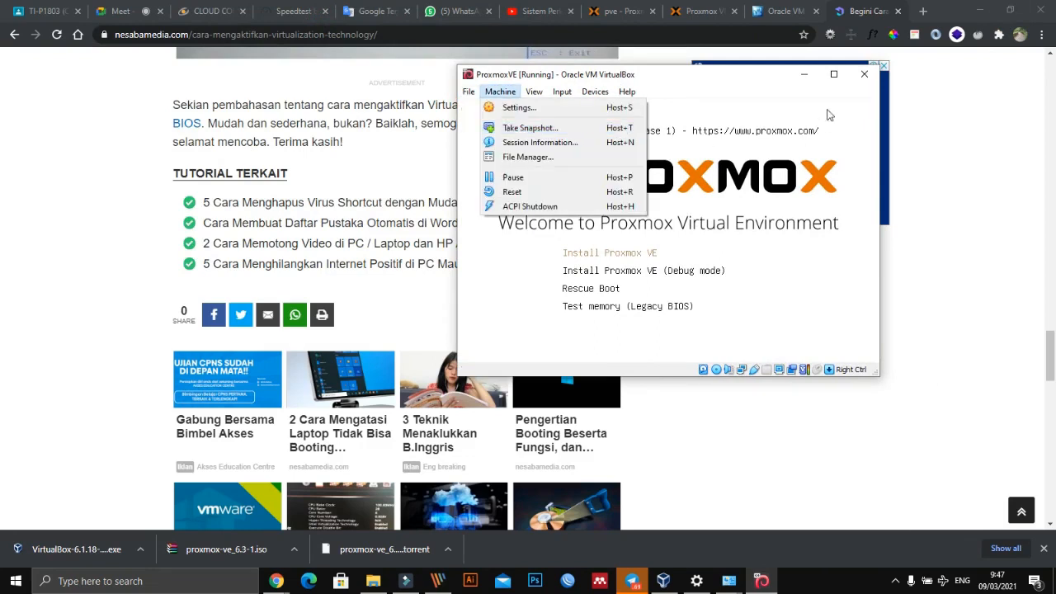
left_click(760, 86)
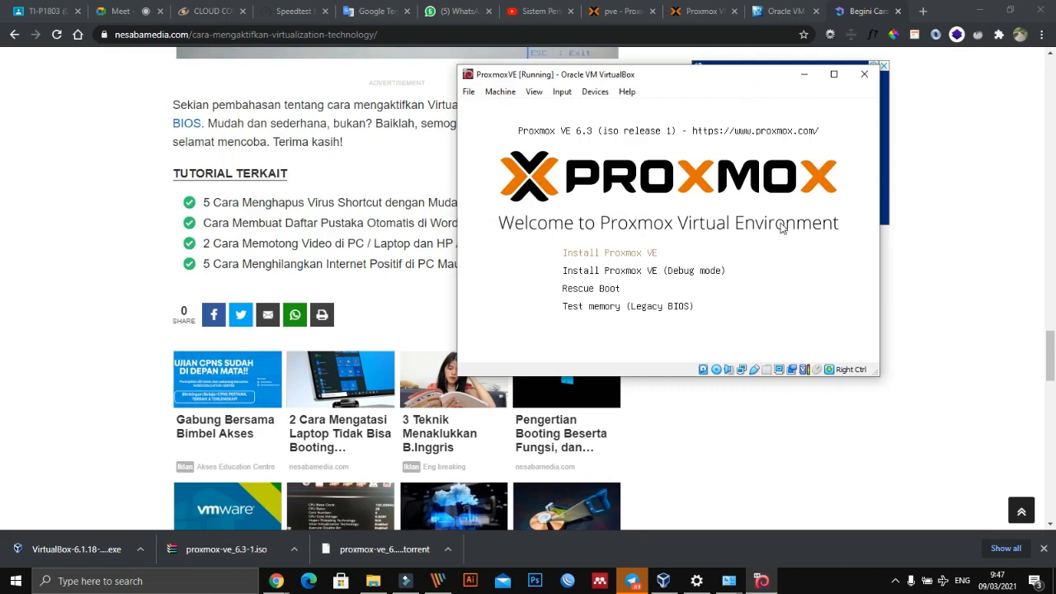
- Switch to the VirtualBox Manager and check the storage details of the ProxmoxVE machine
left_click(664, 585)
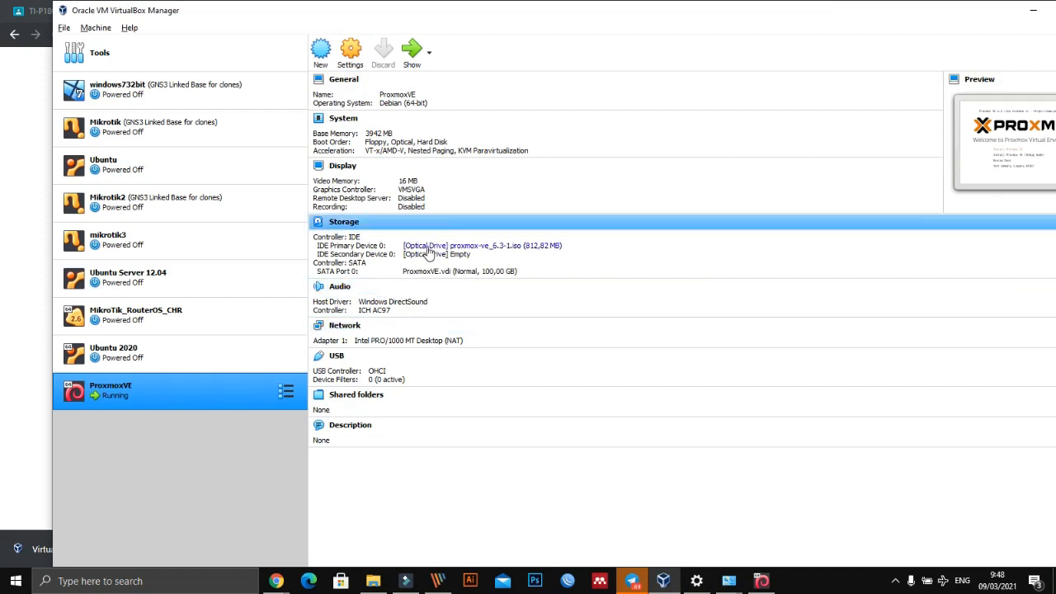
left_click(342, 244)
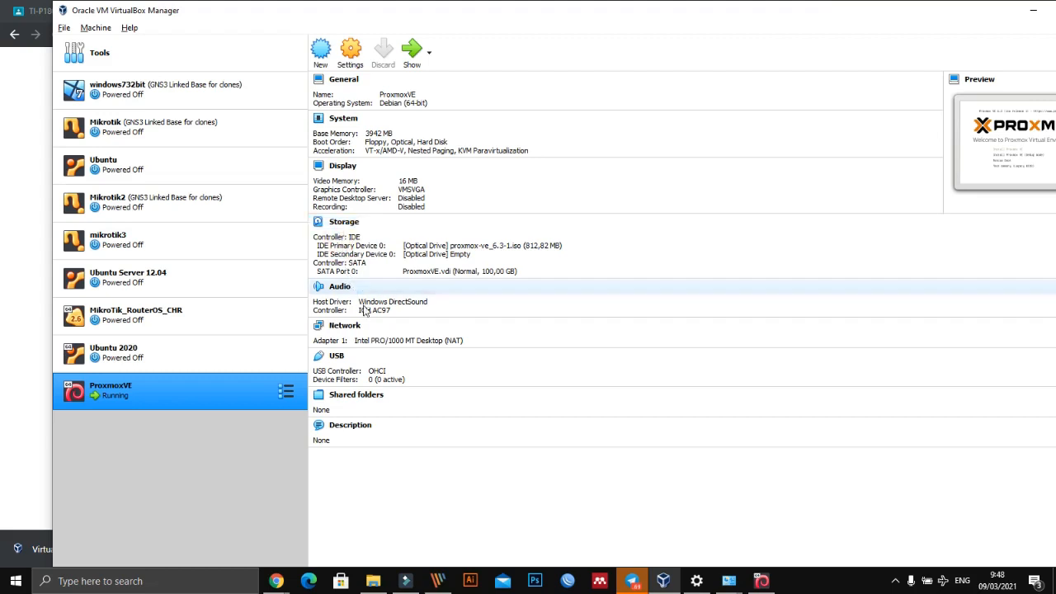
left_click(359, 245)
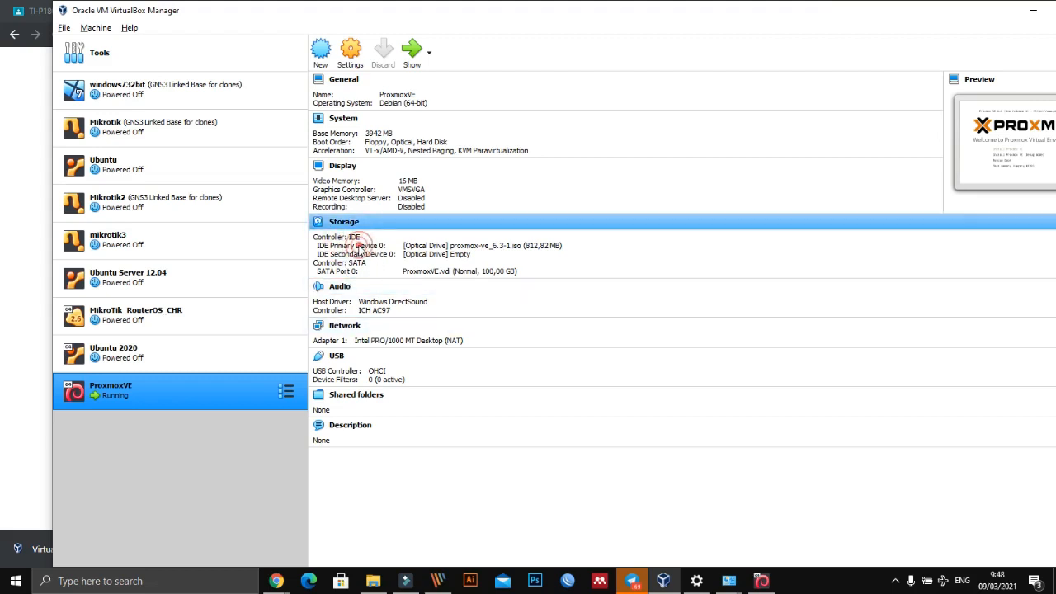
left_click(331, 217)
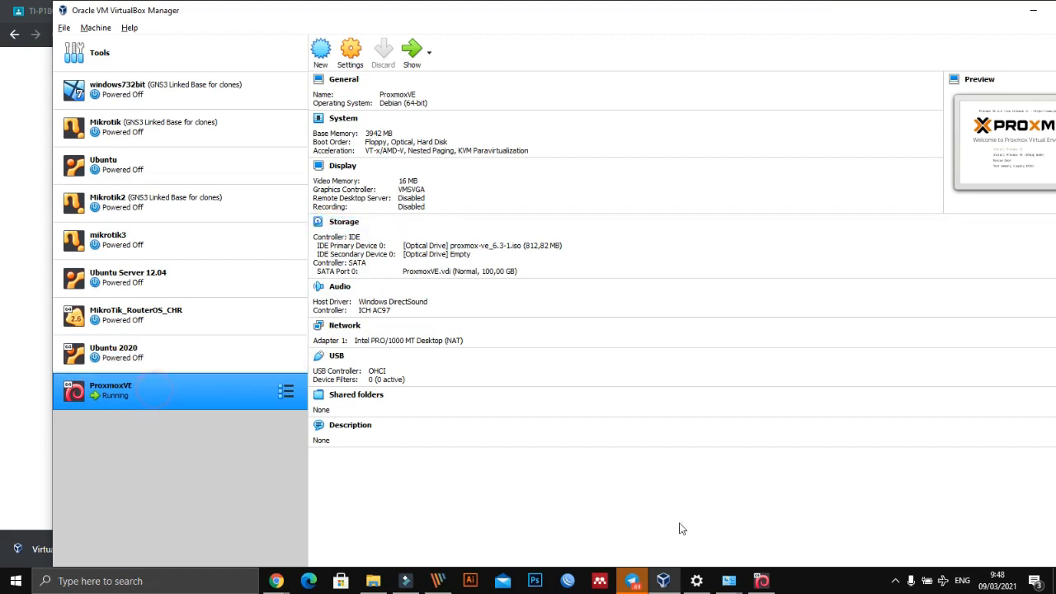
- Return to the running ProxmoxVE window and close it by powering off the machine
left_click(760, 581)
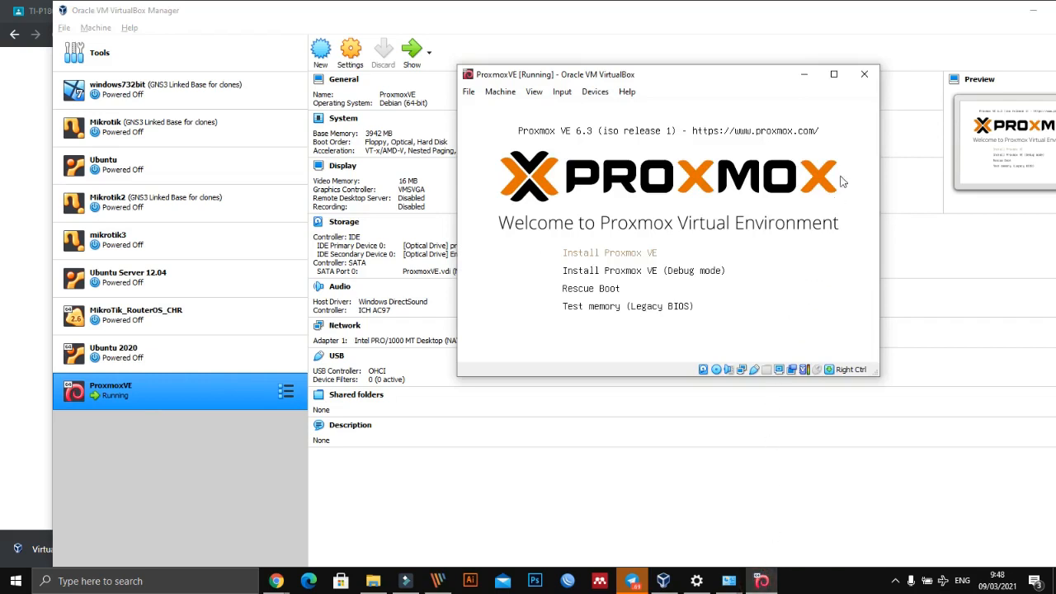
left_click(864, 74)
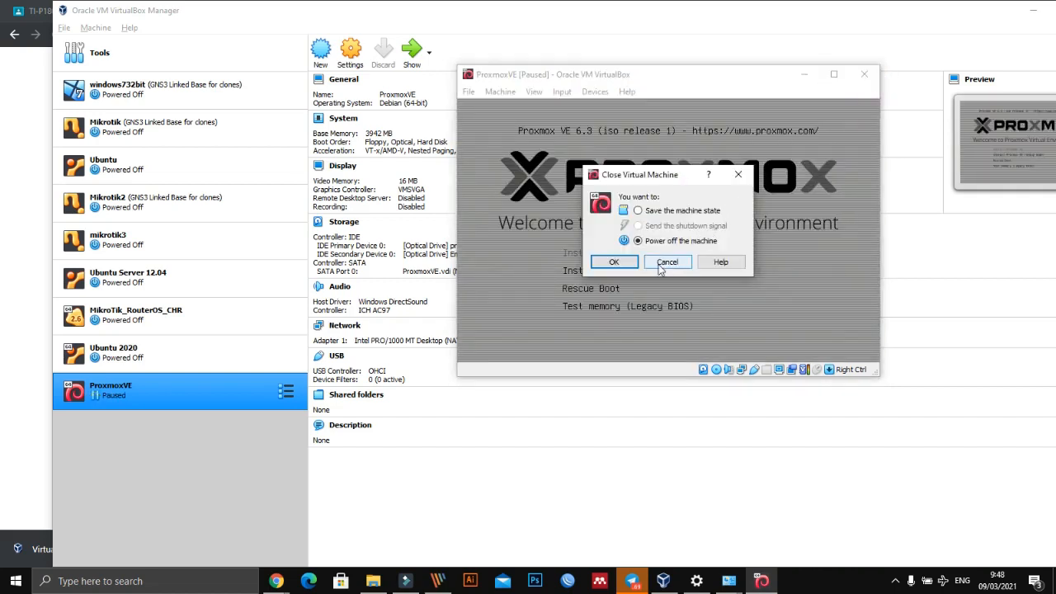
left_click(614, 262)
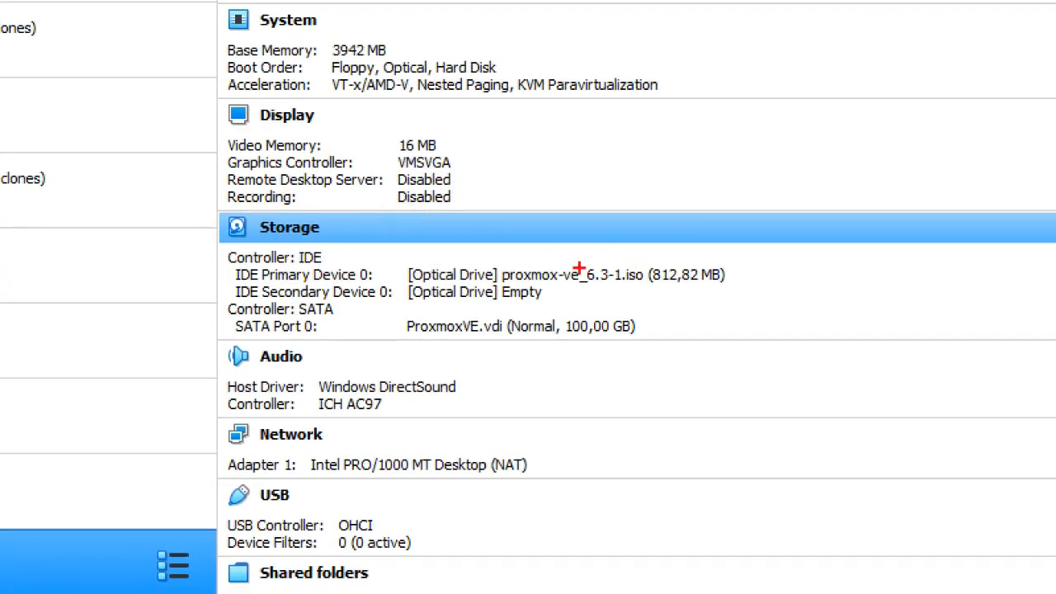
- Mark the Proxmox ISO, the SATA controller and the ProxmoxVE.vdi disk in the storage details with temporary pen strokes, and clear them
mouse_move(525, 257)
left_mouse_down()
mouse_move(801, 248)
mouse_move(577, 312)
mouse_move(544, 277)
left_mouse_up()
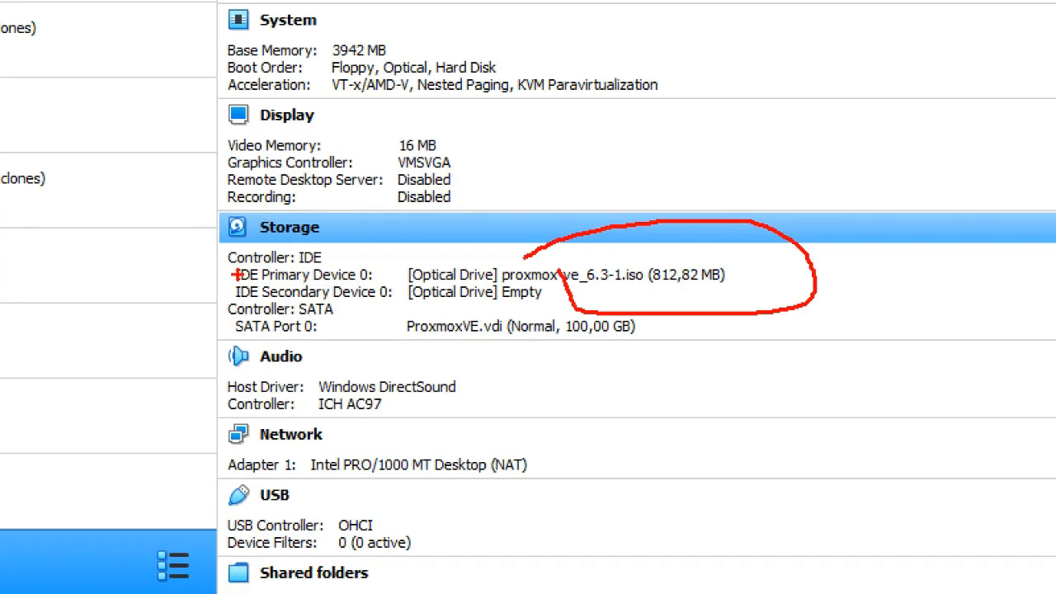
mouse_move(237, 285)
left_mouse_down()
mouse_move(216, 302)
mouse_move(233, 341)
left_mouse_up()
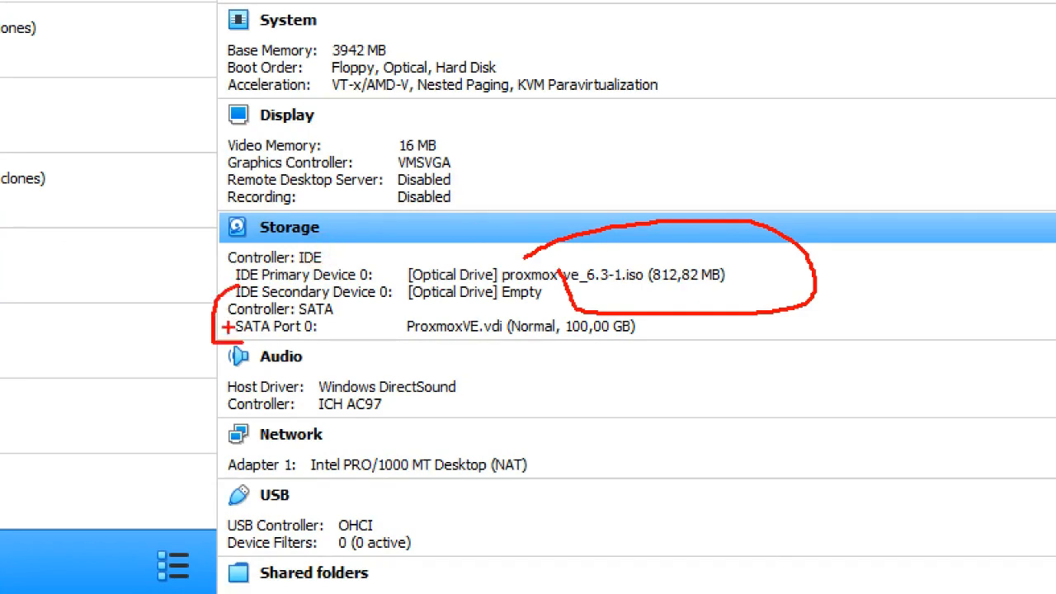
left_click_drag(416, 346, 641, 340)
key("Escape")
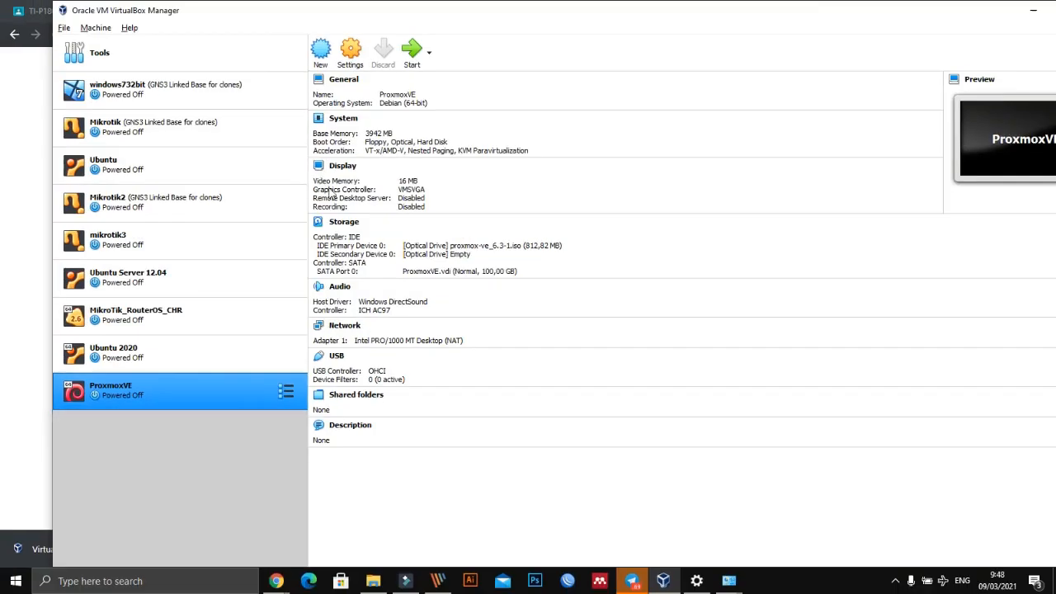
- Detach proxmox-ve_6.3-1.iso from IDE Primary Device 0 of the ProxmoxVE machine
left_click(353, 244)
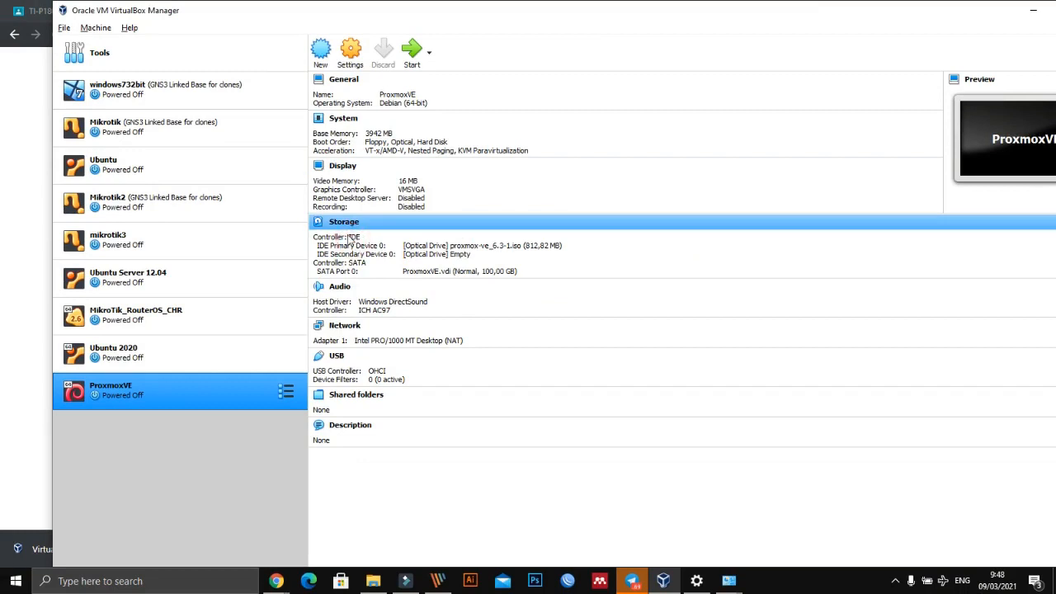
left_click(349, 235)
left_click(422, 247)
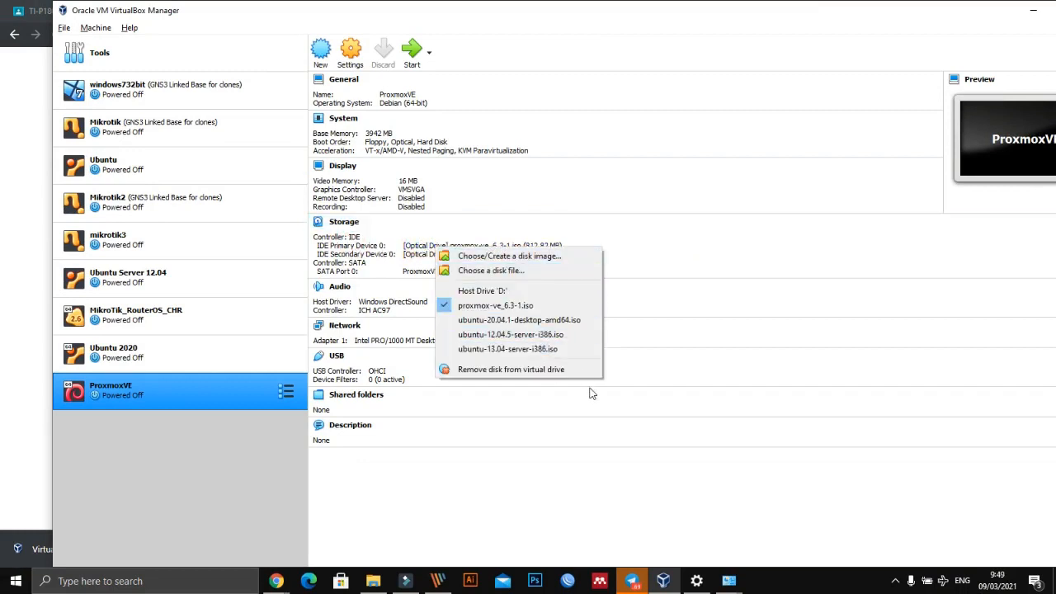
left_click(442, 307)
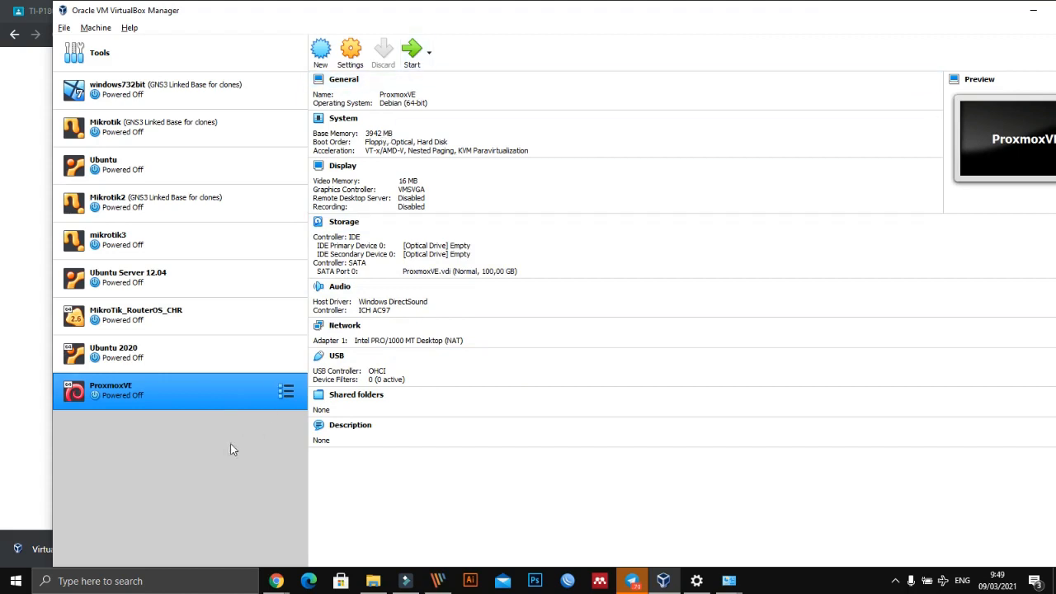
- Start the ProxmoxVE machine from its hard disk, widening its window and dismissing the keyboard and mouse notices during boot
left_click(414, 51)
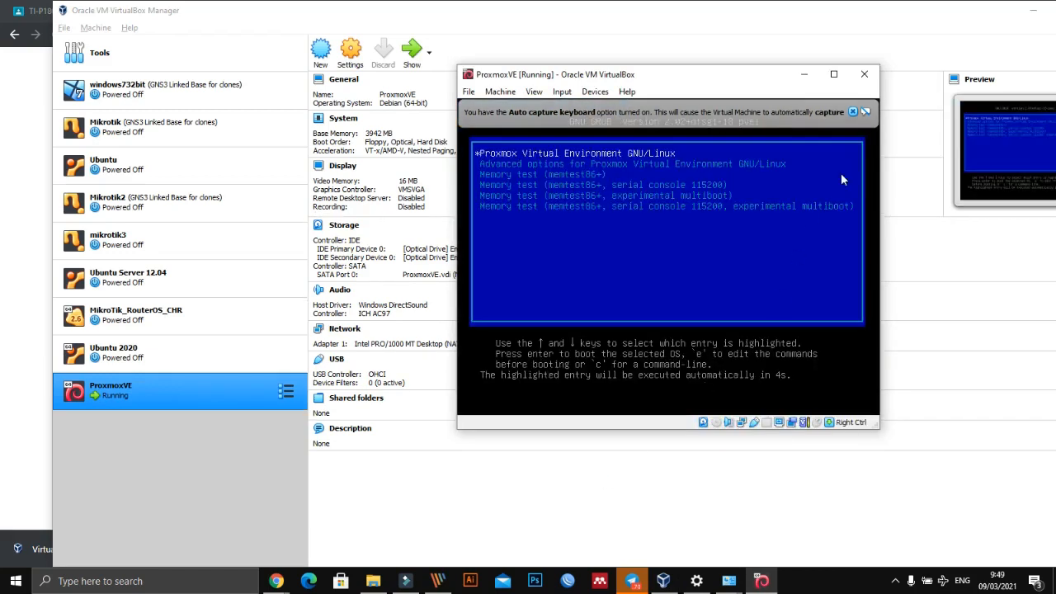
left_click(865, 113)
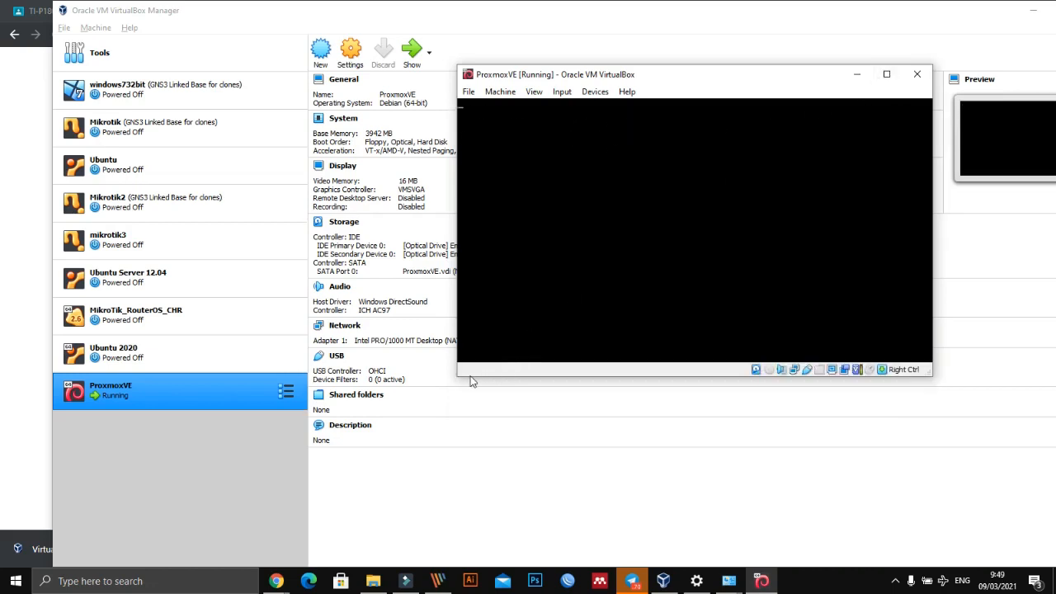
left_click_drag(456, 374, 364, 375)
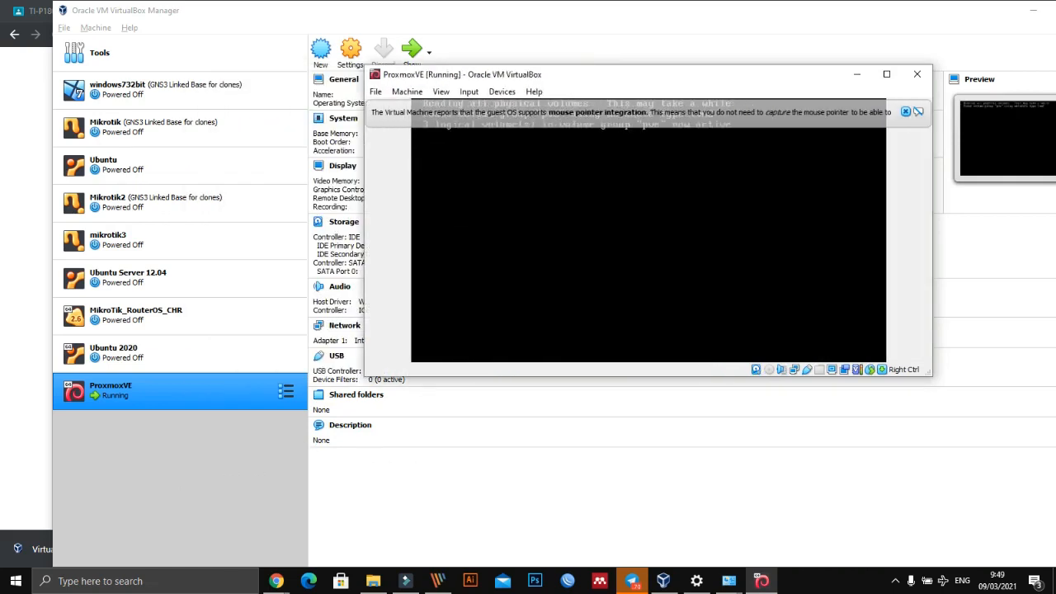
left_click(905, 112)
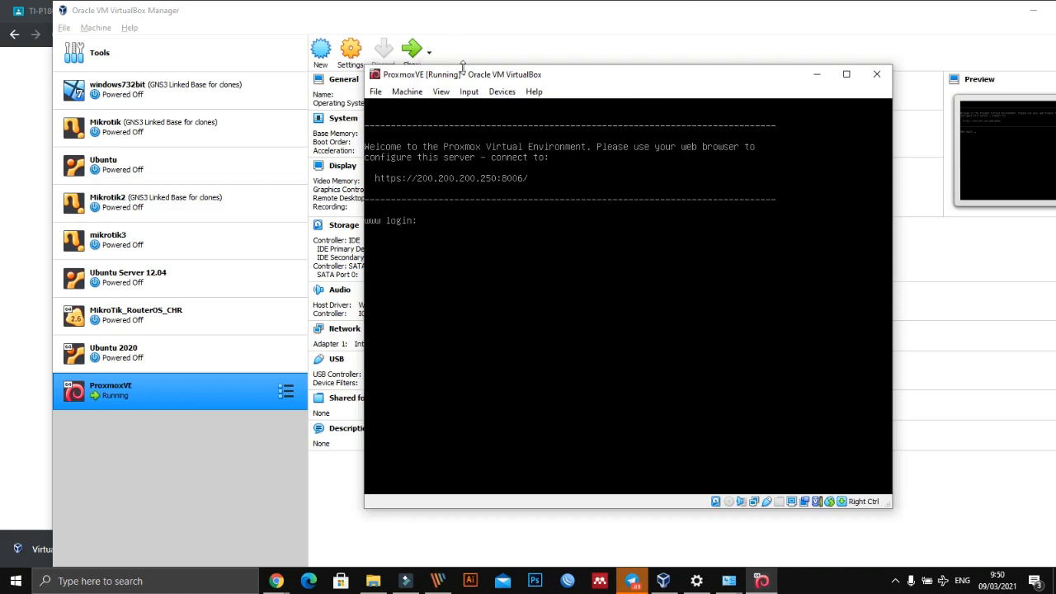
- Maximize the Proxmox console and log in as root with the account password
left_click(845, 74)
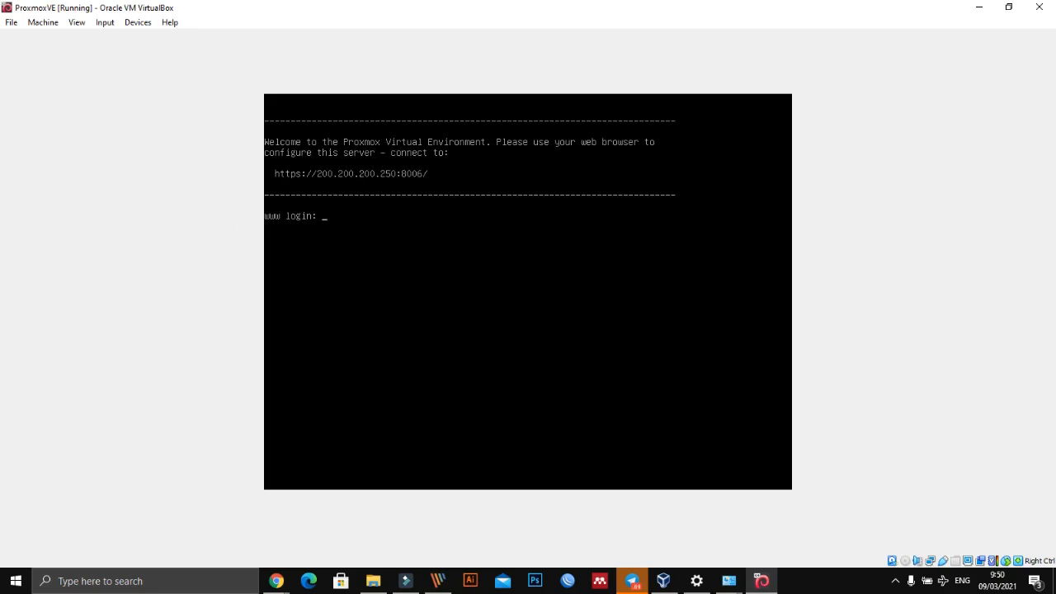
type("root")
key("Return")
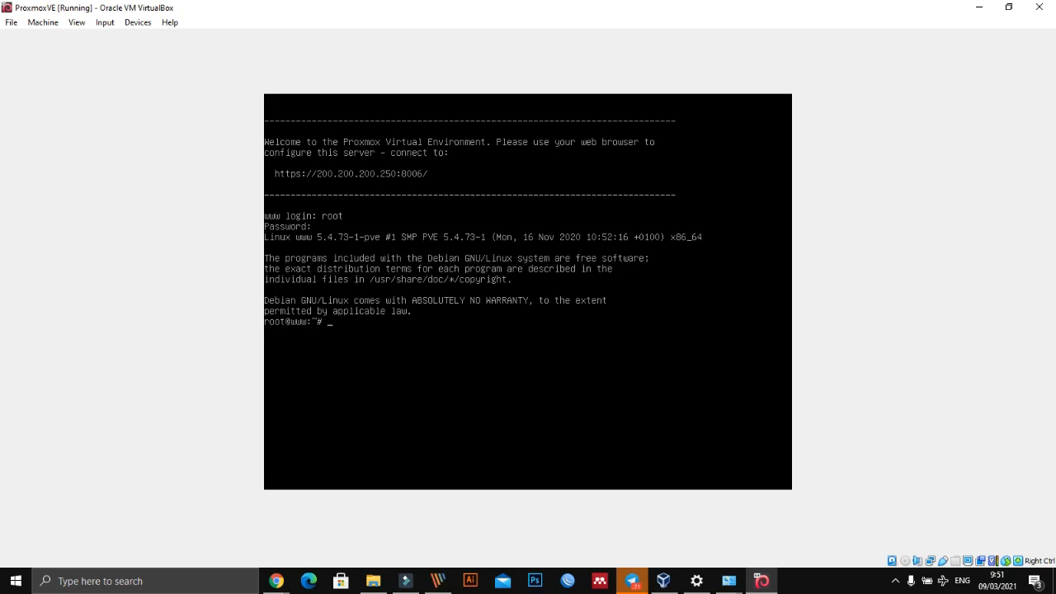
- List the Proxmox server's network addresses with ip ad, and restore the console window to its smaller size
type("ad")
key("Return")
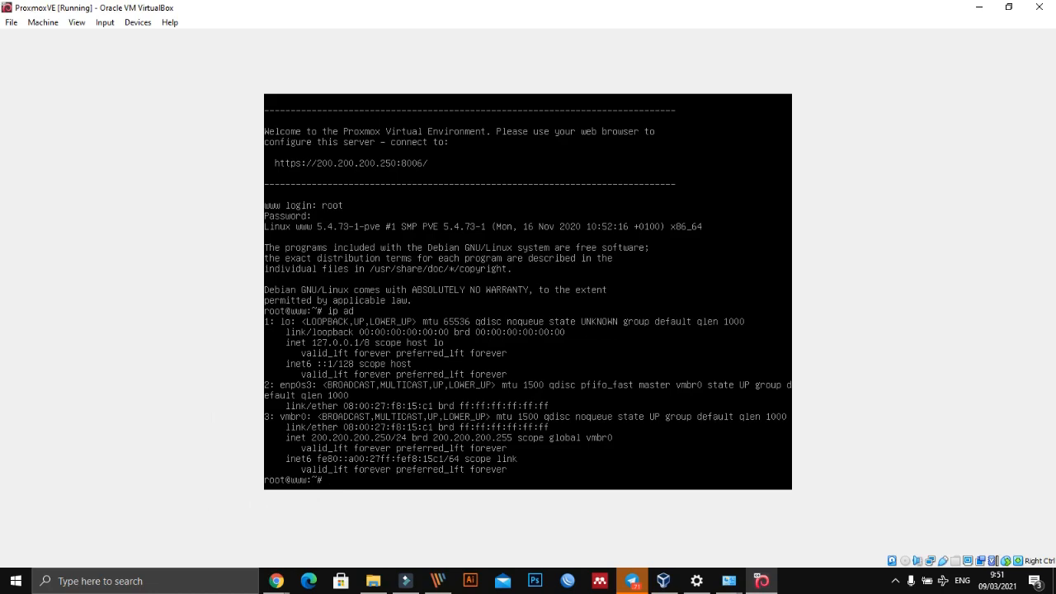
left_click(166, 325)
left_click(1008, 6)
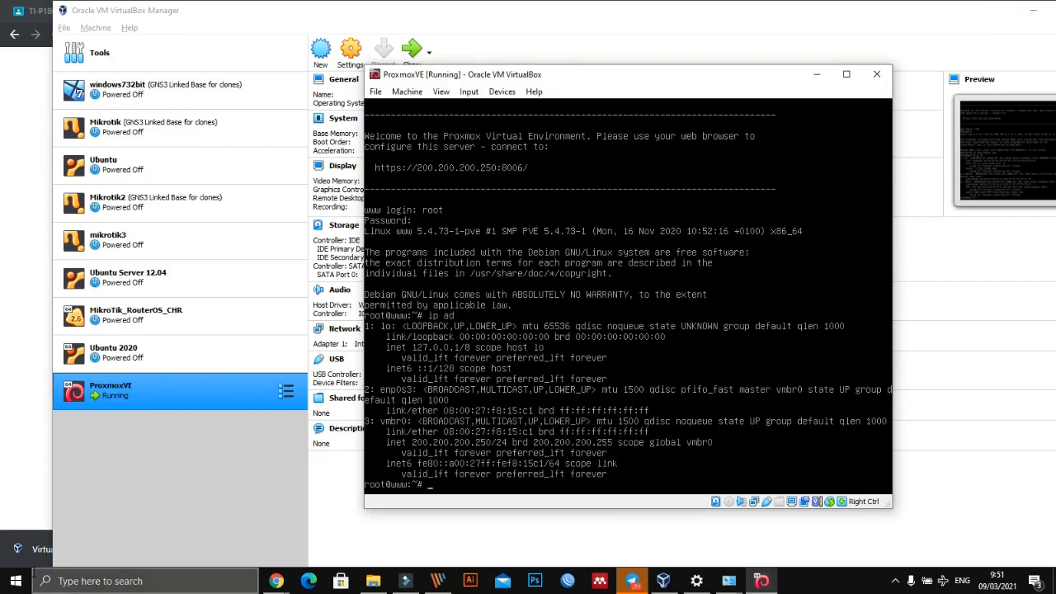
- Ping the Proxmox server at 200.200.200.250 from the Windows host with the Run app, moving the ping window aside
left_click(57, 581)
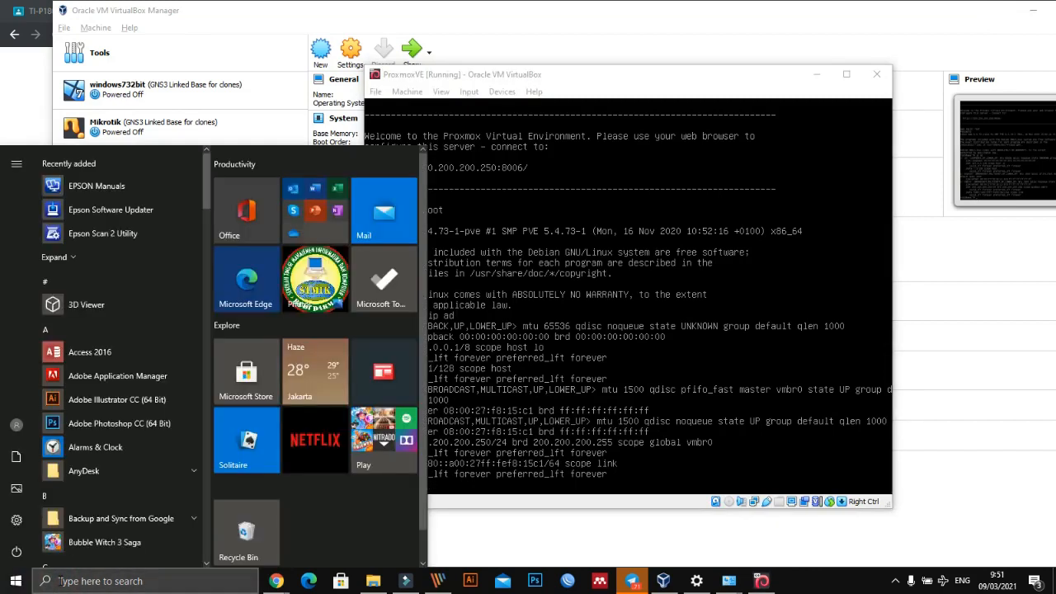
type("ru")
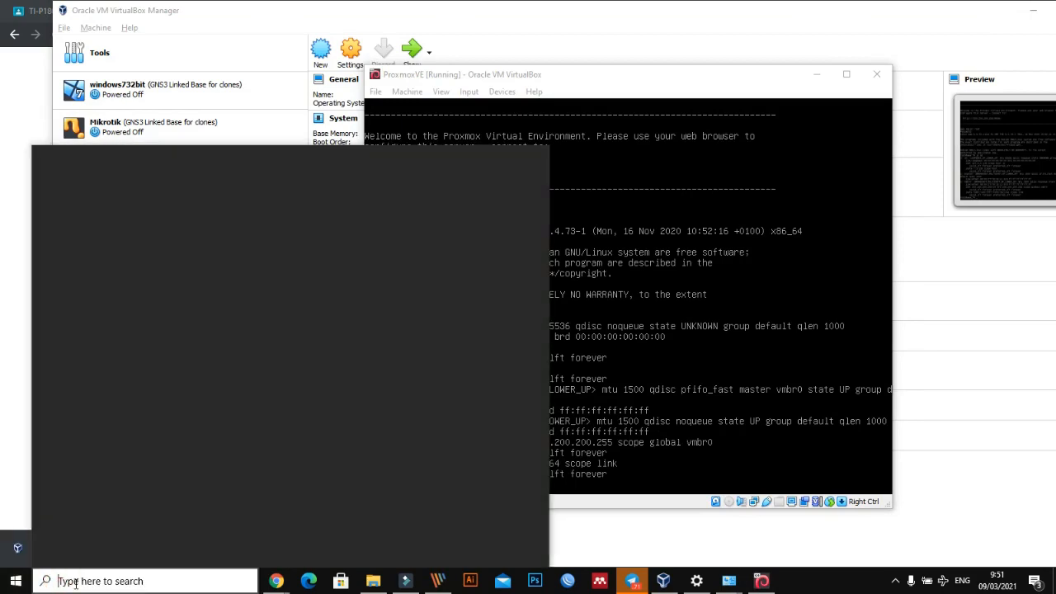
type("n")
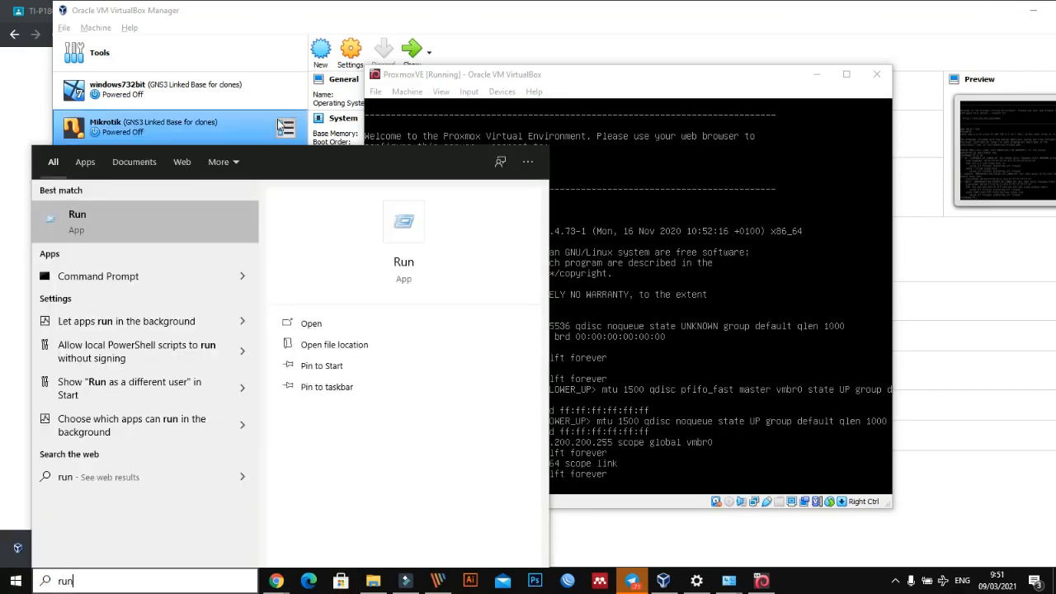
left_click(107, 216)
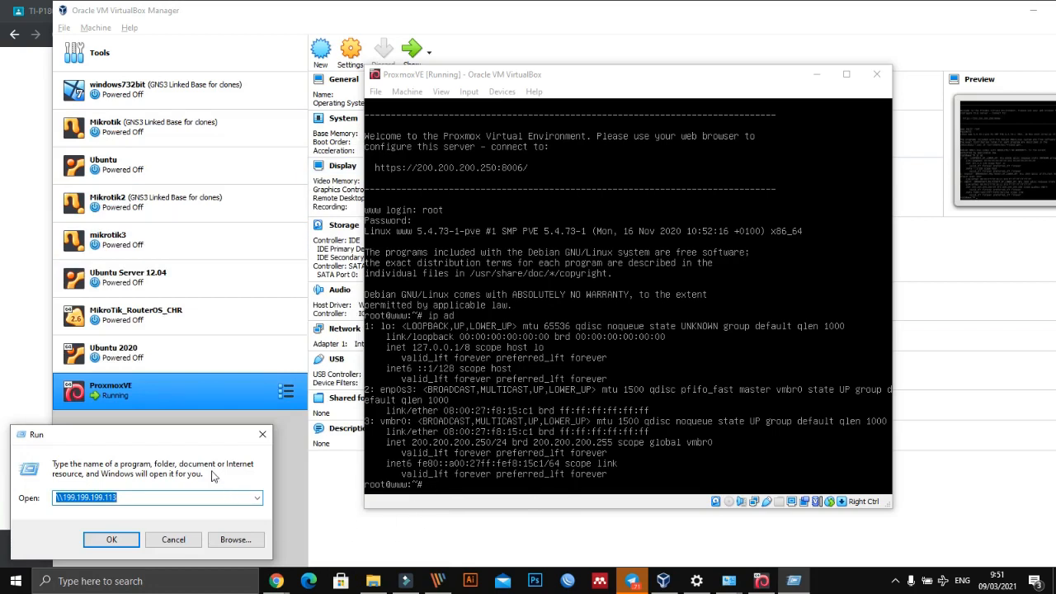
type("ping 1")
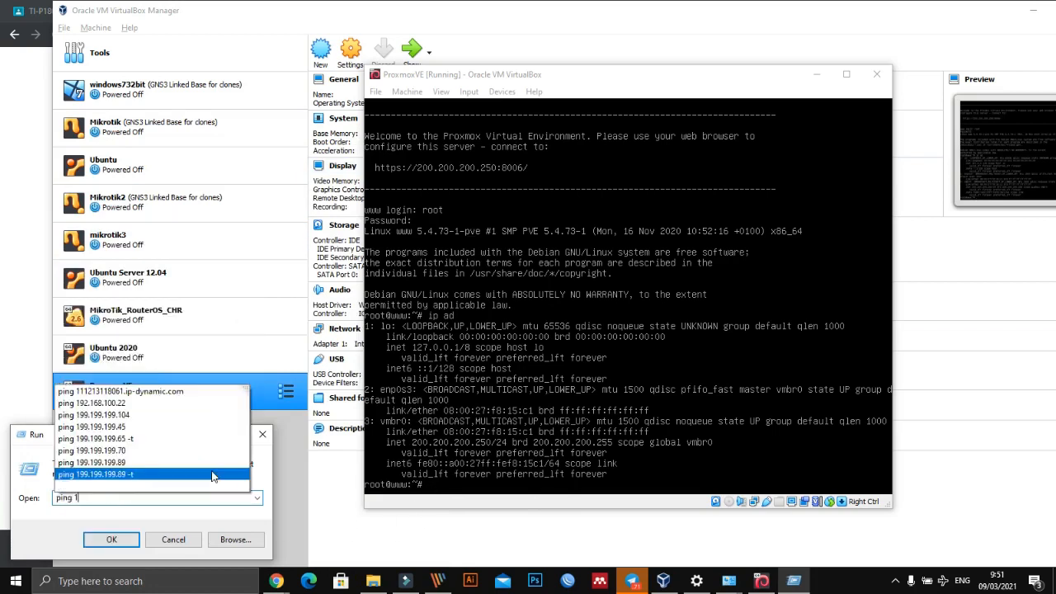
key("BackSpace")
type("200.2")
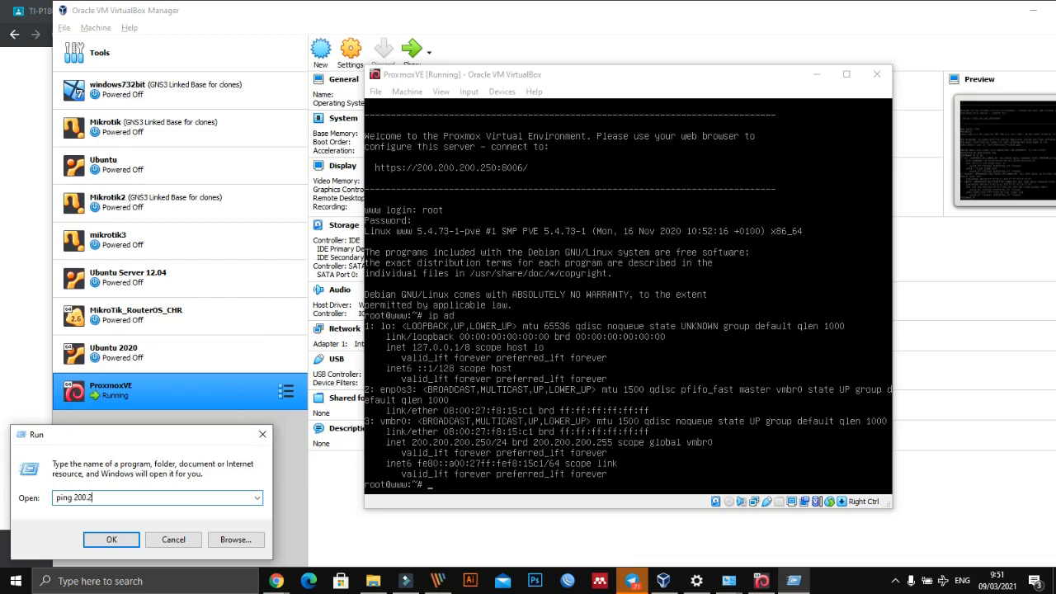
type("00.200.250")
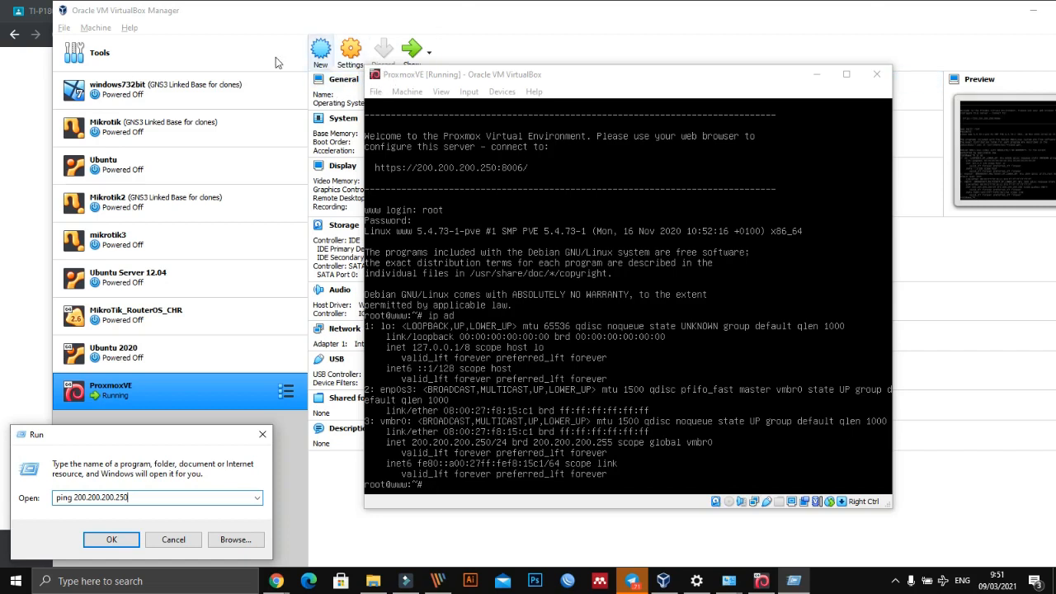
left_click(111, 539)
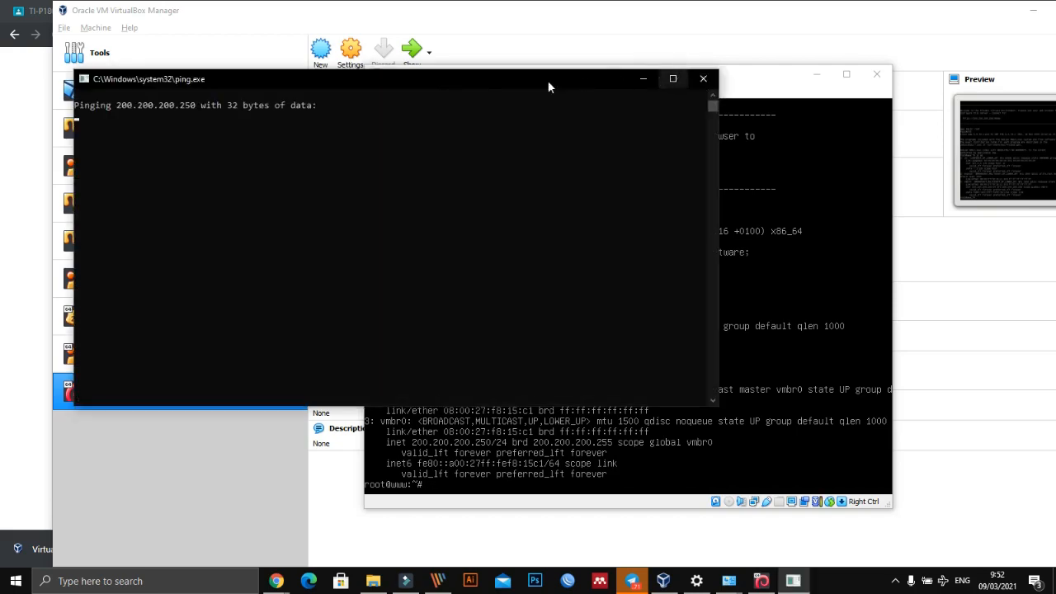
left_click_drag(459, 76, 913, 70)
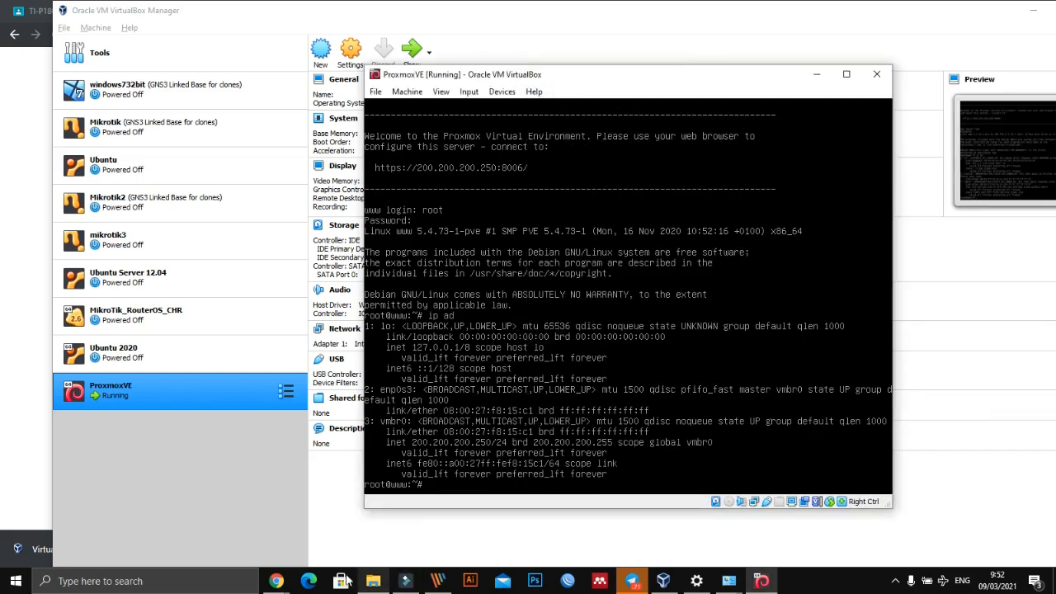
left_click(275, 581)
left_click(229, 518)
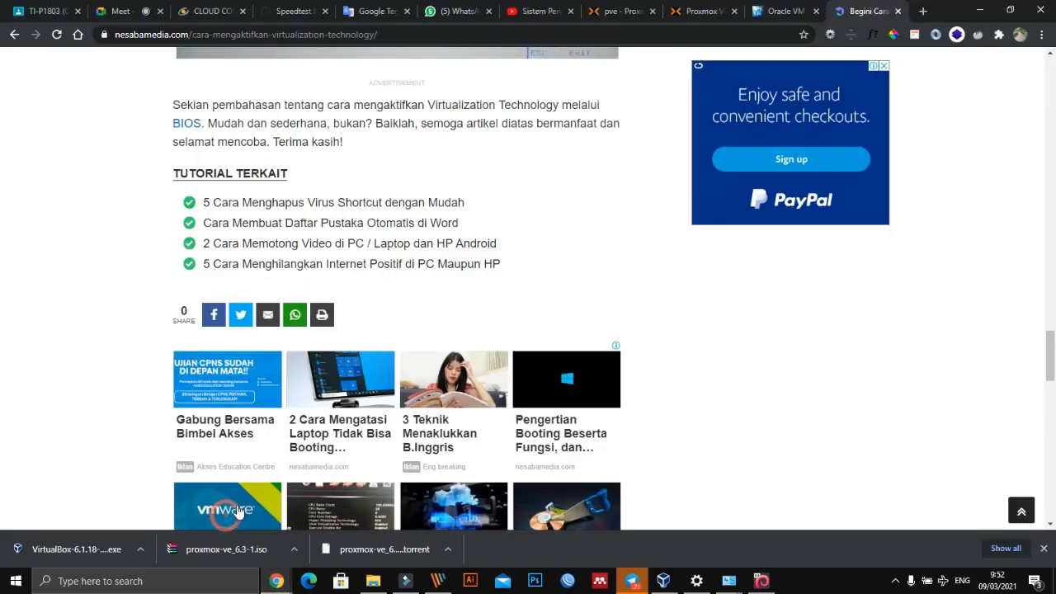
left_click(923, 10)
left_click(417, 31)
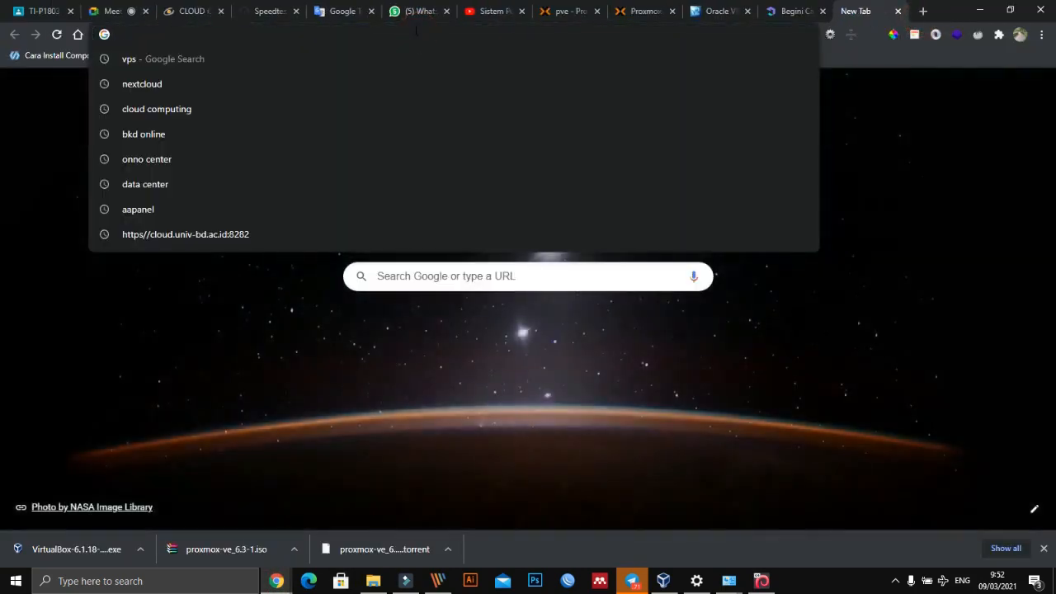
type("http")
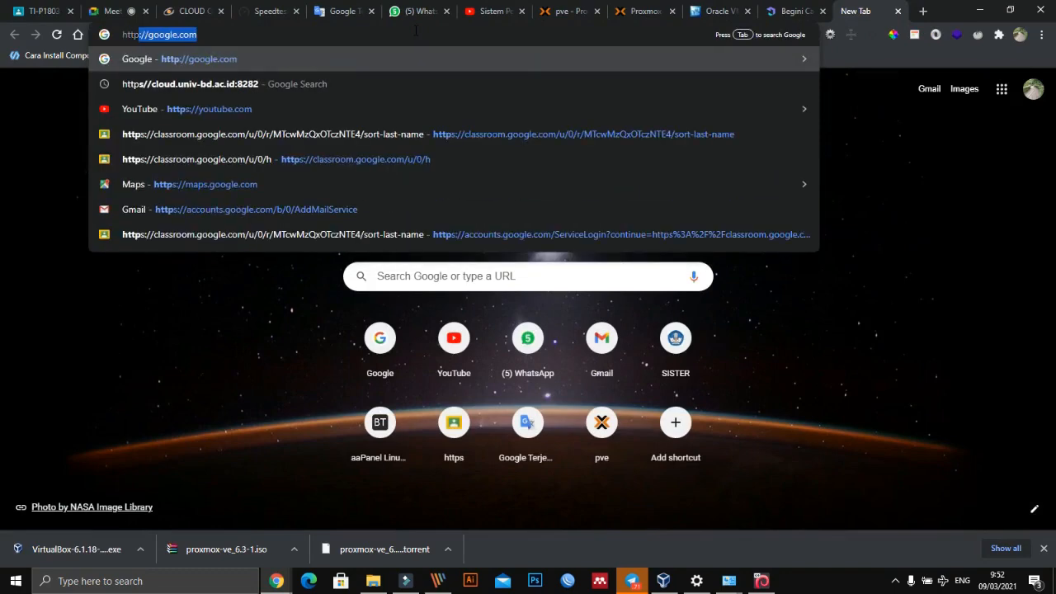
type("s://1")
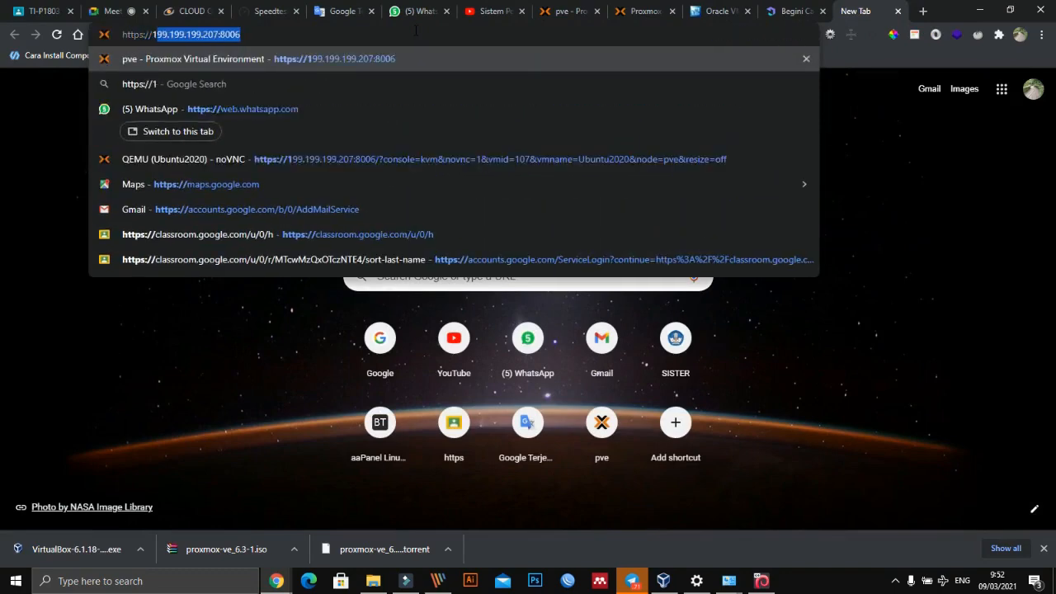
type("20")
key("BackSpace")
key("BackSpace")
key("BackSpace")
type("200")
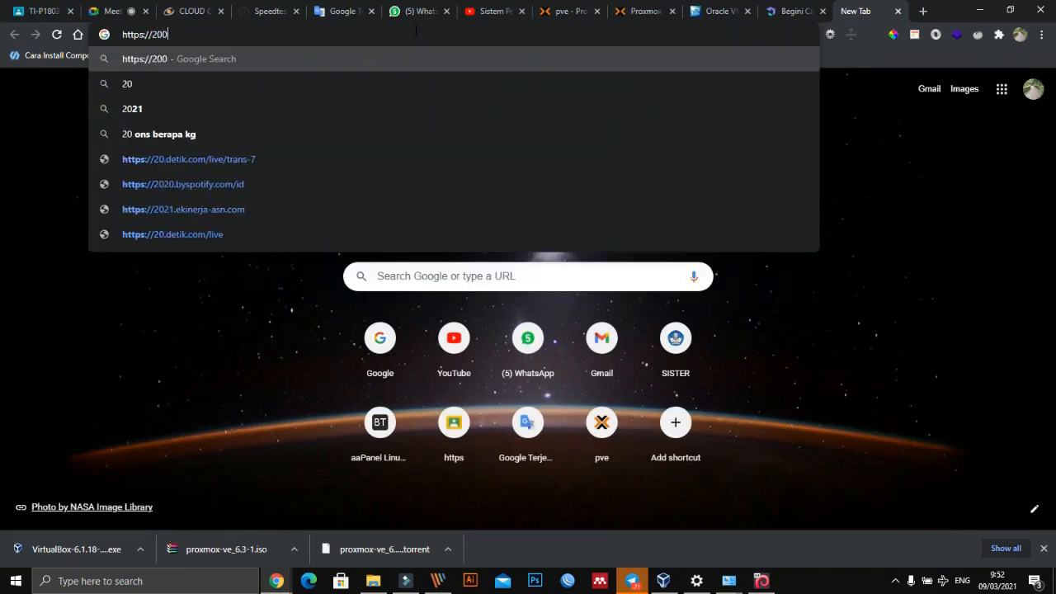
type(".20")
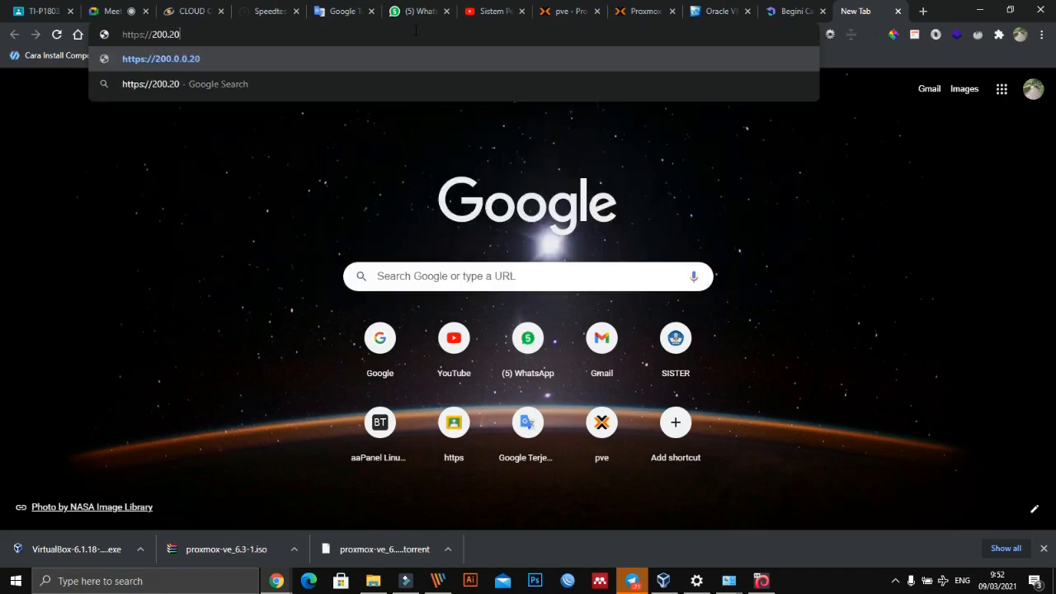
type("0.200.25")
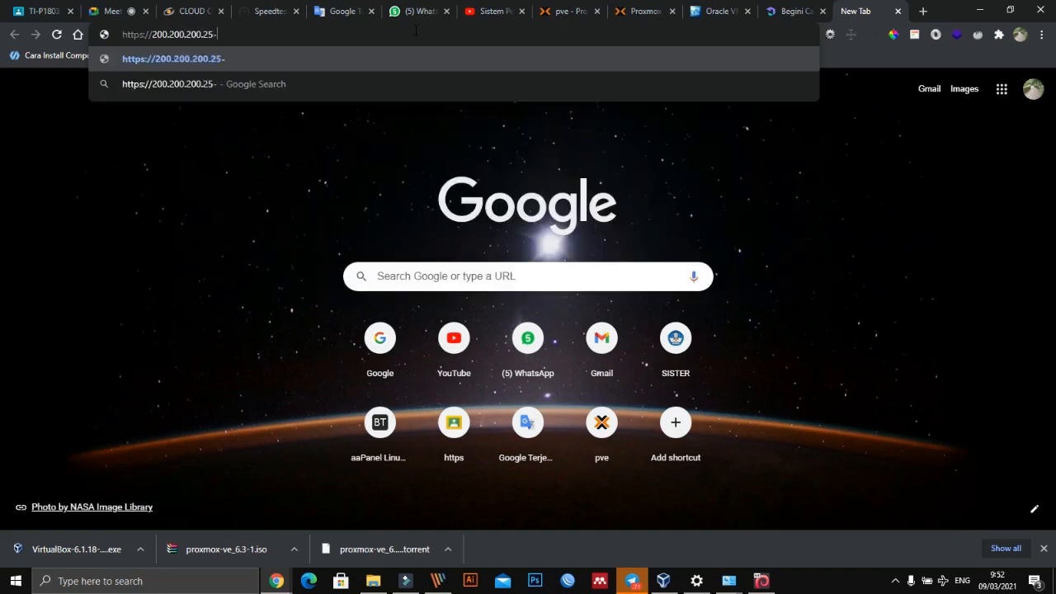
type("0:80")
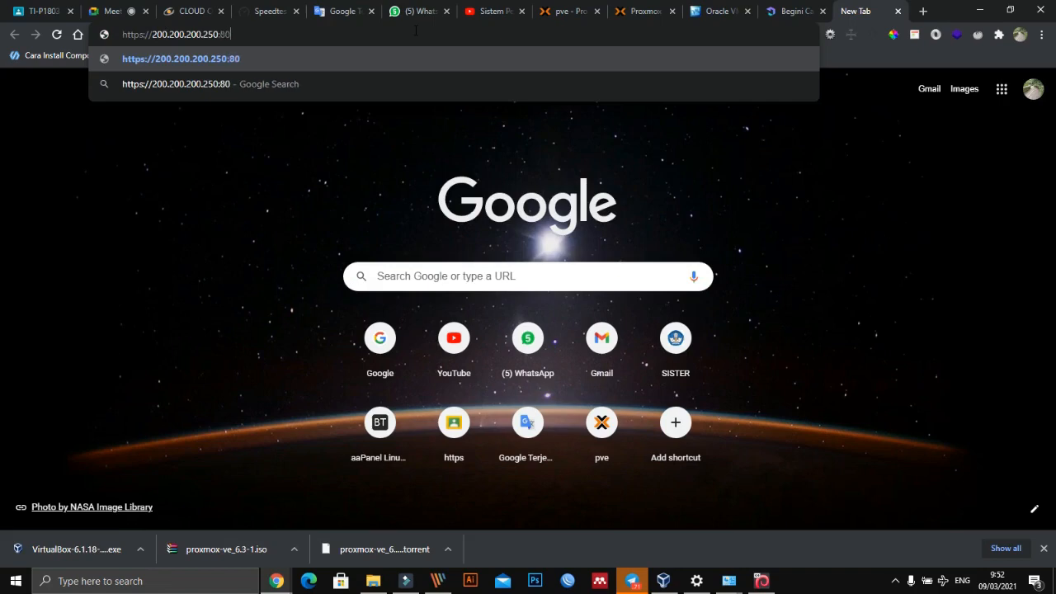
type("06")
key("Return")
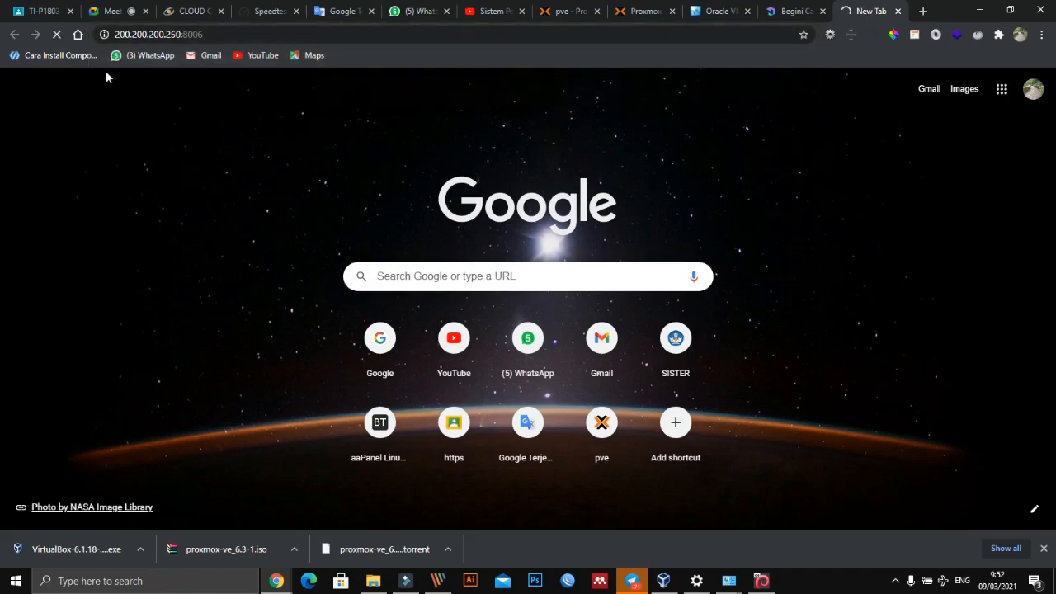
- Highlight the server IP in the web address and ping 200.200.200.250 from Windows again, repositioning the ping window
left_click(157, 34)
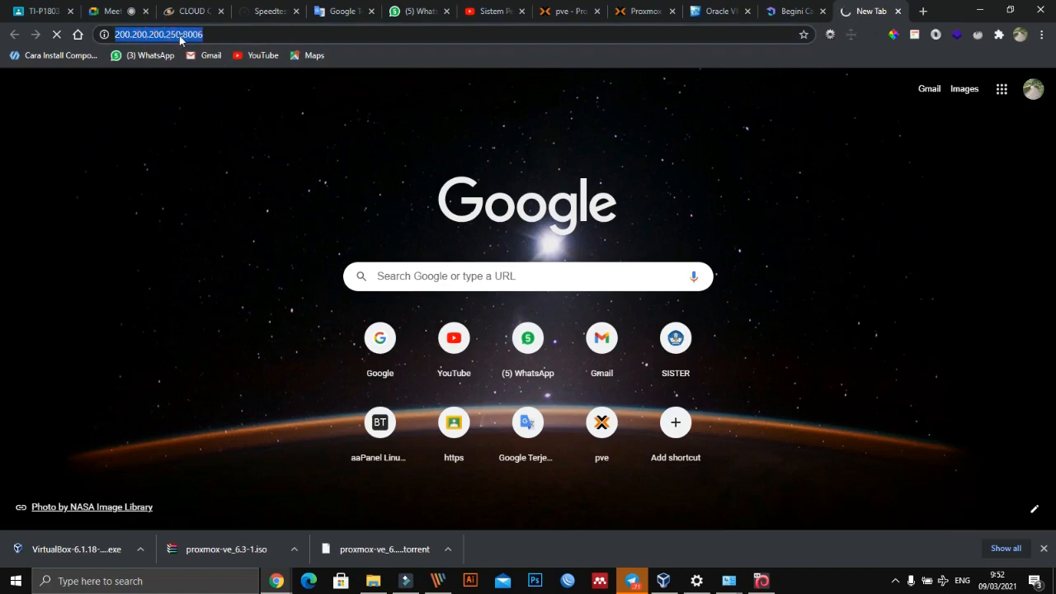
left_click(178, 36)
left_click_drag(211, 34, 147, 36)
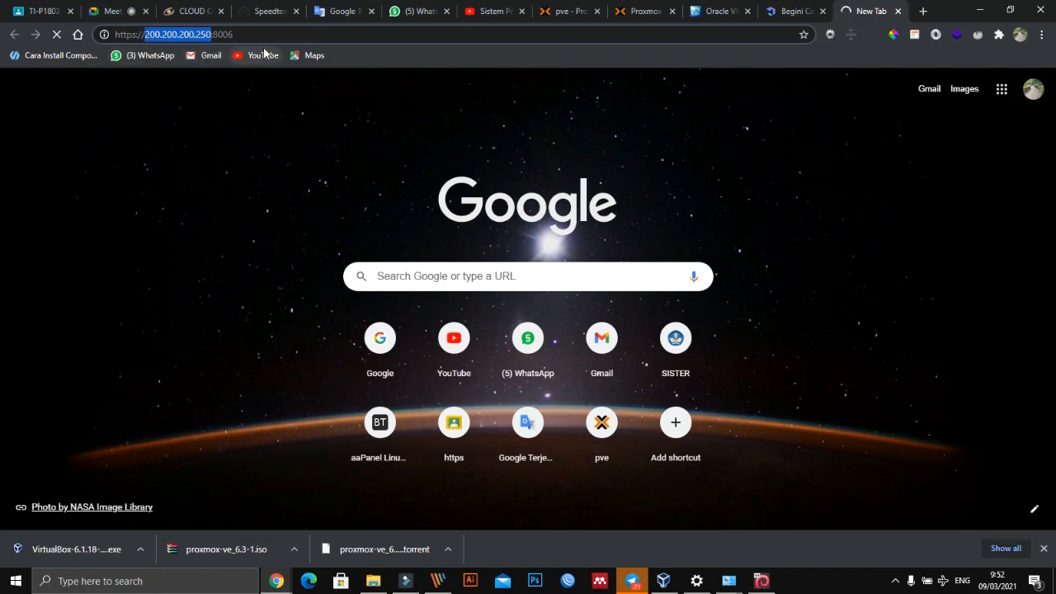
key("super+r")
left_click(158, 496)
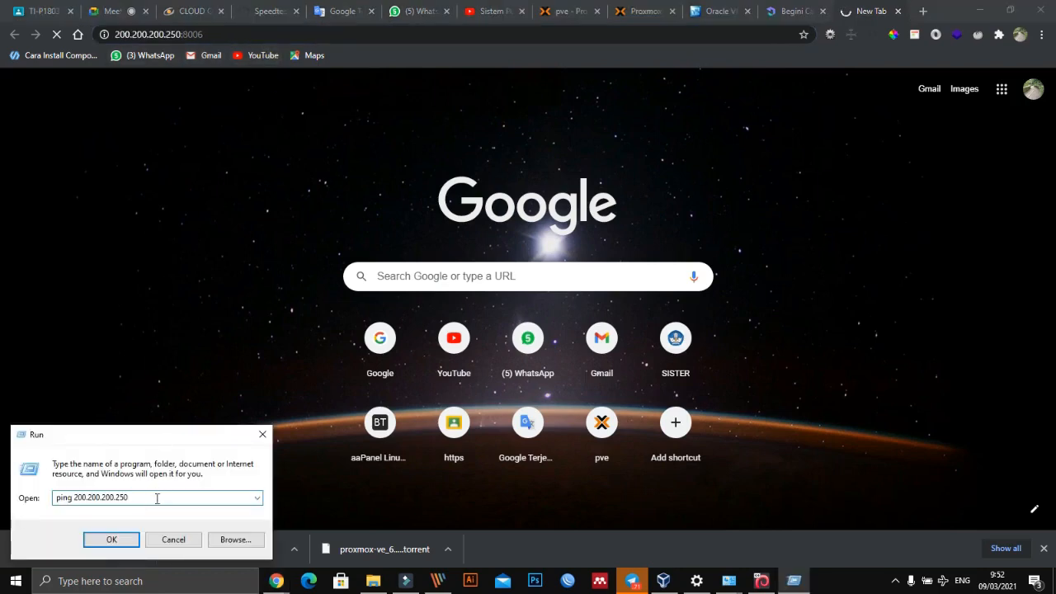
left_click(107, 541)
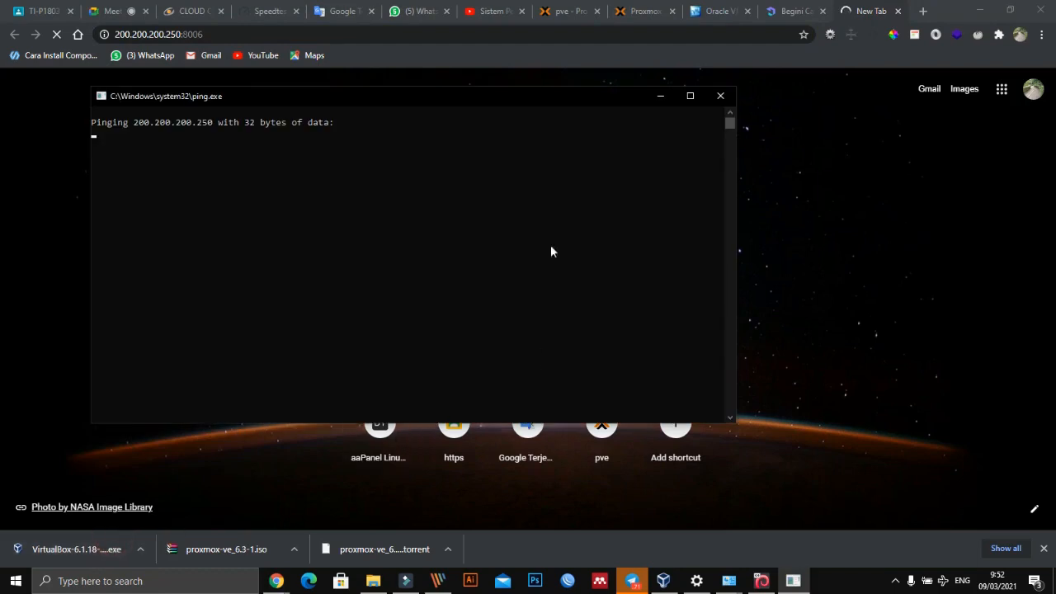
left_click_drag(433, 92, 497, 77)
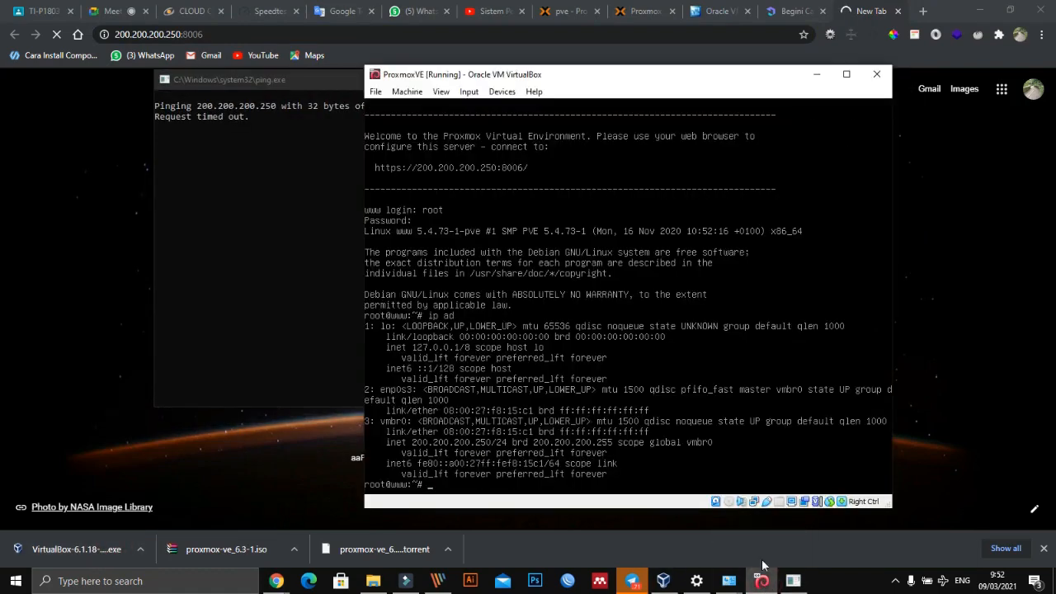
- Switch to the ProxmoxVE console and list its network addresses again with ip ad
left_click(761, 581)
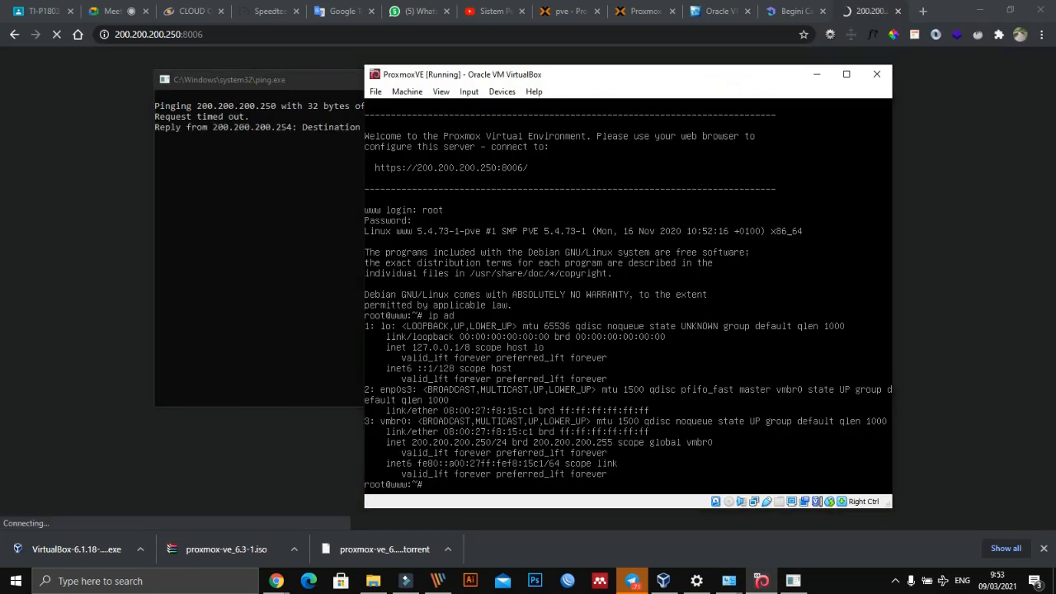
type("ip ad")
key("Return")
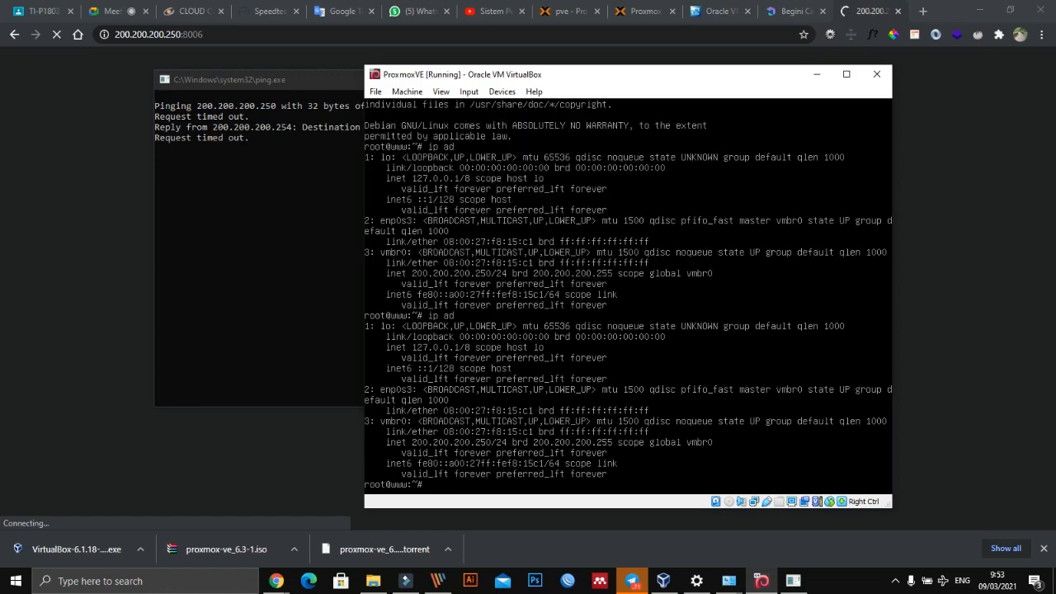
- Test the Proxmox server's internet connection by pinging google.com, and stop the ping
type("ping google.com")
key("Return")
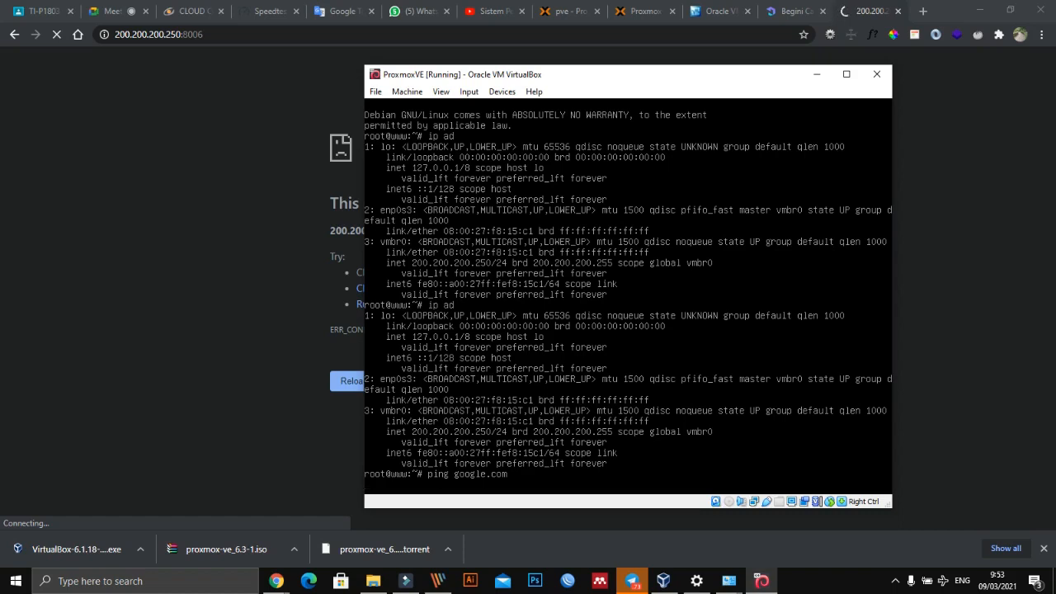
key("ctrl+c")
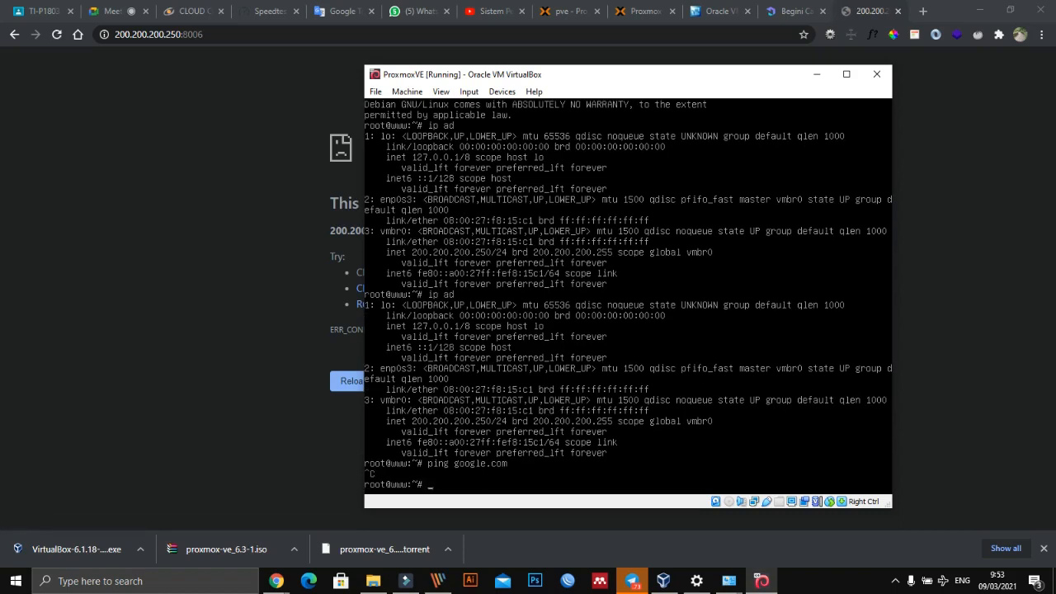
- Ping 200.200.200.254 from the Proxmox console and stop the ping
type("ip")
key("BackSpace")
key("BackSpace")
key("BackSpace")
type("ip")
key("BackSpace")
key("BackSpace")
type("ping 1")
type("00.200.2-0")
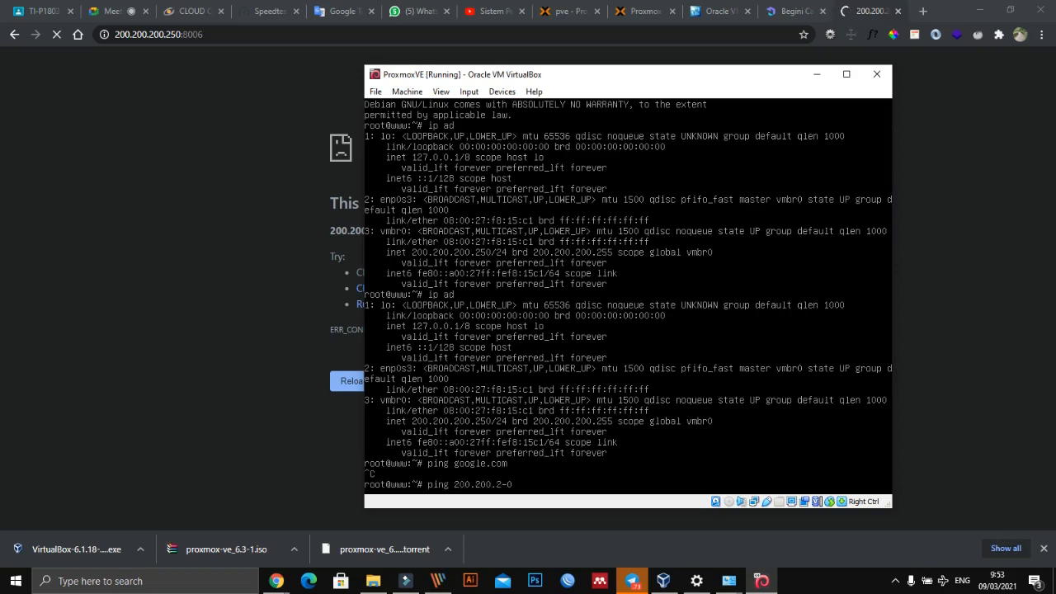
key("BackSpace")
key("BackSpace")
type("00,")
type("254")
key("Return")
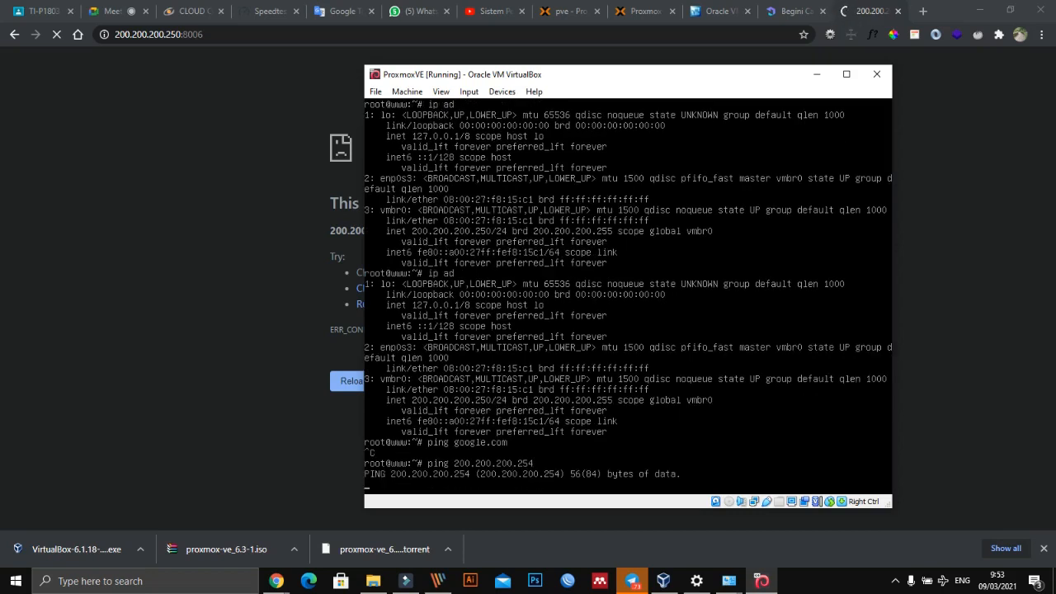
key("ctrl+c")
- Reuse the previous ping command with the address 200.200.200.250, reposition the console window, and stop the ping
key("Up")
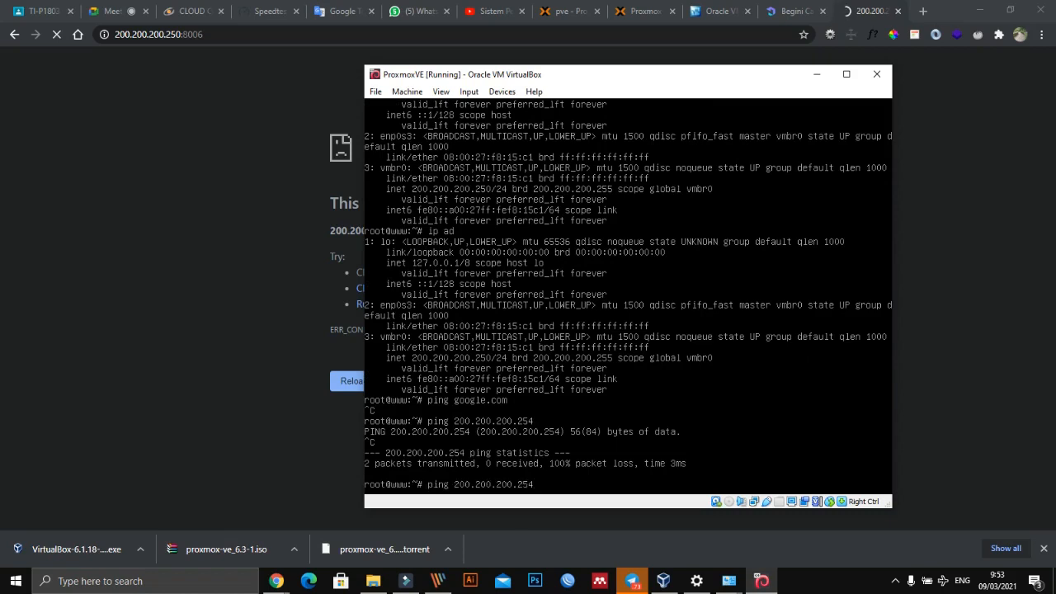
key("BackSpace")
key("BackSpace")
type("50")
key("Return")
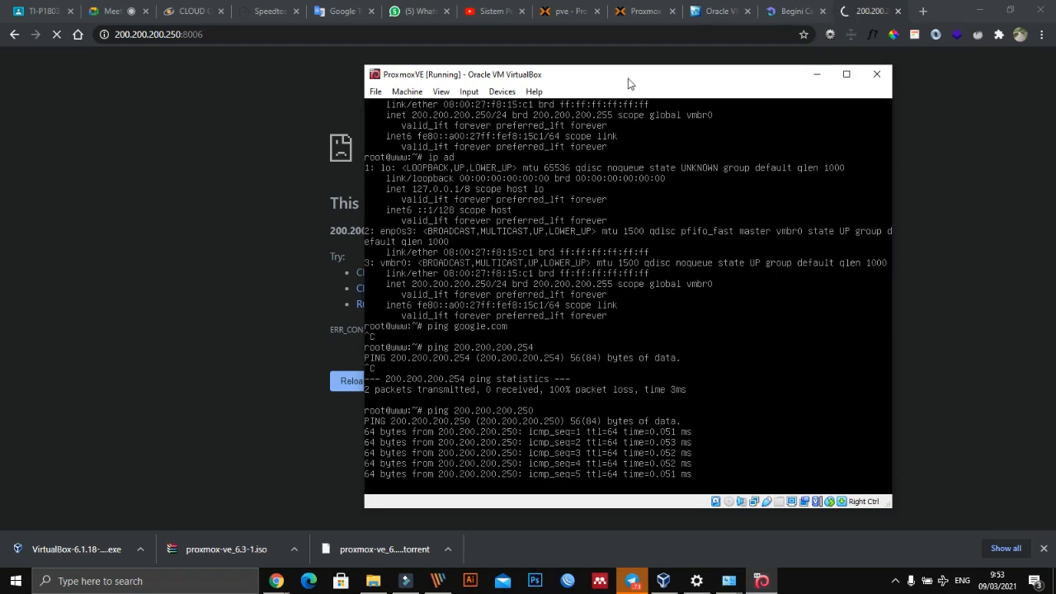
left_click_drag(561, 79, 511, 74)
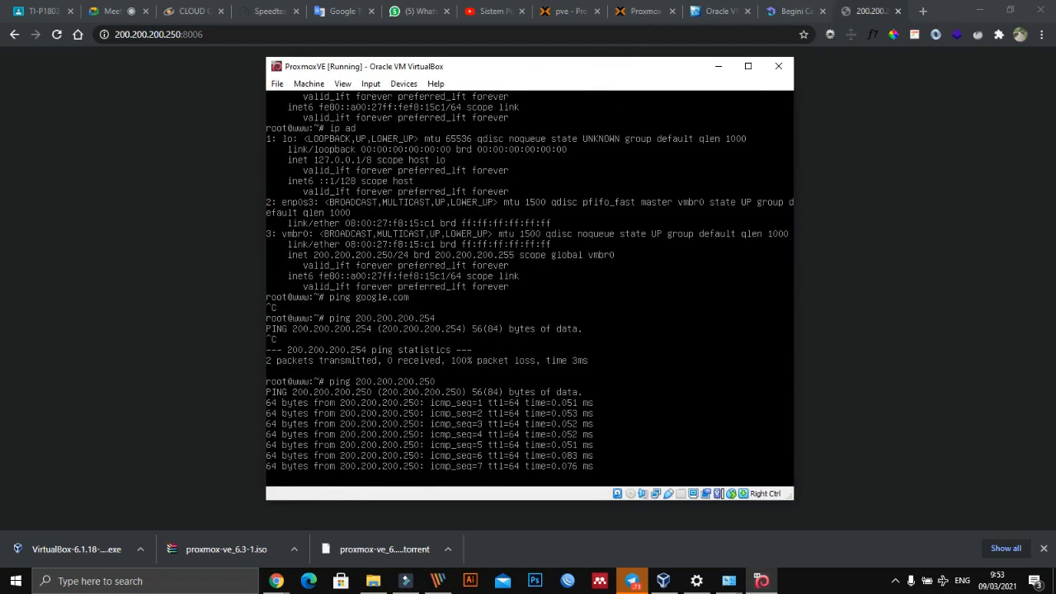
key("ctrl+c")
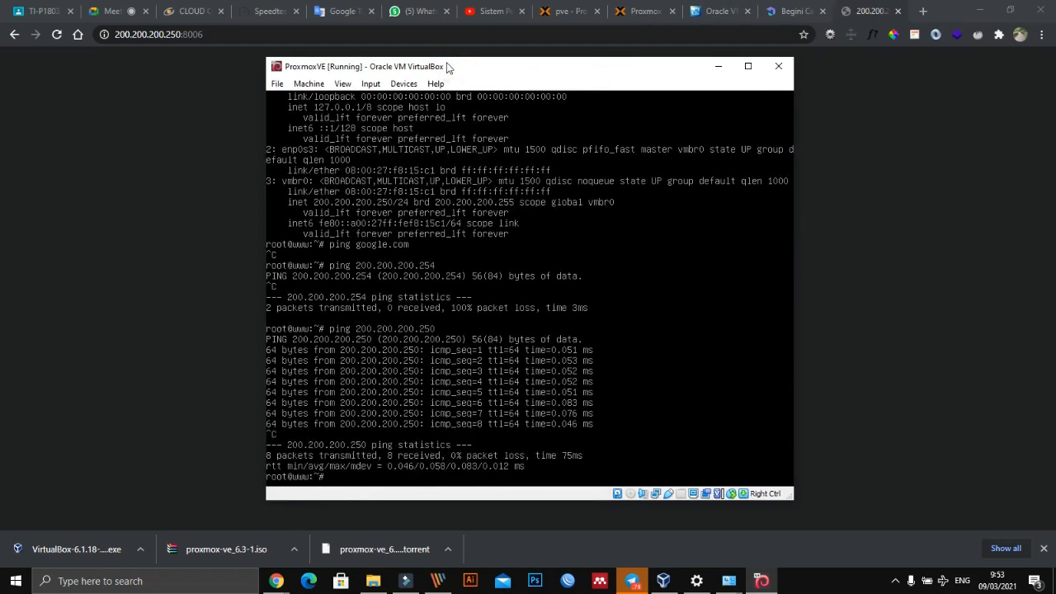
- Start a cd command for /etc/network/i in the Proxmox console and list the matching path completions
type("cd /etc/network/i")
key("Tab")
key("Tab")
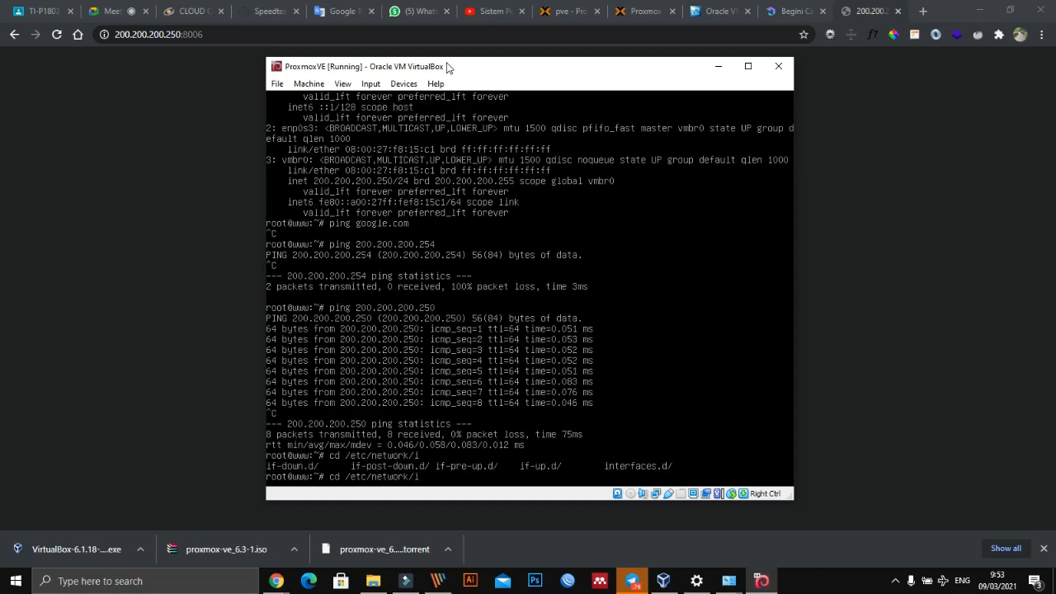
- Try to open /etc/network/interfaces.d/ in nano, and exit the editor without saving the buffer
key("BackSpace")
type("n")
key("Tab")
key("Right")
key("Right")
key("BackSpace")
key("BackSpace")
type("nano")
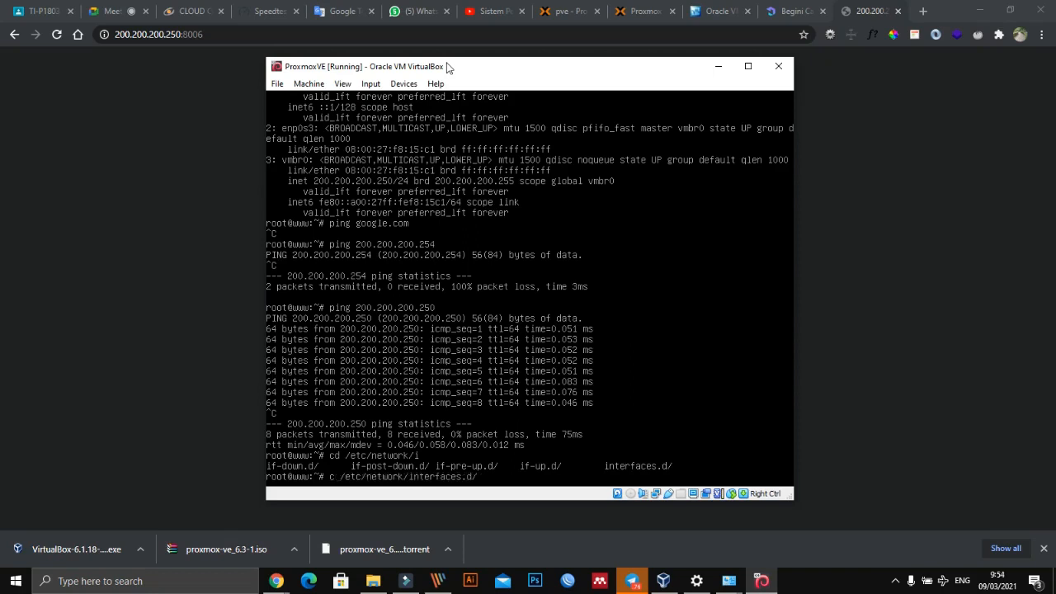
key("Return")
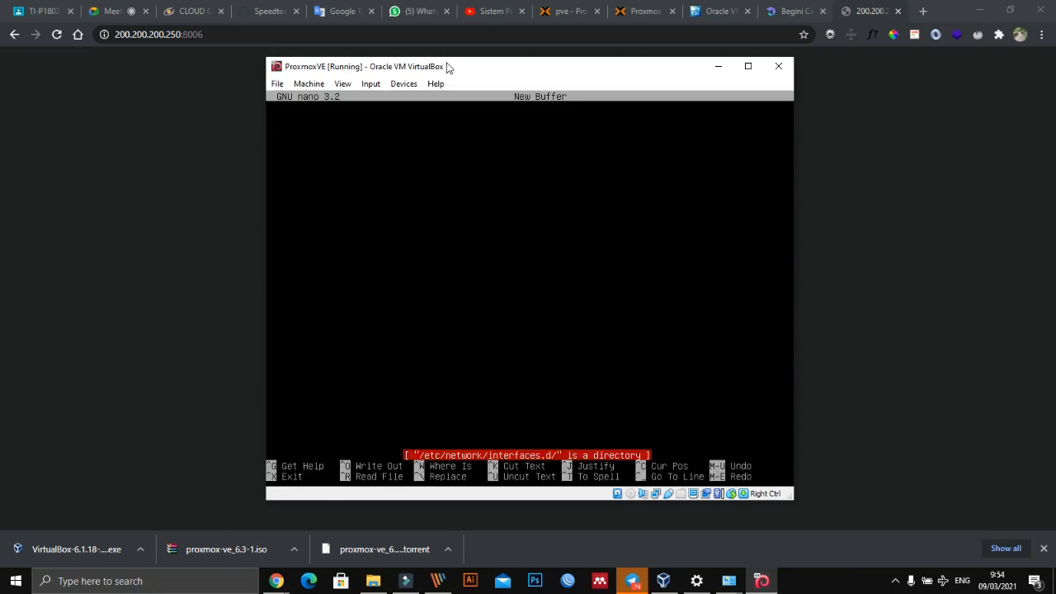
key("Return")
key("ctrl+x")
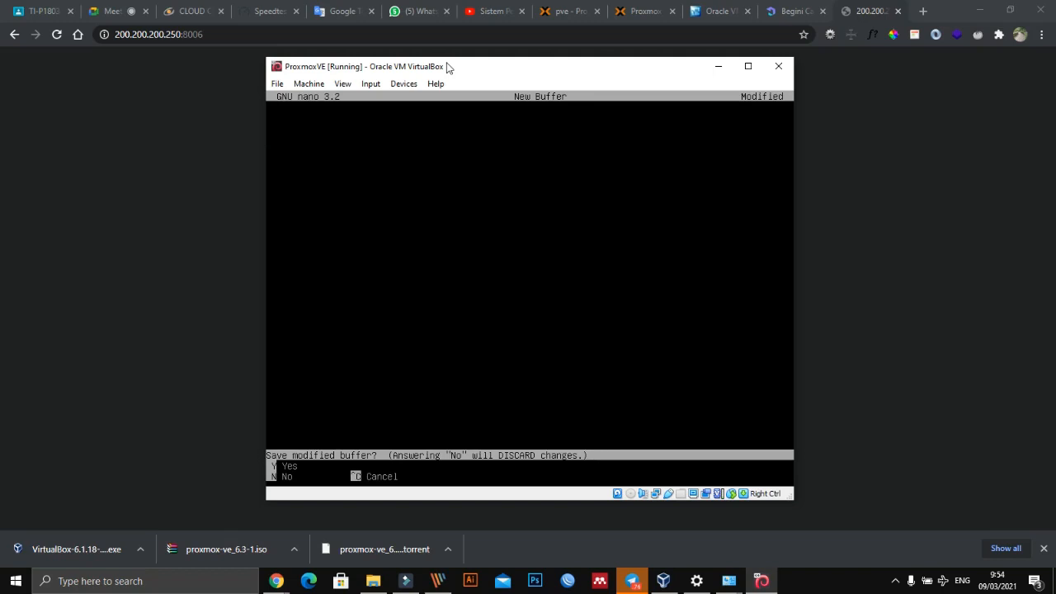
key("n")
- Replace the recalled nano command with cd and change into the /etc/network/interfaces.d/ directory
key("Up")
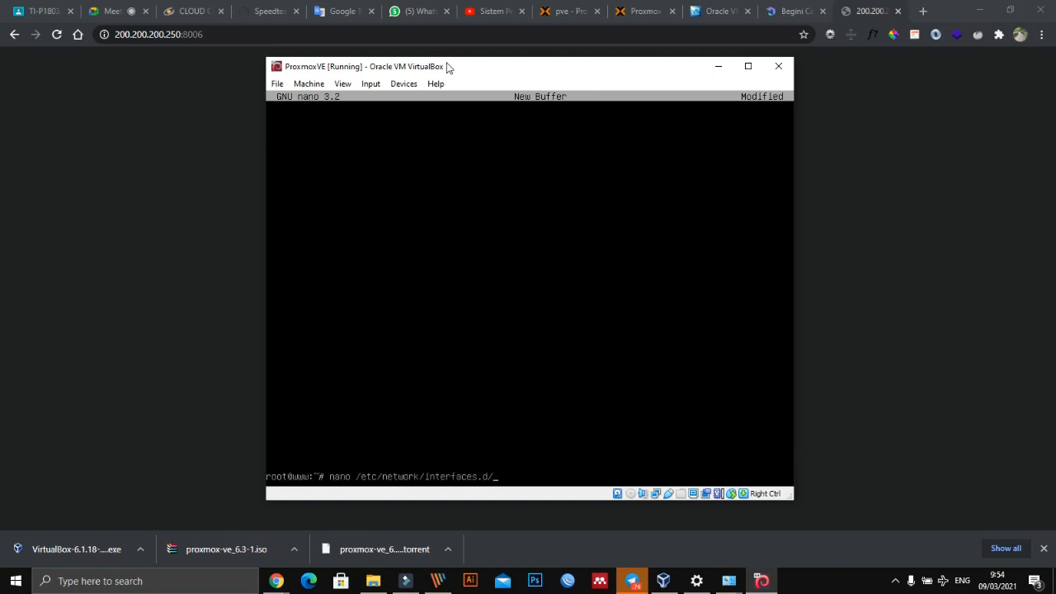
key("BackSpace")
key("BackSpace")
key("BackSpace")
key("BackSpace")
key("BackSpace")
key("BackSpace")
key("BackSpace")
key("BackSpace")
key("BackSpace")
key("BackSpace")
key("BackSpace")
key("BackSpace")
key("BackSpace")
key("BackSpace")
key("BackSpace")
key("BackSpace")
key("BackSpace")
key("BackSpace")
key("BackSpace")
key("BackSpace")
key("BackSpace")
key("BackSpace")
type("cd")
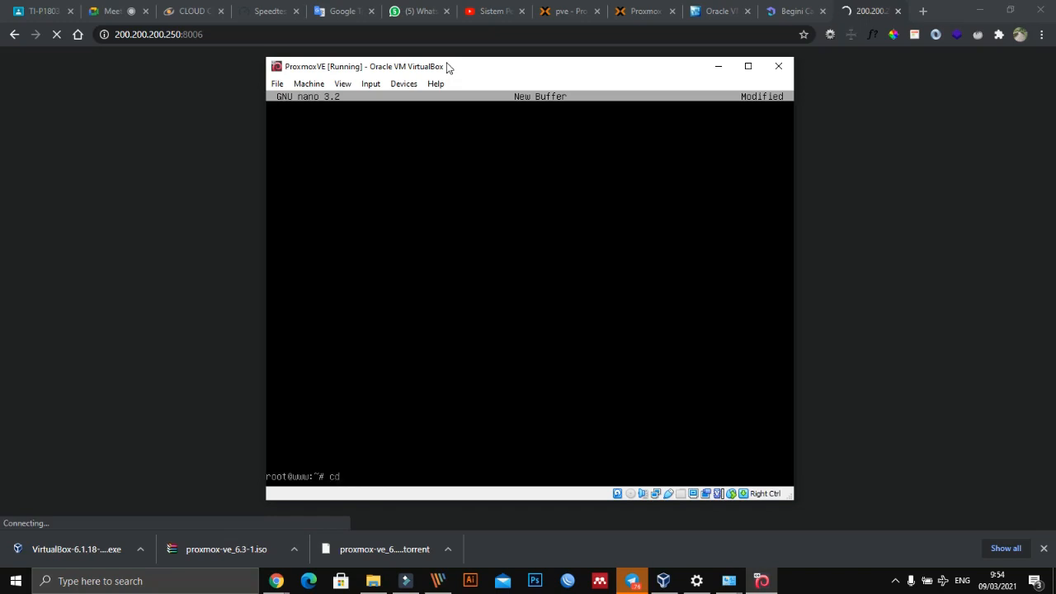
type(" /etc/network/interfaces.d/")
key("Return")
- List the contents of the interfaces.d directory with ls and clear the console
type("ls")
key("Return")
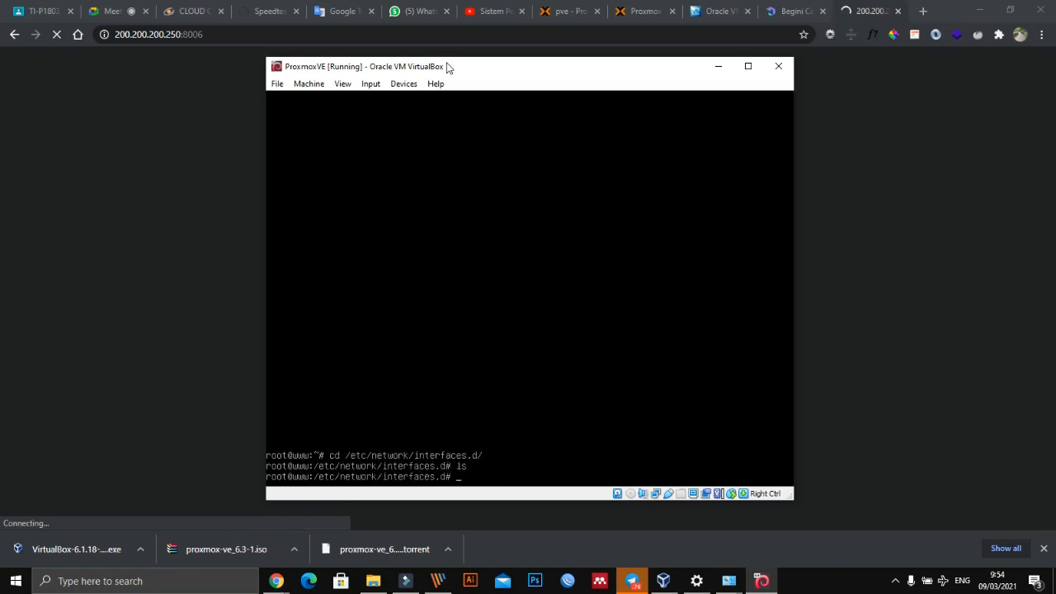
type("ls")
key("Return")
type("clear")
key("Return")
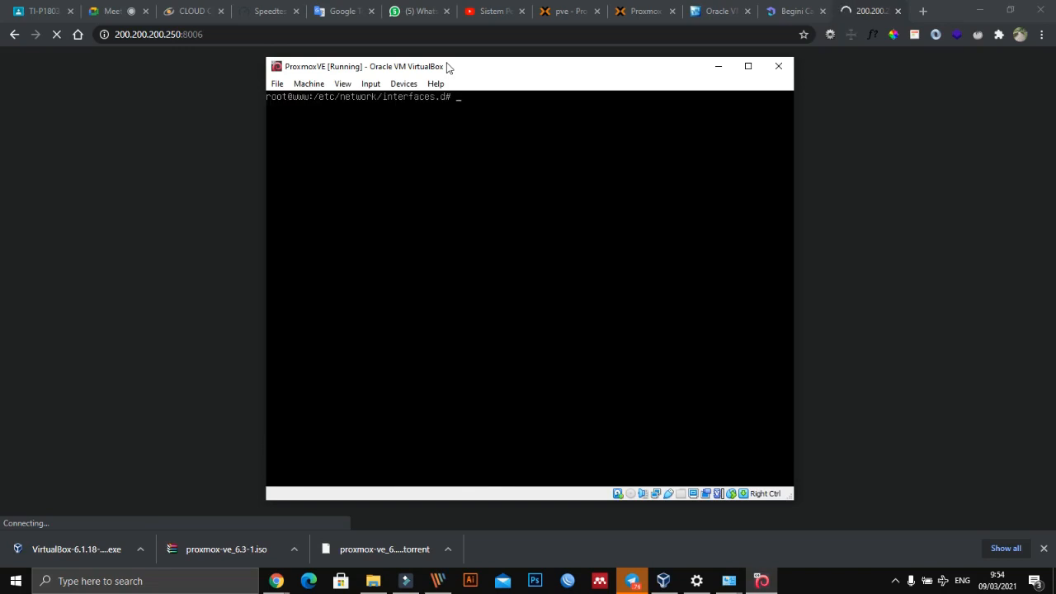
- Exit the Proxmox console session and log back in as root with the account password
type("exxit")
key("Return")
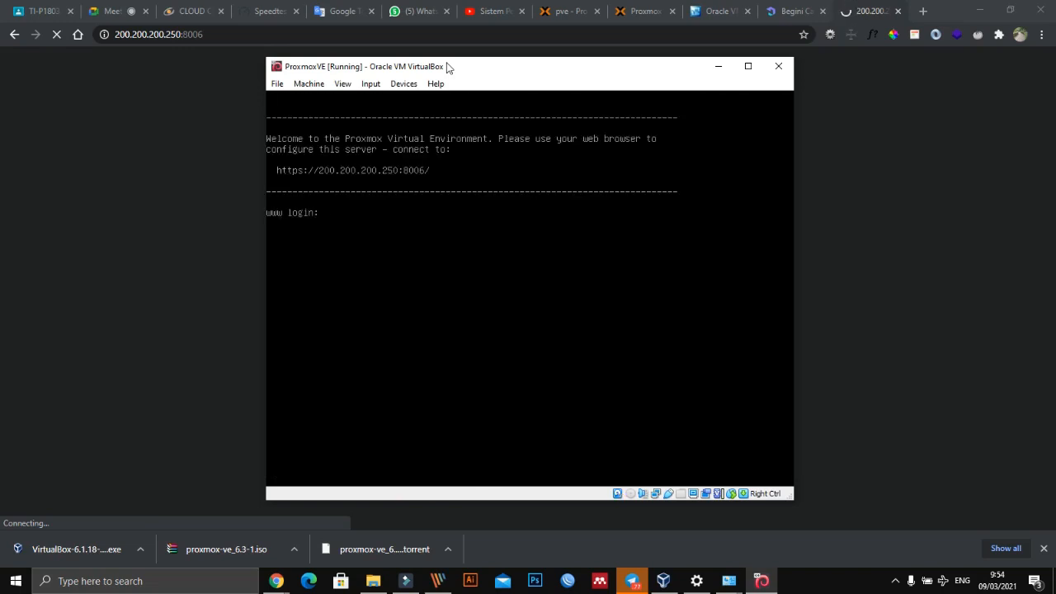
type("root")
key("Return")
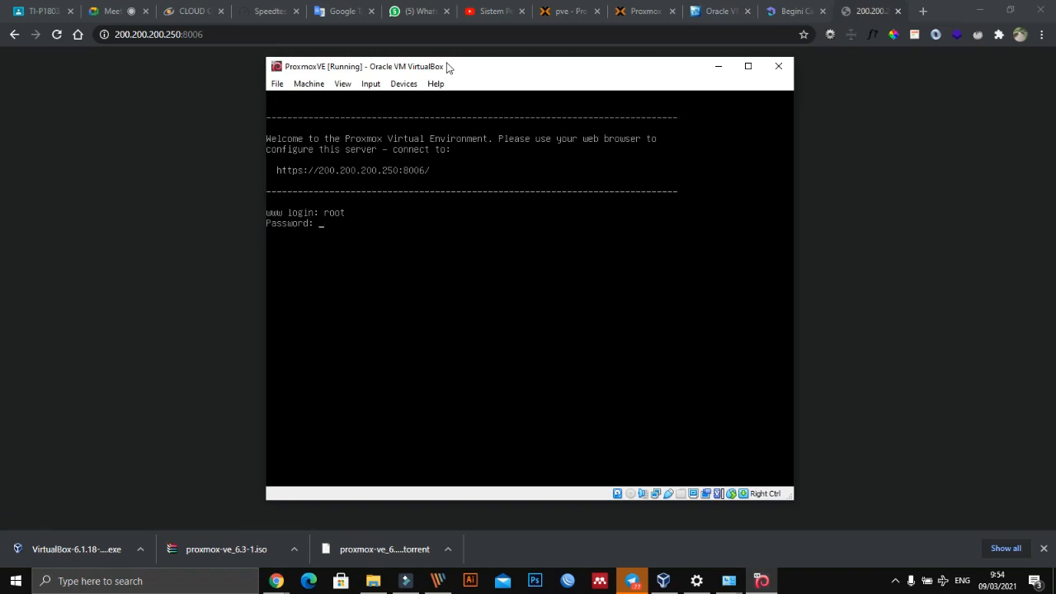
key("Return")
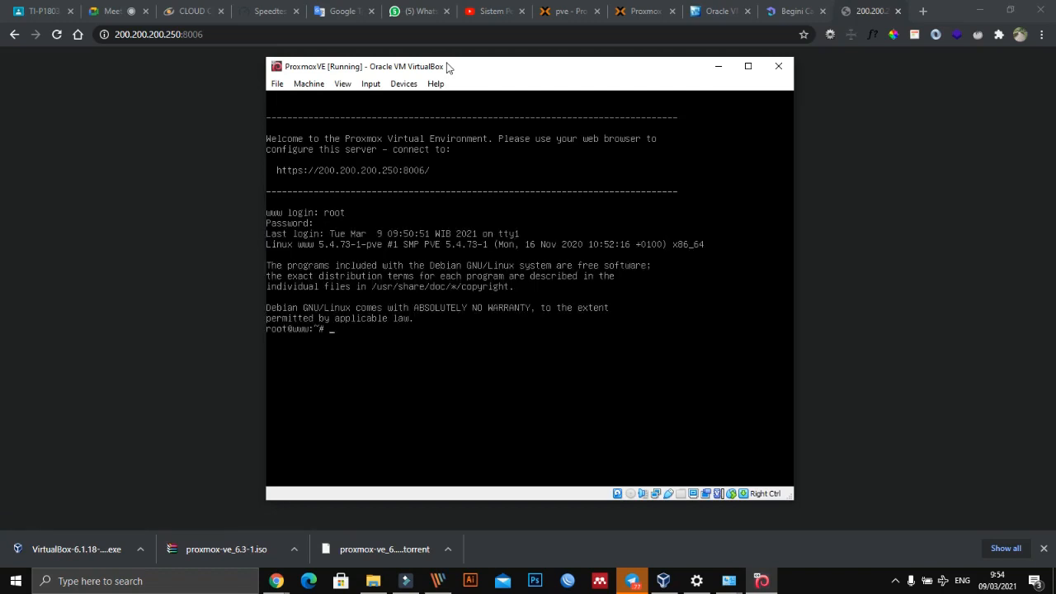
- List the Proxmox server's network addresses with ip ad and move the console window aside
type("ip ad")
key("Return")
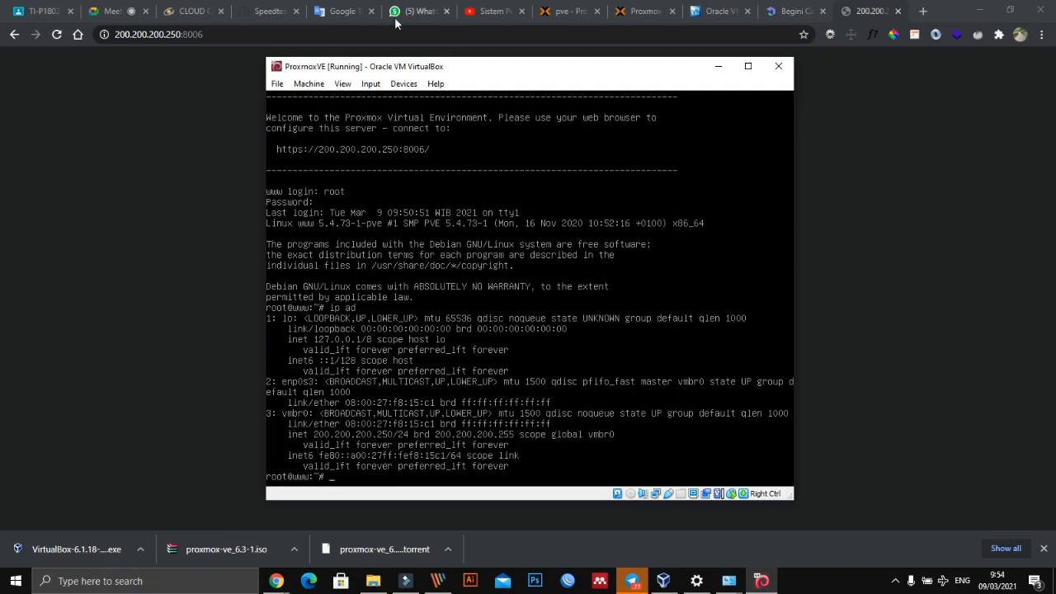
left_click_drag(438, 70, 565, 46)
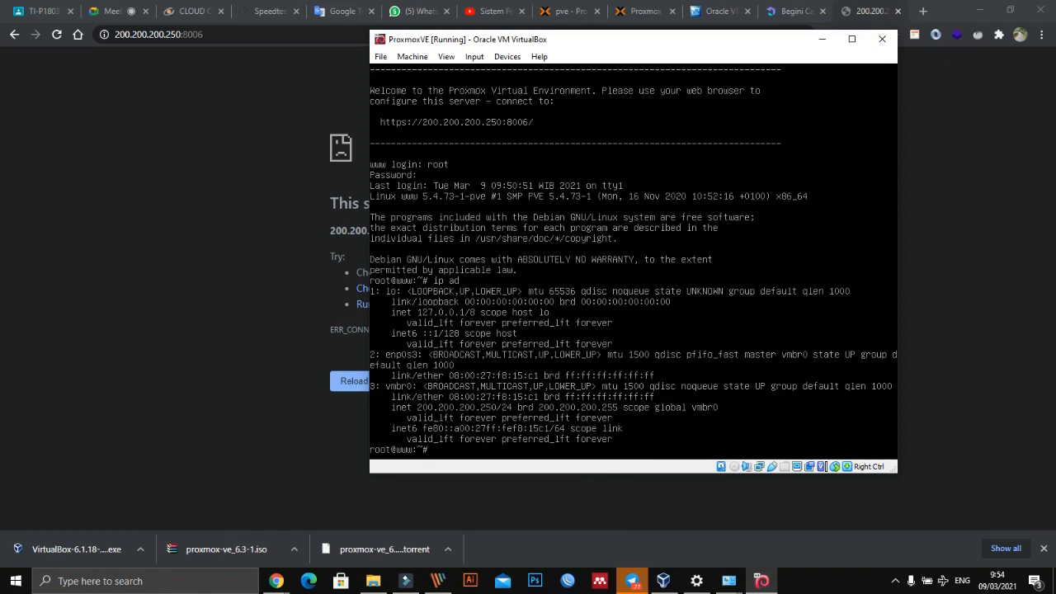
- Switch to VirtualBox Manager, open ProxmoxVE's network settings, and expand the advanced options of Adapter 1
left_click(665, 581)
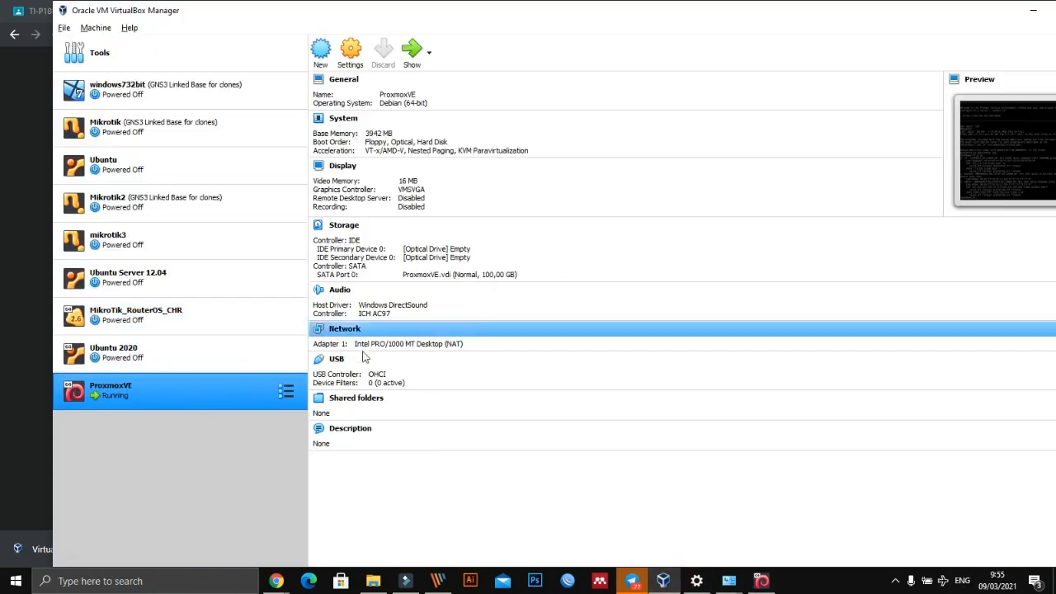
left_click(345, 330)
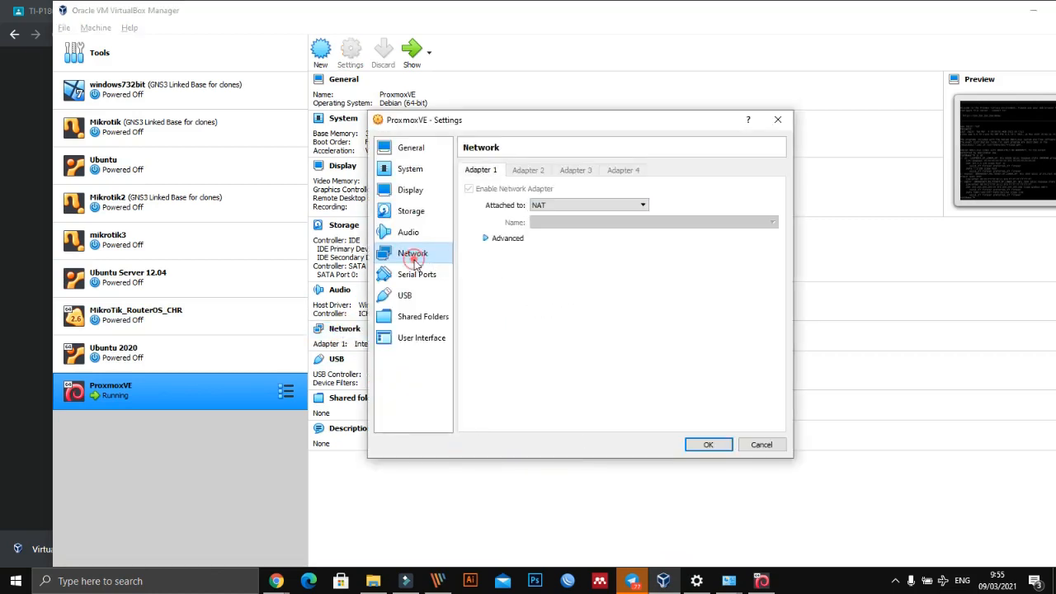
left_click(556, 207)
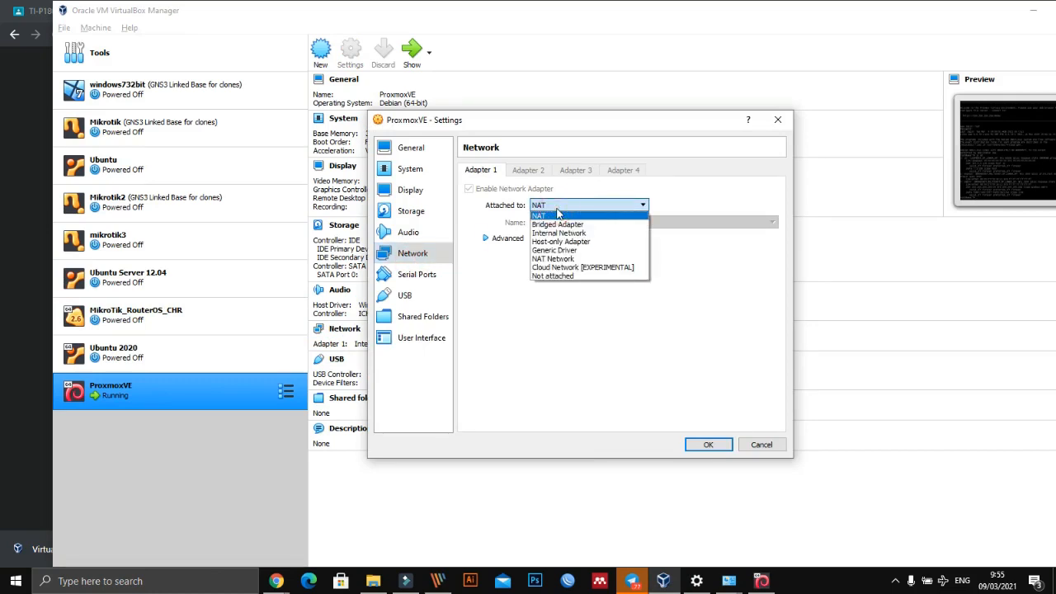
left_click(499, 239)
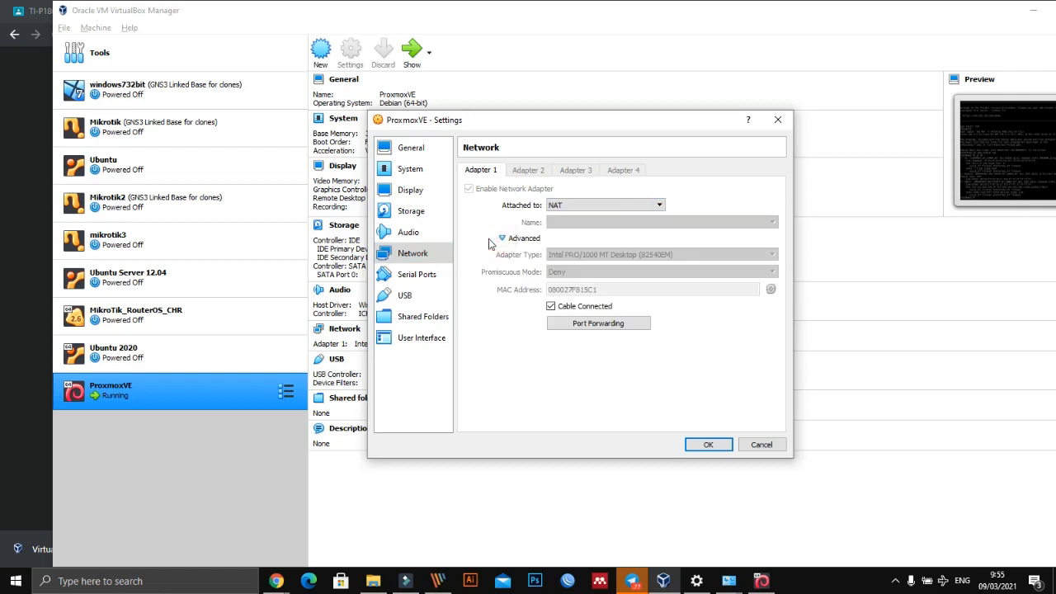
- Look through the attachment types available for Adapter 1, collapse its advanced options, and cancel the settings
left_click(617, 210)
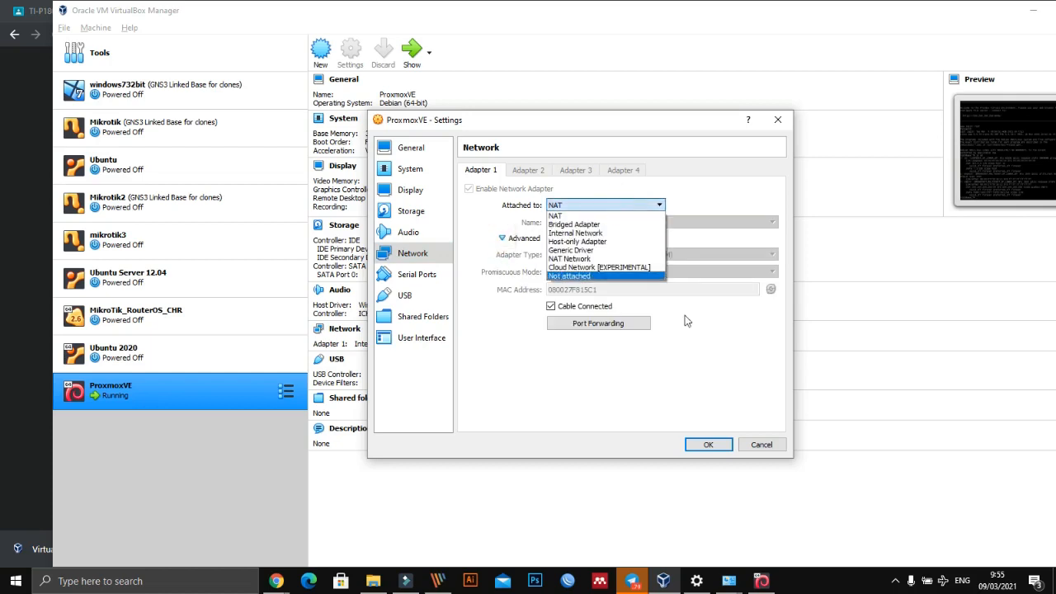
left_click(720, 382)
left_click(581, 206)
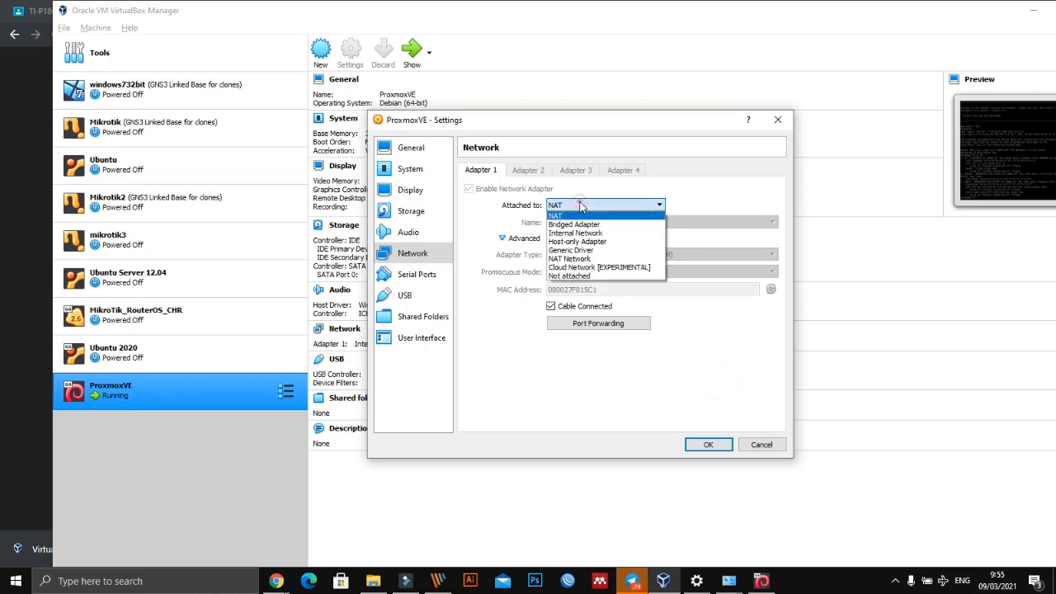
left_click(780, 396)
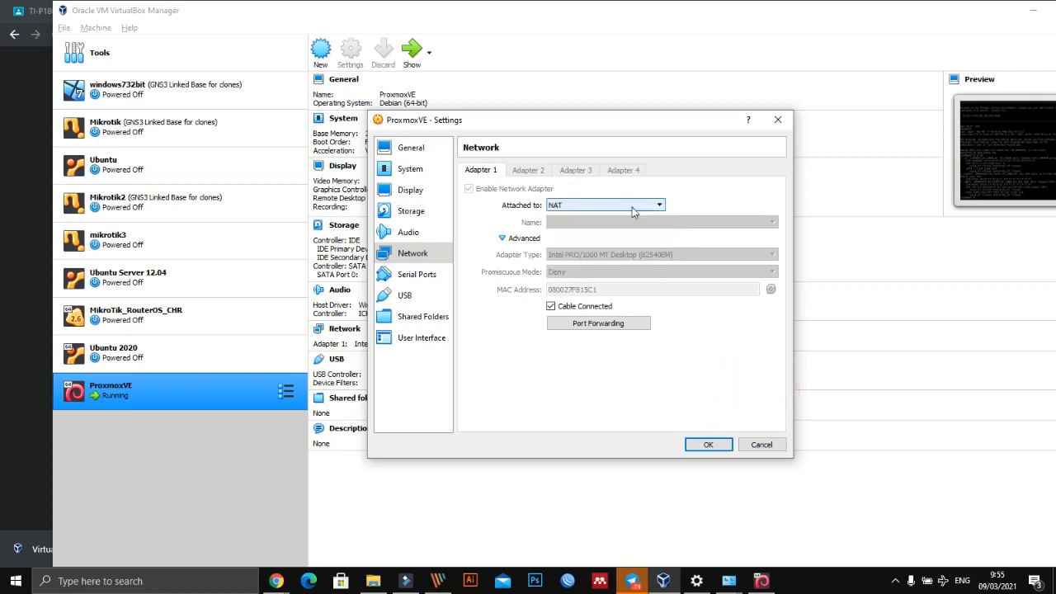
left_click(626, 206)
left_click(625, 206)
left_click(727, 409)
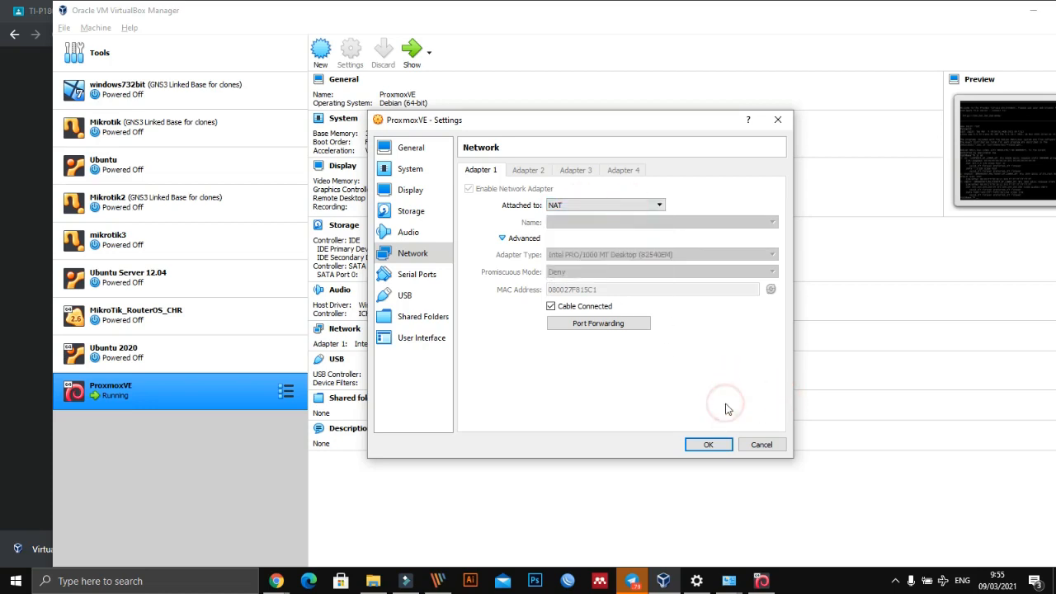
left_click(525, 239)
left_click(543, 206)
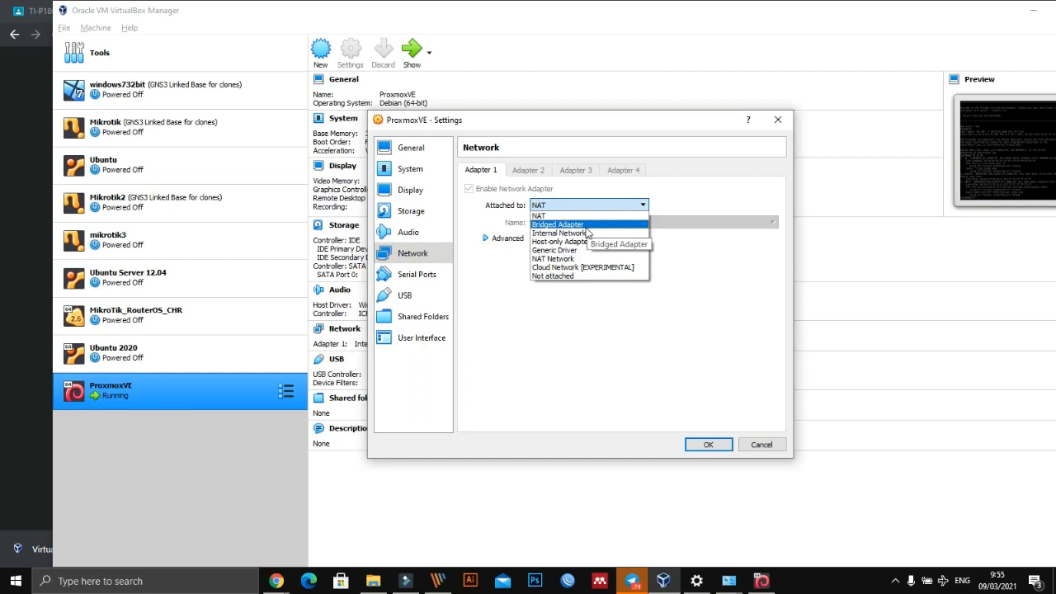
left_click(569, 336)
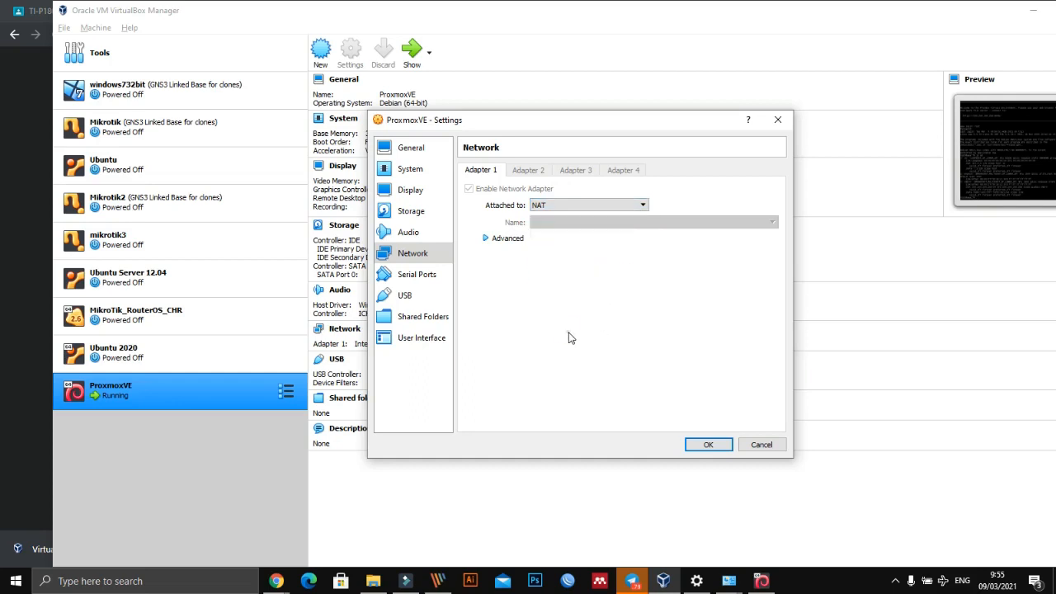
left_click(761, 444)
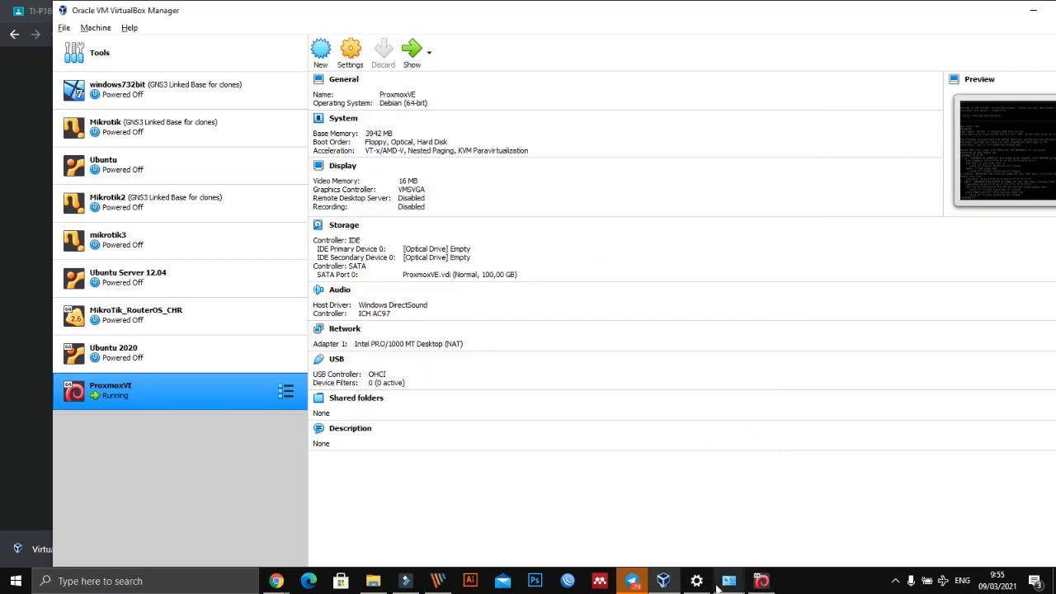
- Bring up the ProxmoxVE console, and switch to Chrome to check the 200.200.200.250:8006 page
left_click(761, 580)
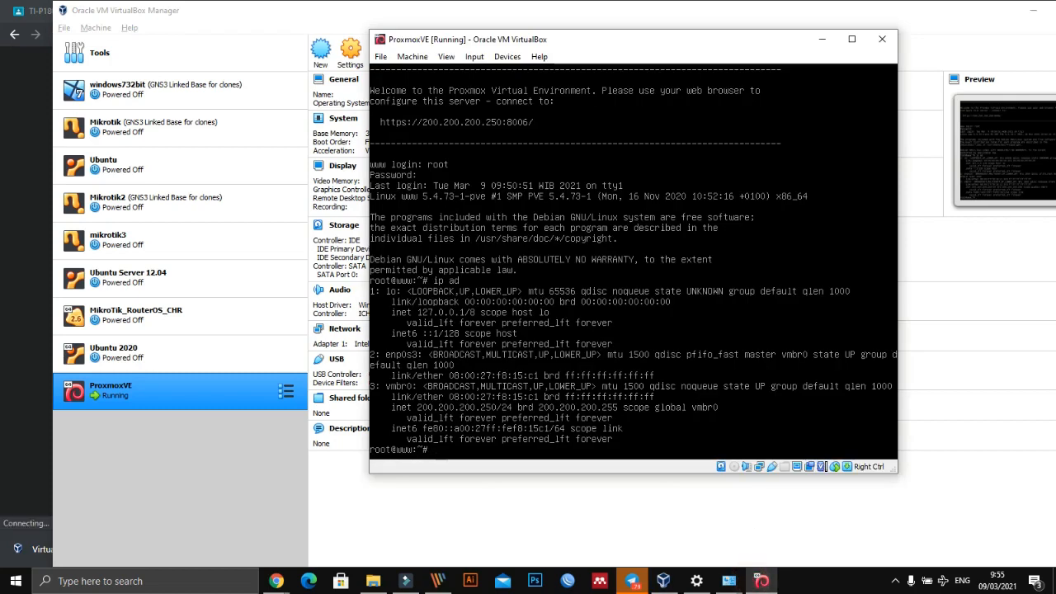
left_click(484, 518)
key("alt+Tab")
mouse_move(275, 582)
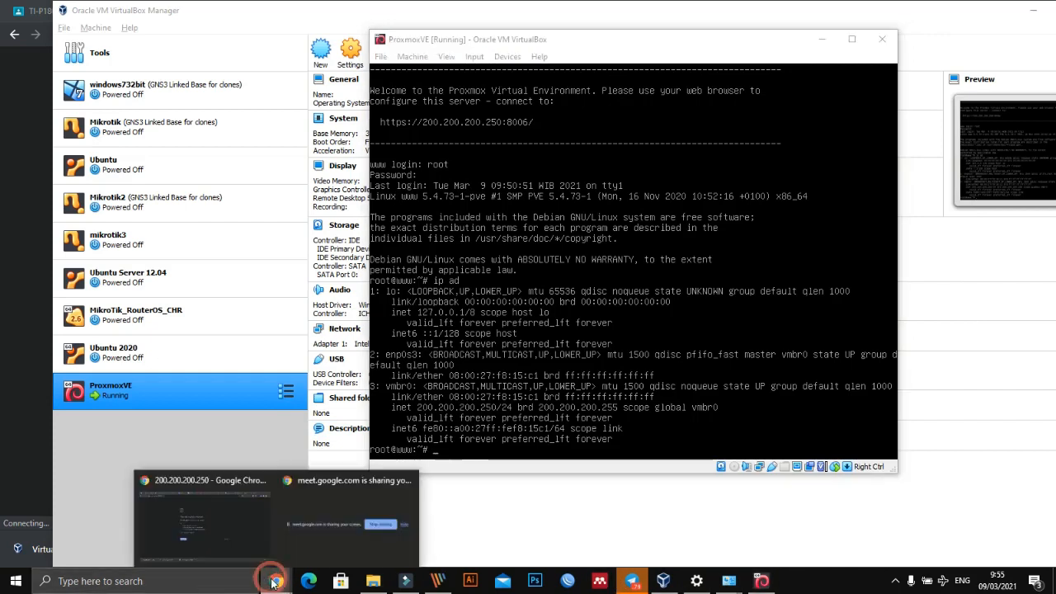
left_click(227, 528)
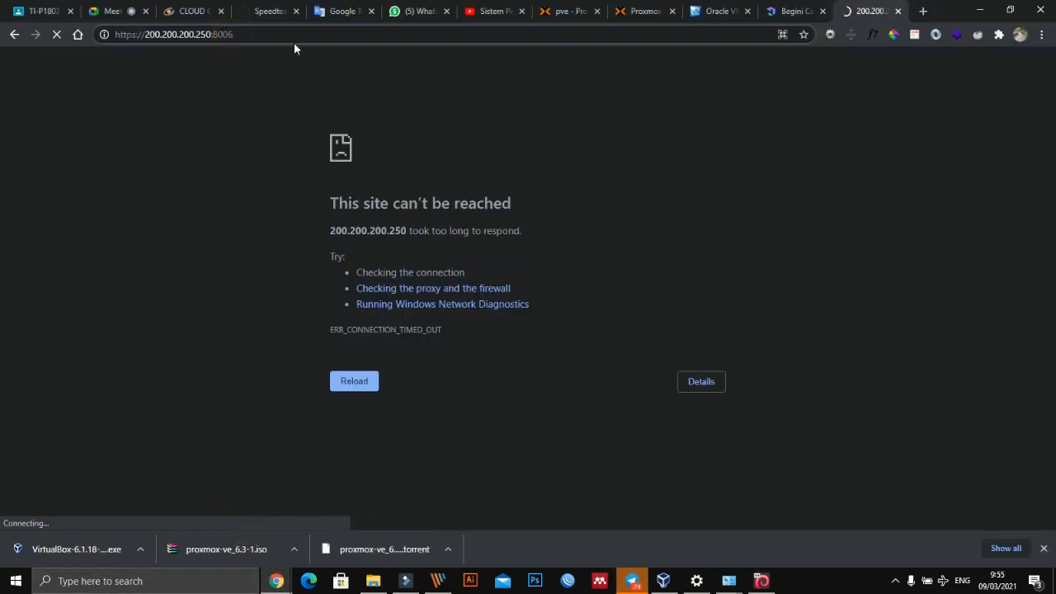
- Switch to the existing Proxmox web interface at 199.199.199.207:8006 and expand the pve node under Datacenter
left_click(617, 10)
left_click(579, 10)
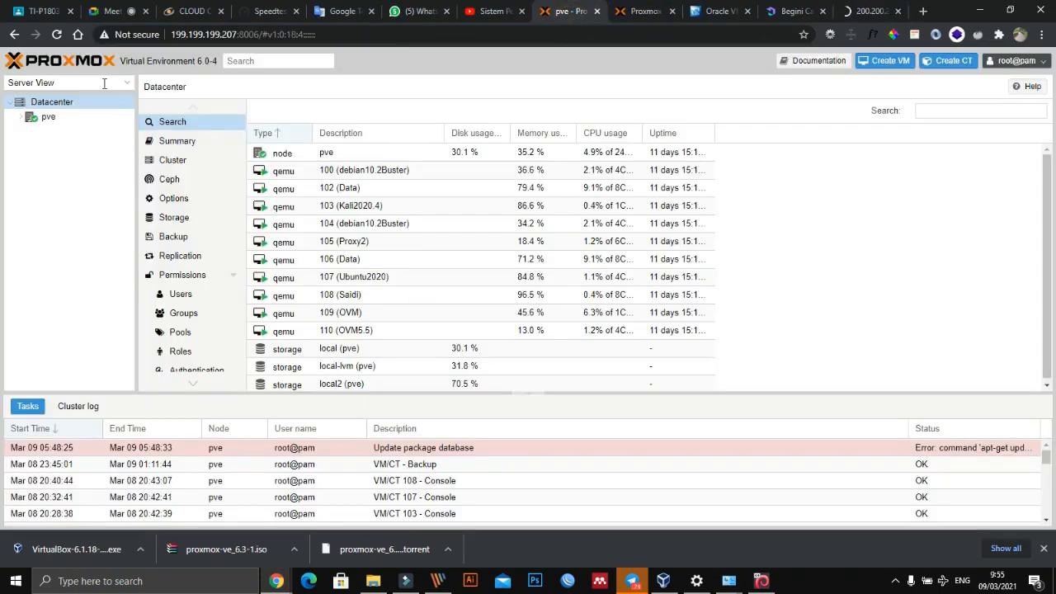
left_click(21, 117)
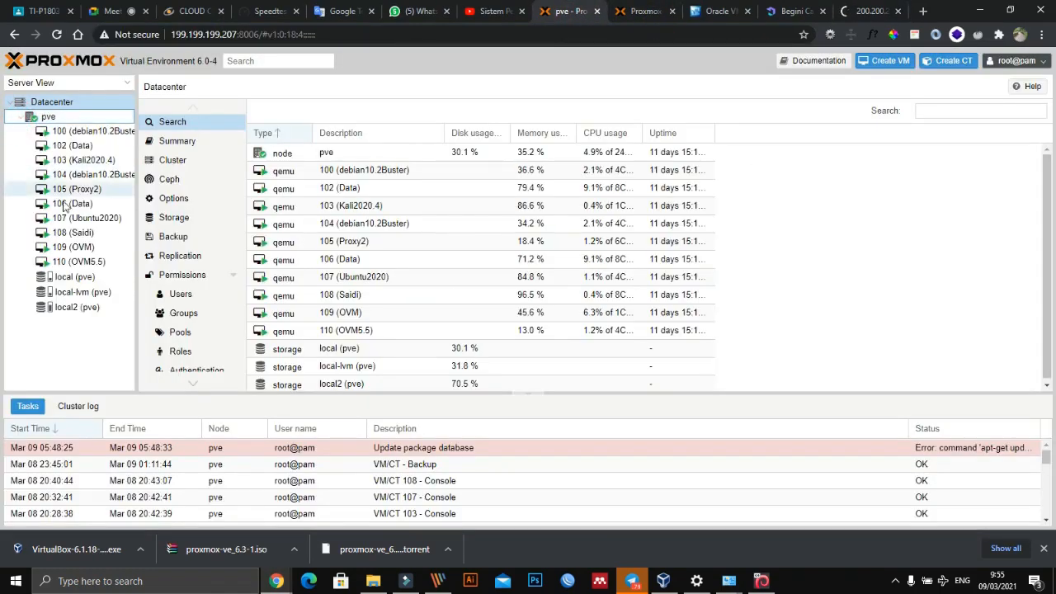
left_click(43, 103)
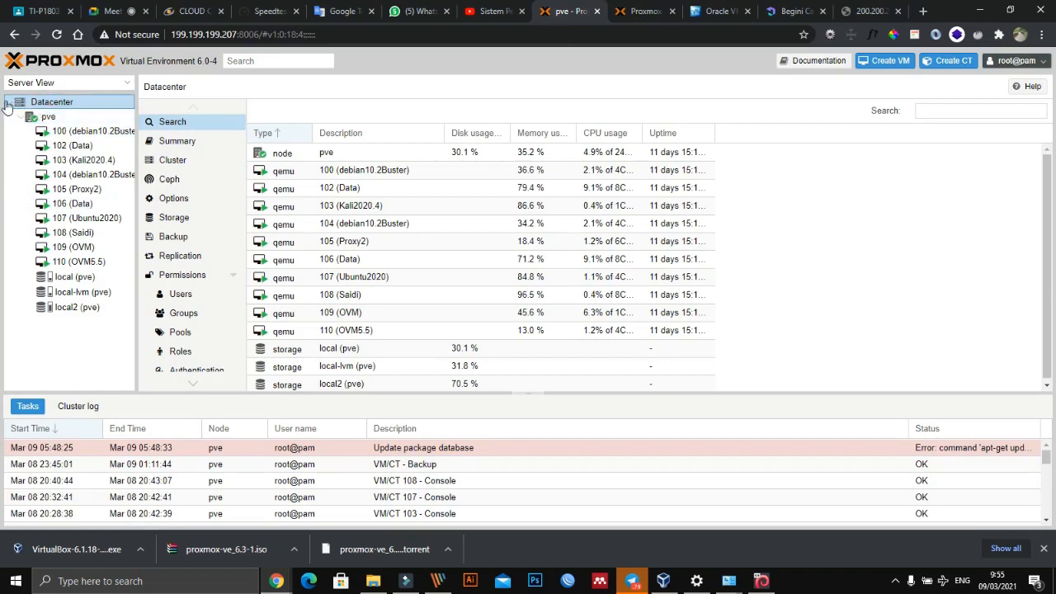
left_click(8, 103)
left_click(8, 102)
left_click(21, 118)
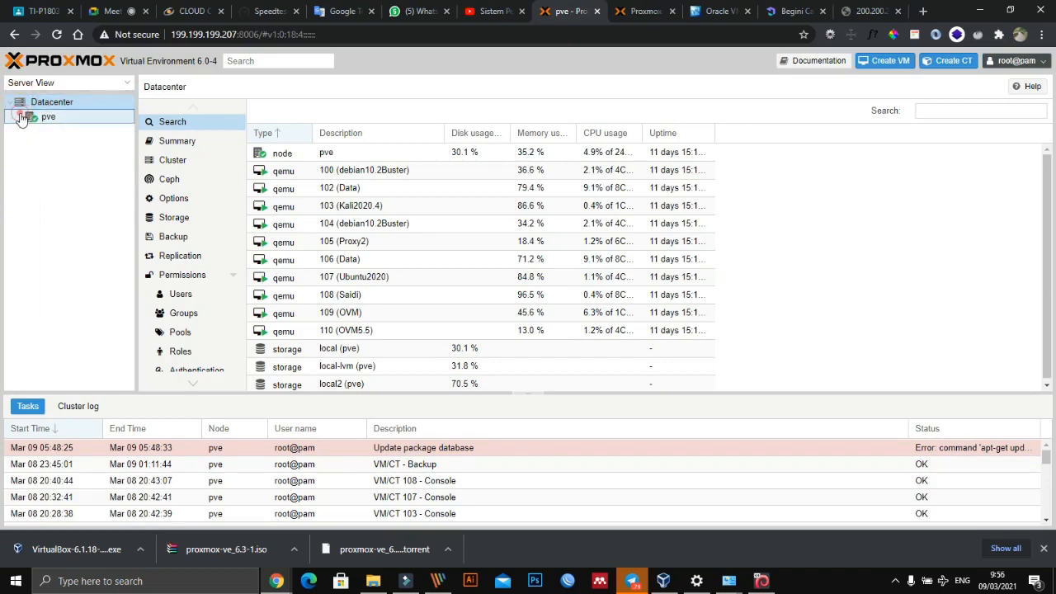
left_click(21, 117)
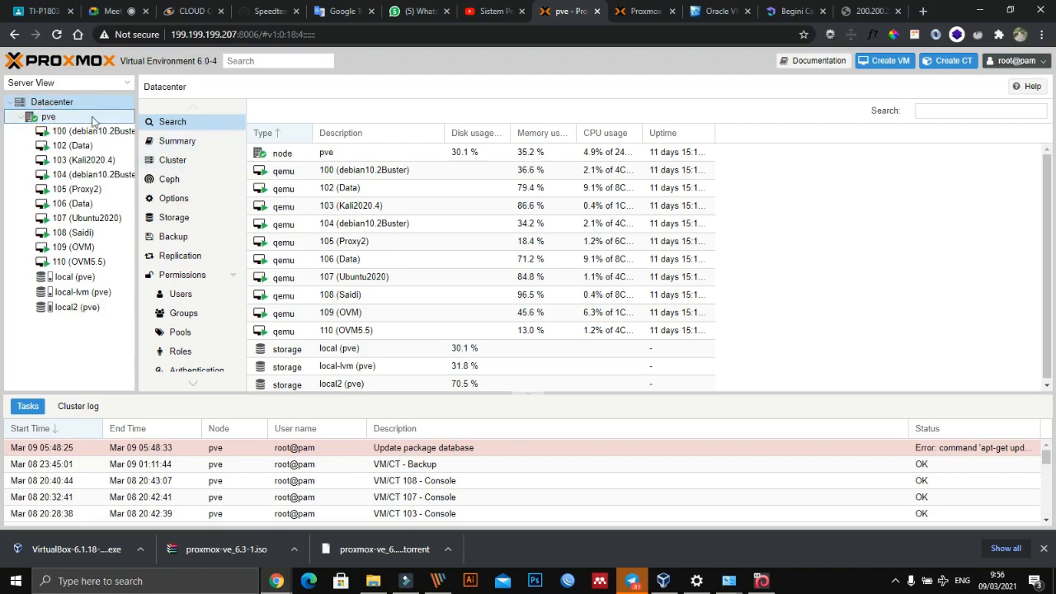
- Open the shell of the pve node and list its network addresses with ip a
left_click(66, 118)
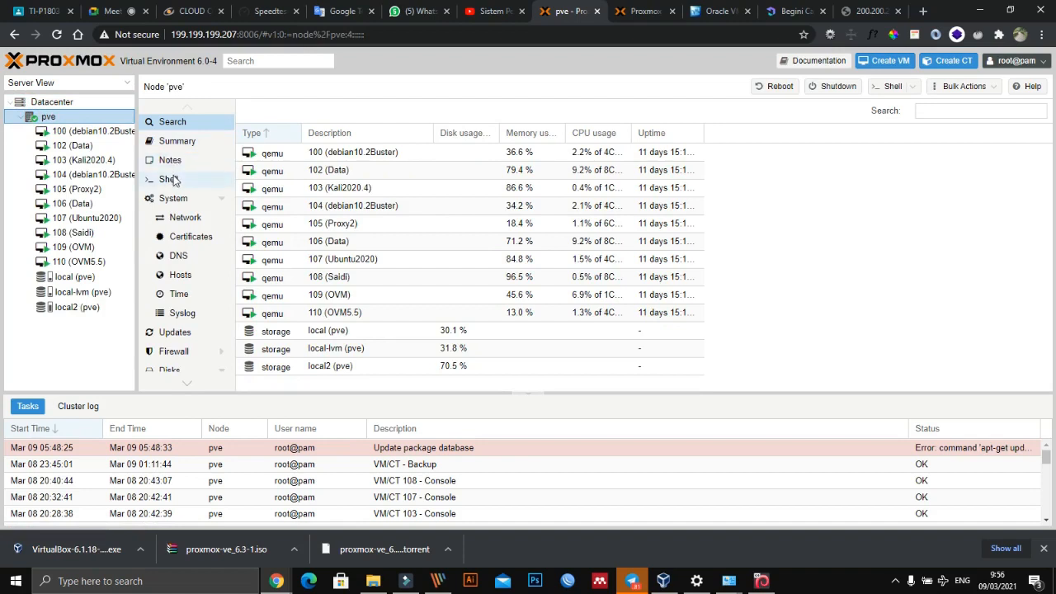
left_click(172, 180)
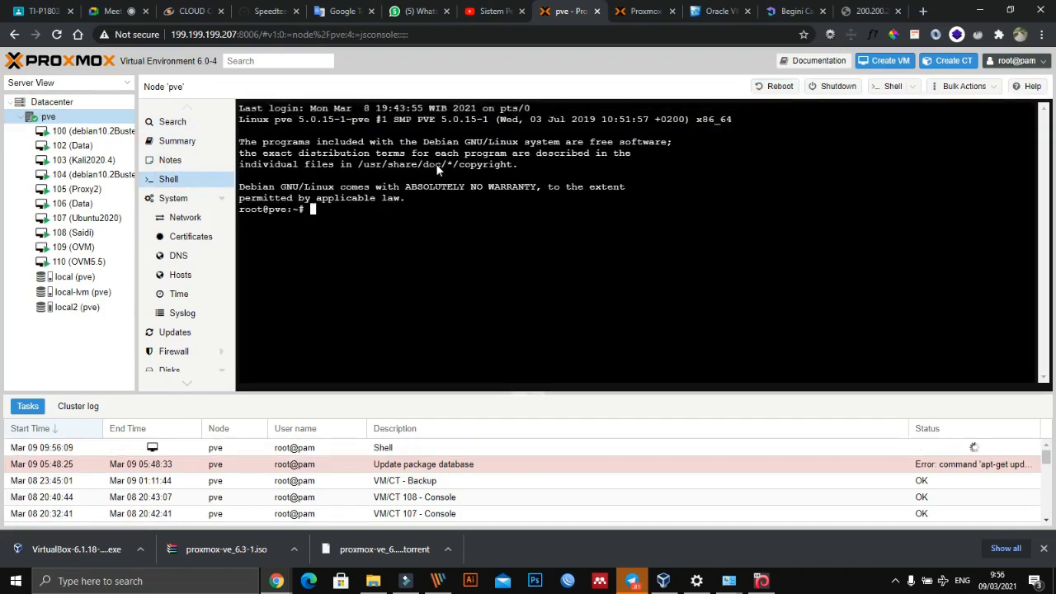
type("ip ad")
key("Return")
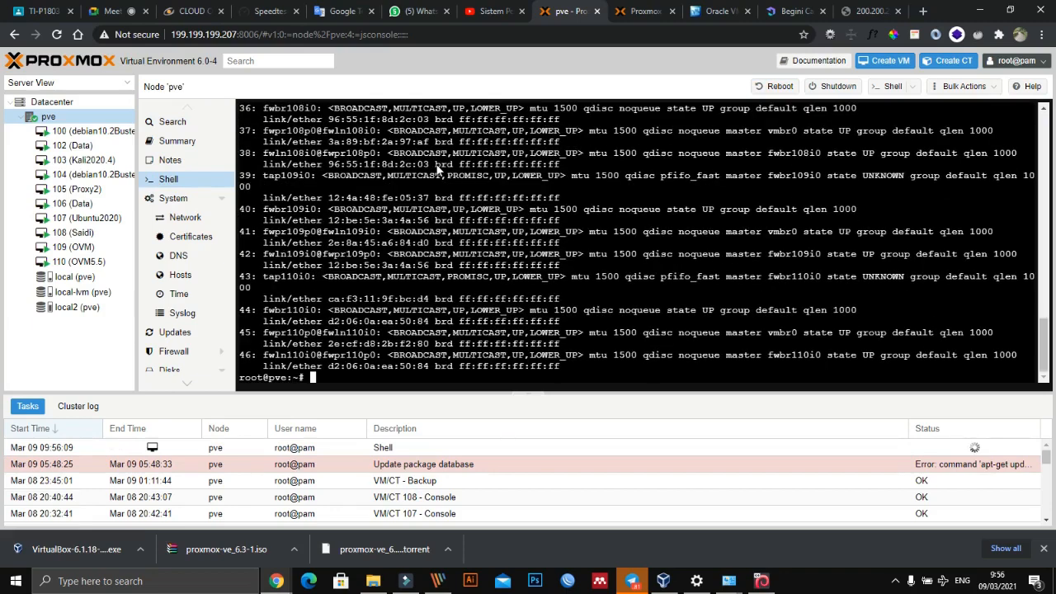
- List the previously run commands in the pve node's shell with history
type("hist")
type("tory")
key("Return")
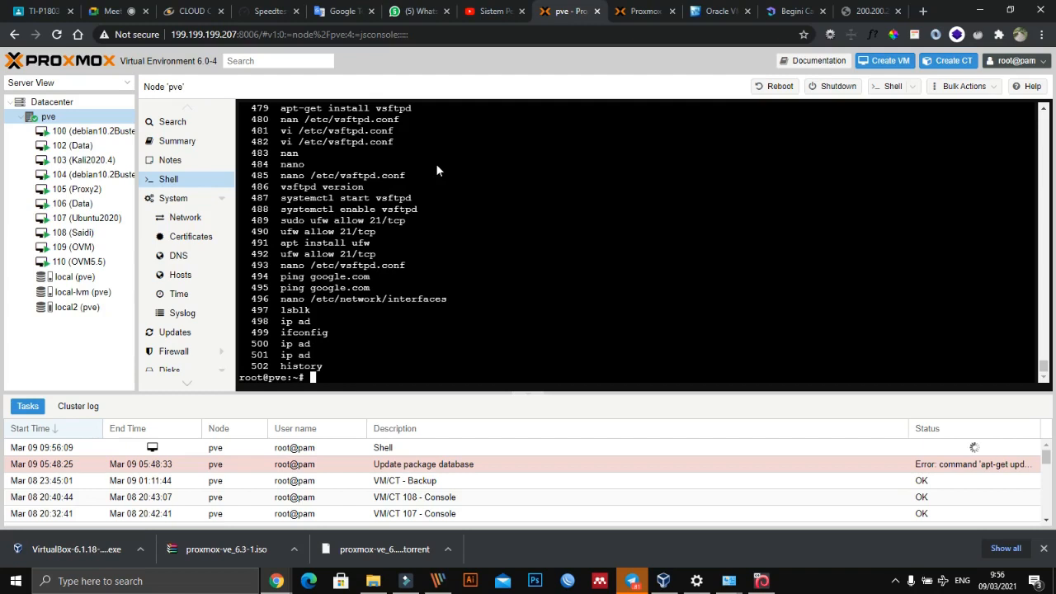
- Read back through the pve shell's command history to its earliest entries, looking for network configuration commands
scroll(449, 231, "up", 4)
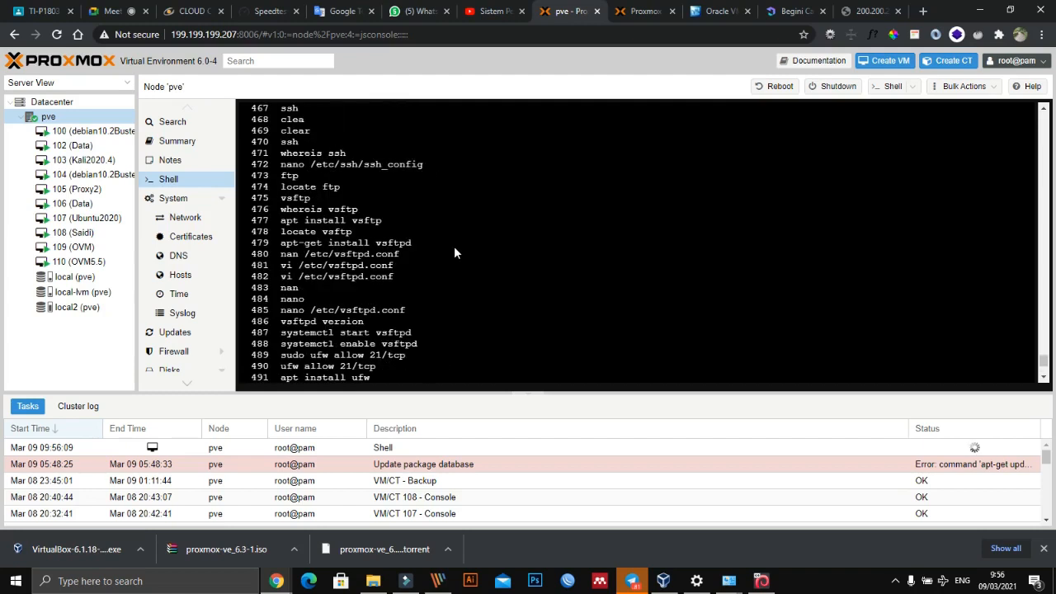
scroll(454, 253, "up", 2)
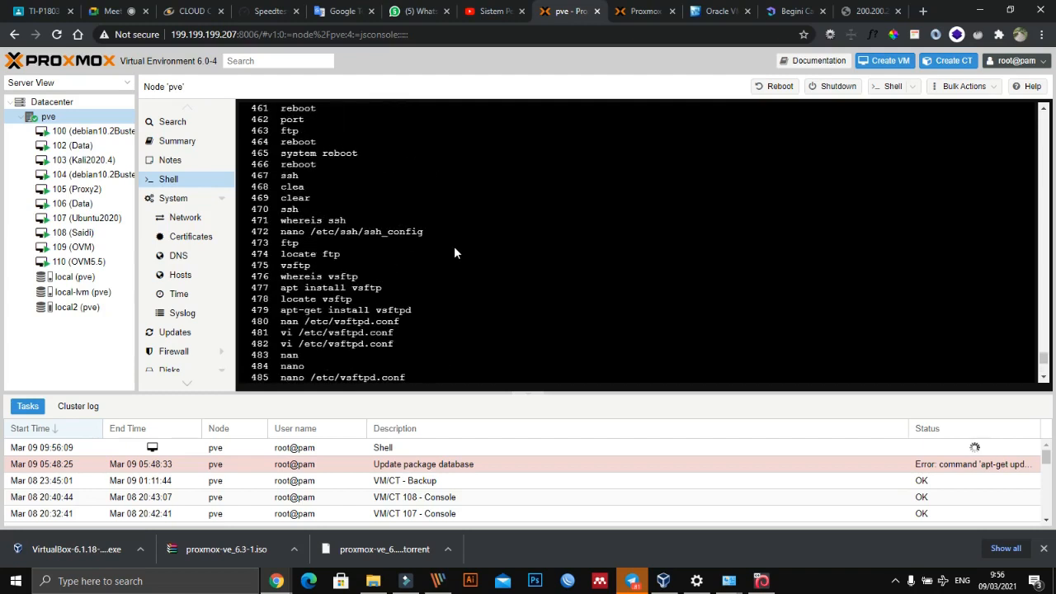
scroll(454, 254, "up", 4)
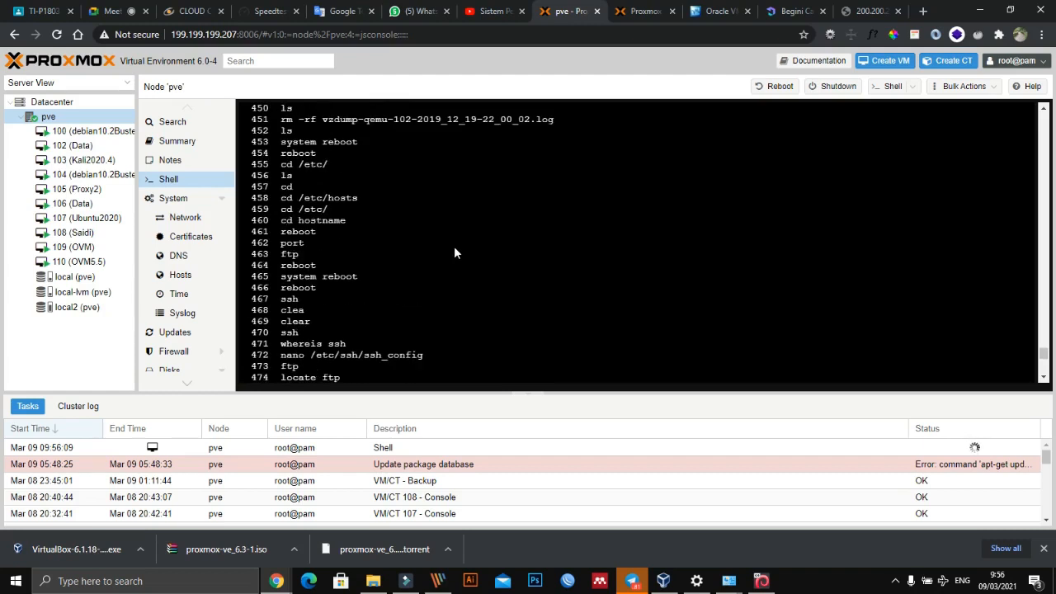
scroll(454, 253, "up", 2)
scroll(453, 254, "up", 19)
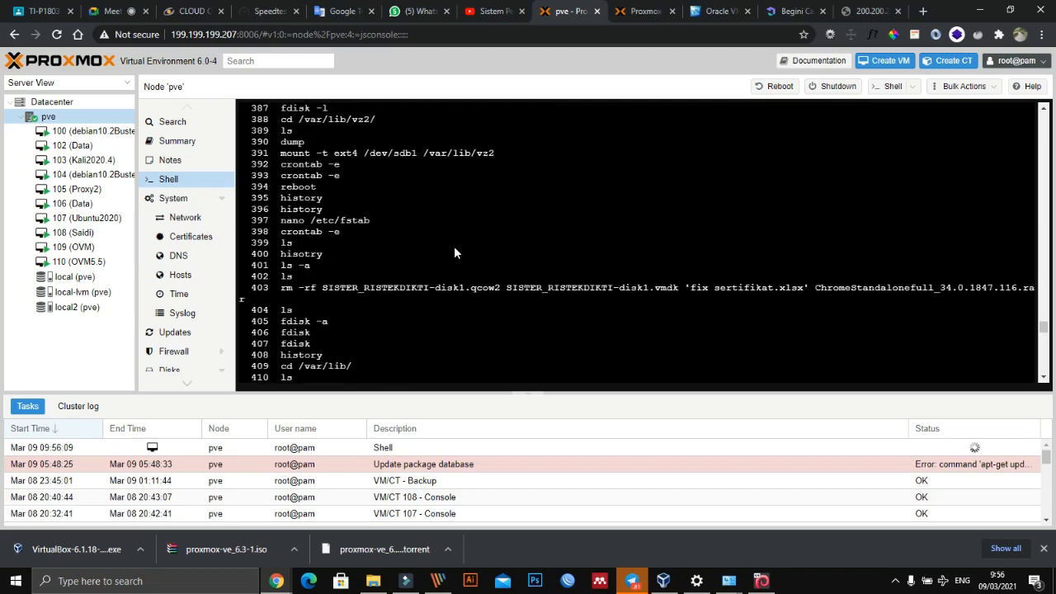
scroll(454, 251, "up", 10)
scroll(454, 254, "up", 14)
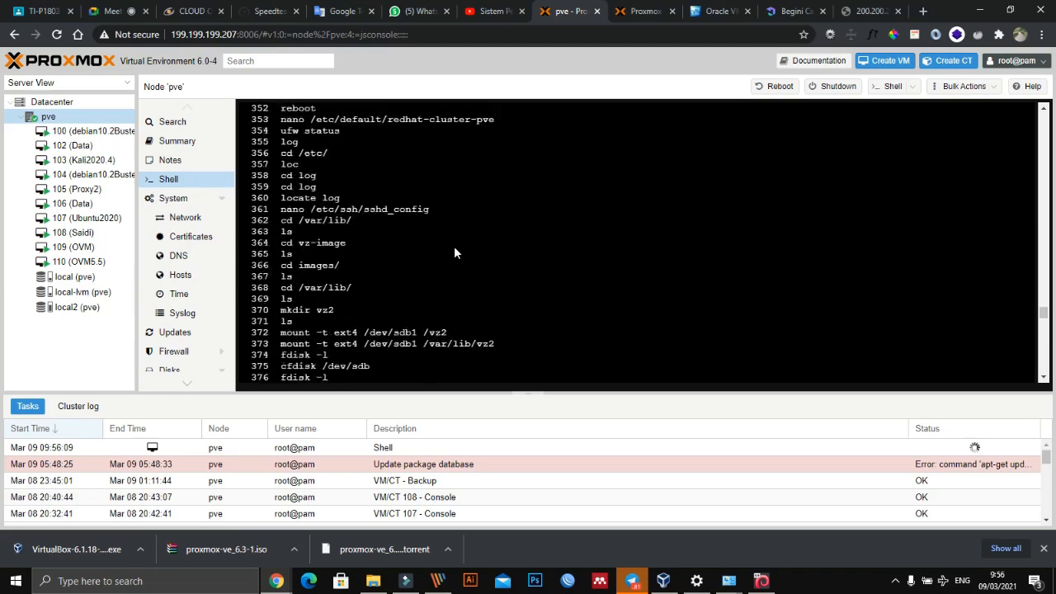
scroll(454, 247, "up", 6)
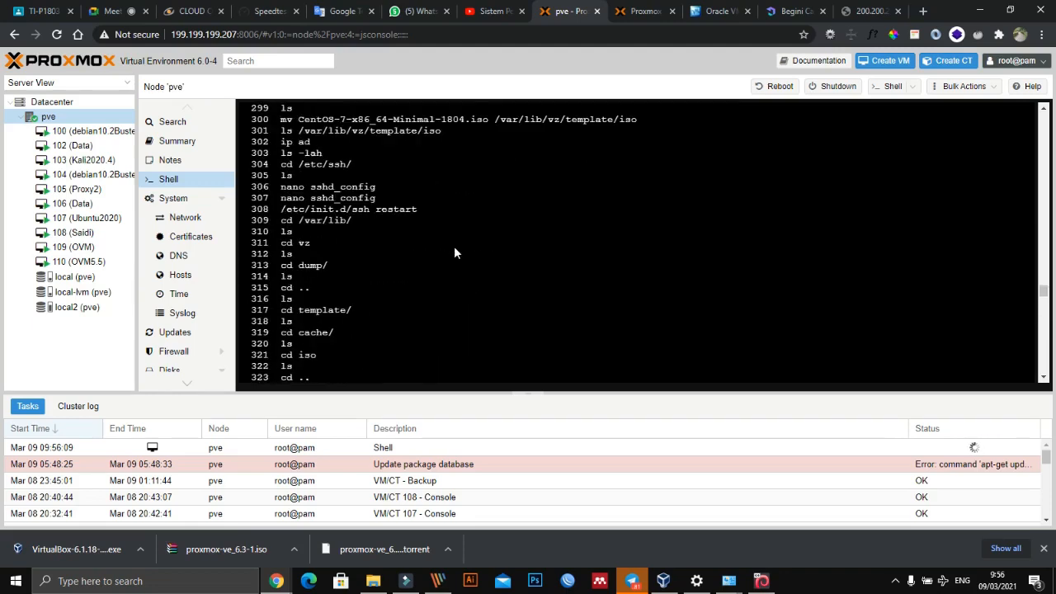
scroll(453, 247, "up", 4)
scroll(454, 253, "up", 4)
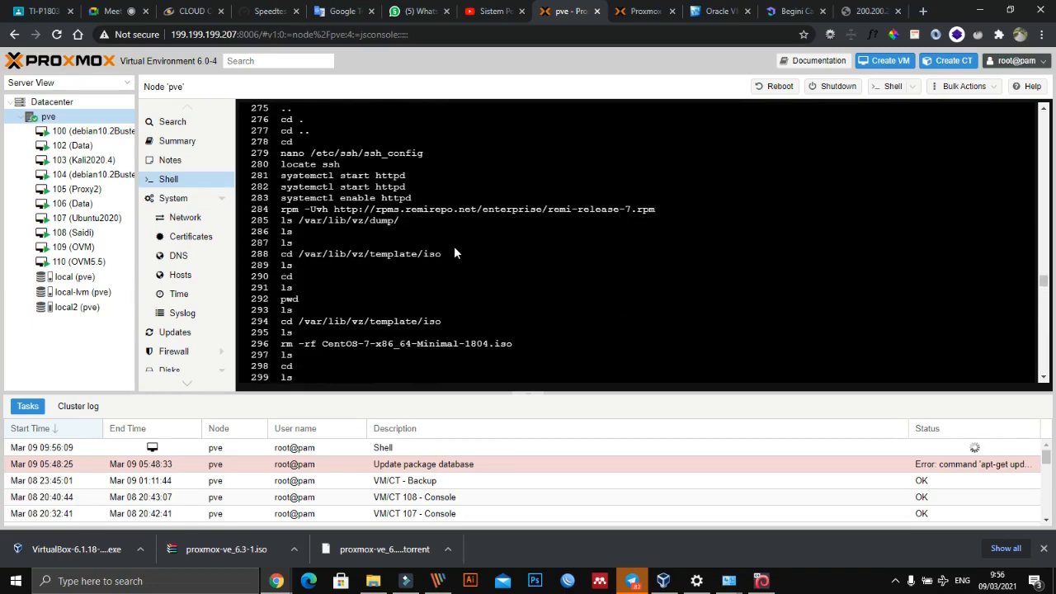
scroll(454, 253, "up", 14)
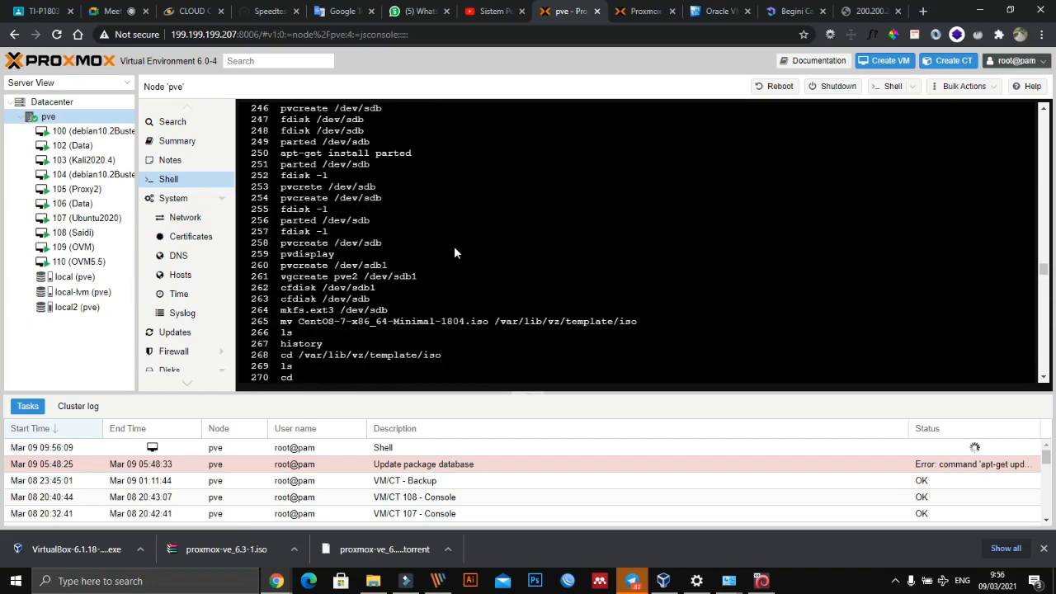
scroll(453, 254, "up", 8)
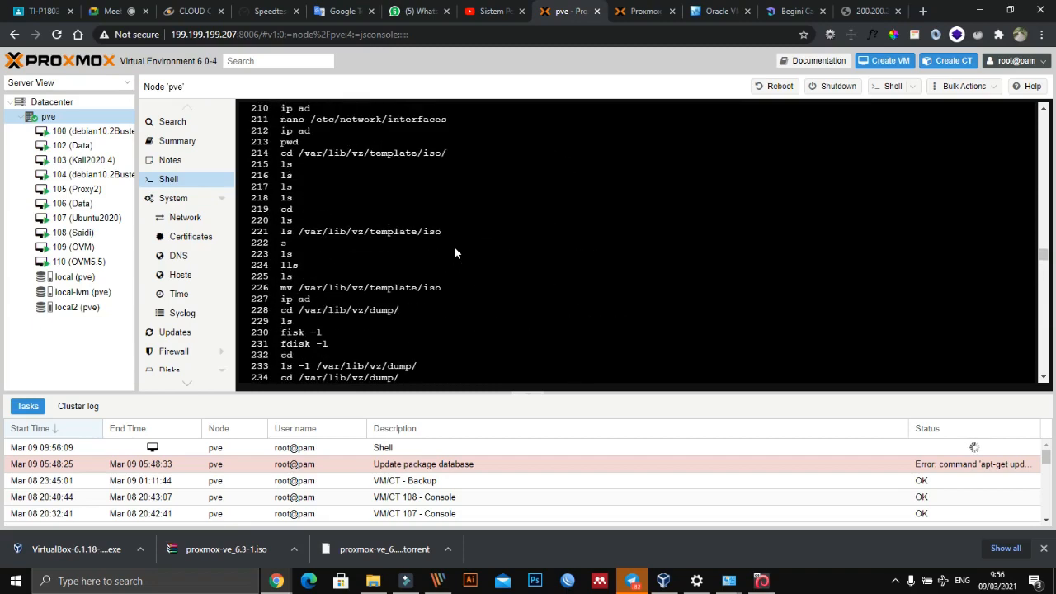
scroll(453, 253, "up", 4)
scroll(453, 253, "up", 16)
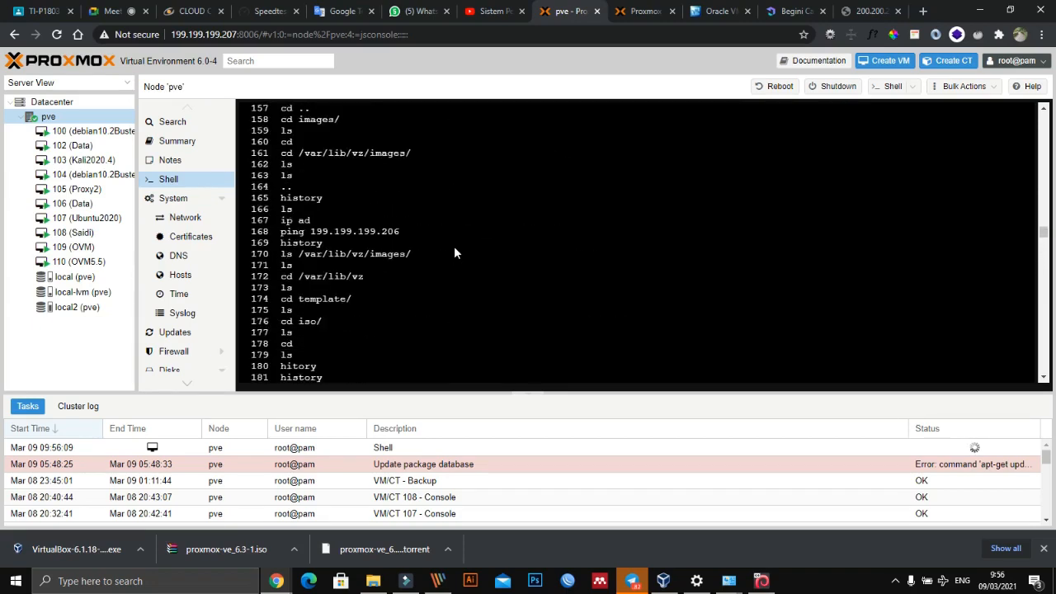
scroll(453, 253, "up", 18)
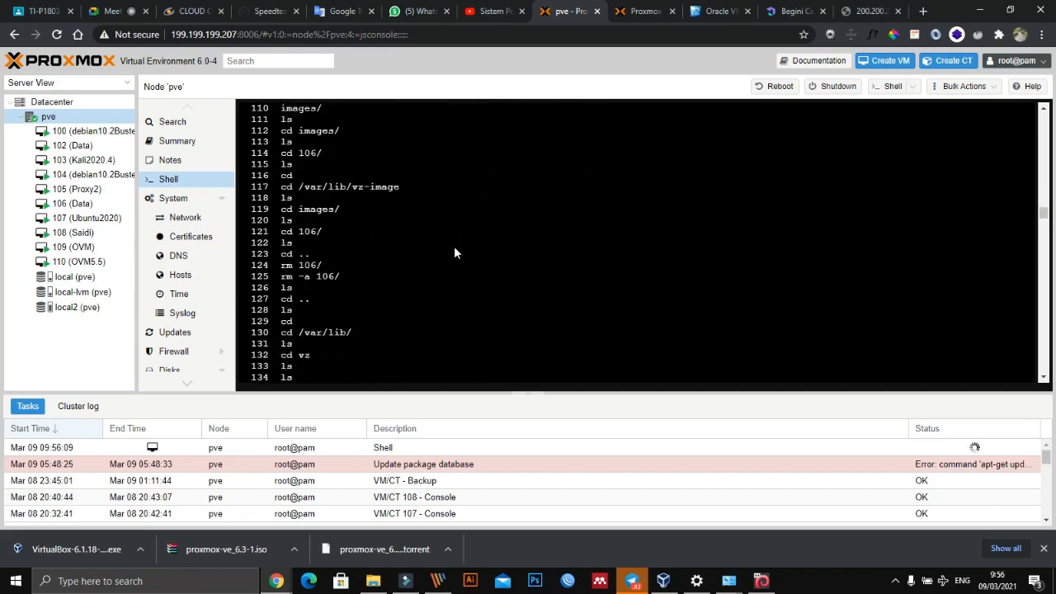
scroll(453, 248, "up", 20)
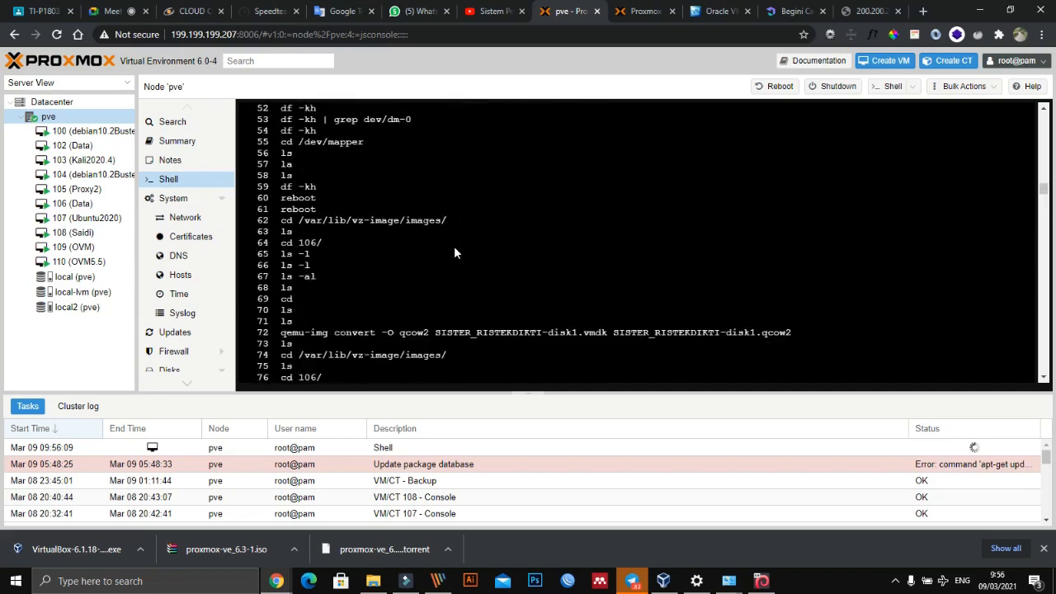
scroll(454, 248, "up", 8)
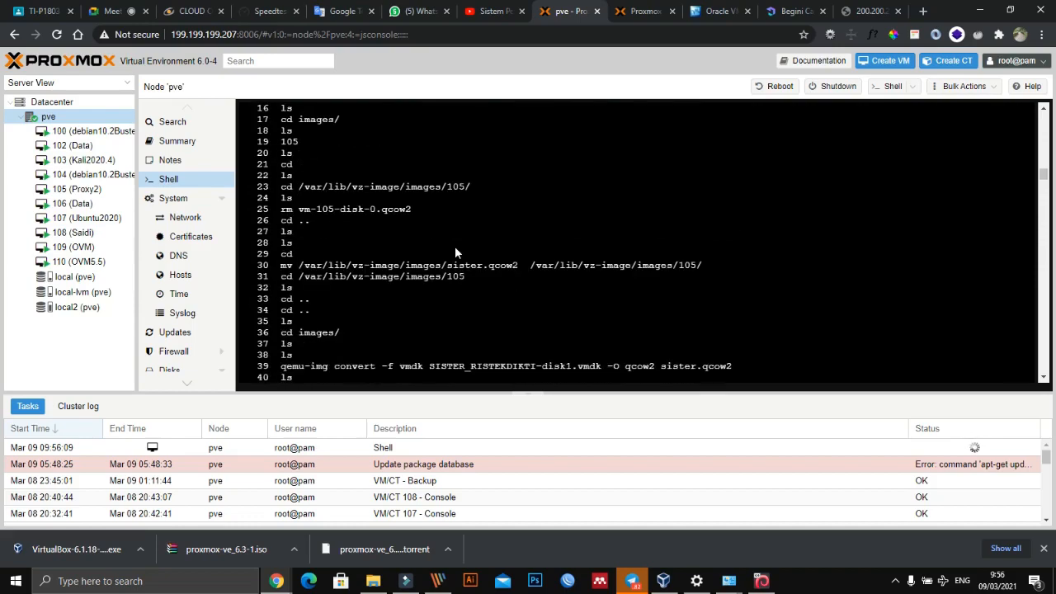
scroll(454, 253, "up", 6)
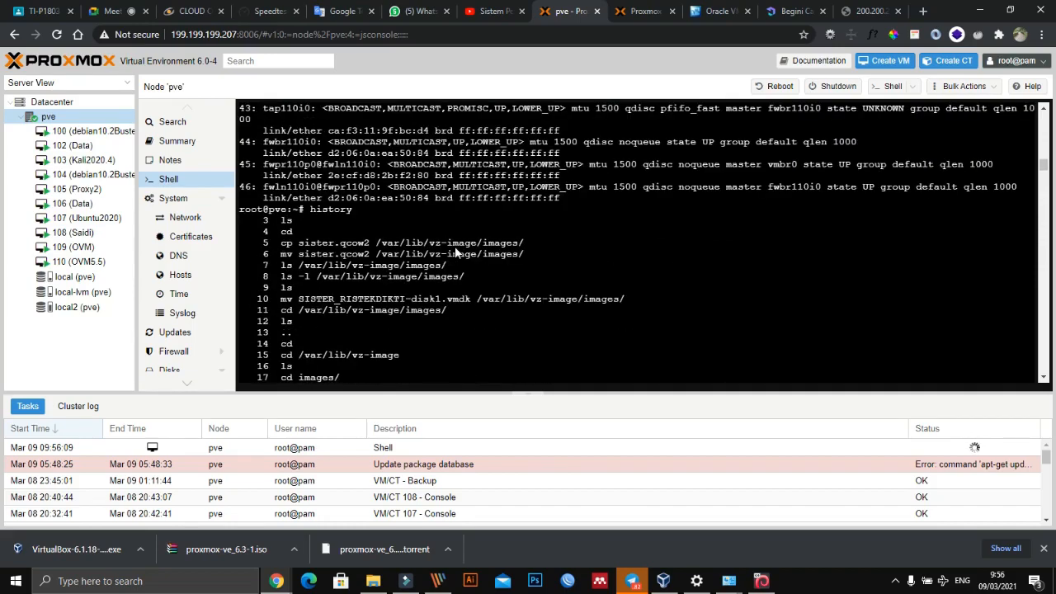
scroll(456, 268, "up", 4)
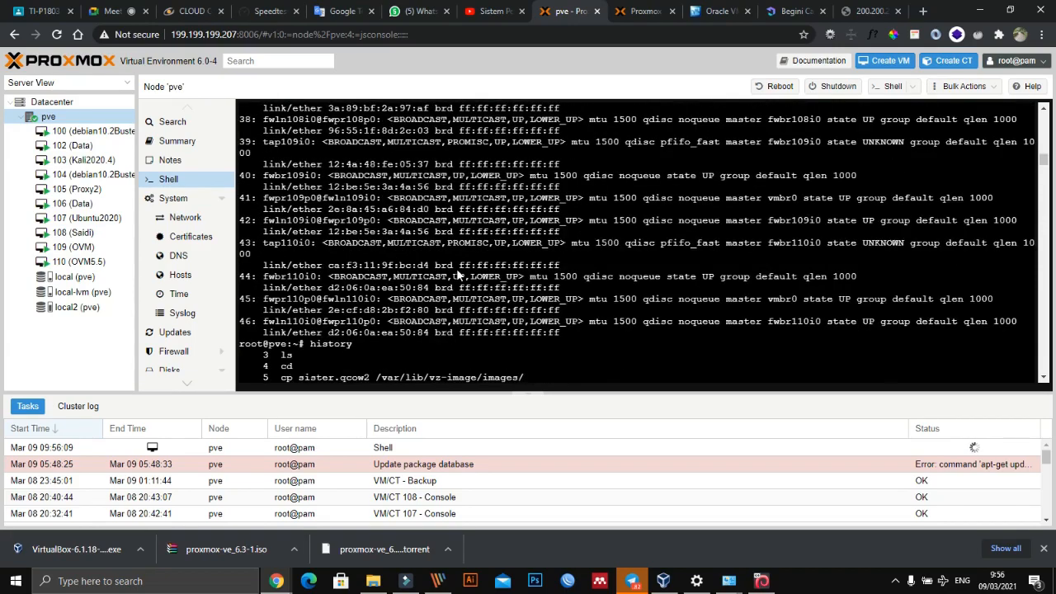
scroll(464, 263, "down", 8)
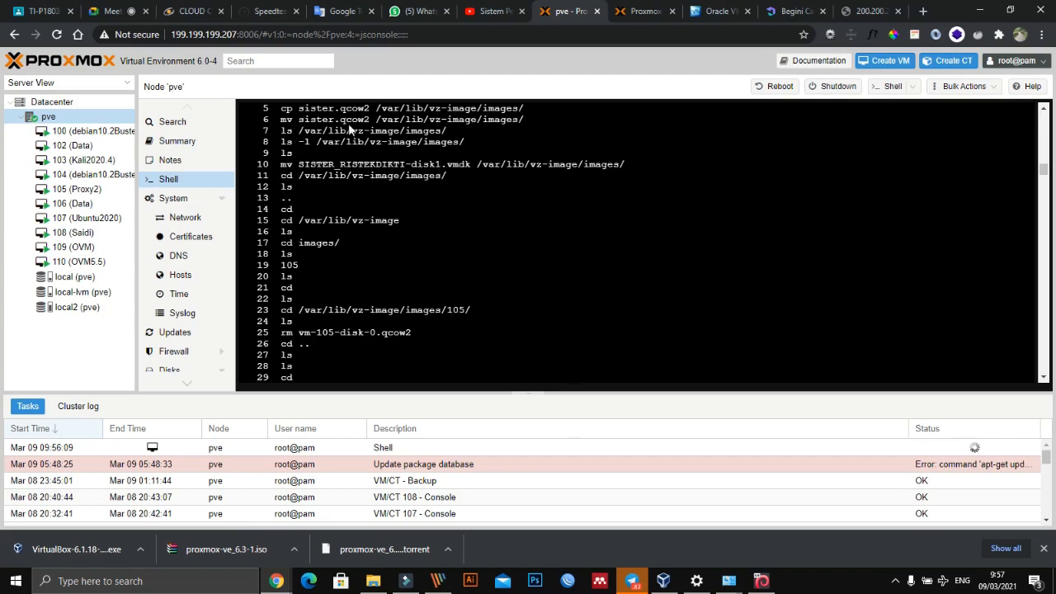
- Check the 200.200.200.250:8006 page again, and open google.com in a new browser tab
left_click(208, 33)
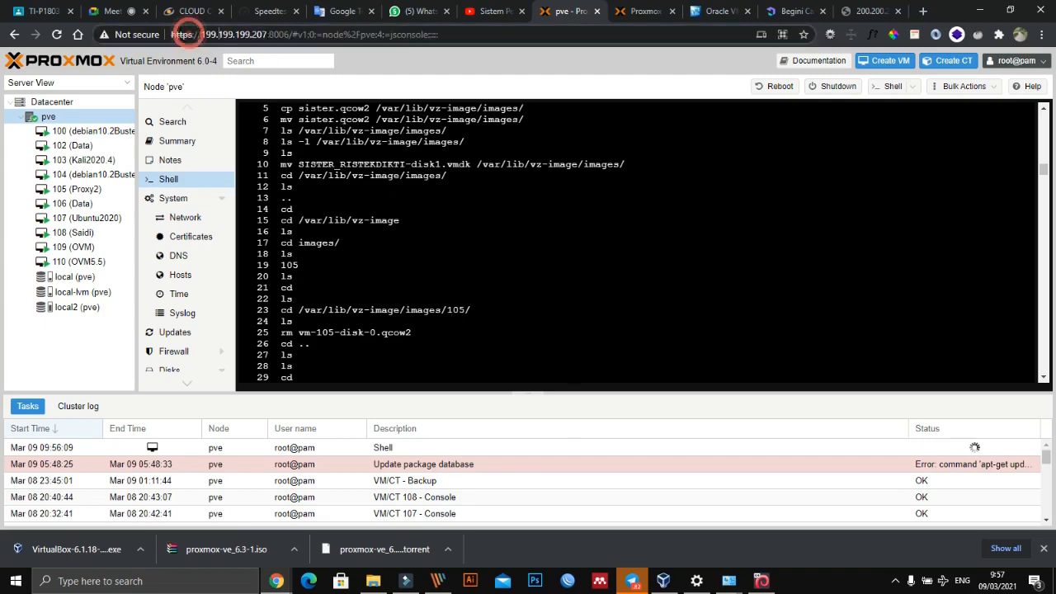
left_click(862, 11)
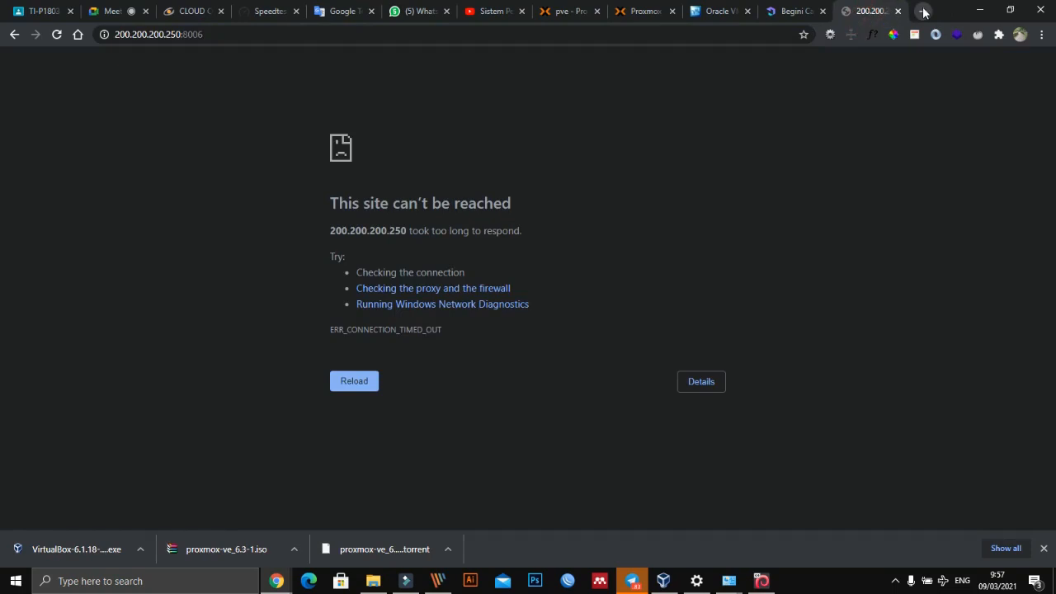
left_click(923, 10)
type("google.com")
key("Return")
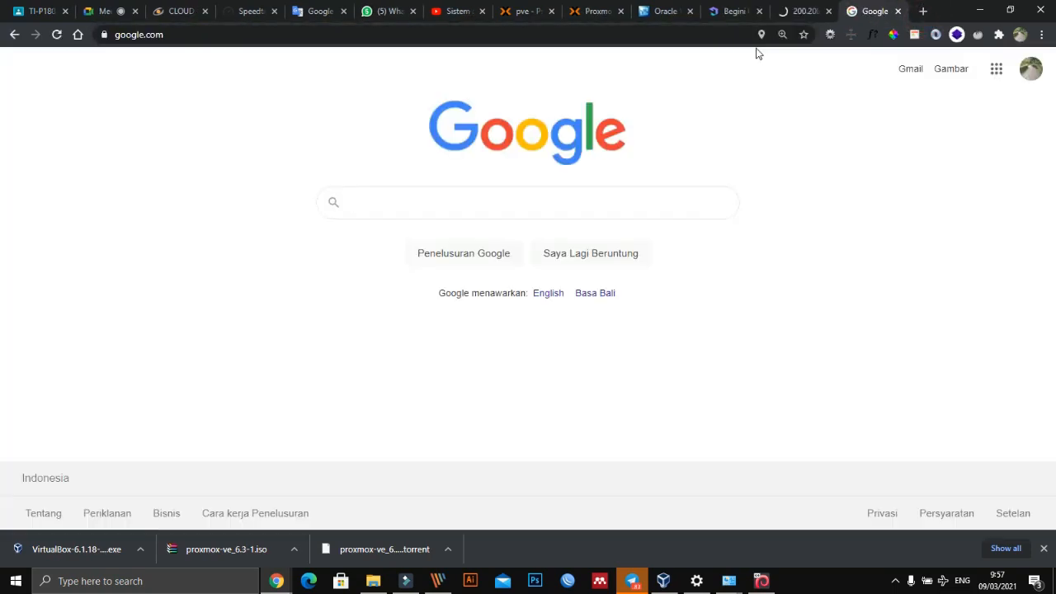
- Search Google for "how to set configuration proxmox from terminal"
type("how to se")
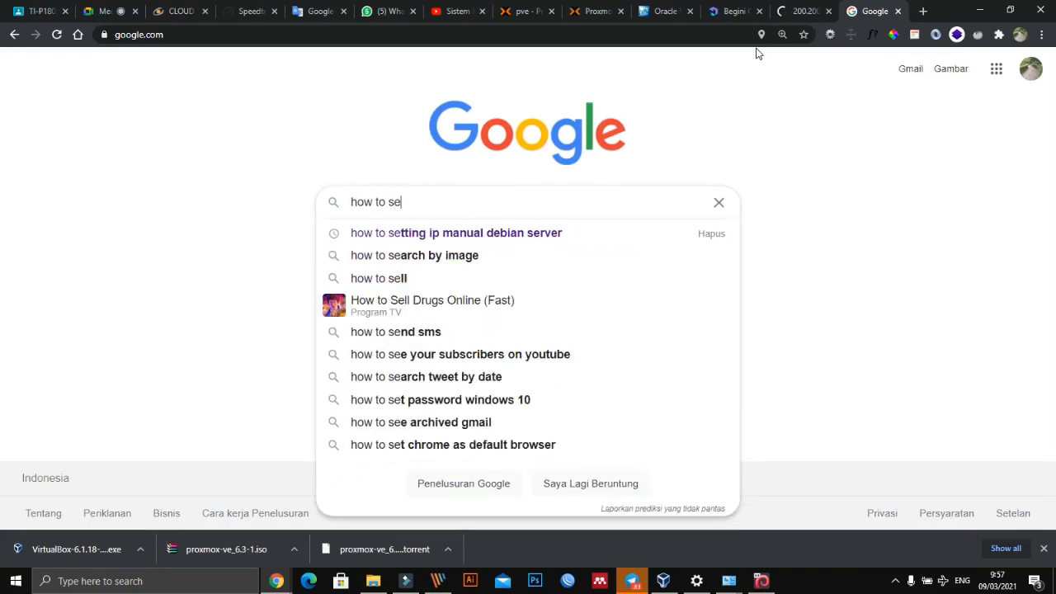
type("t")
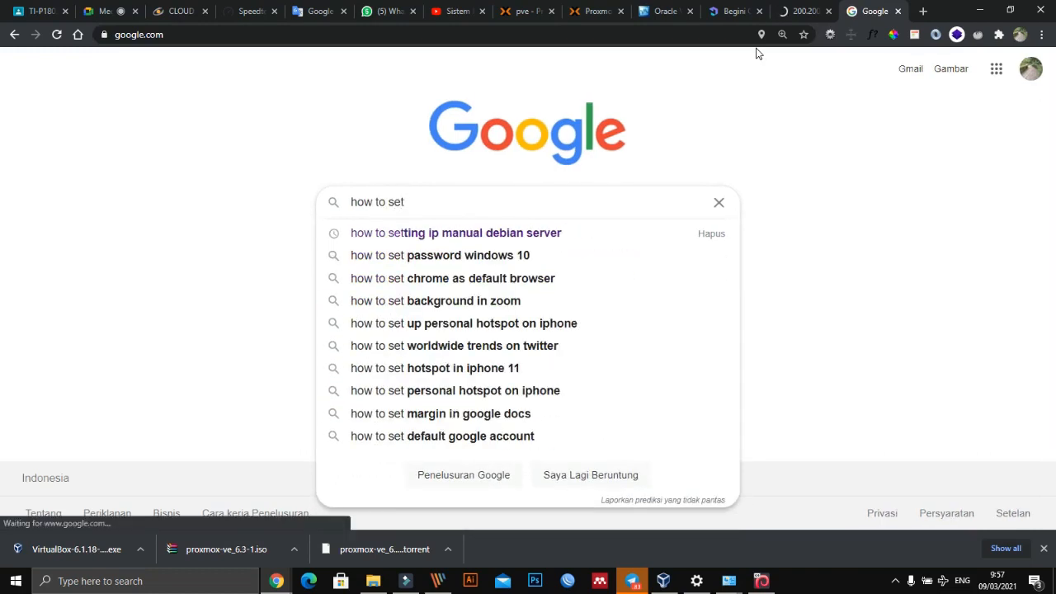
type(" configur")
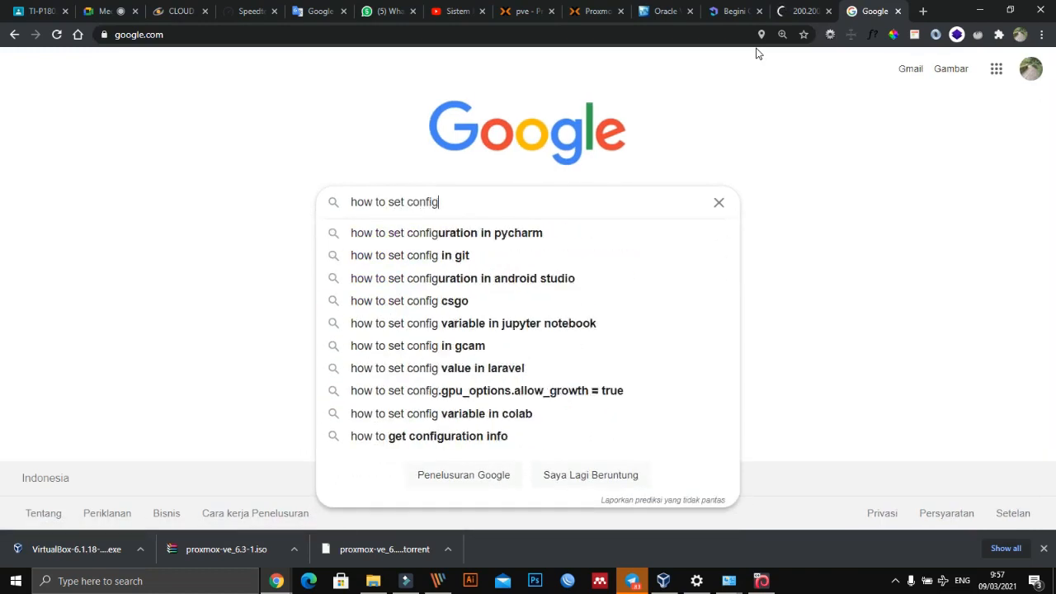
key("Down")
key("BackSpace")
key("BackSpace")
key("BackSpace")
key("BackSpace")
key("BackSpace")
key("BackSpace")
key("BackSpace")
key("BackSpace")
key("BackSpace")
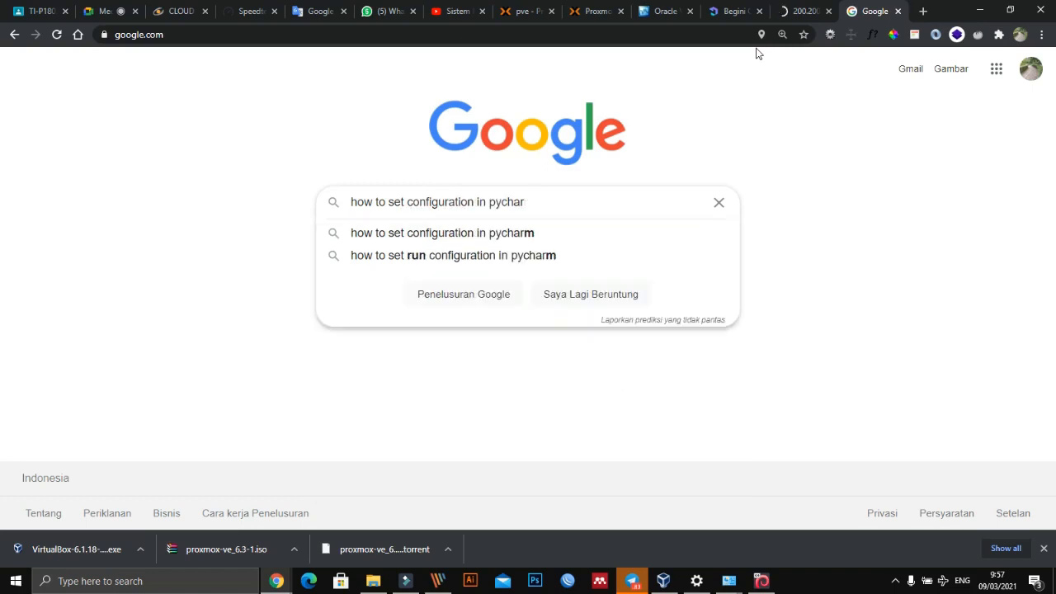
key("BackSpace")
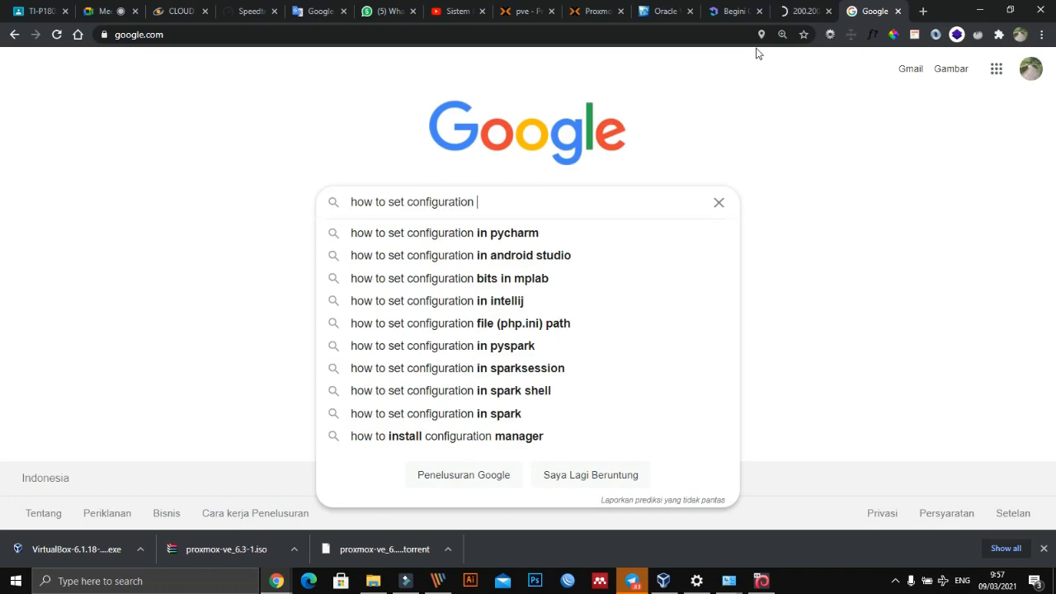
type("proxmox ")
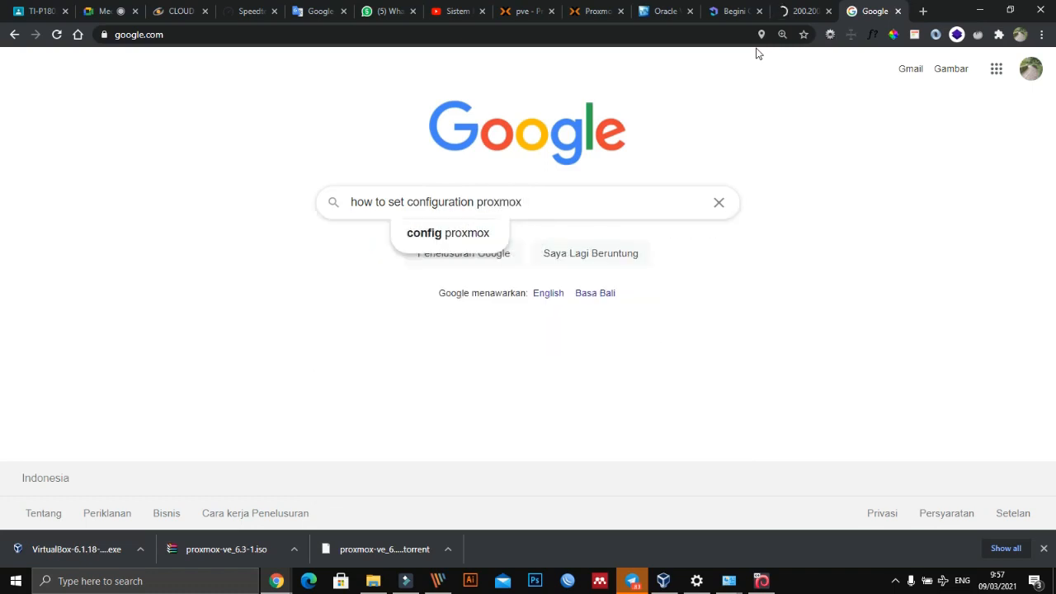
type("from t")
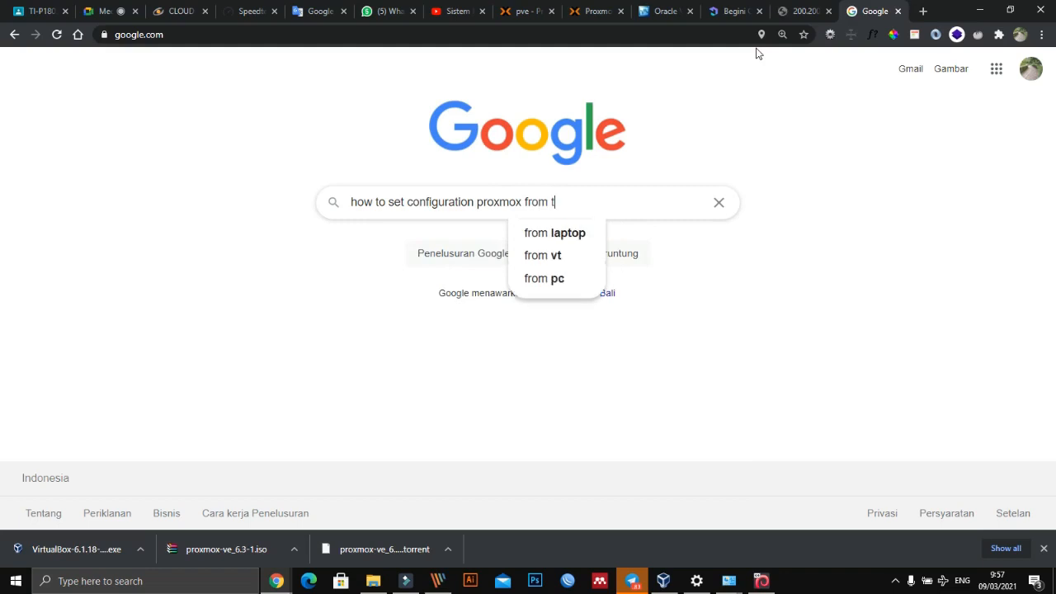
type("erminal")
key("Return")
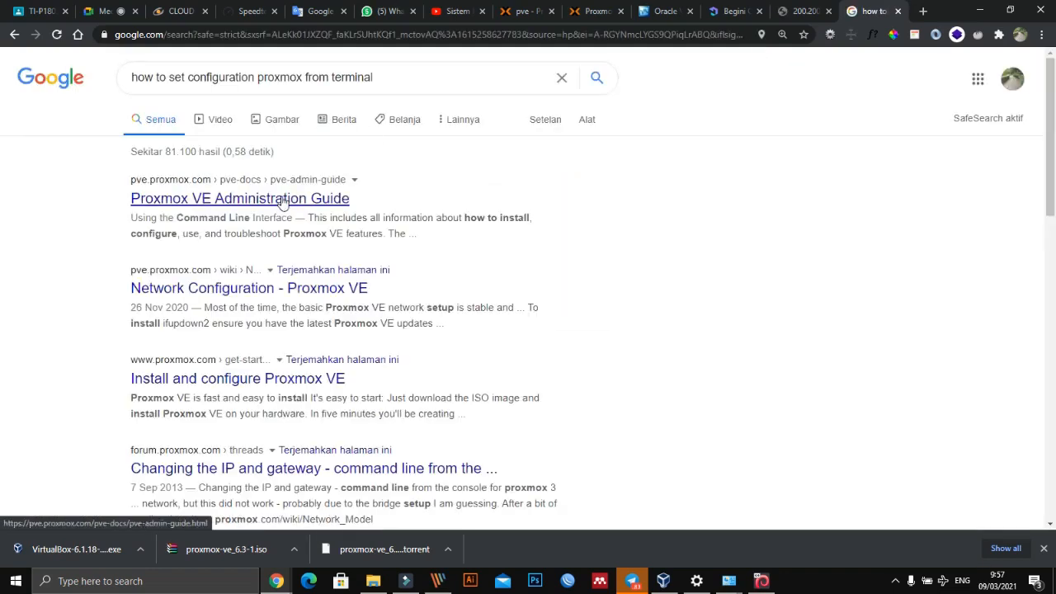
- Open the Network Configuration - Proxmox VE result and read its ifupdown2 and Naming Conventions sections
left_click(240, 295)
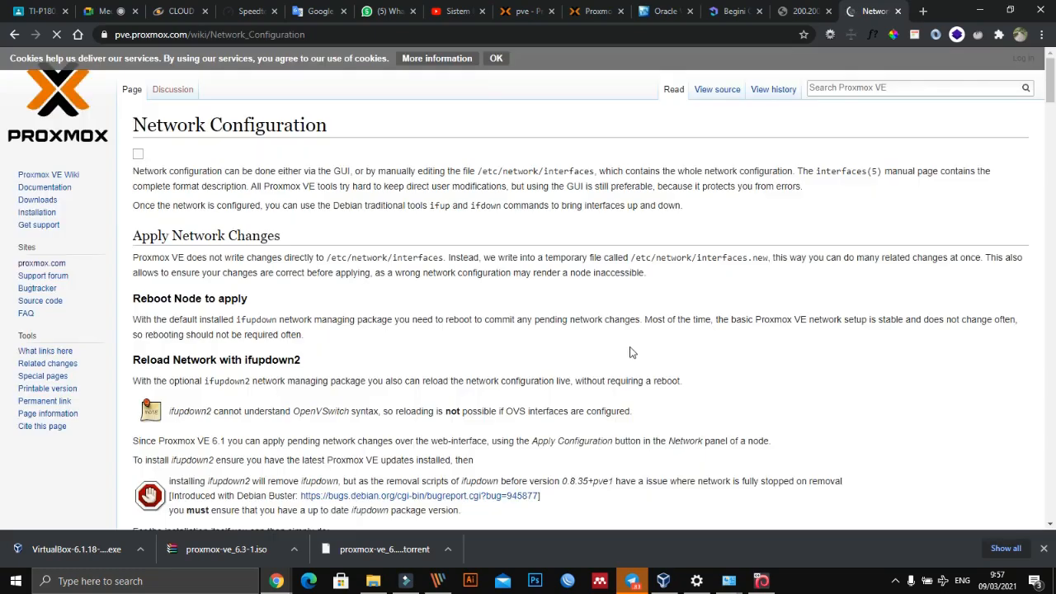
scroll(421, 413, "down", 3)
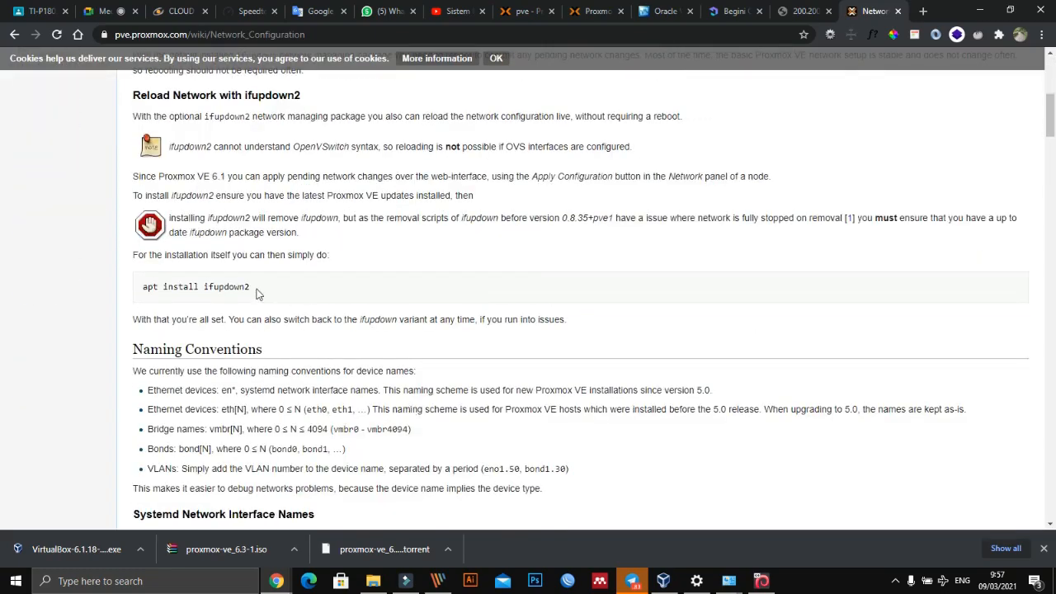
scroll(256, 302, "down", 3)
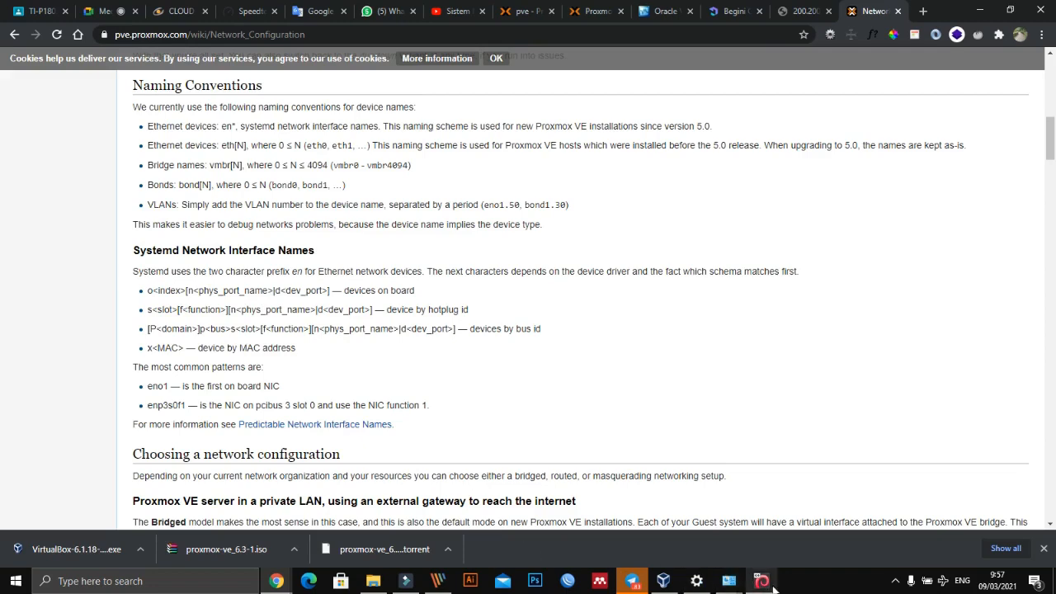
- Switch to the ProxmoxVE virtual machine console and test its internet connection with ping google.com
left_click(727, 581)
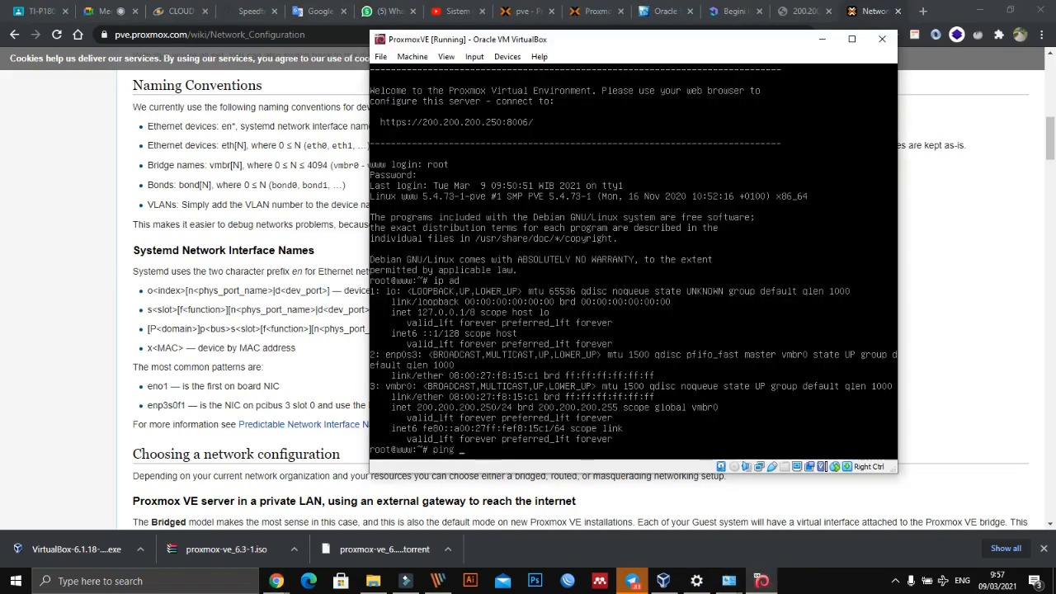
type("ping google.com")
key("Return")
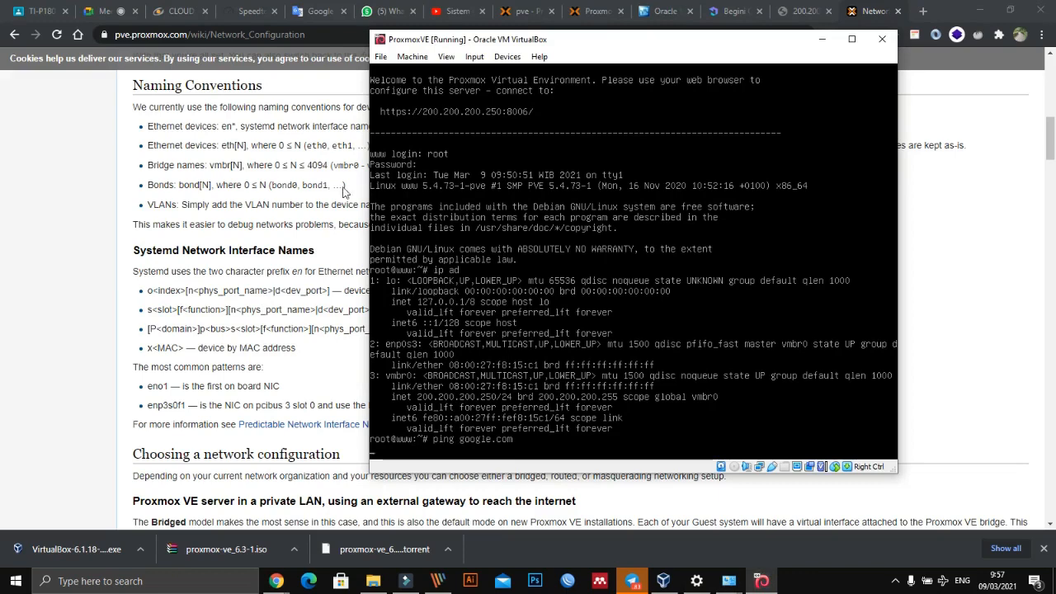
- Move the ProxmoxVE console aside and read the wiki's sections on choosing a network configuration and the default bridge configuration
scroll(283, 386, "down", 4)
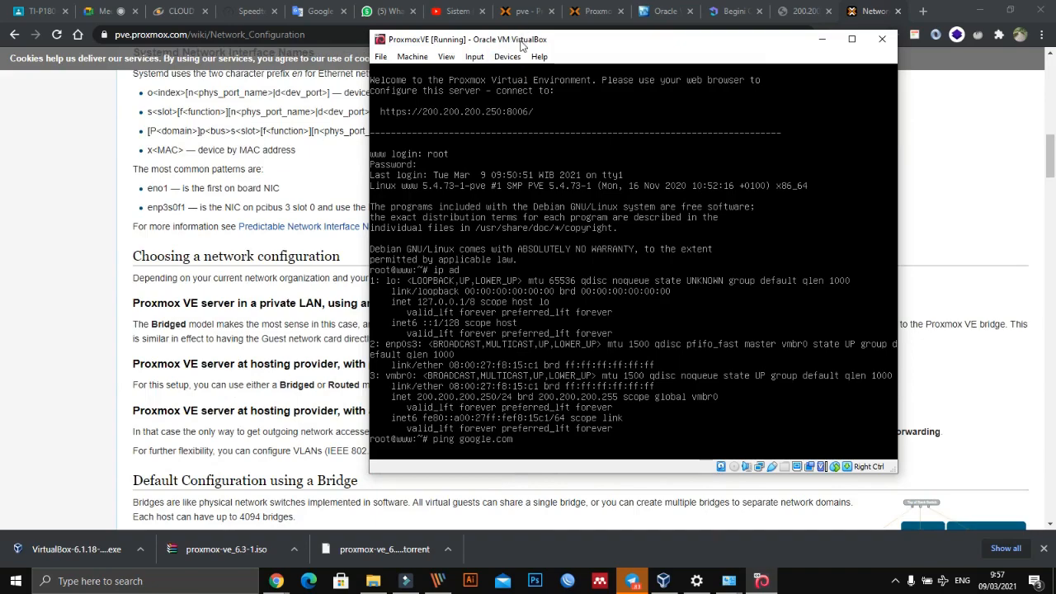
left_click_drag(507, 43, 680, 49)
scroll(349, 339, "down", 3)
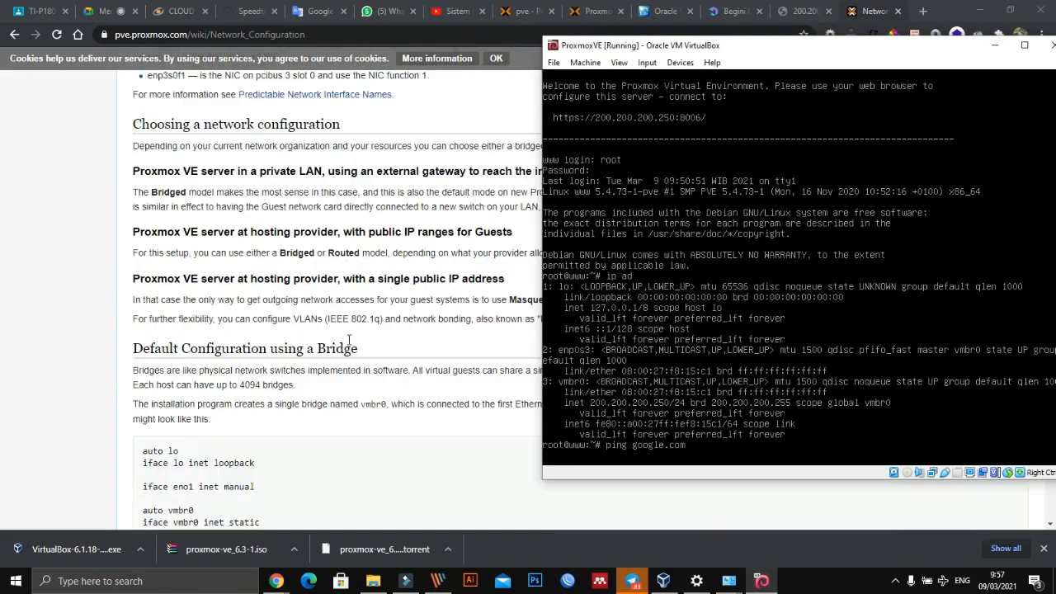
- Compare the wiki's default bridge configuration example with the ProxmoxVE console, moving the console window clear of the text
scroll(349, 339, "down", 3)
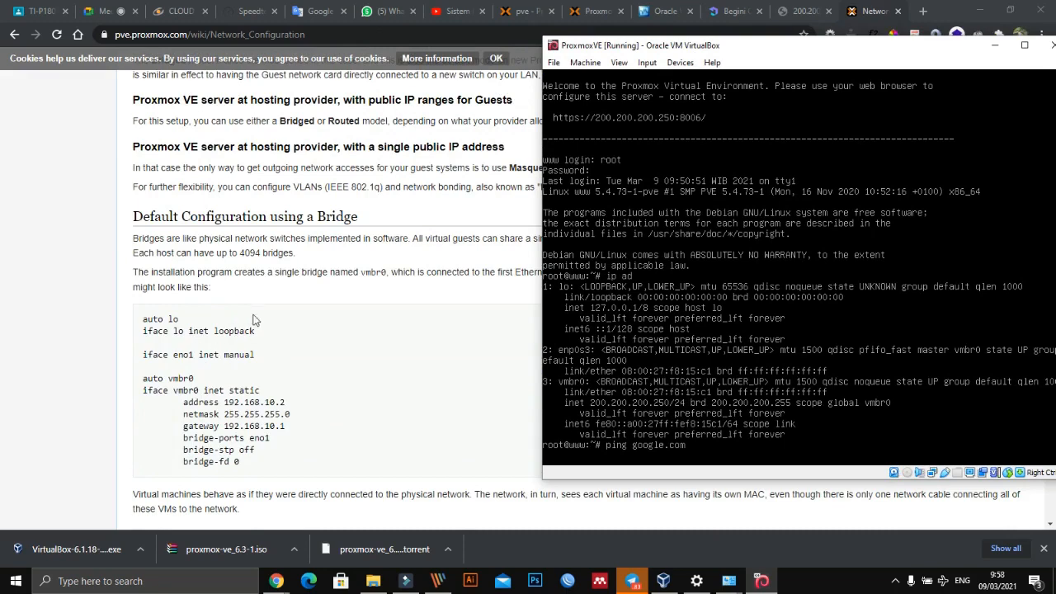
left_click_drag(641, 46, 741, 132)
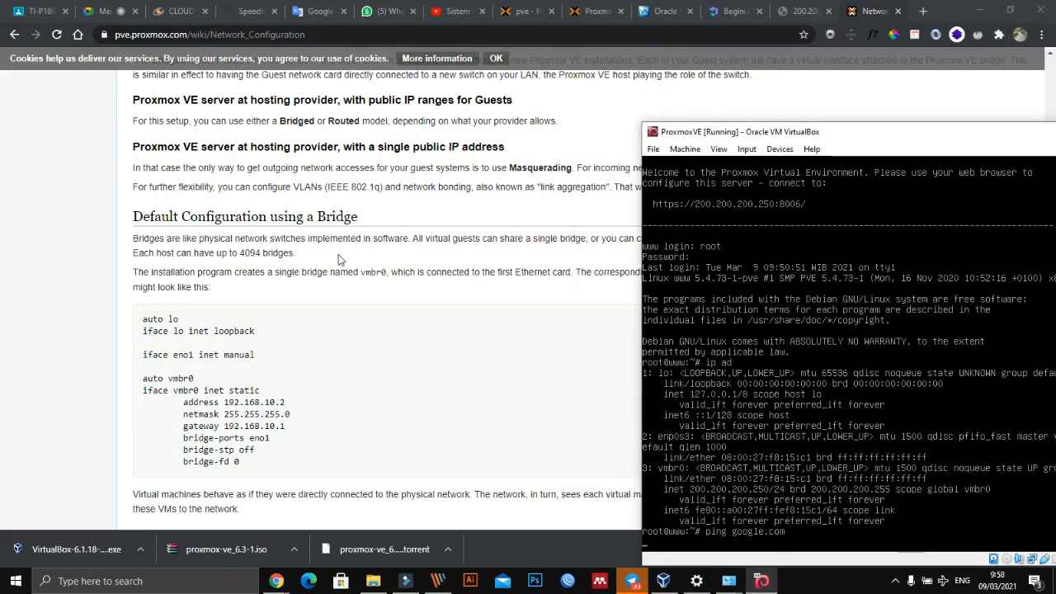
key("Return")
left_click_drag(705, 136, 477, 55)
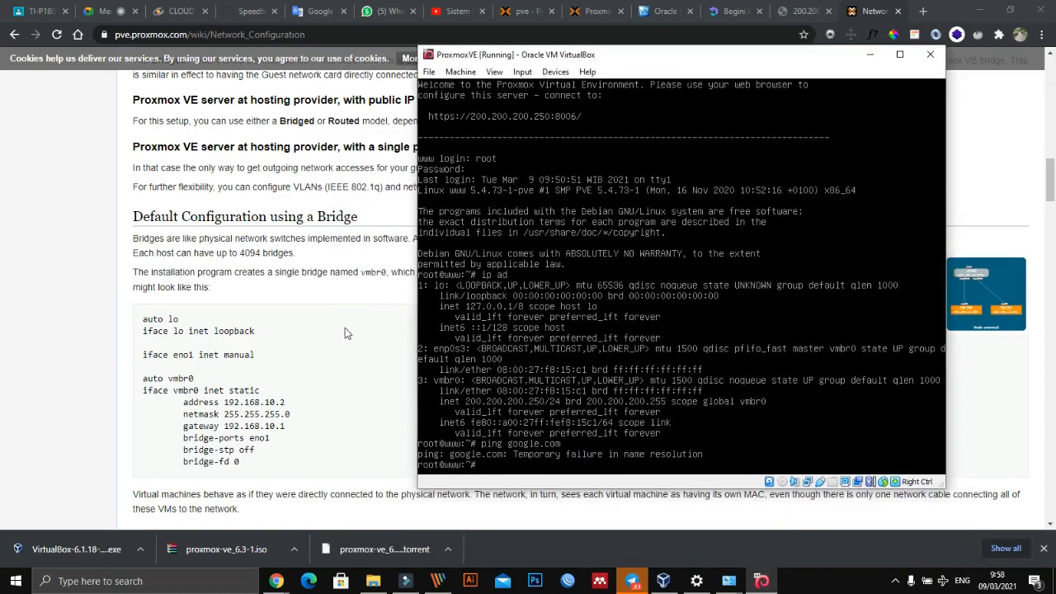
- Read the wiki's Routed Configuration and Masquerading (NAT) sections, and highlight the /etc/network/interfaces path in the default bridge section
left_click(346, 333)
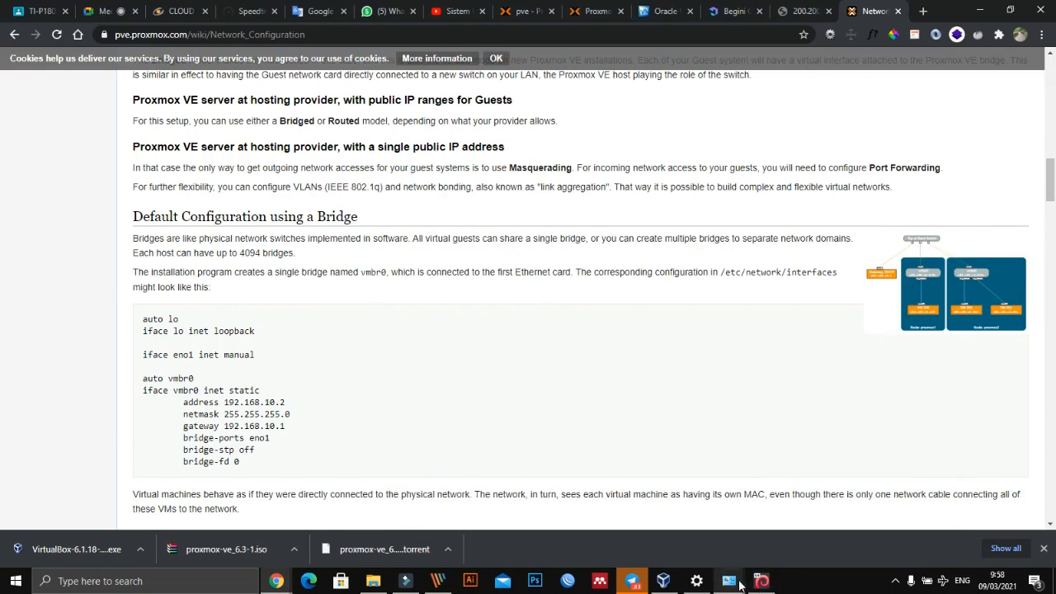
left_click(426, 416)
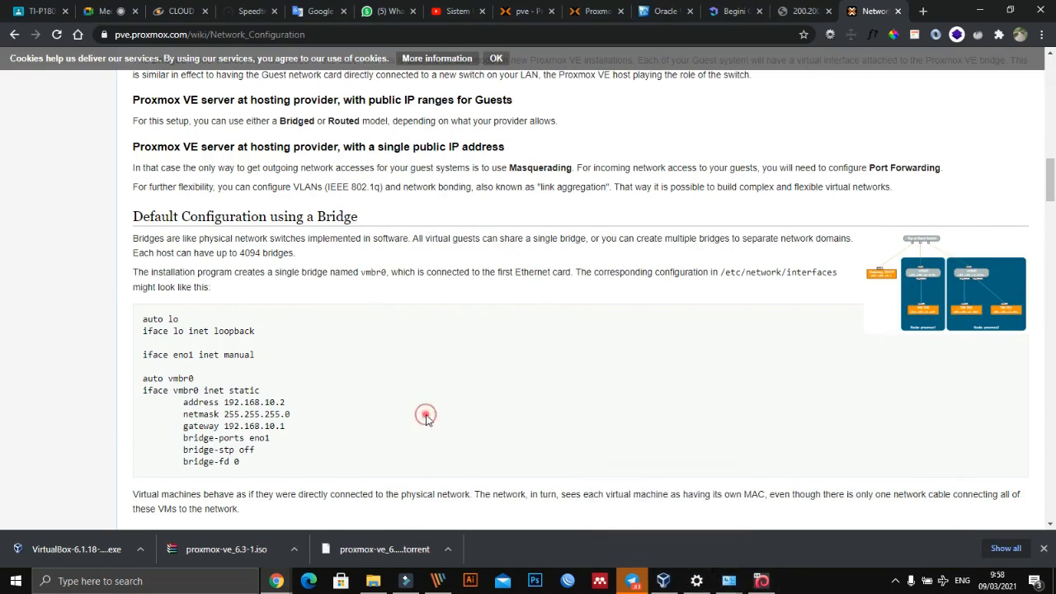
scroll(426, 419, "down", 3)
scroll(426, 421, "down", 1)
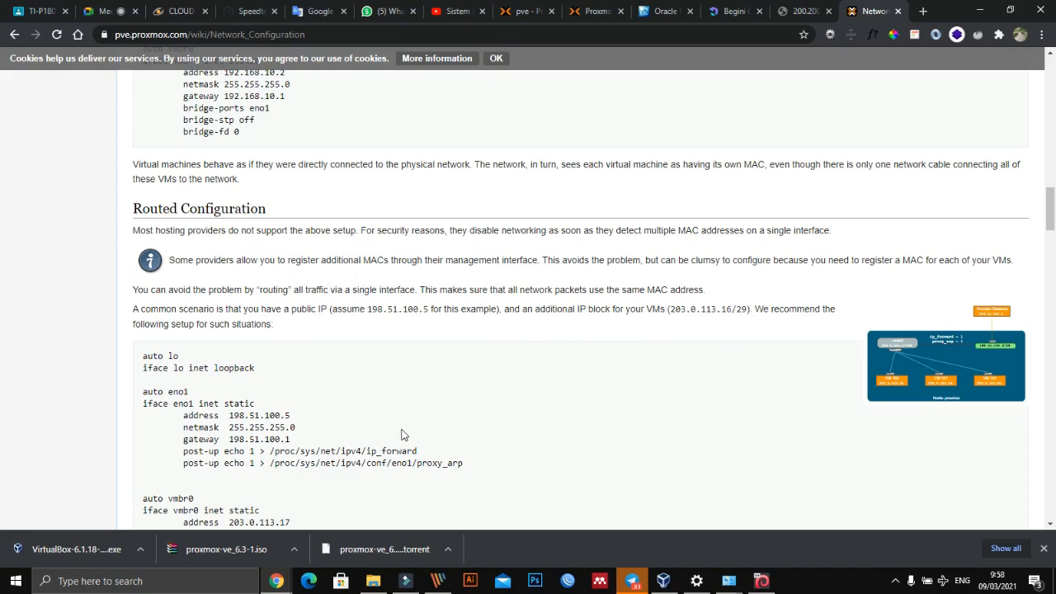
scroll(404, 434, "down", 2)
scroll(403, 434, "down", 3)
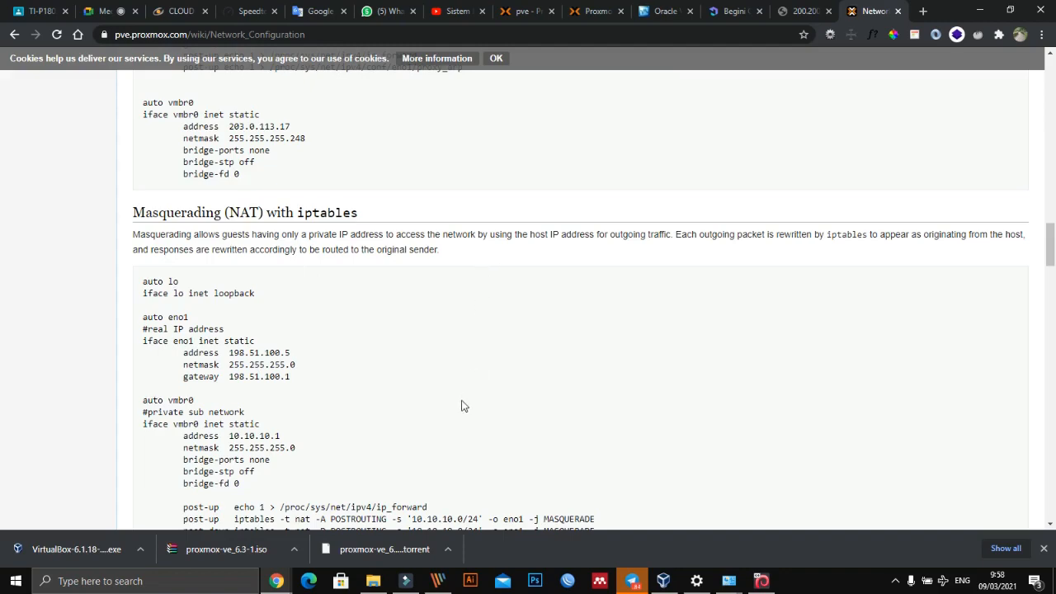
scroll(462, 406, "up", 13)
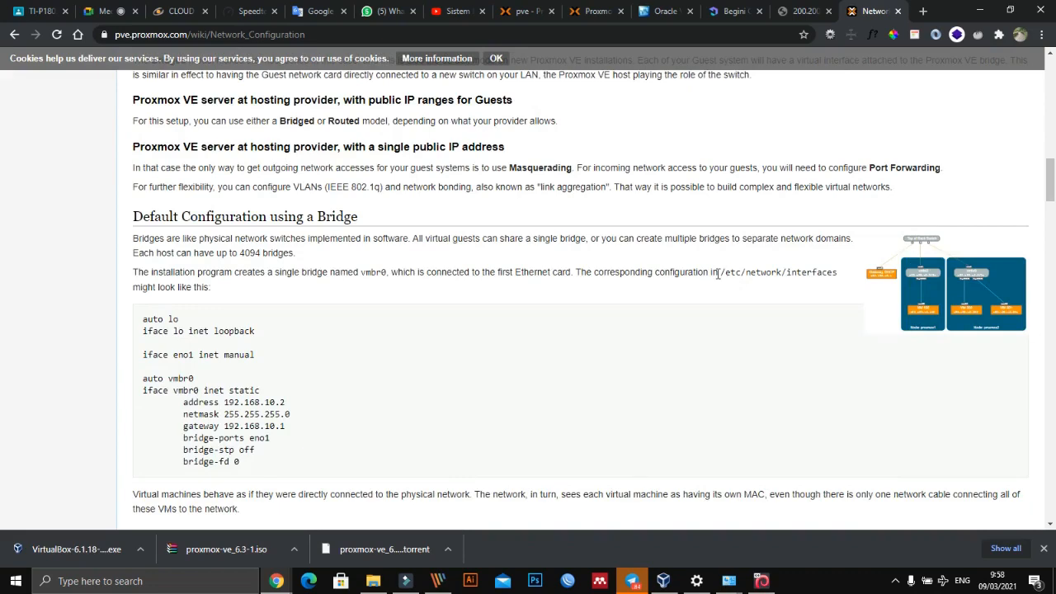
left_click_drag(718, 274, 822, 275)
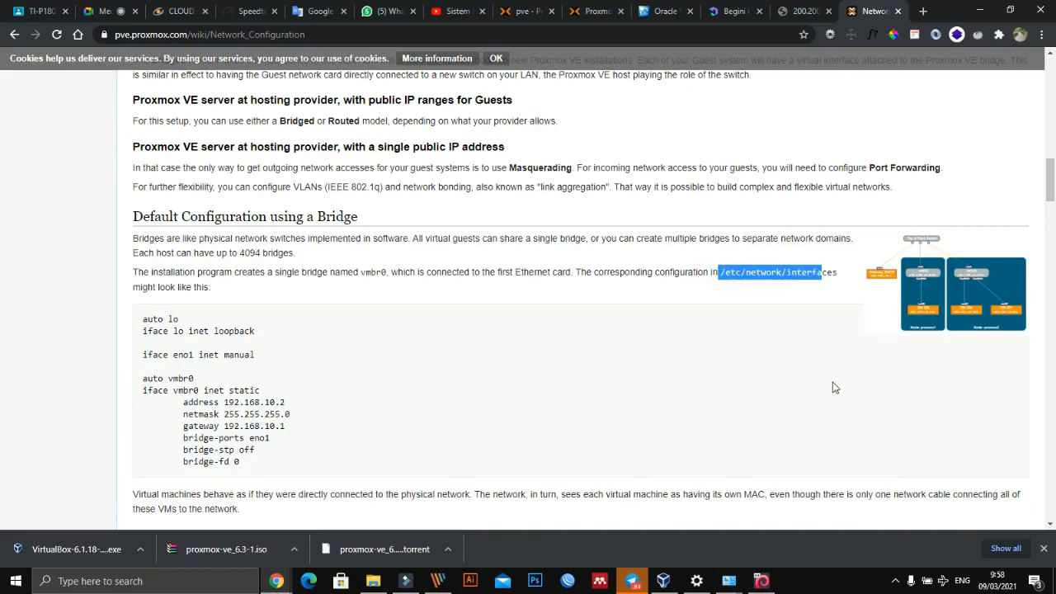
- Switch to the ProxmoxVE console, move it aside and open /etc/network/interfaces in nano
key("alt+Tab")
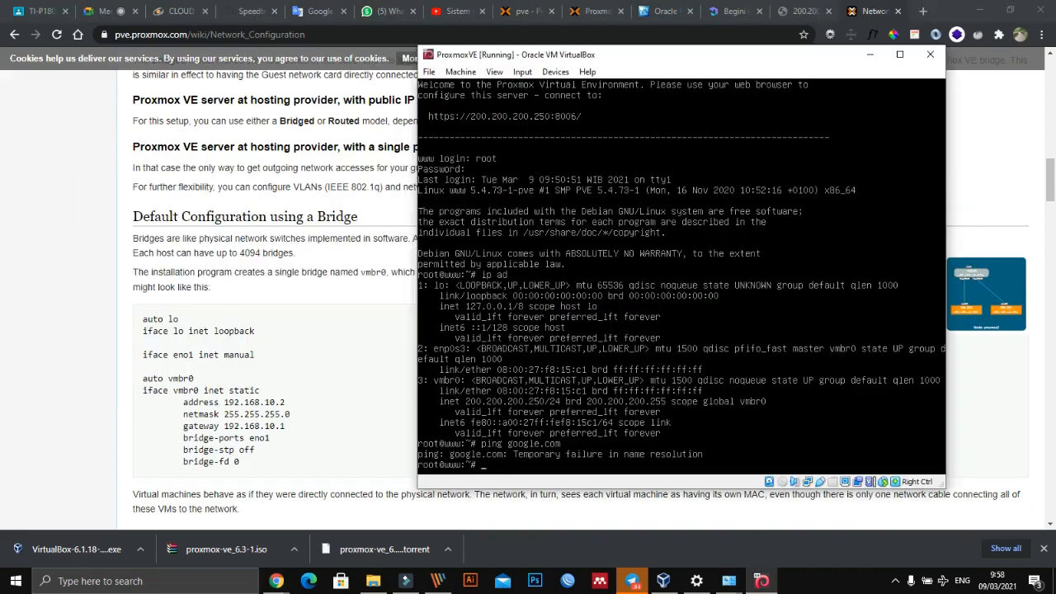
left_click_drag(548, 53, 218, 18)
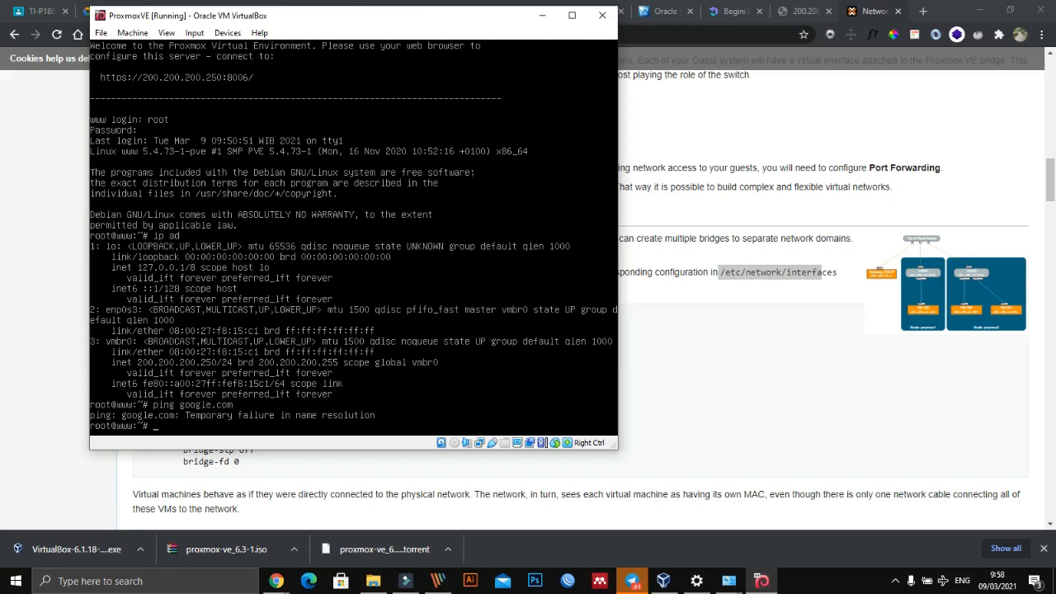
type("ab")
type("ne")
type("twork/interfaces")
key("Return")
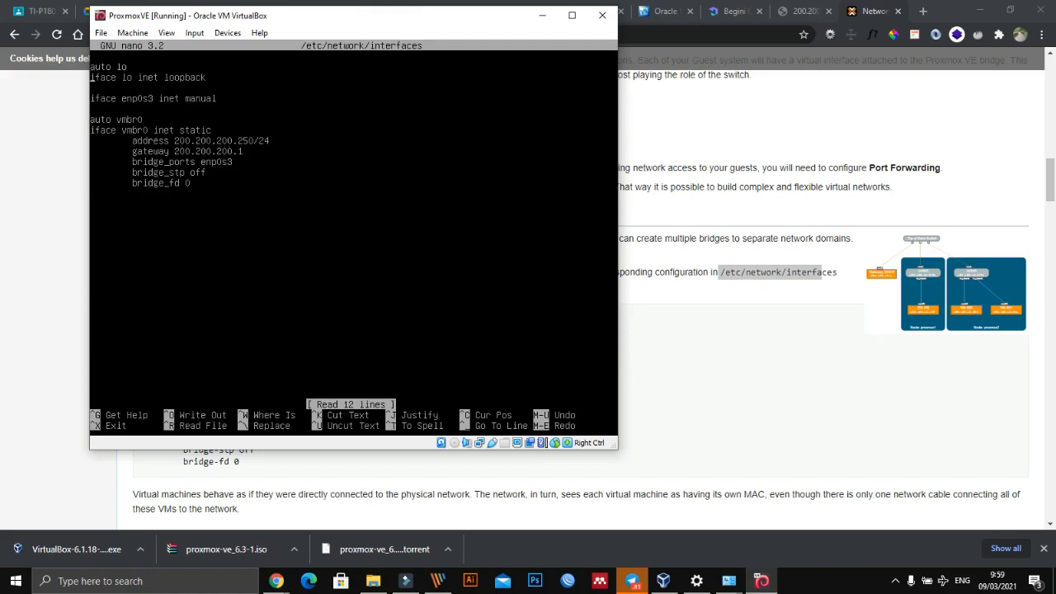
- Compare the vmbr0 entries in the interfaces file with the wiki's bridge example, and exit nano without editing
key("Right")
key("Right")
key("Right")
key("Right")
key("Right")
key("Right")
key("Right")
key("Right")
key("Right")
key("Right")
key("Right")
key("Right")
key("Right")
key("Right")
key("Right")
key("Right")
key("Right")
key("Right")
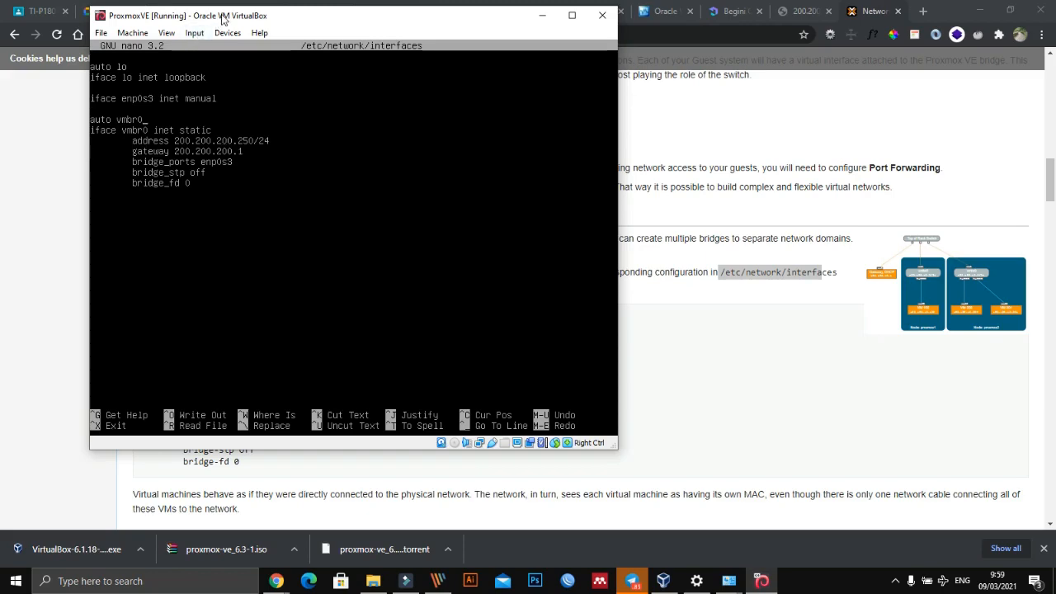
left_click_drag(231, 23, 583, 92)
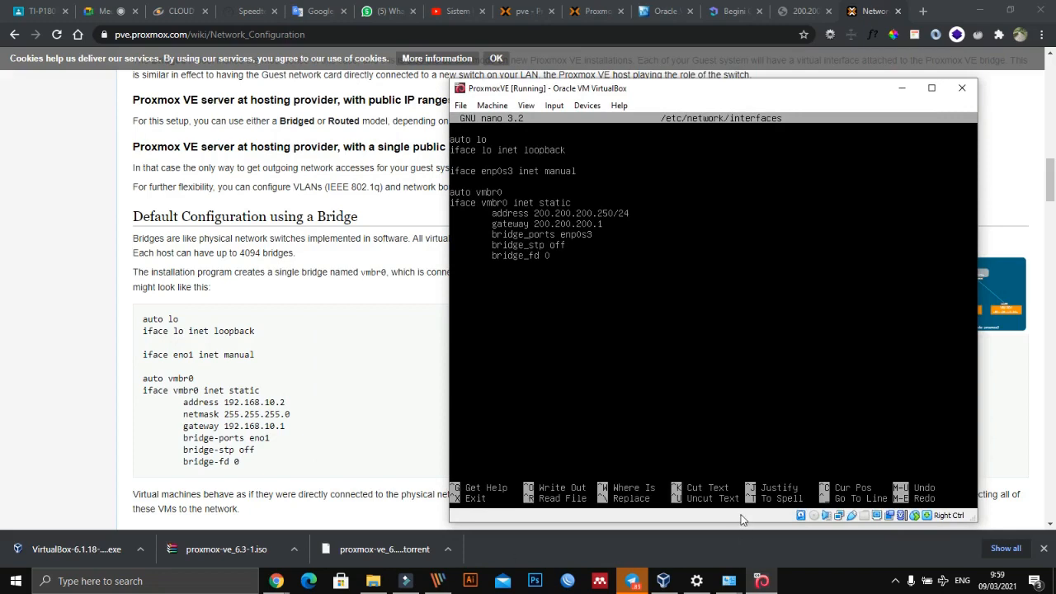
key("ctrl+x")
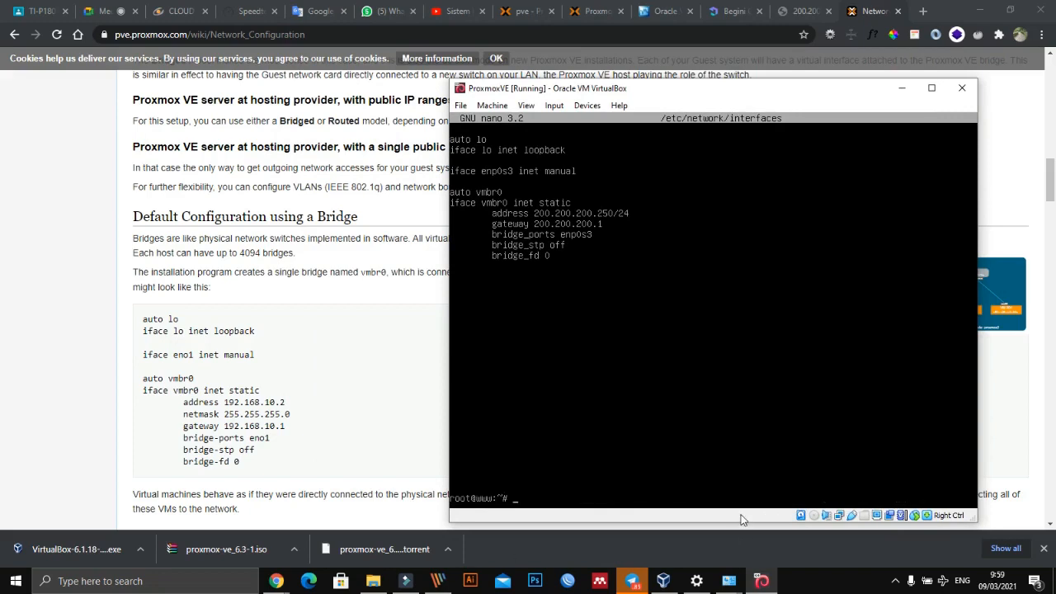
- In VirtualBox Manager, attach the ProxmoxVE machine's Adapter 1 to Bridged Adapter on the Intel(R) 82579LM Gigabit Network Connection
left_click(664, 581)
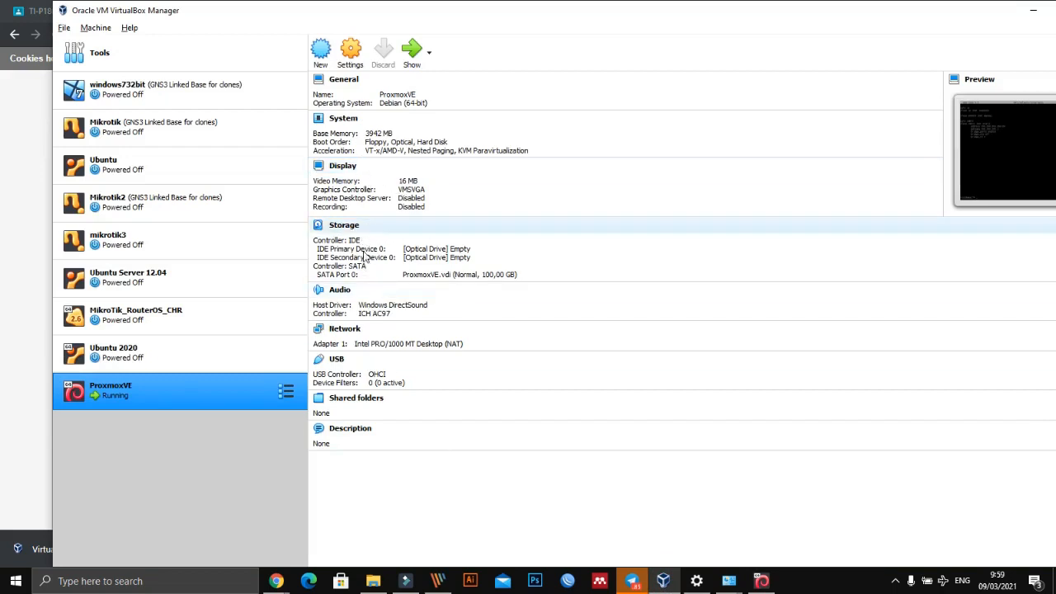
left_click(346, 330)
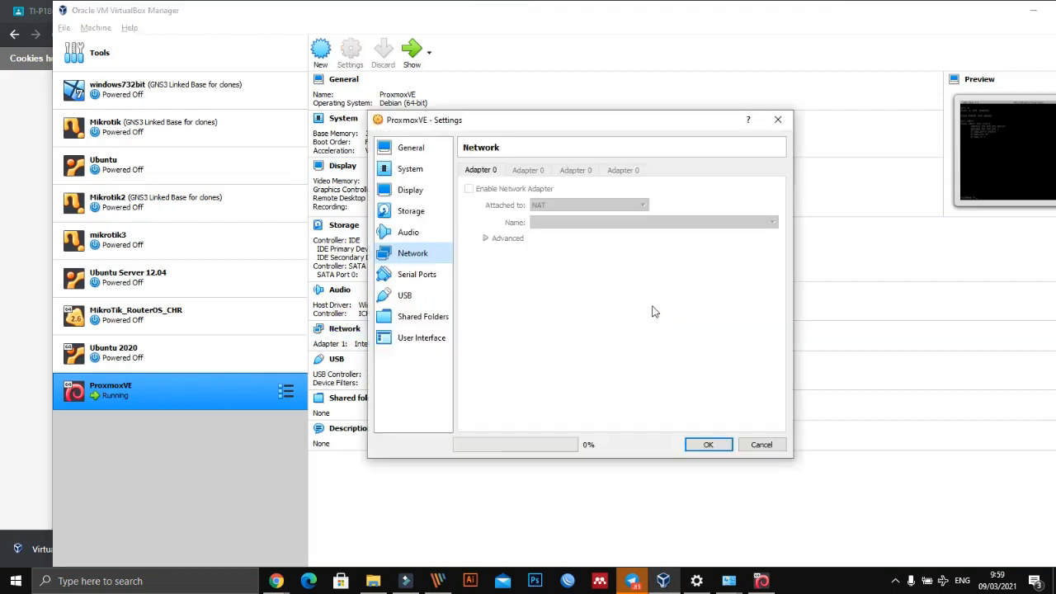
left_click(598, 205)
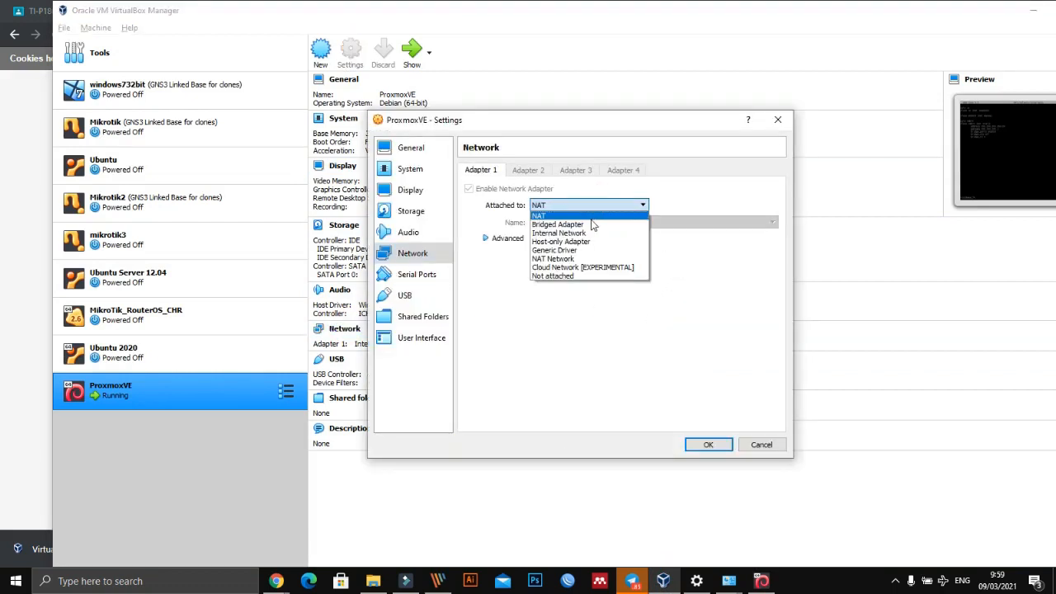
left_click(592, 225)
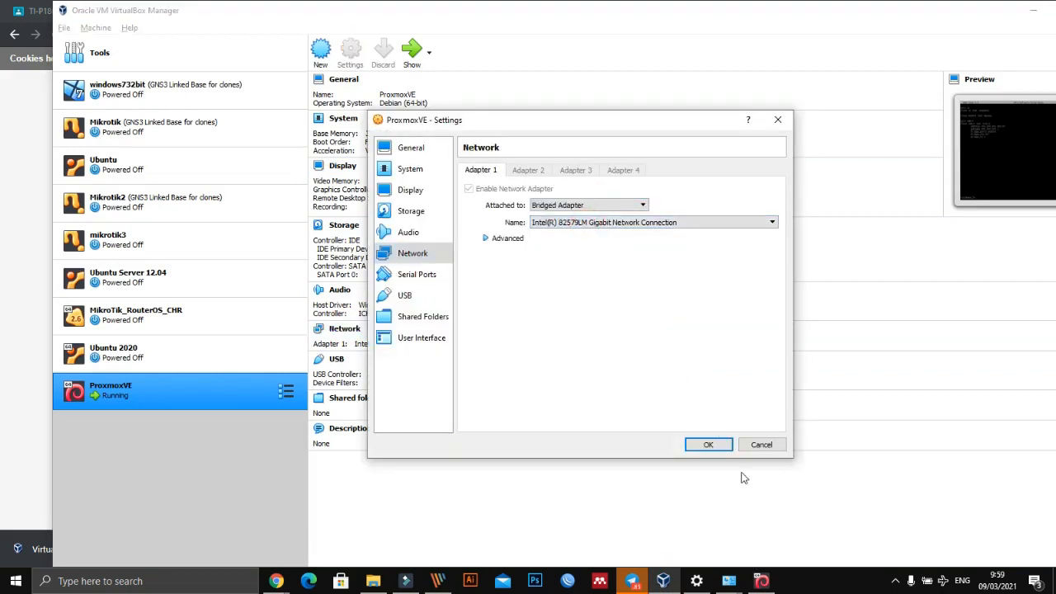
left_click(705, 444)
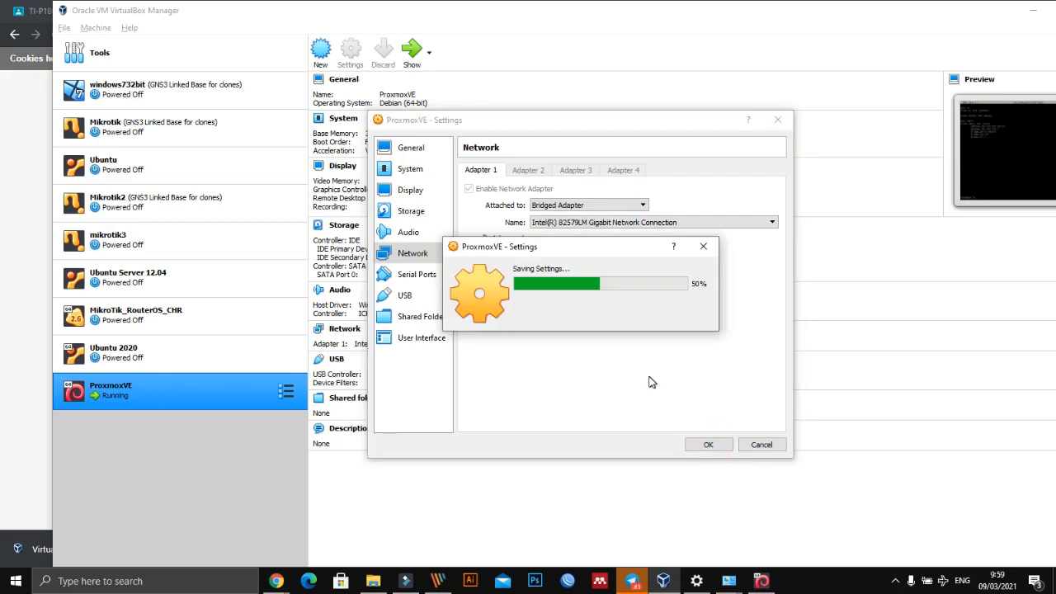
- Return to the ProxmoxVE console and list its network interfaces with ip ad
left_click(760, 581)
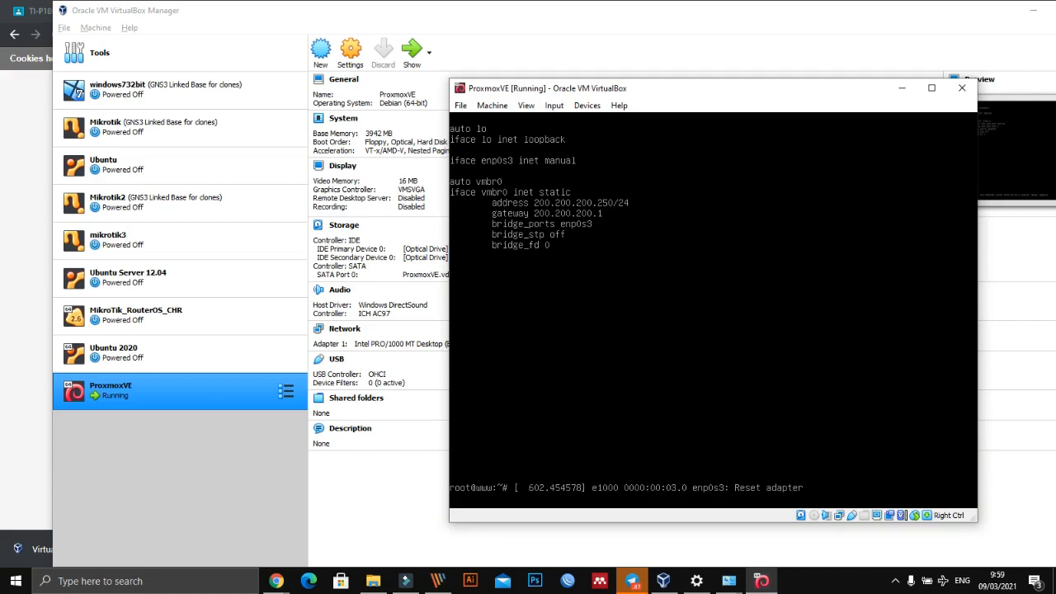
key("ctrl+c")
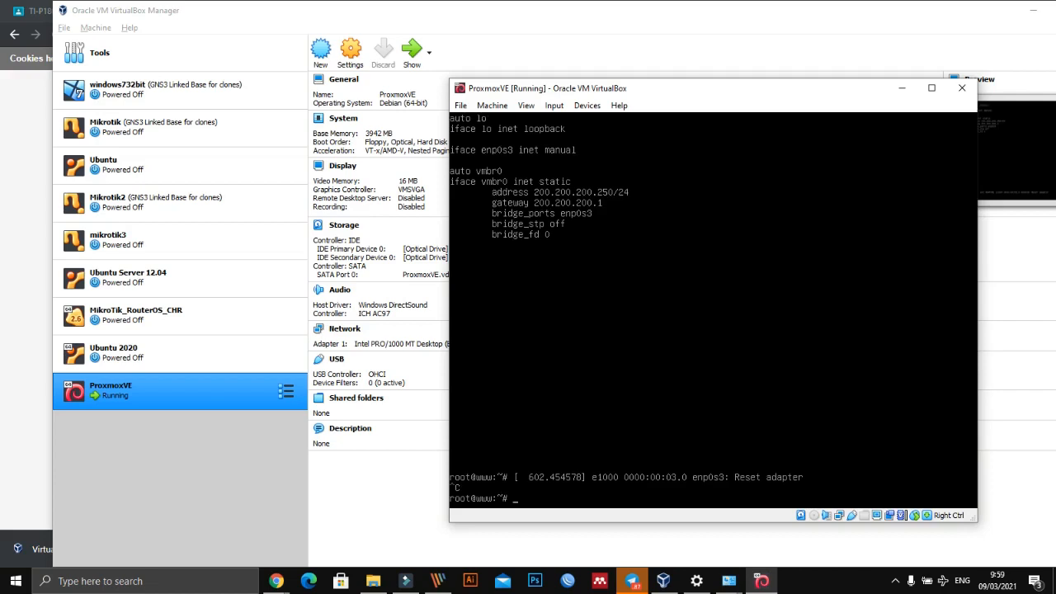
type("ip ad")
key("Return")
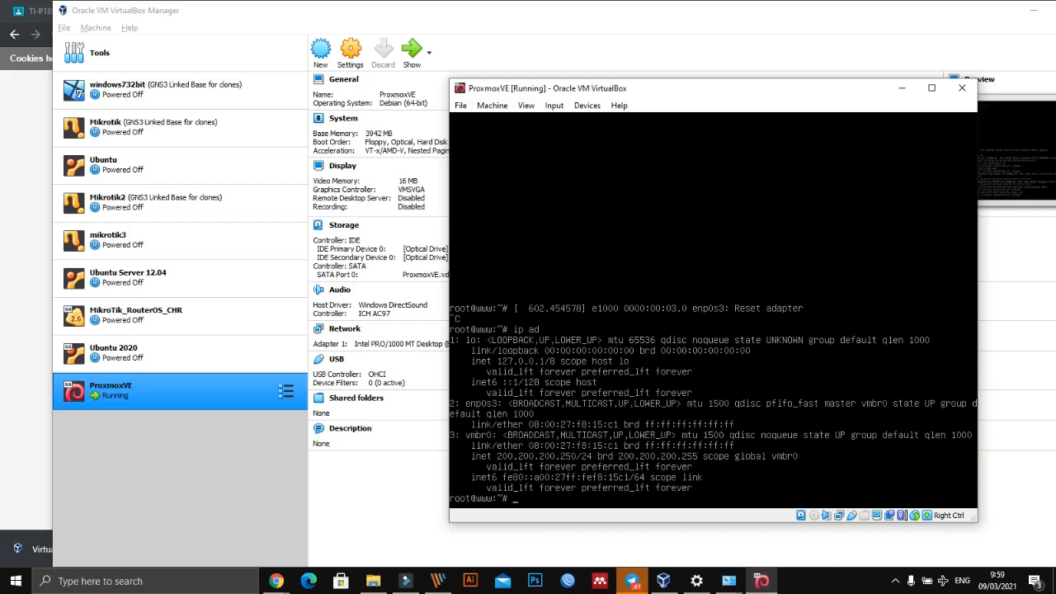
- Test the virtual machine's internet connection with ping google.com, and stop the ping after several replies
type("ping google.com")
key("Return")
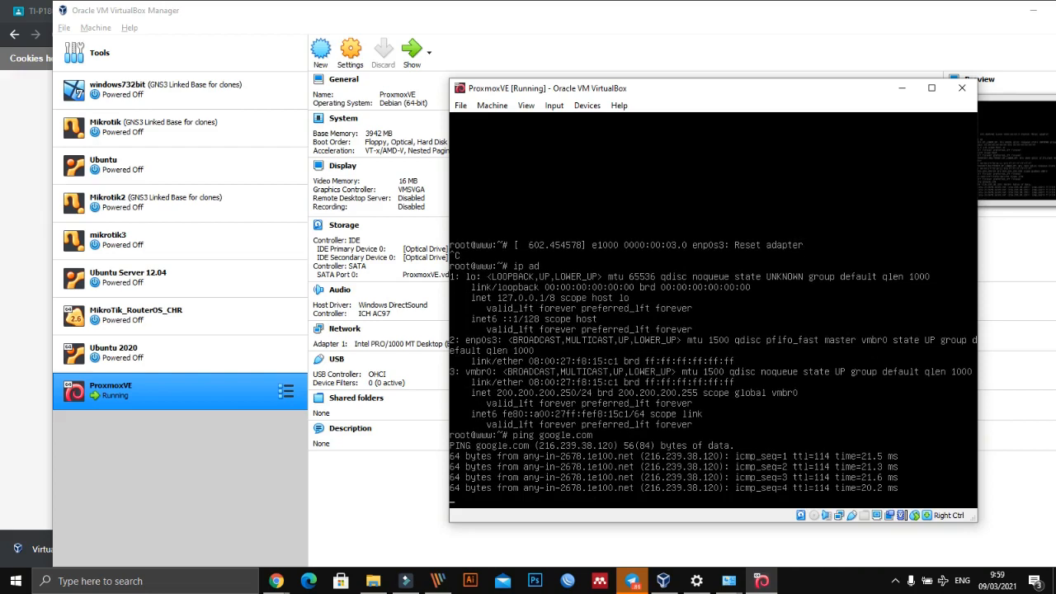
left_click_drag(560, 88, 482, 24)
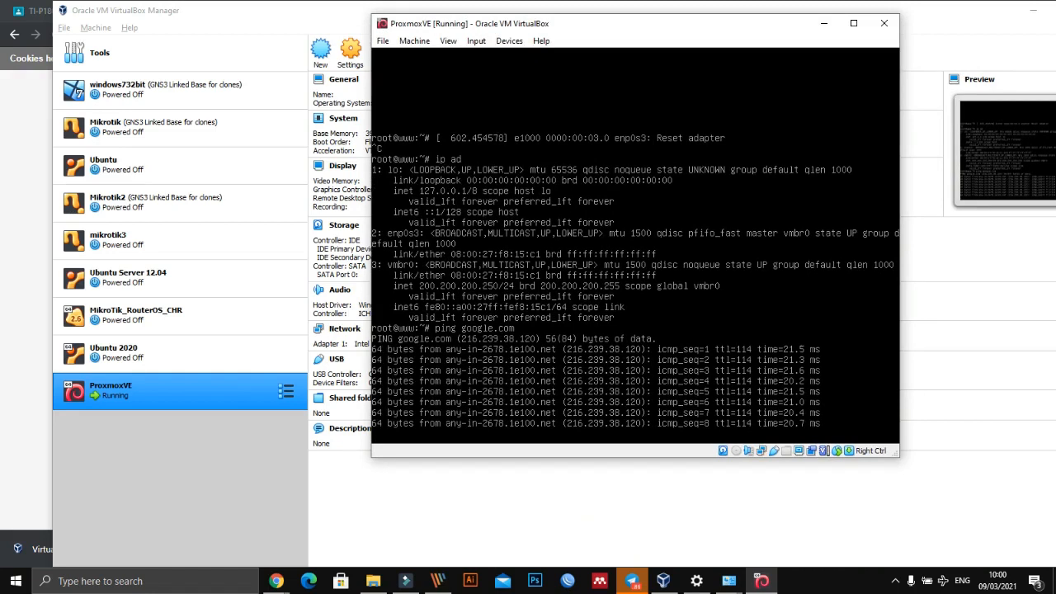
key("ctrl+c")
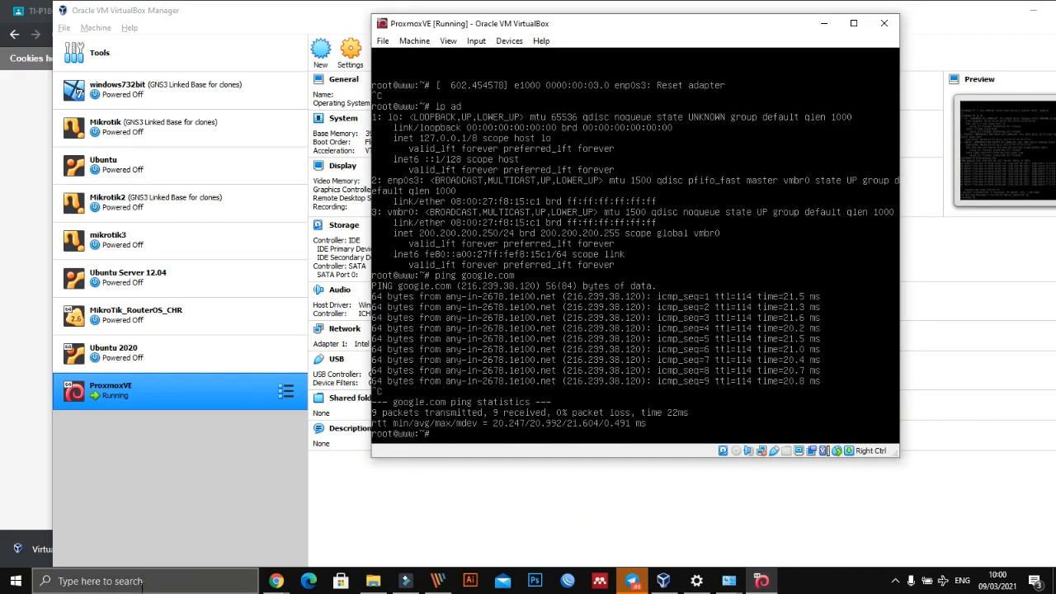
- Ping the Proxmox server at 200.200.200.250 from the Windows host through the Run dialog
left_click(105, 582)
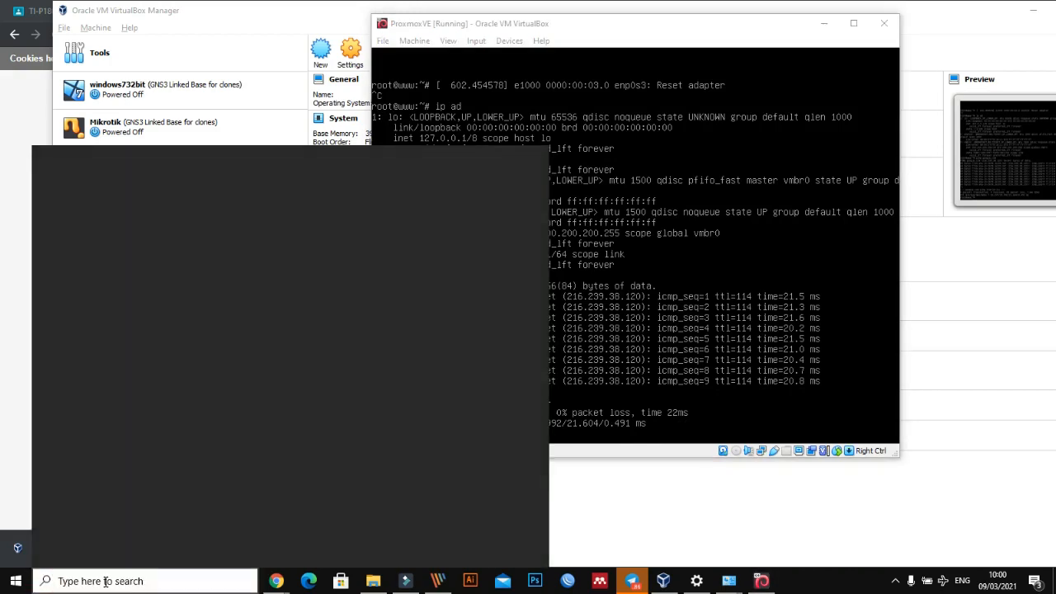
type("run")
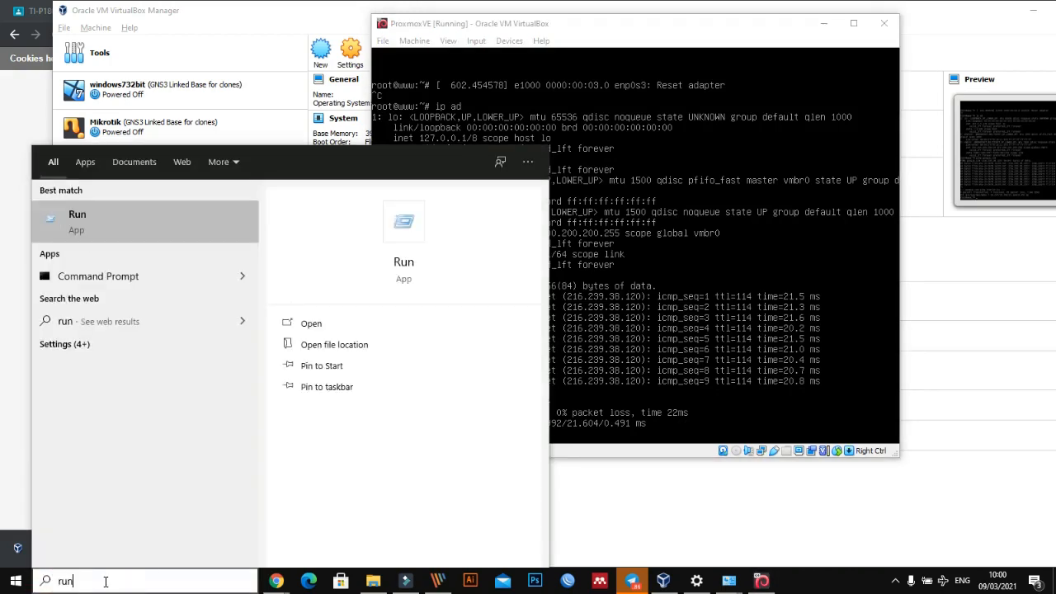
left_click(79, 220)
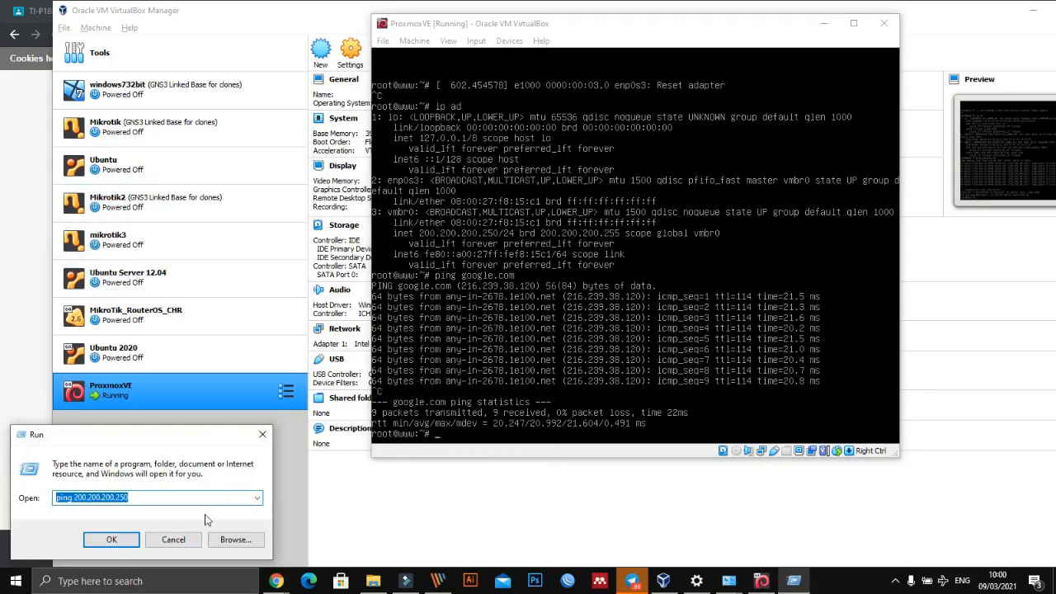
left_click(114, 540)
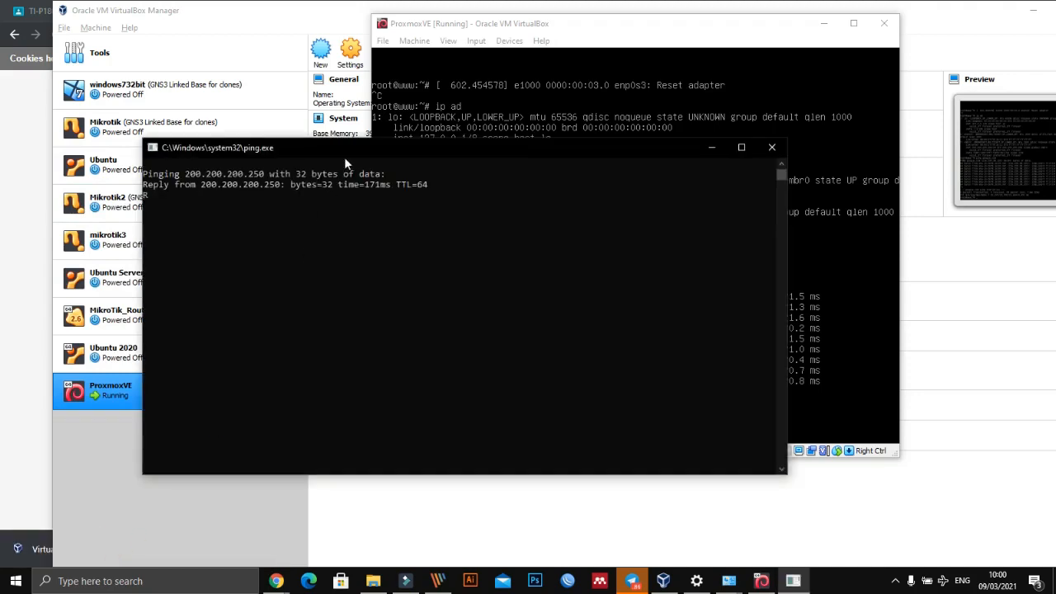
left_click_drag(344, 157, 784, 381)
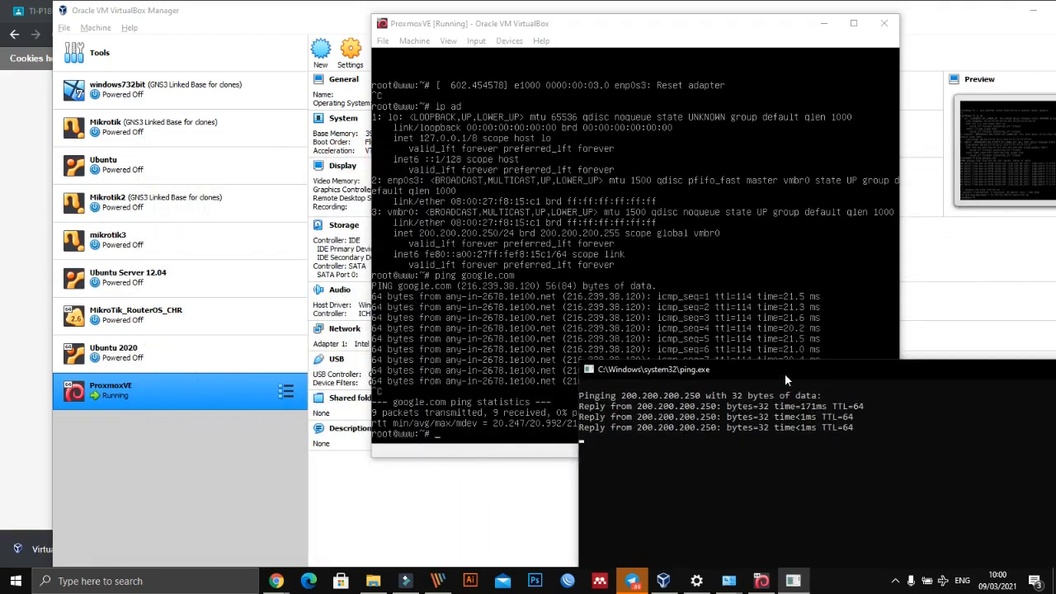
- Start a continuous ping to the Proxmox server from the Windows Run dialog with ping 200.200.200.250 -t
left_click(74, 582)
type("run")
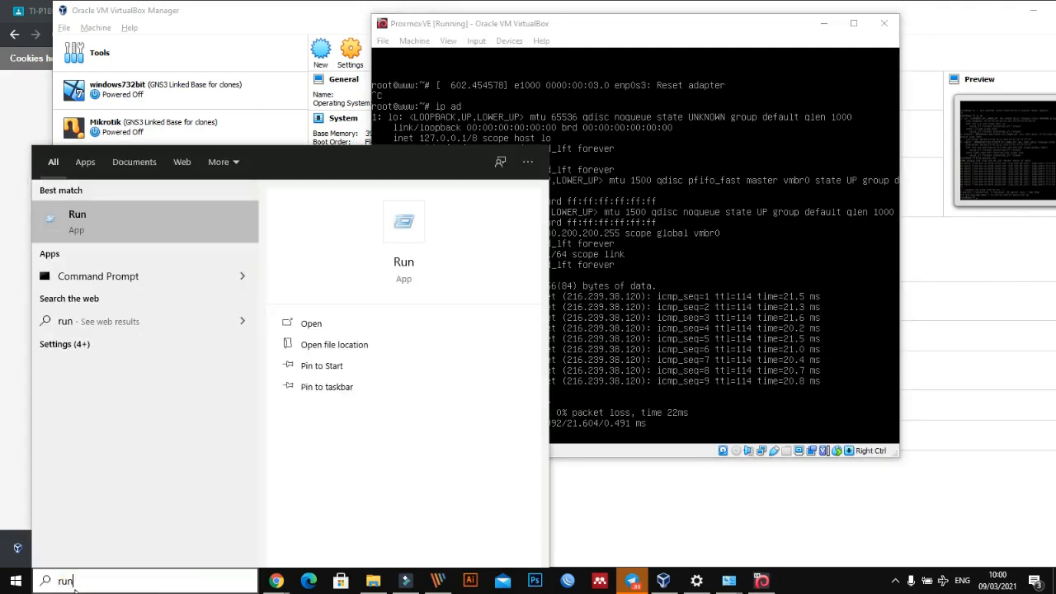
left_click(114, 212)
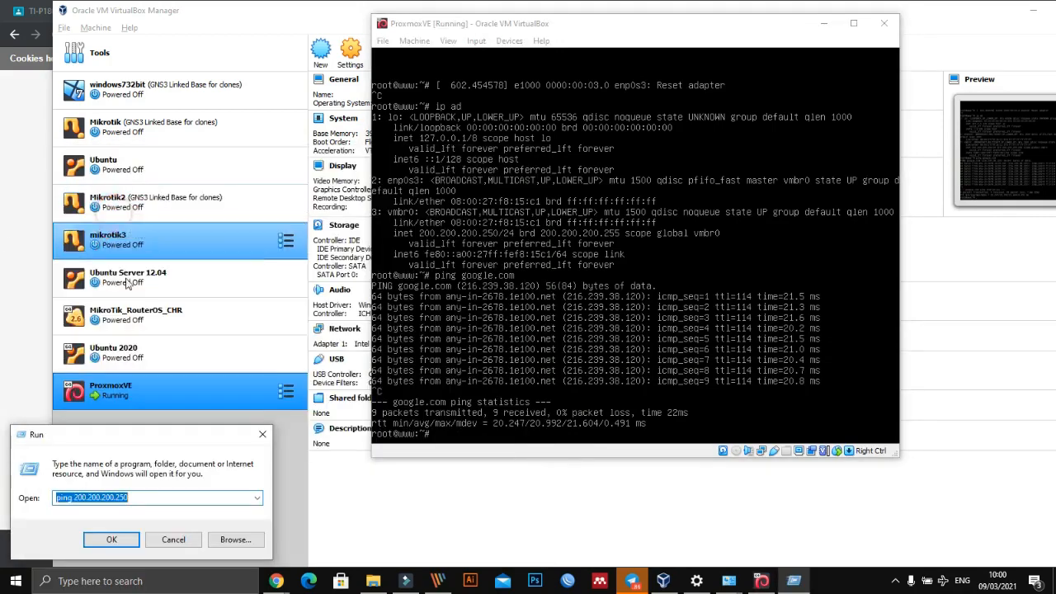
left_click(153, 499)
type("-")
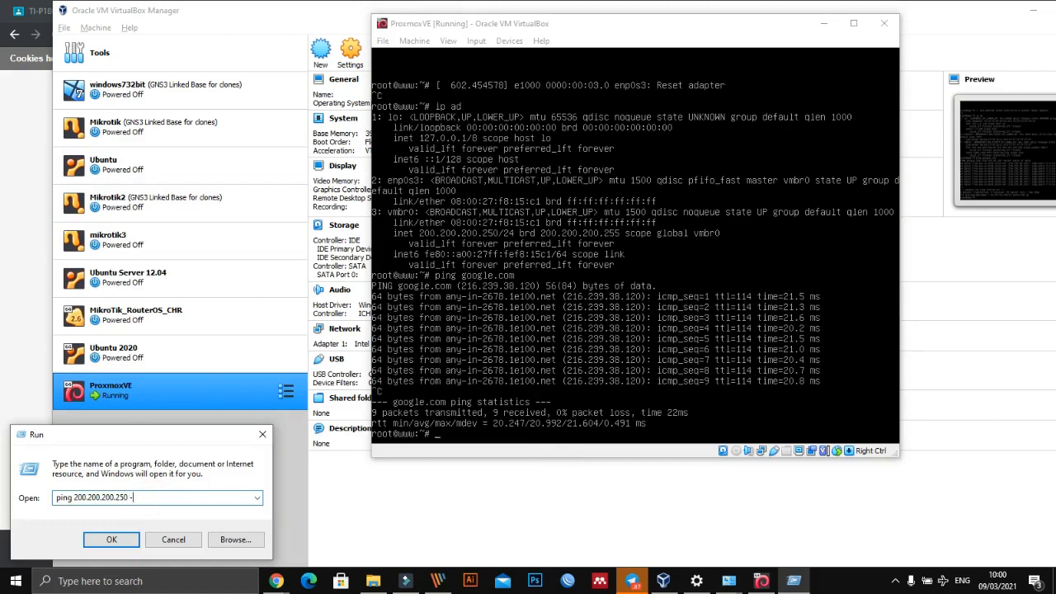
type("t")
key("Return")
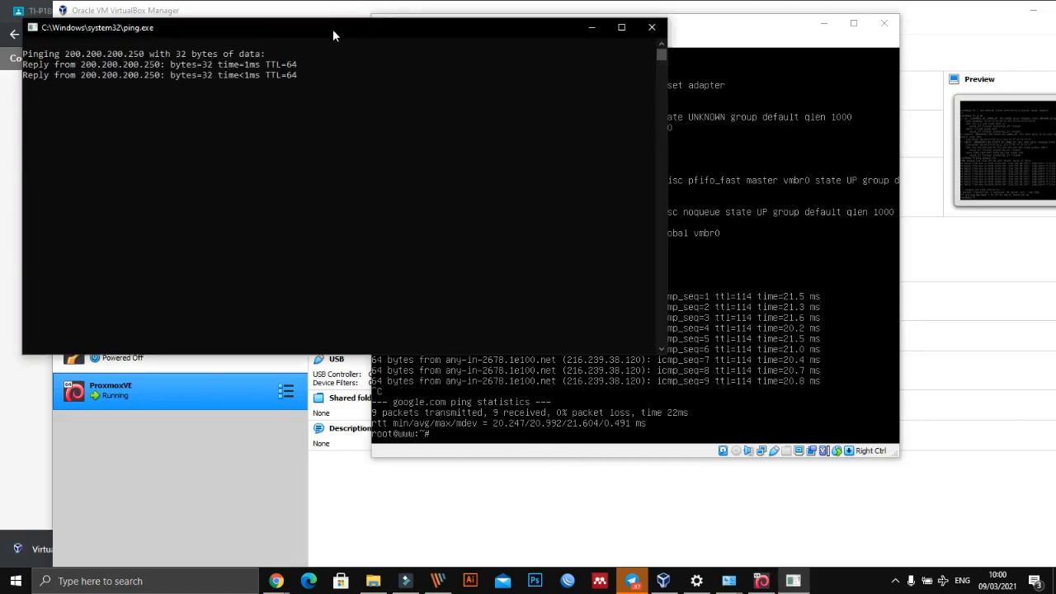
- Place the ping window below the VM console, and load the Proxmox web interface on port 8006 of 200.200.200.250 in Chrome
left_click_drag(332, 29, 638, 467)
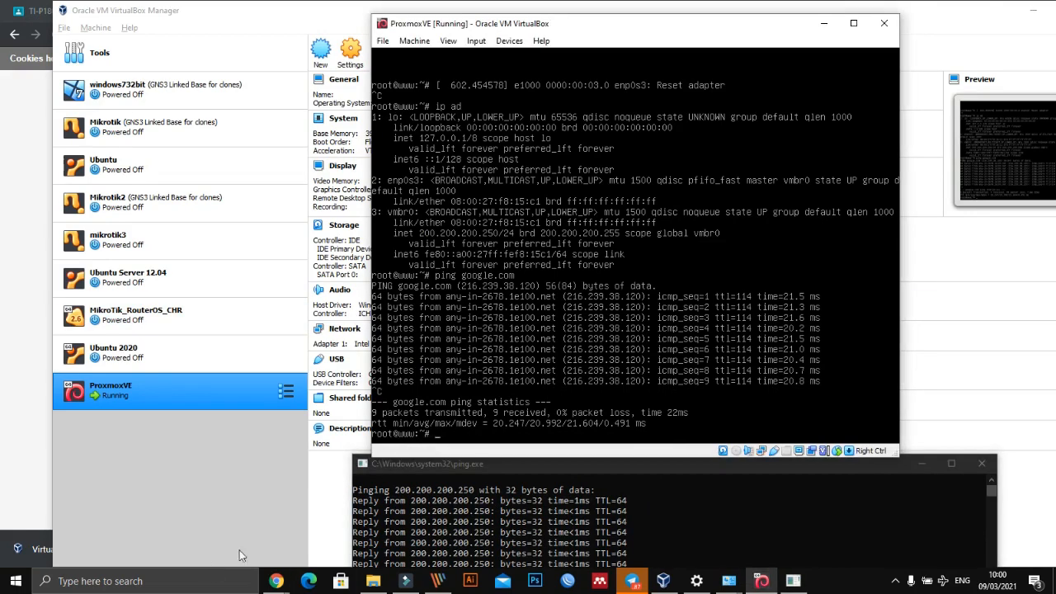
mouse_move(276, 579)
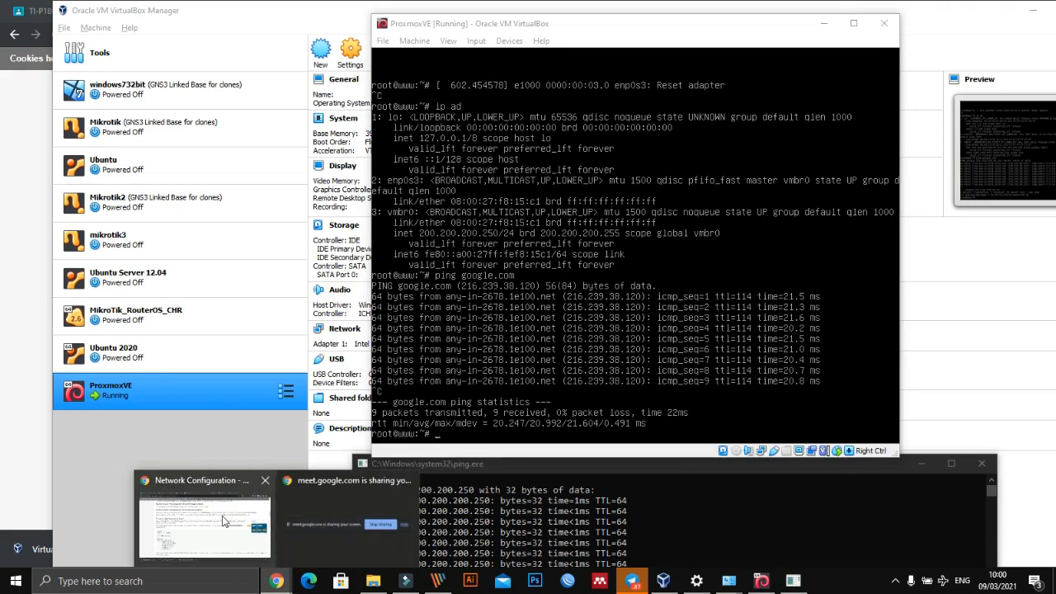
left_click(245, 534)
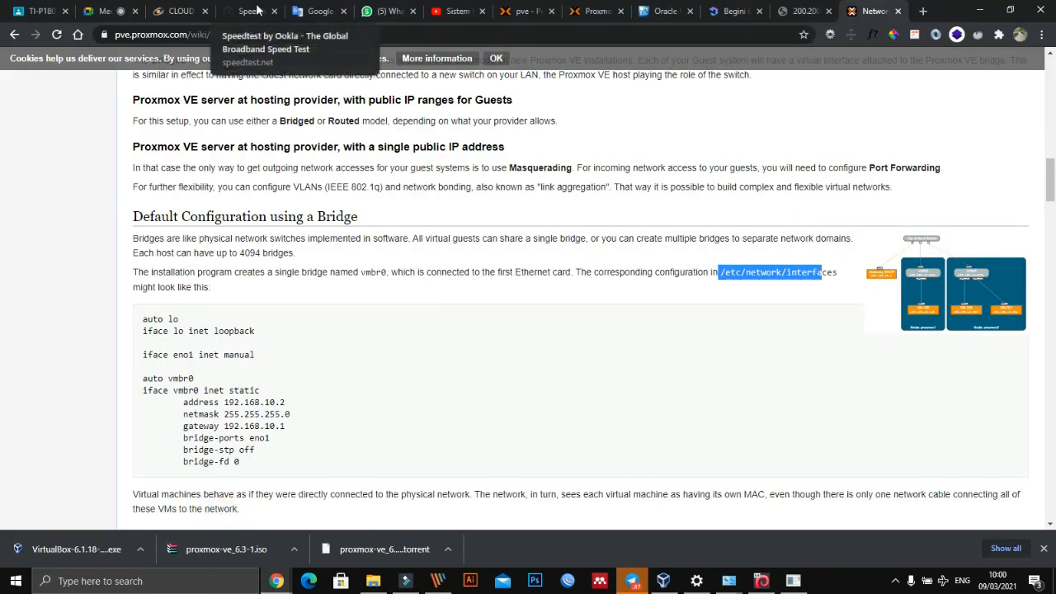
left_click(786, 16)
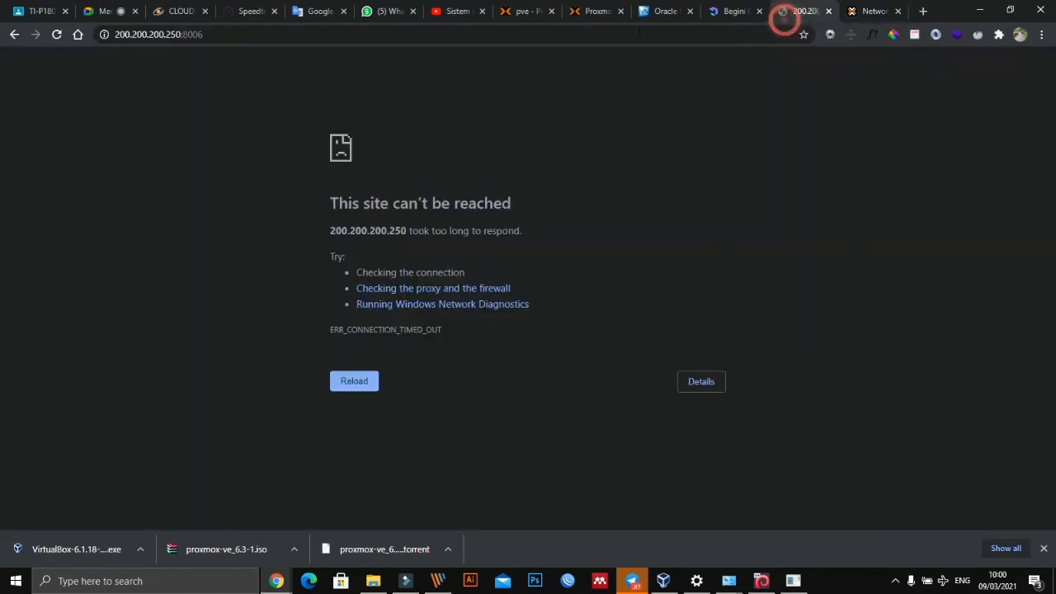
left_click(540, 34)
key("Return")
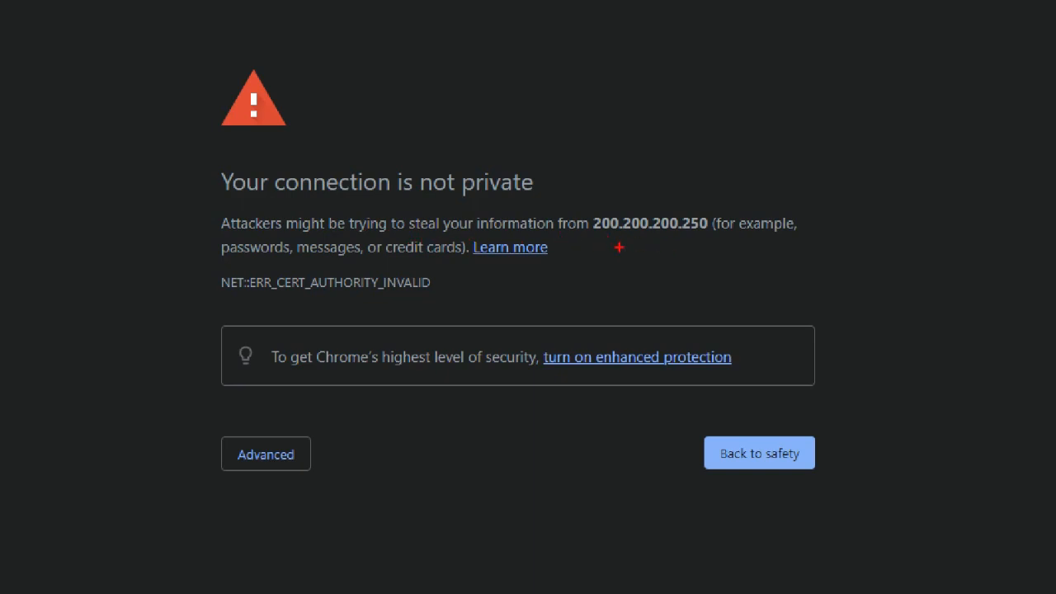
- Mark the server address and the certificate error code on the zoomed privacy warning, and leave the annotation view
mouse_move(579, 207)
left_mouse_down()
mouse_move(679, 179)
mouse_move(746, 232)
mouse_move(642, 264)
left_mouse_up()
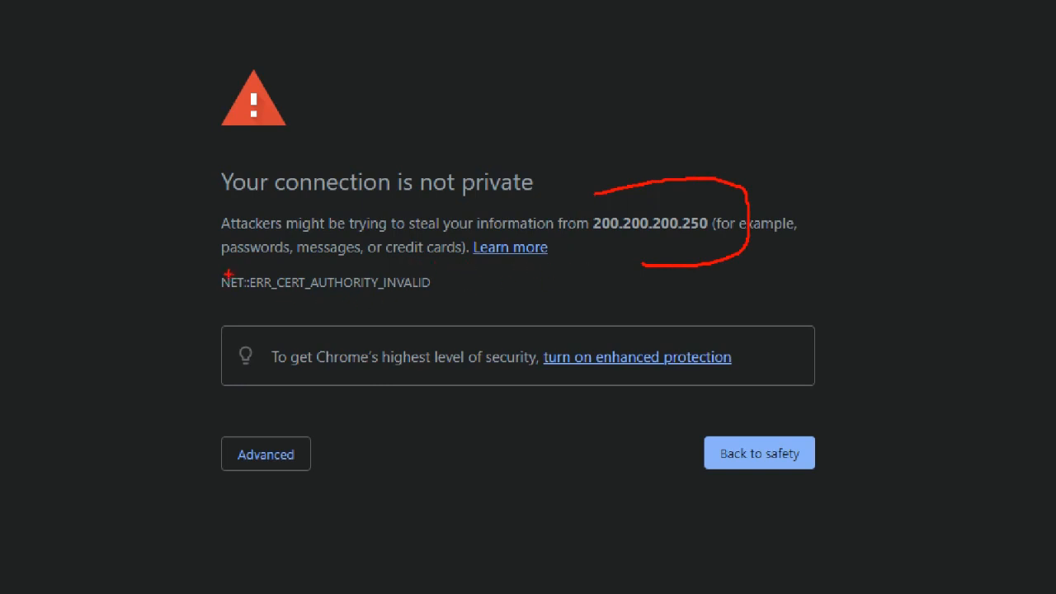
left_click_drag(223, 261, 249, 261)
left_click_drag(353, 262, 390, 261)
left_click_drag(458, 264, 421, 264)
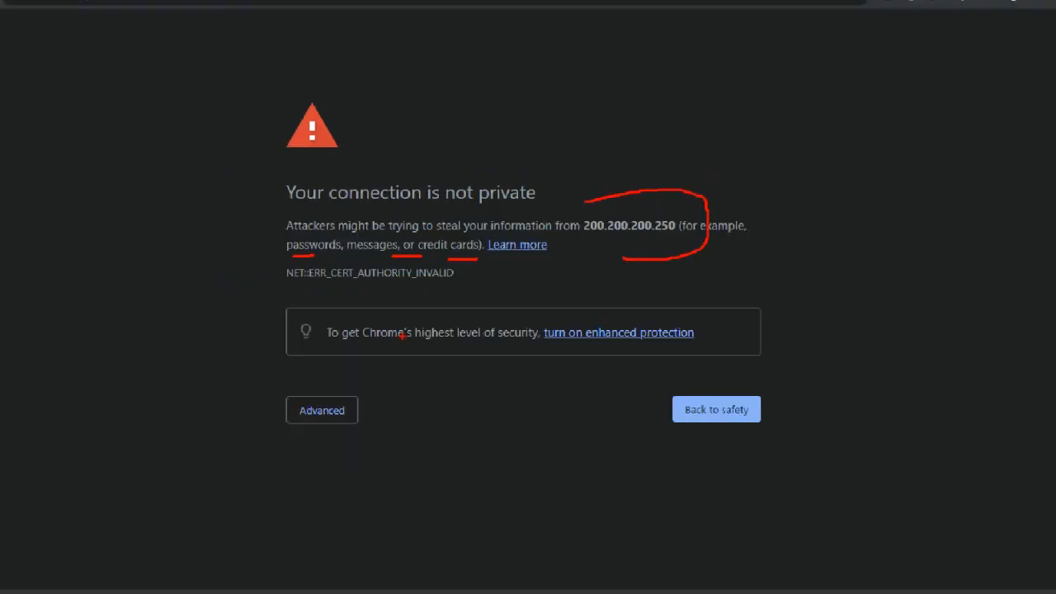
key("Escape")
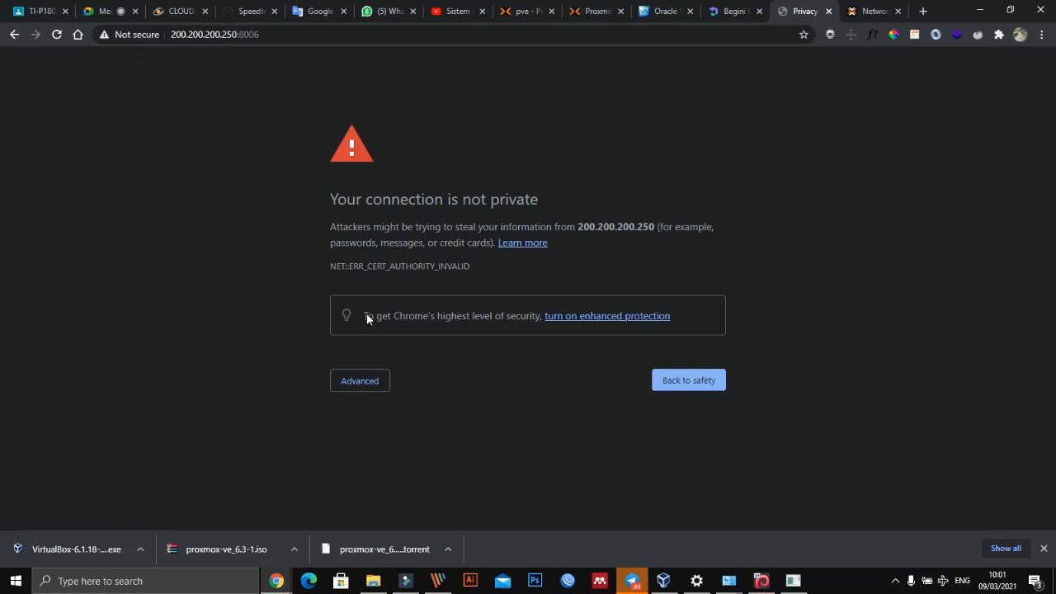
- Proceed past the certificate warning to 200.200.200.250 and log in to Proxmox VE as root with the account password
left_click(360, 381)
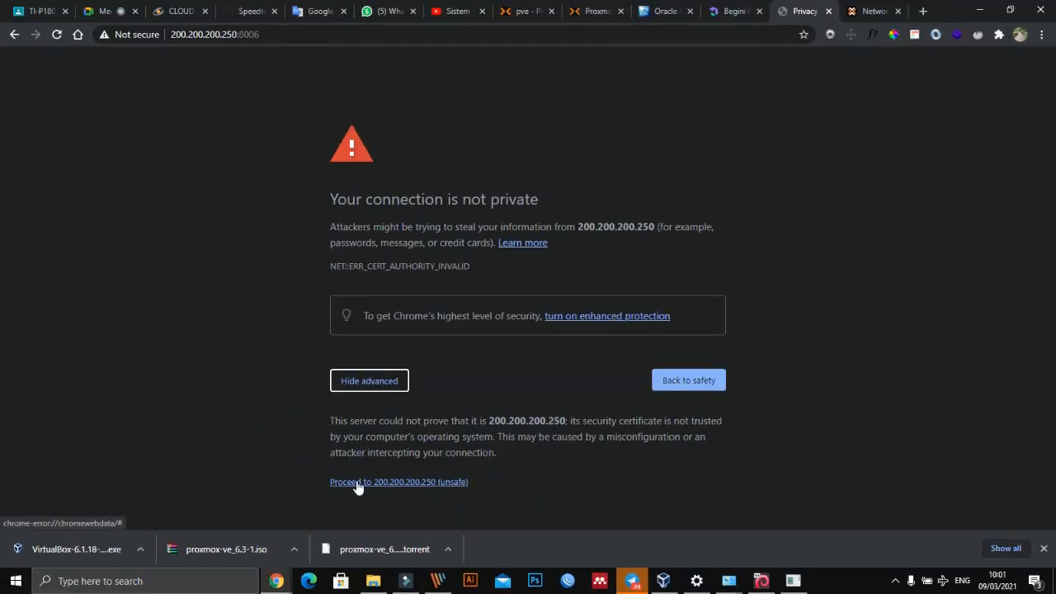
left_click(357, 485)
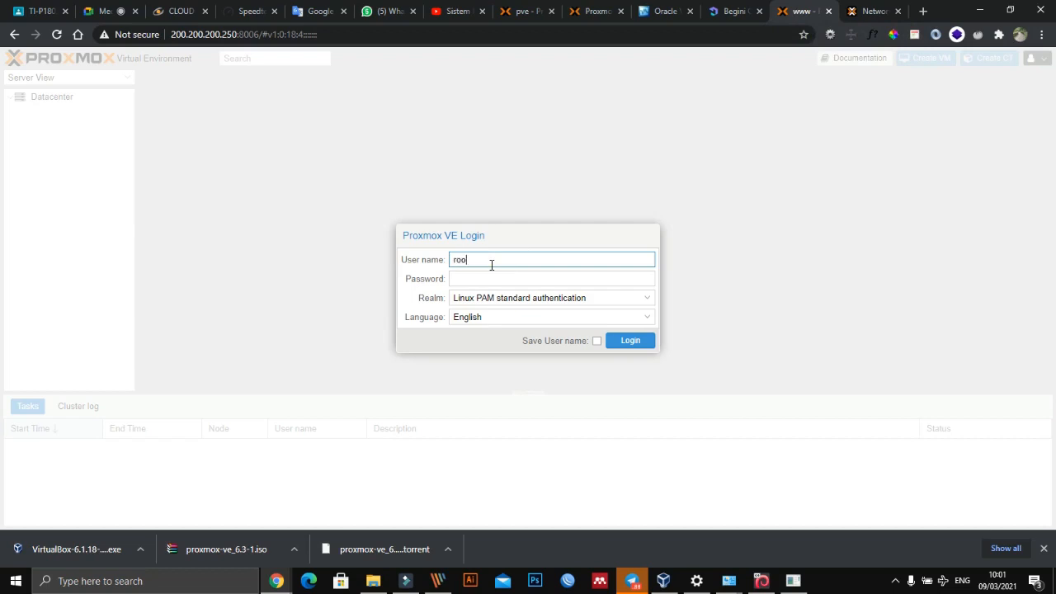
type("t")
key("Tab")
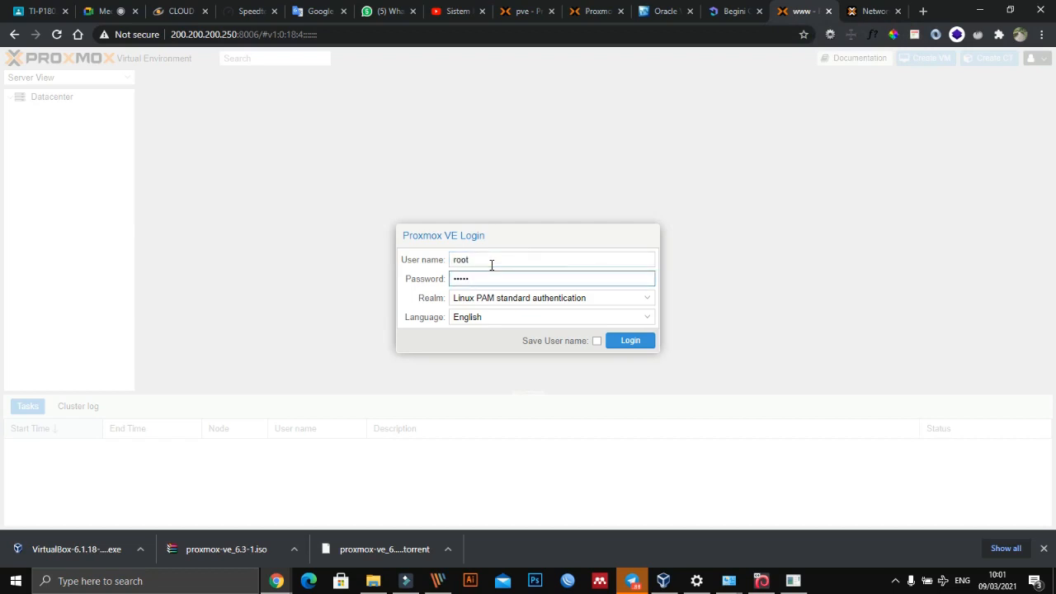
left_click(627, 340)
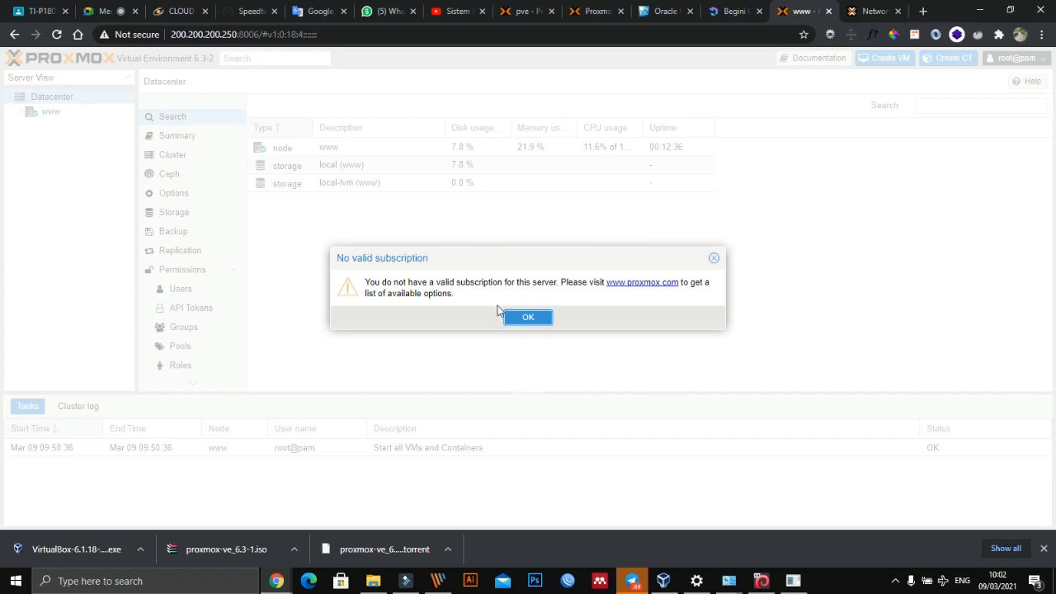
- Dismiss the subscription notice and open the local-lvm storage under the www node
left_click_drag(566, 264, 608, 217)
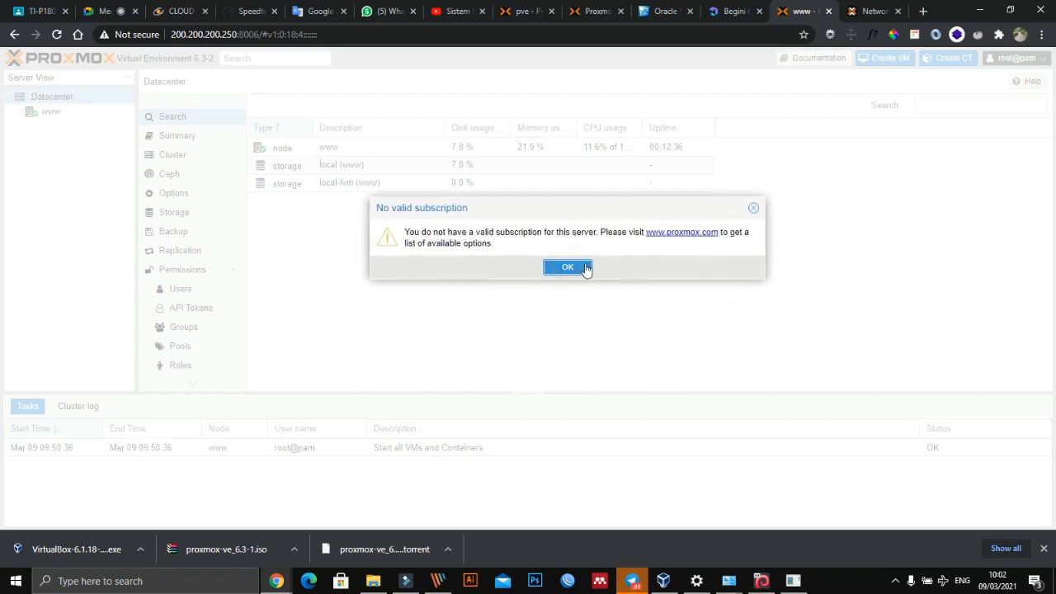
left_click(566, 271)
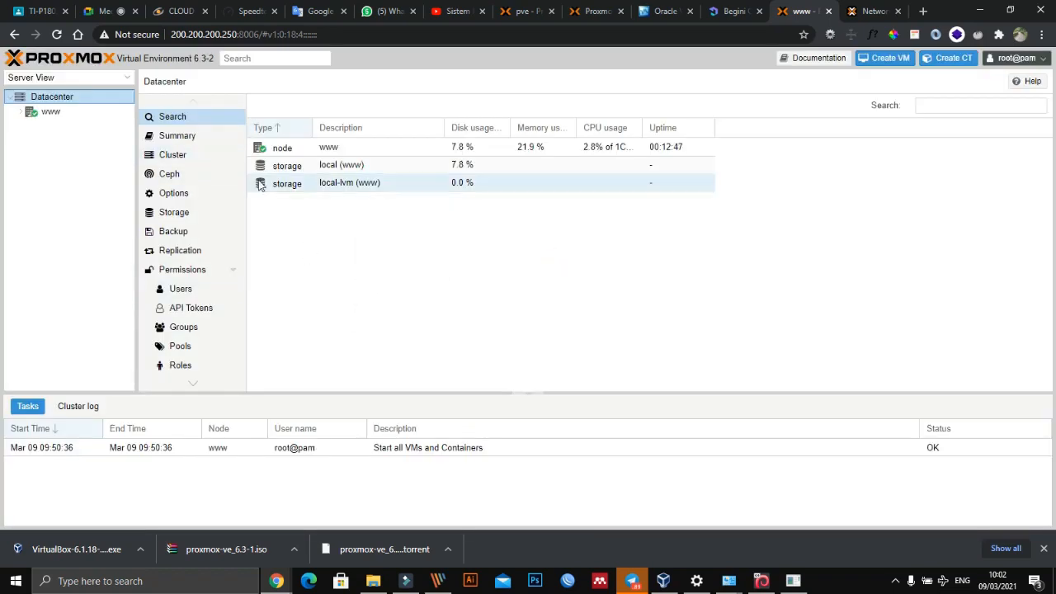
left_click(18, 113)
left_click(18, 114)
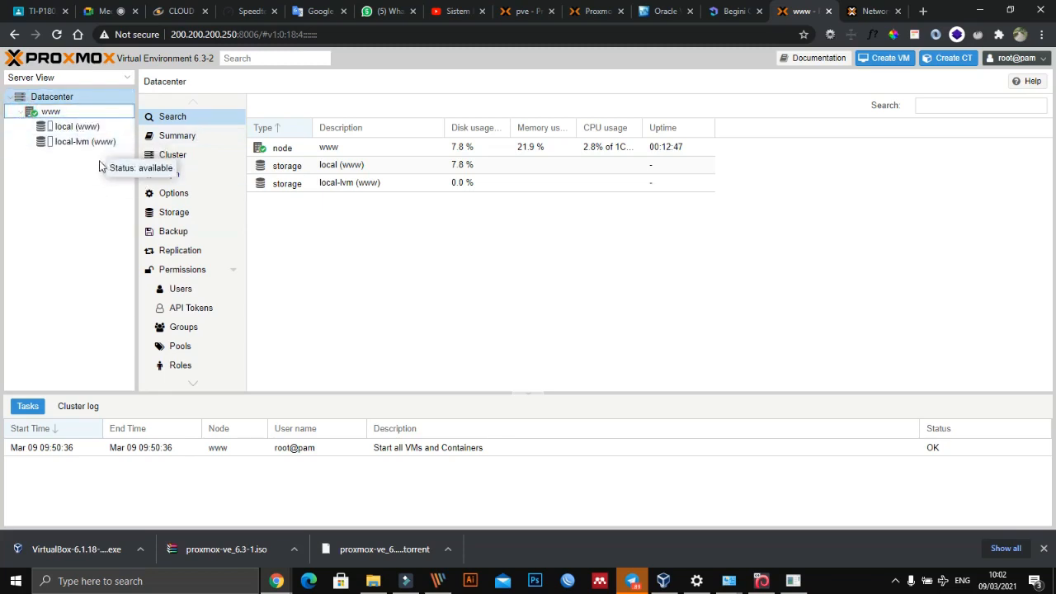
left_click(73, 127)
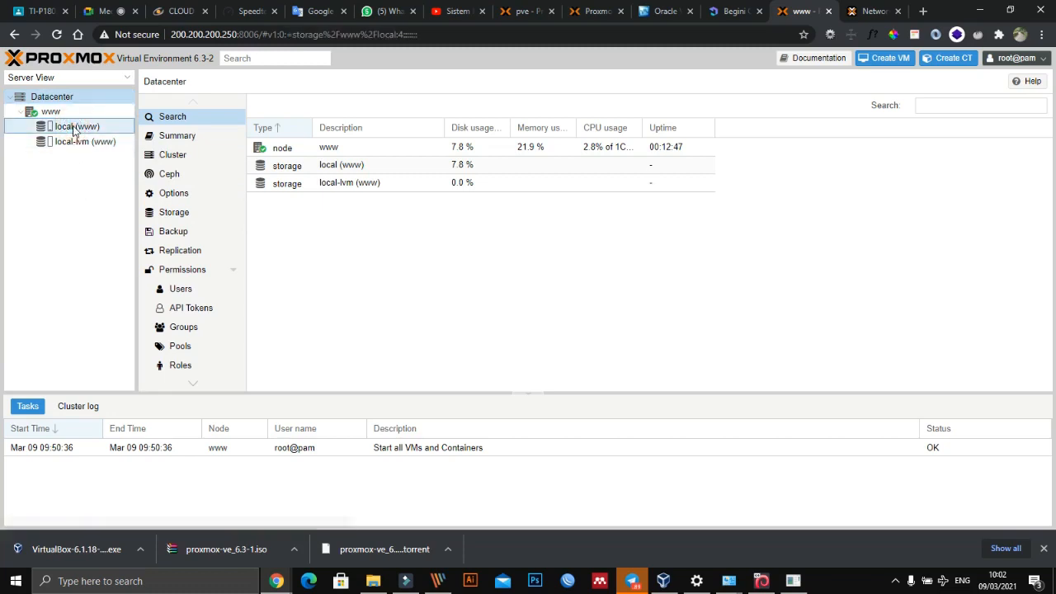
left_click(74, 142)
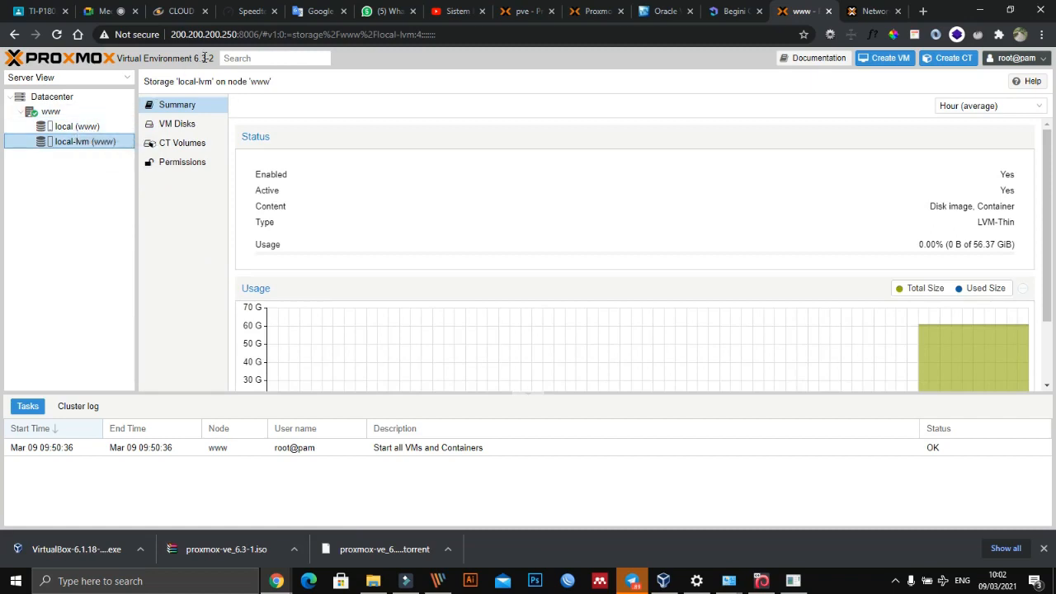
- Highlight the new server's Proxmox version and compare it with the older pve server at 199.199.199.207 and the Proxmox website
left_click_drag(194, 59, 210, 59)
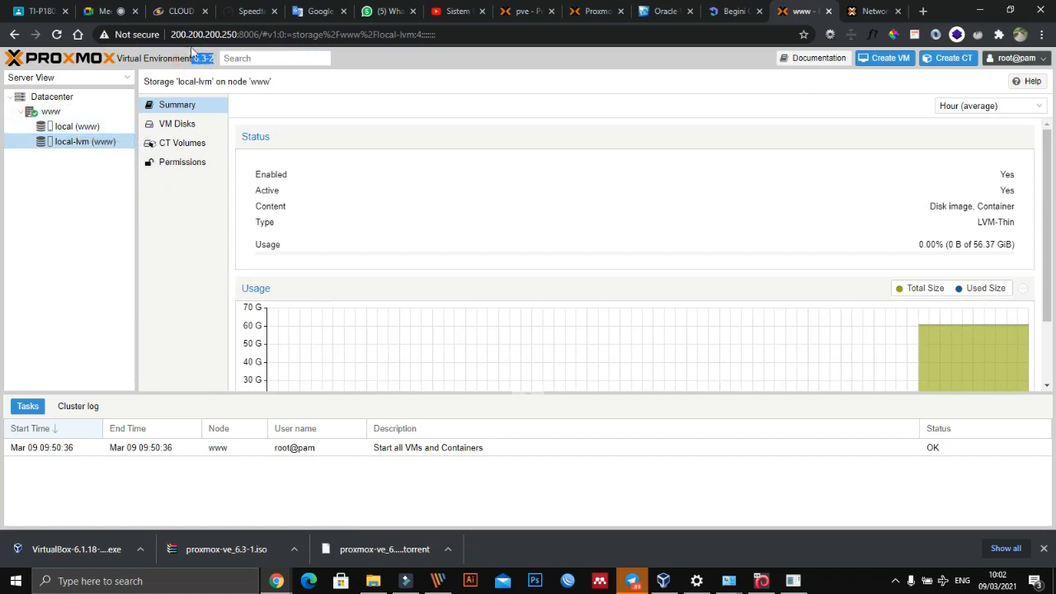
left_click(511, 14)
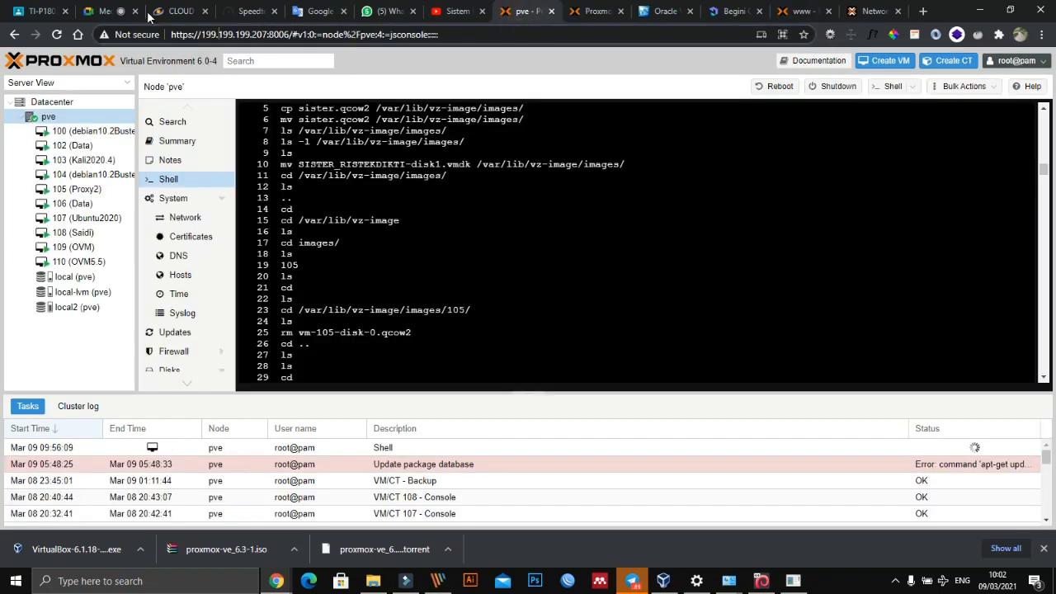
left_click(107, 14)
left_click(586, 15)
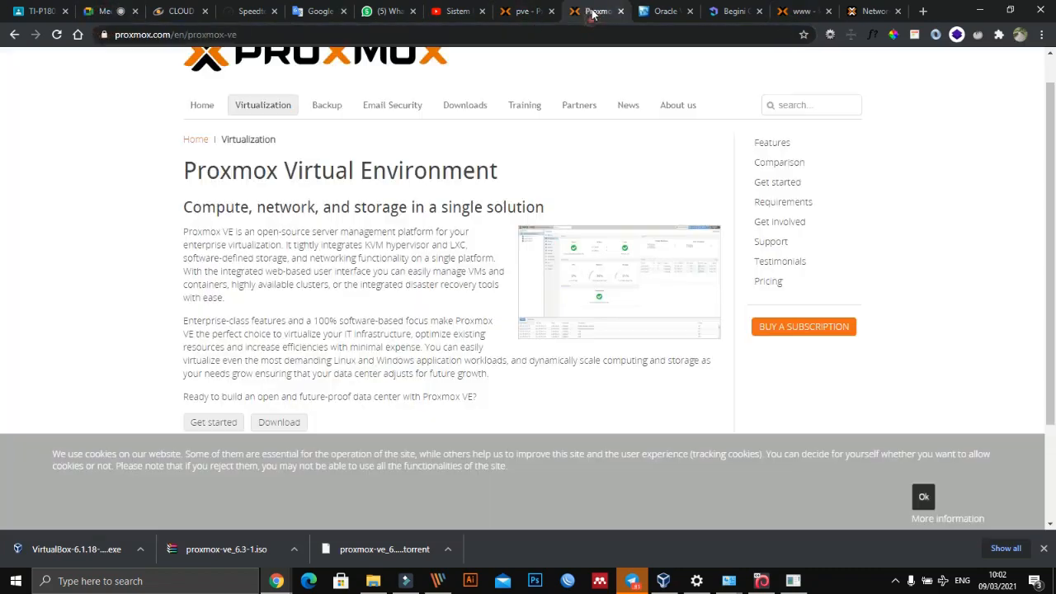
left_click(527, 13)
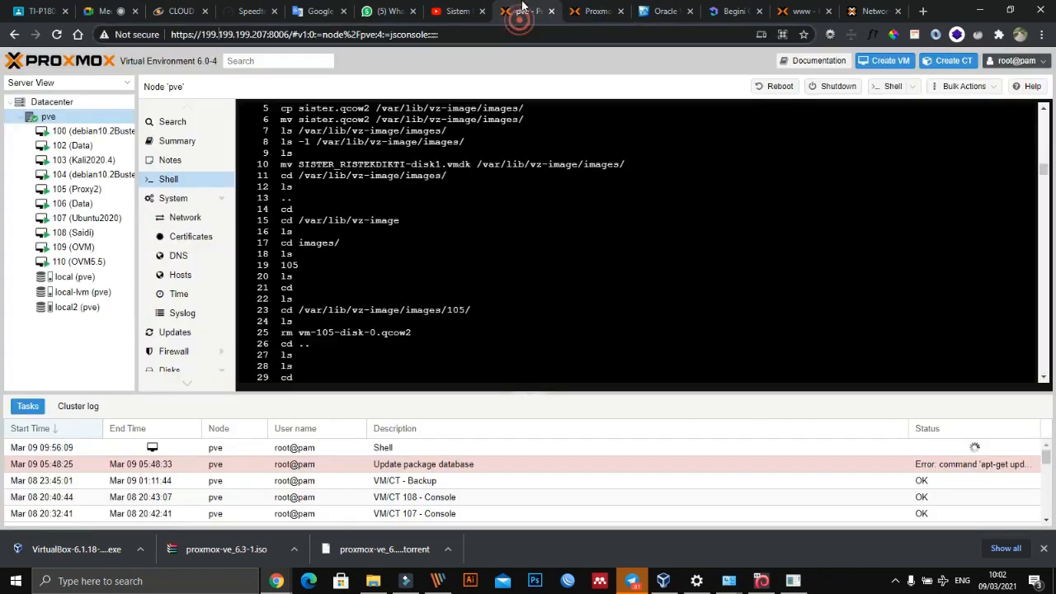
left_click(591, 12)
scroll(441, 156, "up", 1)
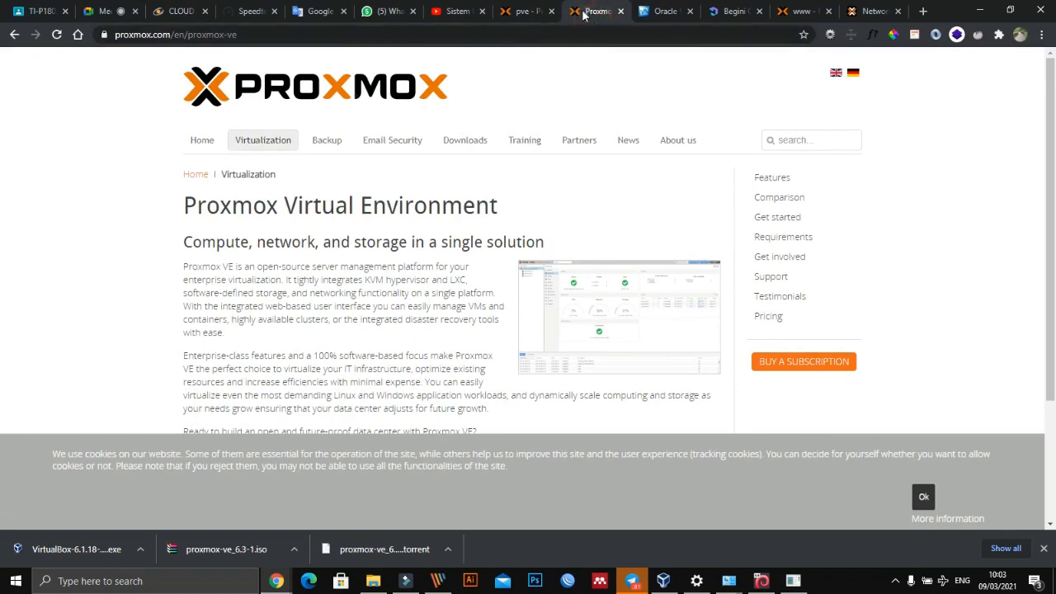
left_click(544, 11)
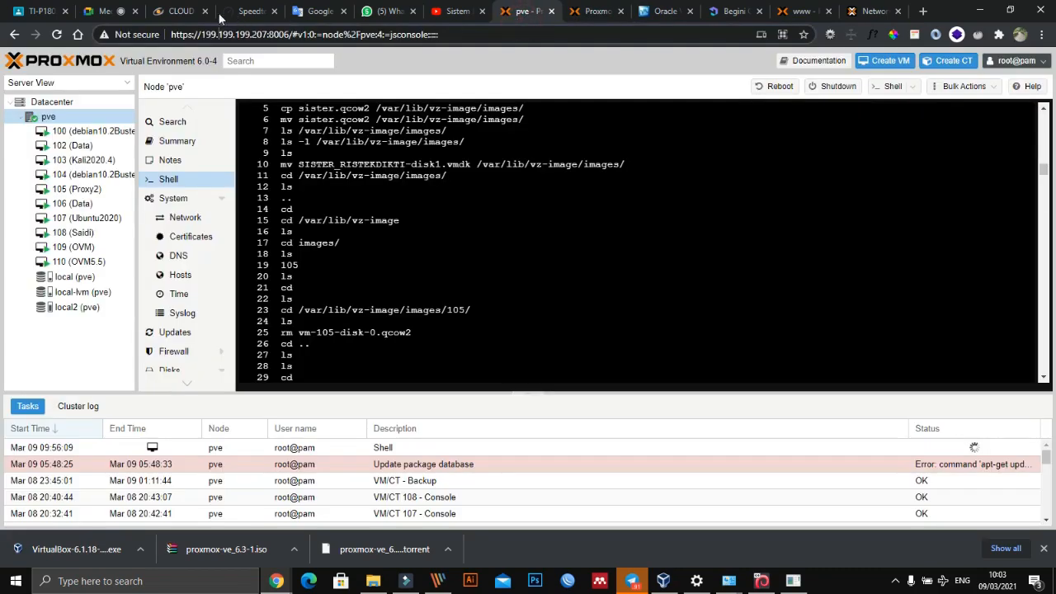
left_click(784, 11)
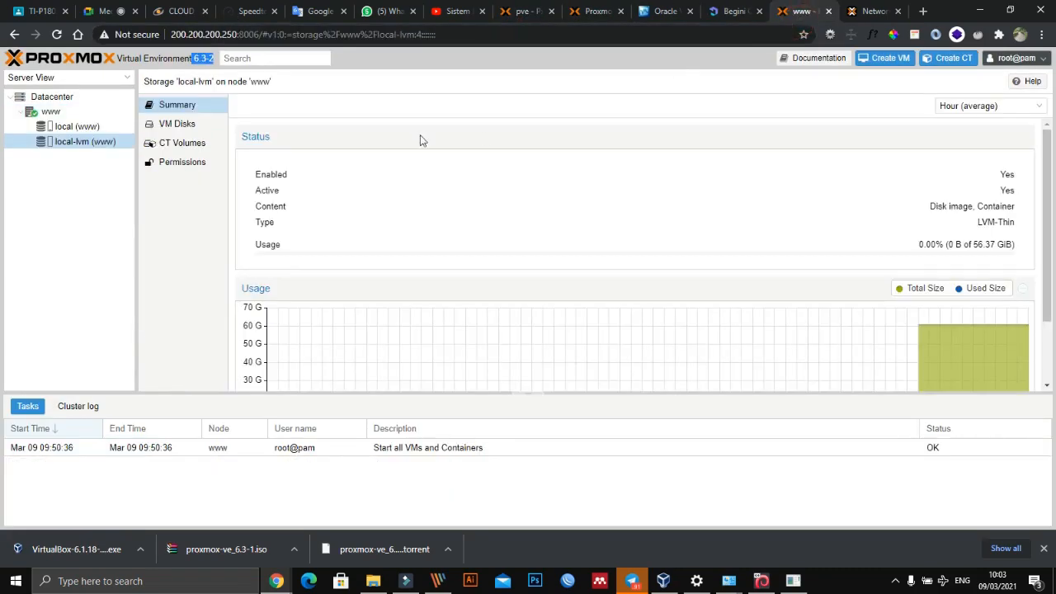
left_click(107, 14)
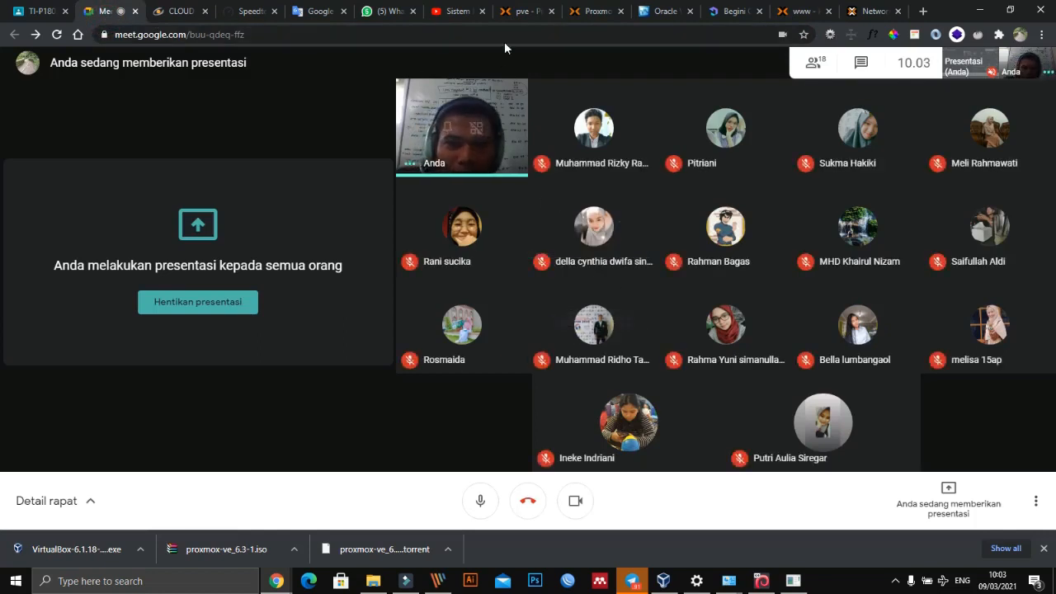
left_click(796, 11)
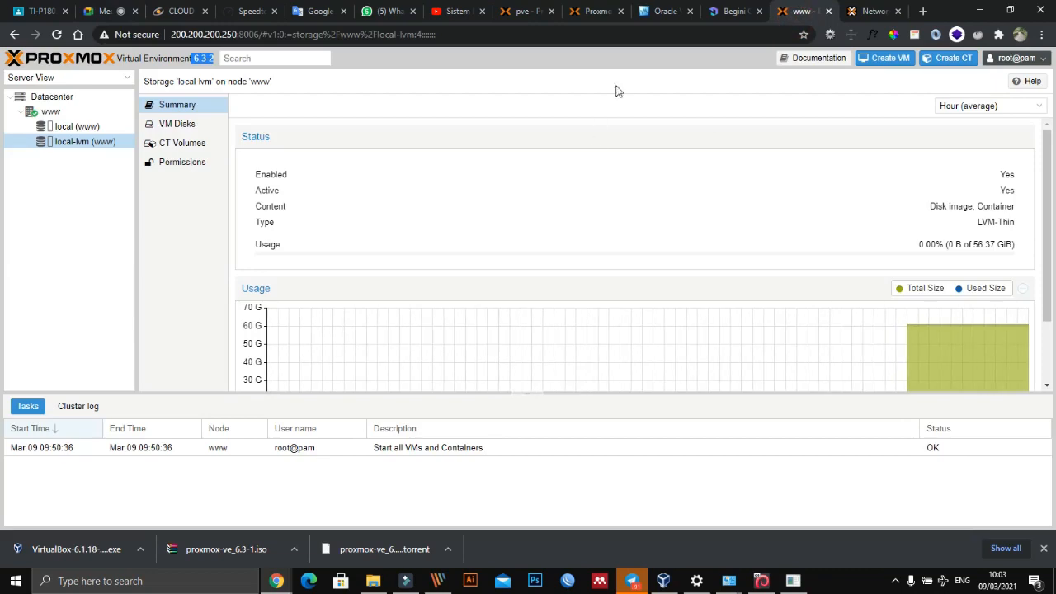
left_click(588, 14)
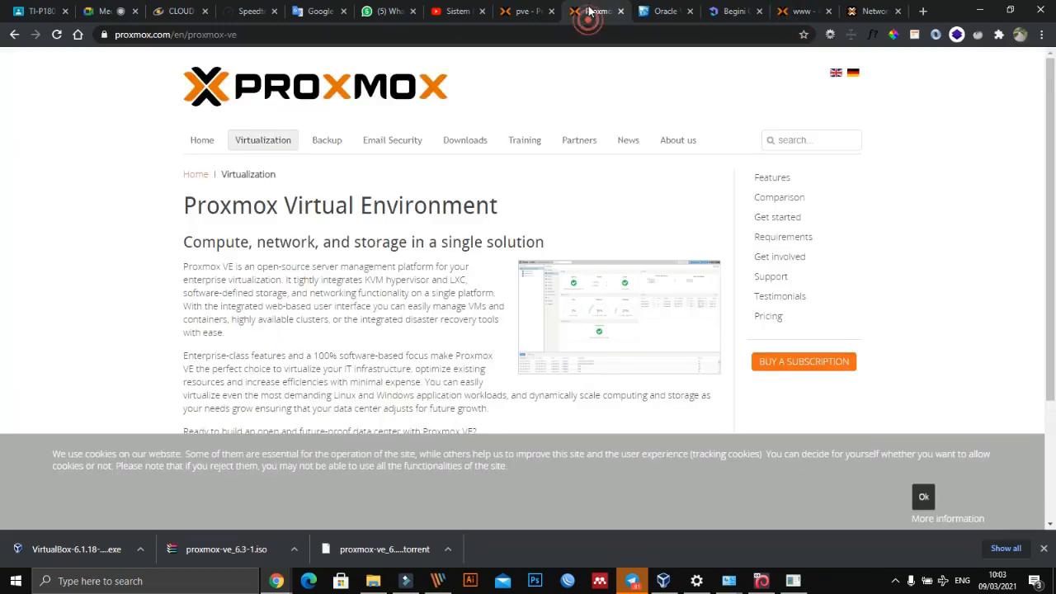
left_click(456, 11)
left_click(587, 11)
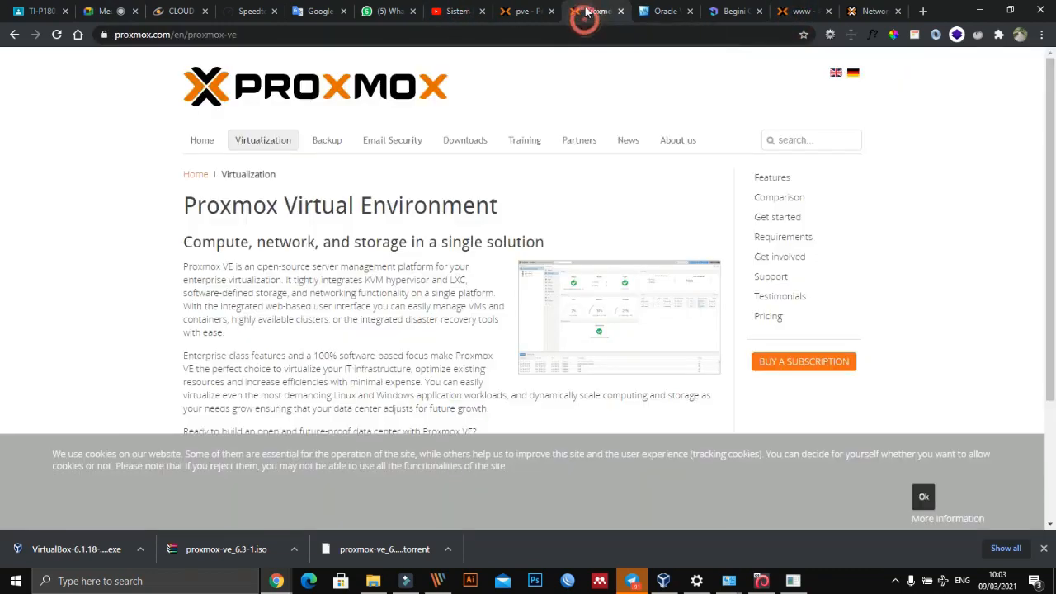
left_click(805, 12)
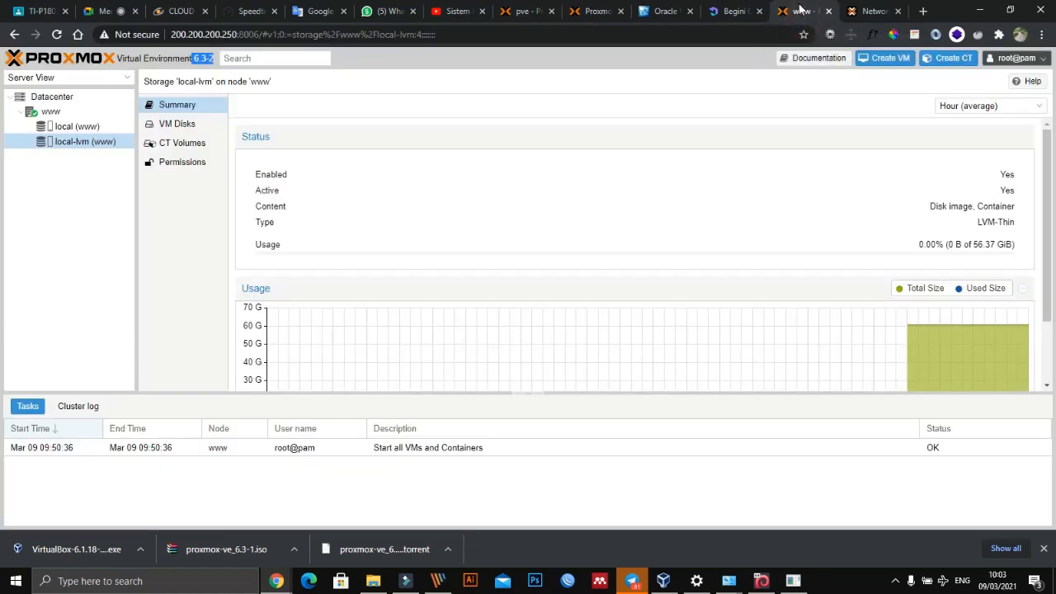
left_click(591, 14)
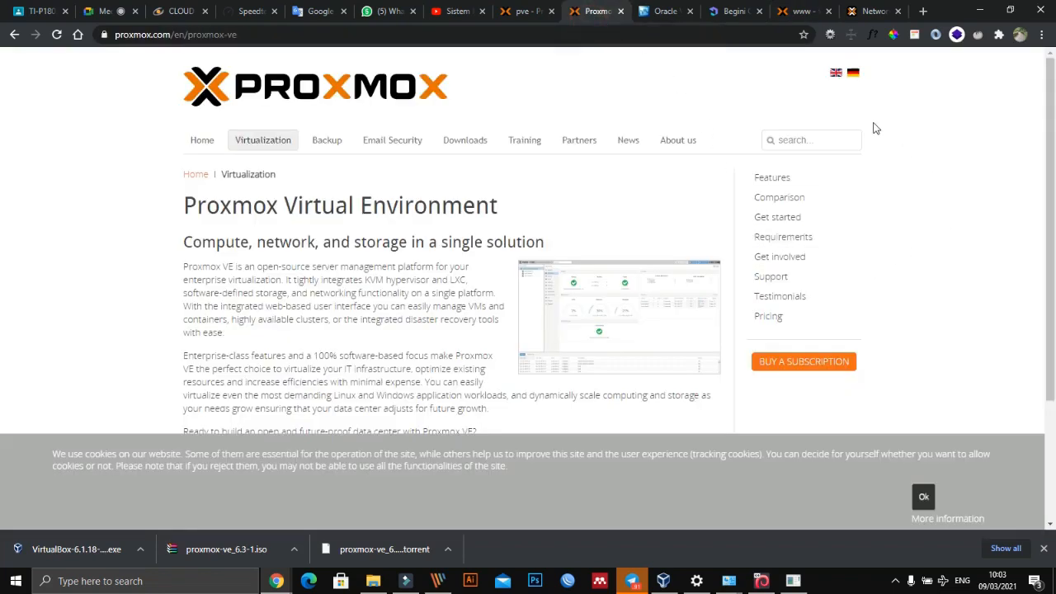
left_click(794, 10)
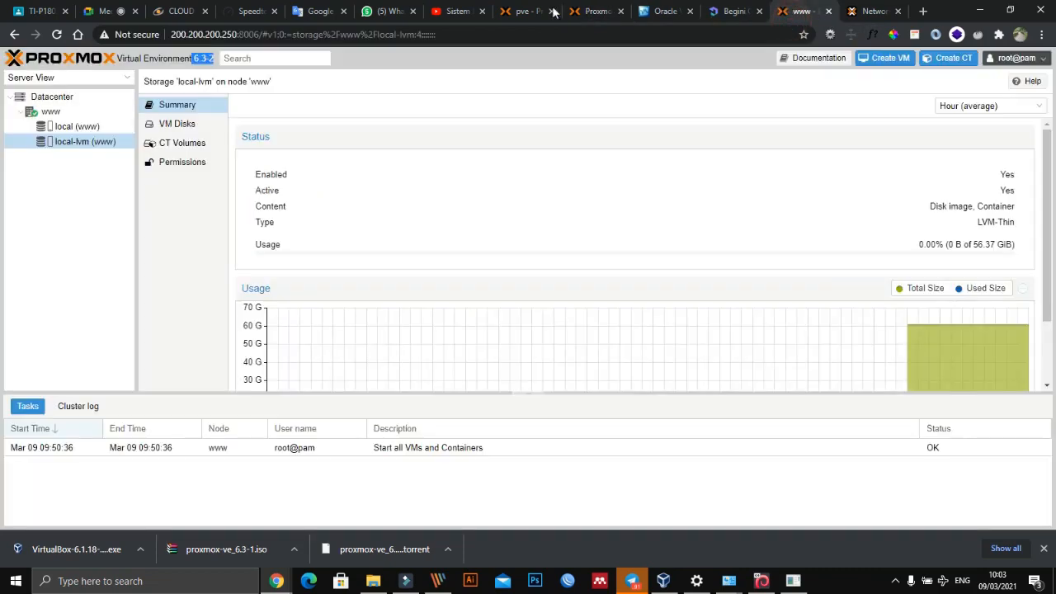
left_click(520, 12)
left_click(446, 12)
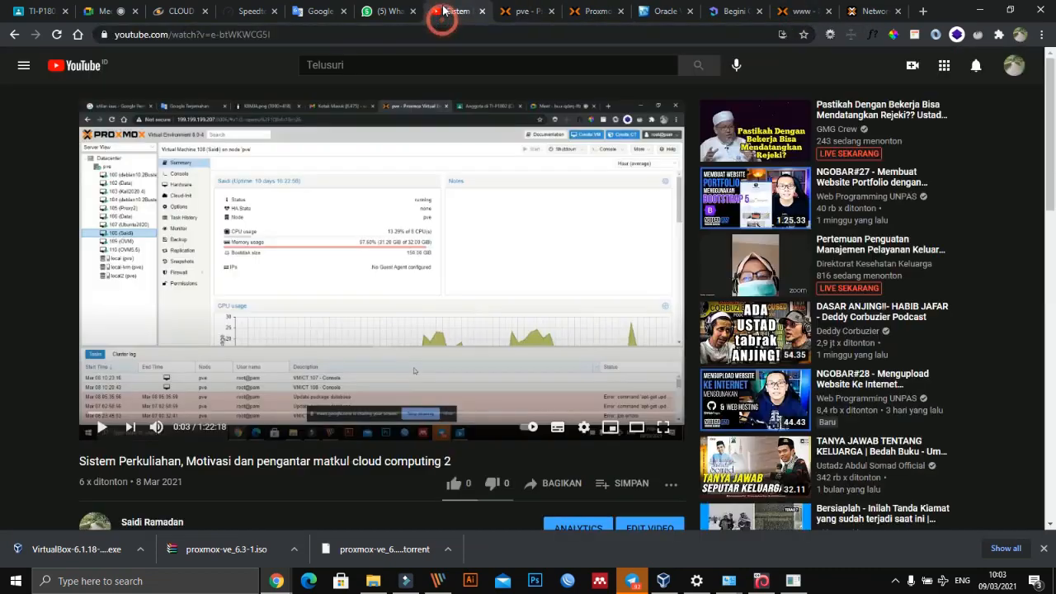
- Check the Google Meet call, and return to the www server to view the VM disks of local-lvm
left_click(111, 12)
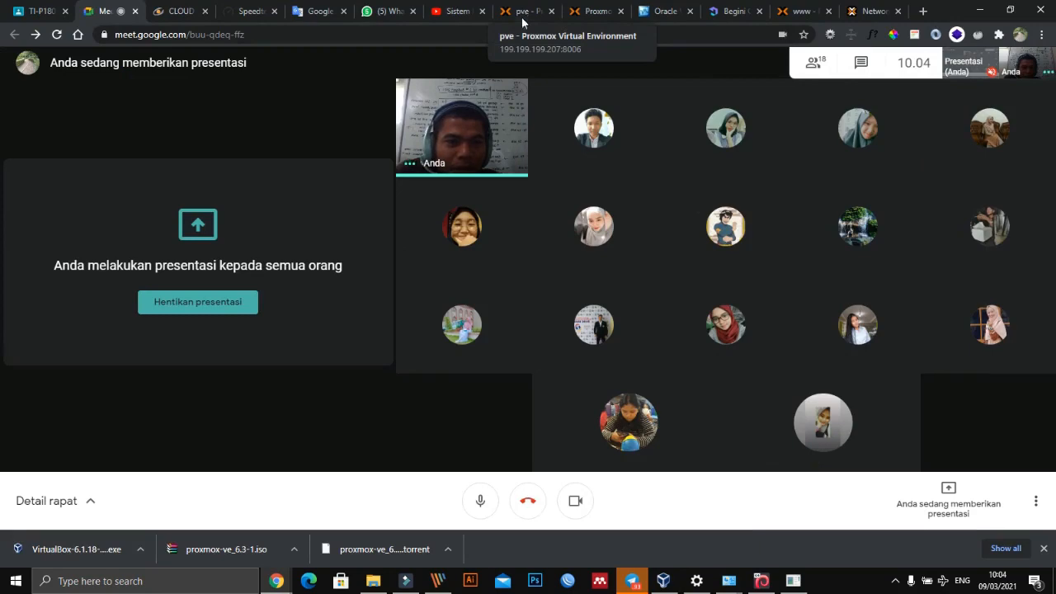
left_click(577, 13)
left_click(788, 11)
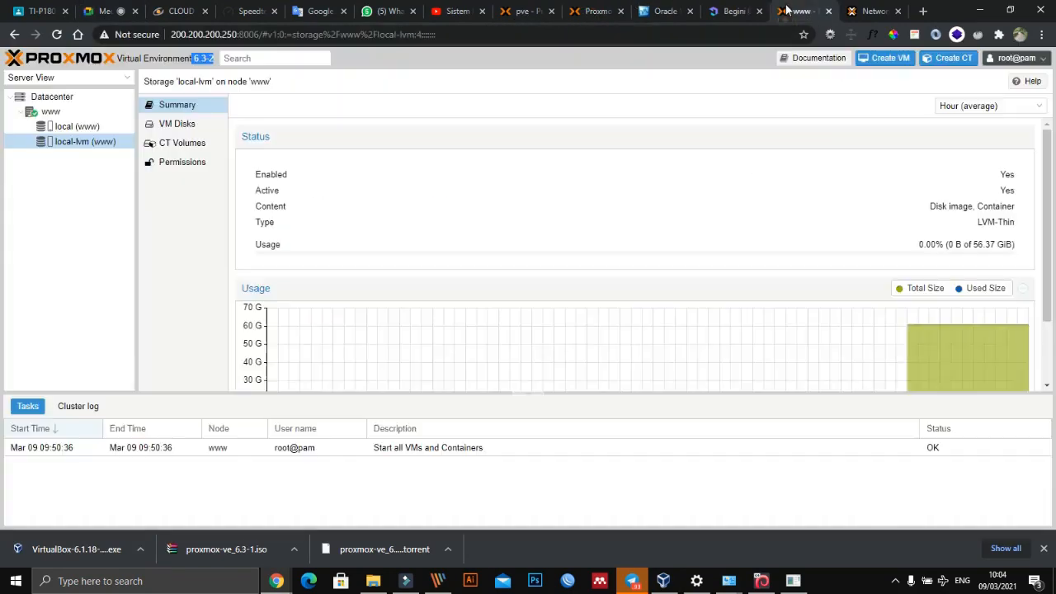
left_click(108, 232)
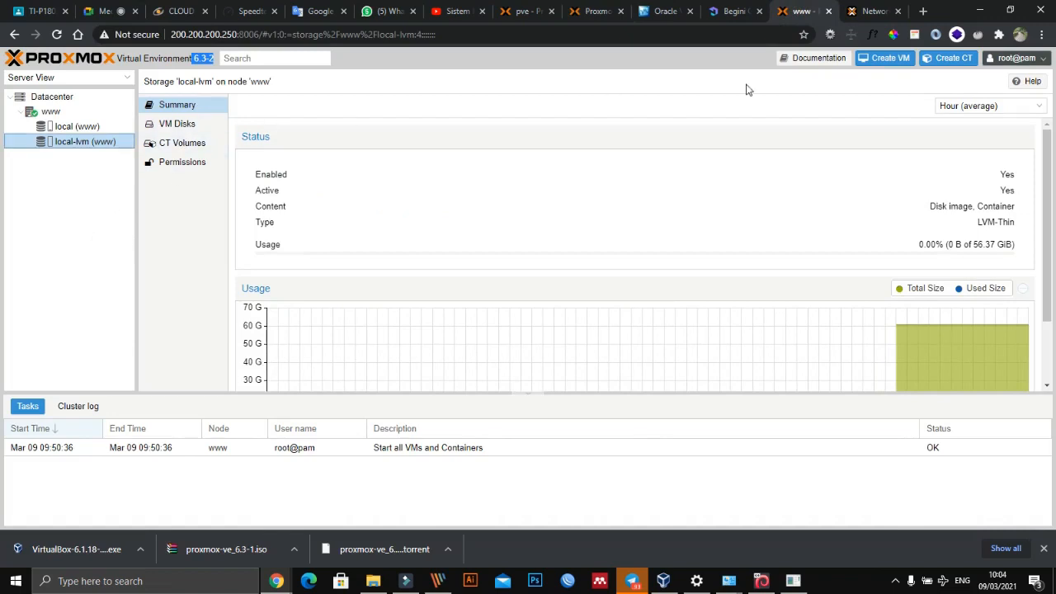
left_click(176, 125)
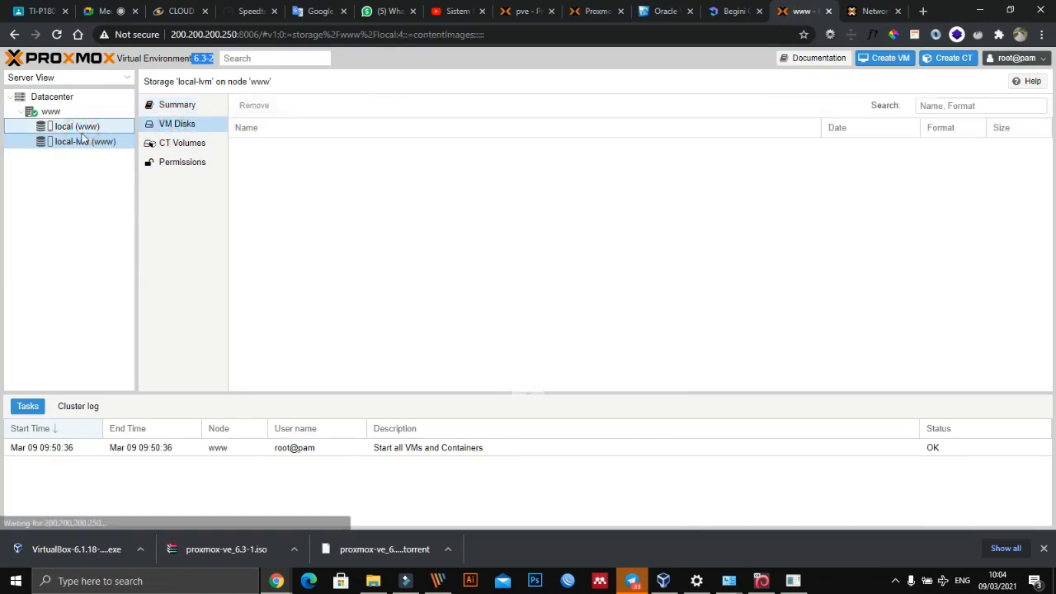
- Compare the VM disks and CT volumes of the local and local-lvm storages on the www node
left_click(80, 142)
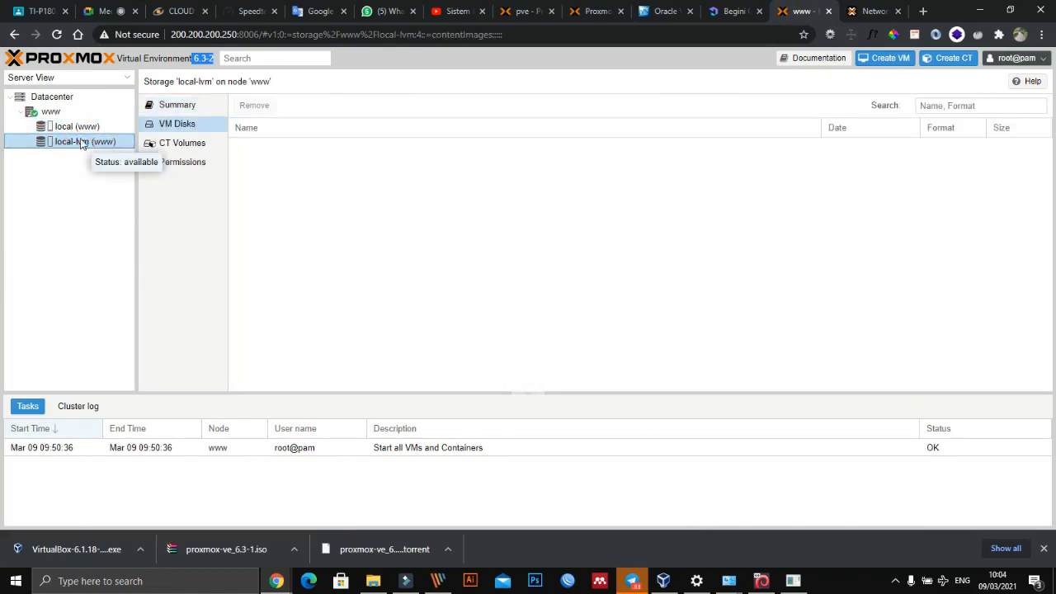
left_click(79, 127)
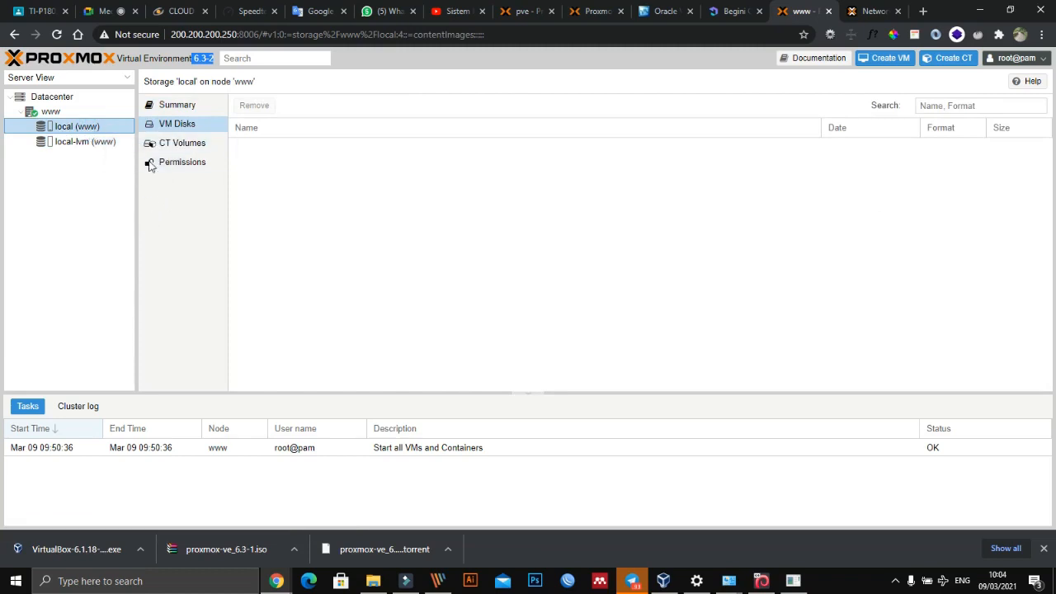
left_click(91, 142)
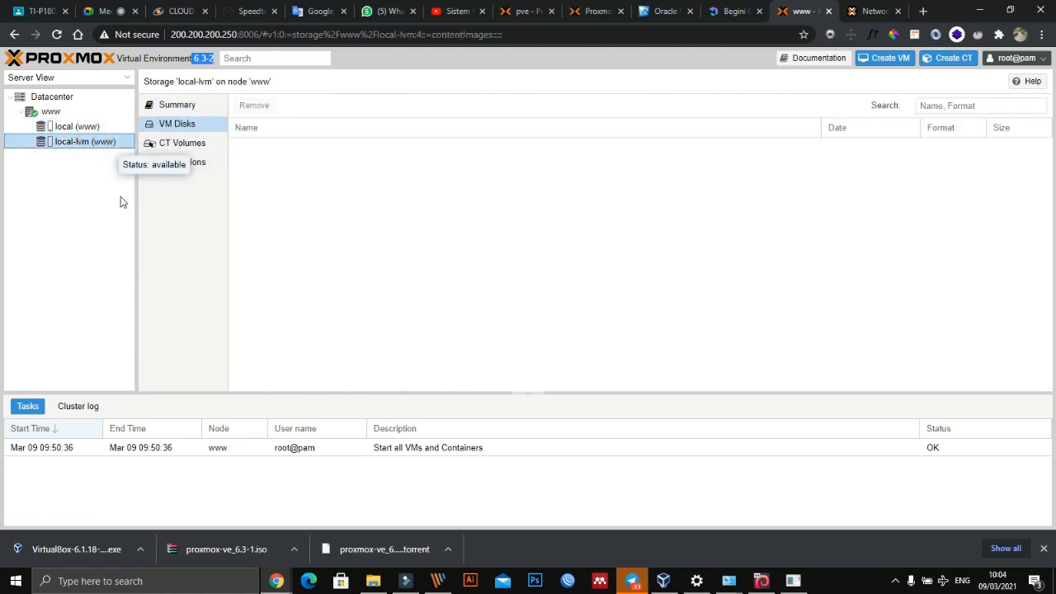
left_click(179, 143)
left_click(170, 125)
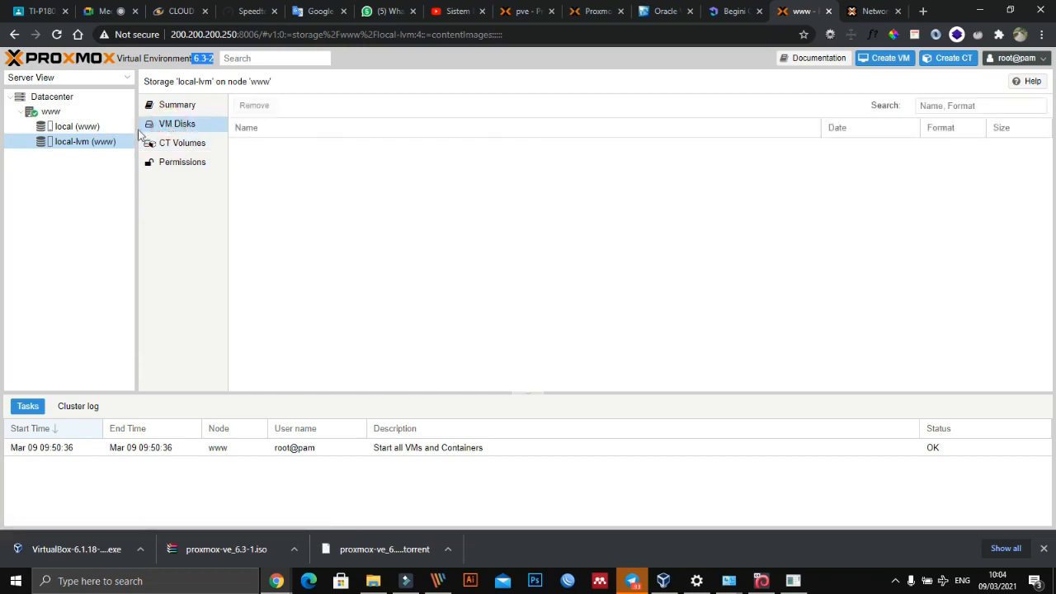
left_click(76, 126)
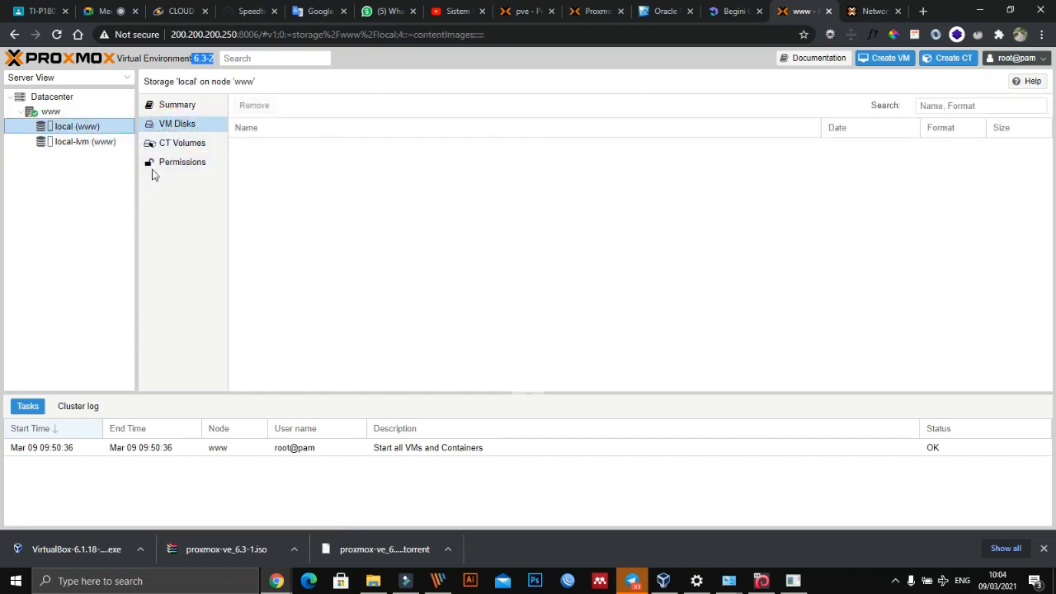
left_click(190, 144)
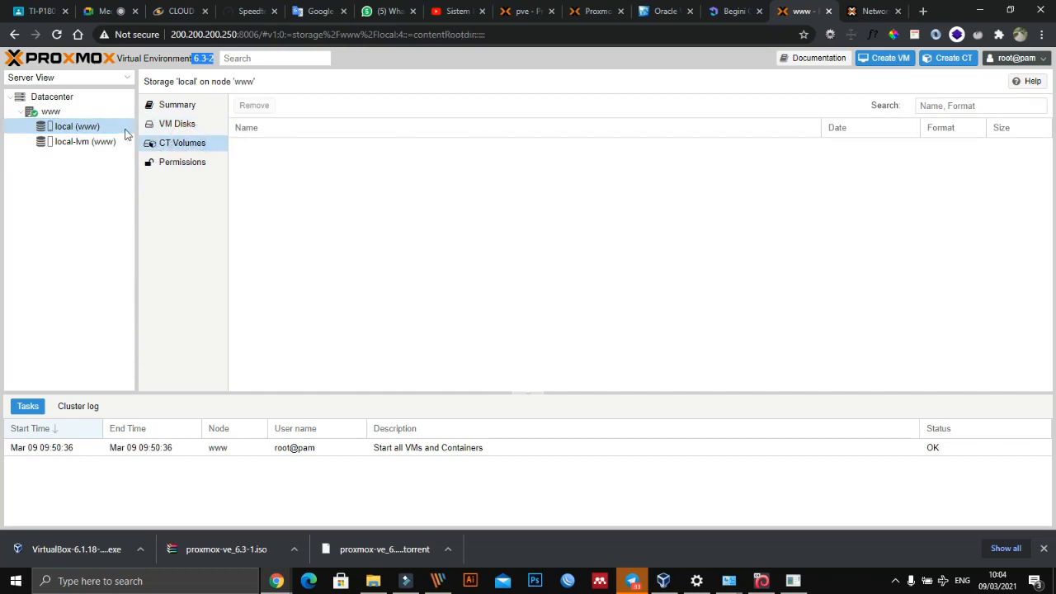
left_click(94, 142)
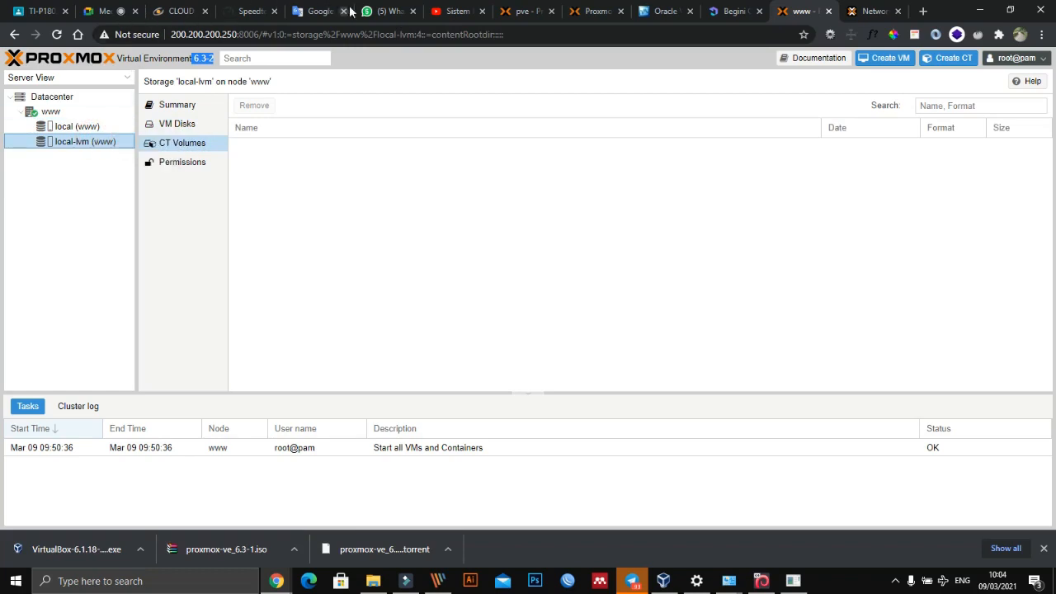
- Switch to the pve server at 199.199.199.207 and view the contents of its local-lvm and local storages
left_click(528, 11)
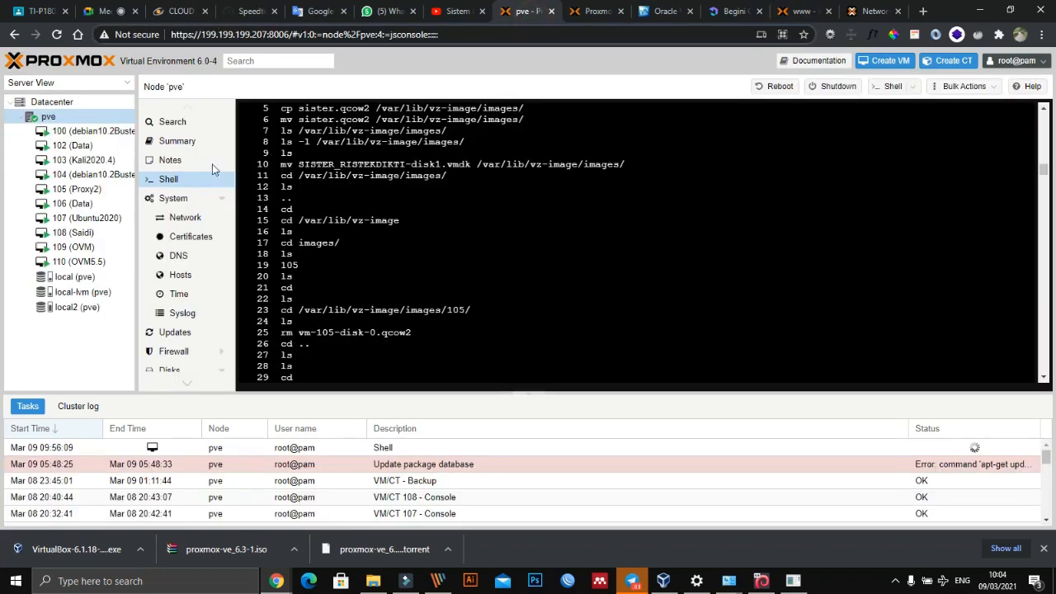
left_click(20, 118)
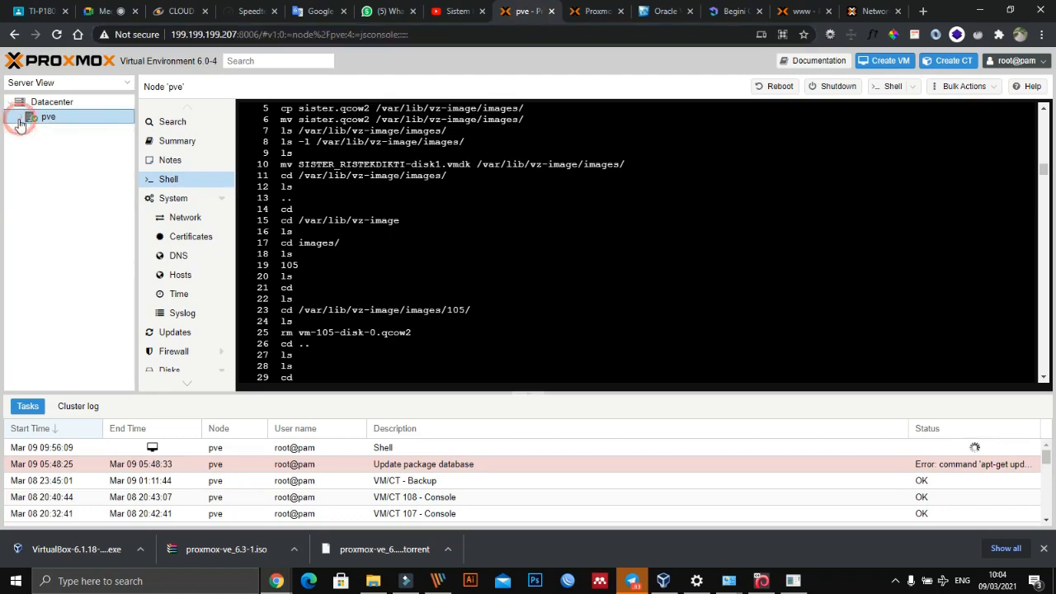
left_click(20, 118)
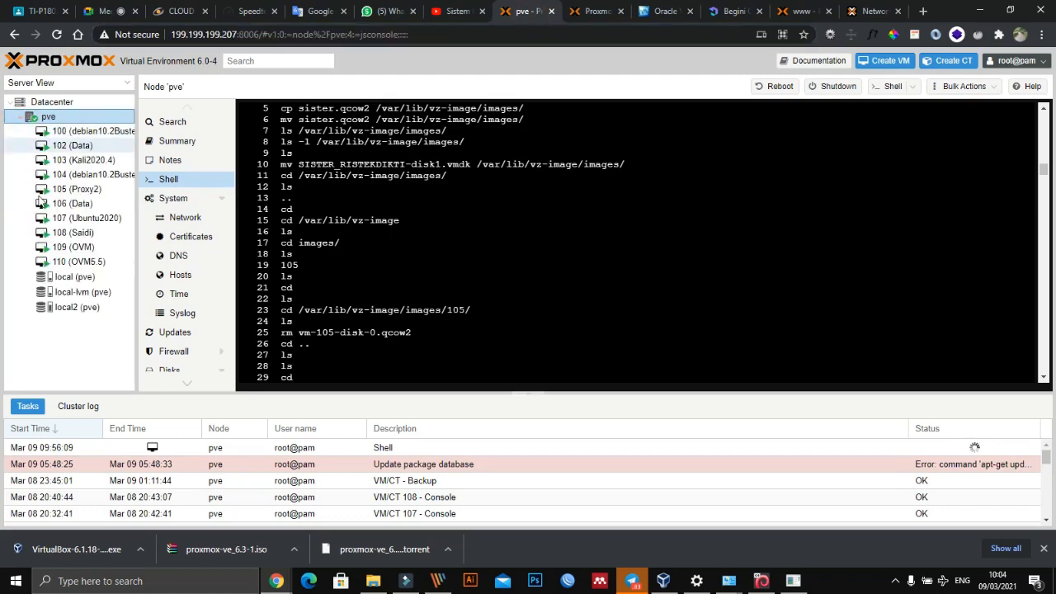
left_click(58, 278)
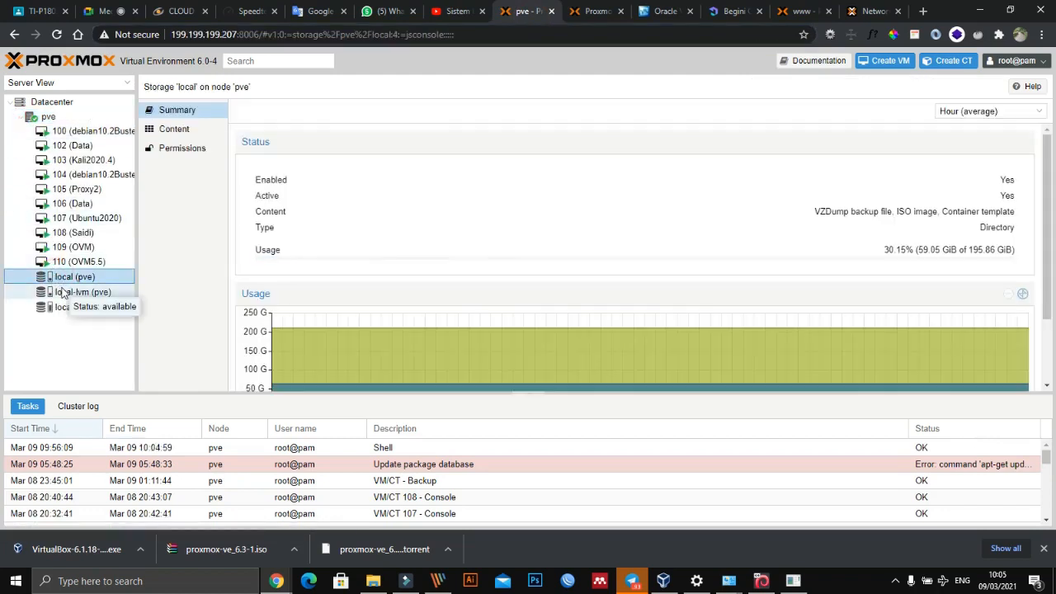
left_click(66, 292)
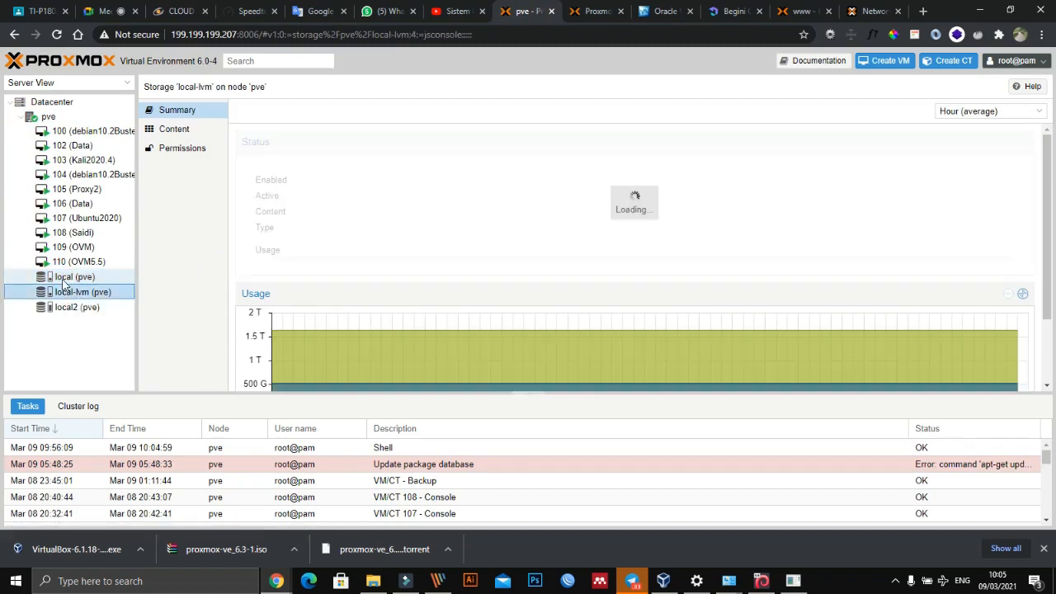
left_click(149, 132)
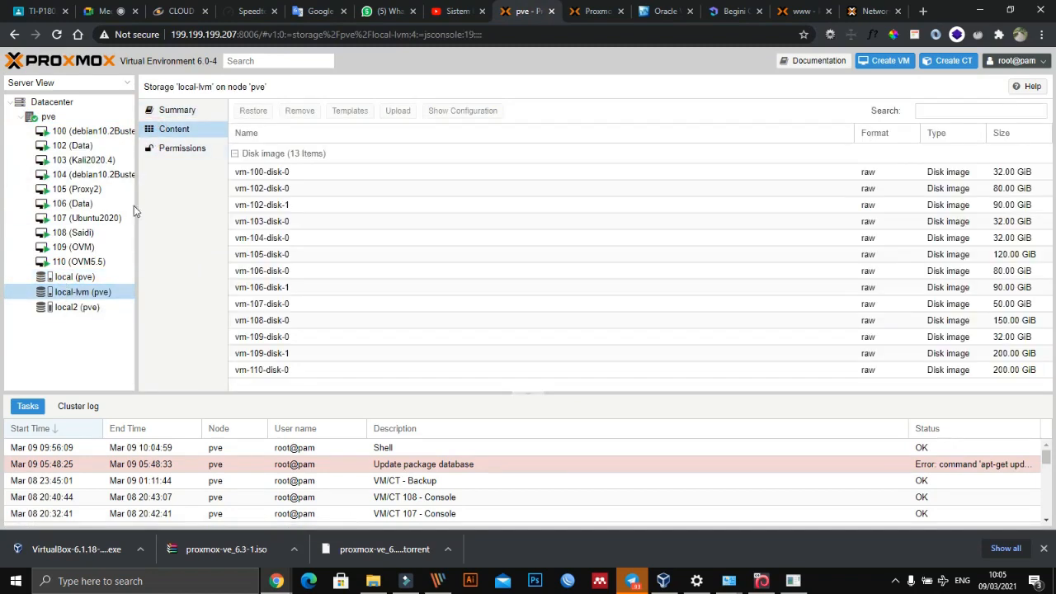
left_click(80, 279)
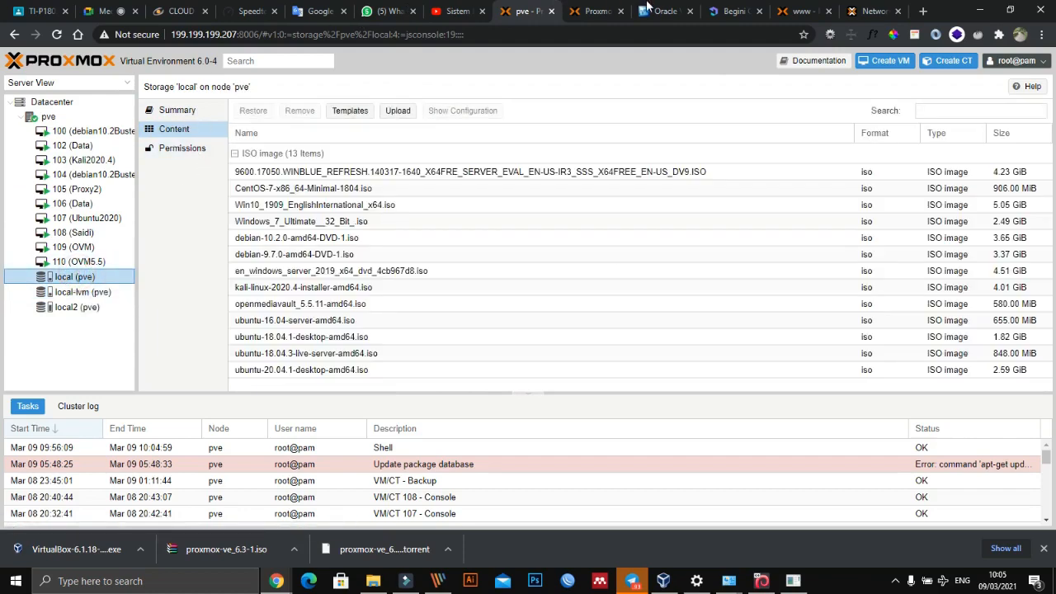
- Return to the www server and review the Datacenter summary down to its resources and nodes
left_click(790, 10)
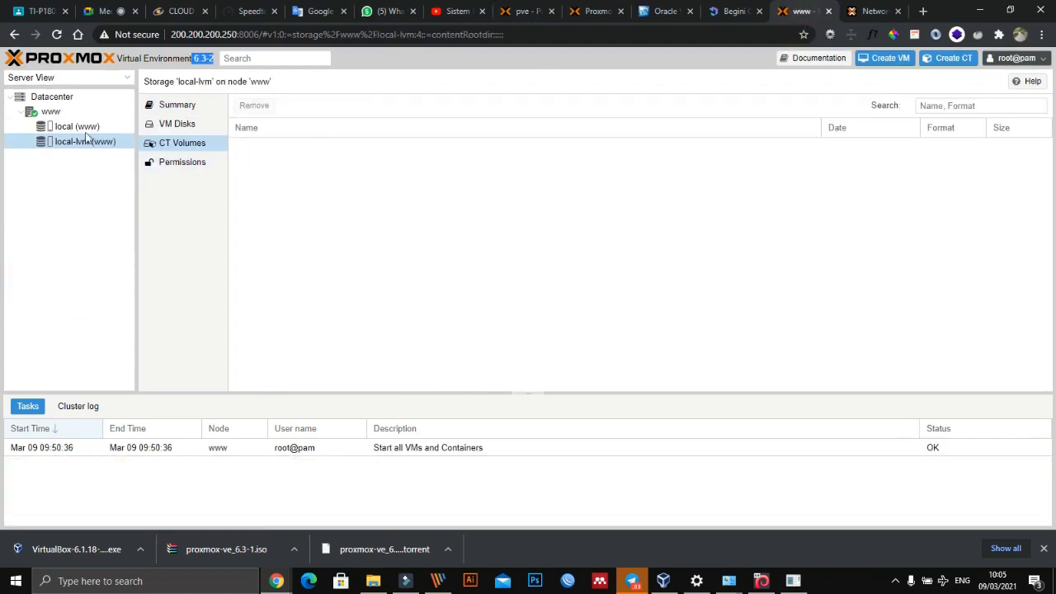
left_click(57, 96)
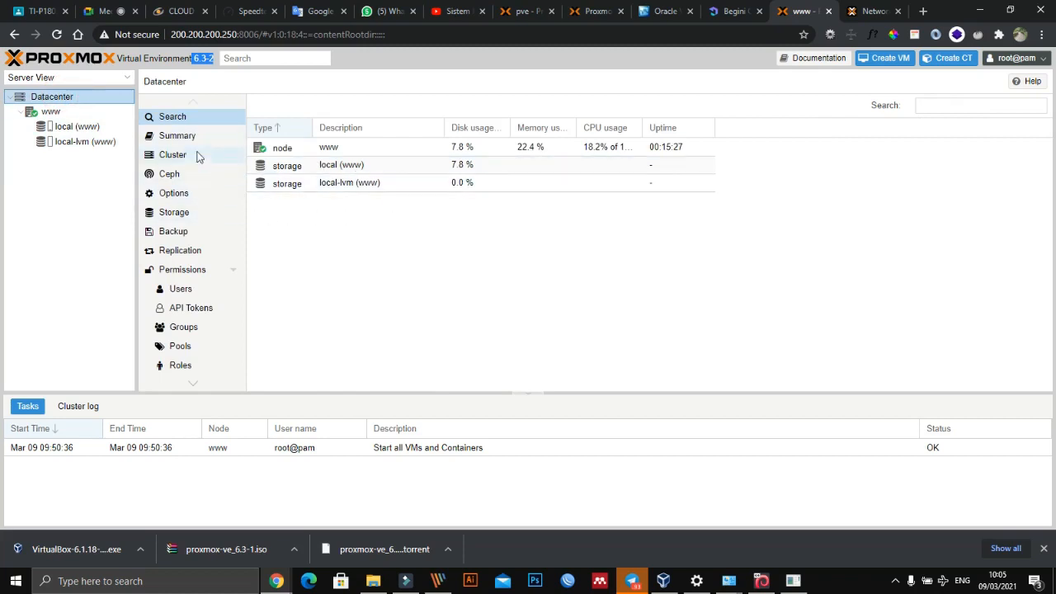
left_click(186, 135)
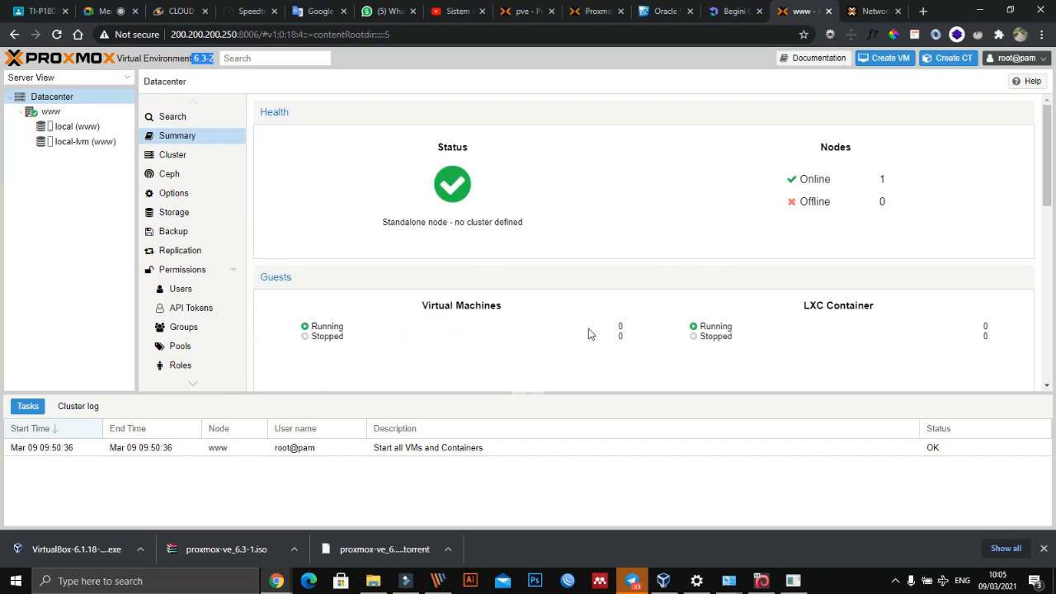
scroll(805, 323, "down", 2)
scroll(804, 323, "down", 2)
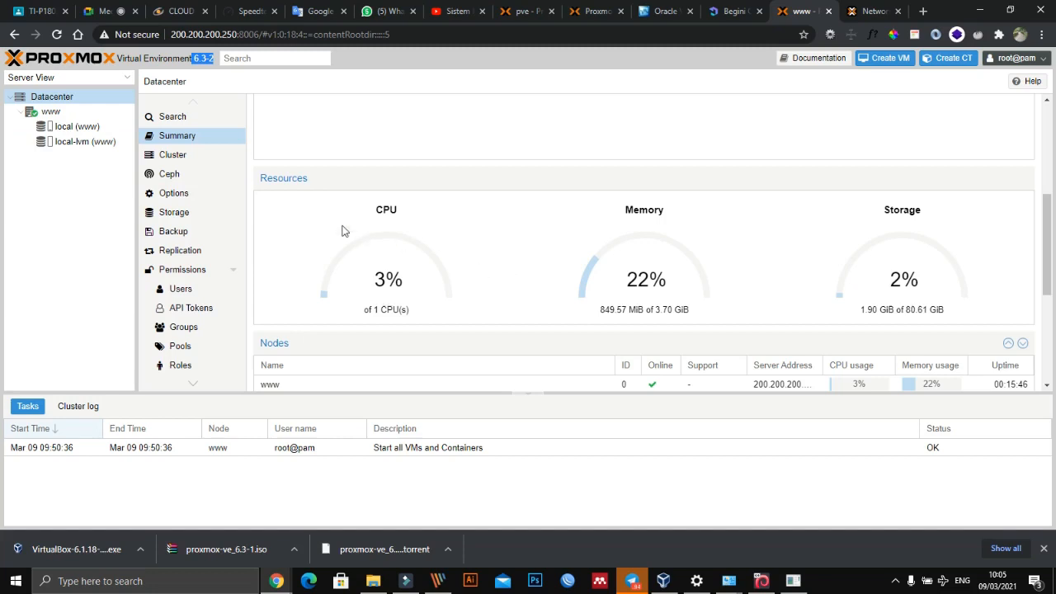
left_click(66, 143)
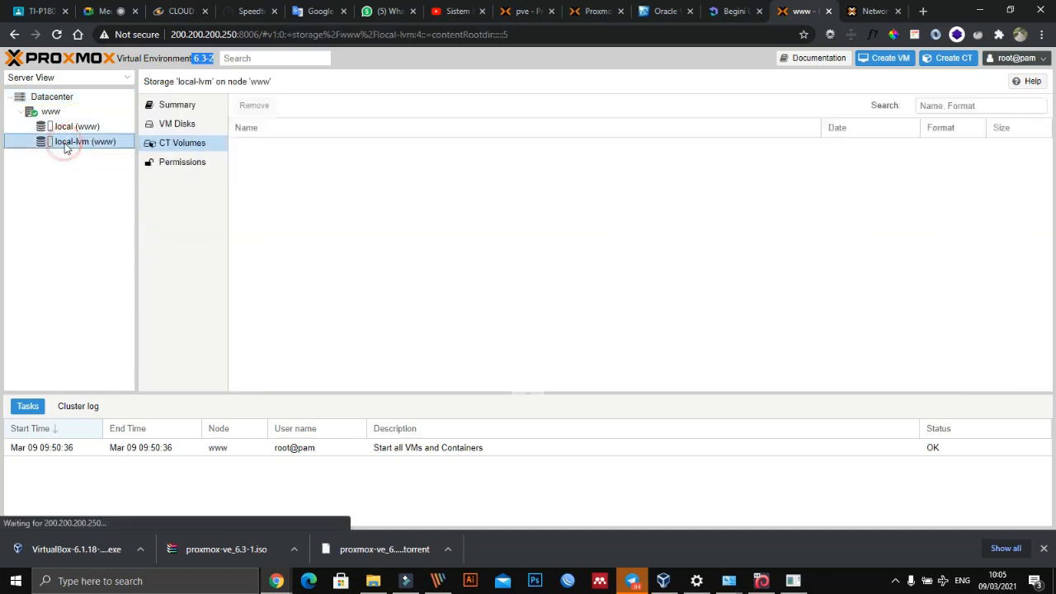
left_click(173, 128)
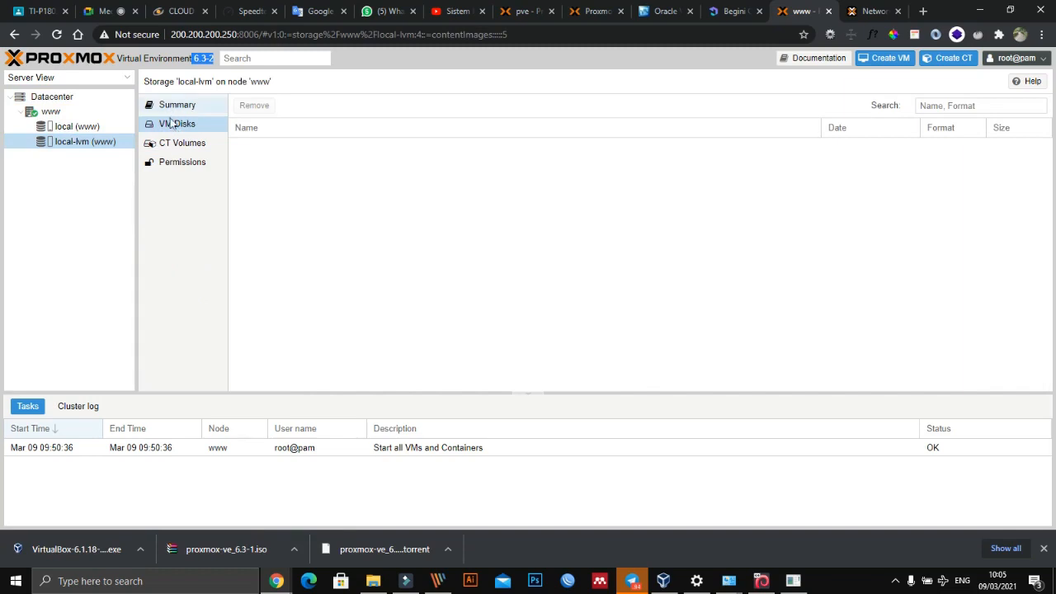
left_click(163, 145)
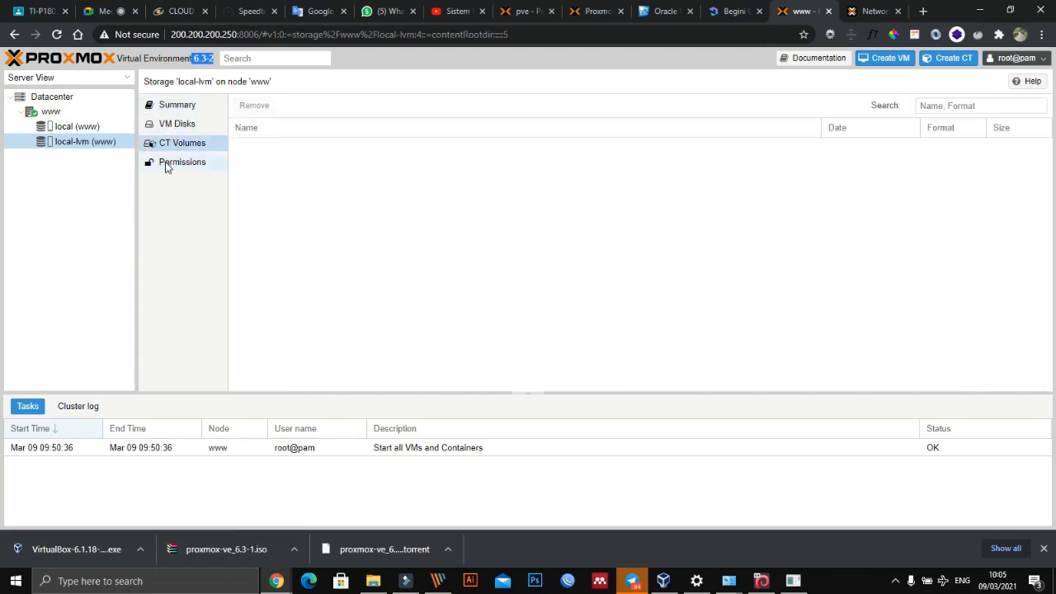
left_click(165, 165)
left_click(168, 145)
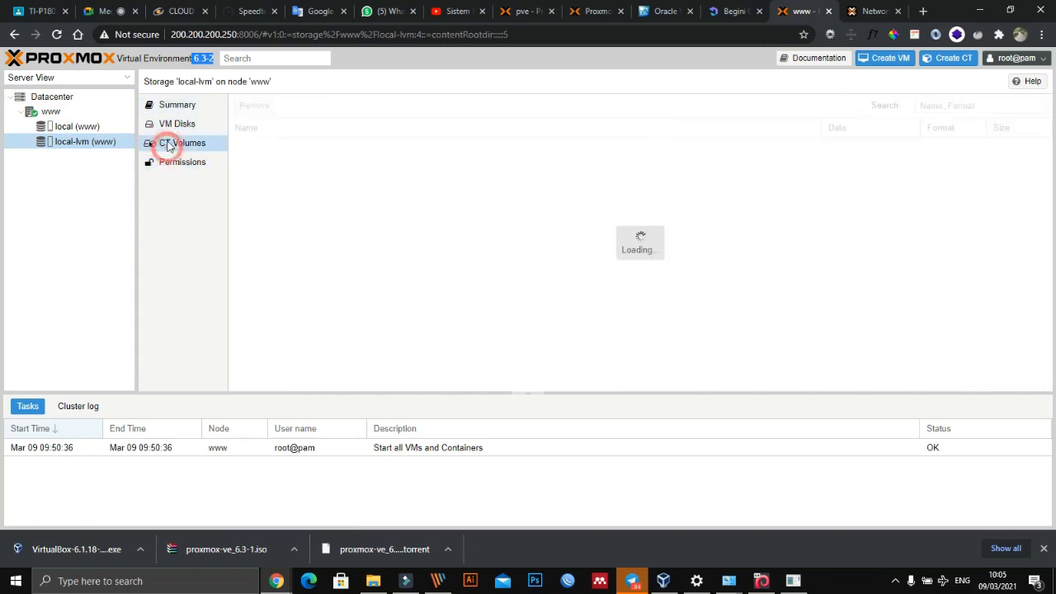
left_click(167, 126)
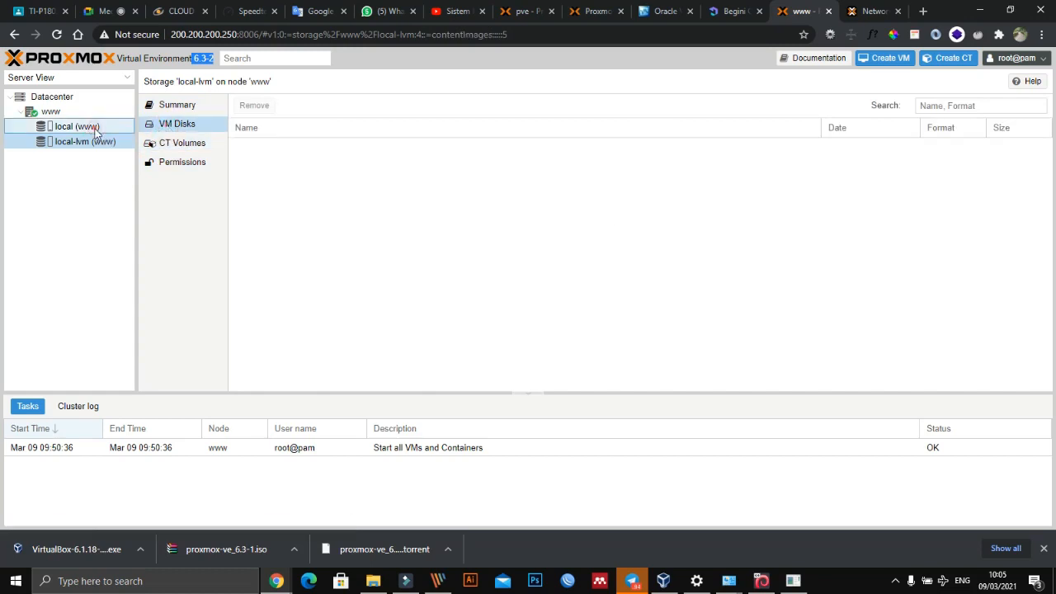
- Start an upload to the ISO images of www's local storage with content type ISO image, and open the file selection
left_click(91, 126)
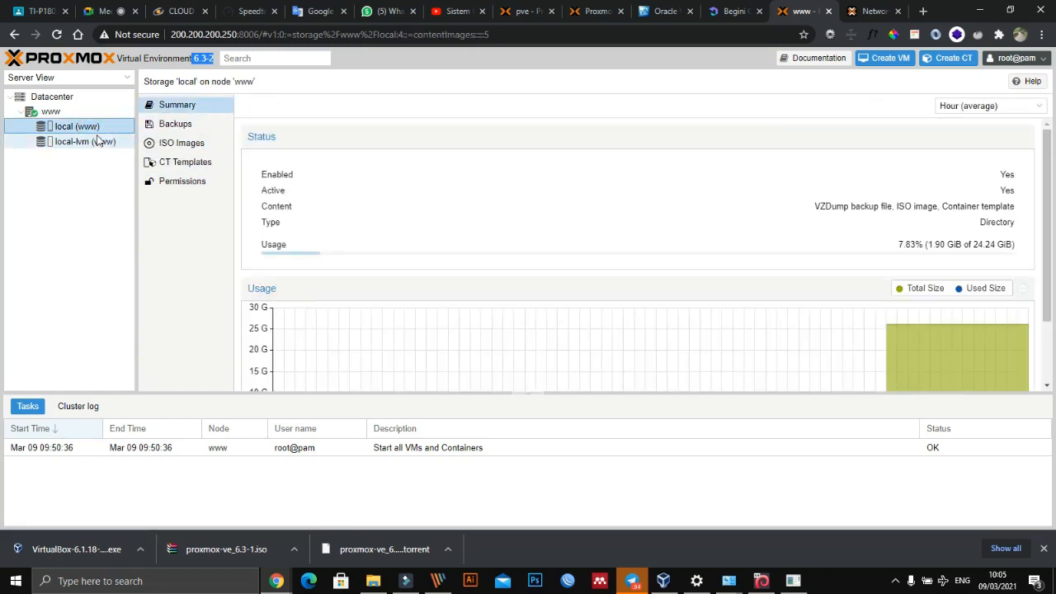
left_click(183, 143)
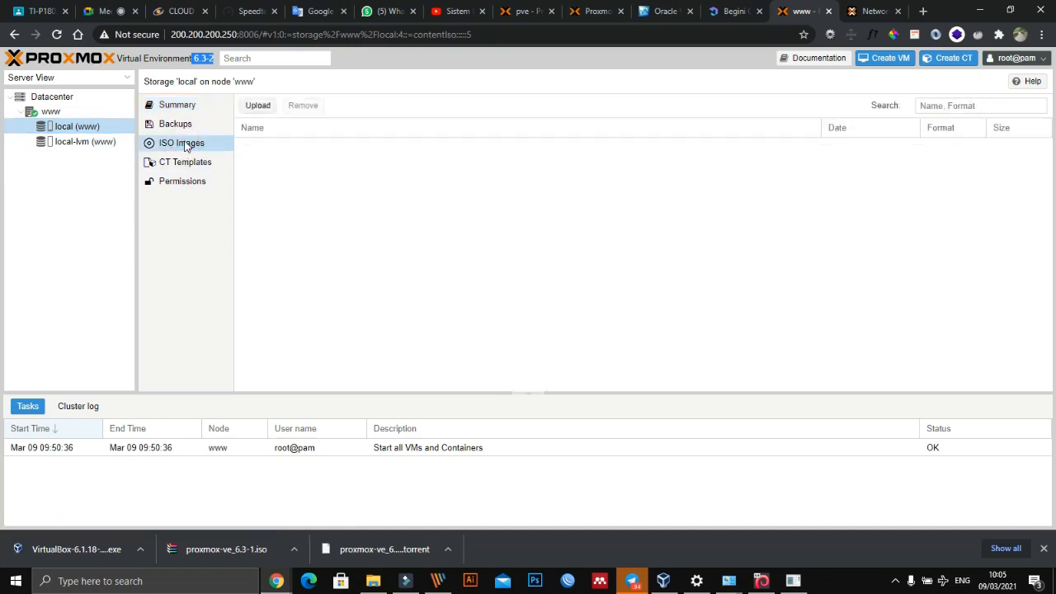
left_click(262, 105)
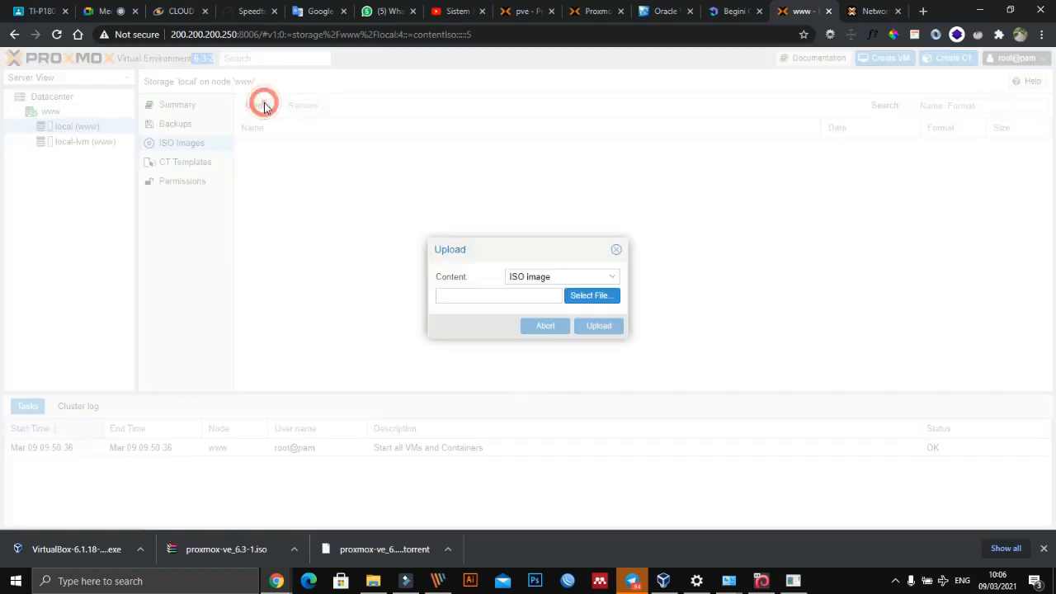
left_click(611, 278)
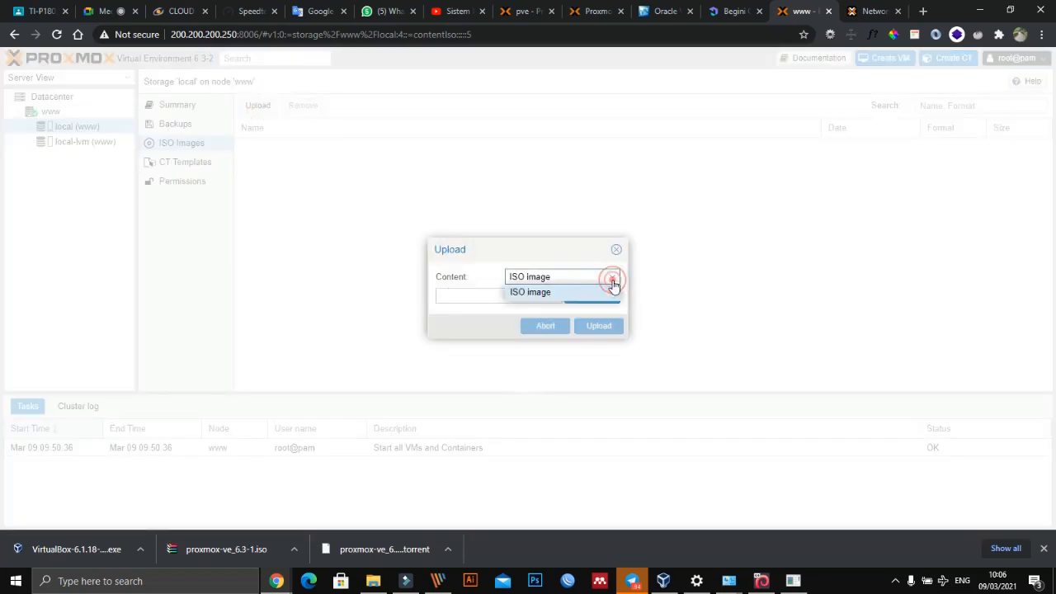
left_click(611, 289)
left_click(599, 299)
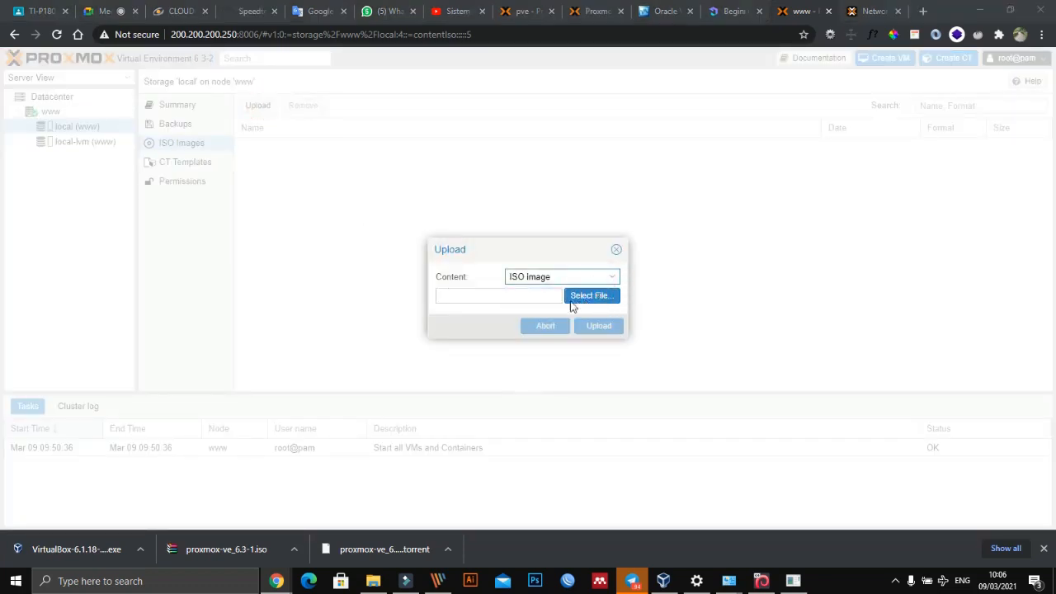
- Look through the folders and files of Local Disk (G:) for an ISO image to upload
scroll(397, 347, "down", 3)
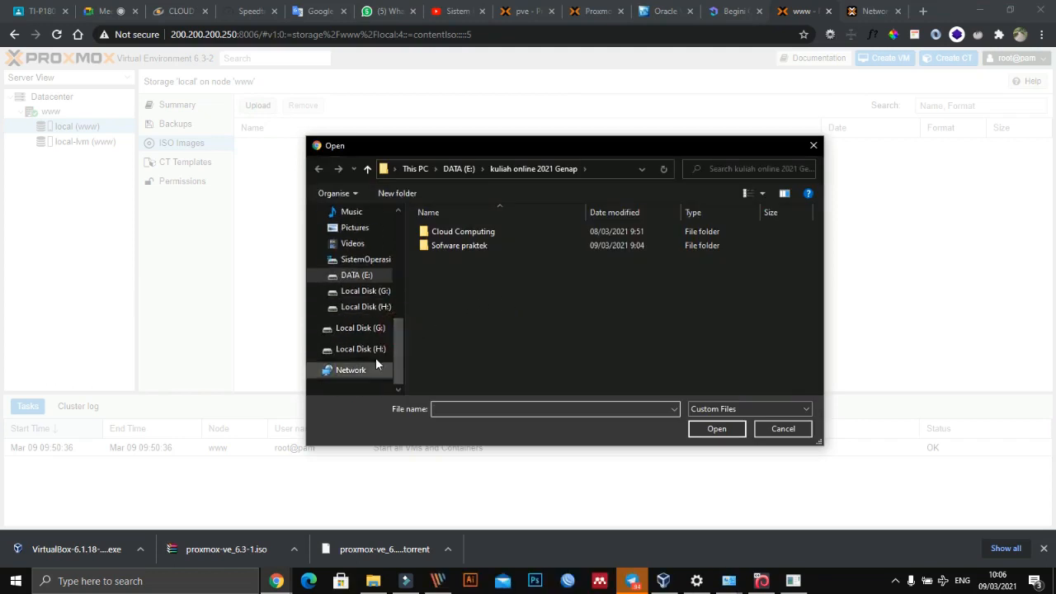
left_click(360, 313)
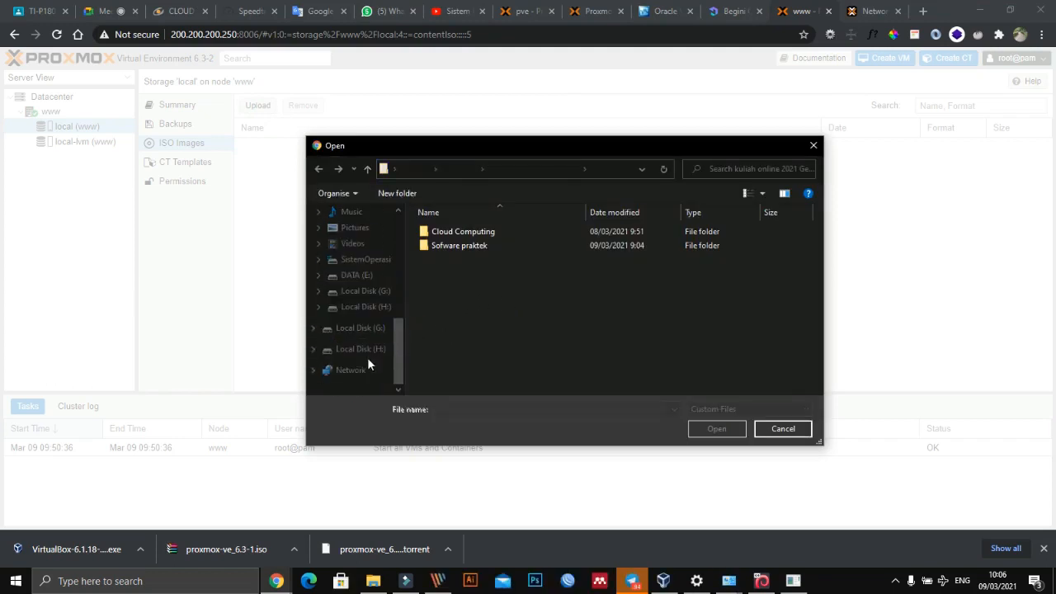
left_click(367, 323)
left_click(768, 426)
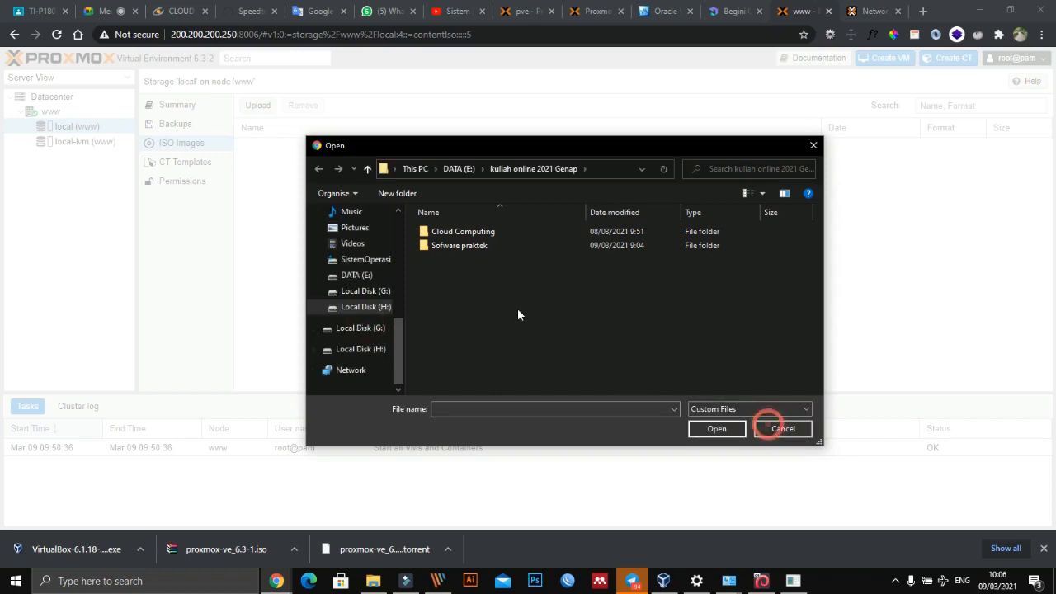
left_click(363, 328)
scroll(422, 313, "down", 3)
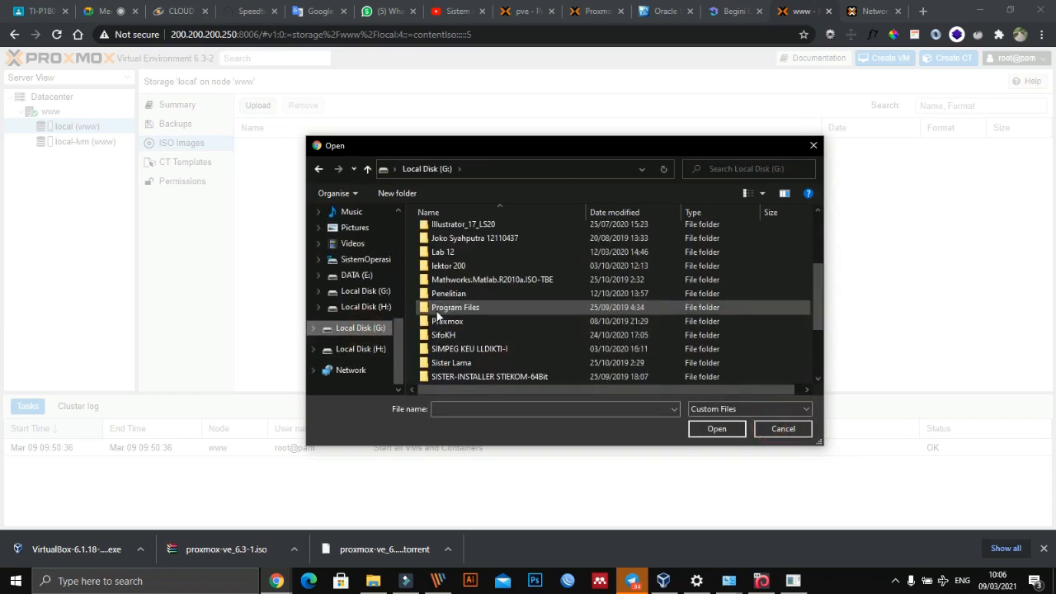
scroll(449, 375, "down", 3)
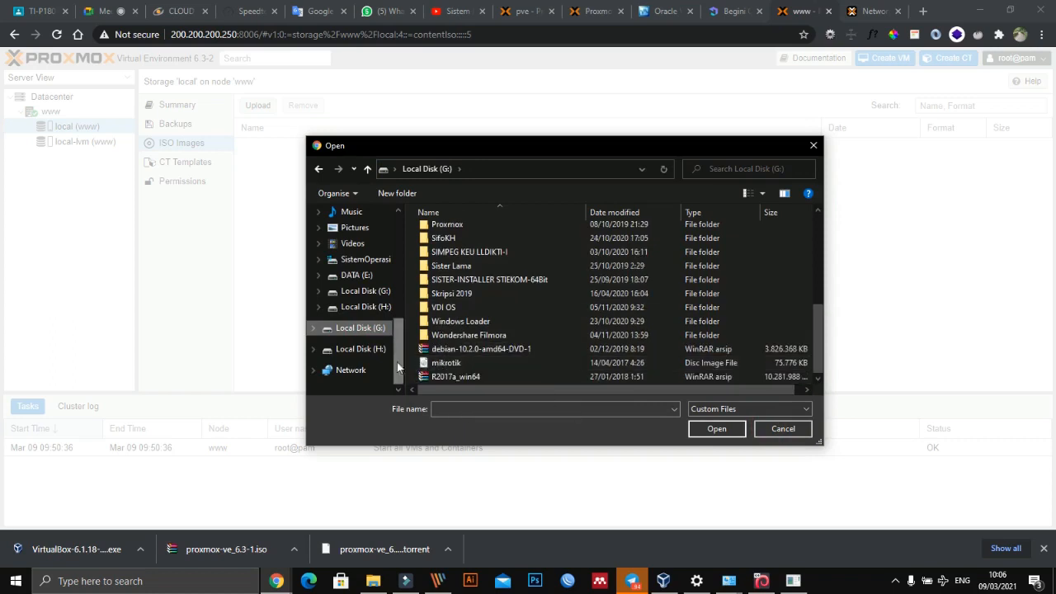
- Browse Local Disk (H:) to the Linux folder inside Sistem Operasi in the Smad-Lock (Brankas Smadav) folder
left_click(363, 349)
scroll(464, 338, "down", 6)
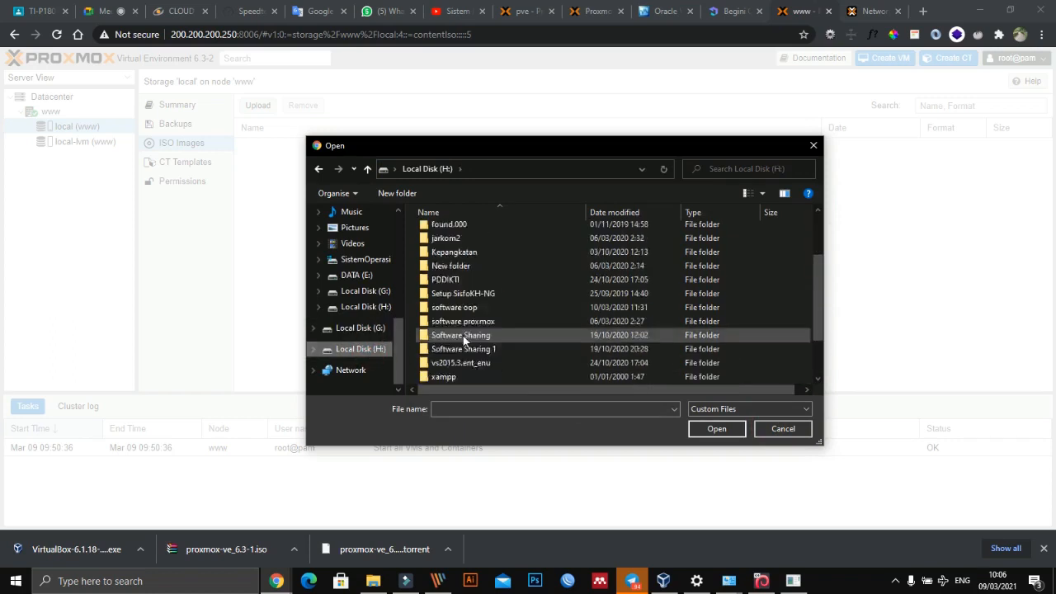
double_click(464, 353)
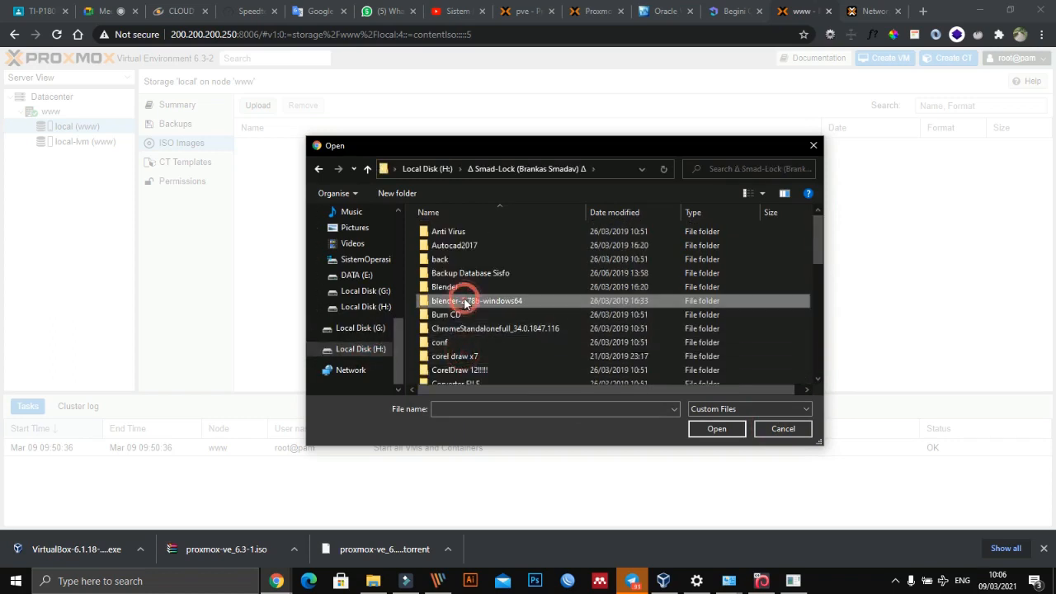
scroll(465, 302, "down", 5)
left_click(478, 281)
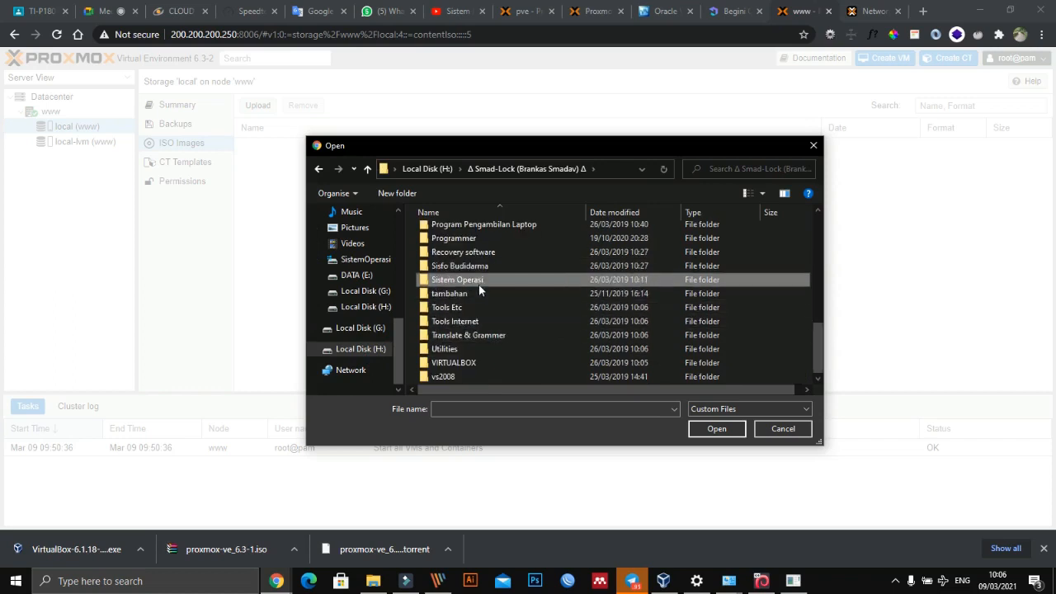
double_click(479, 279)
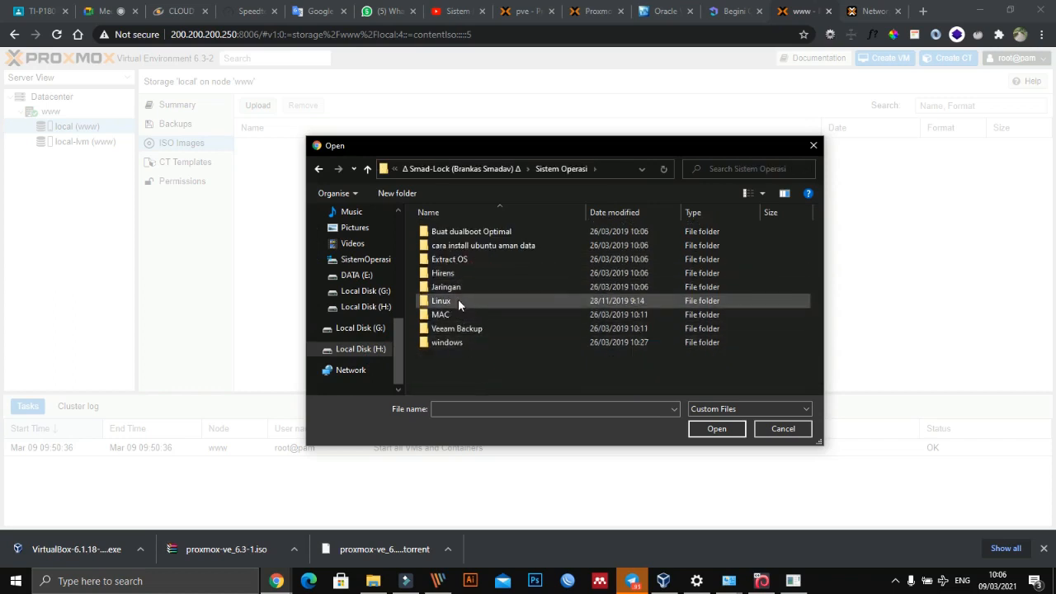
left_click(458, 299)
double_click(458, 301)
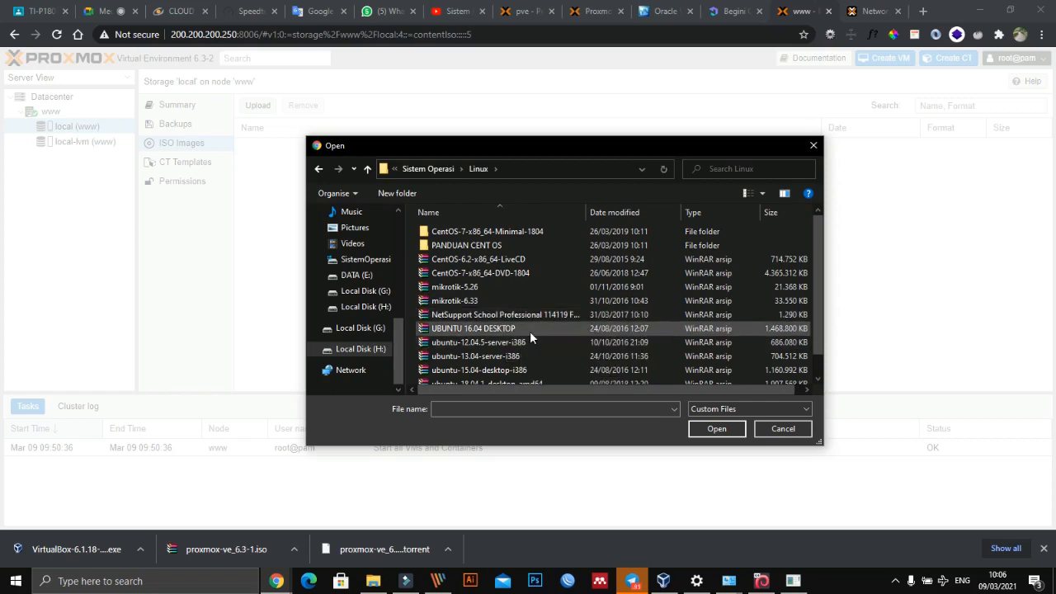
- Choose the CentOS-6.2-x86_64-LiveCD image from the Linux folder and start uploading it to www's local storage
scroll(529, 331, "down", 1)
left_click(498, 322)
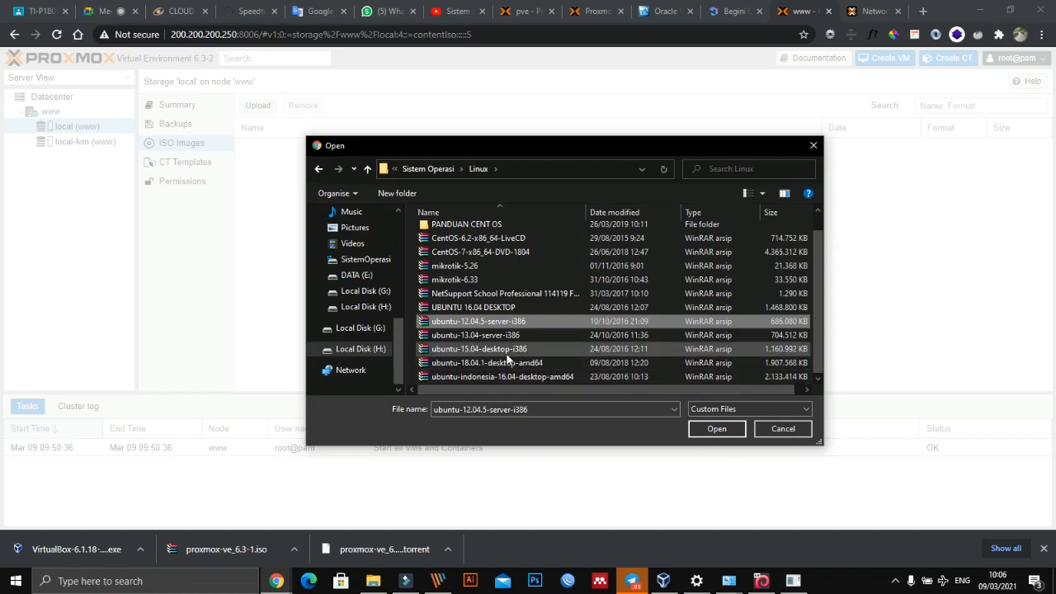
left_click(480, 240)
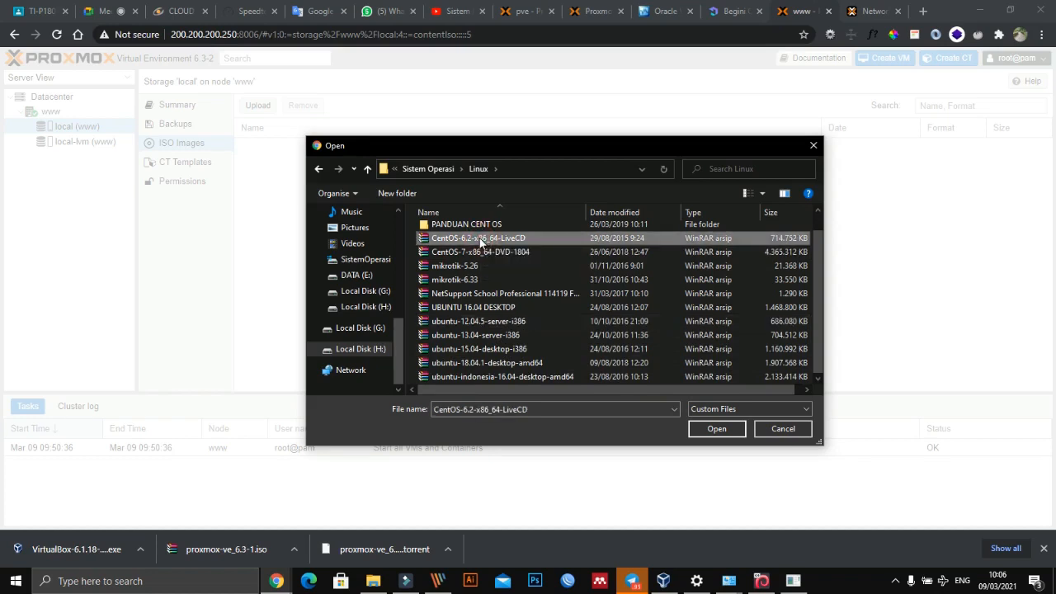
left_click(480, 308)
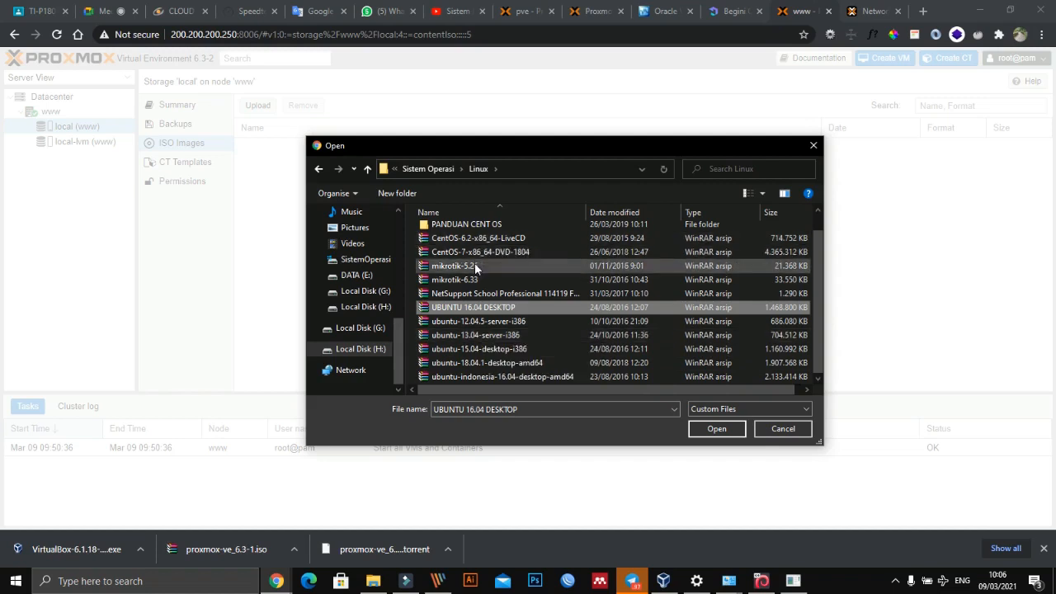
left_click(476, 238)
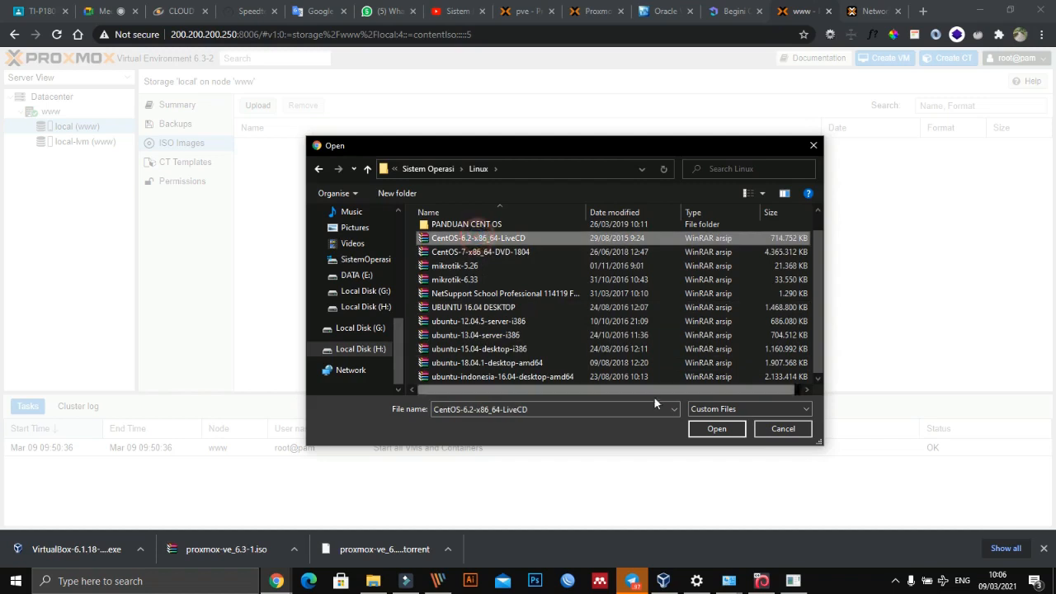
left_click(709, 430)
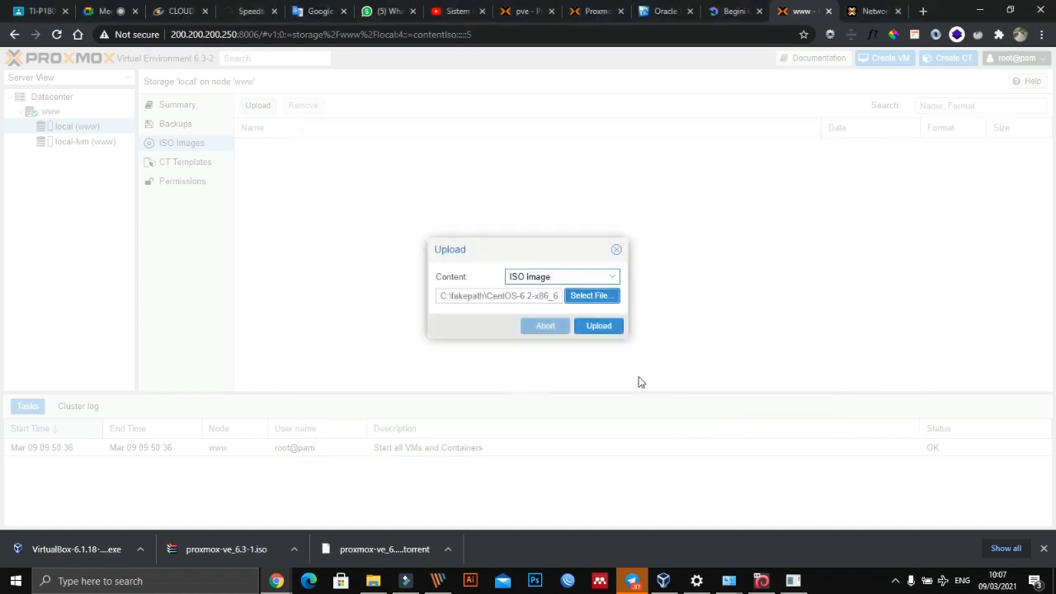
left_click(607, 325)
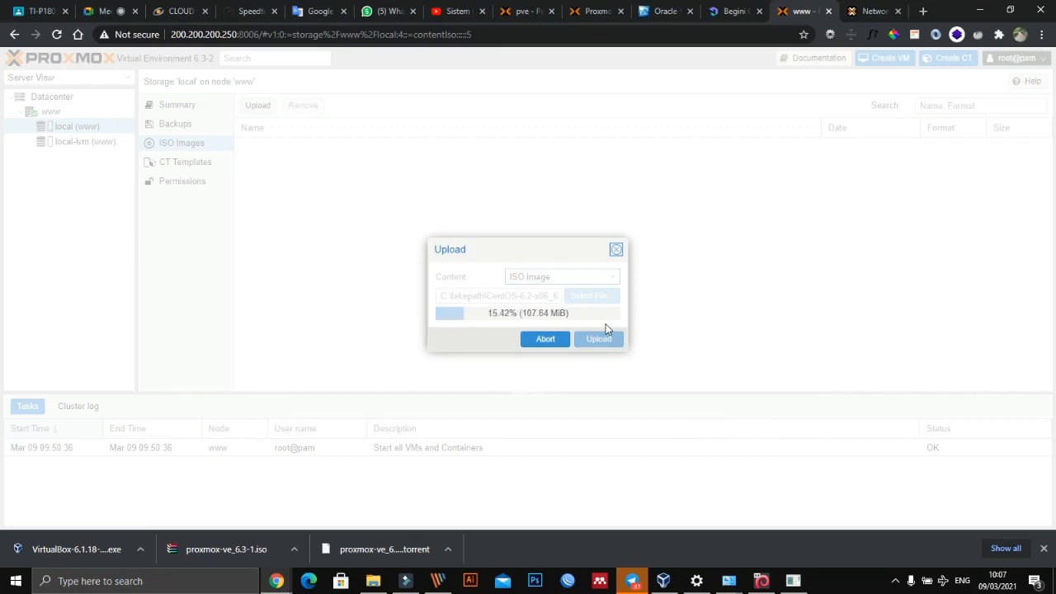
- Switch to the pve server at 199.199.199.207 to view the ISO images in its local storage
left_click(528, 12)
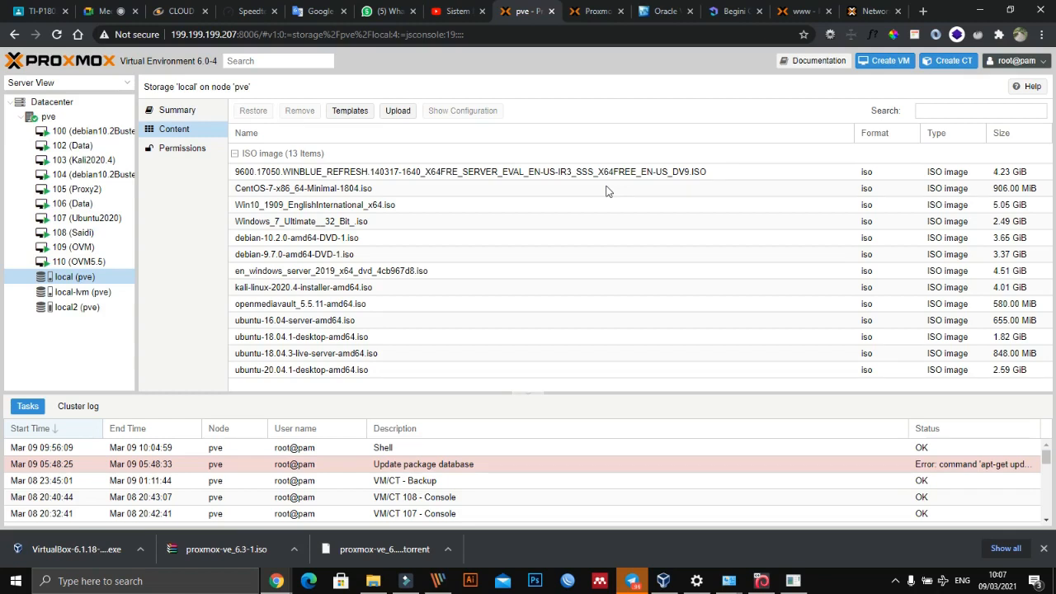
- Return to the www server and examine the uploaded CentOS-6.2-x86_64-LiveCD.iso in its local storage
left_click(799, 12)
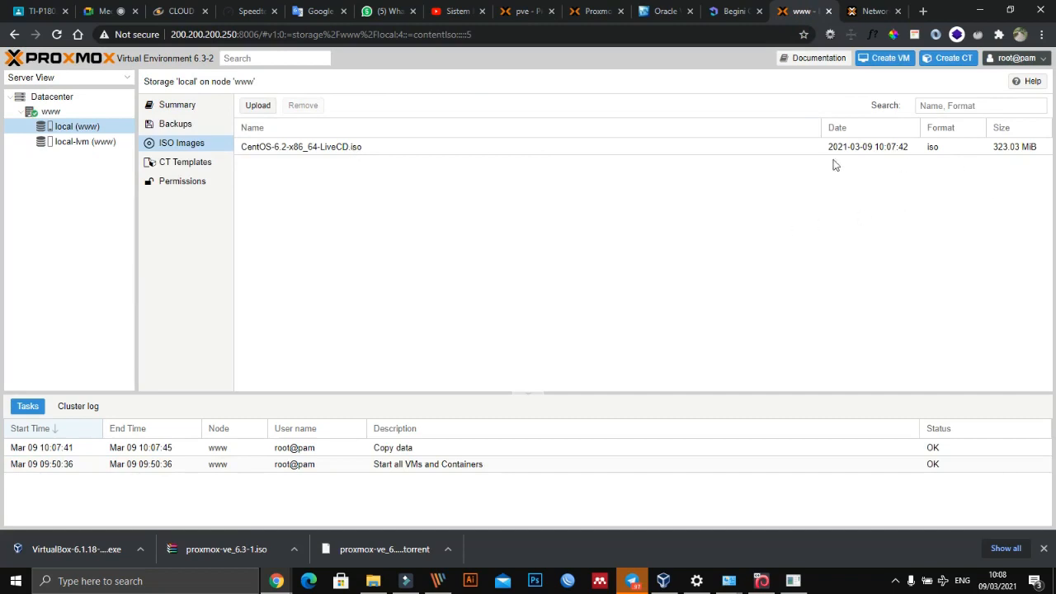
left_click(348, 149)
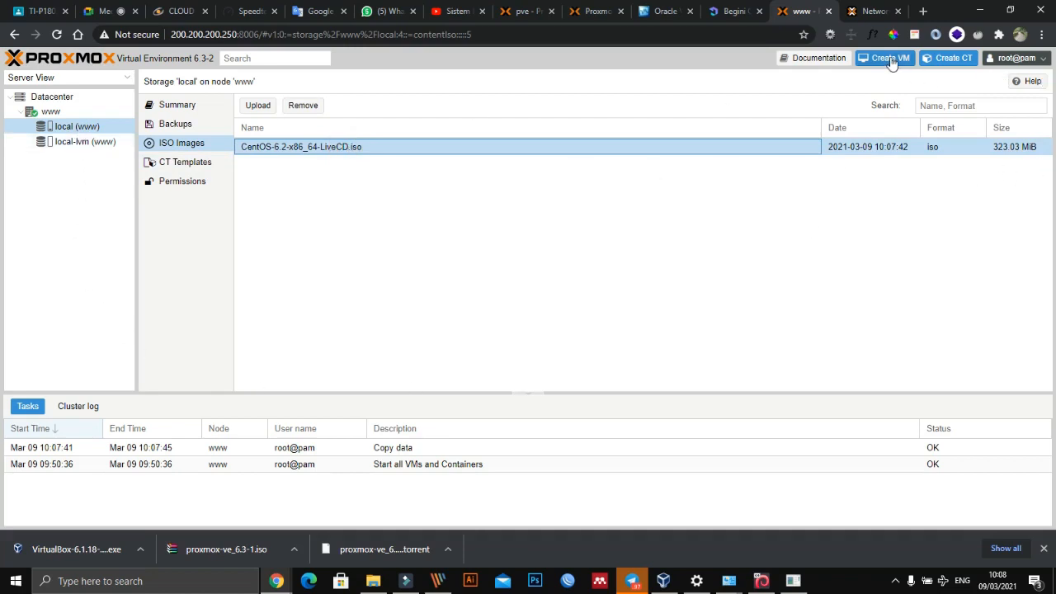
left_click(623, 253)
- Revisit the pve server and the Proxmox VE product page, and return to the Google Meet call
left_click(525, 12)
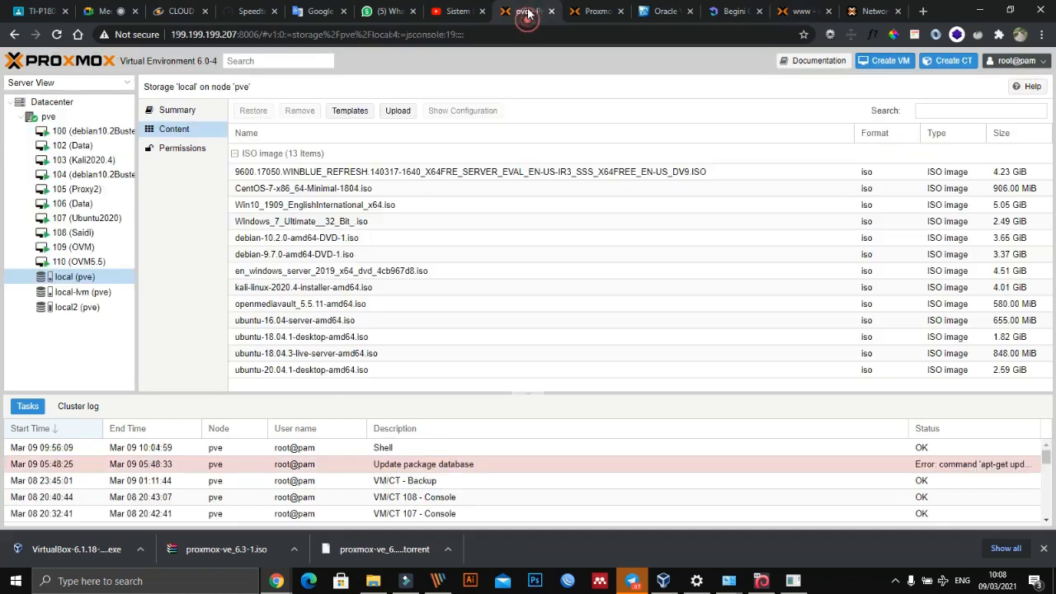
left_click(595, 8)
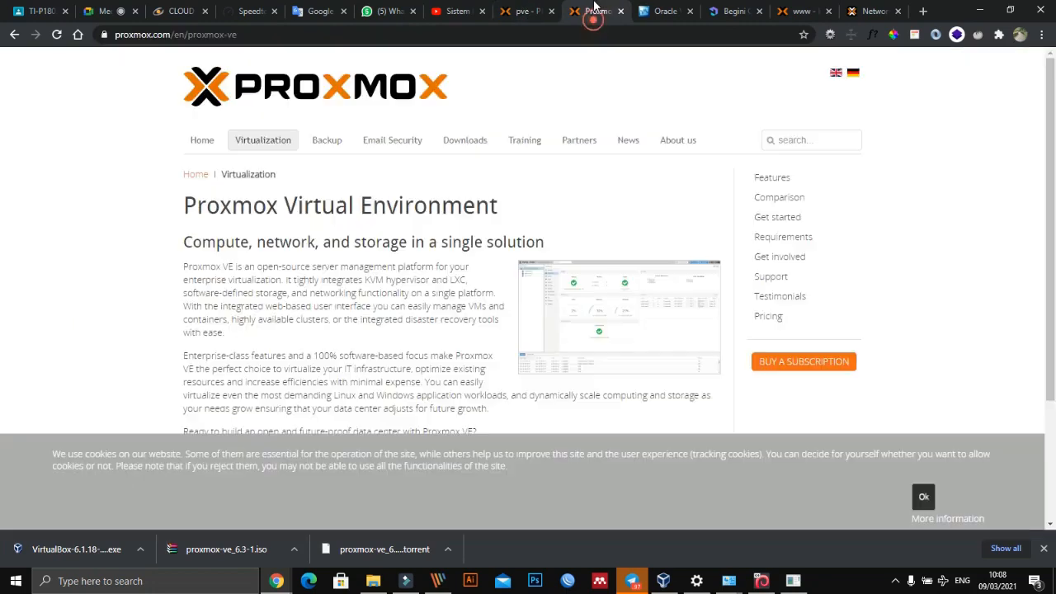
left_click(183, 11)
left_click(102, 10)
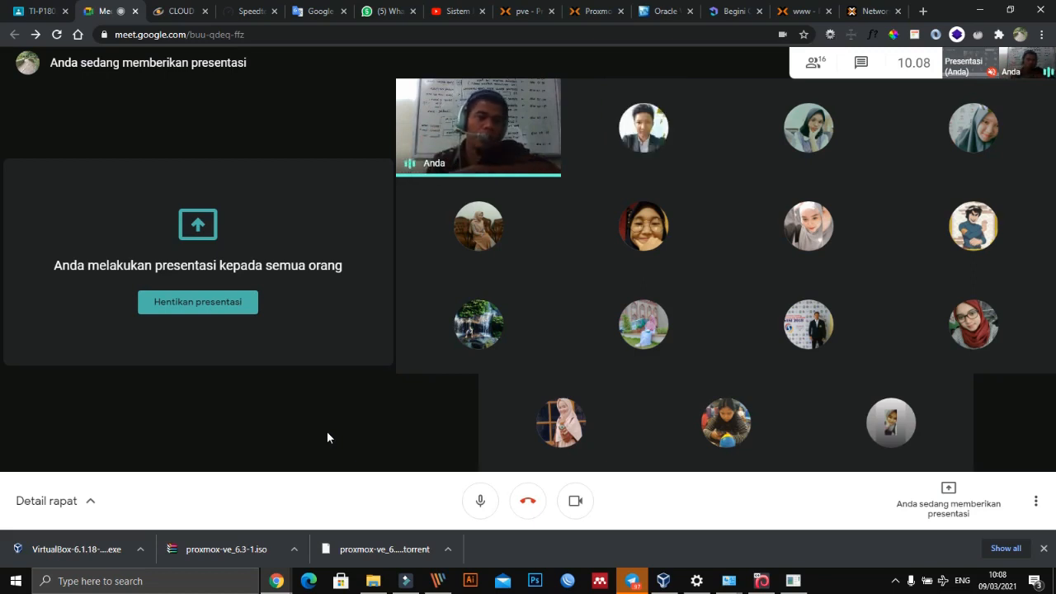
- Review the ProxmoxVE machine in VirtualBox and the installers shared in the Telegram cloud computing group, and return to the Google Meet call
left_click(663, 580)
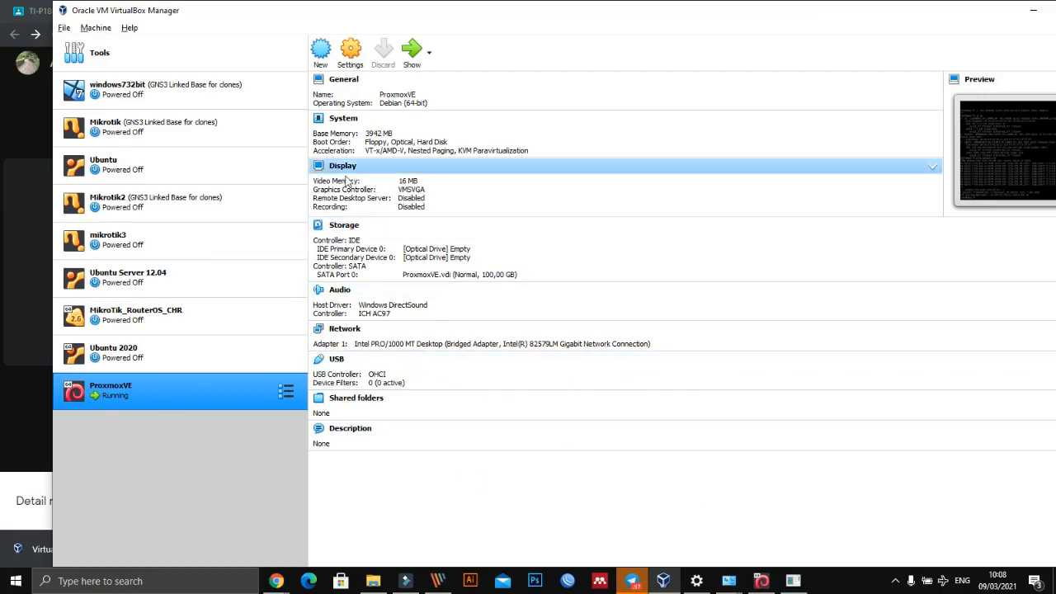
key("alt+Tab")
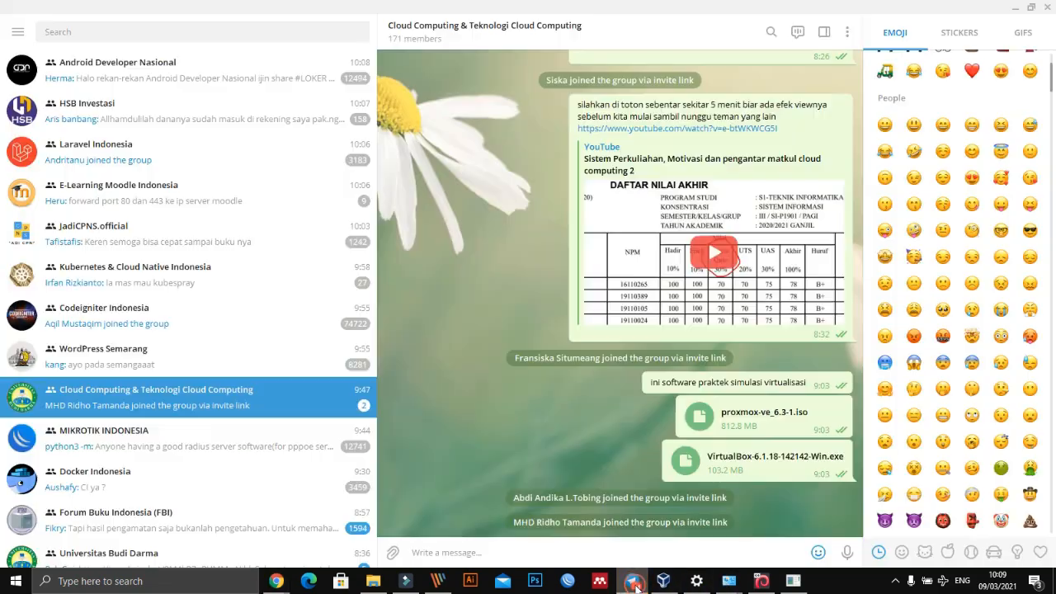
left_click(632, 581)
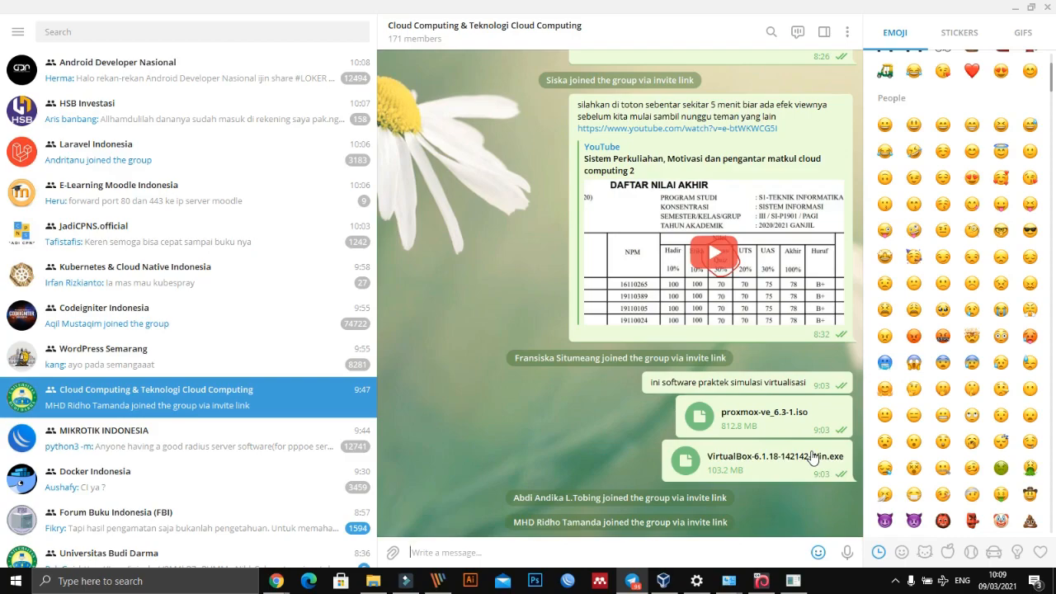
key("alt+Tab")
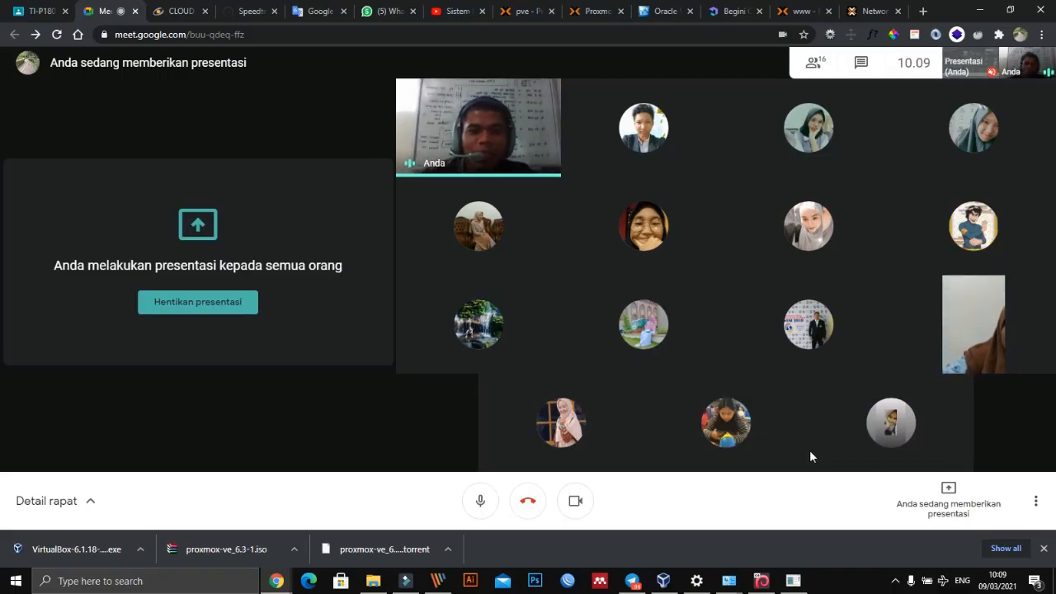
mouse_move(597, 405)
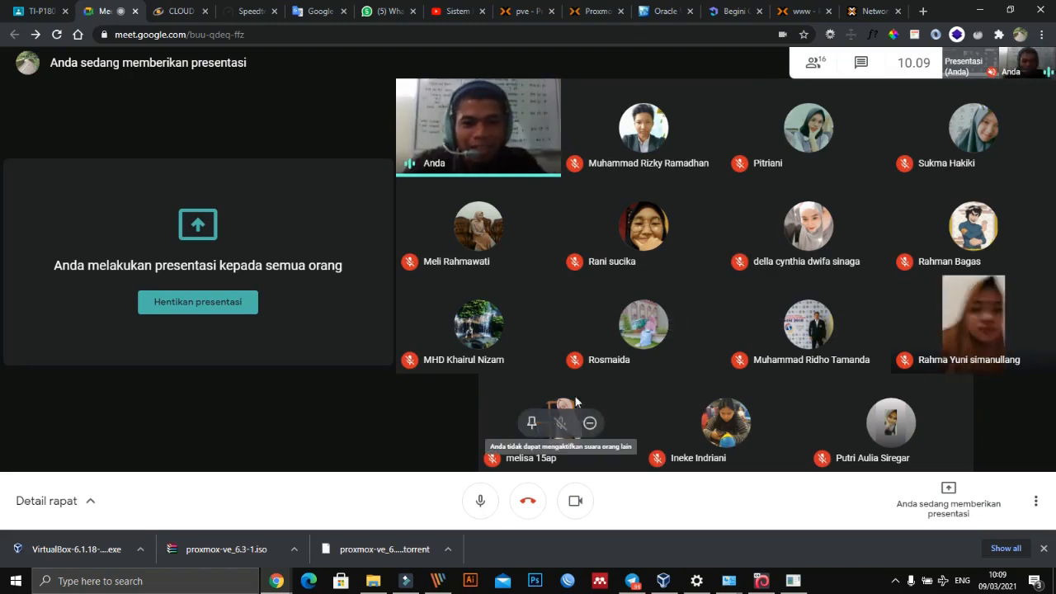
- Open WhatsApp Web and look at the Cloud Computing & Teknologi Cloud Computing group in Telegram while it loads
left_click(381, 11)
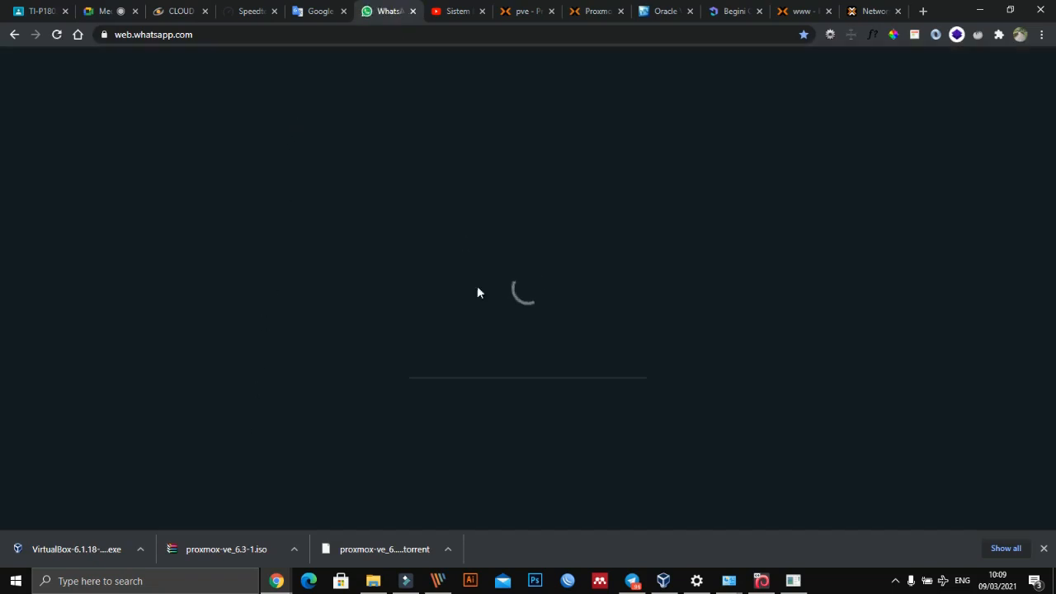
key("alt+Tab")
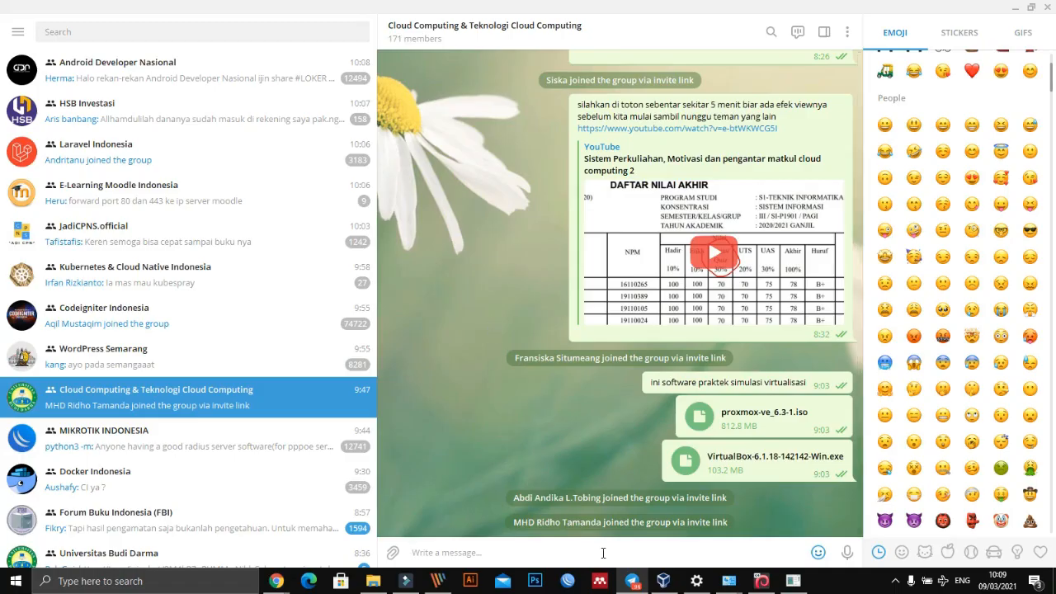
key("alt+Tab")
key("alt+Tab")
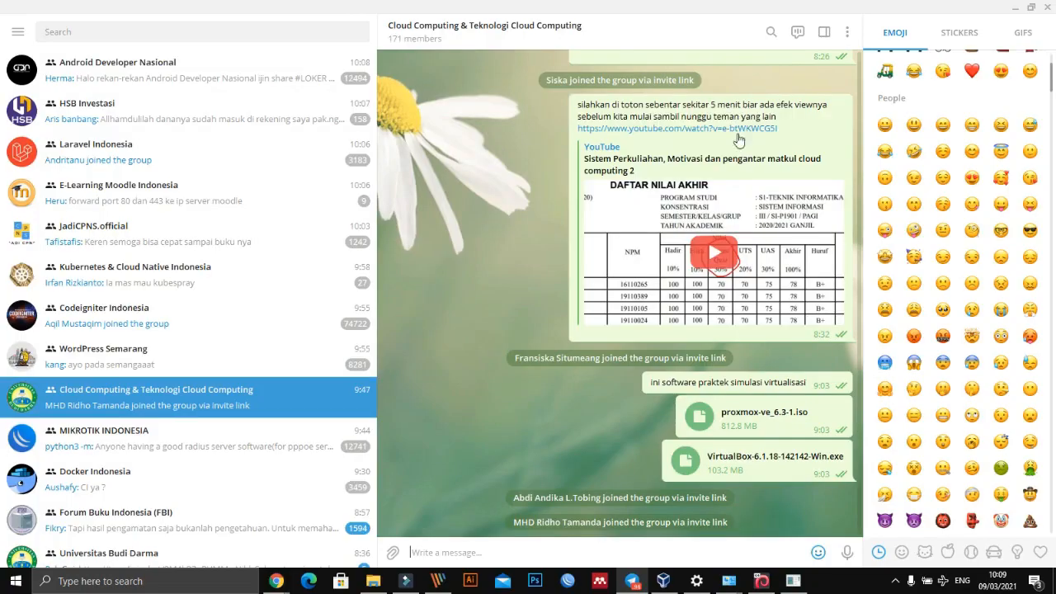
key("alt+Tab")
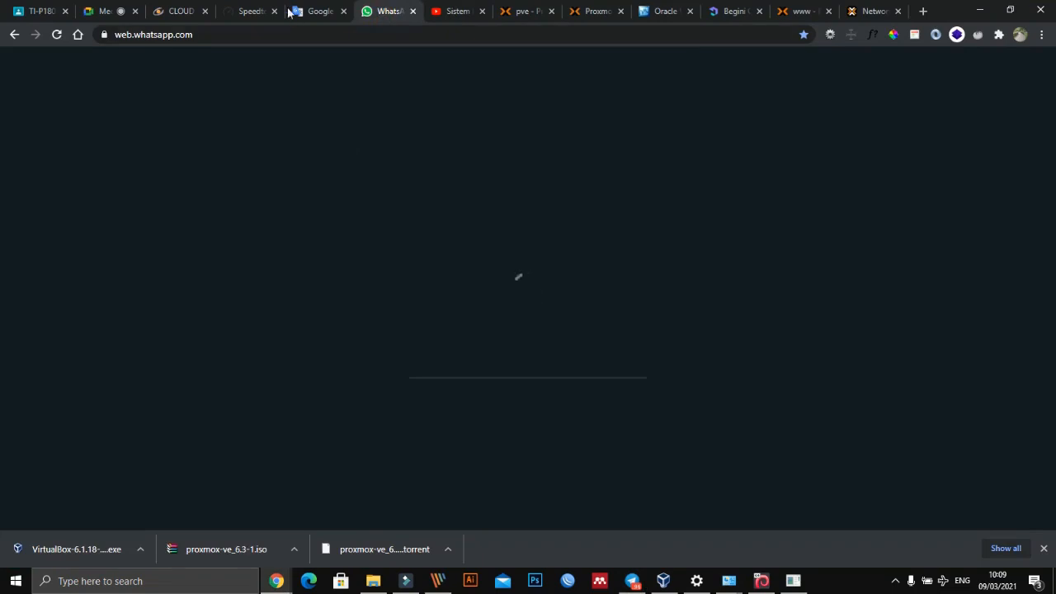
left_click(321, 11)
left_click(247, 15)
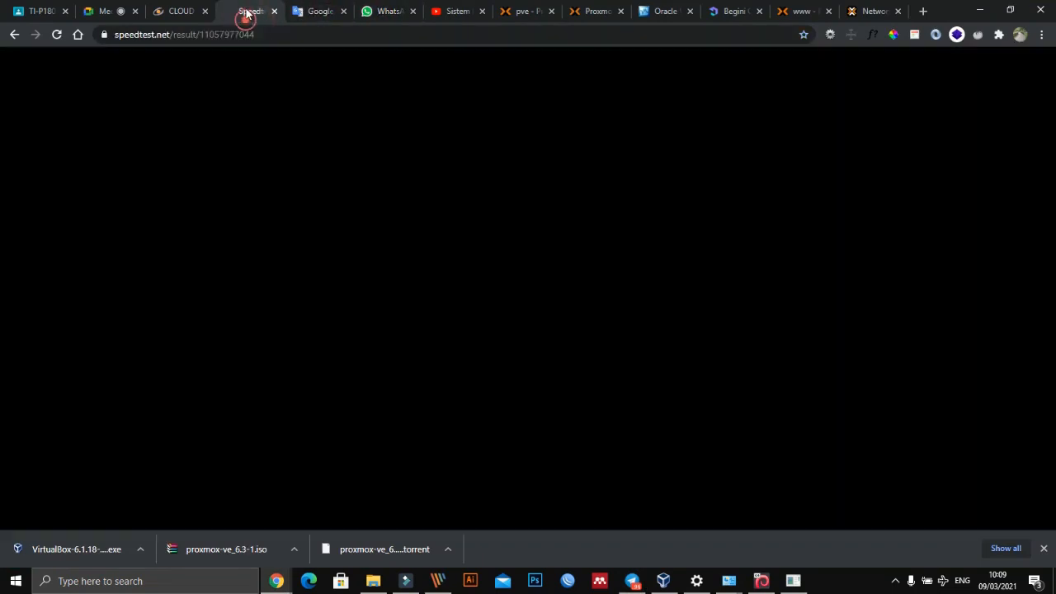
left_click(317, 15)
left_click(383, 10)
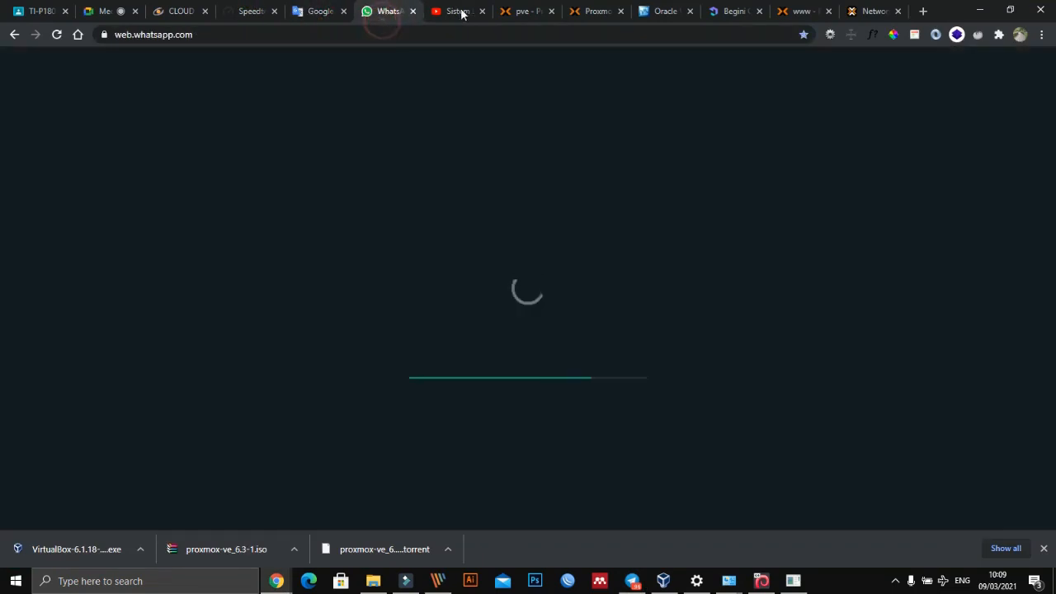
left_click(803, 11)
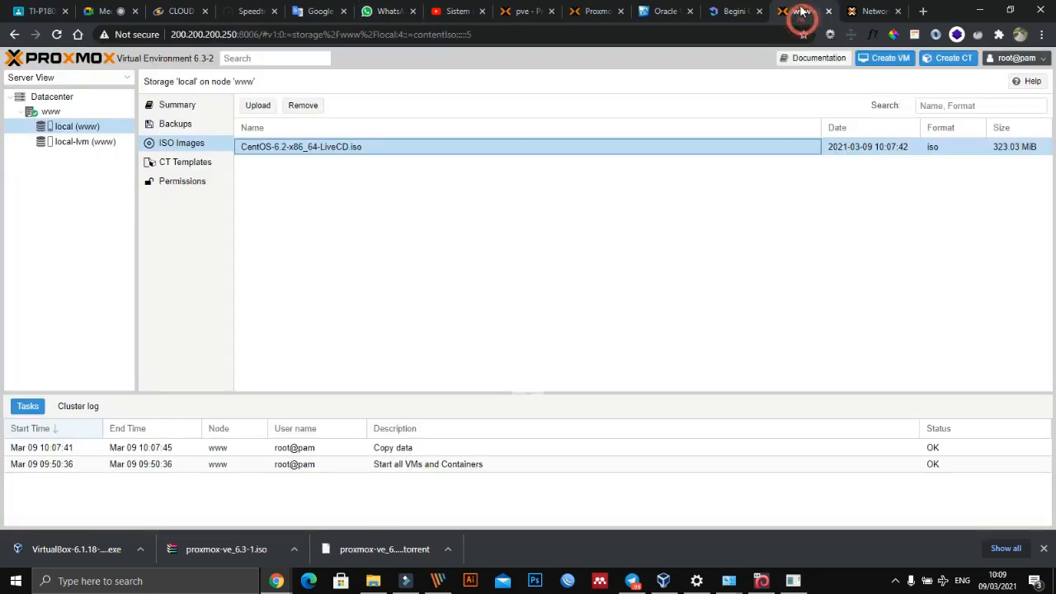
- Download Silabus Cloud Computing.docx from the Dosen Univ-BD chat in WhatsApp Web and open it in Word
left_click(393, 11)
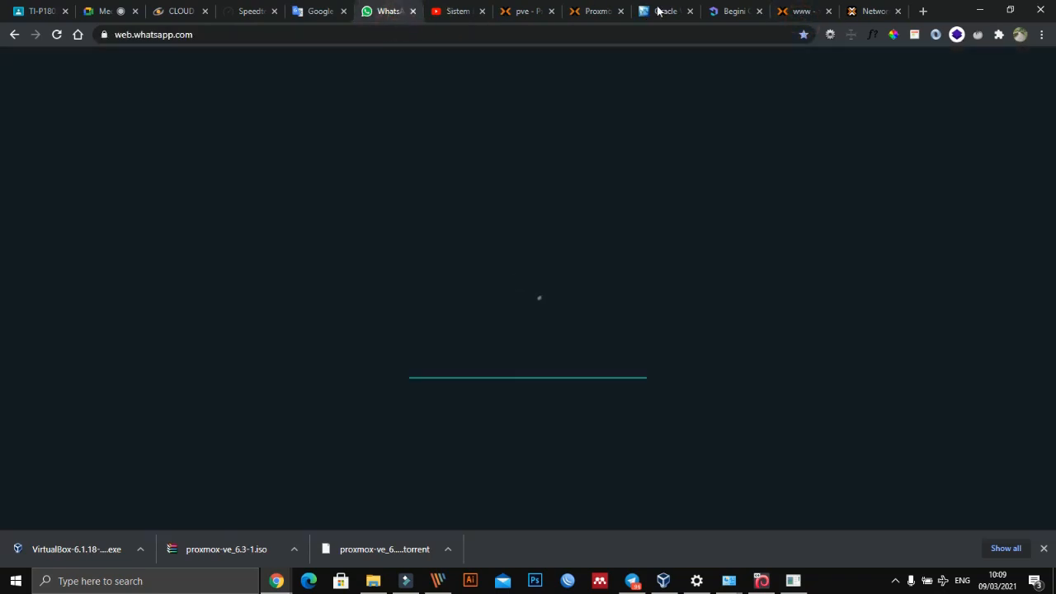
left_click(389, 16)
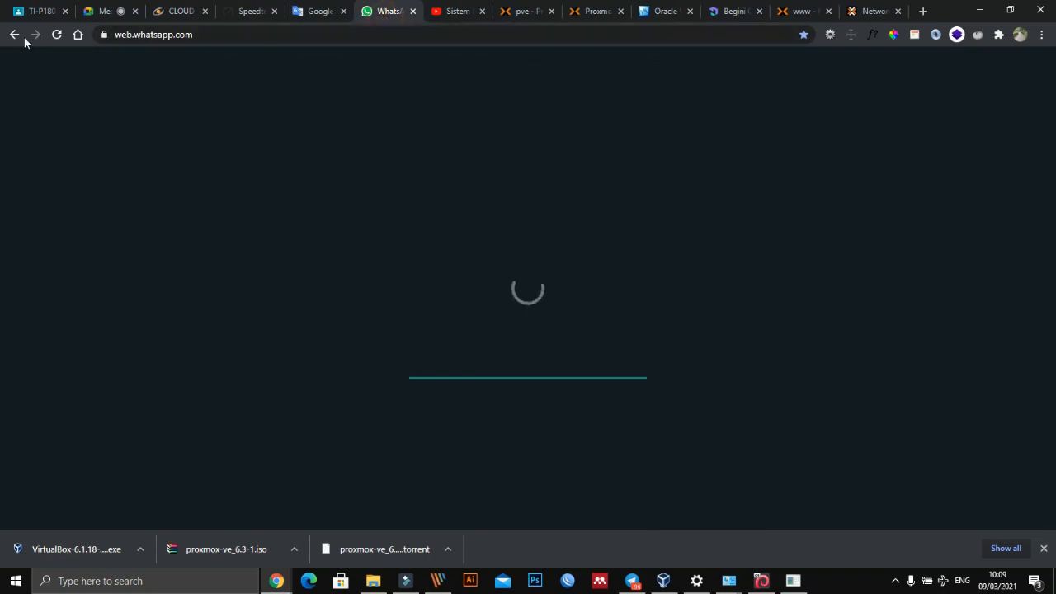
key("alt+Tab")
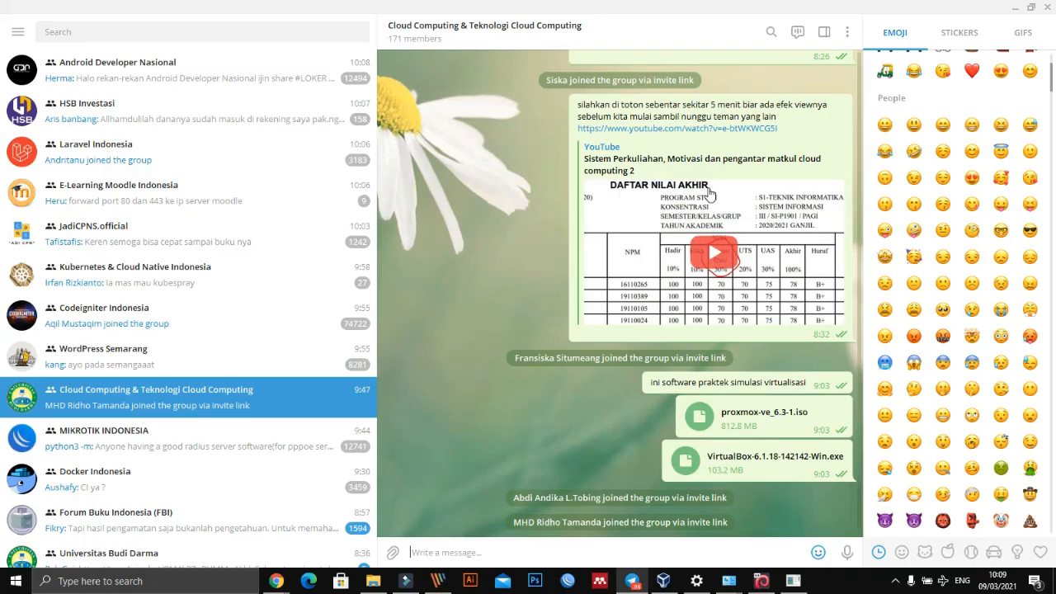
key("alt+Tab")
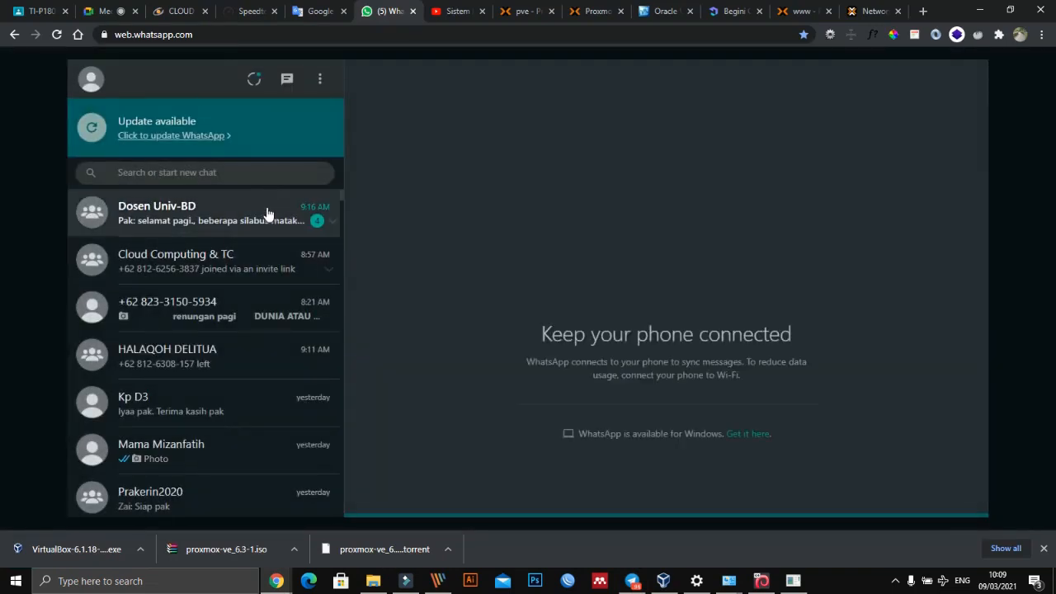
left_click(255, 221)
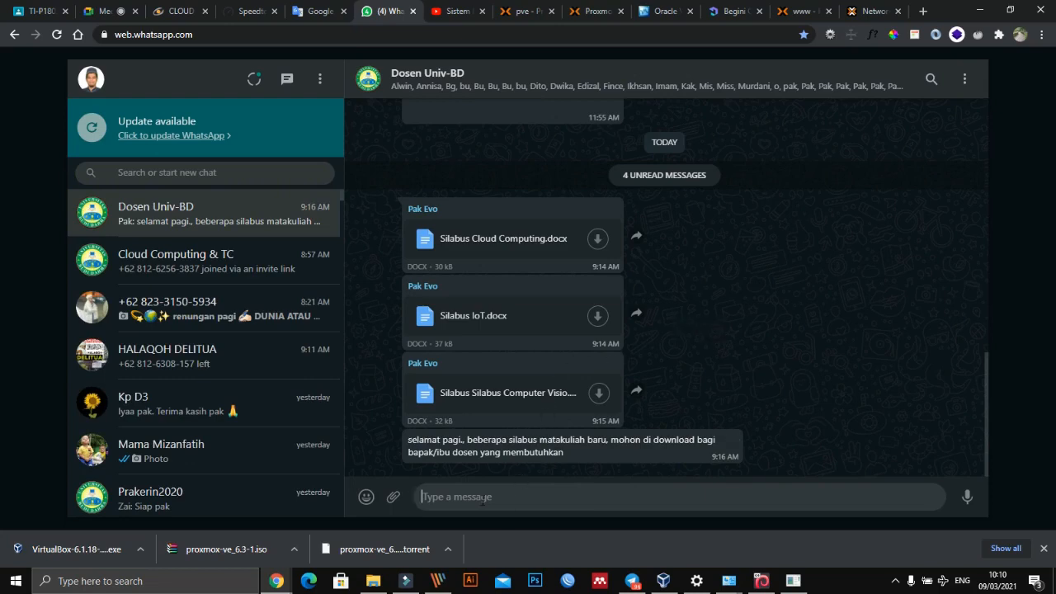
left_click(789, 305)
left_click(597, 240)
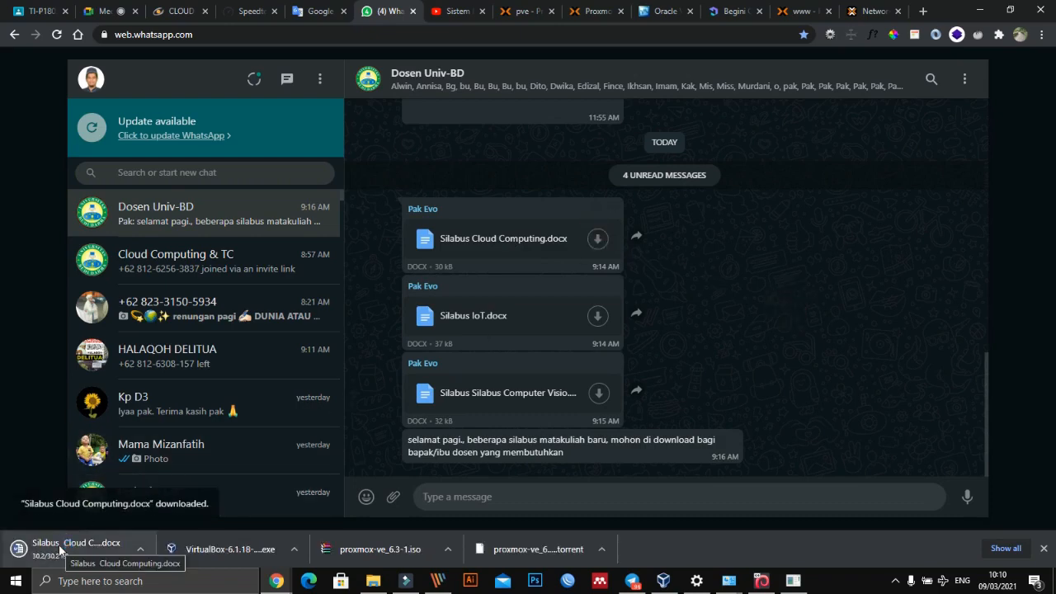
left_click(59, 544)
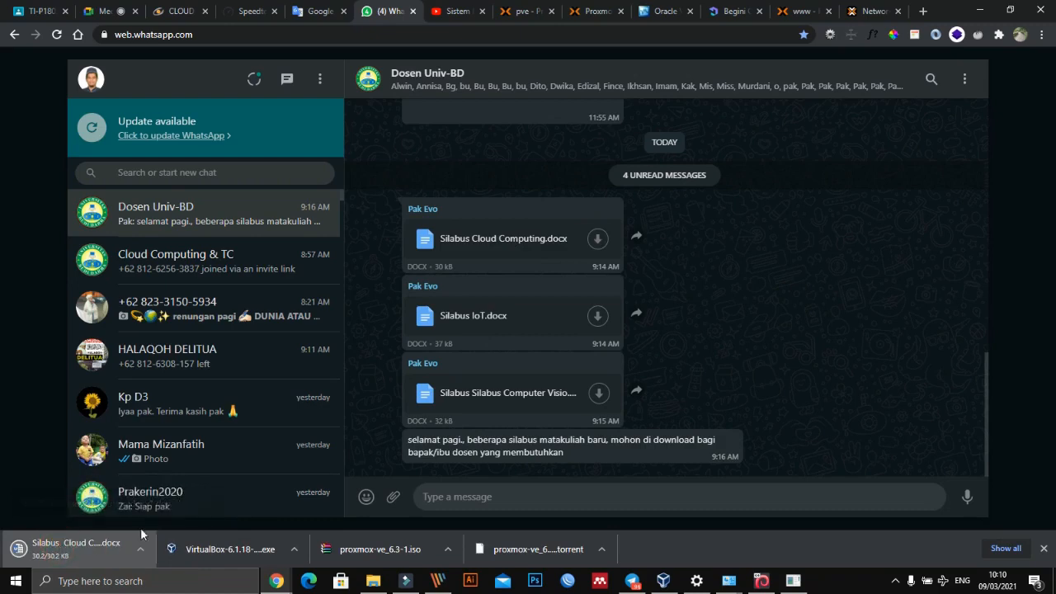
left_click(61, 551)
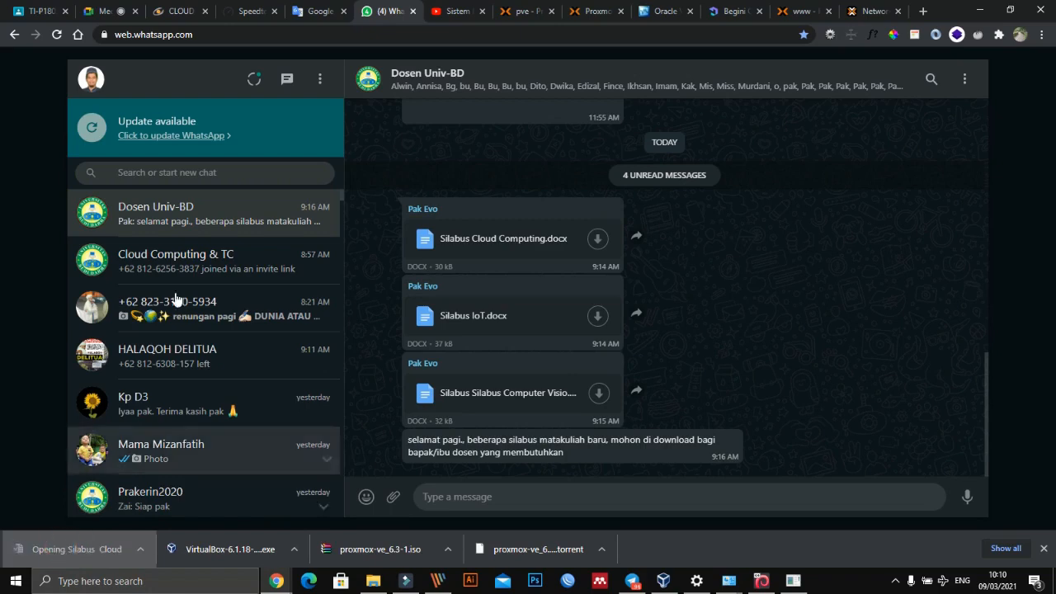
- Search WhatsApp for the contact's chat by first name and enlarge the forwarded photo of the Proxmox virtual server task
left_click(189, 172)
type("ag")
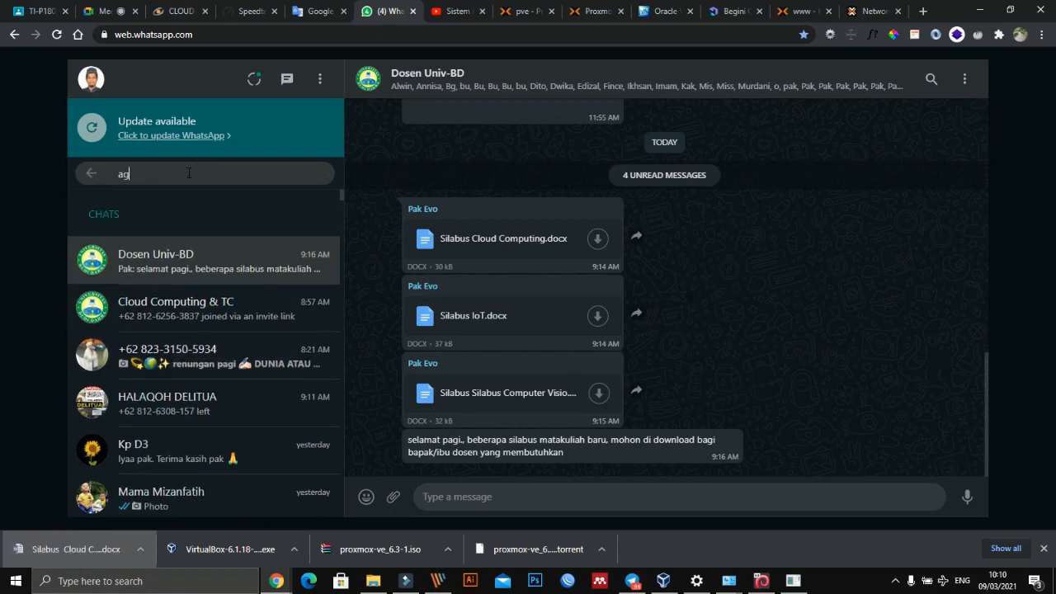
type("ung")
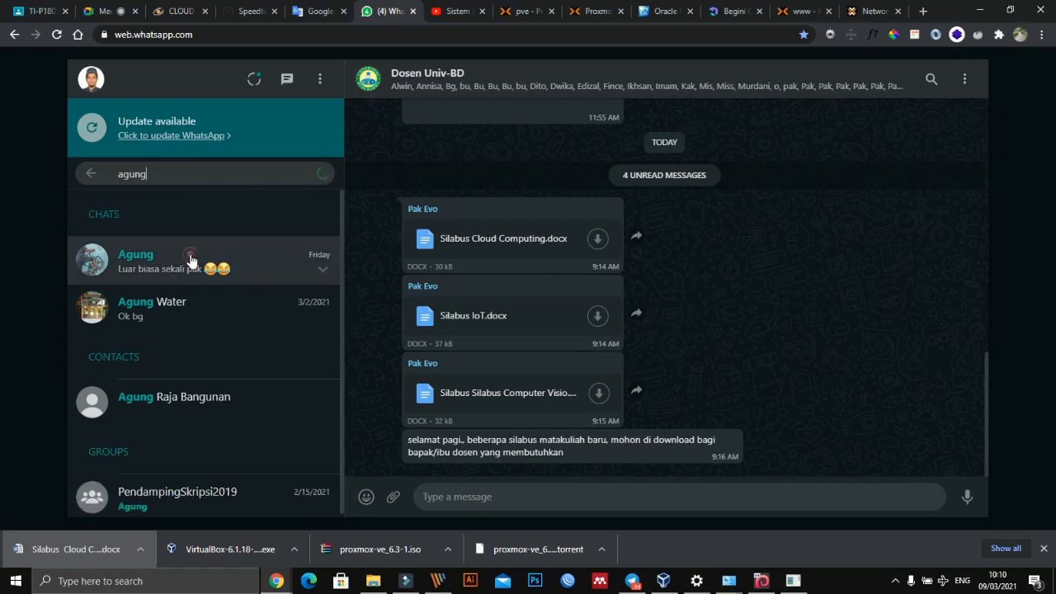
left_click(189, 259)
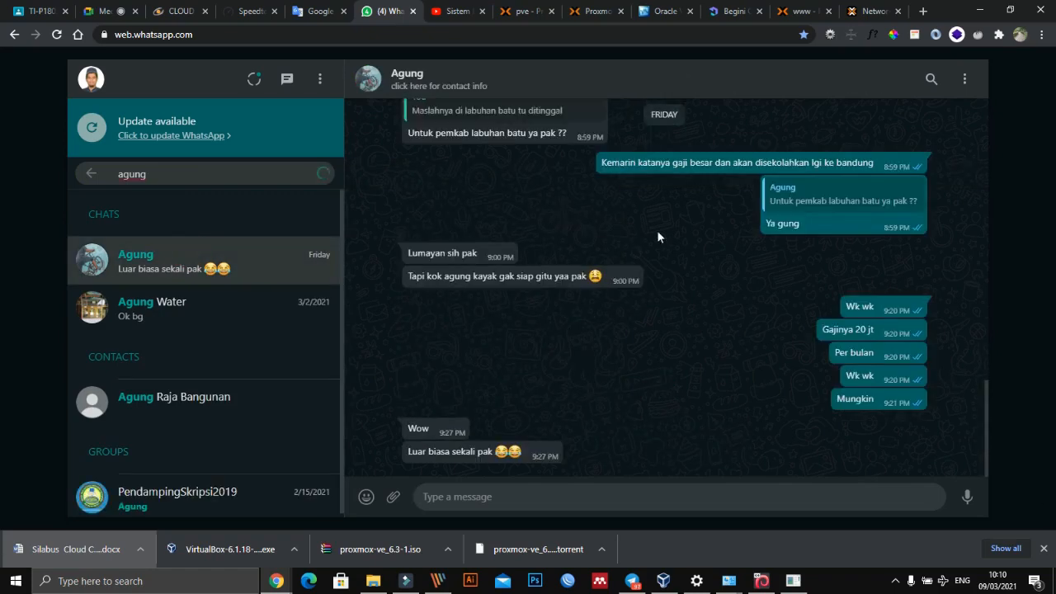
scroll(701, 264, "up", 10)
scroll(765, 295, "up", 3)
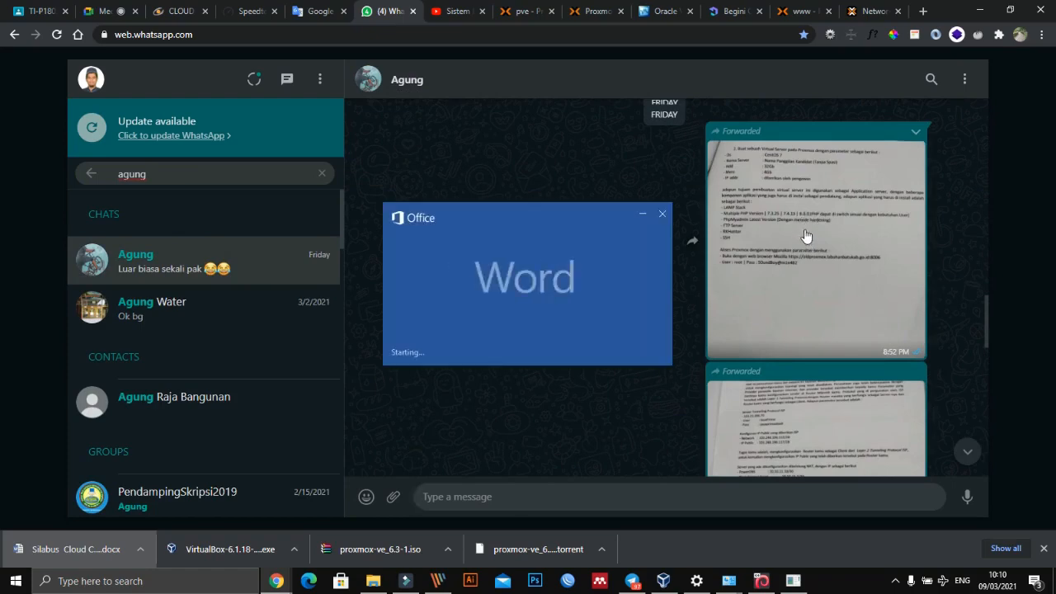
left_click(804, 227)
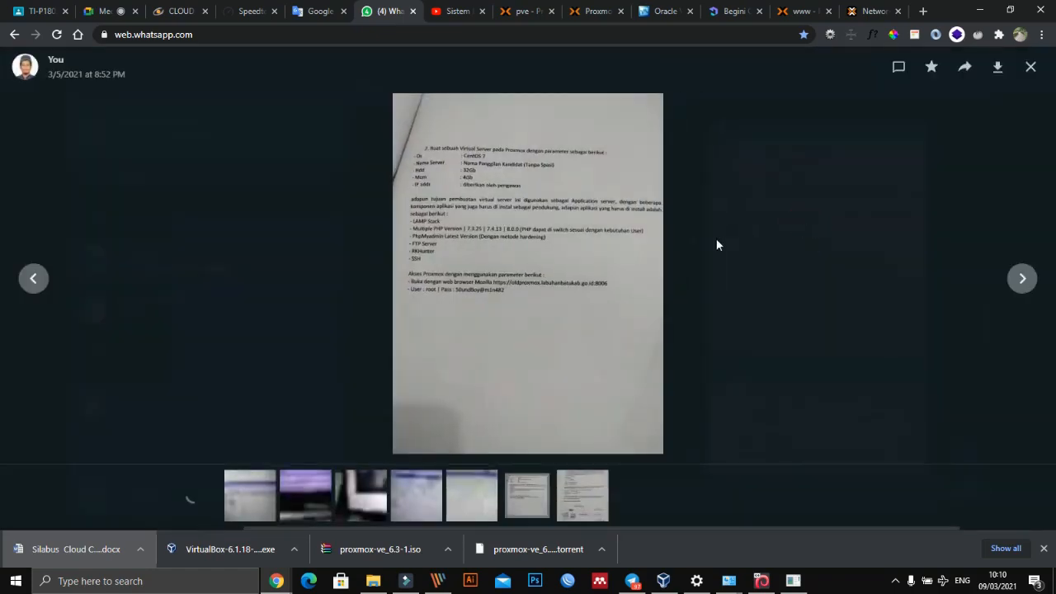
left_click(582, 249)
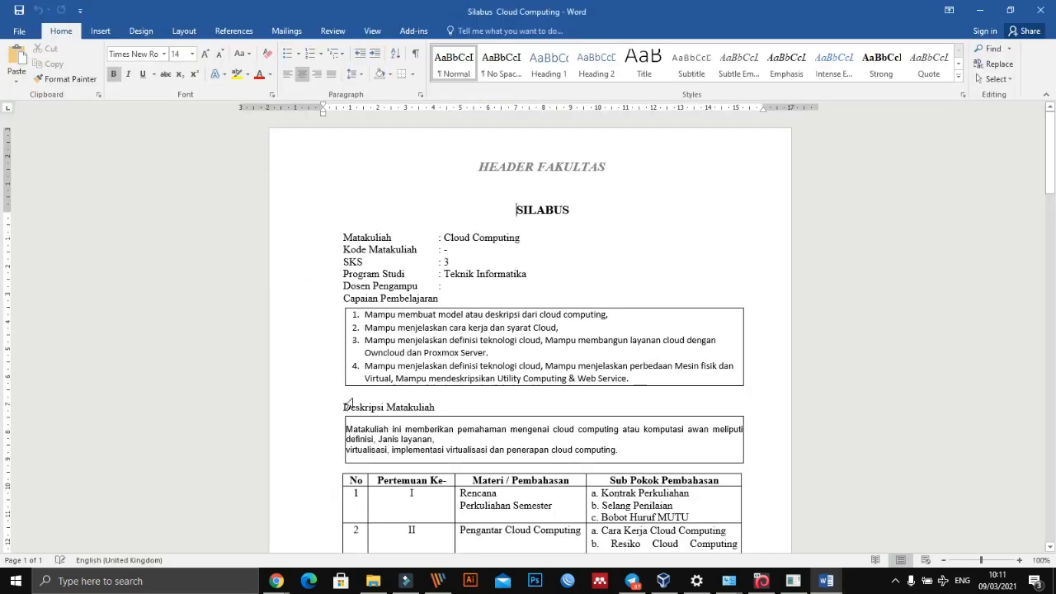
- Review the syllabus's learning outcomes, course description and the topics for meetings I to VI
left_click(452, 397)
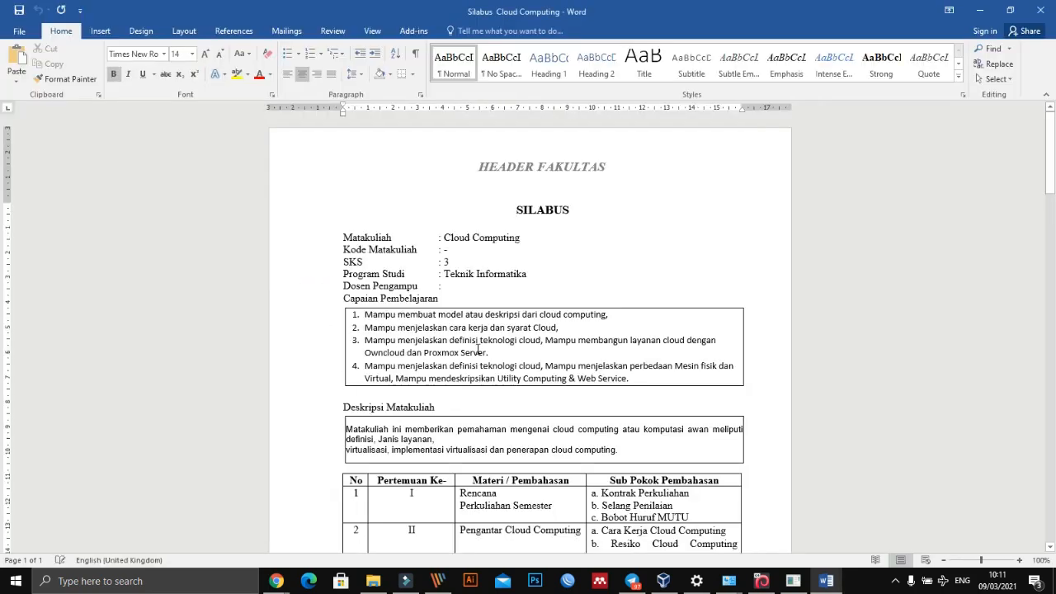
scroll(484, 351, "down", 1)
left_click(483, 348)
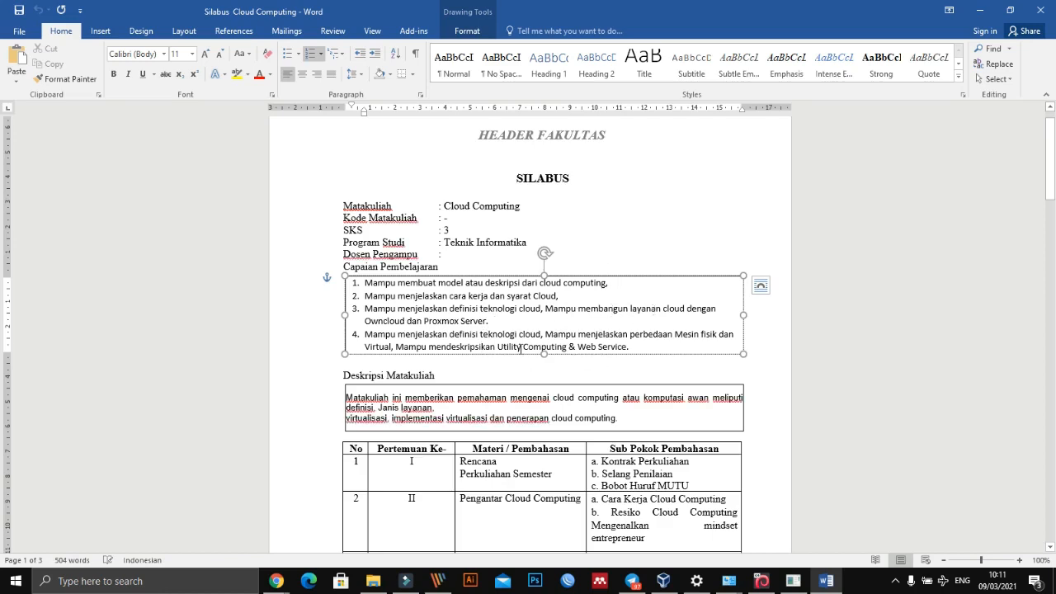
scroll(520, 349, "down", 1)
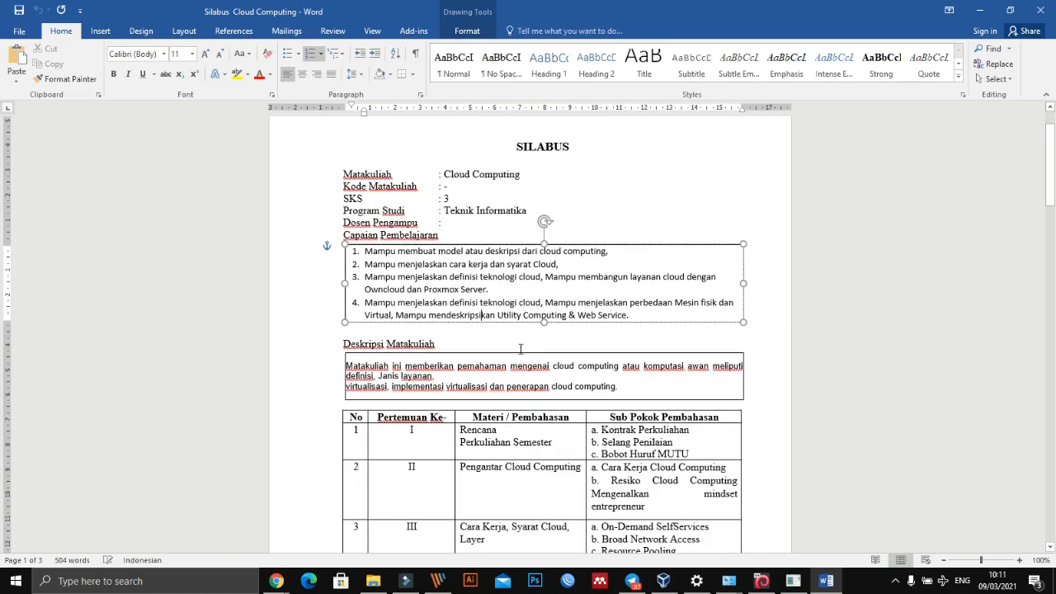
scroll(520, 349, "down", 2)
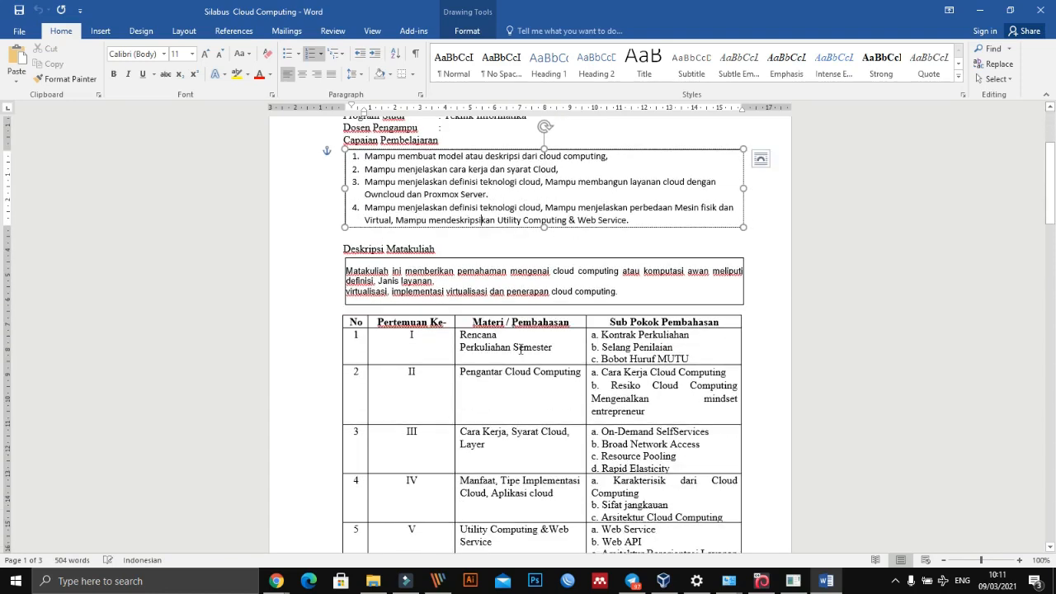
scroll(520, 349, "down", 3)
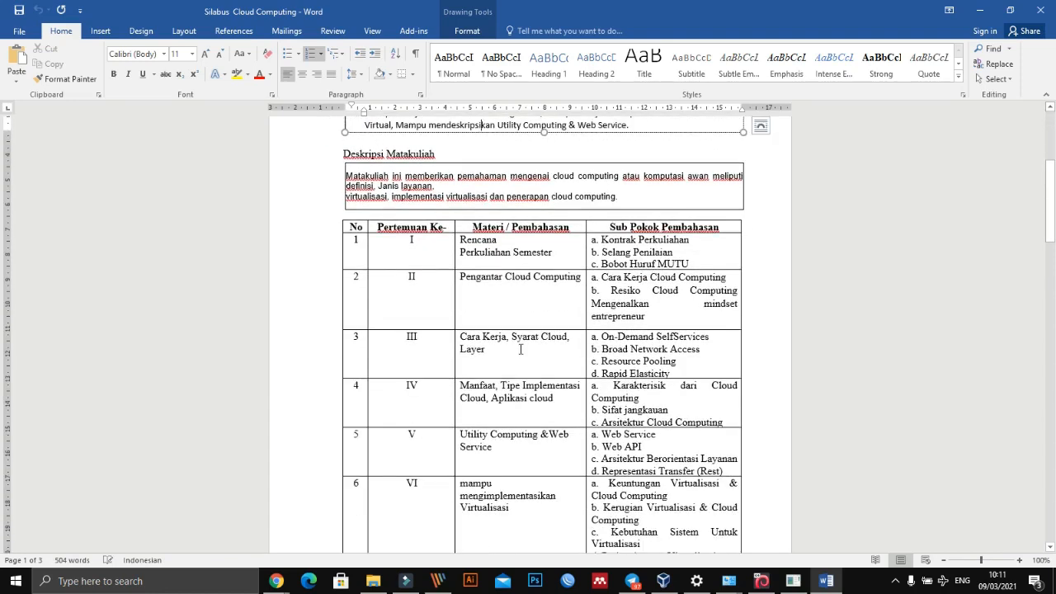
scroll(520, 349, "down", 3)
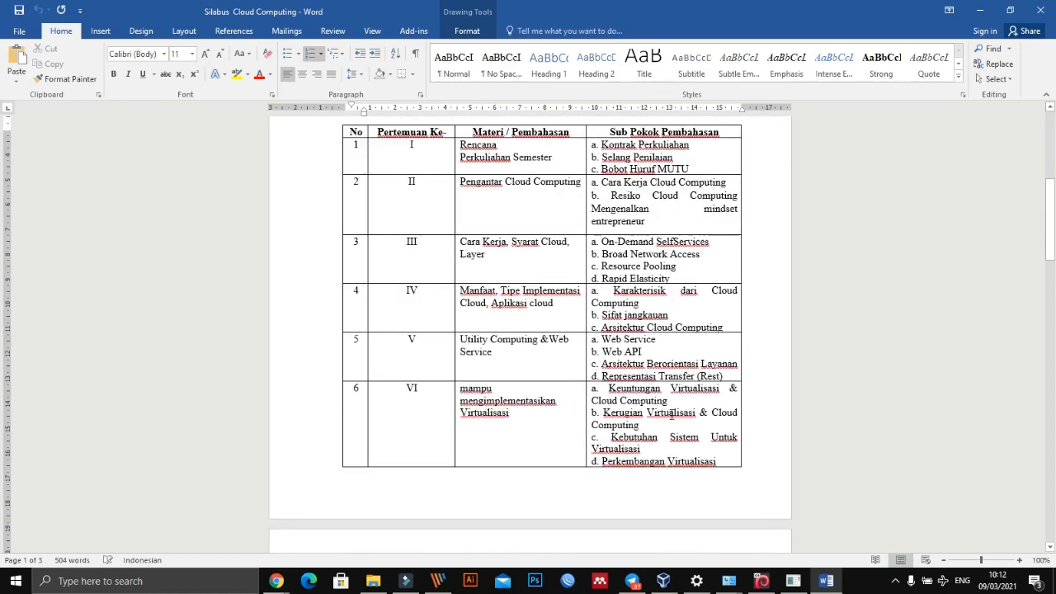
- Examine the topics and subtopics for meetings VII to XIV in the syllabus table
scroll(671, 414, "down", 13)
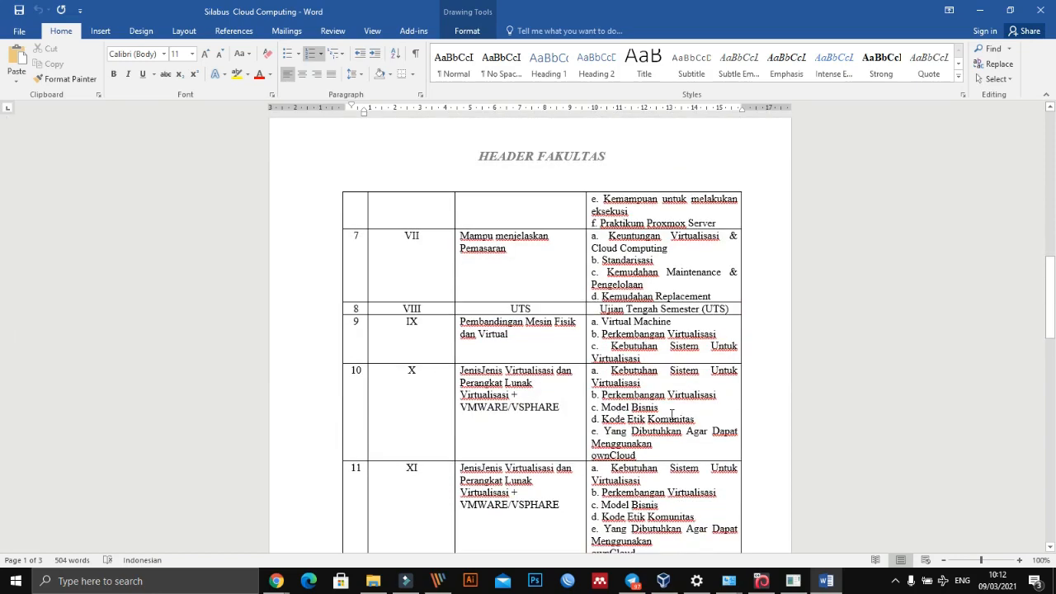
scroll(671, 415, "down", 3)
scroll(671, 415, "down", 8)
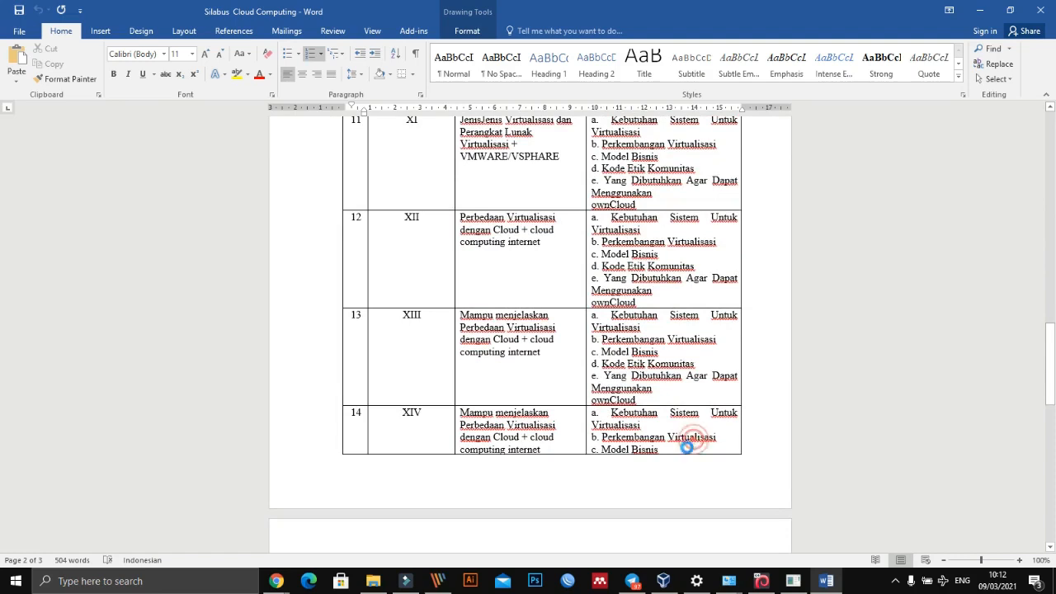
left_click(687, 446)
left_click(666, 390)
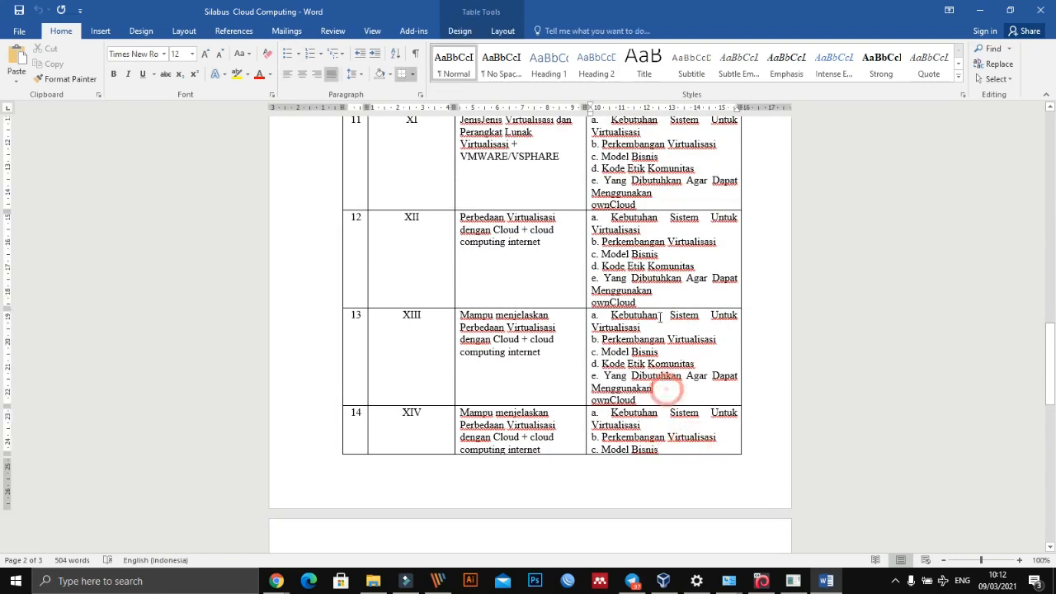
left_click(658, 307)
left_click(661, 290)
scroll(661, 290, "up", 1)
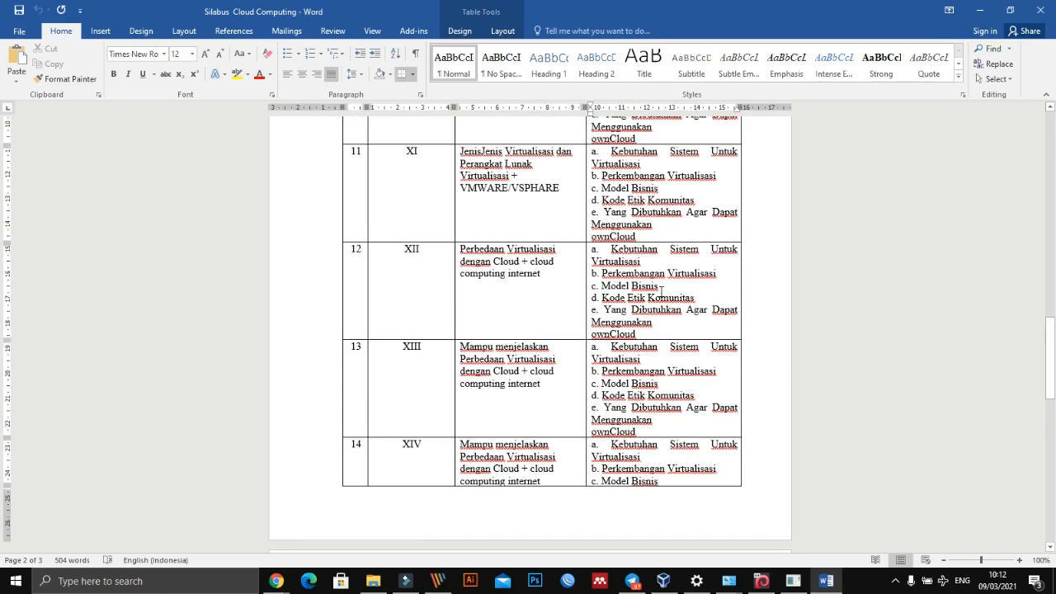
left_click(659, 236)
left_click(671, 224)
- Switch to WhatsApp Web, view the Proxmox task photo and the enlarged network topology photo, and close the viewer
key("alt+Tab")
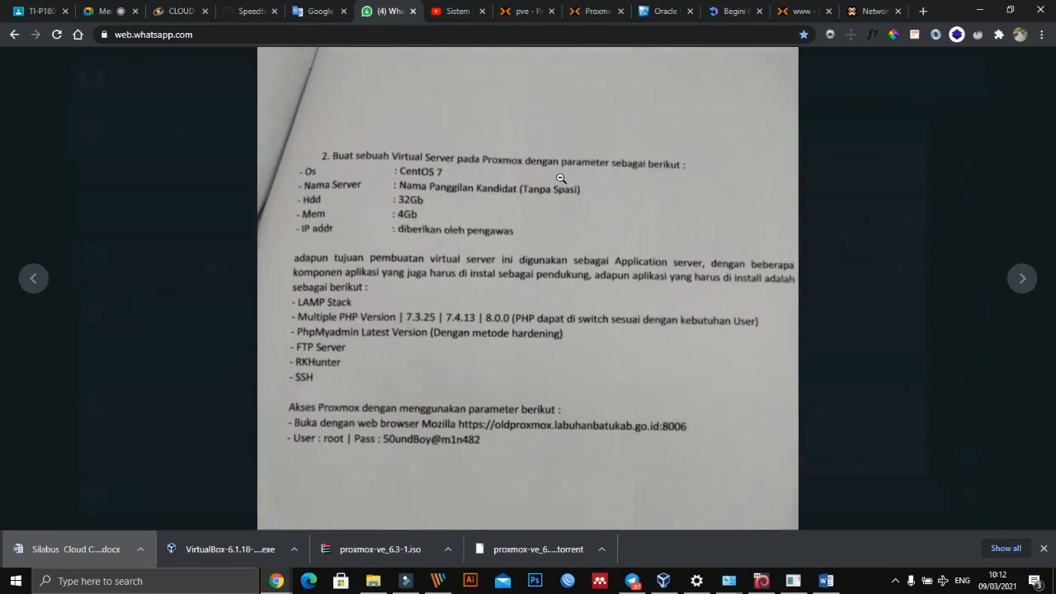
left_click(625, 180)
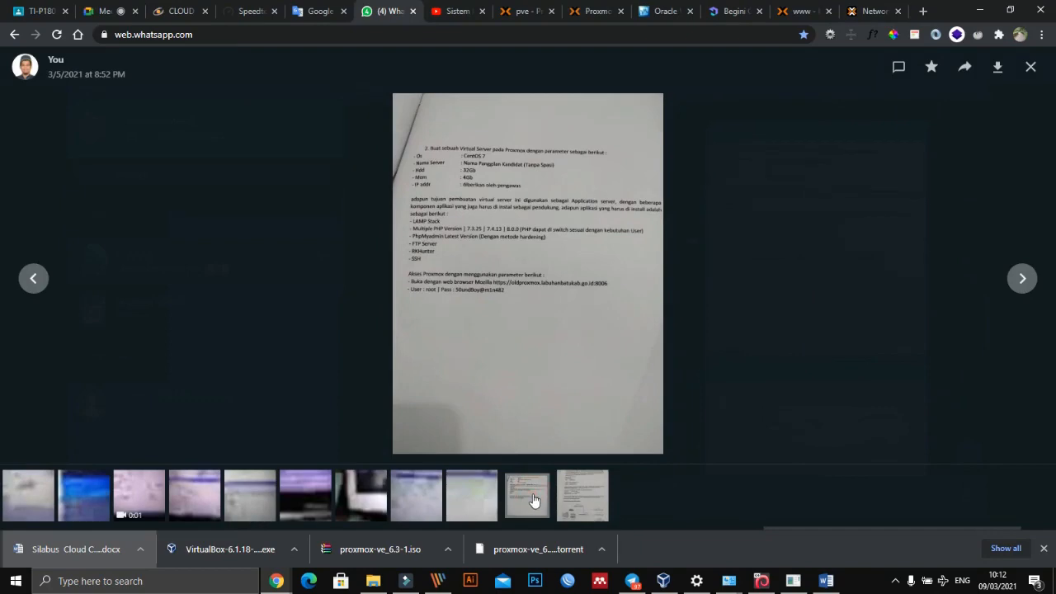
left_click(593, 497)
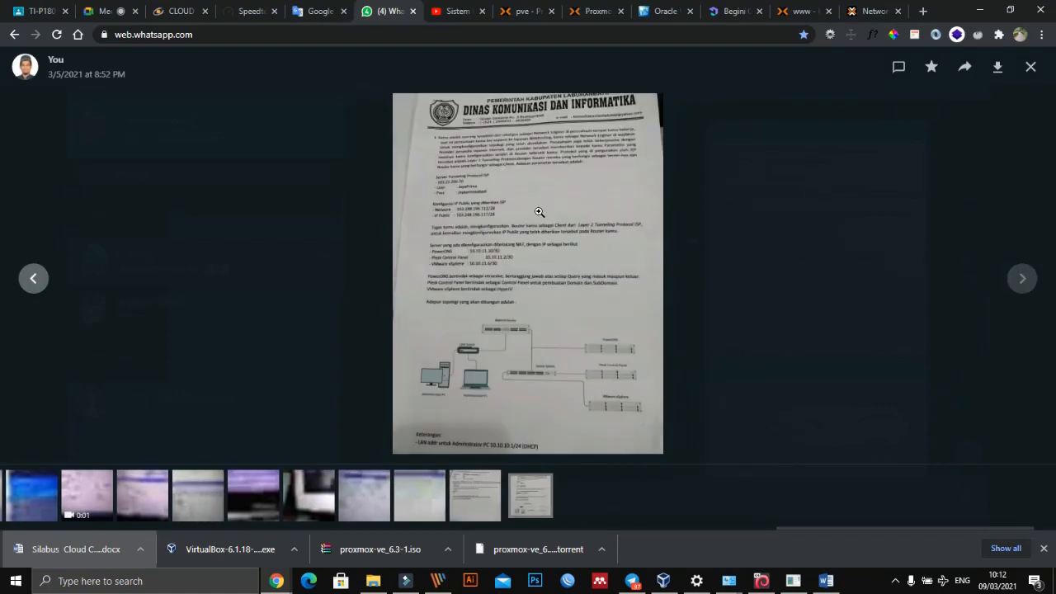
left_click(539, 212)
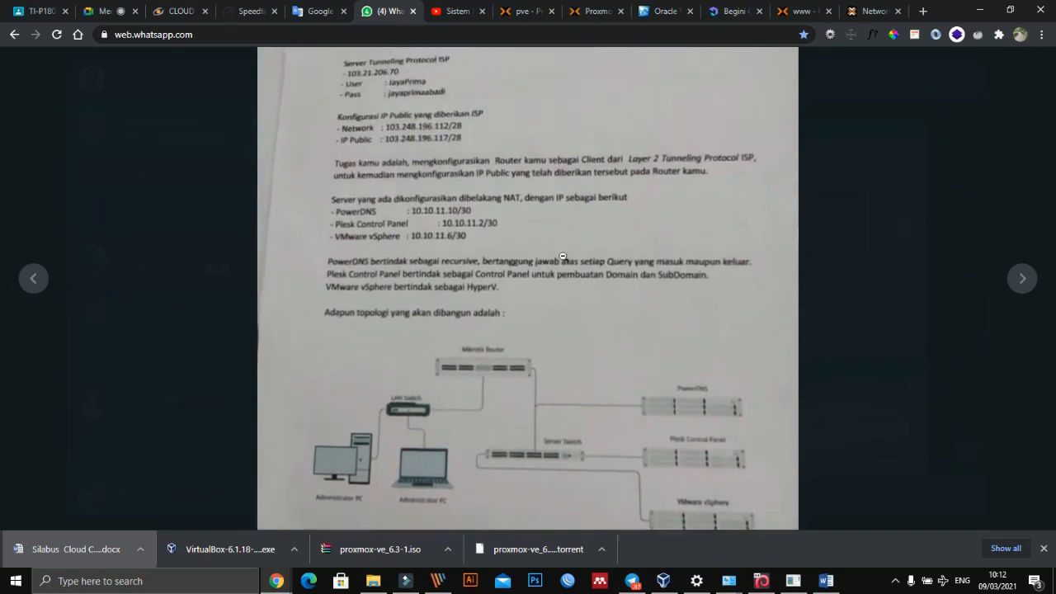
left_click(568, 212)
key("Escape")
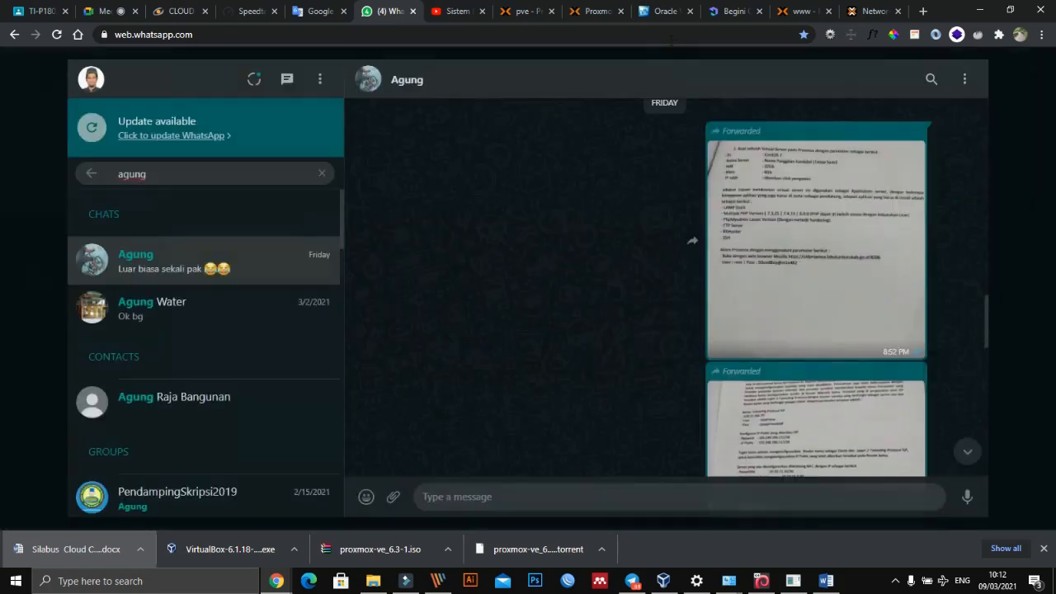
- Go to the Proxmox VE web interface of node www and start a new virtual machine named Centos with VM ID 100
left_click(525, 14)
left_click(600, 14)
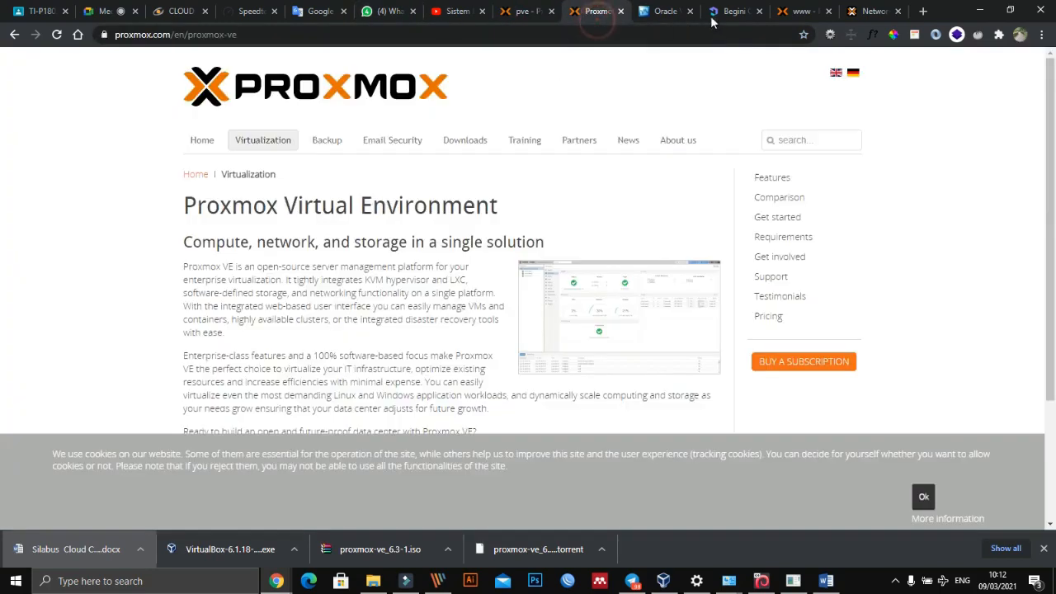
left_click(802, 11)
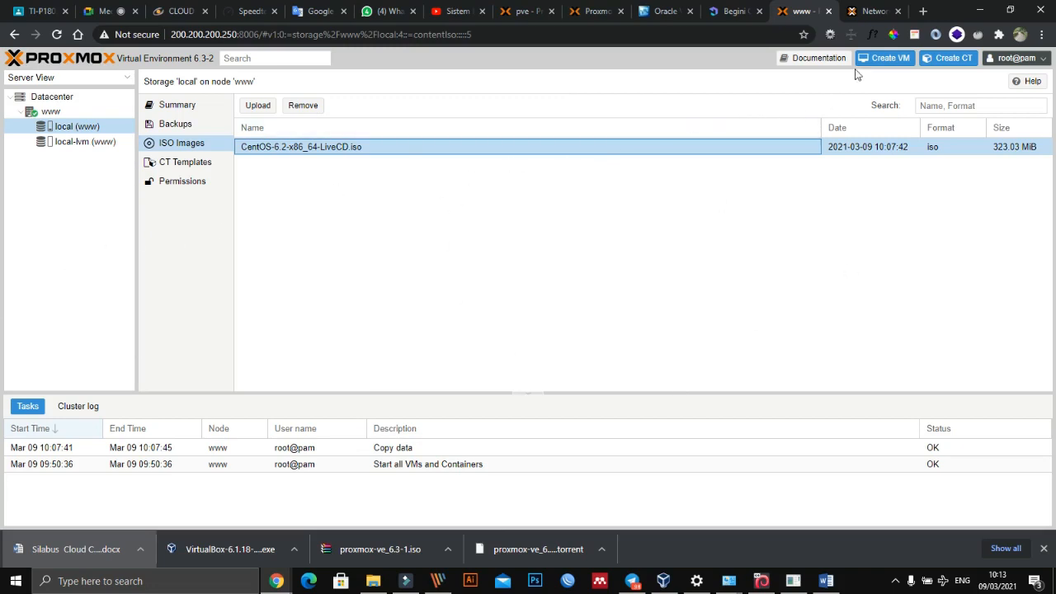
left_click(899, 60)
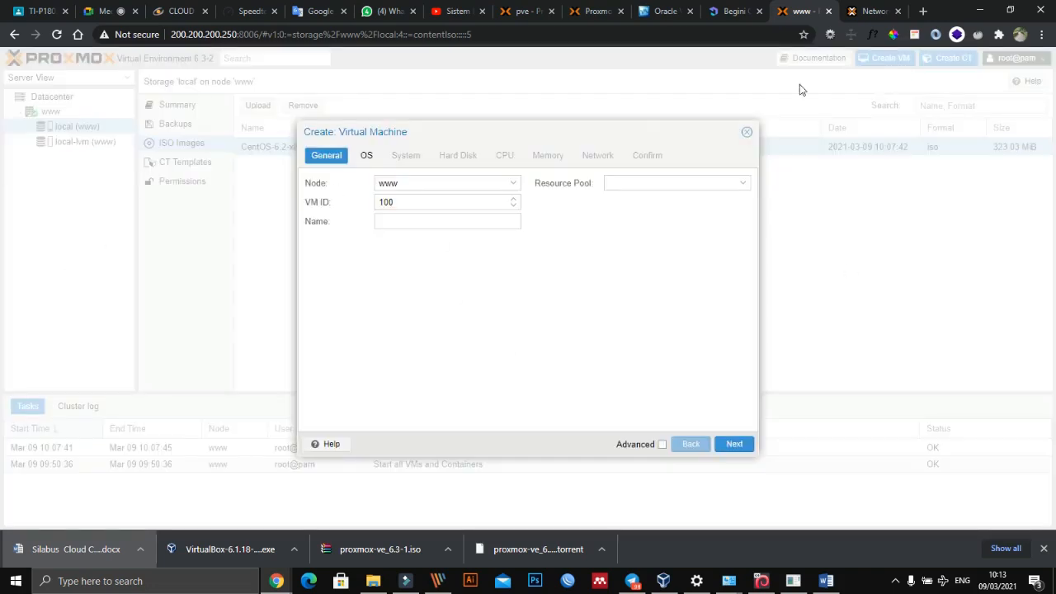
left_click(419, 218)
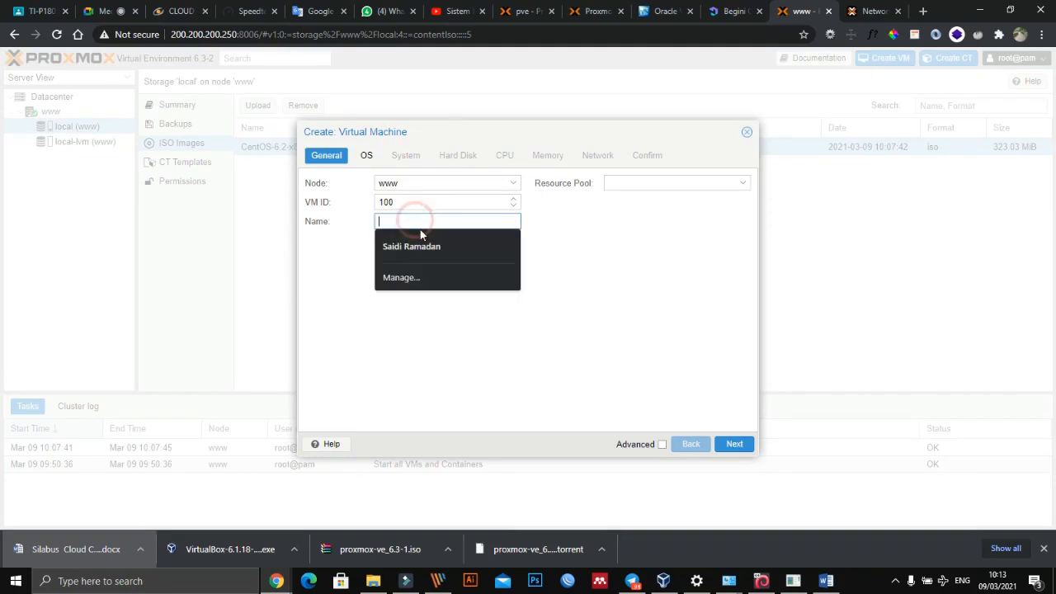
type("Centos")
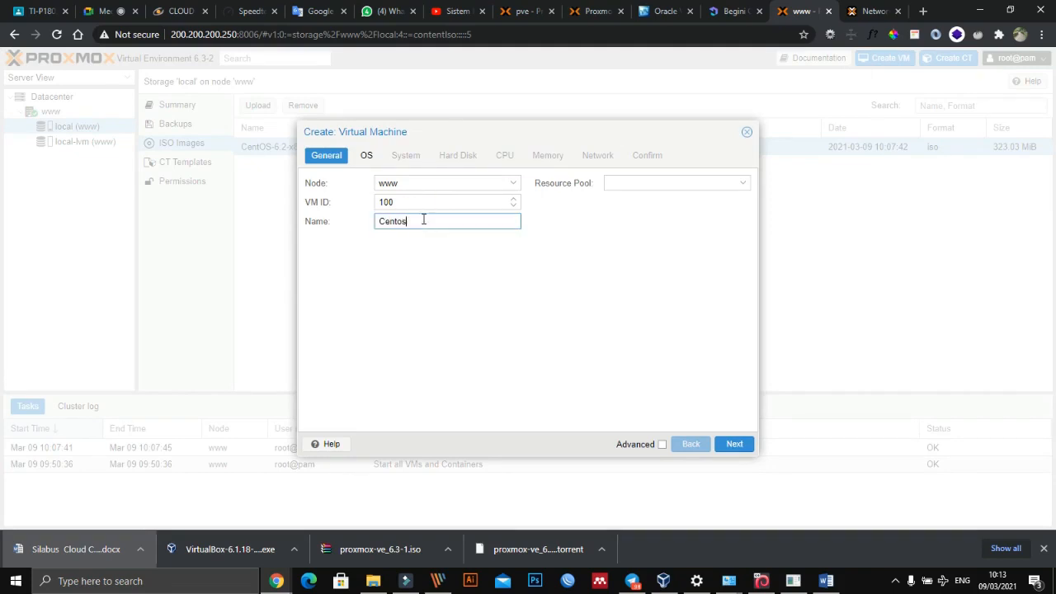
- Choose CentOS-6.2-x86_64-LiveCD.iso from local storage as the virtual machine's installation image
left_click(367, 156)
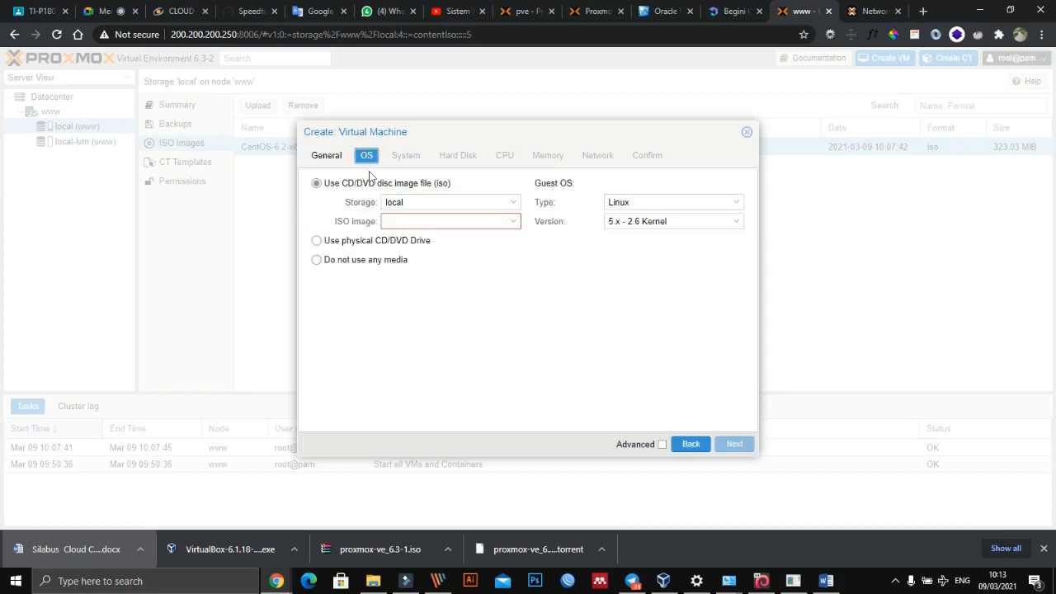
left_click(404, 220)
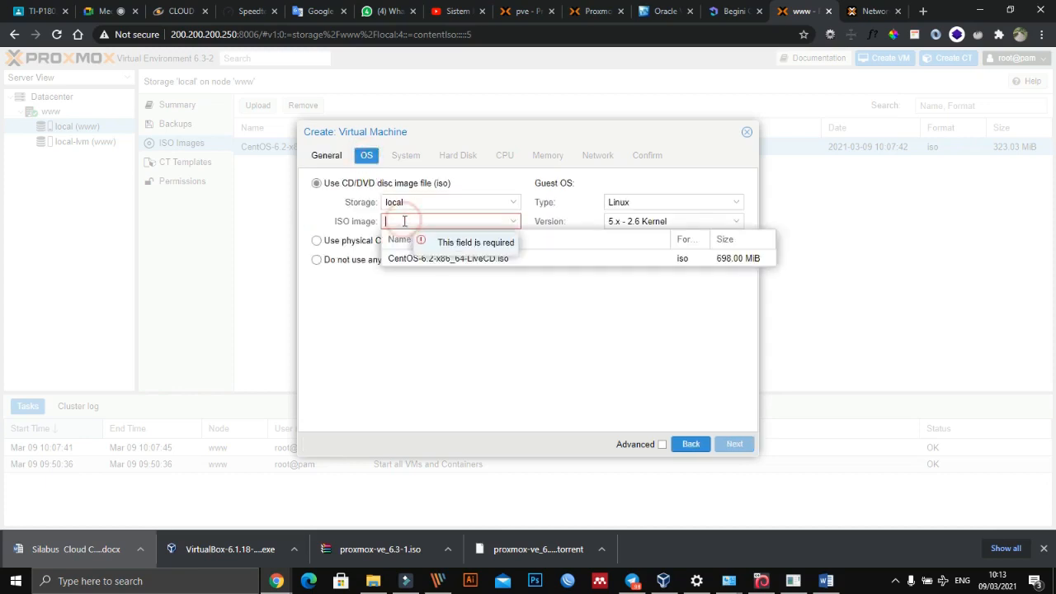
left_click(447, 261)
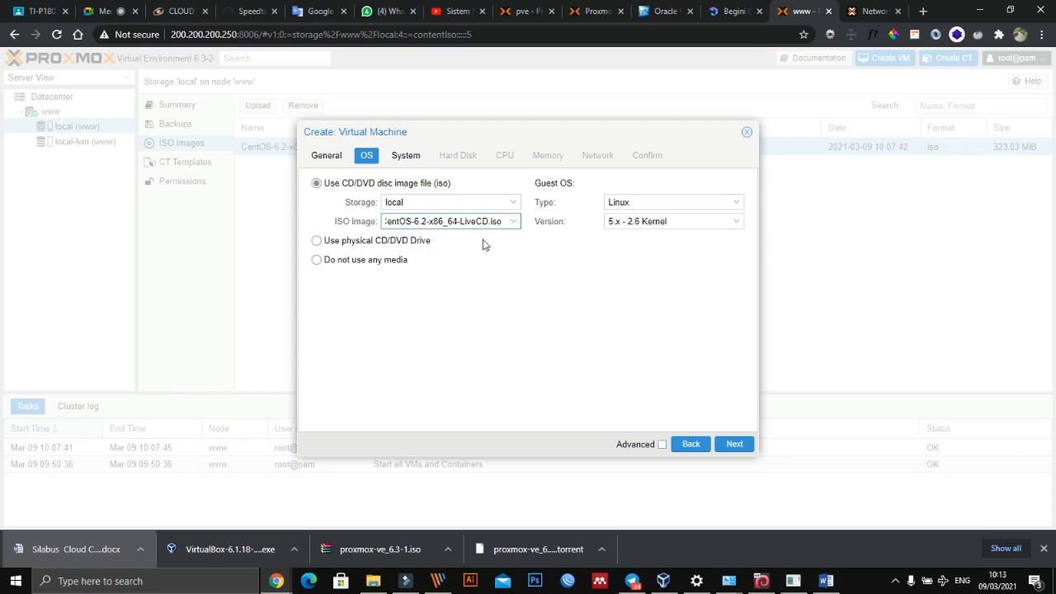
- Keep the default system settings, the 32 GiB disk on local-lvm, and one CPU socket with one core
left_click(410, 158)
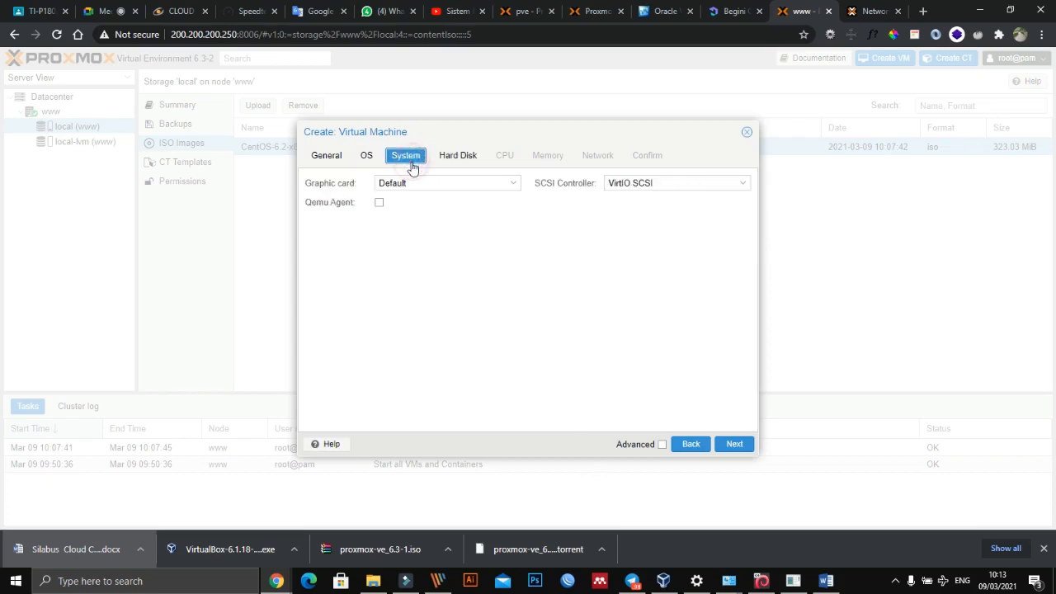
left_click(452, 161)
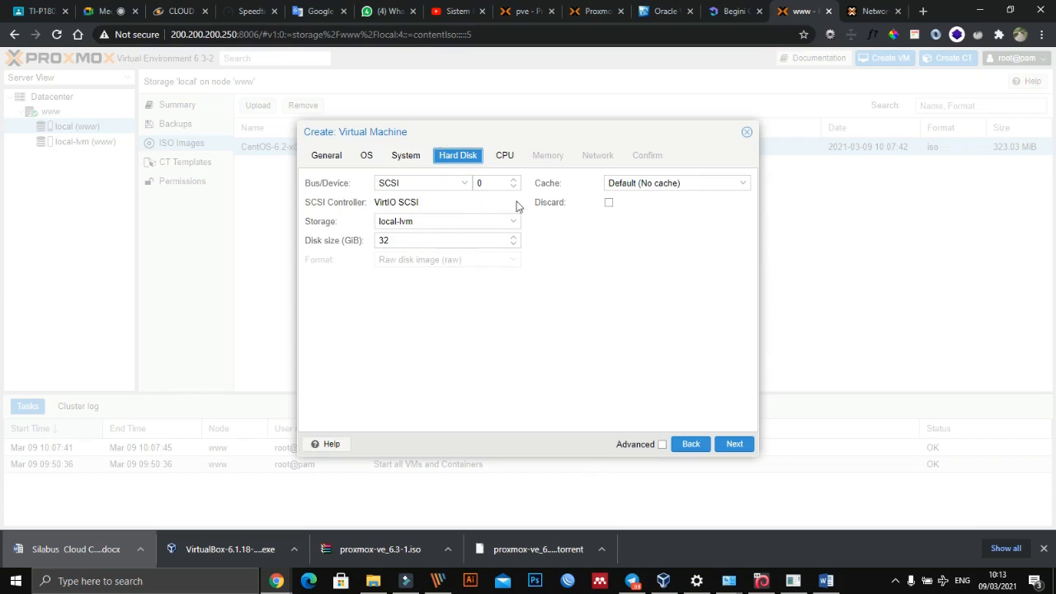
left_click(503, 157)
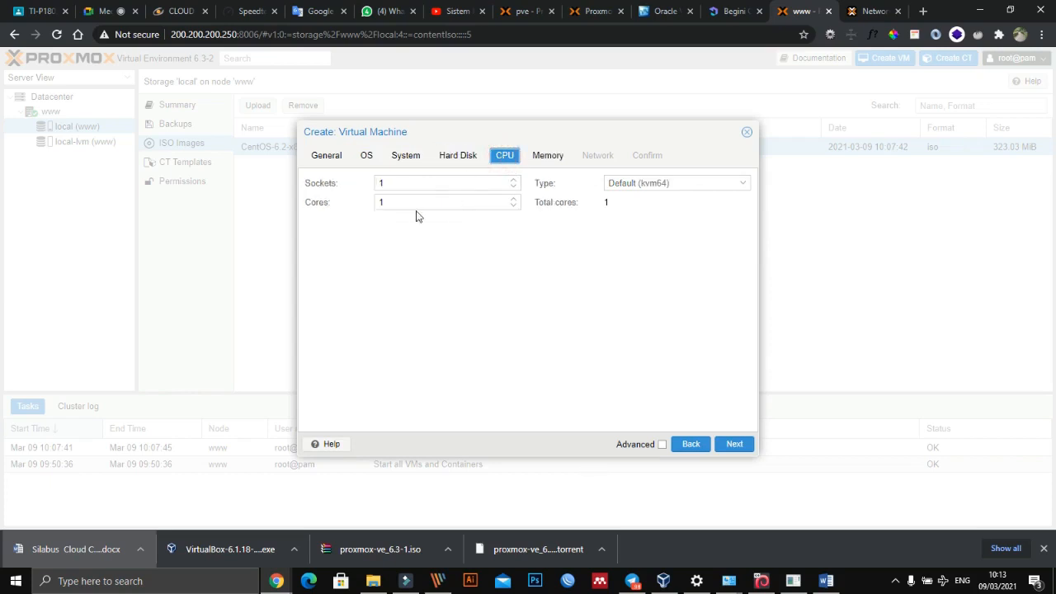
- Set the virtual machine's memory to 1024 MiB
left_click(548, 156)
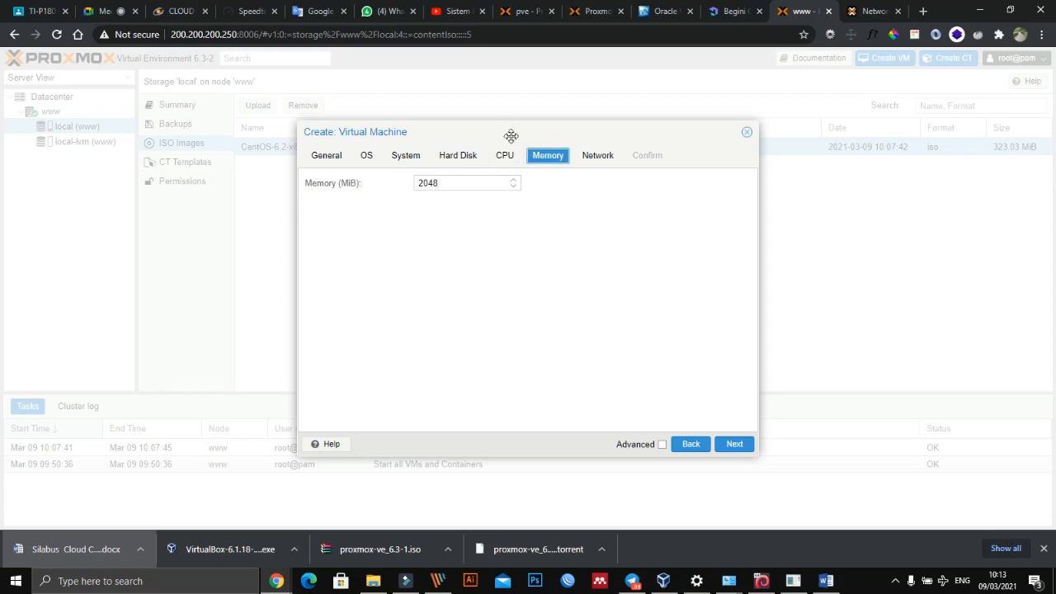
left_click_drag(509, 137, 578, 139)
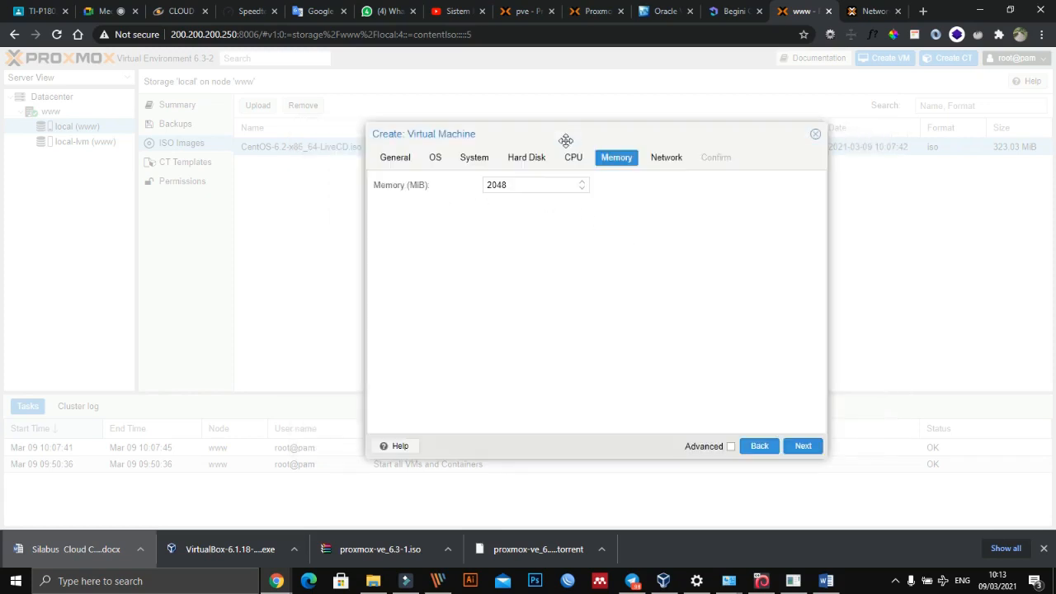
left_click(534, 188)
left_click(566, 240)
left_click(670, 162)
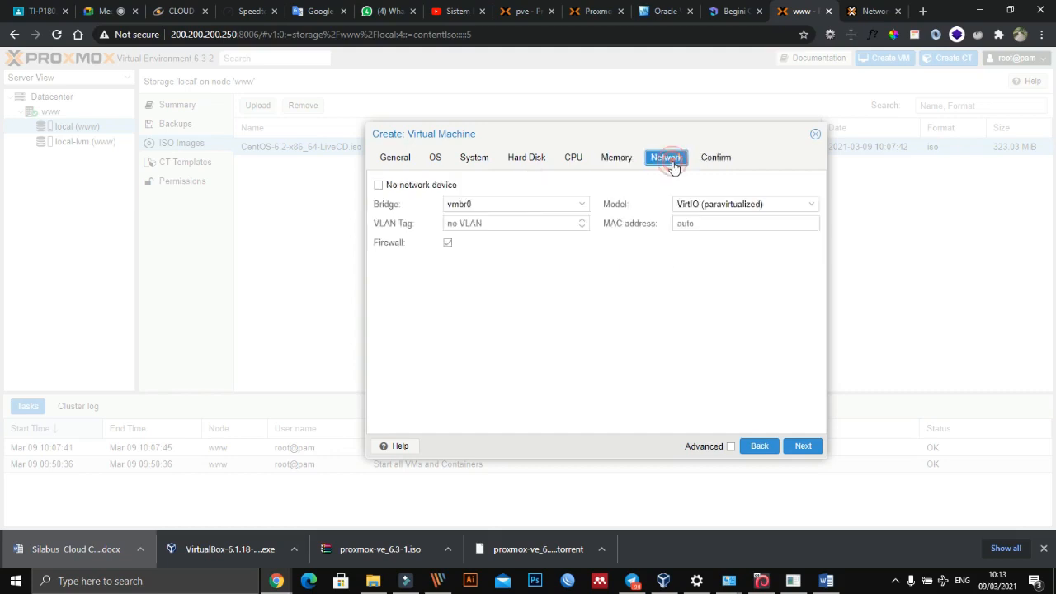
left_click(606, 159)
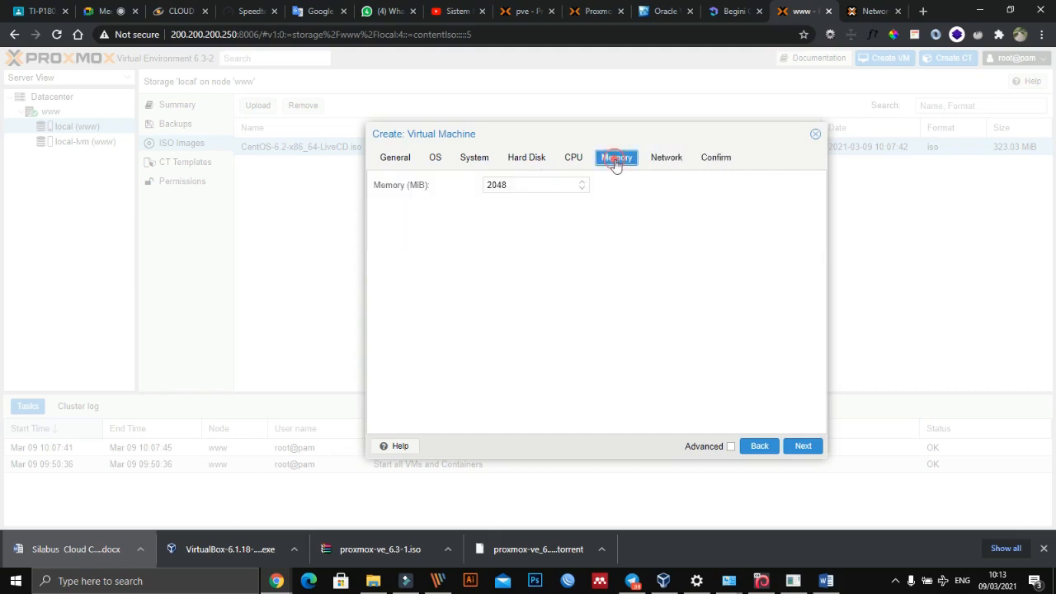
double_click(521, 190)
left_click(528, 188)
double_click(537, 185)
type("10")
- Set the virtual machine's network model to Intel E1000 on bridge vmbr0 and proceed to the confirmation summary
left_click(666, 160)
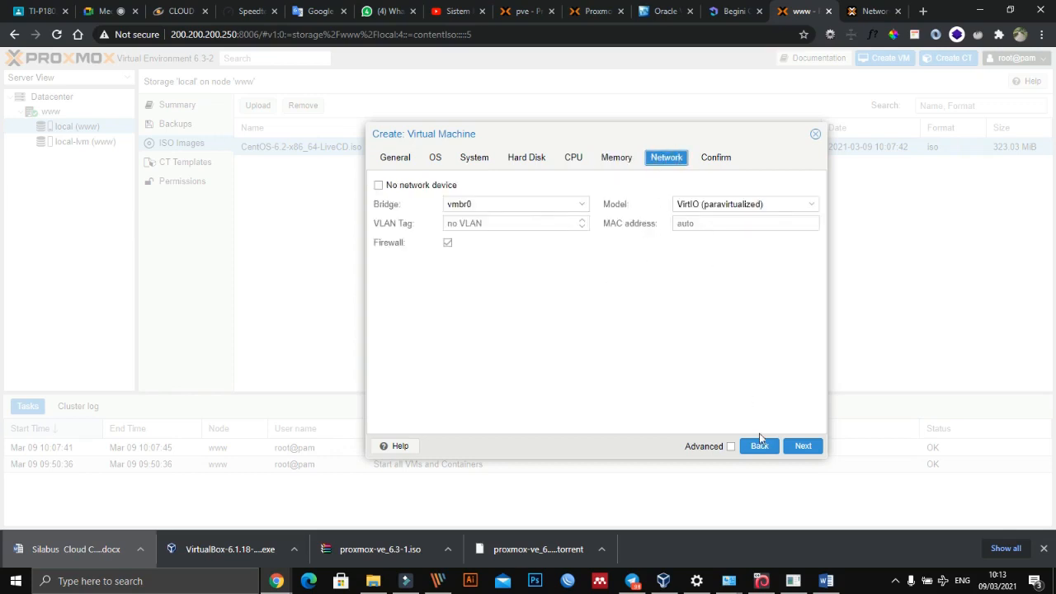
left_click(800, 446)
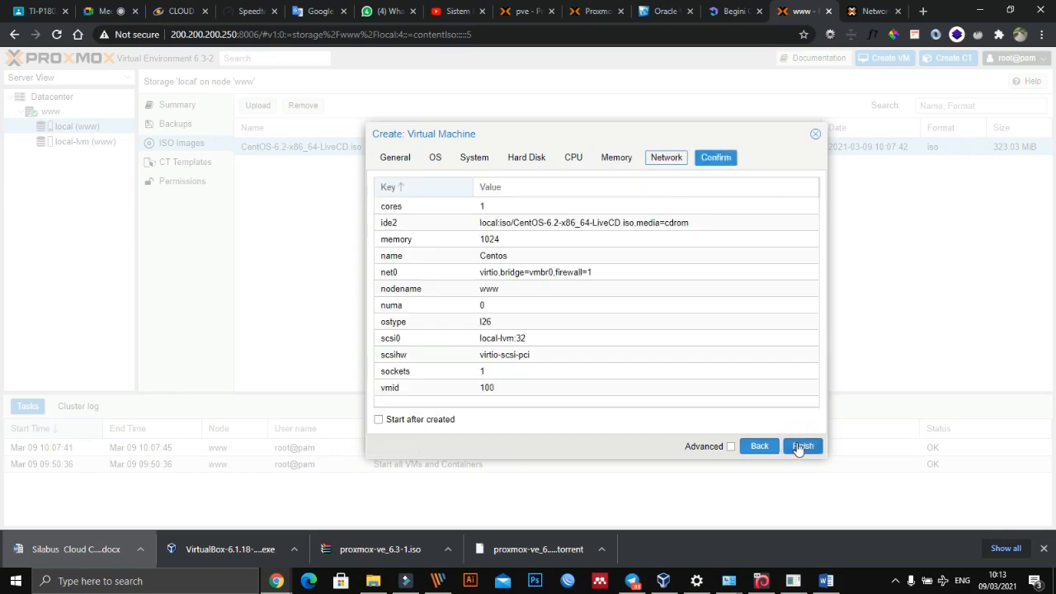
left_click(755, 446)
left_click(754, 205)
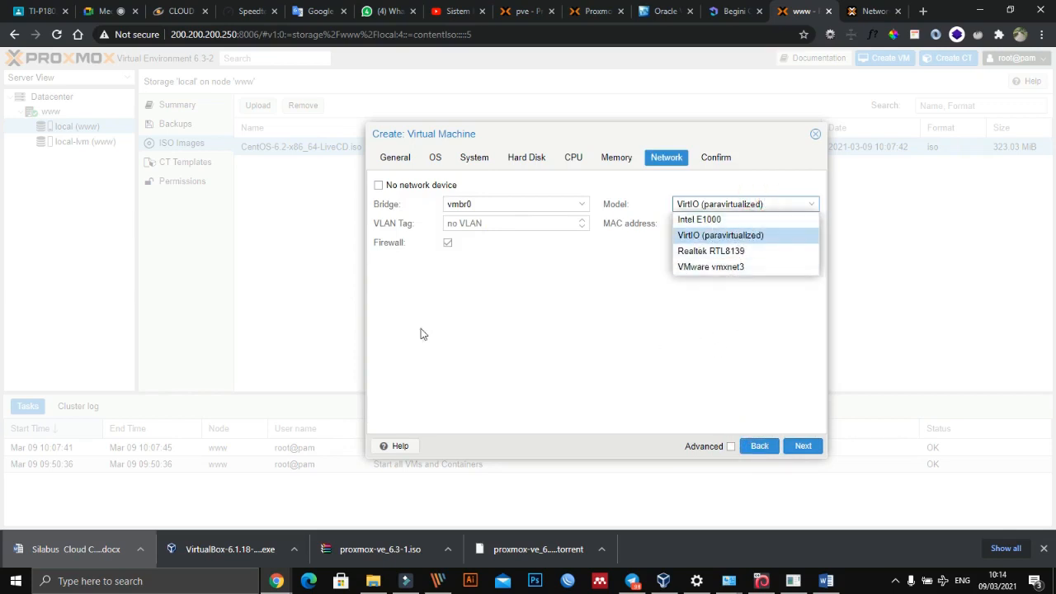
left_click(704, 220)
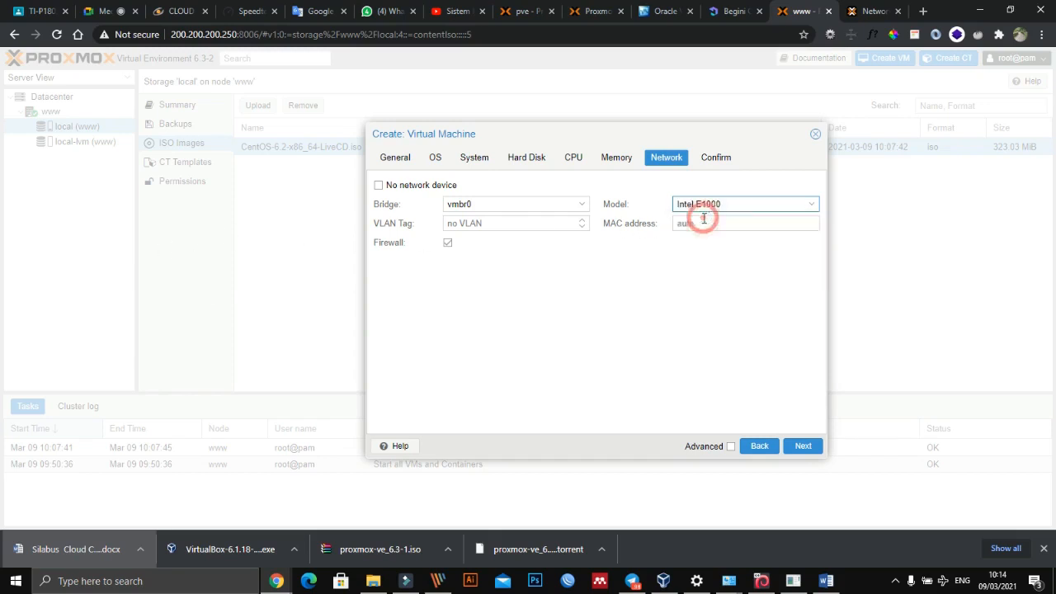
left_click(801, 445)
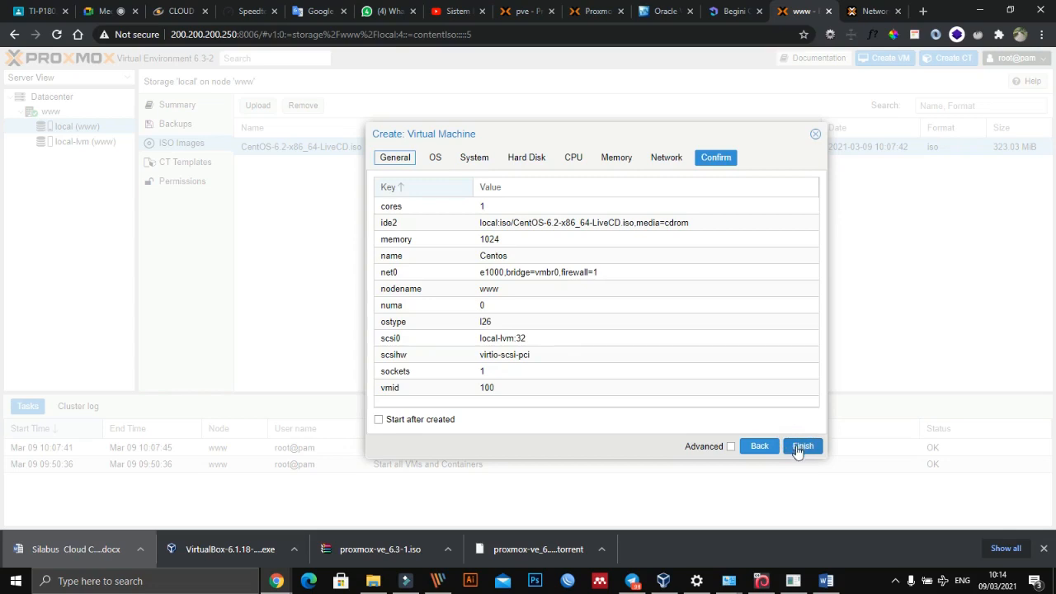
- Create the Centos virtual machine with the option to start it after creation enabled
left_click(422, 420)
left_click(802, 445)
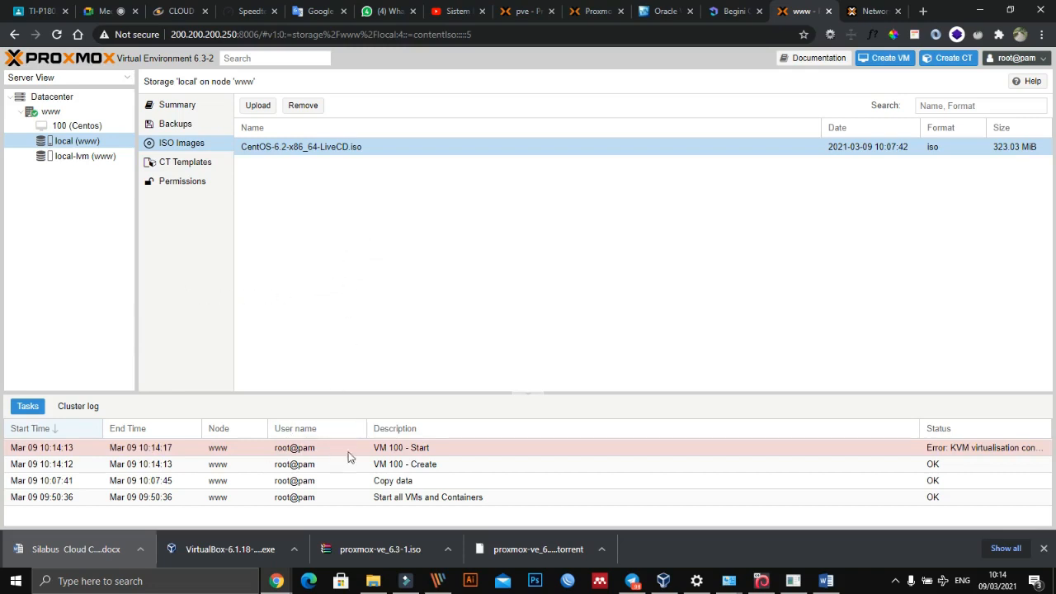
- Examine the output of the failed VM 100 start task and close the task viewer
double_click(980, 451)
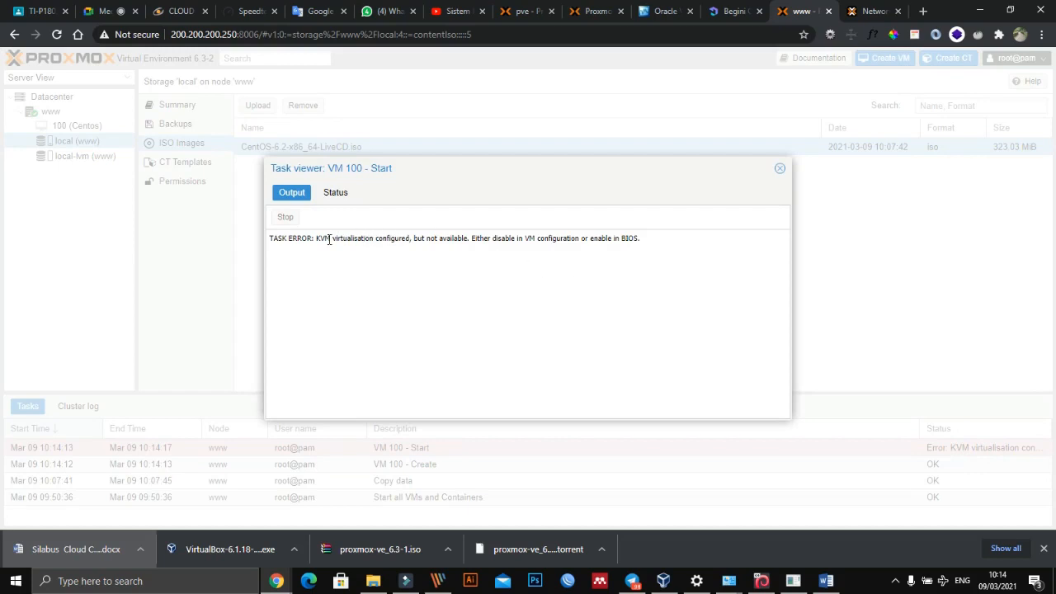
left_click_drag(316, 239, 390, 259)
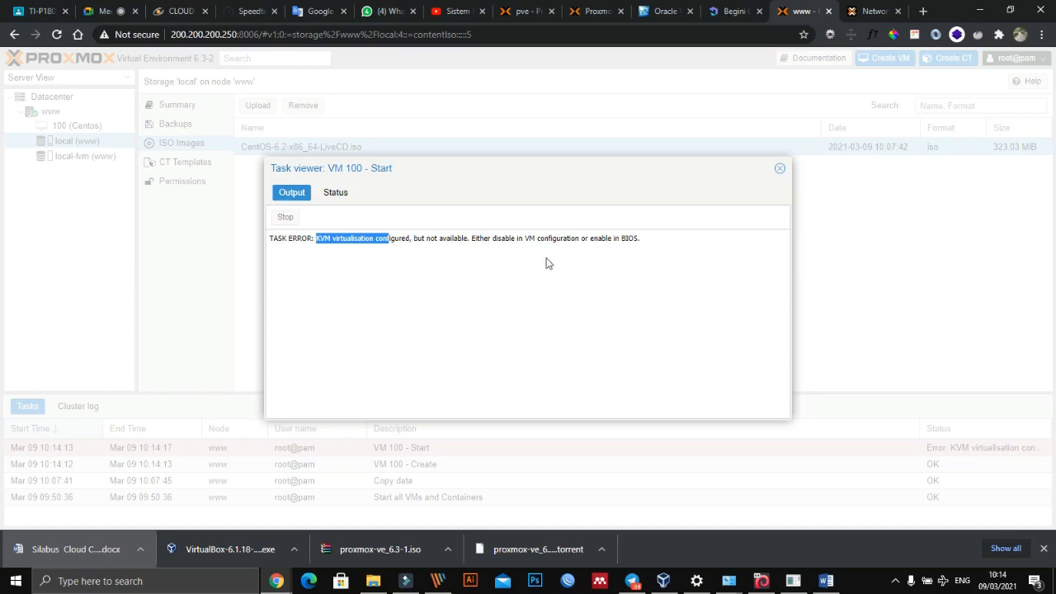
left_click(780, 168)
left_click(55, 97)
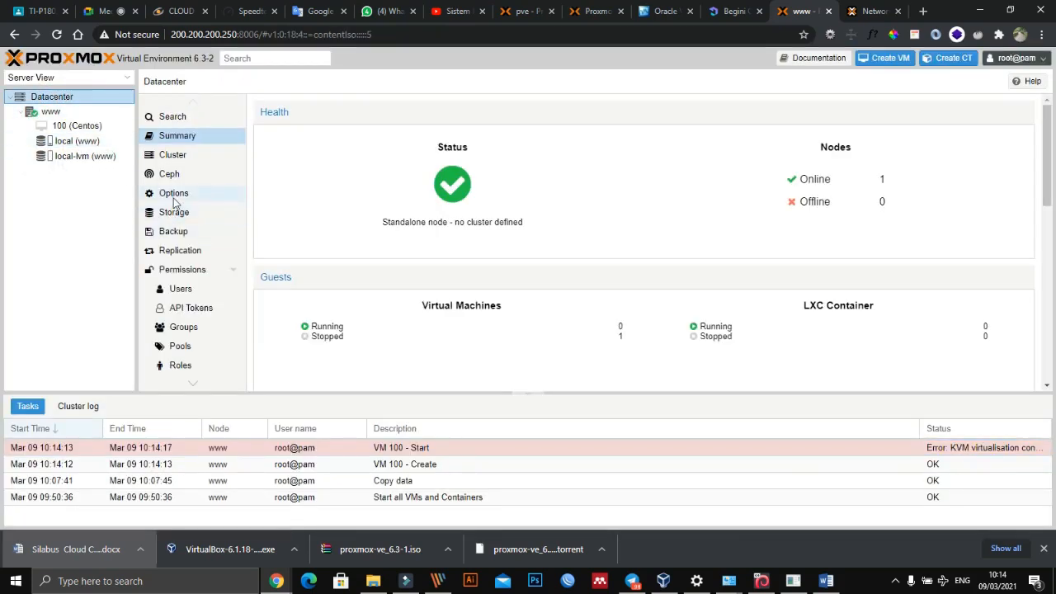
left_click(174, 198)
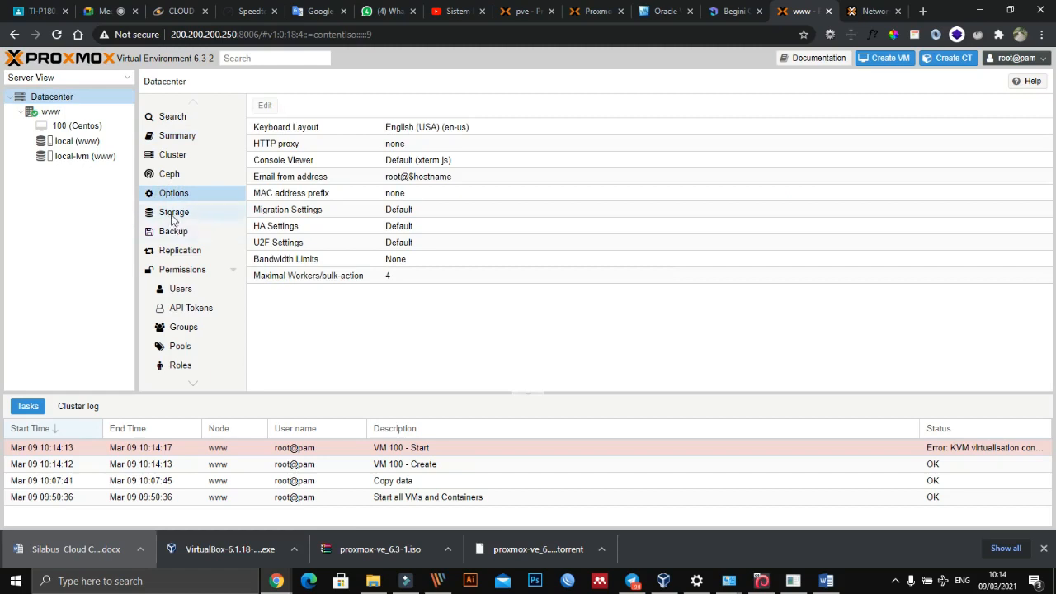
left_click(173, 217)
left_click(171, 192)
left_click(175, 214)
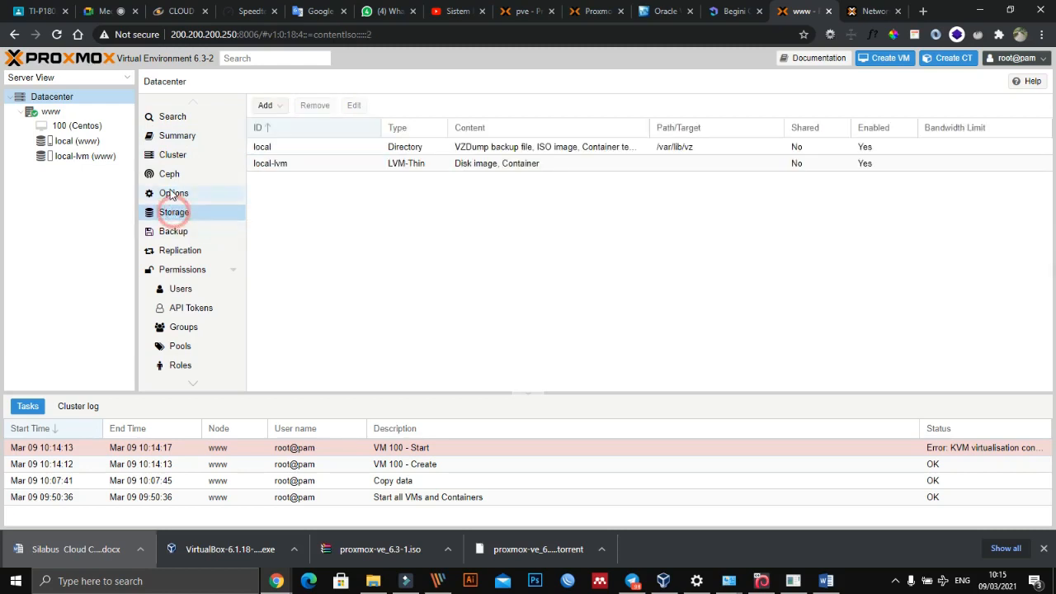
left_click(74, 141)
- Disable KVM hardware virtualization in the options of virtual machine 100 (Centos)
left_click(60, 126)
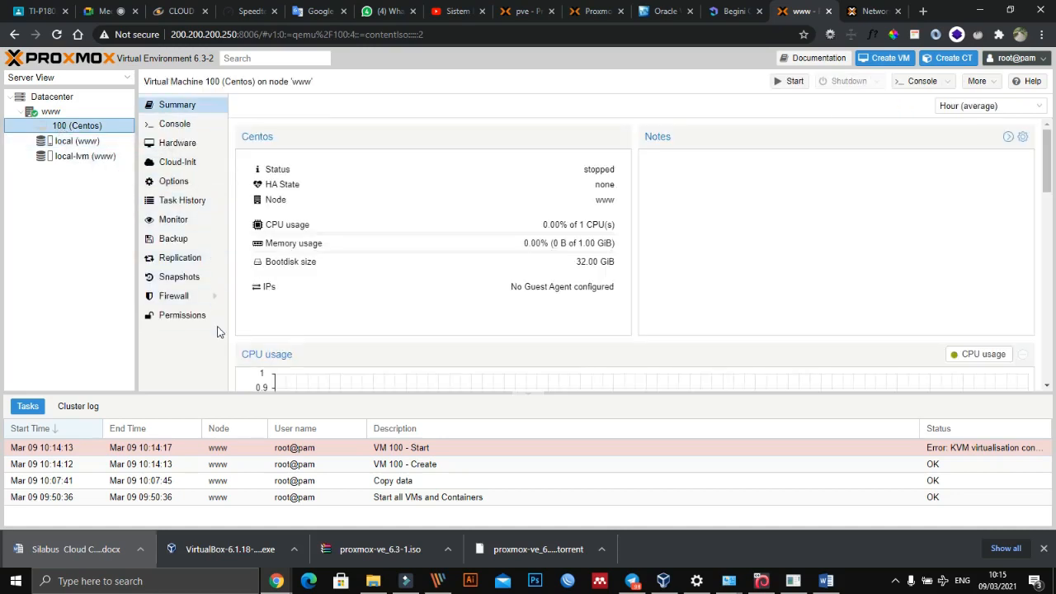
left_click(183, 184)
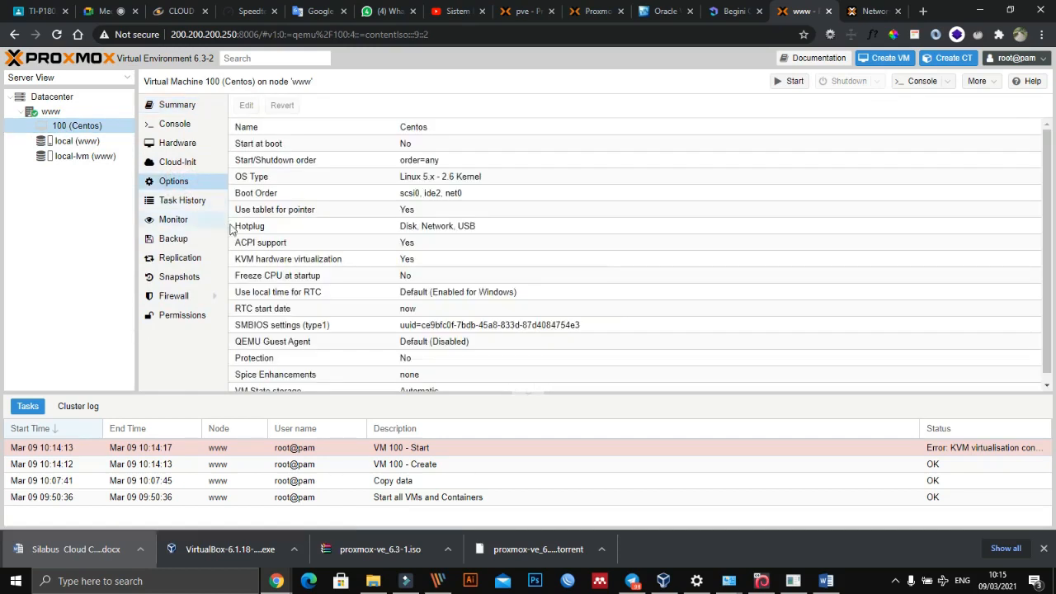
double_click(298, 262)
left_click(507, 288)
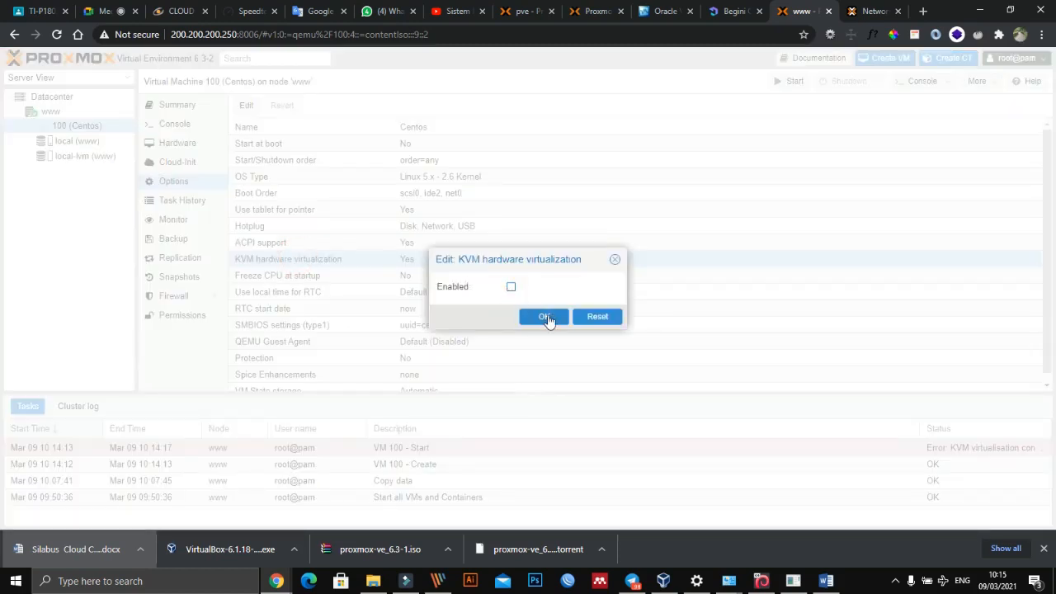
left_click(544, 317)
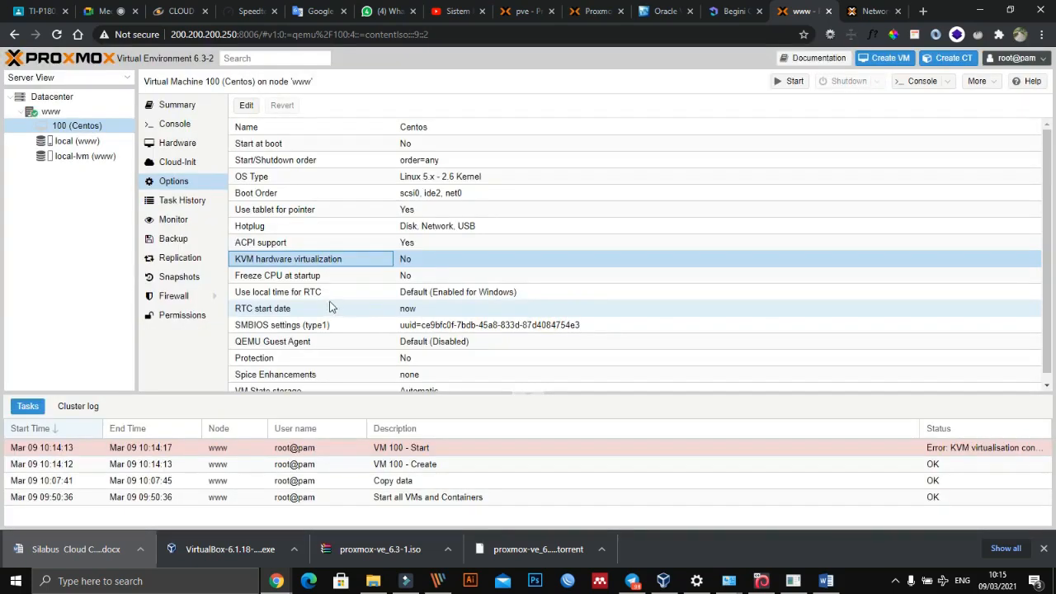
- Start virtual machine 100 (Centos) and open its console to watch it boot
right_click(76, 130)
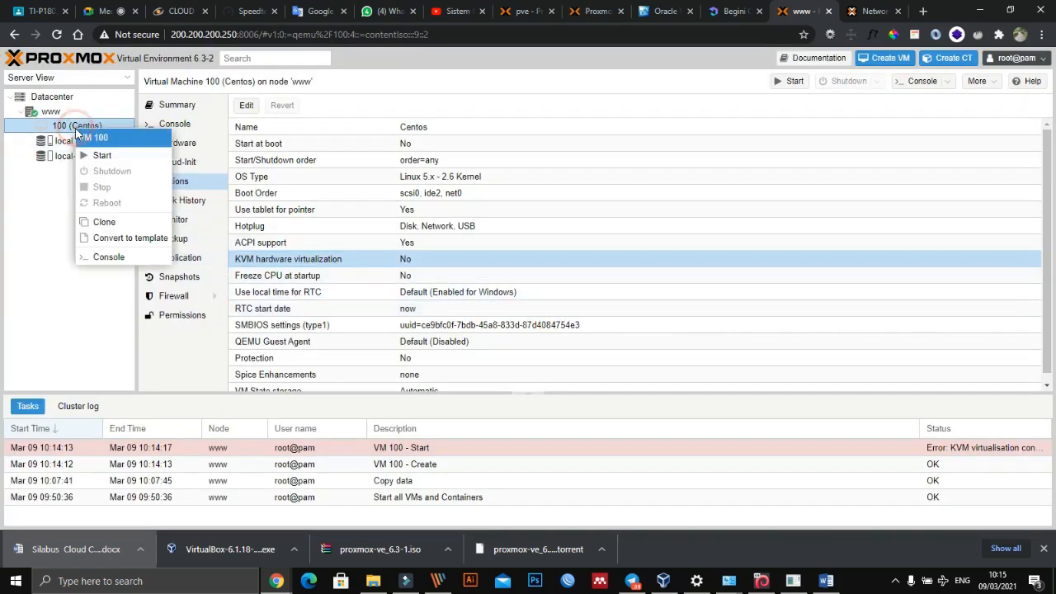
left_click(97, 156)
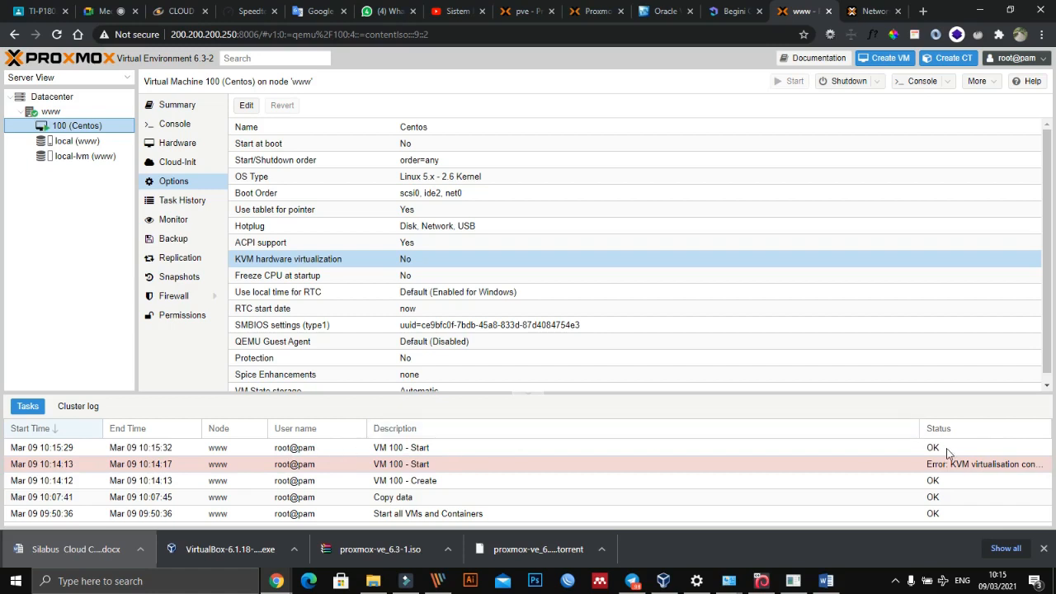
left_click(174, 125)
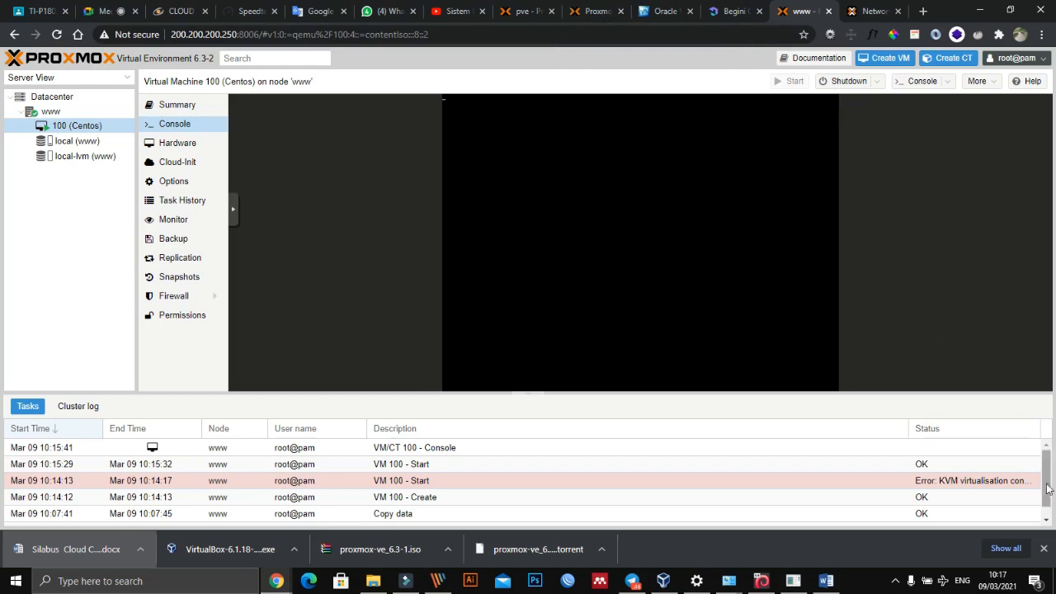
left_click(594, 11)
left_click(518, 11)
left_click(601, 12)
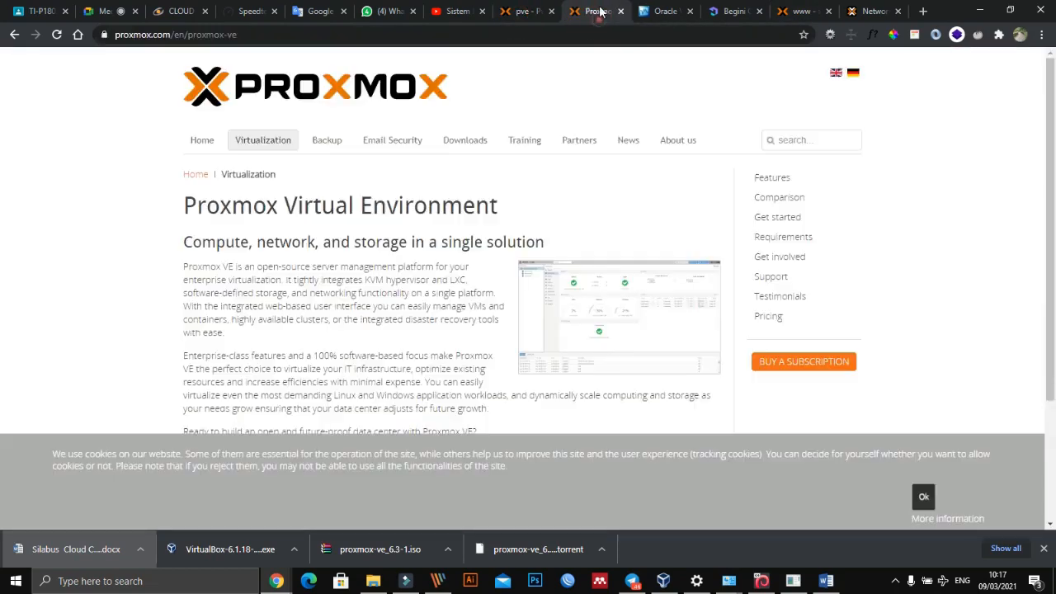
left_click(665, 12)
left_click(732, 11)
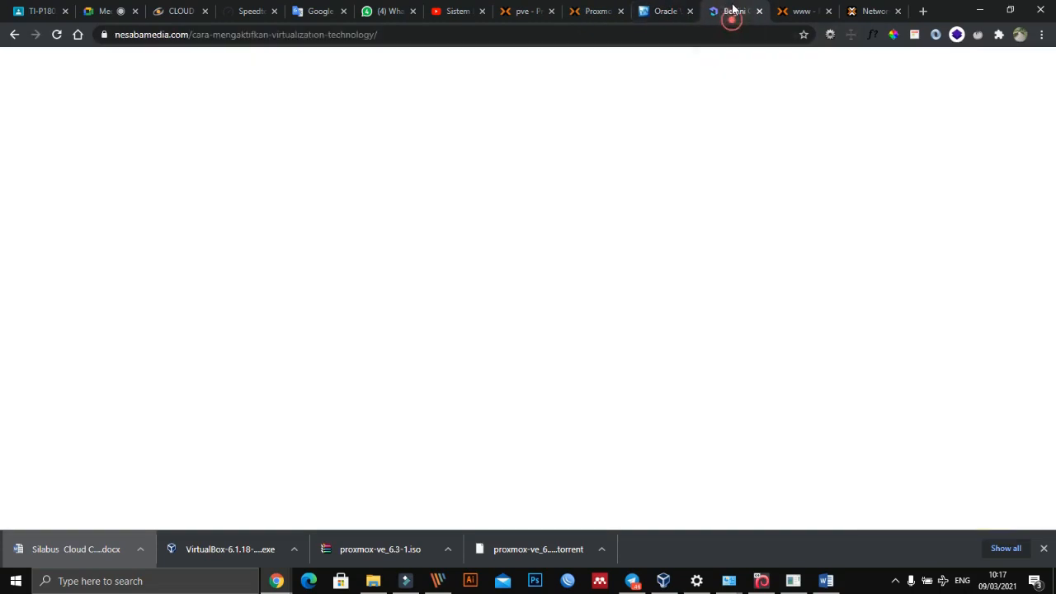
left_click(809, 11)
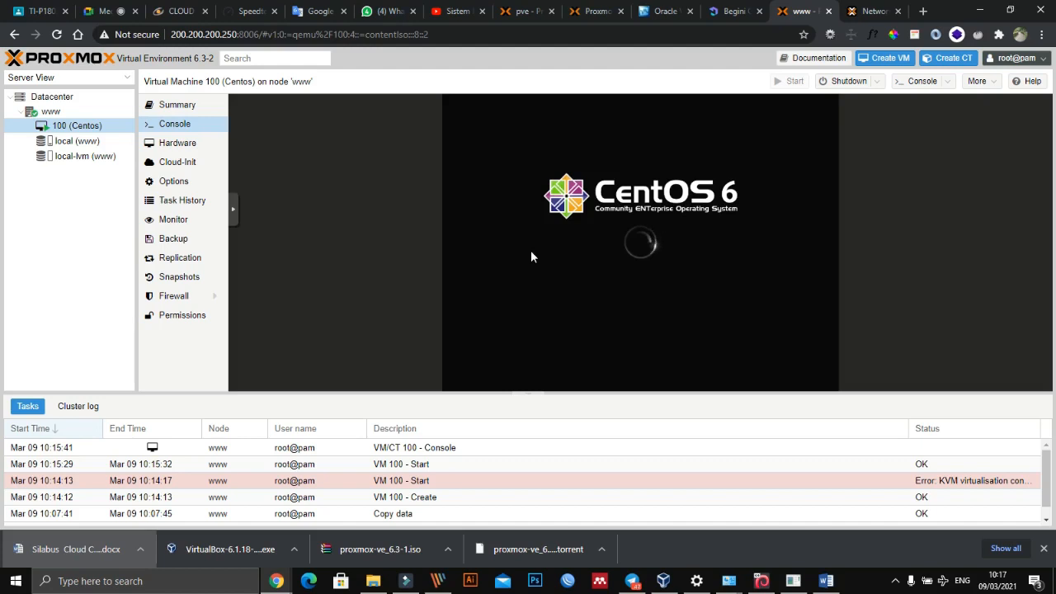
- Switch to the Google Meet call to check on the class and return to the Centos virtual machine's console
left_click(103, 11)
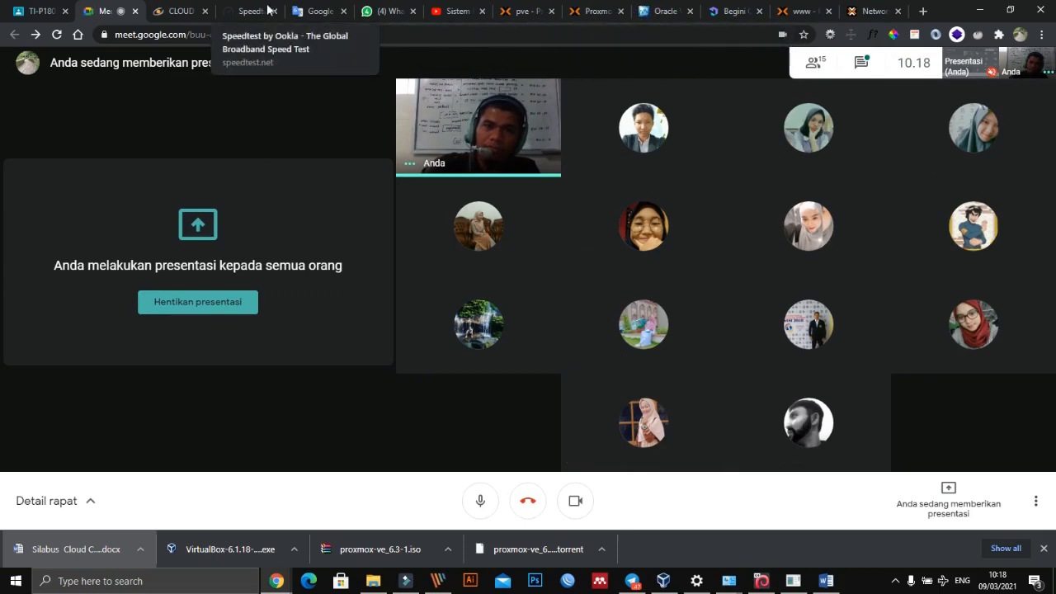
left_click(731, 11)
left_click(798, 10)
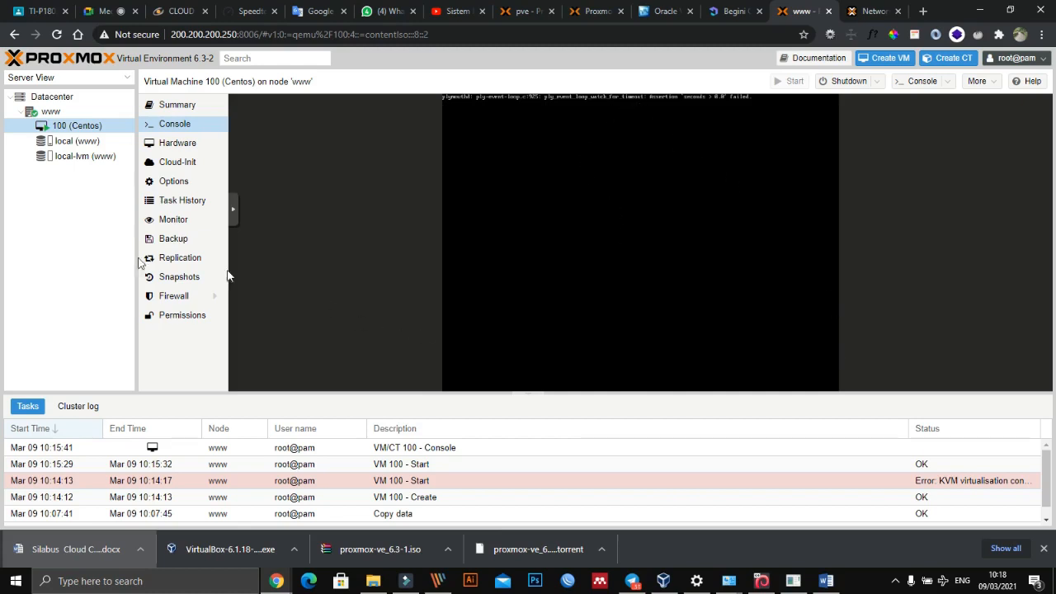
- View the Centos virtual machine's console in a separate maximised noVNC window and close that window
double_click(74, 128)
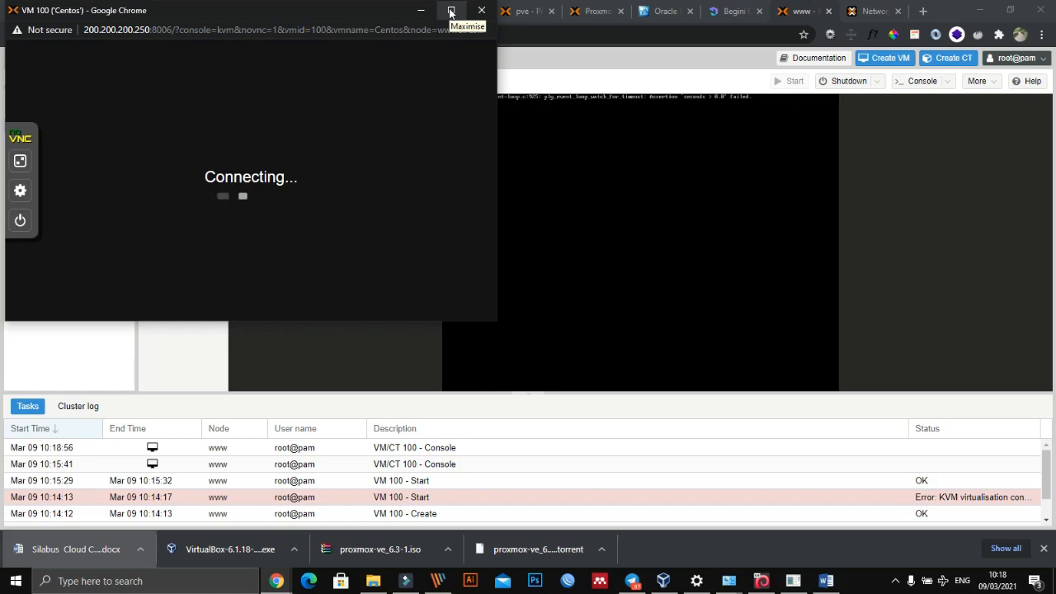
left_click(451, 12)
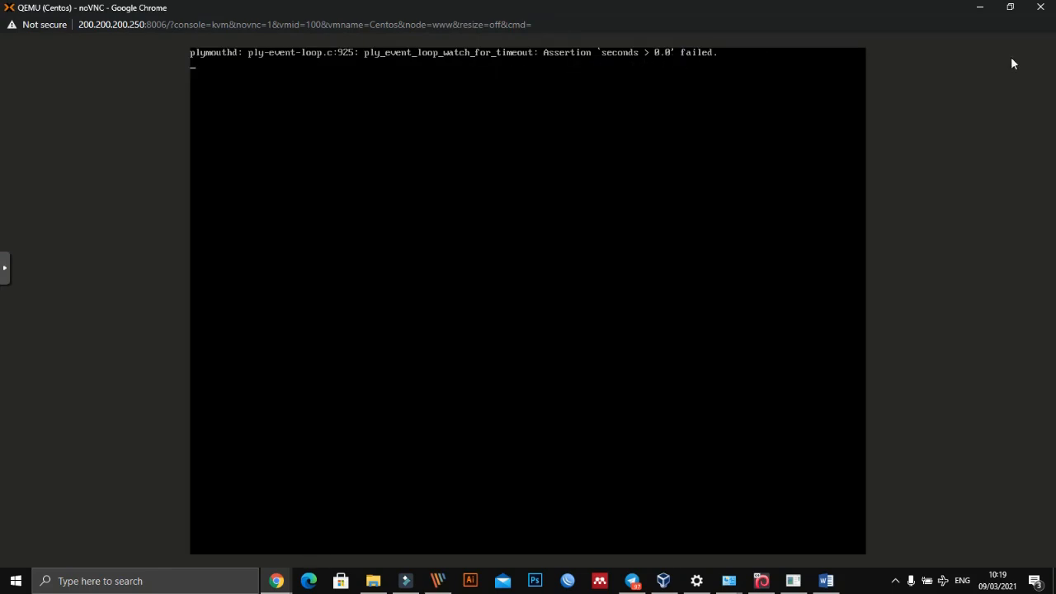
left_click(1042, 7)
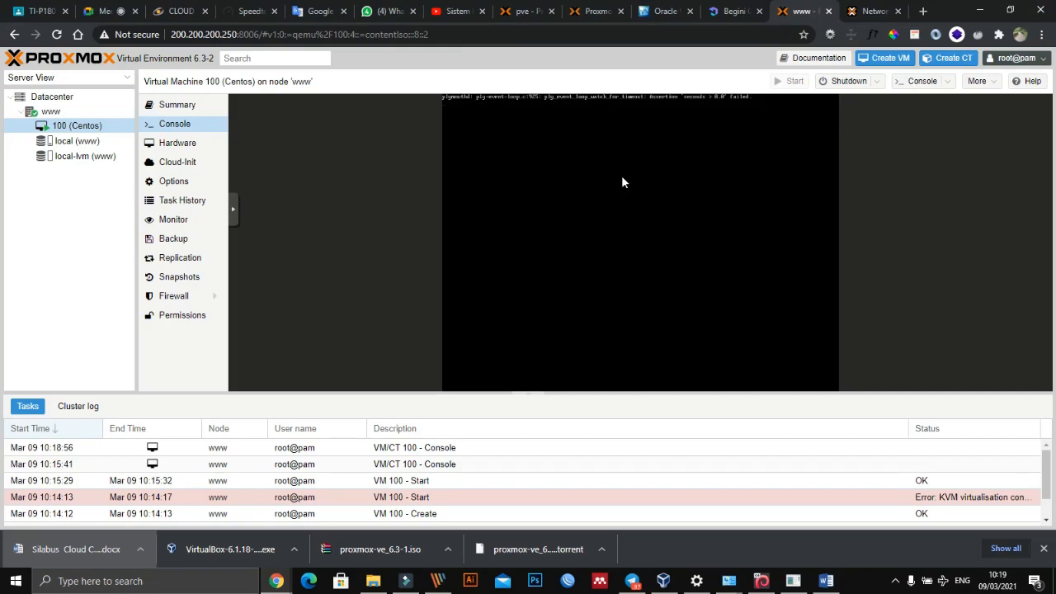